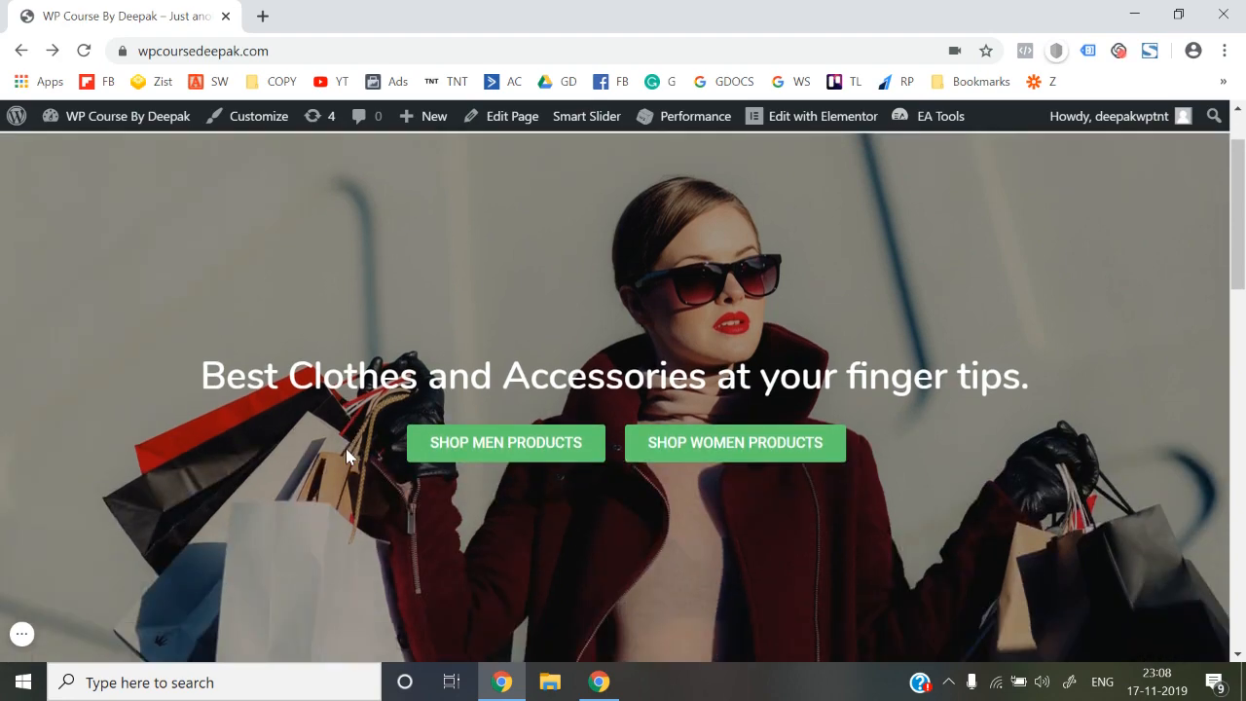
Examine the store home page's banner and its product collections of kurtas, suits and shirts.
scroll(346, 448, down, 6)
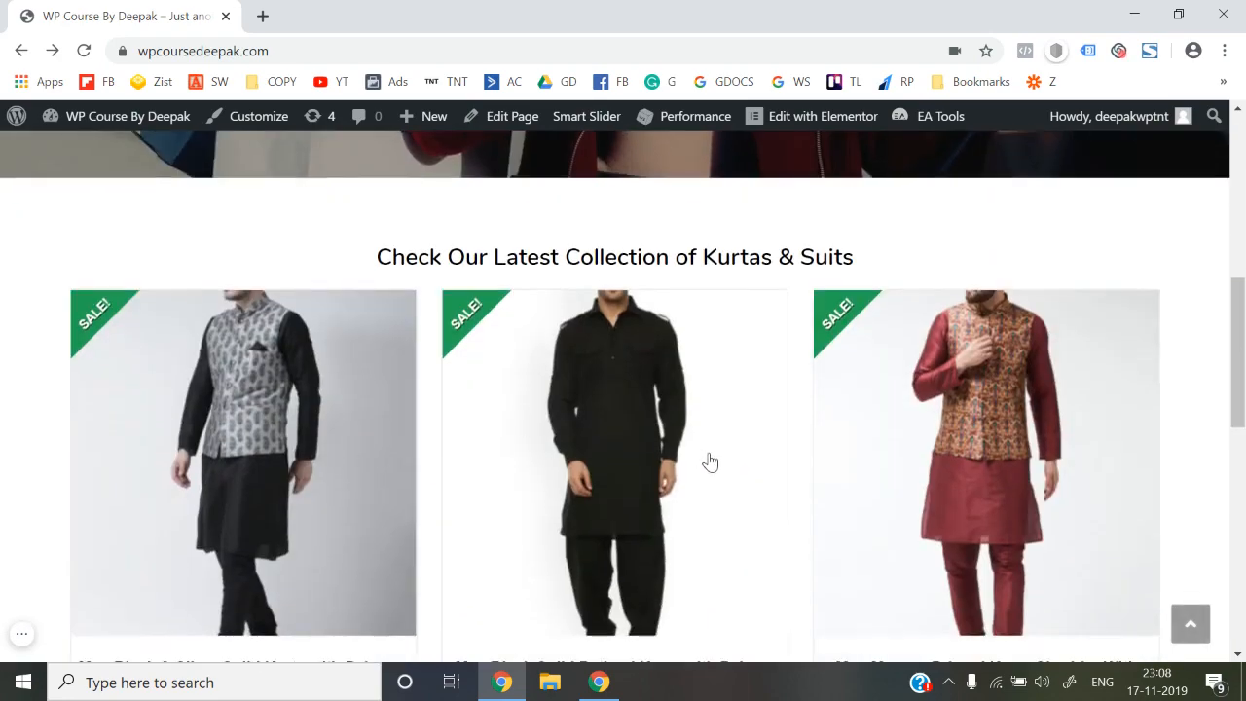
scroll(287, 440, down, 3)
scroll(639, 420, down, 7)
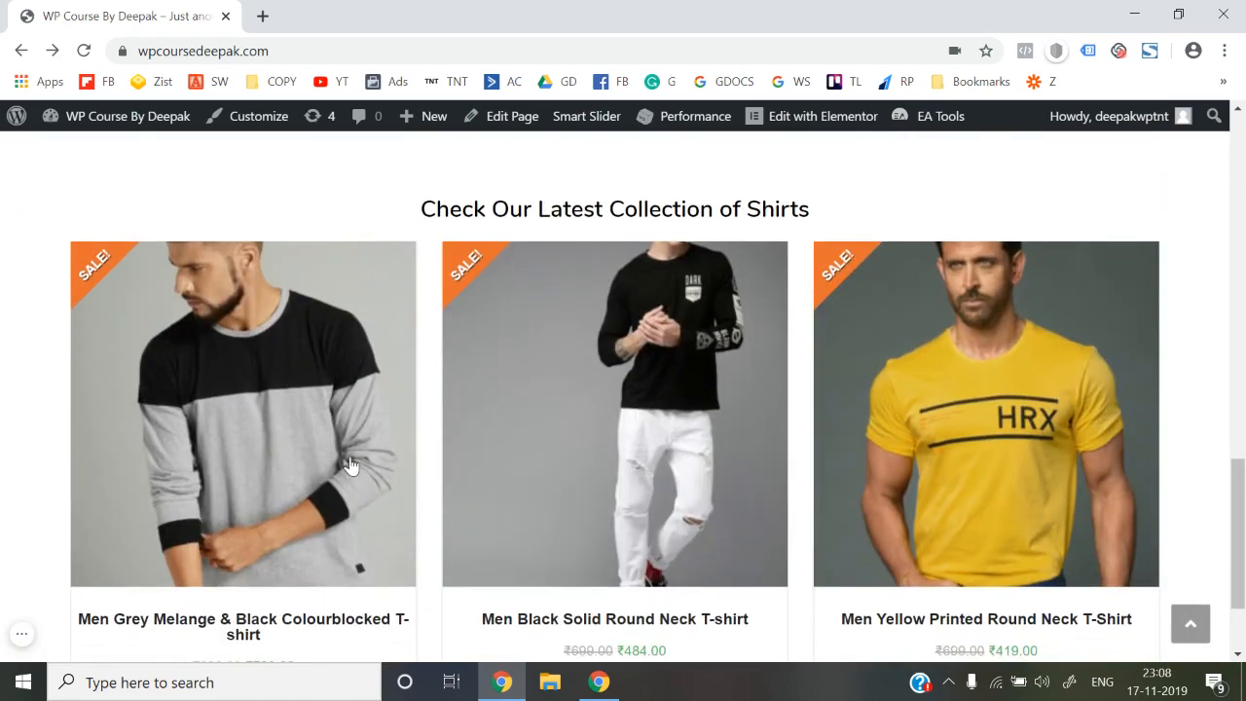
scroll(268, 462, up, 17)
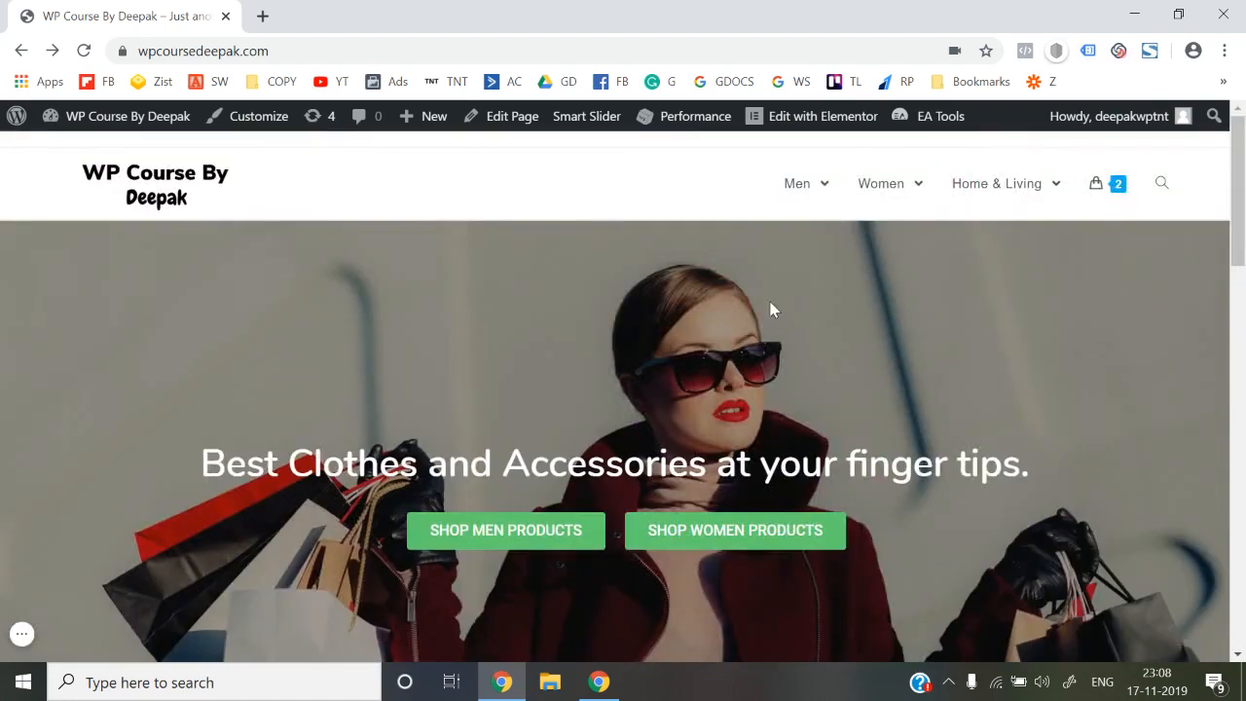
Open the store's Men page and examine its content and sidebar.
mouse_move(822, 196)
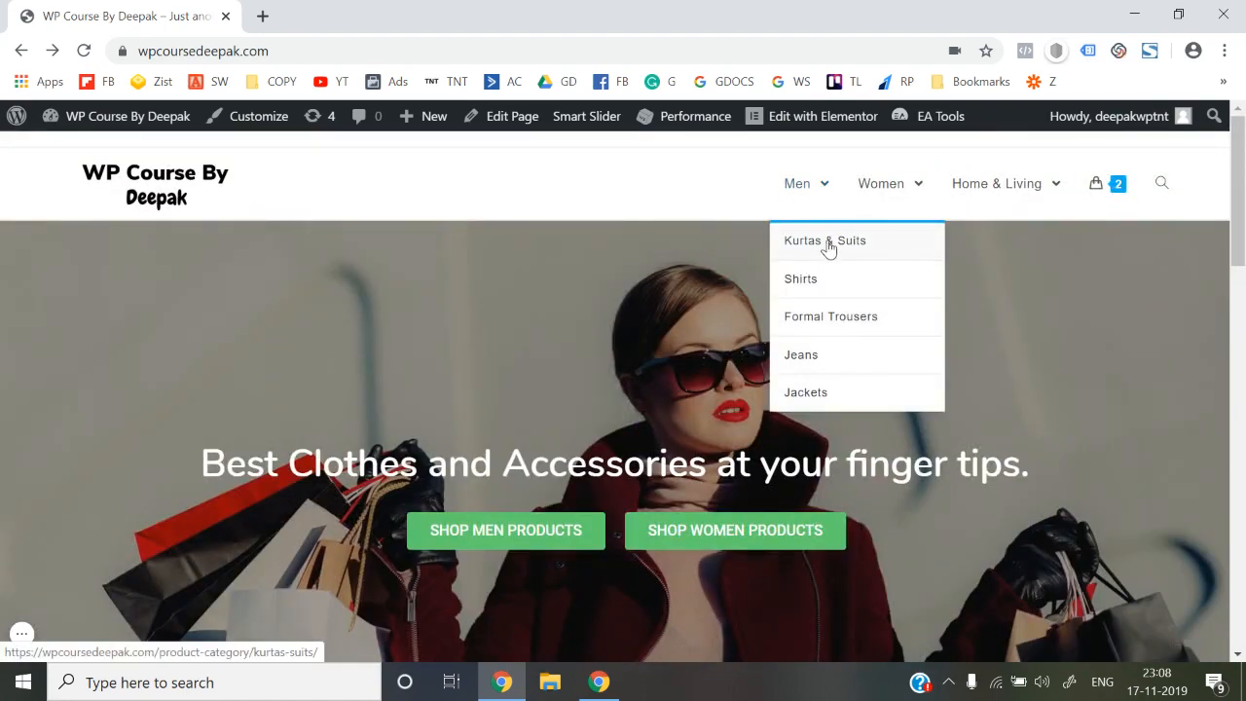
click(797, 185)
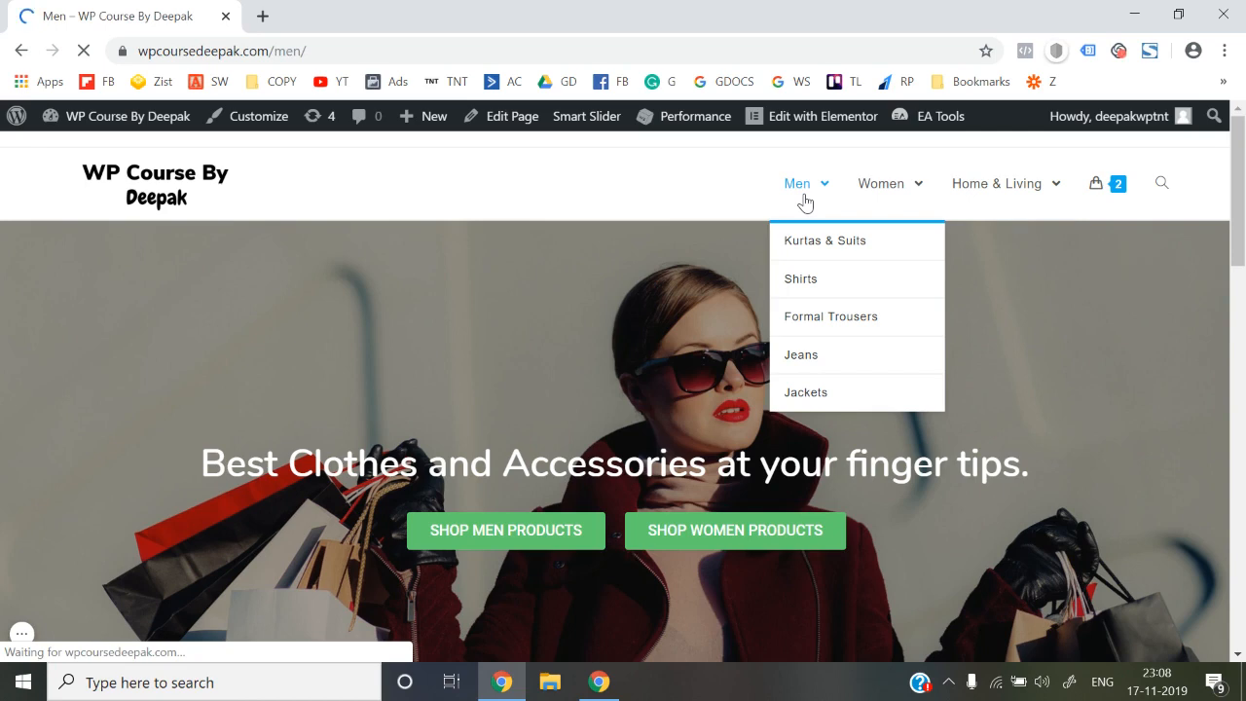
scroll(673, 431, down, 4)
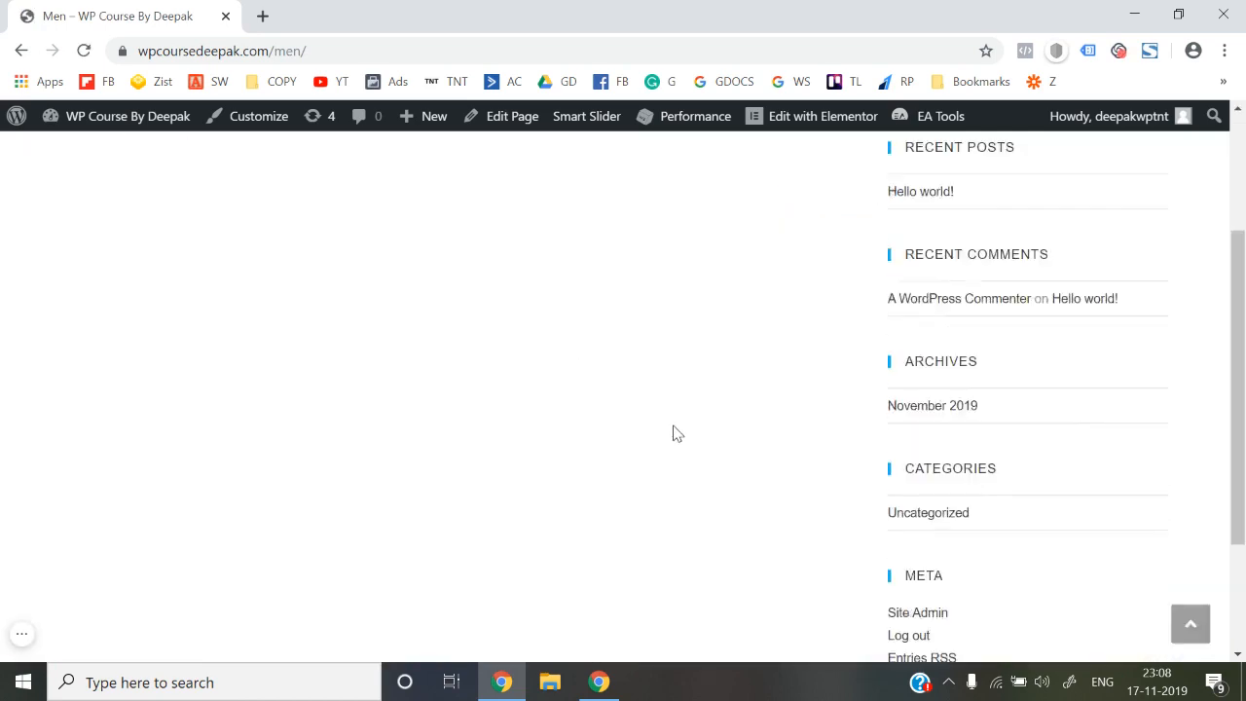
scroll(677, 433, up, 5)
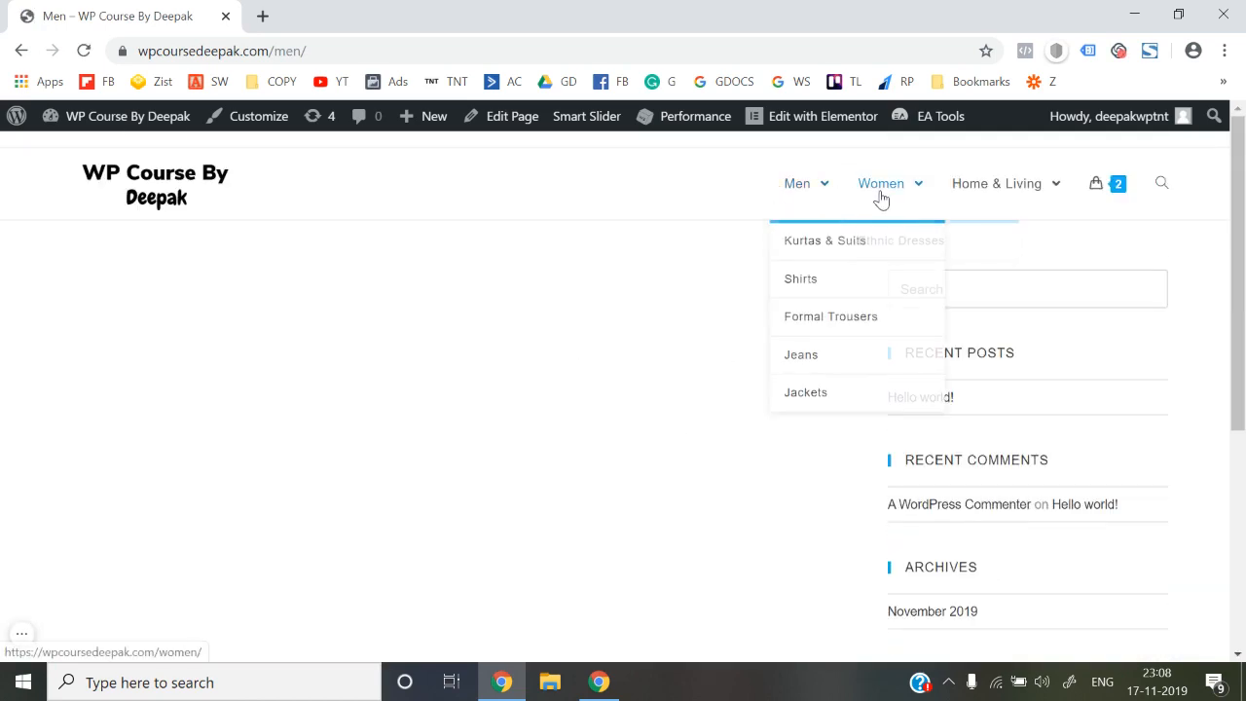
View the products in the men's Kurtas & Suits category and return to the store's home page.
mouse_move(798, 204)
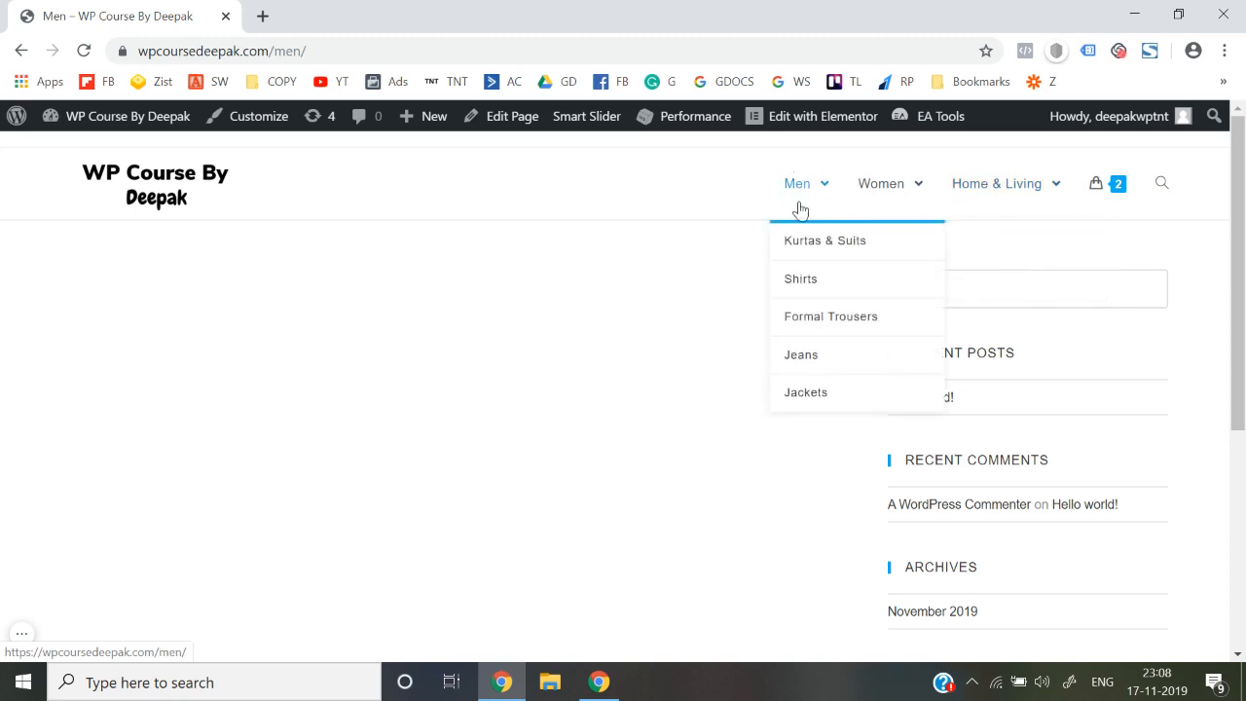
click(801, 245)
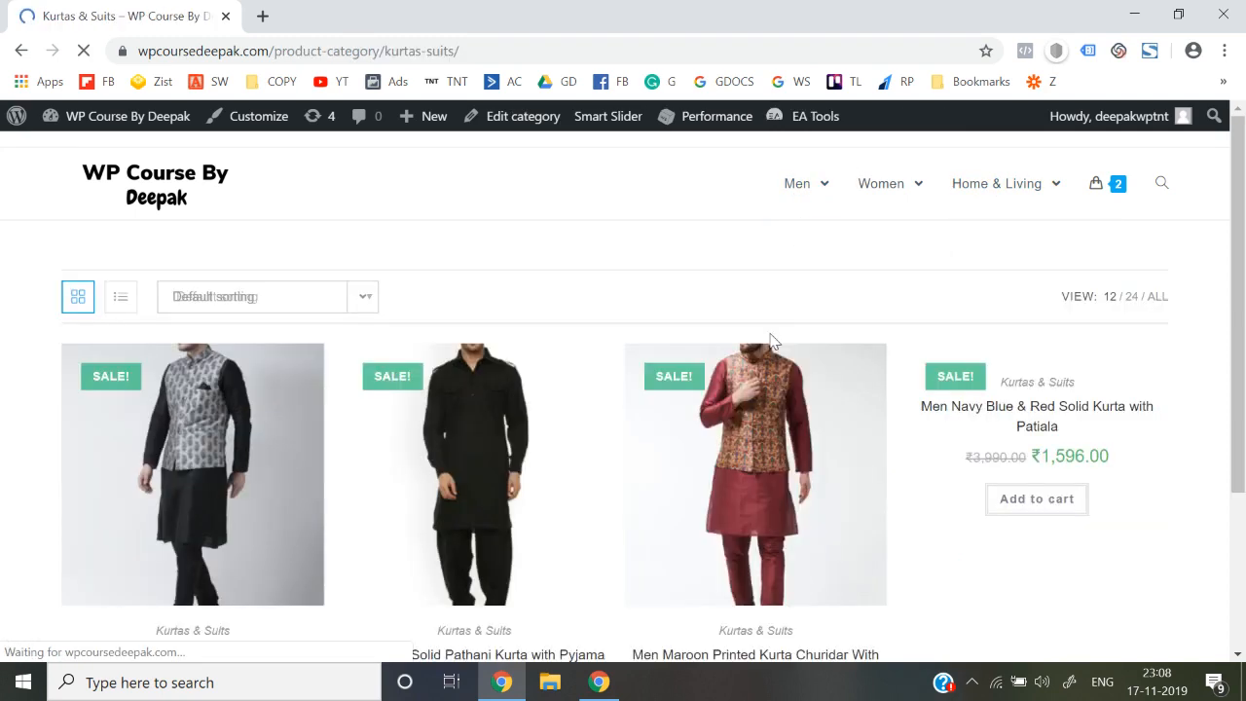
scroll(738, 420, down, 3)
scroll(738, 421, up, 3)
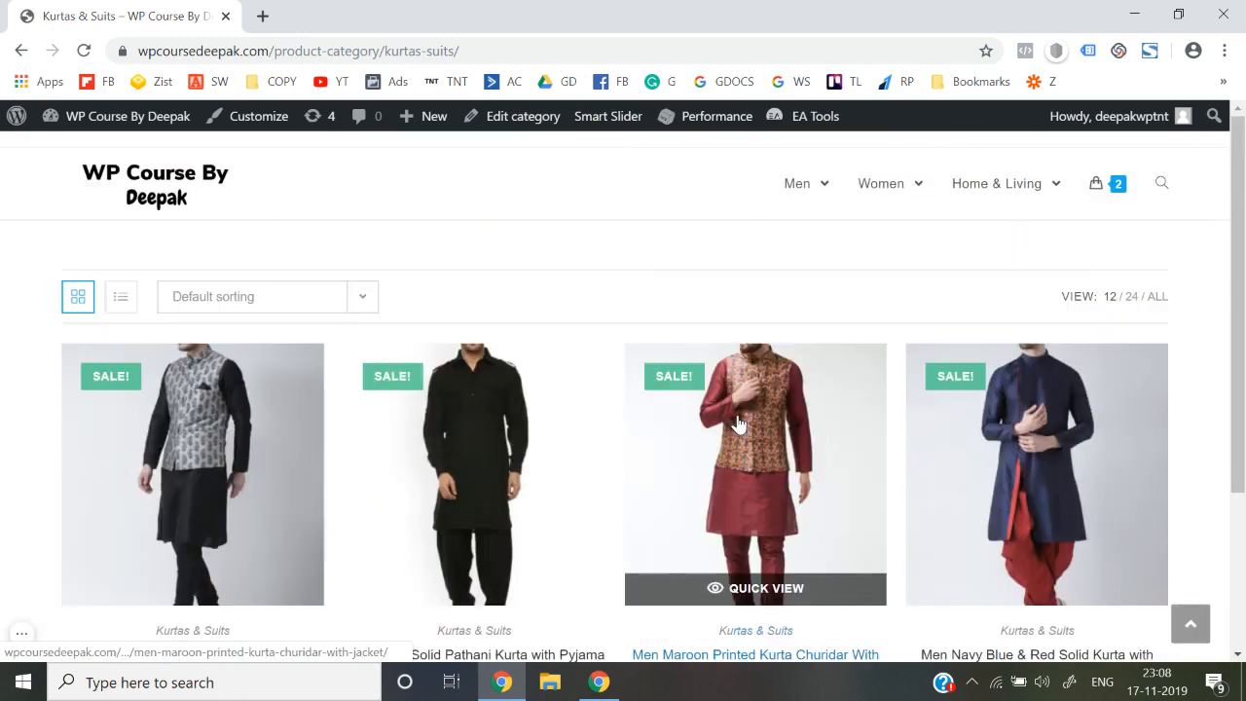
mouse_move(796, 193)
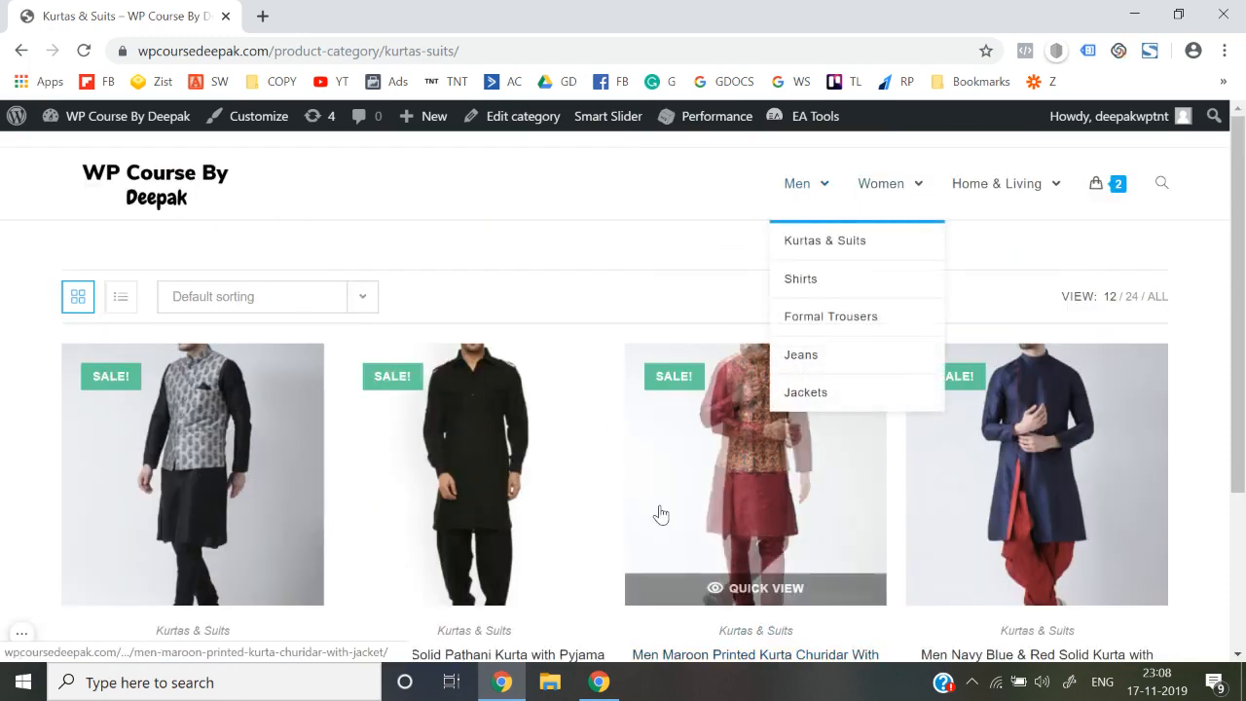
click(161, 189)
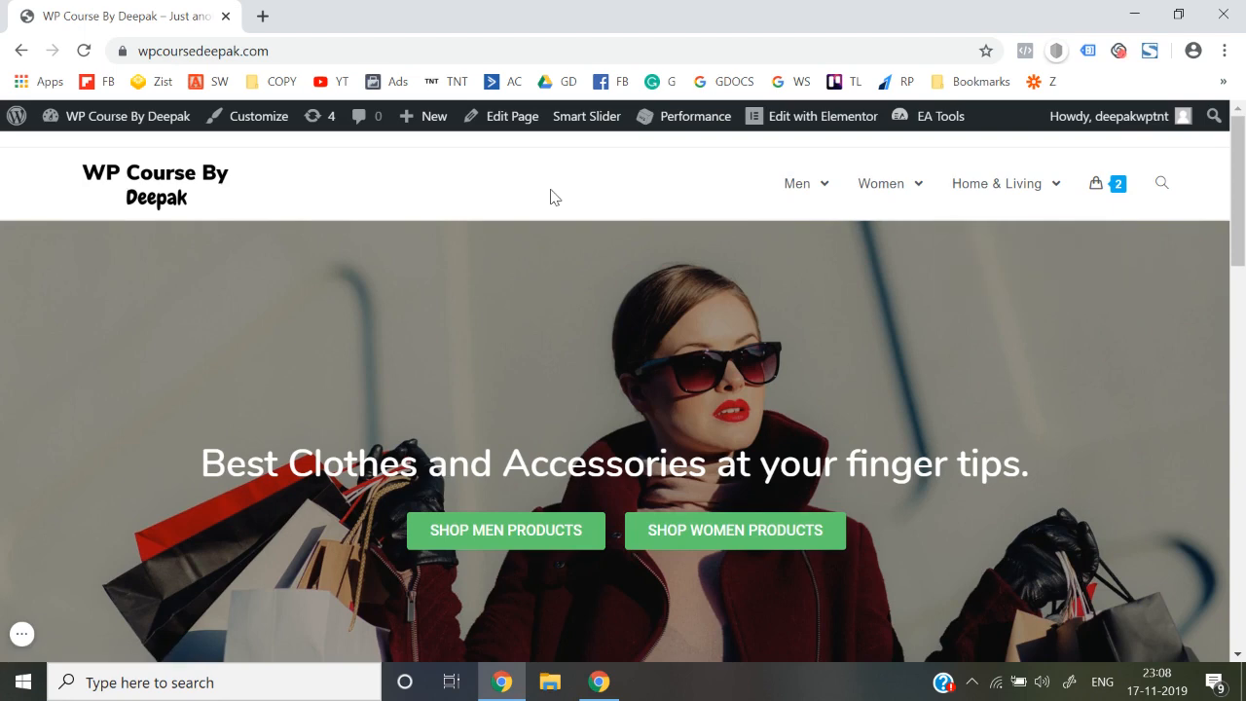
scroll(550, 195, down, 4)
scroll(549, 185, up, 5)
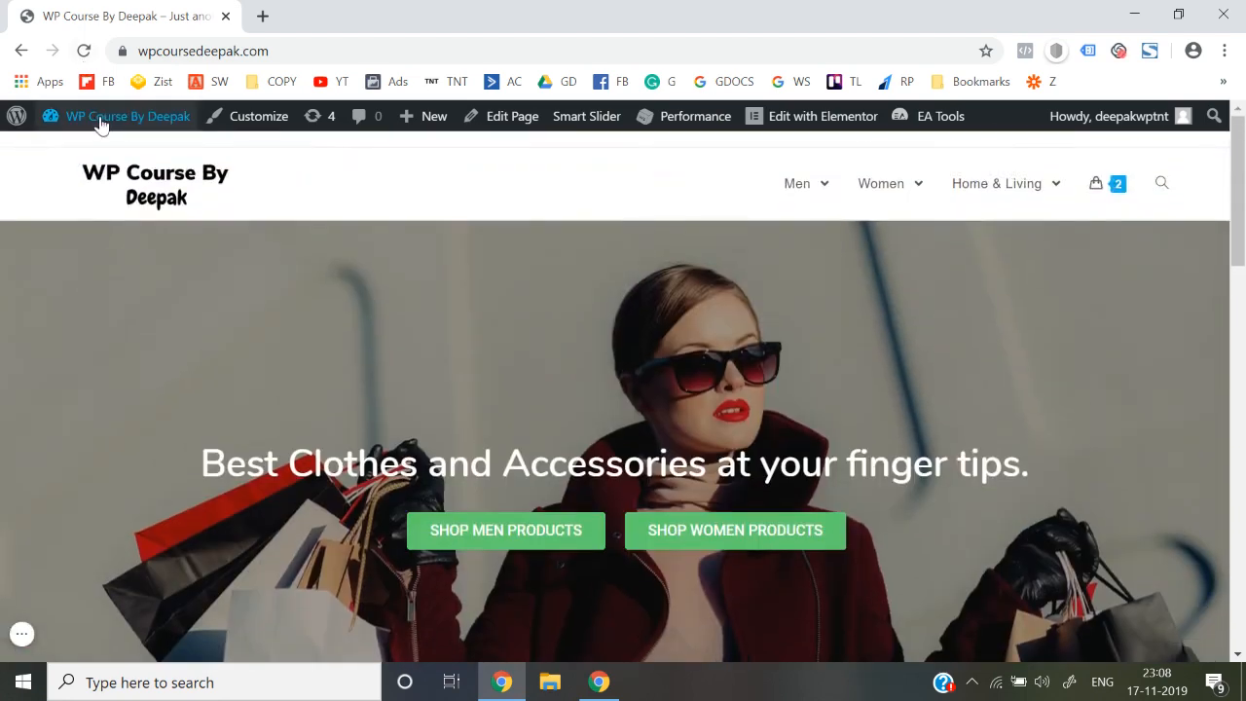
Open the WordPress dashboard and dismiss the Elementor data collection notice and the theme's plugin notice.
mouse_move(102, 125)
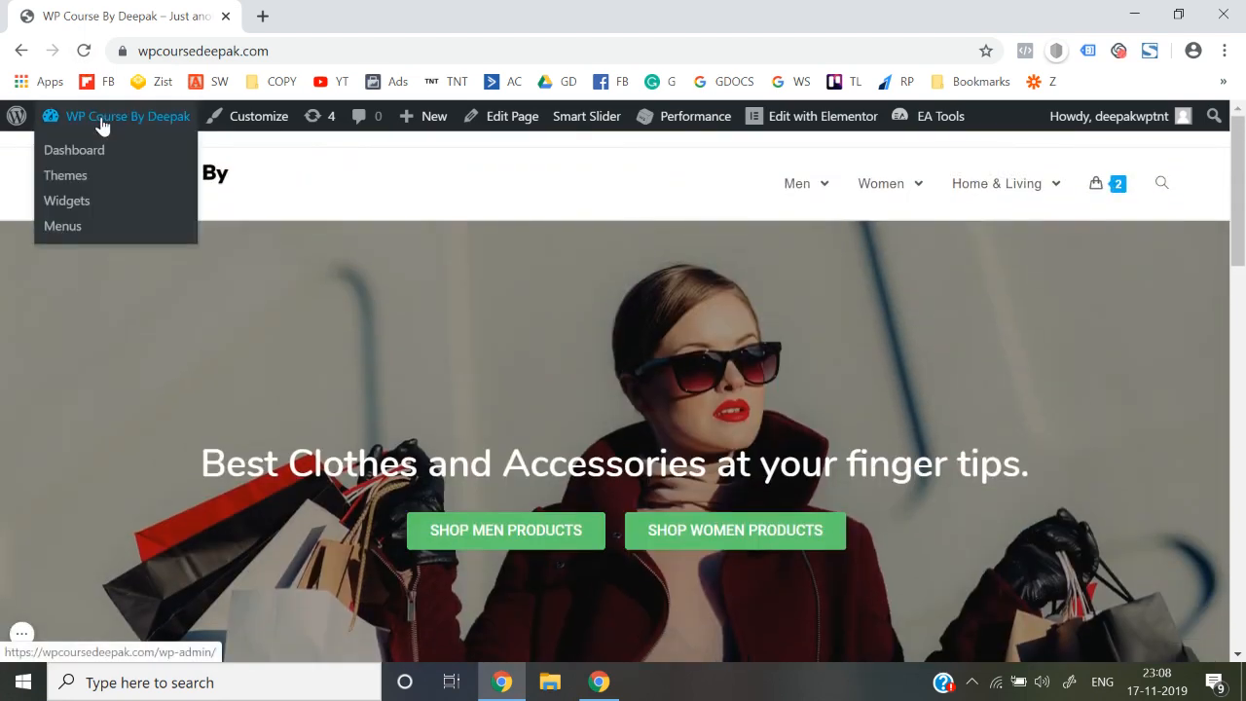
click(74, 159)
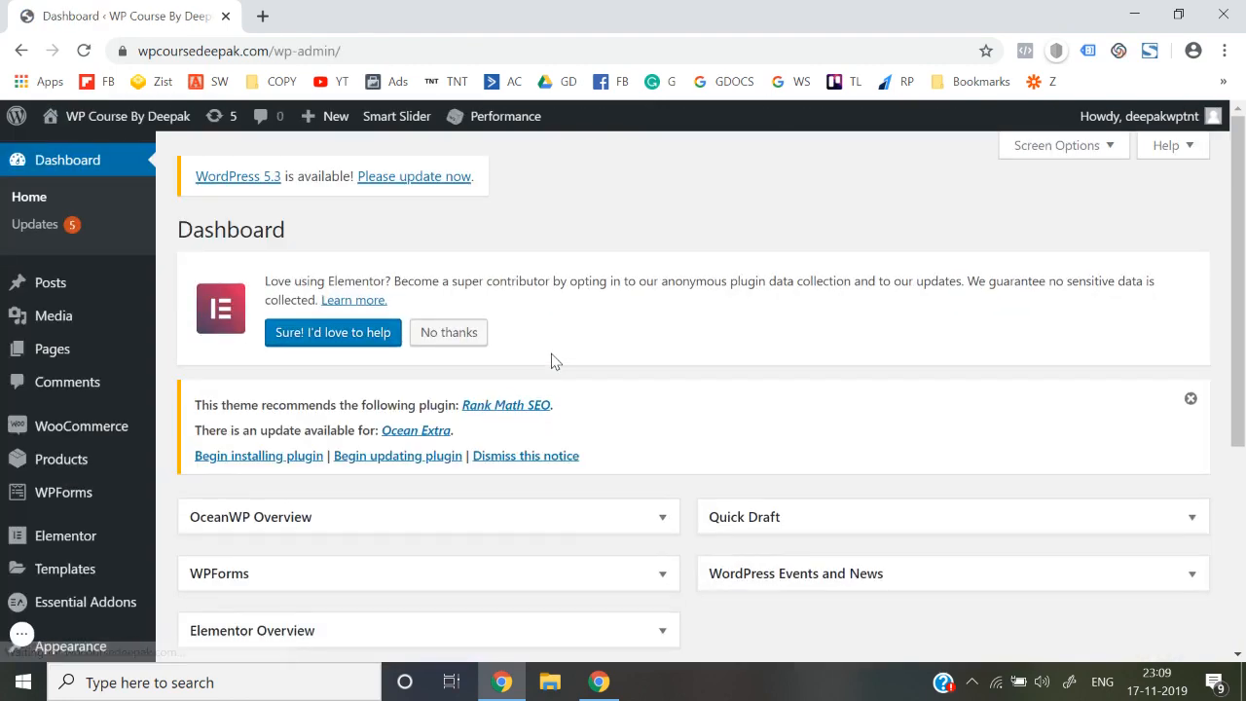
click(415, 336)
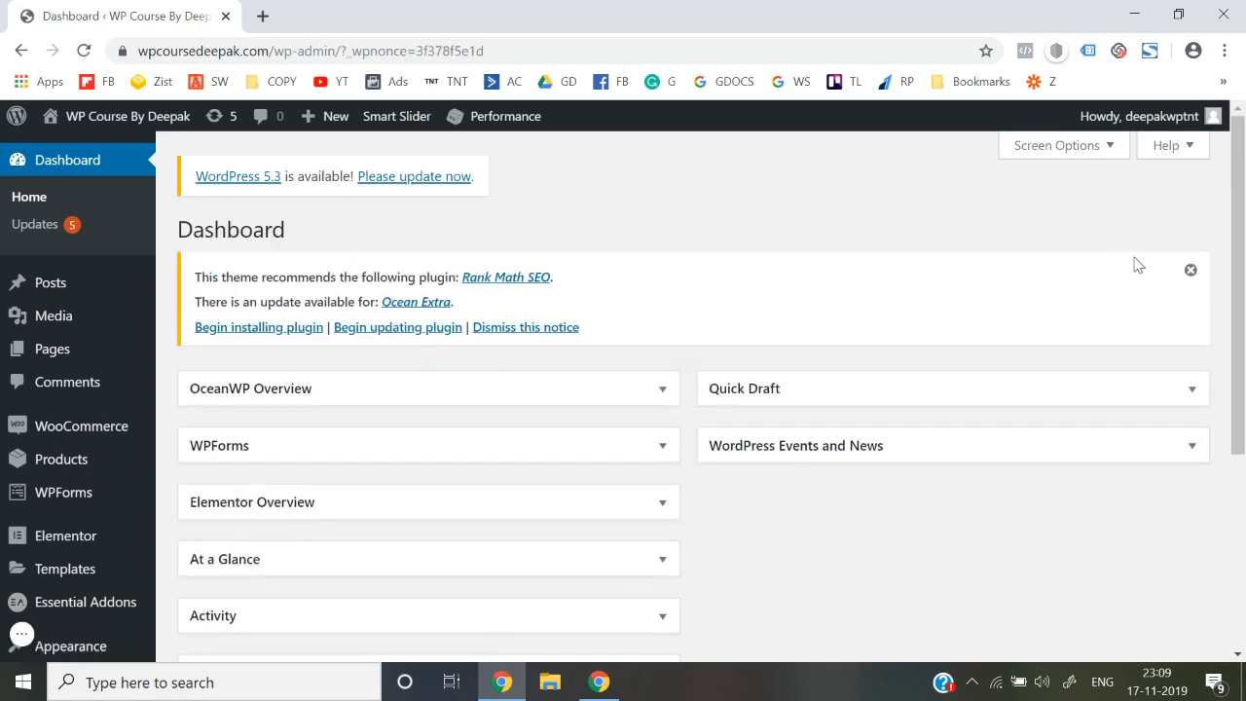
click(1189, 272)
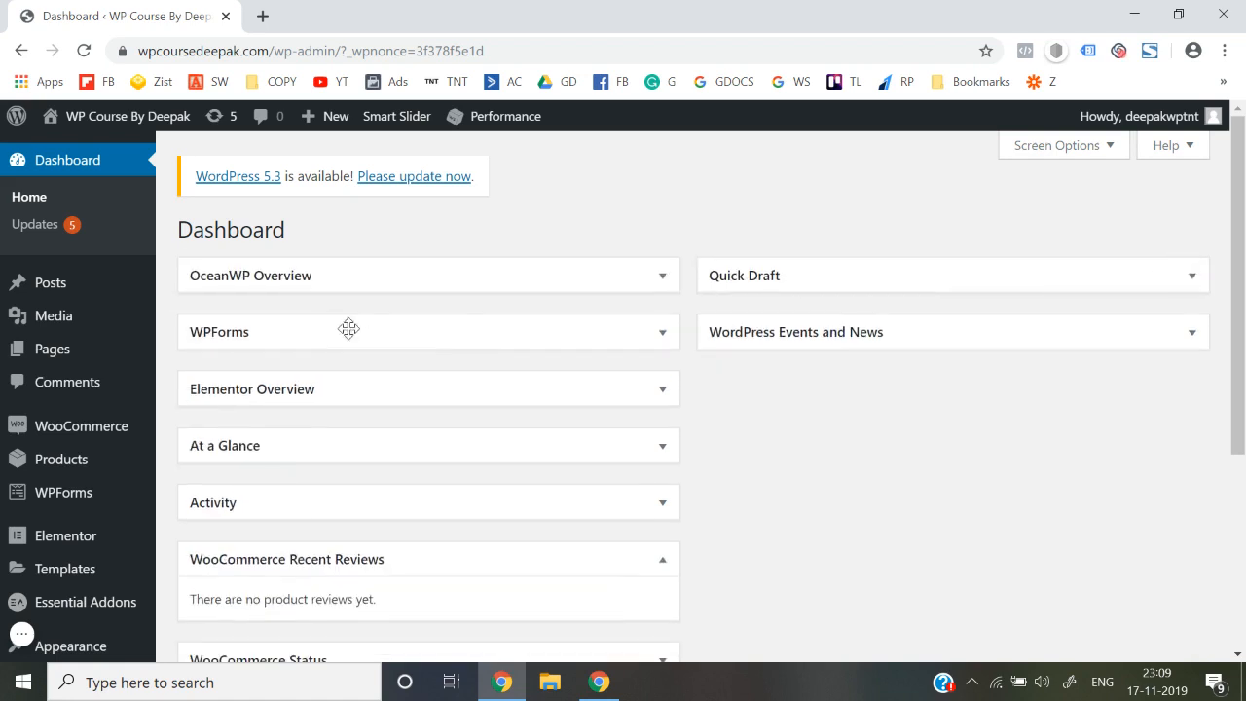
Open the list of all pages, dismiss the plugin notice and edit the Men page with Elementor.
mouse_move(51, 355)
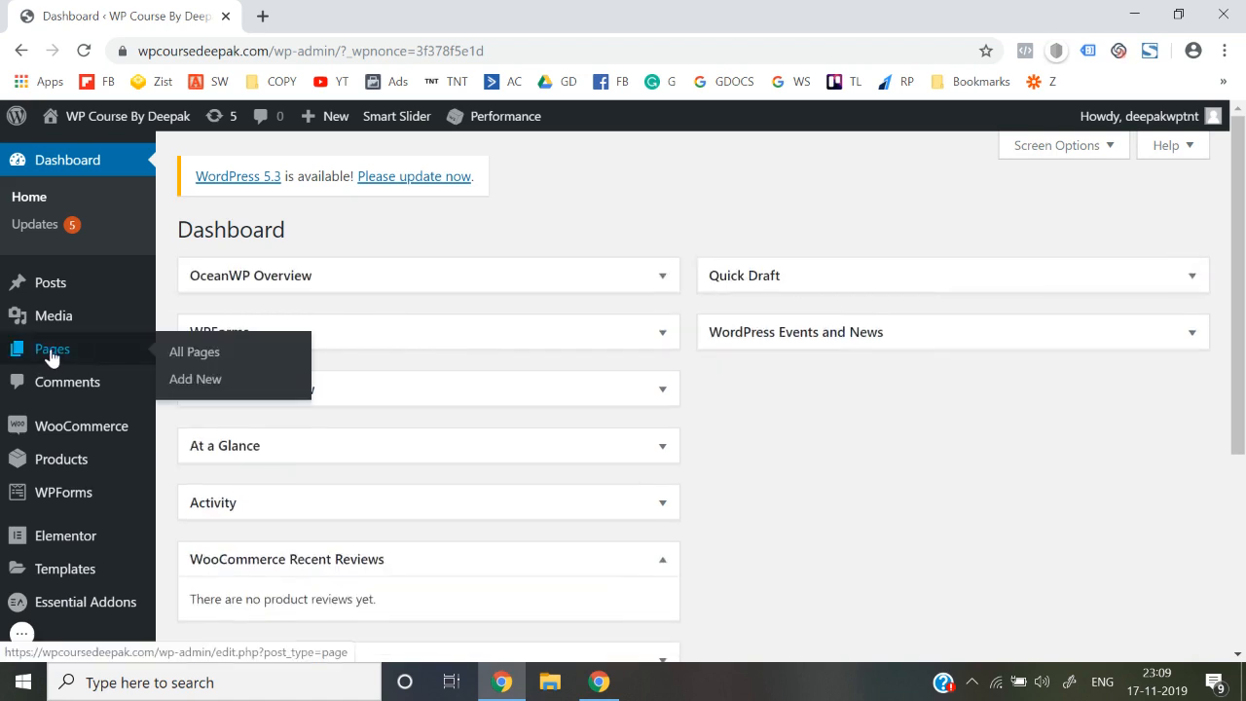
click(197, 358)
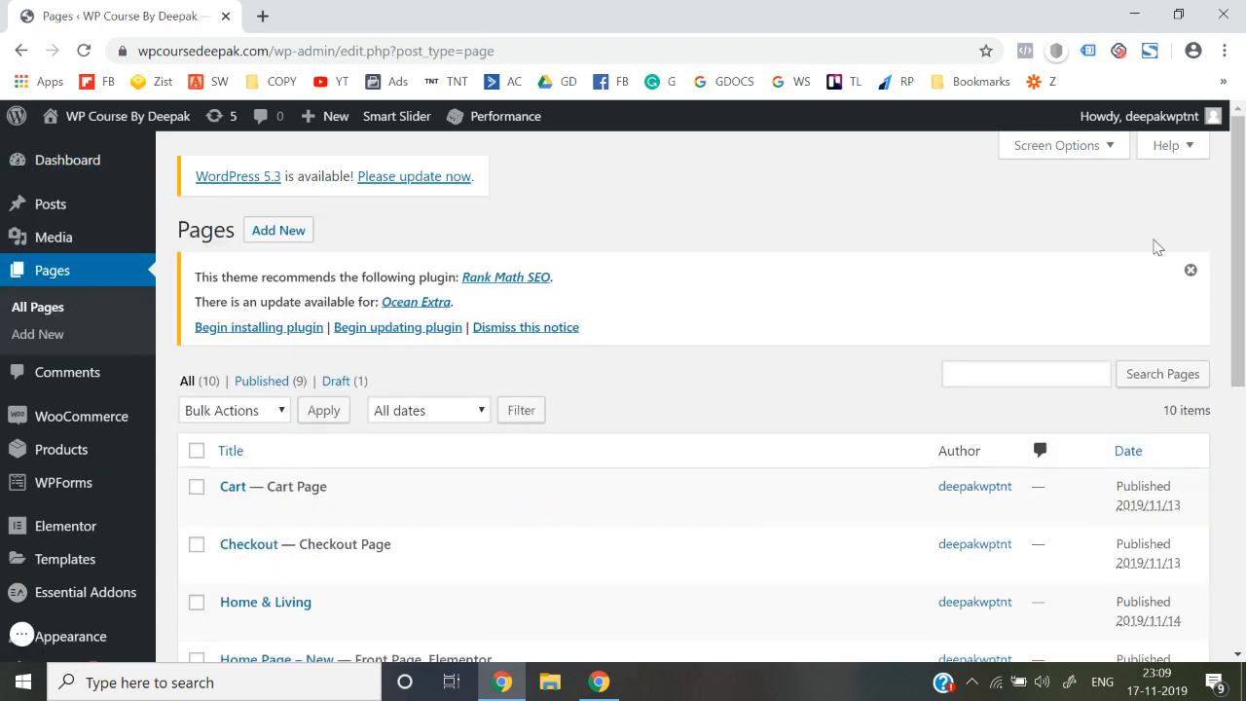
click(1191, 270)
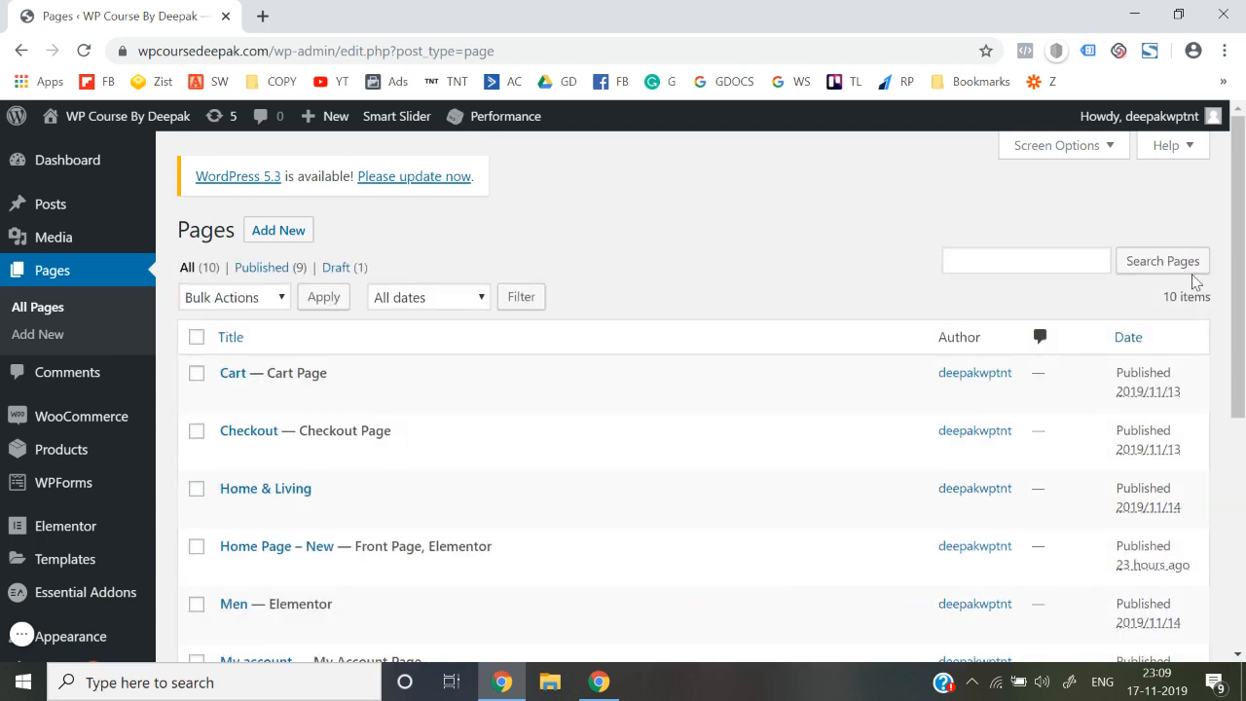
scroll(672, 406, down, 1)
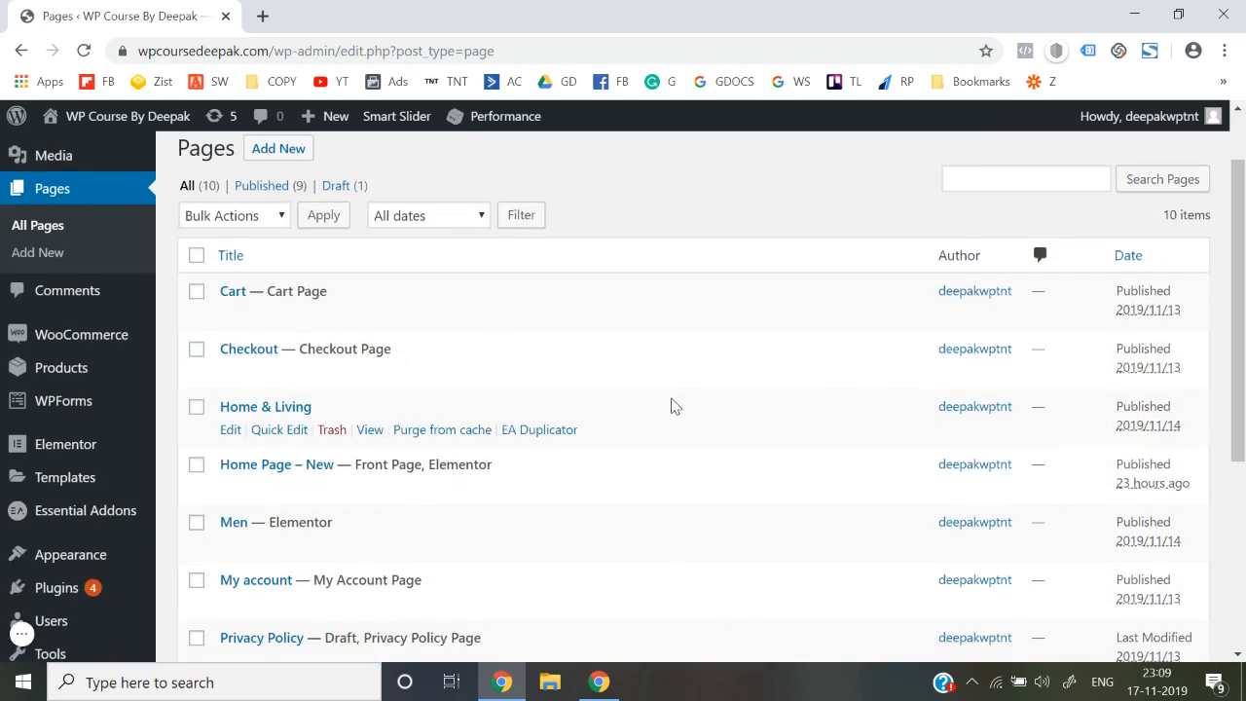
scroll(443, 524, down, 1)
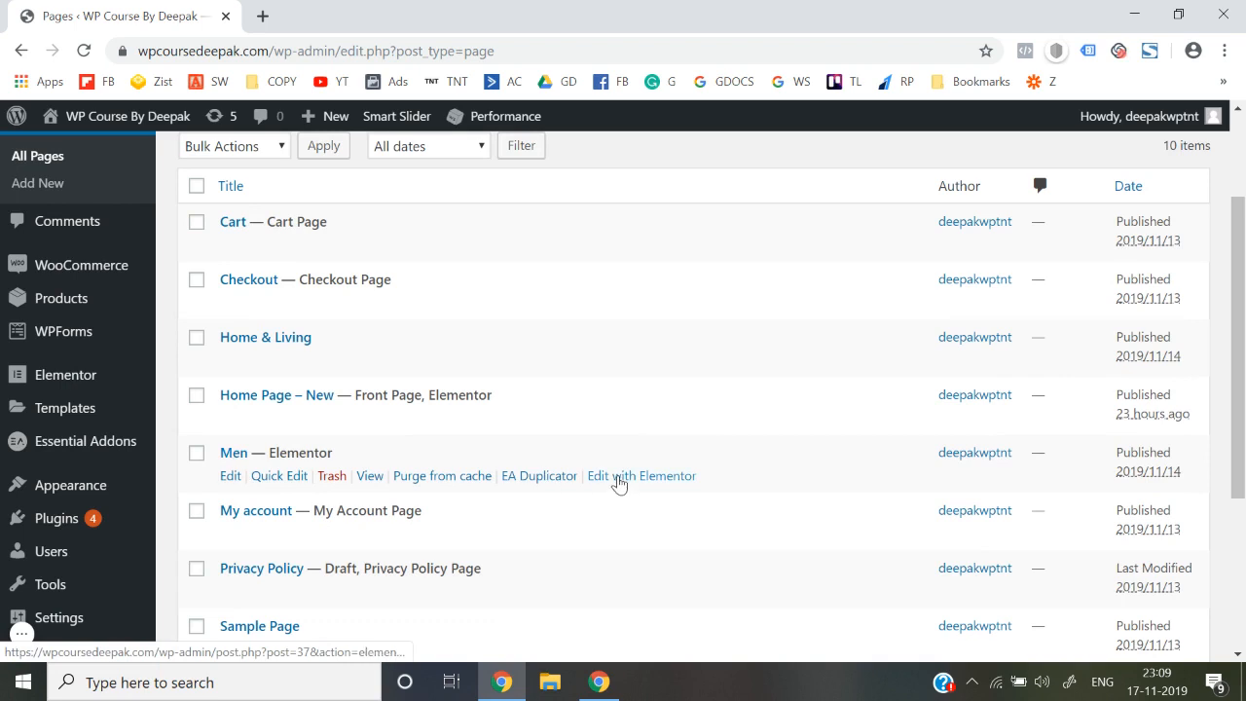
click(619, 477)
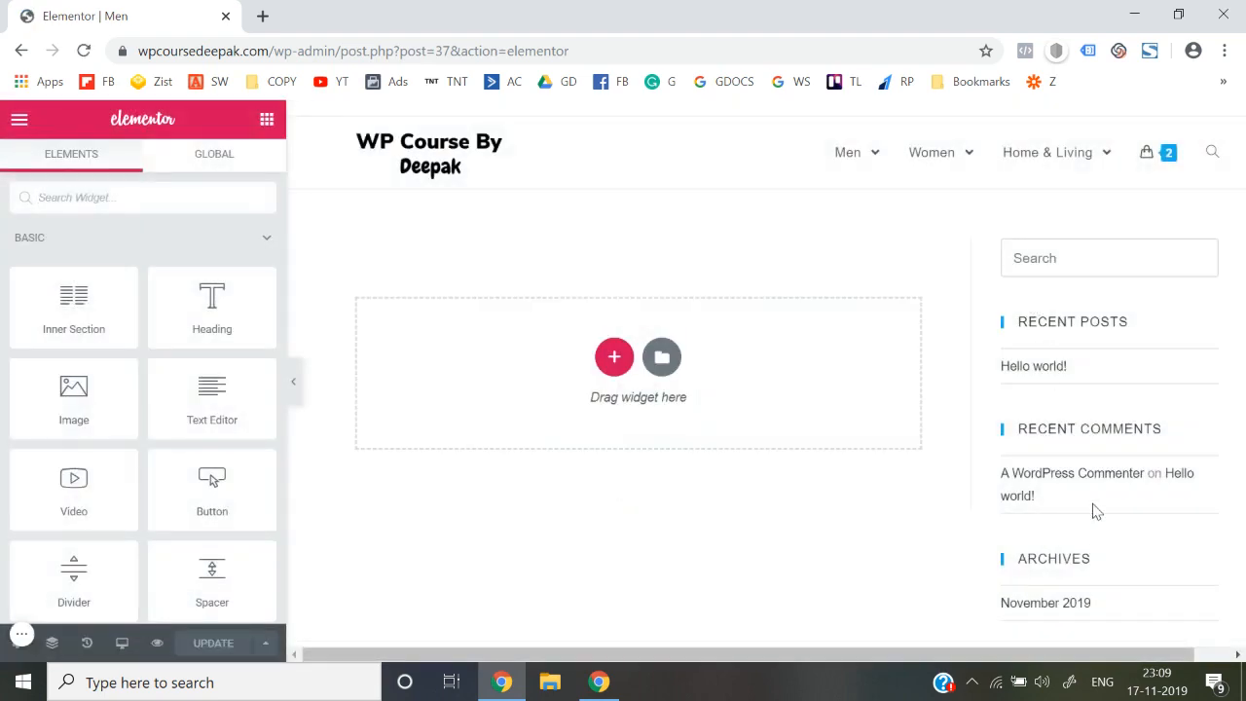
Exit Elementor to the Men page's WordPress editor.
click(19, 119)
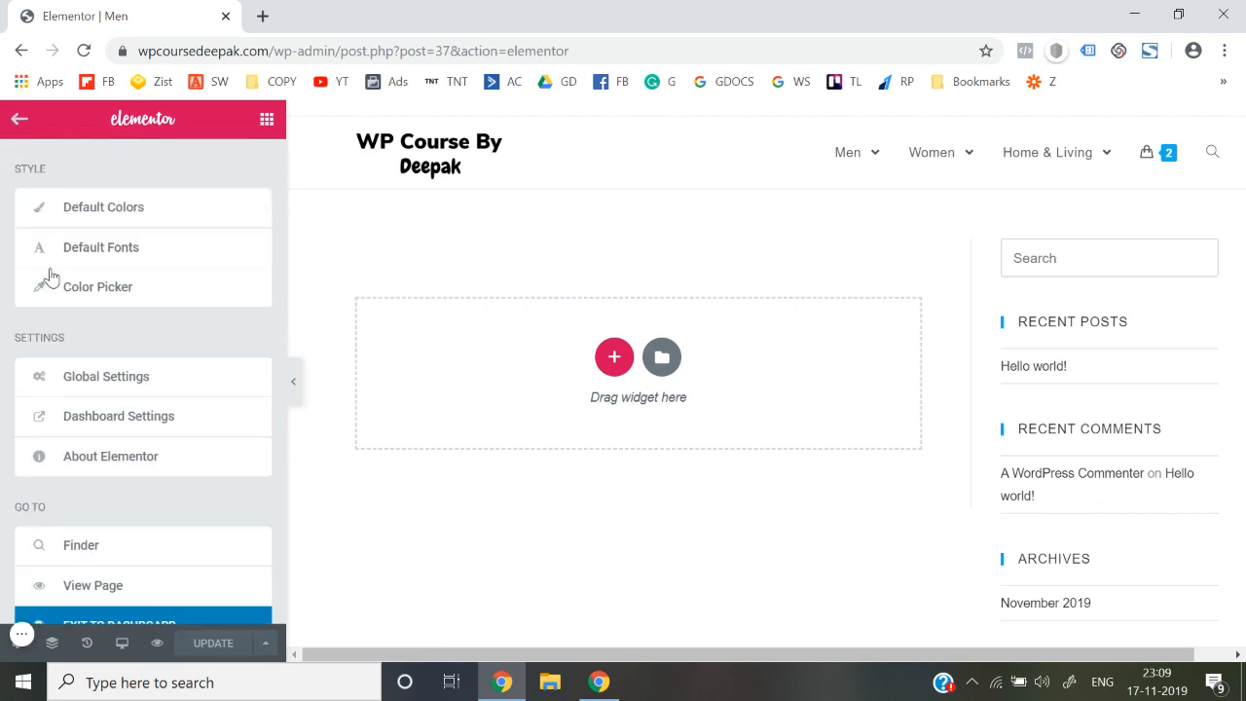
scroll(103, 406, down, 1)
click(125, 555)
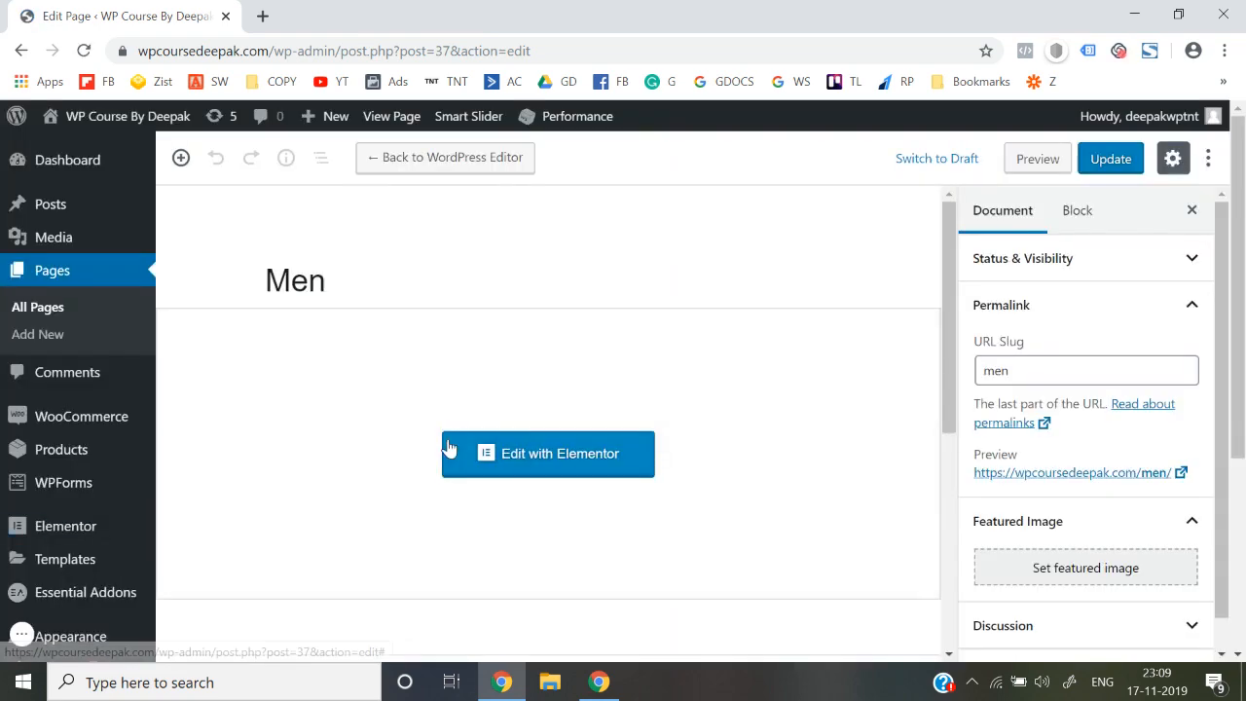
Set the Men page's OceanWP content layout to 100% Full Width and update the page.
scroll(448, 446, down, 5)
scroll(448, 443, down, 2)
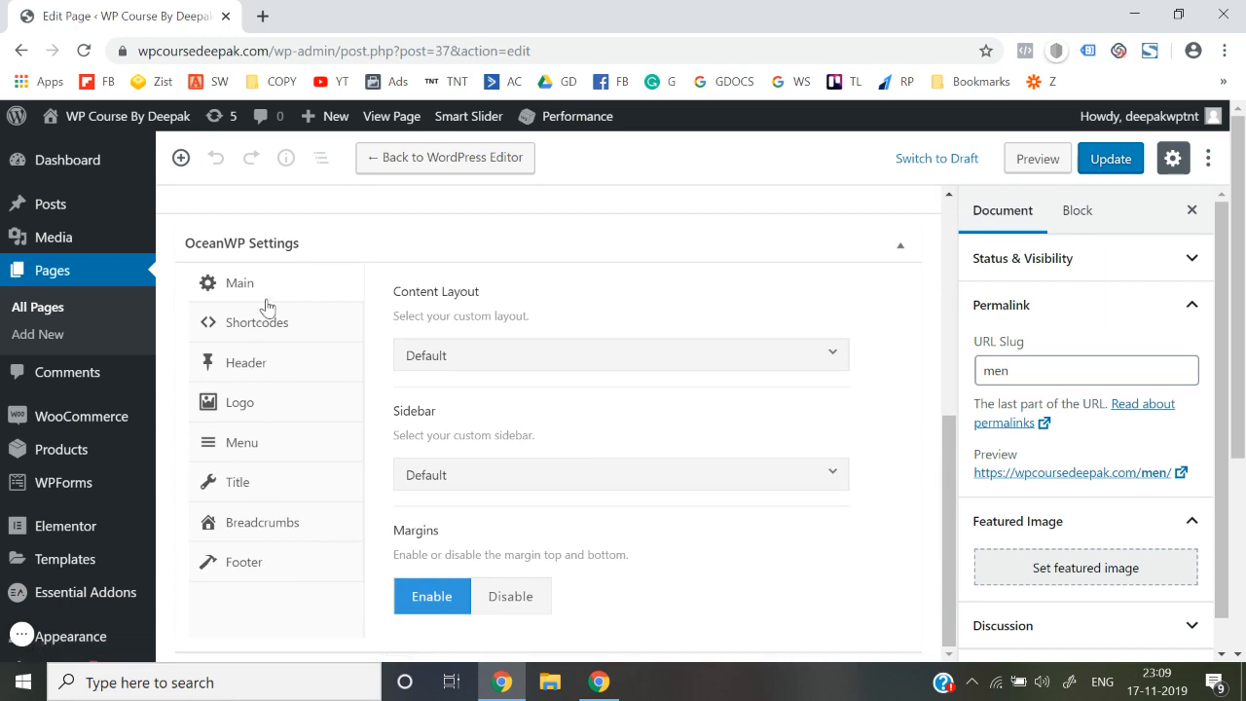
click(523, 376)
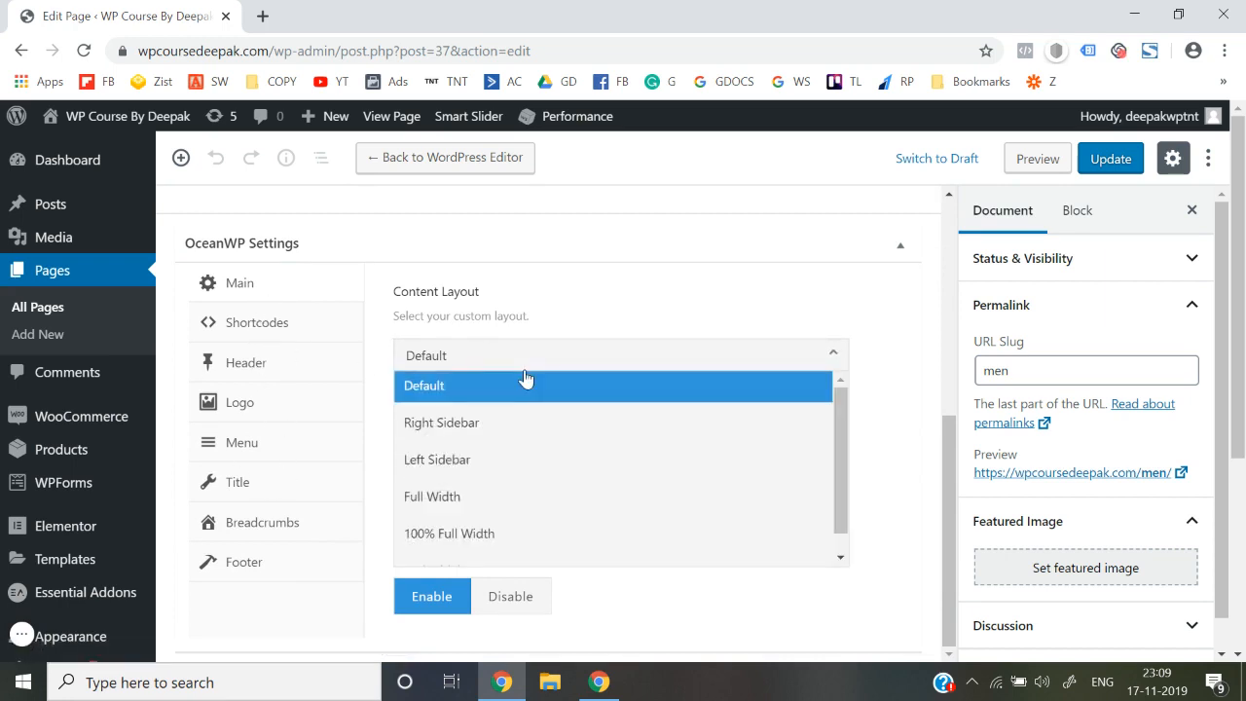
scroll(499, 513, down, 1)
click(495, 516)
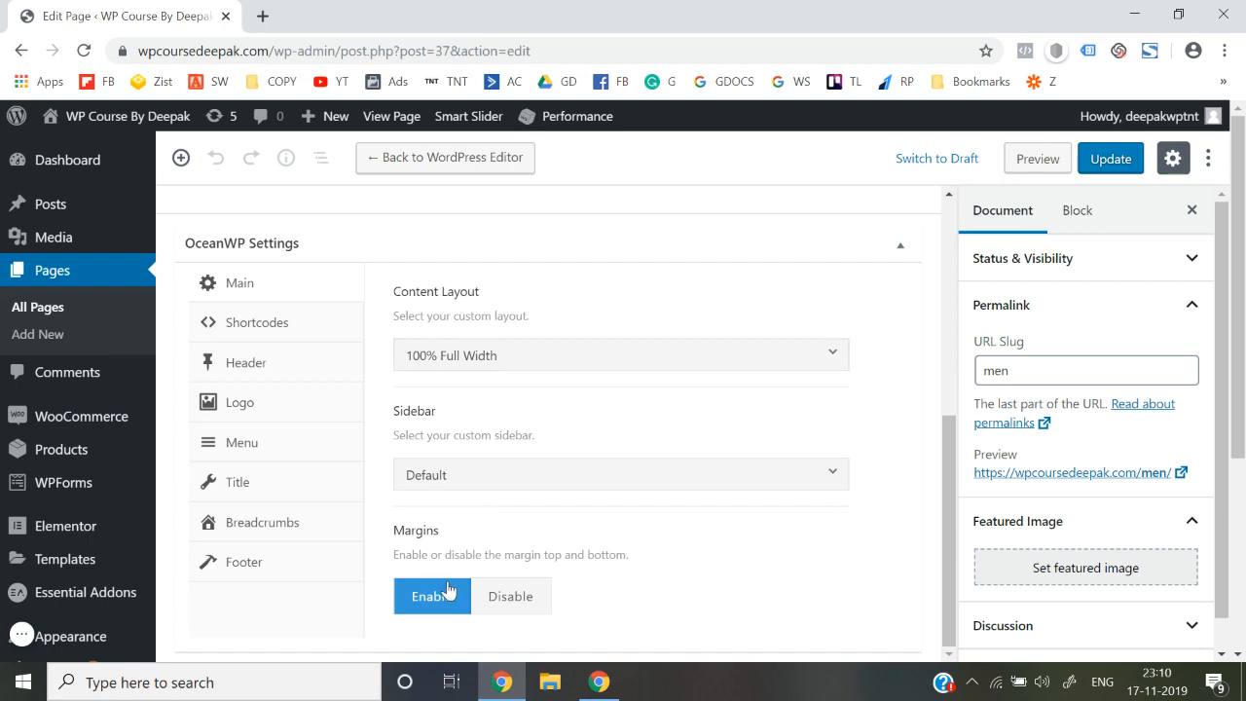
click(1115, 168)
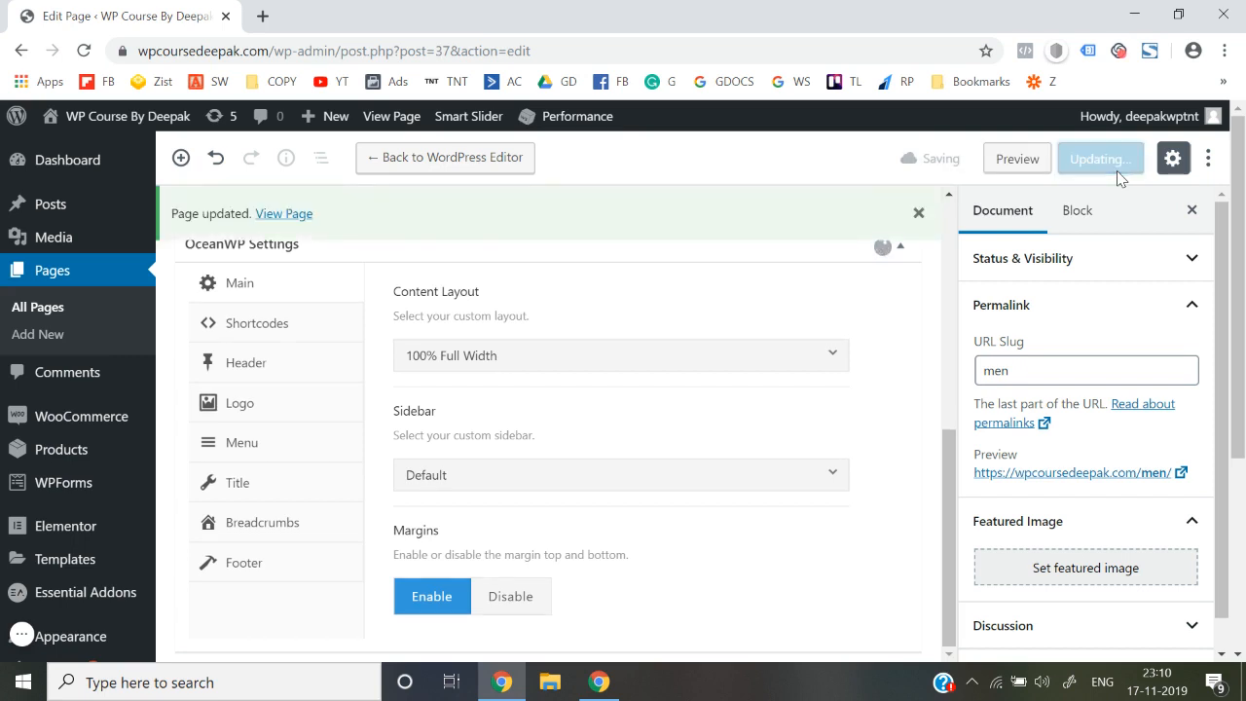
View the updated Men page in a new browser tab.
right_click(289, 215)
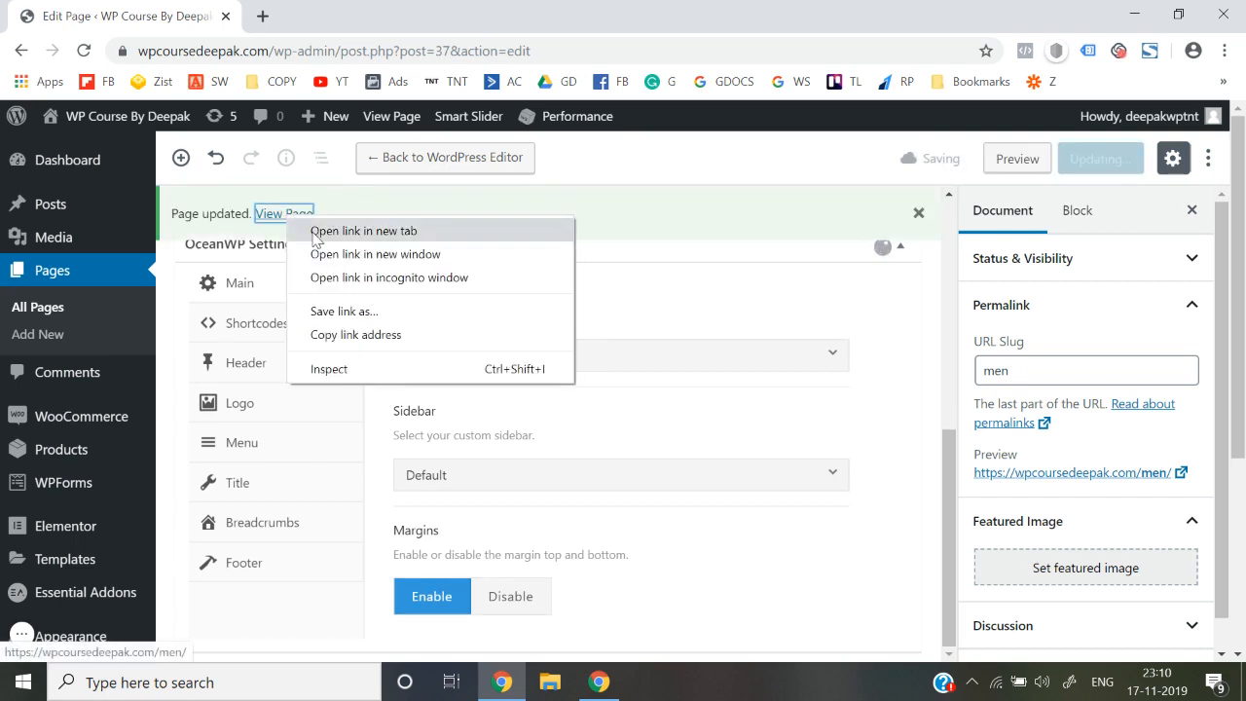
click(315, 230)
click(304, 8)
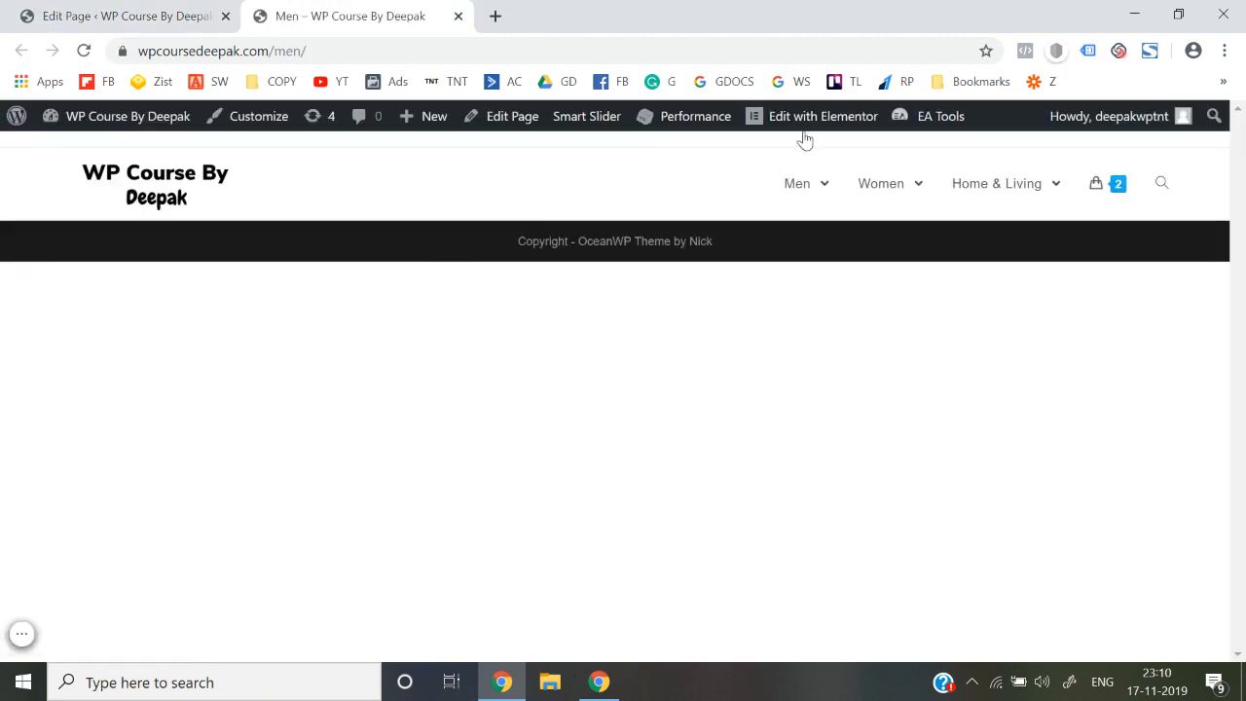
Edit the Men page with Elementor and add a new single-column section.
click(822, 118)
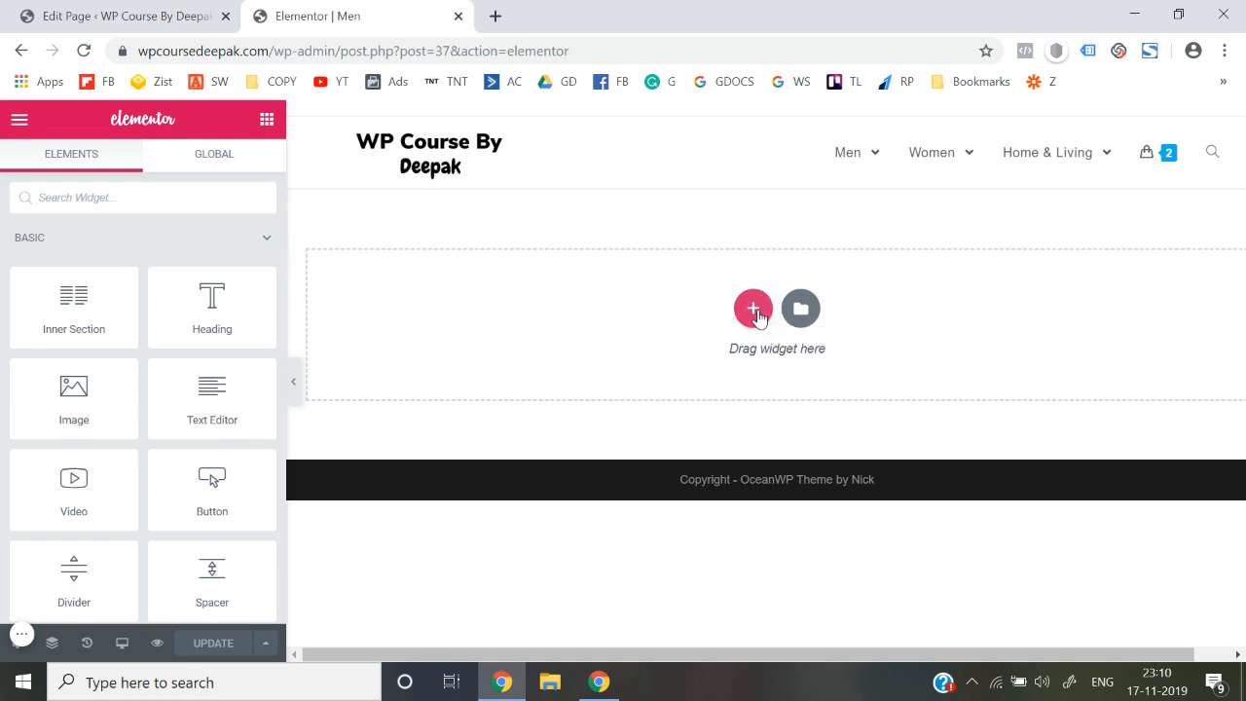
click(755, 312)
click(527, 343)
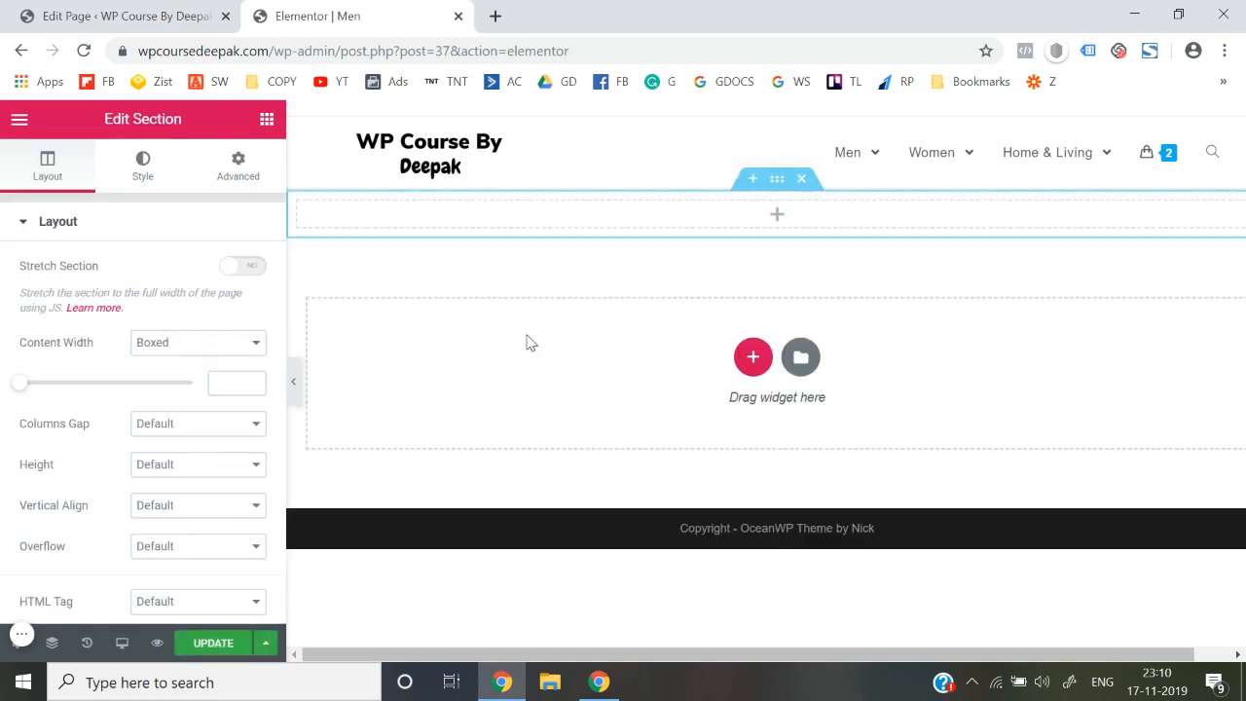
Open pexels.com in a new browser tab.
click(495, 16)
text(pexels.com)
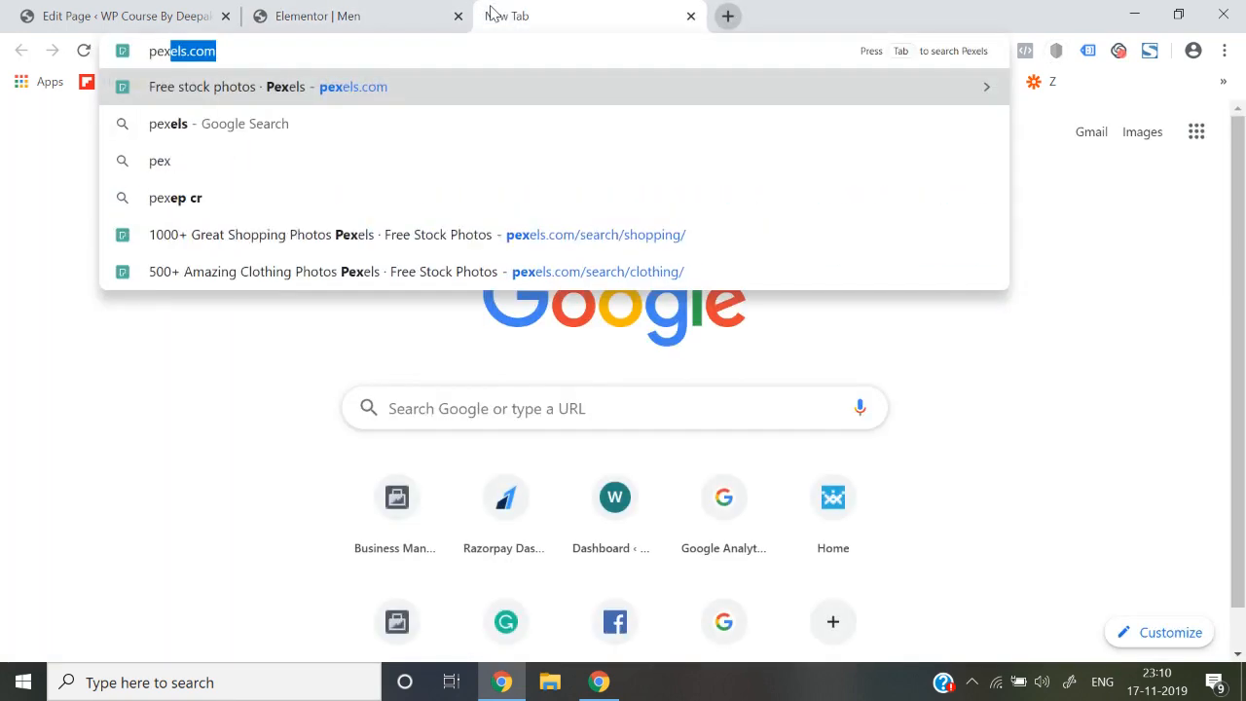
key(Return)
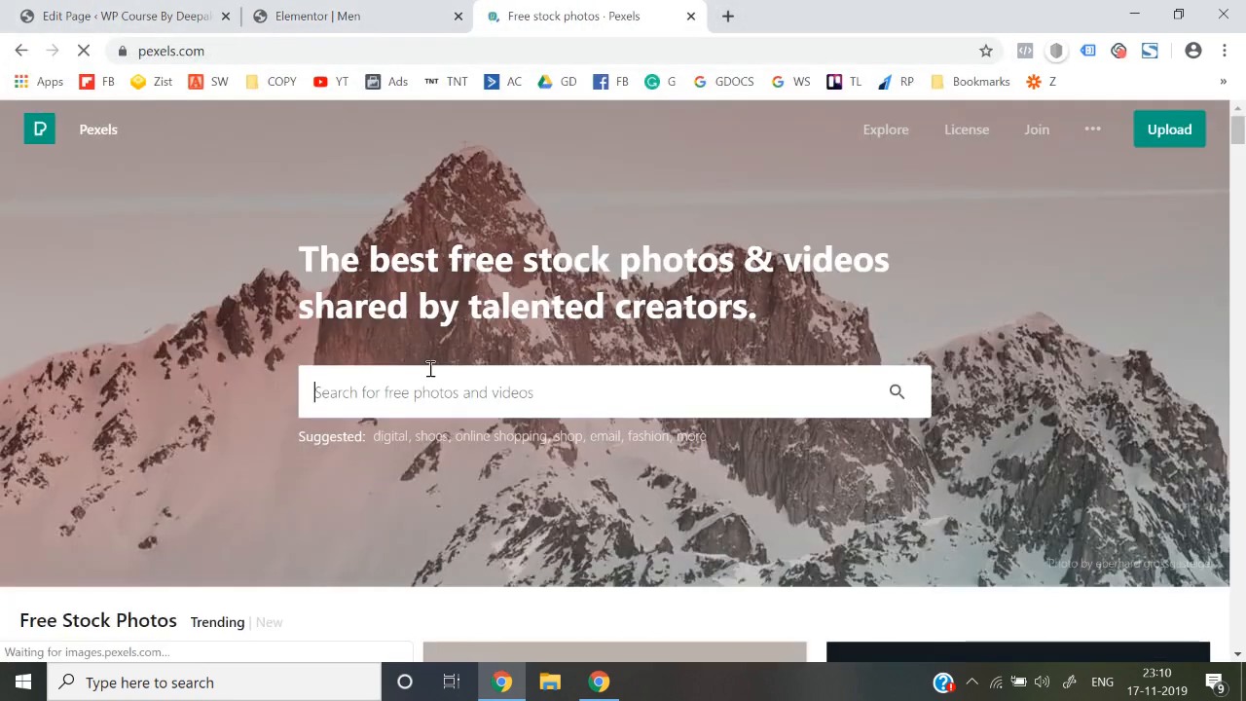
Search Pexels for "men clothing" and download the folded shirt and brown leather shoes photo in Large size (1920 x 1280).
click(425, 393)
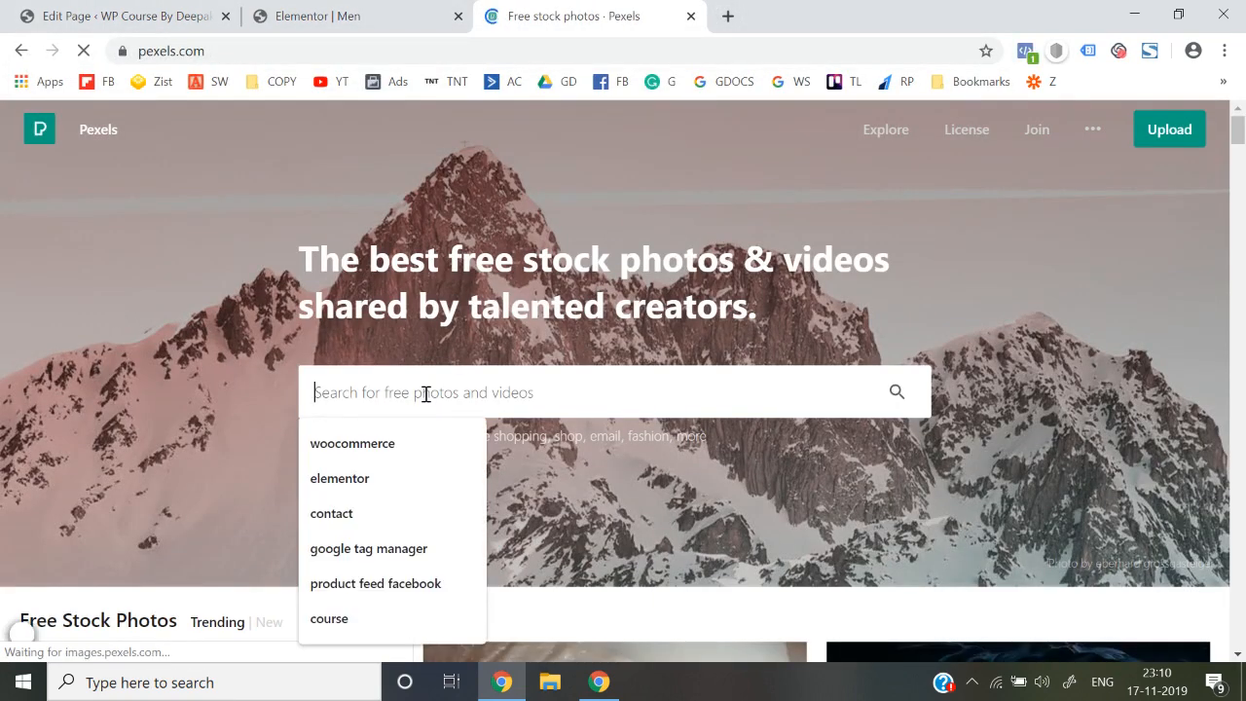
text(men clothinb)
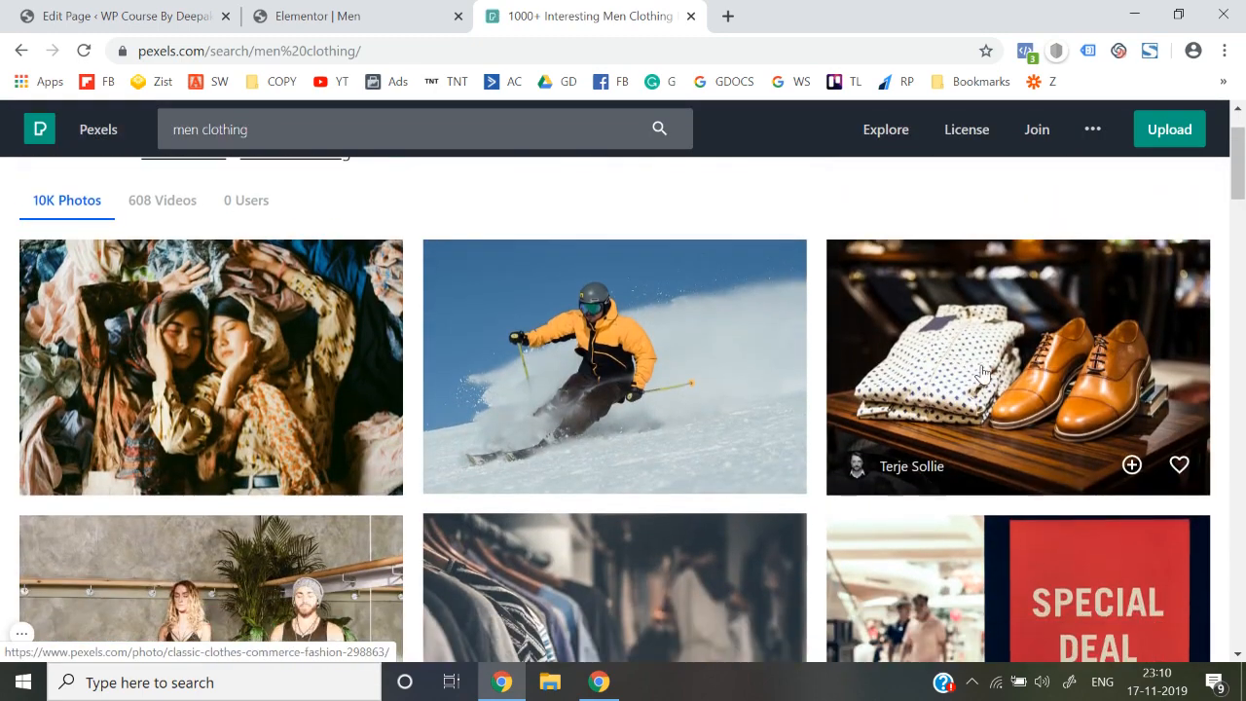
click(982, 365)
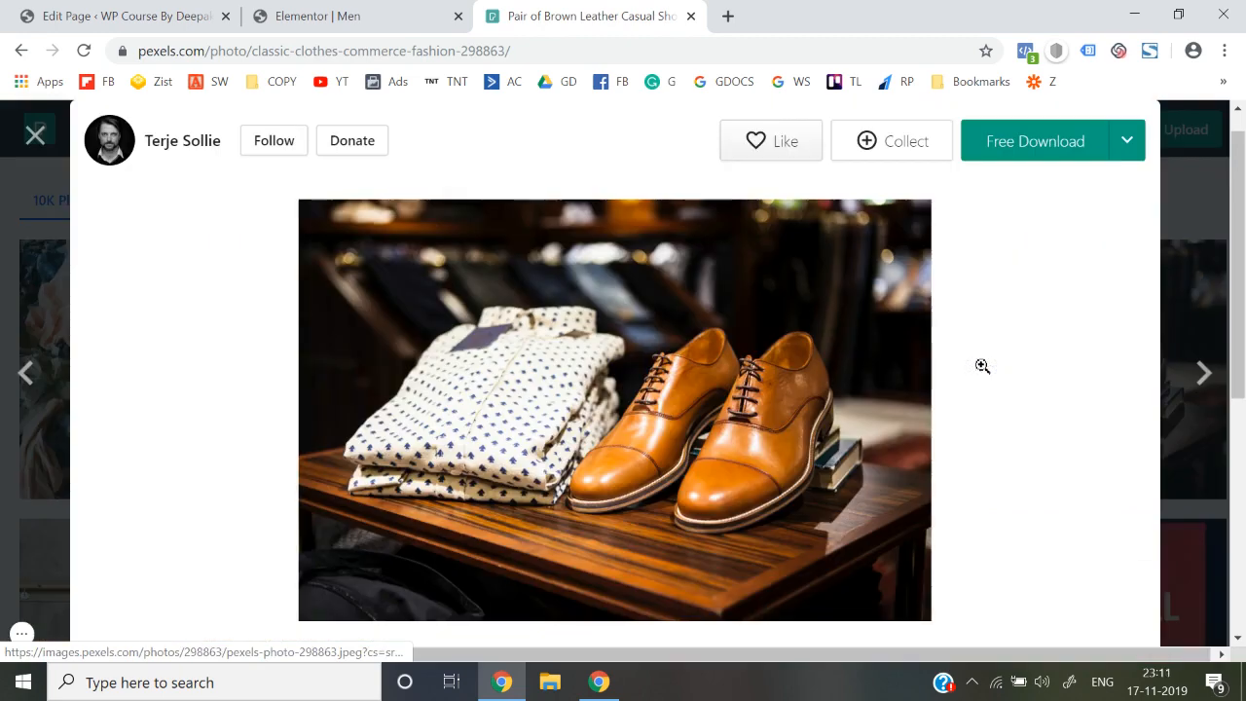
click(1126, 141)
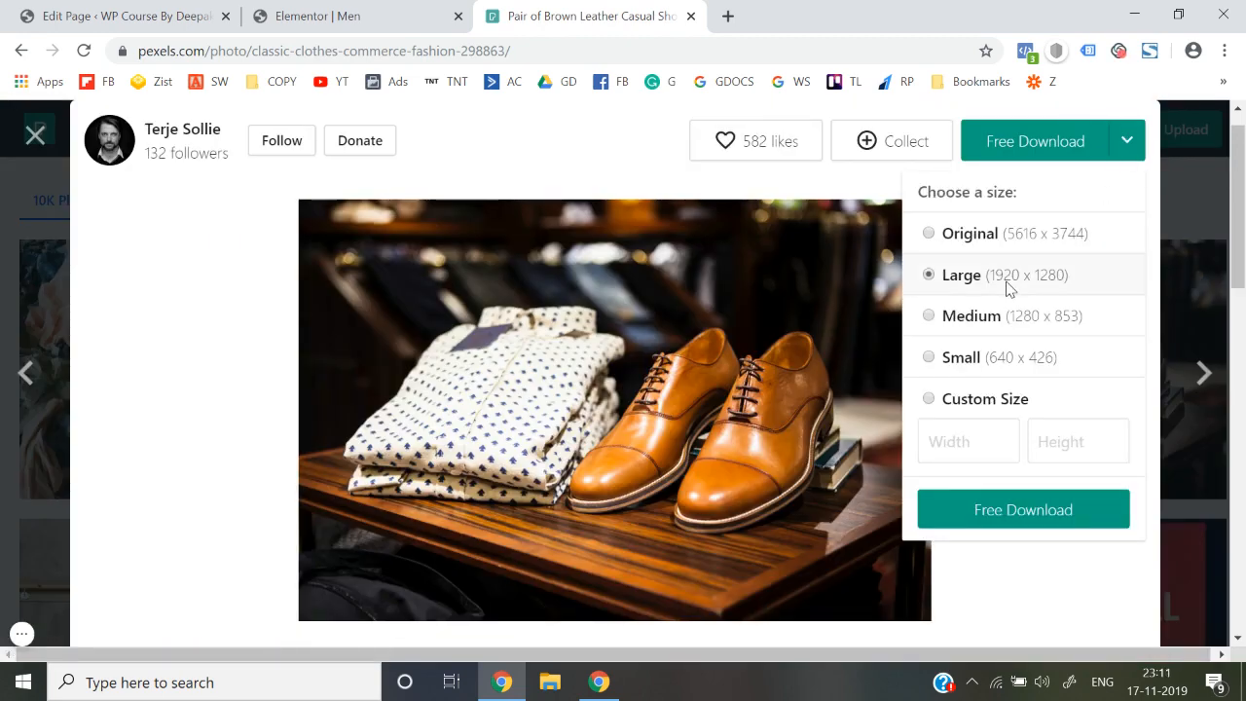
click(1042, 516)
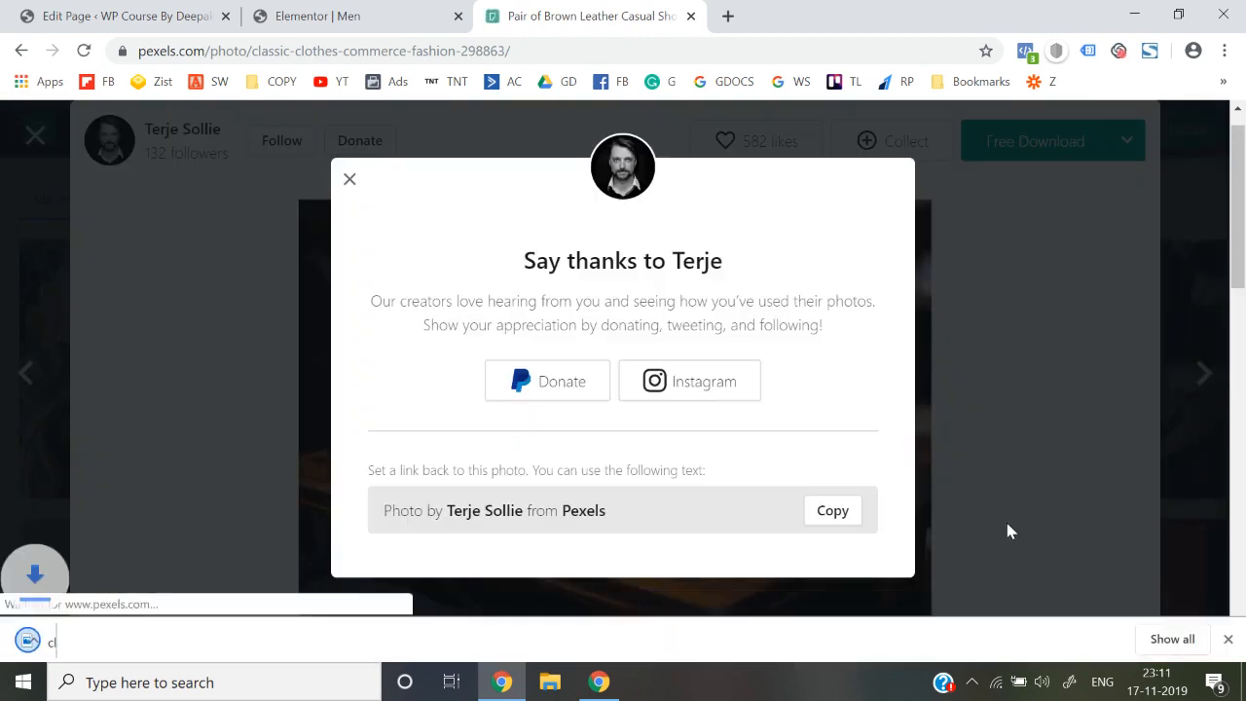
click(349, 182)
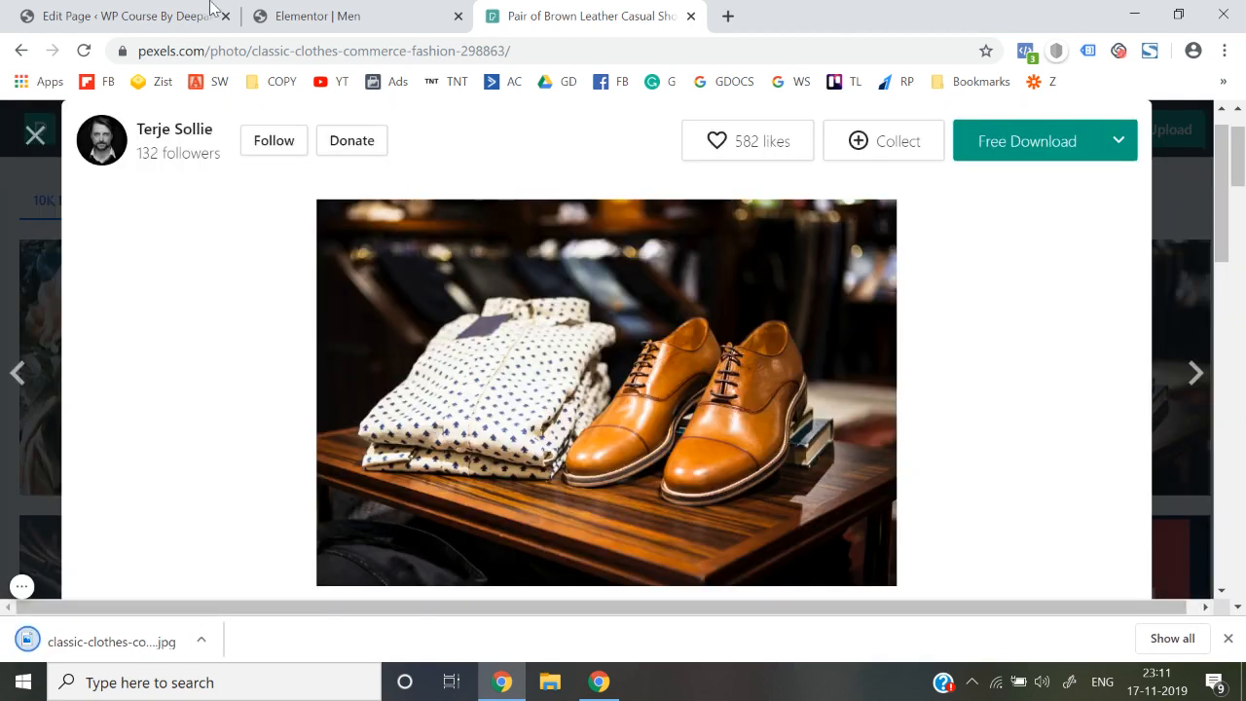
Return to the Men page in Elementor and set the new section's background type to Classic.
click(304, 12)
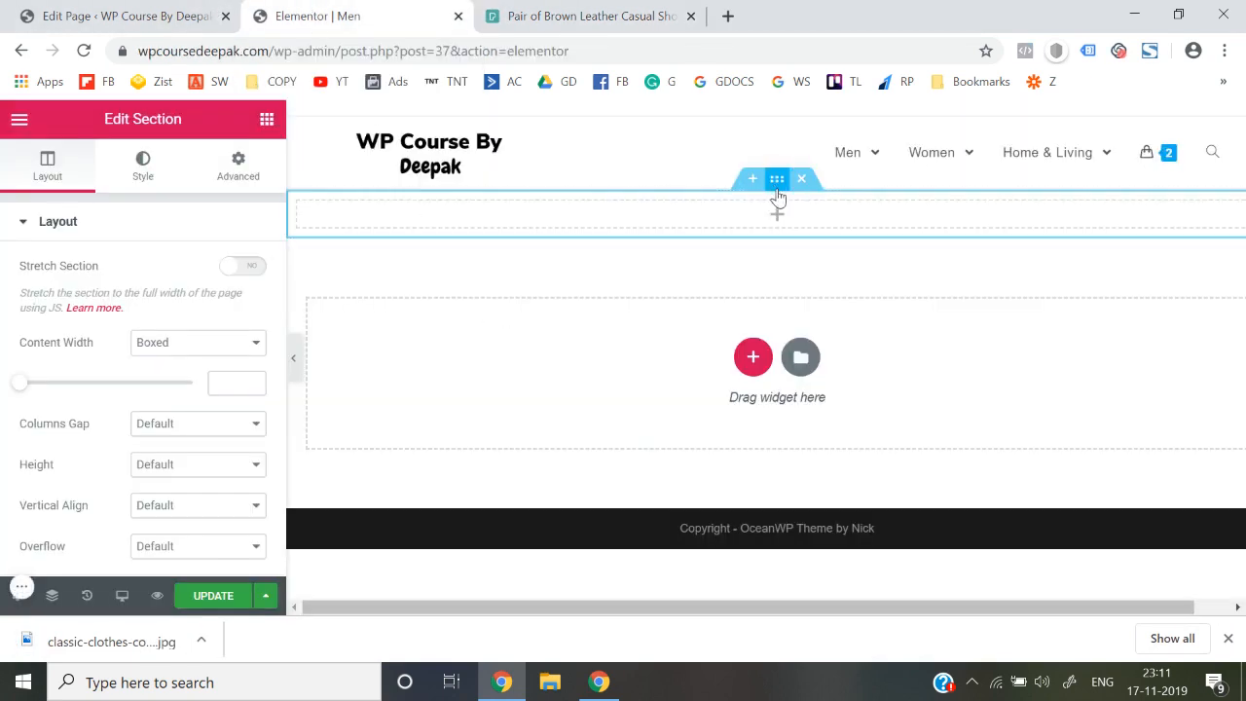
click(151, 162)
click(145, 314)
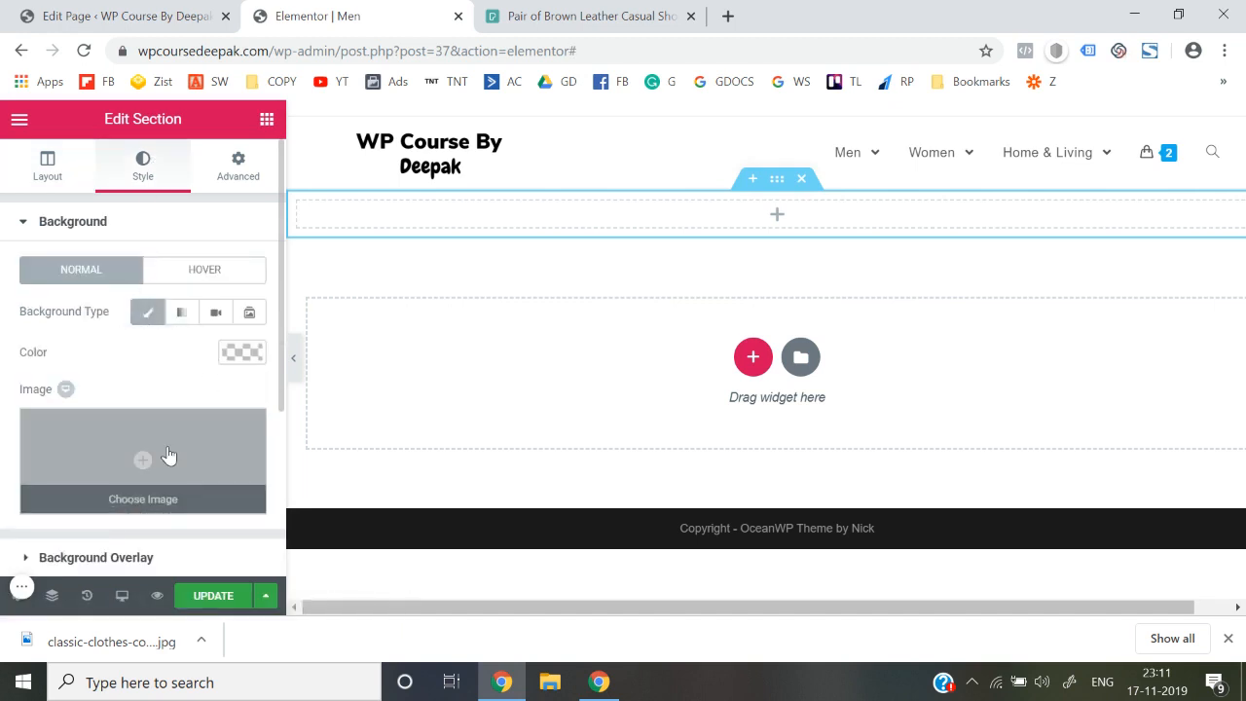
Upload classic-clothes-commerce-fashion-298863 from the Downloads folder and insert it as the section's background image.
click(168, 450)
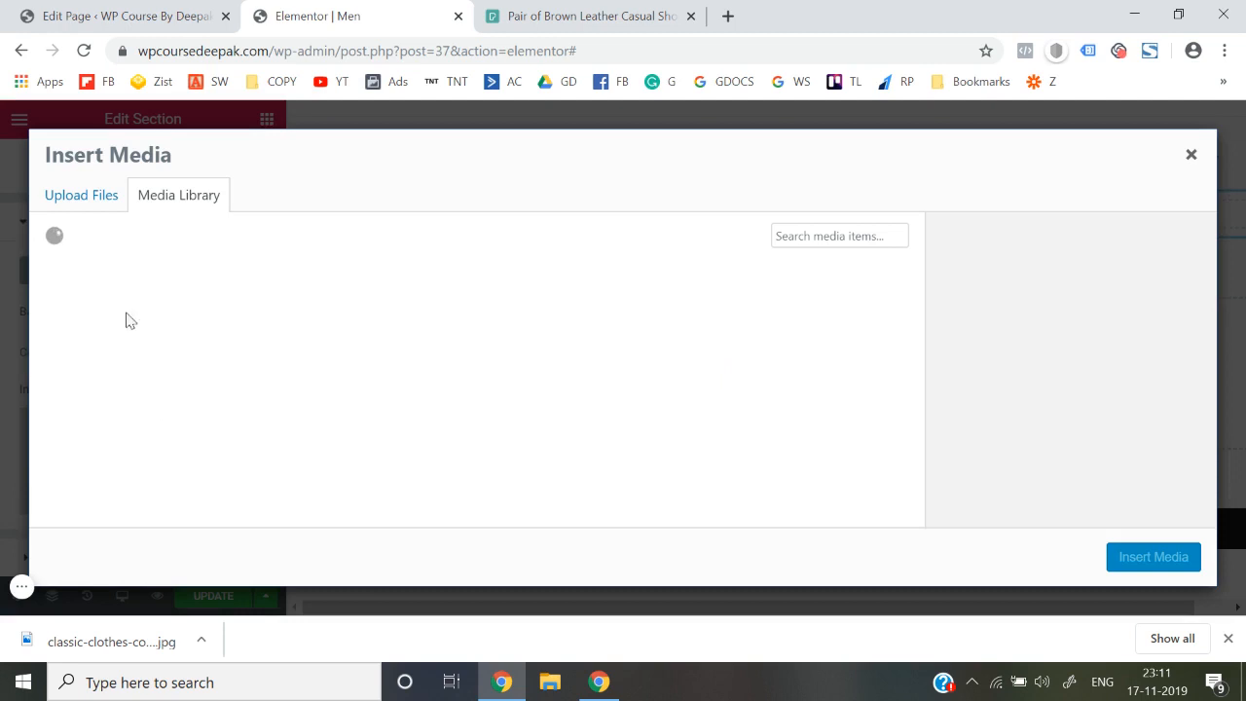
click(86, 210)
click(594, 422)
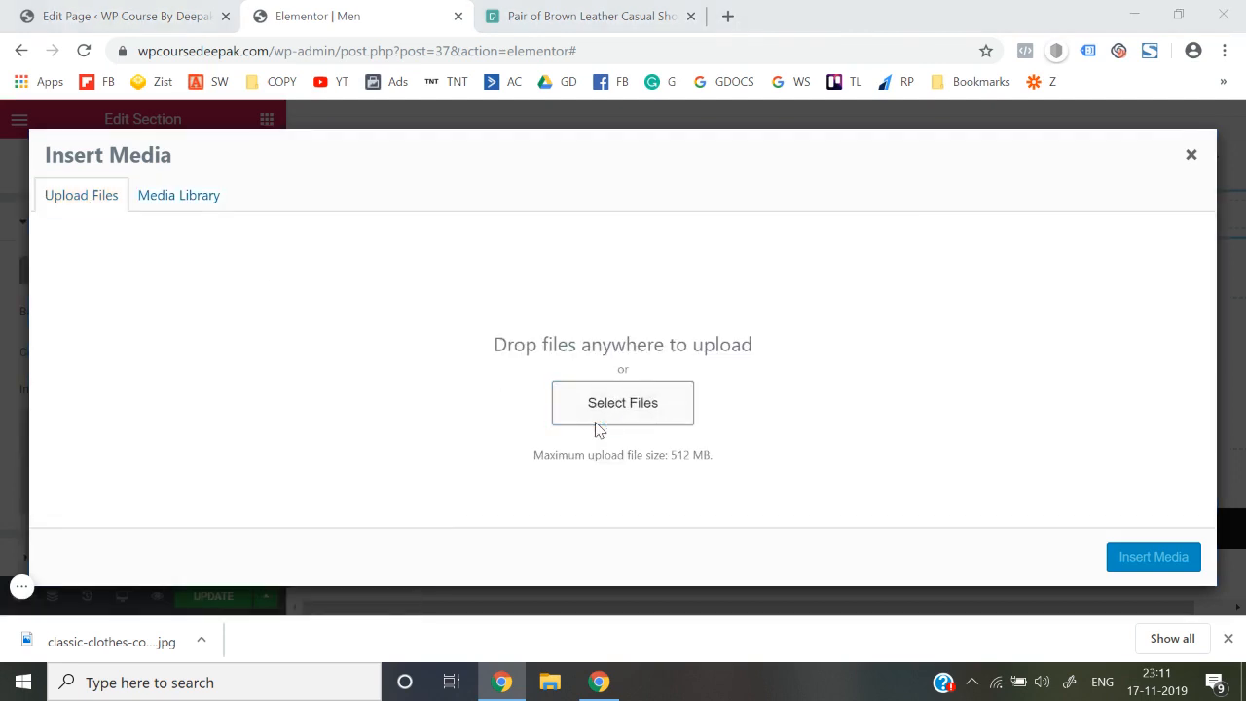
scroll(88, 166, up, 3)
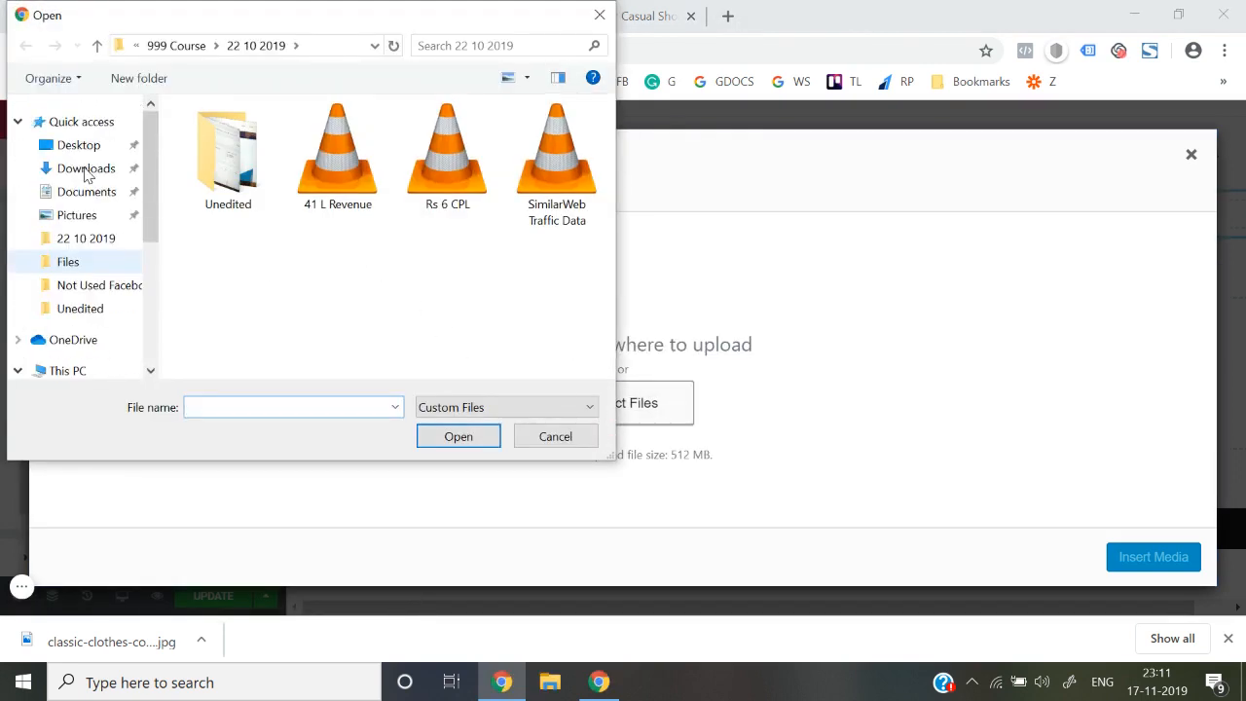
click(85, 169)
click(223, 194)
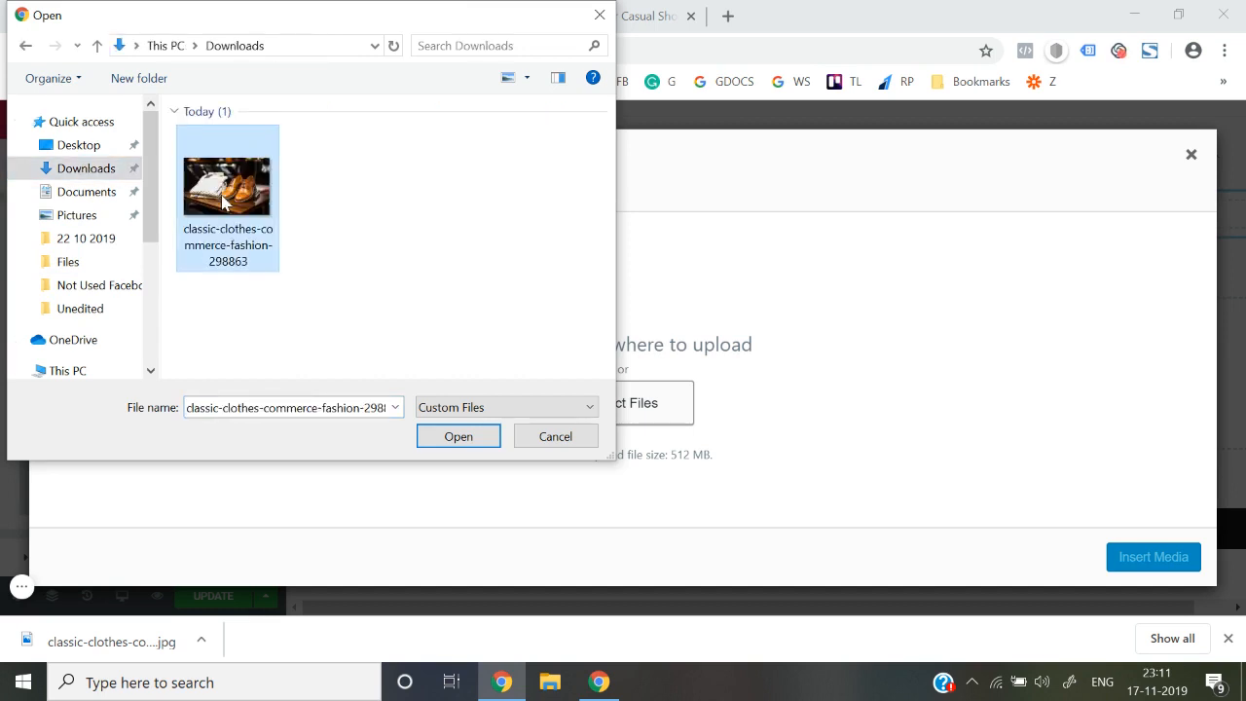
double_click(223, 199)
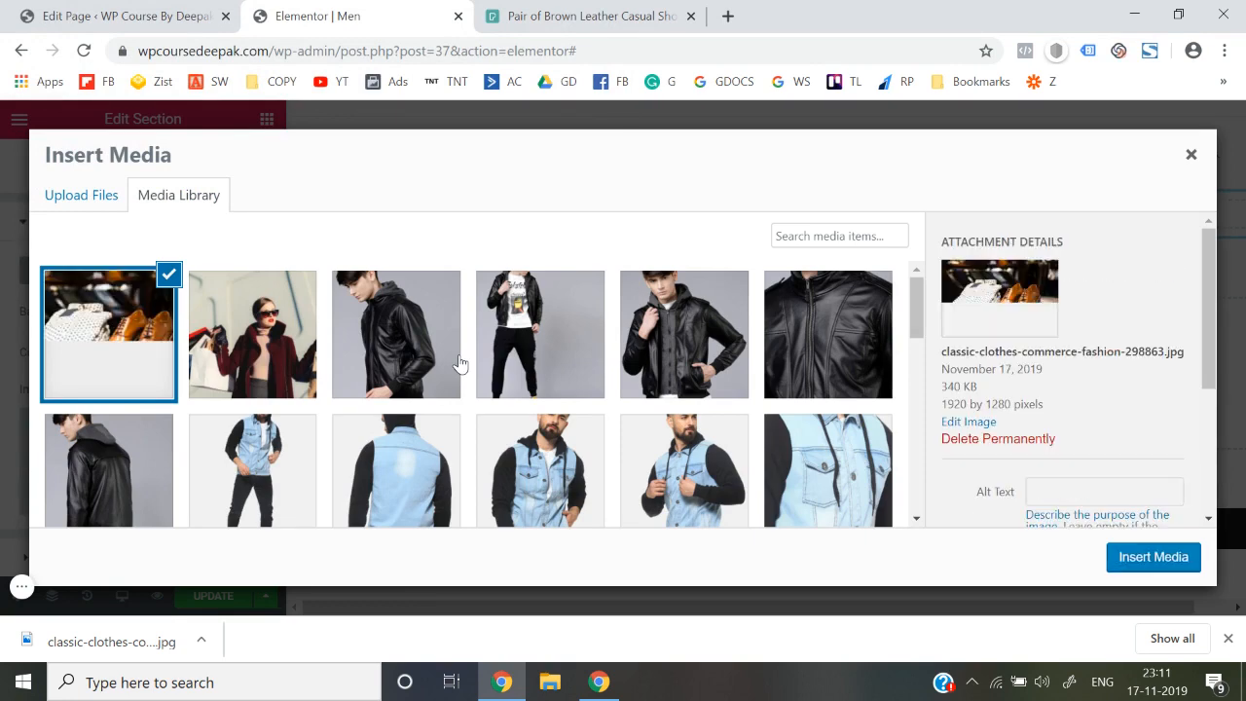
click(1195, 573)
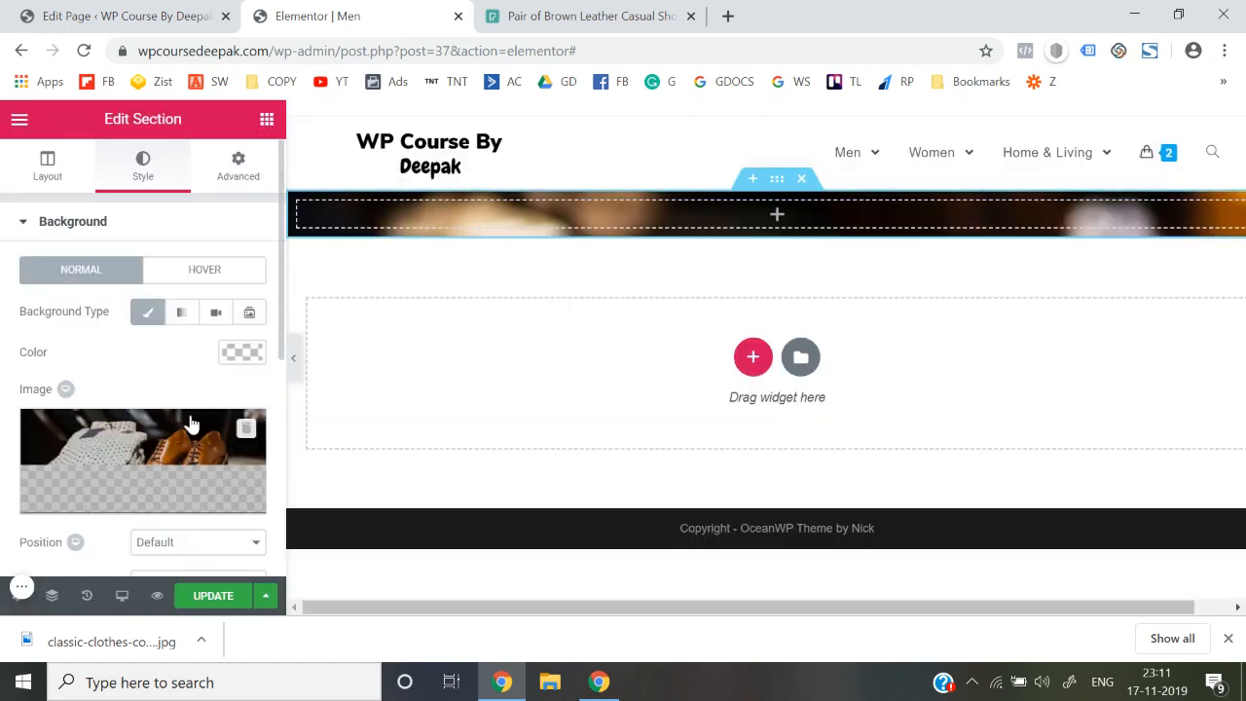
Set the section's background image size to Cover, leaving its position at Default.
scroll(195, 422, down, 2)
click(185, 370)
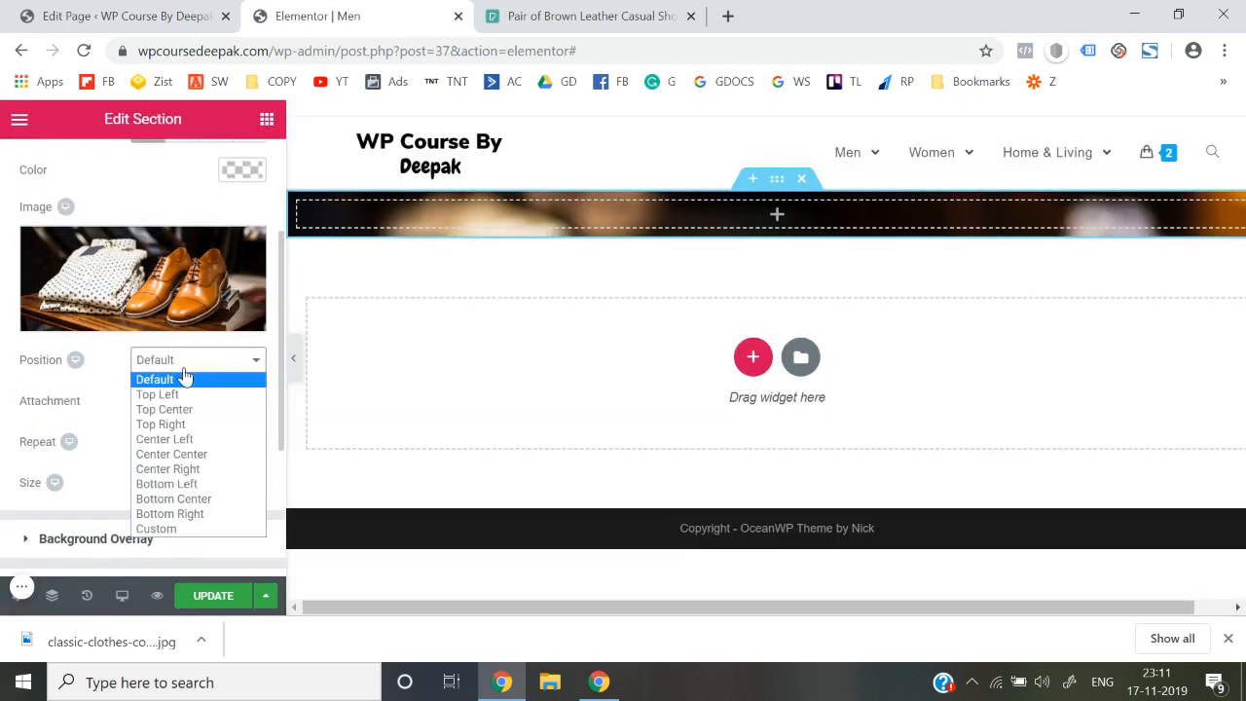
click(91, 394)
click(180, 481)
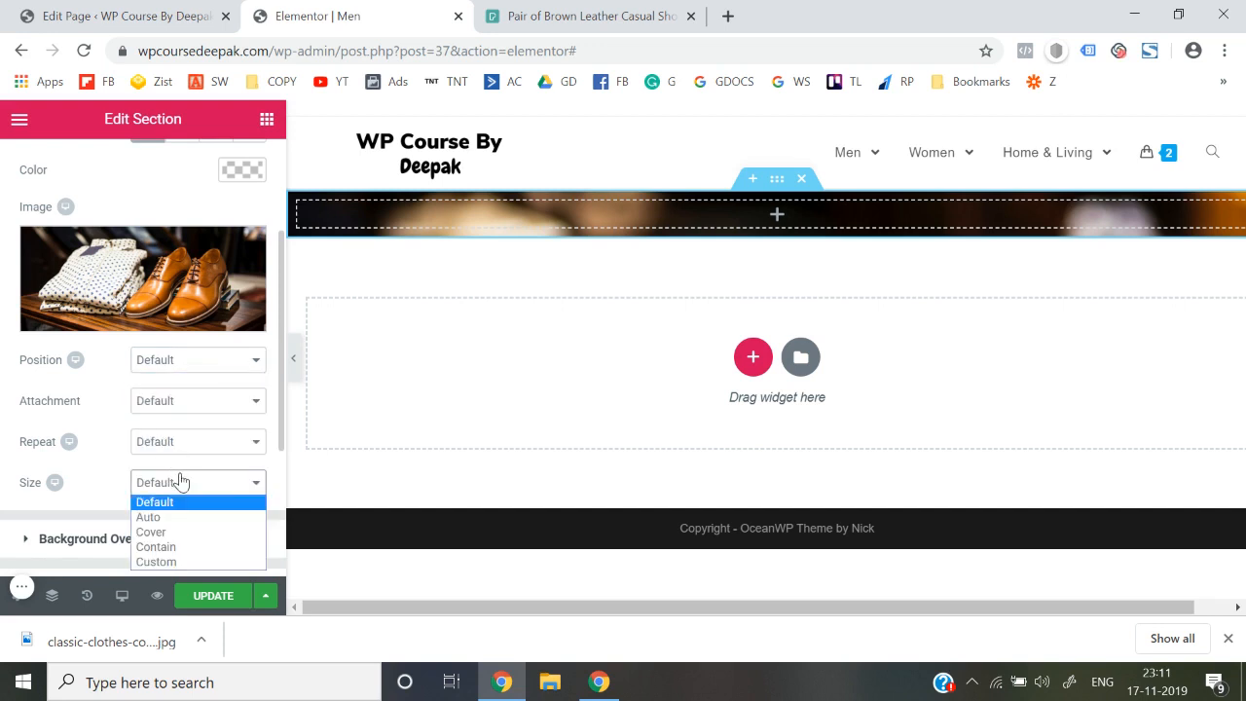
click(180, 532)
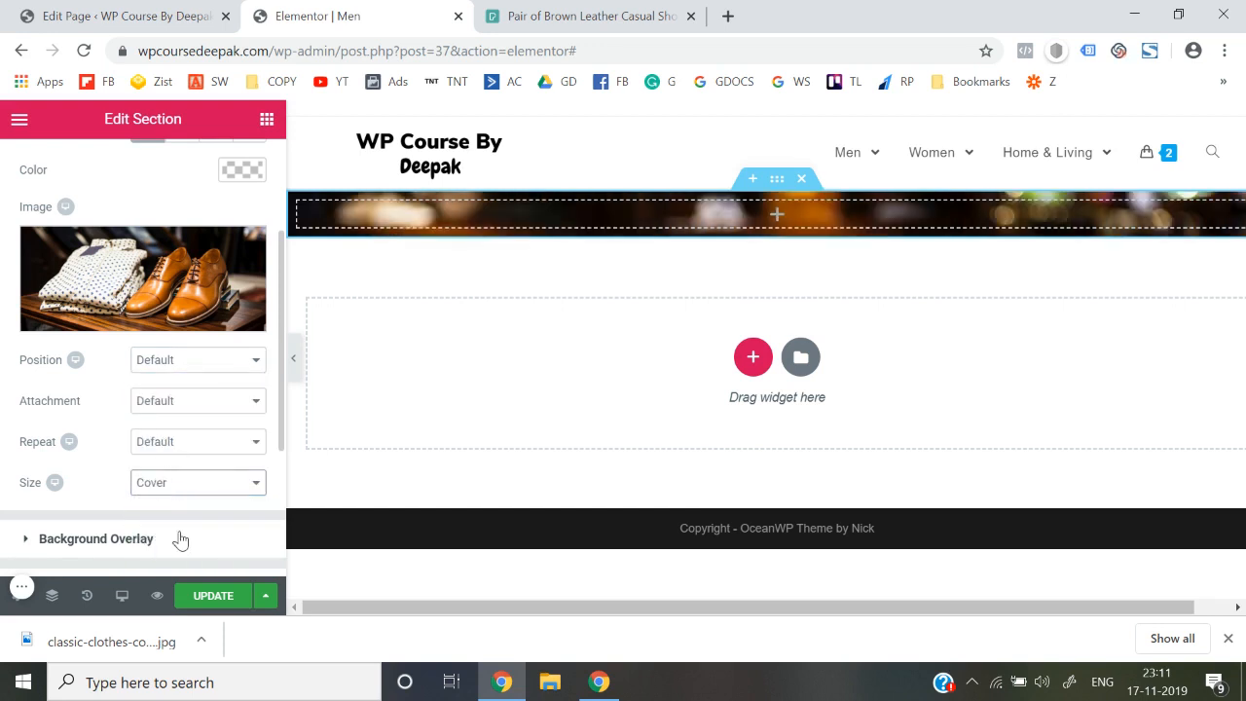
Try the Contain size on the section's background image, then return it to Cover.
click(195, 443)
click(69, 454)
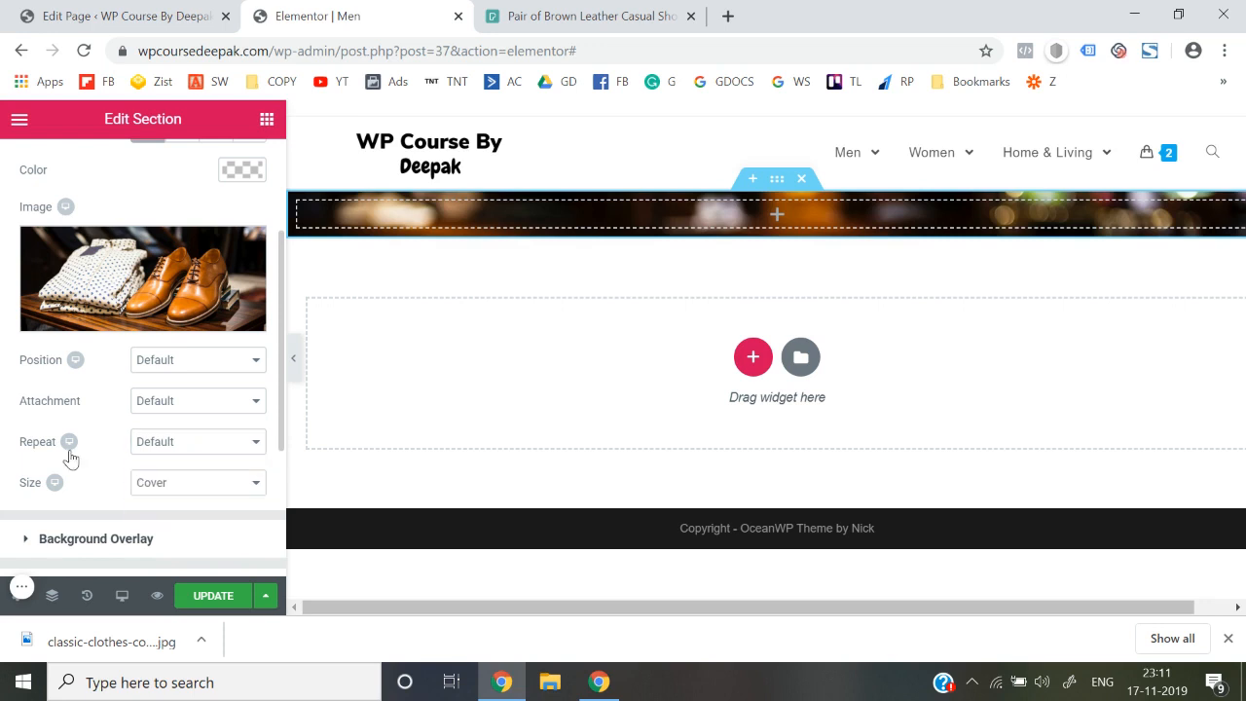
click(151, 484)
click(170, 547)
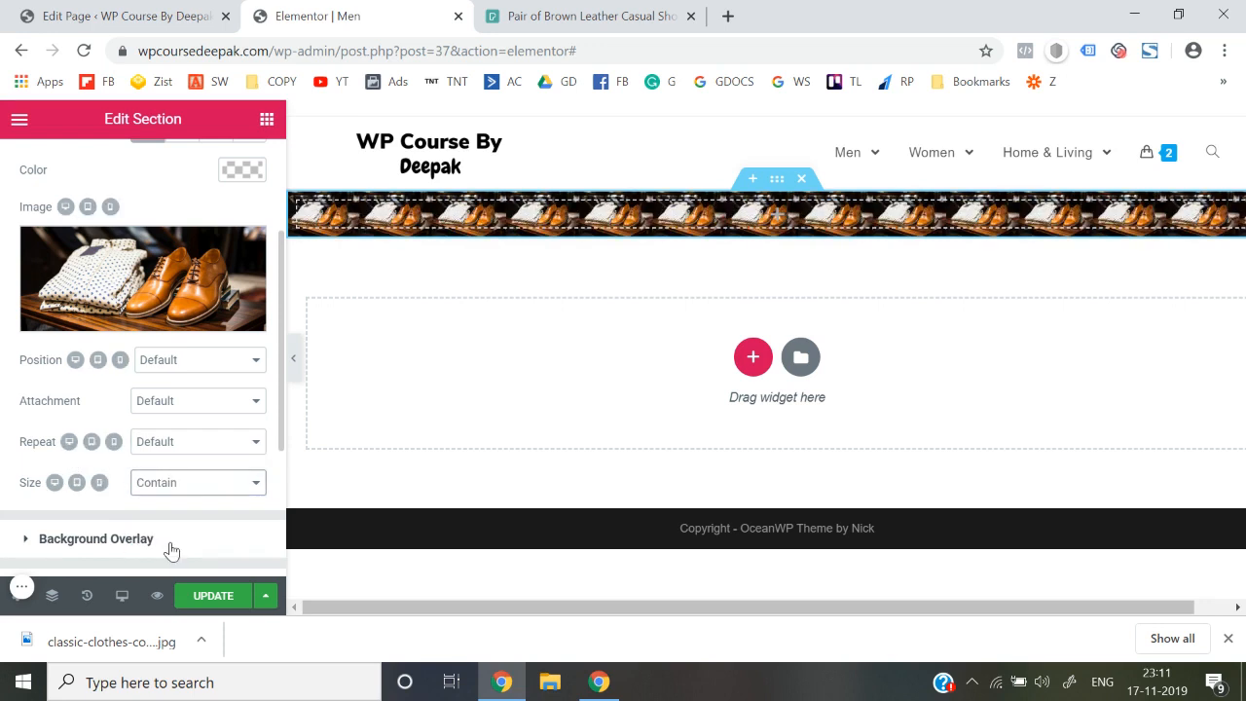
click(204, 481)
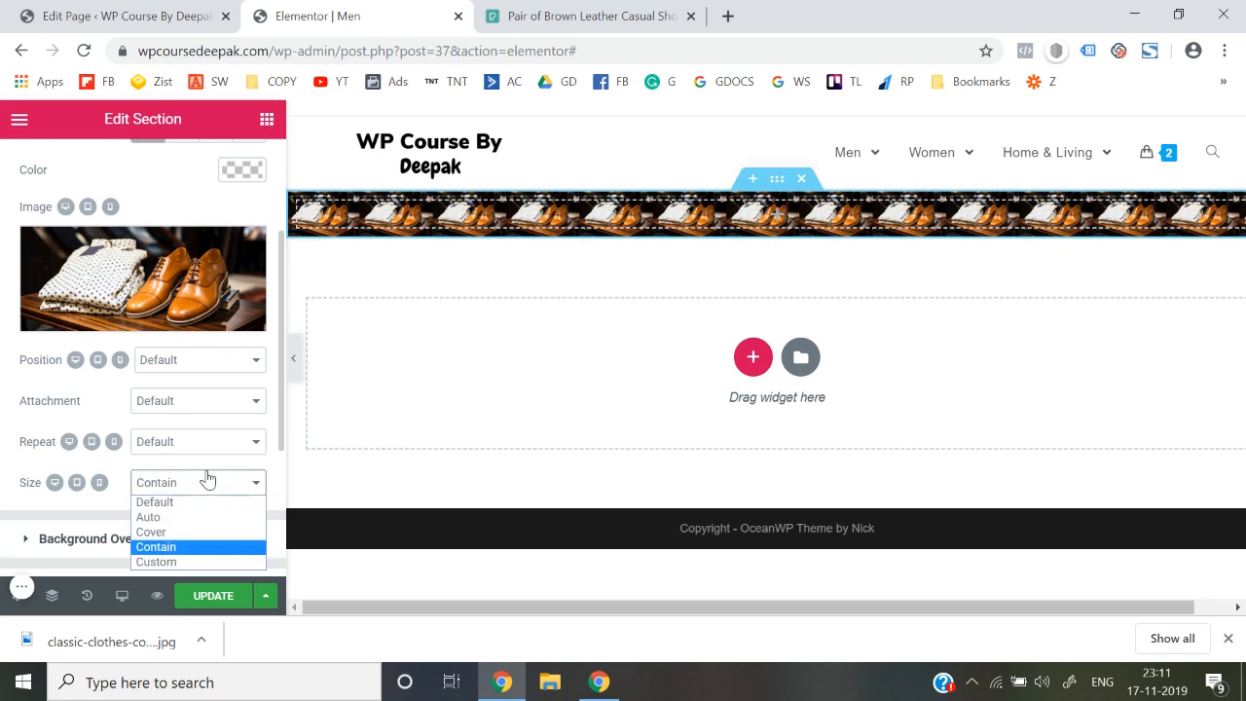
click(182, 537)
Set the section's height to Fit To Screen and preview the section across the full page width.
scroll(5, 389, up, 2)
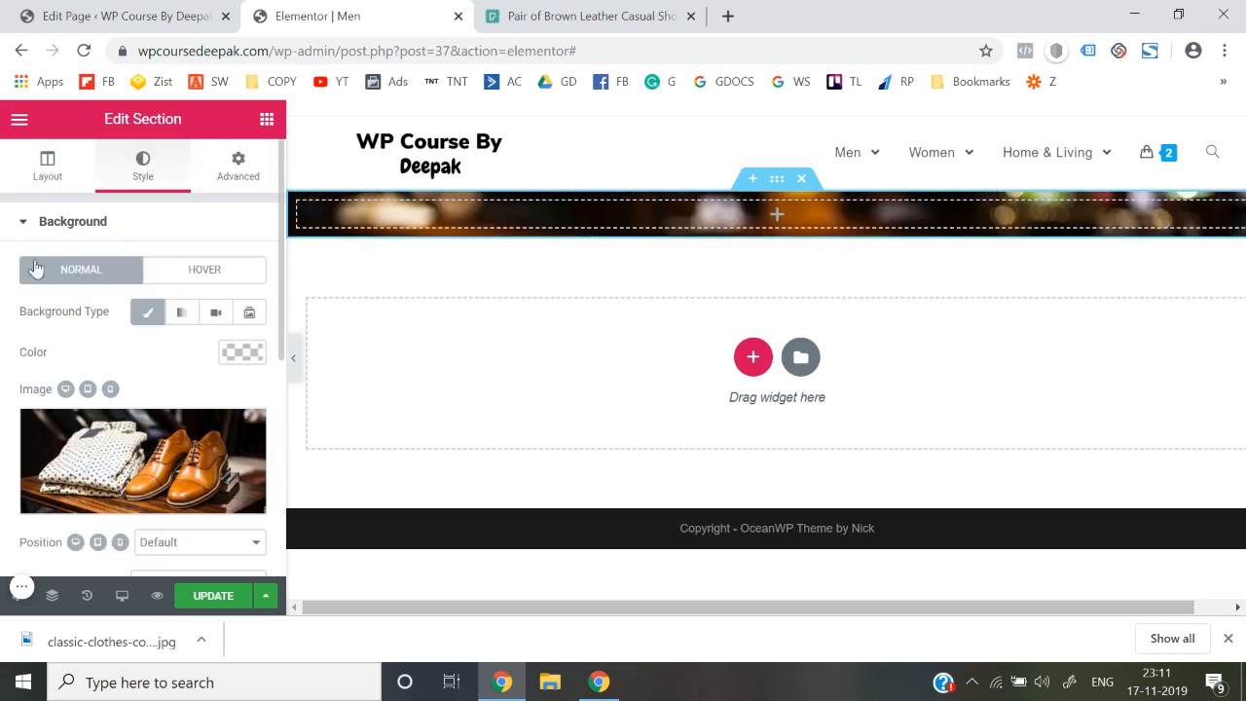
click(72, 163)
scroll(3, 331, down, 3)
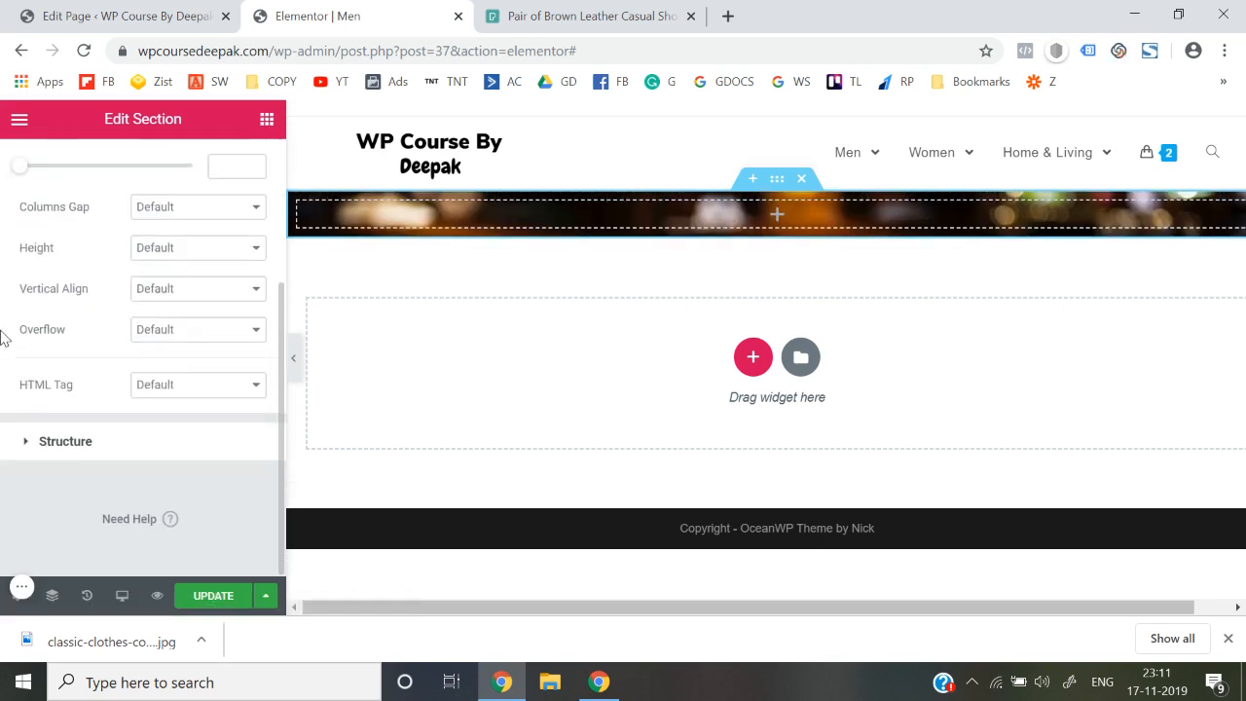
click(211, 255)
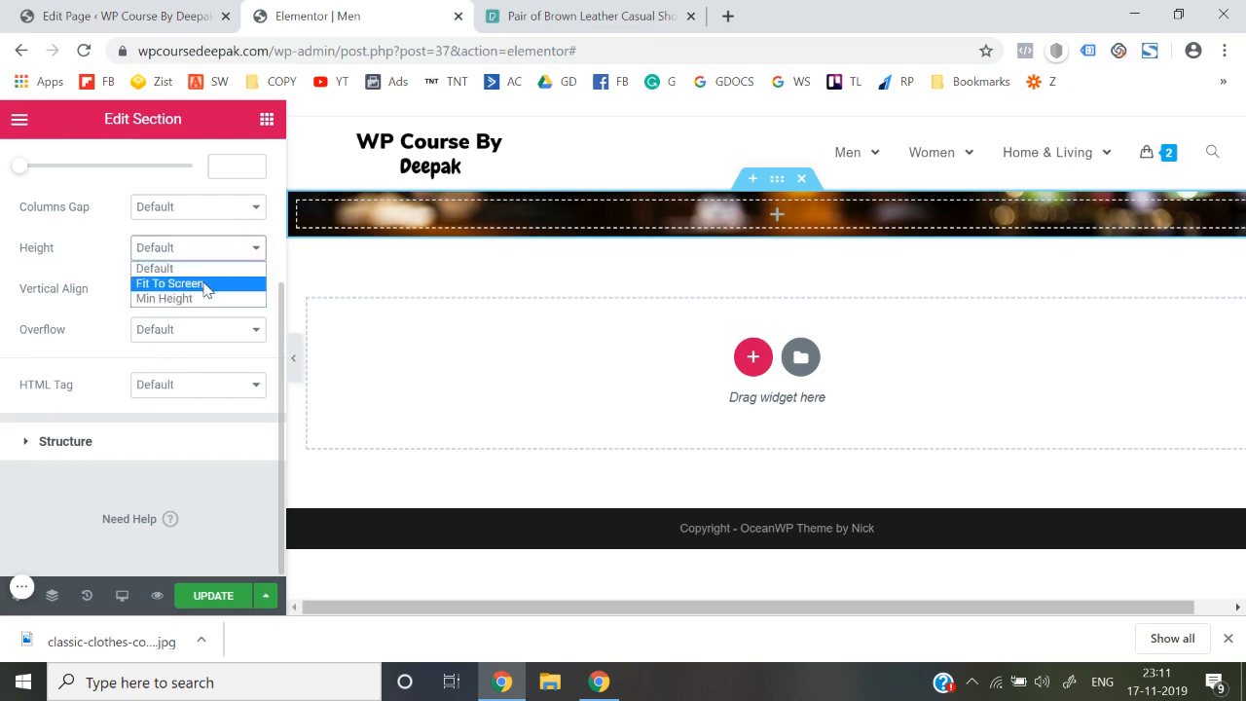
click(204, 280)
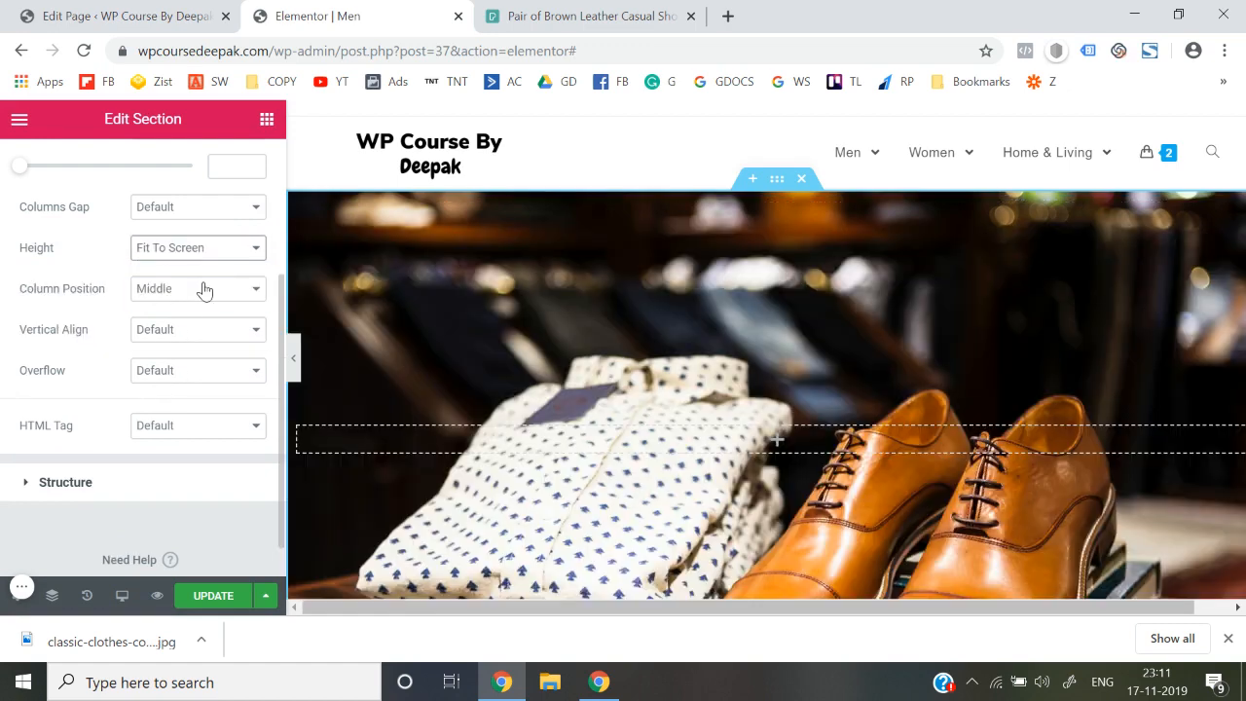
click(296, 359)
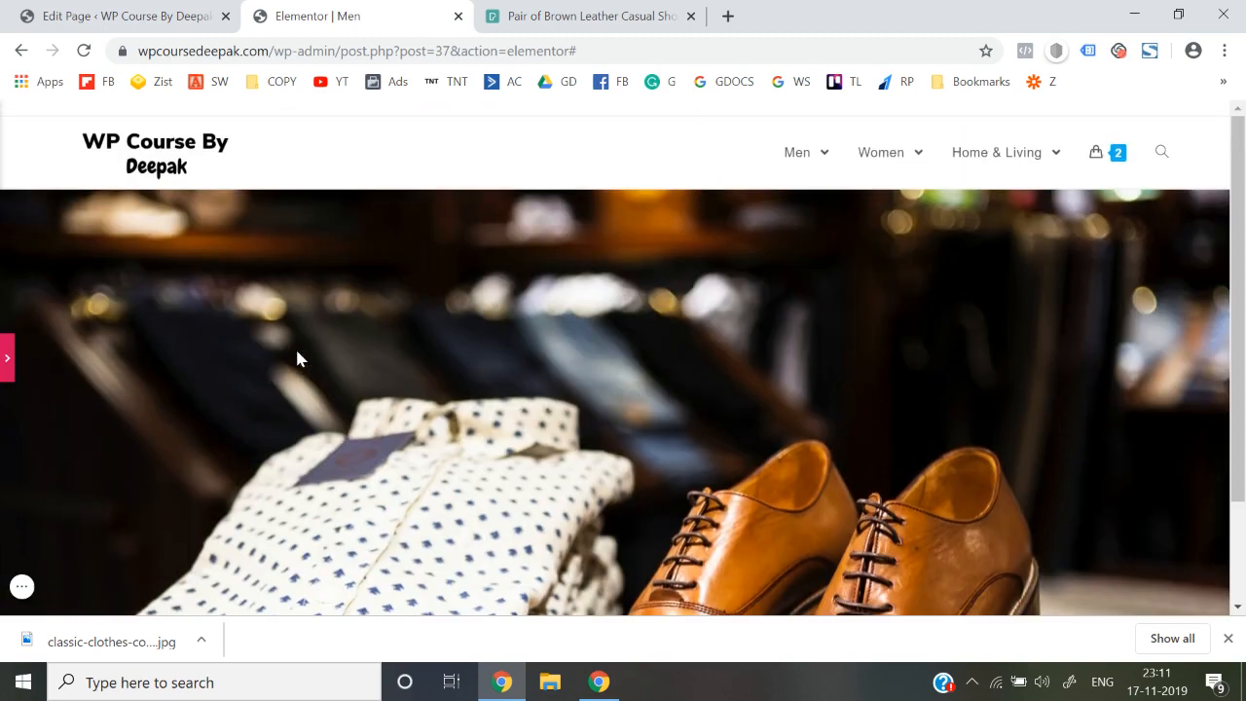
scroll(297, 359, down, 2)
click(5, 360)
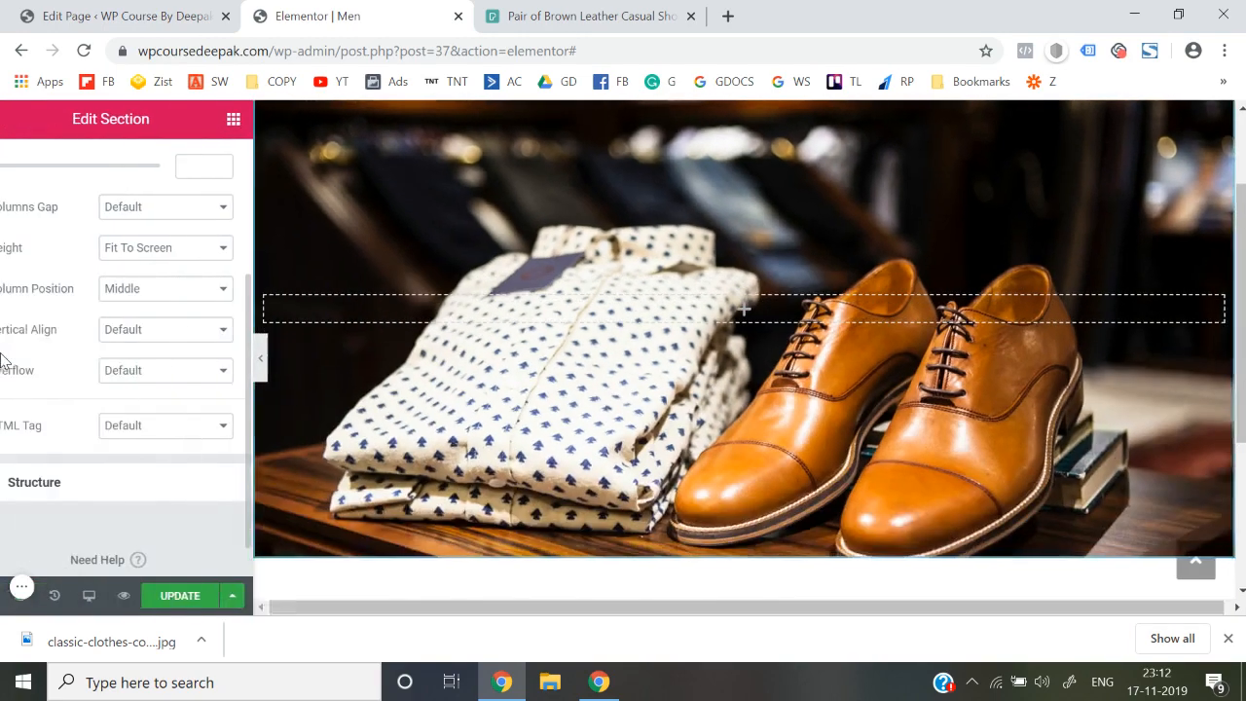
Set the section's height to Min Height with a minimum of 384 px and preview it at full page width.
click(195, 255)
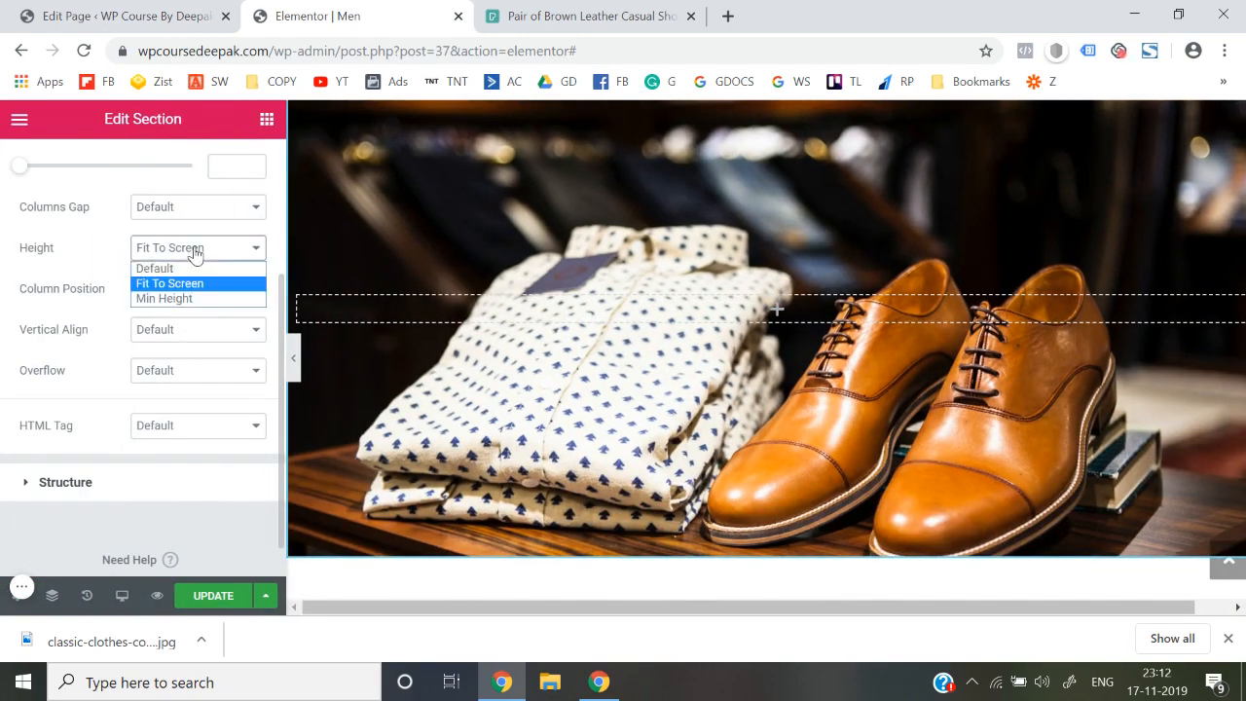
click(191, 299)
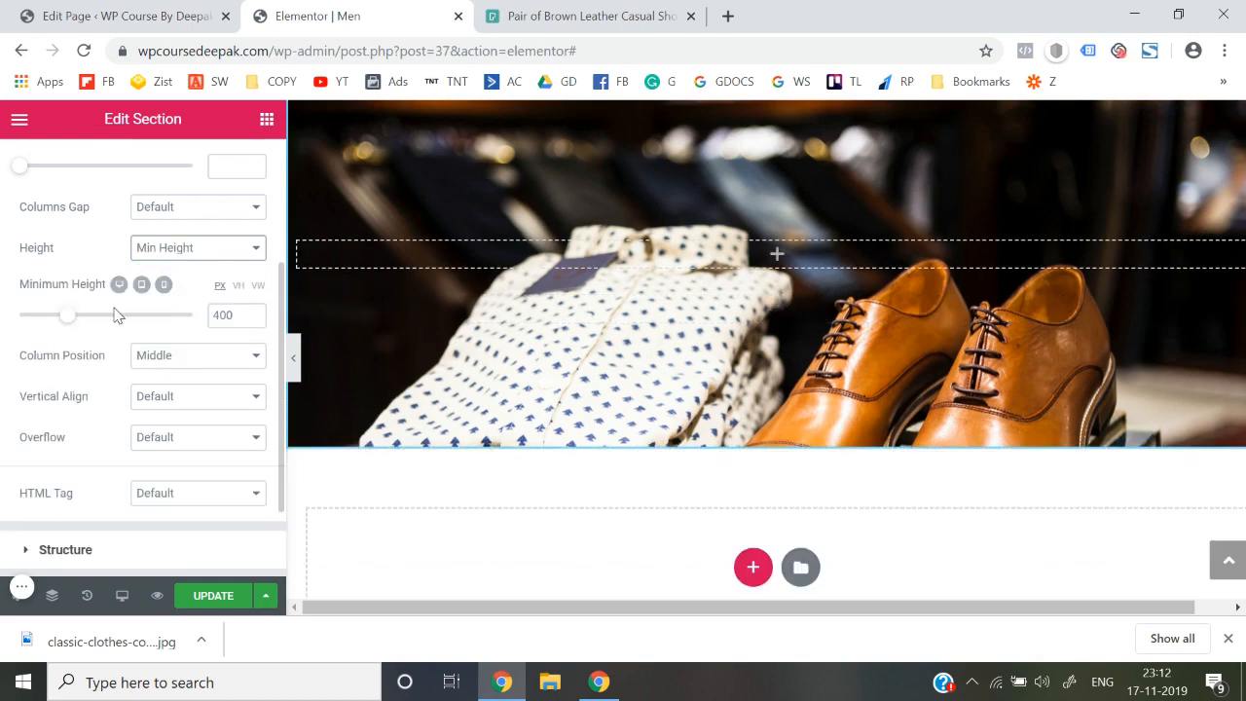
drag(72, 322, 71, 322)
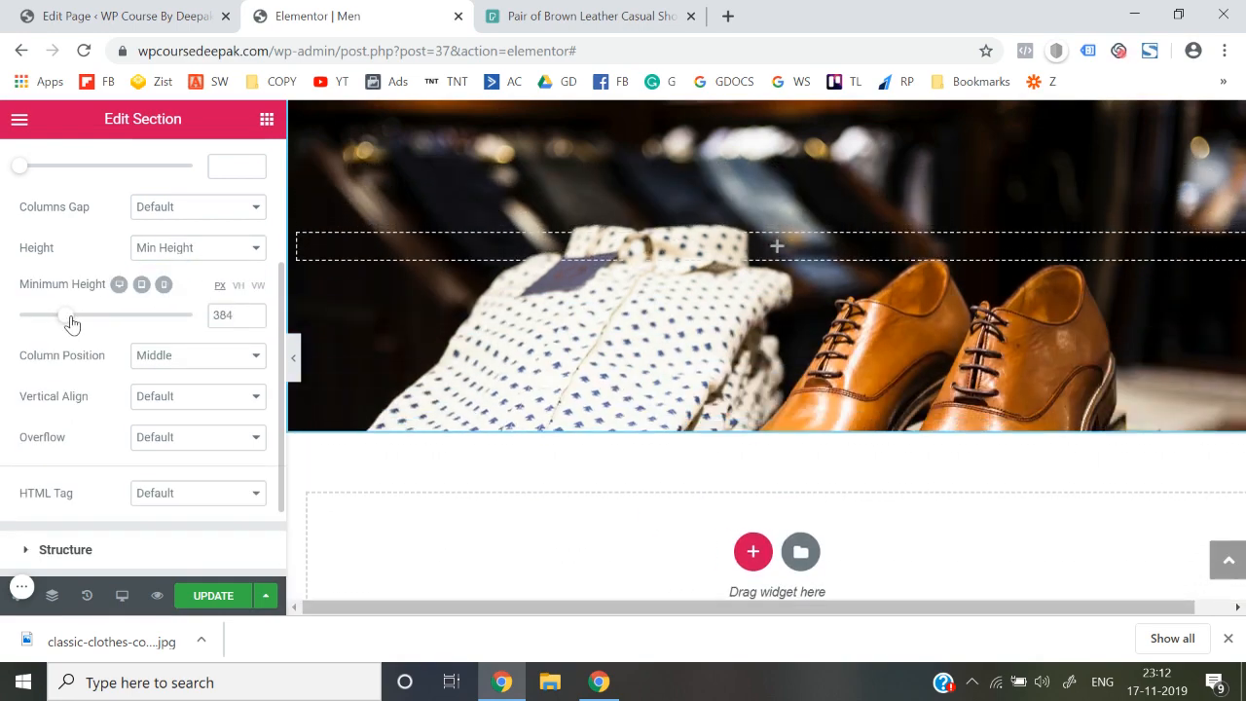
click(294, 358)
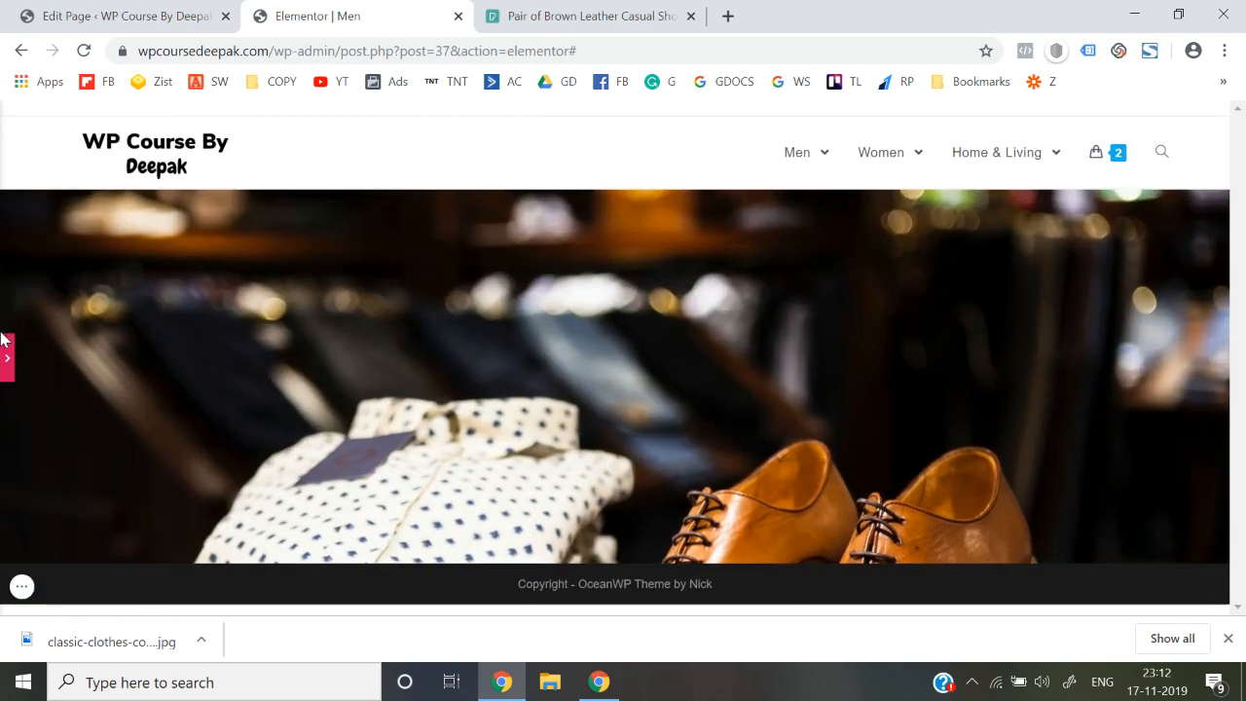
click(6, 361)
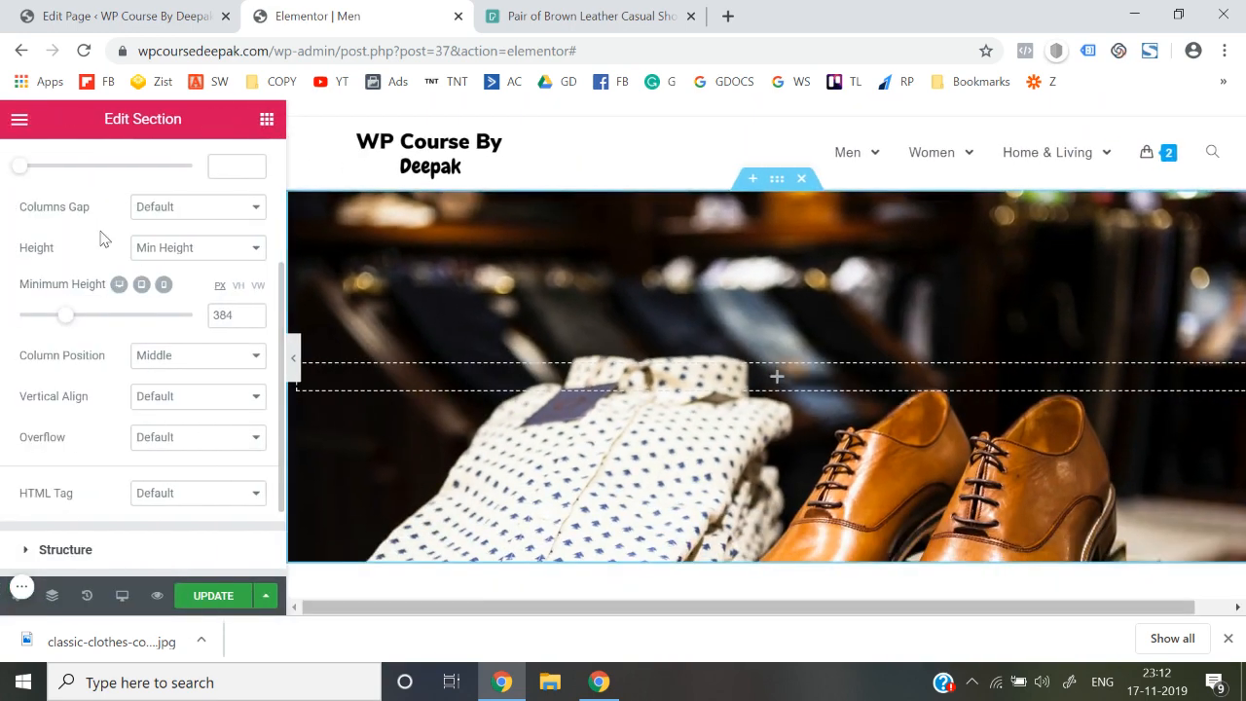
Change the section's background image size to Contain.
scroll(122, 208, up, 3)
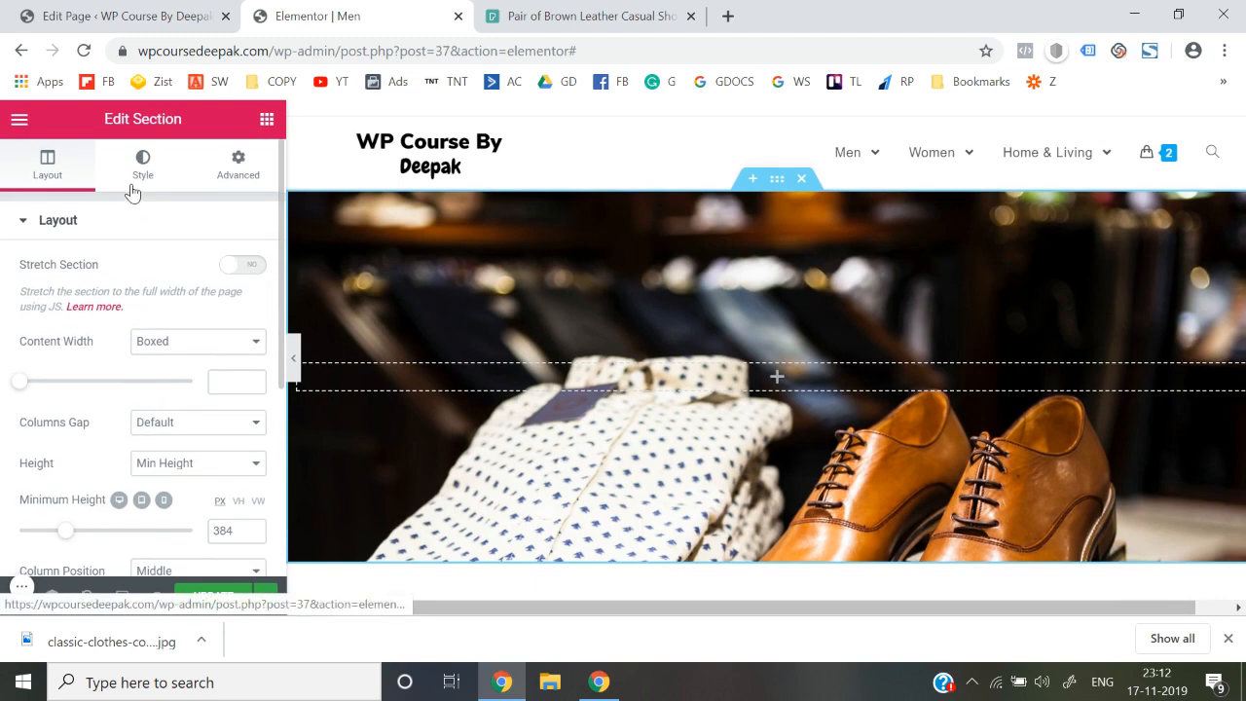
click(136, 183)
scroll(166, 362, down, 4)
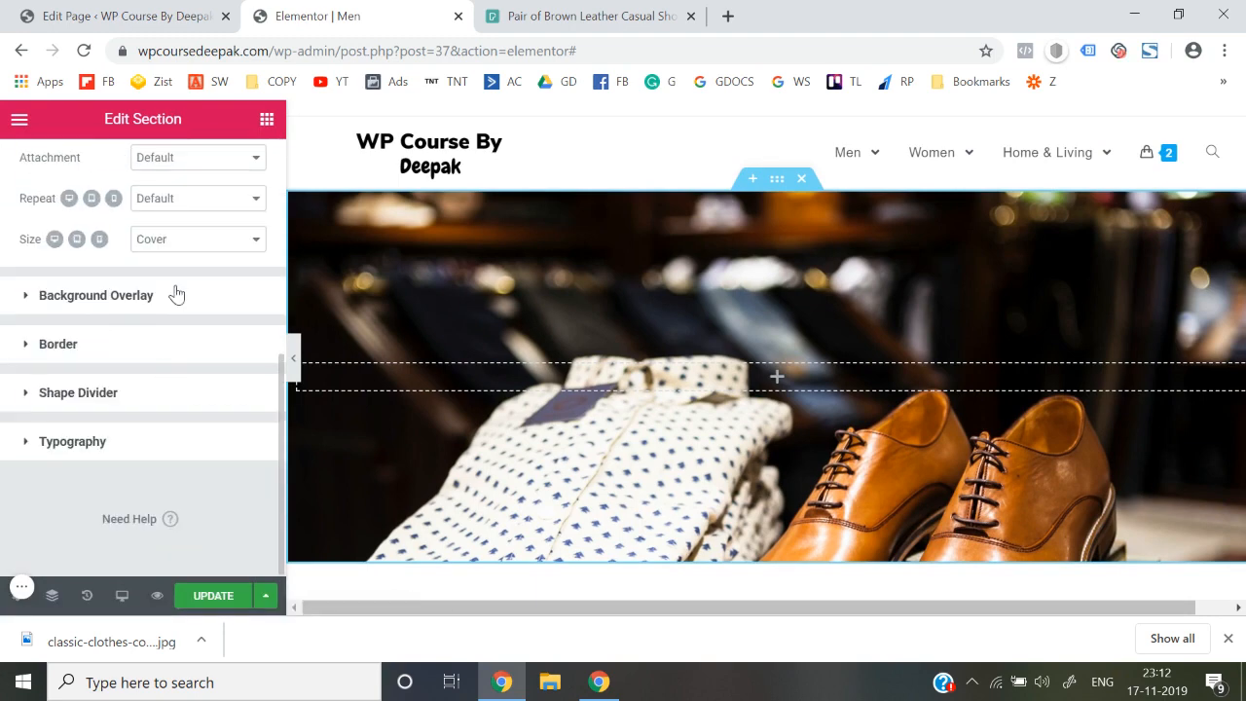
scroll(185, 310, up, 1)
click(186, 376)
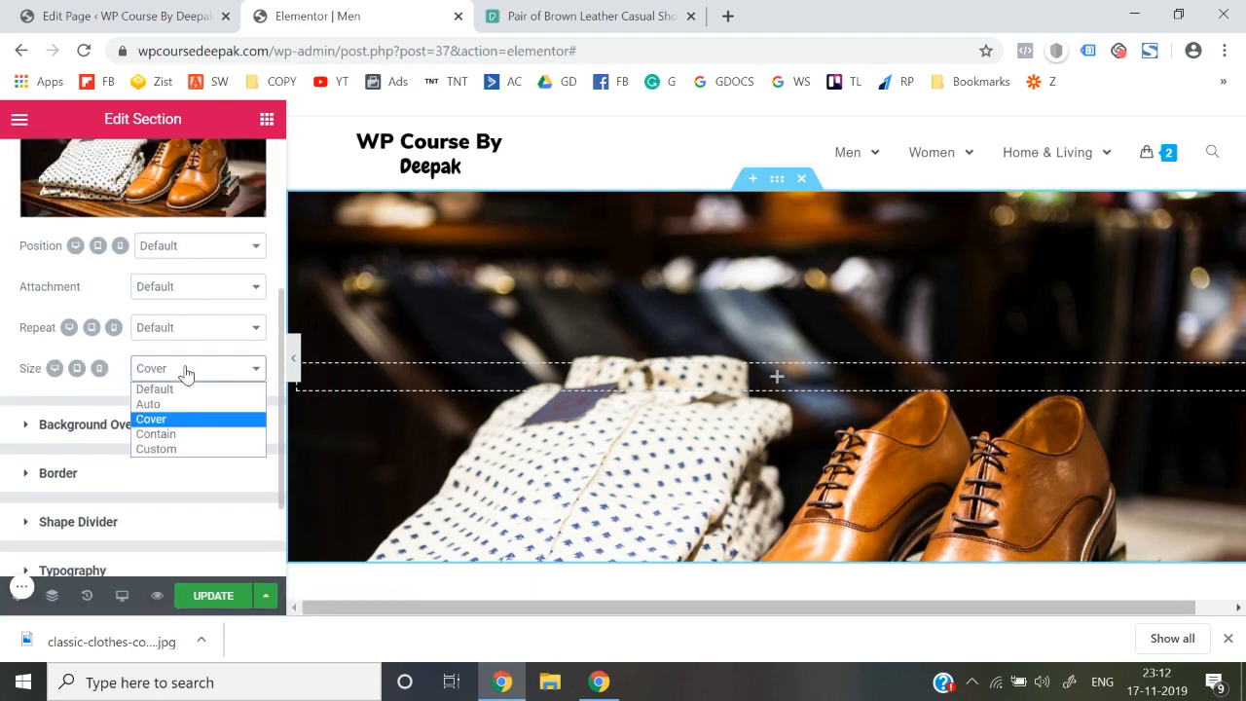
click(156, 434)
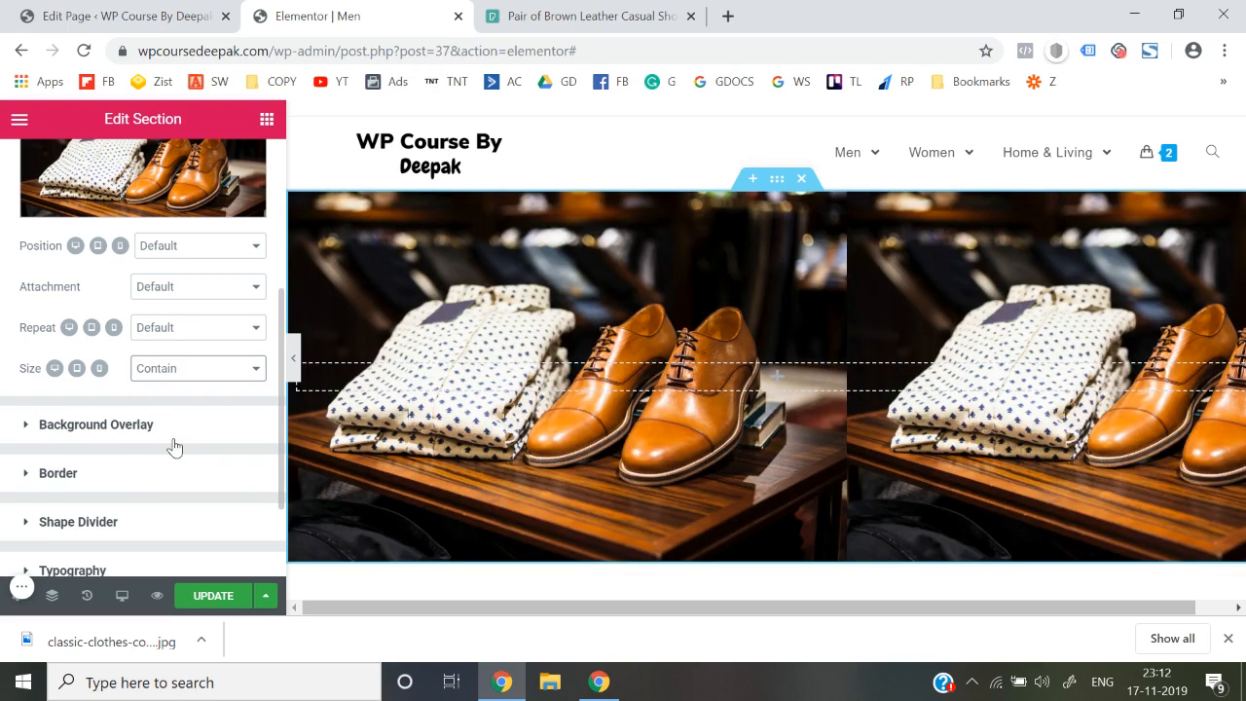
Set the section's background image to No-repeat and its size to Cover after trying the Auto size.
click(193, 328)
click(185, 362)
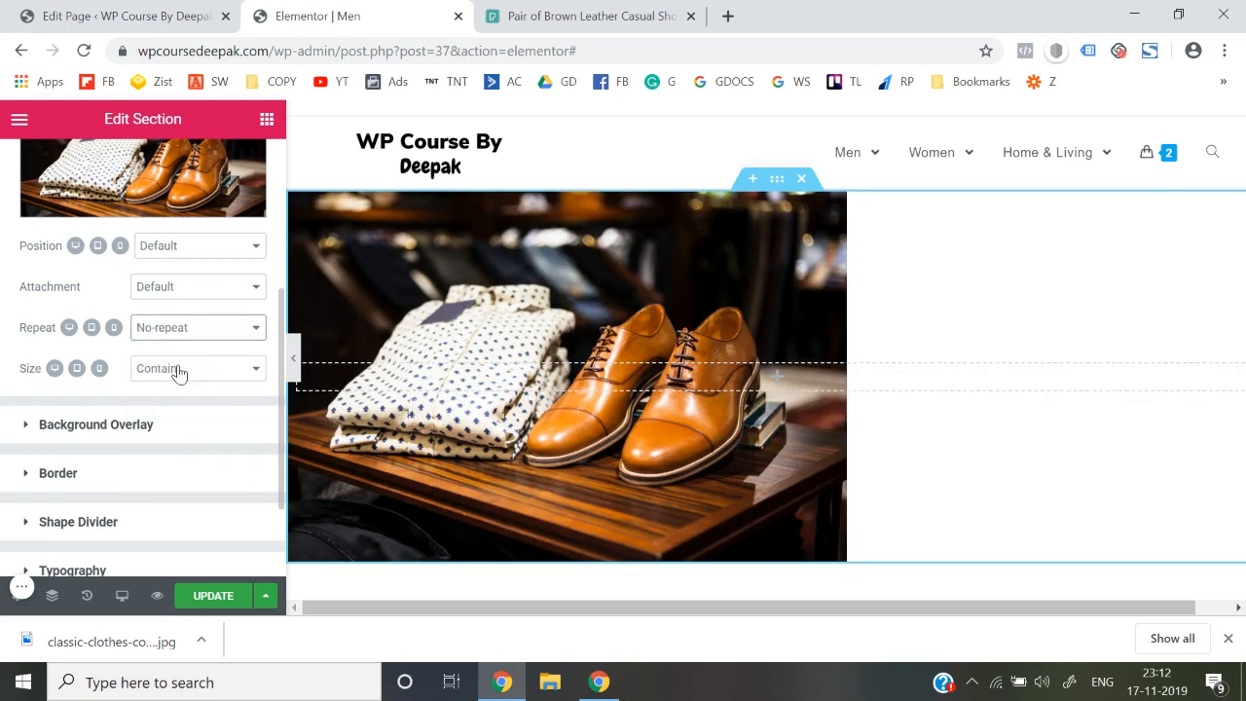
click(178, 370)
click(196, 407)
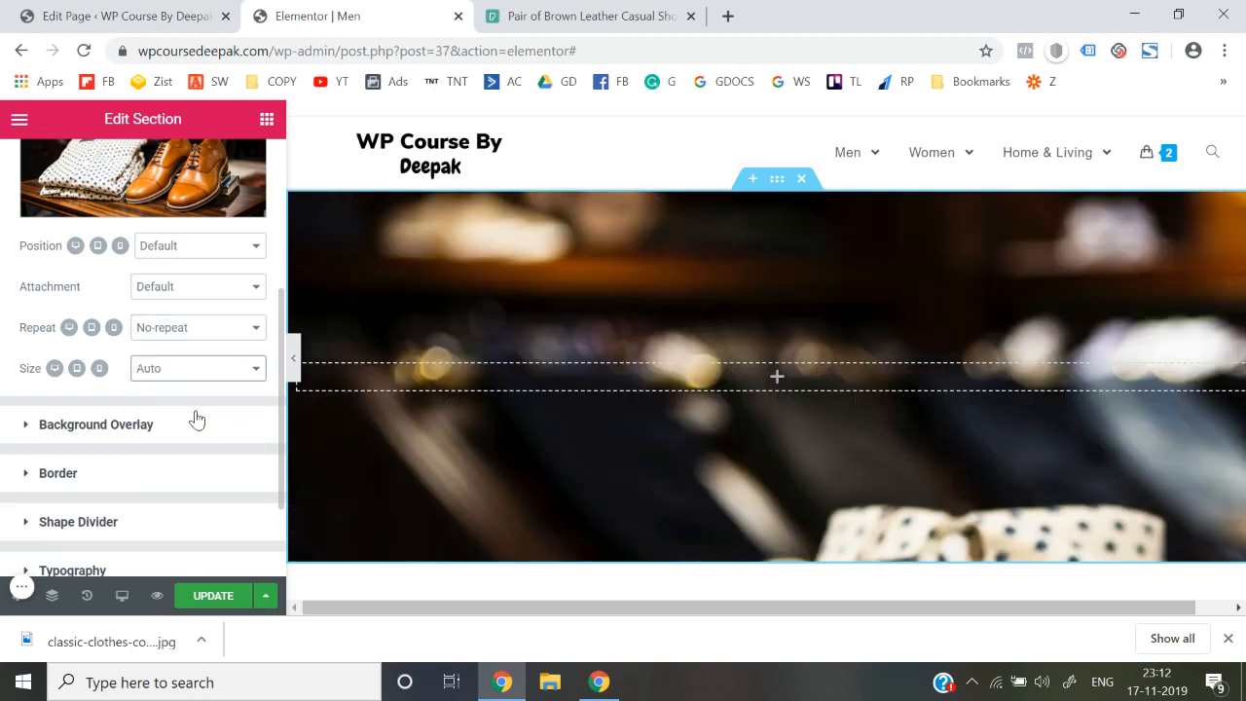
click(220, 370)
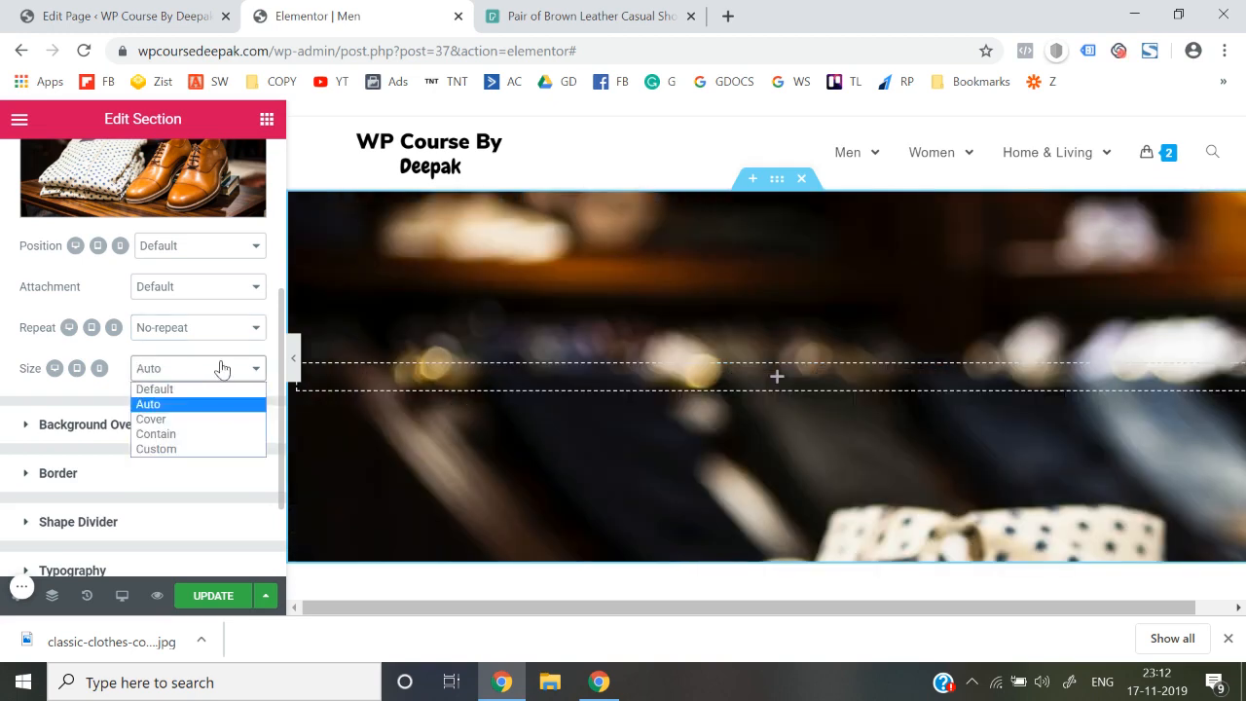
click(196, 422)
Set the background image's position to Center Center and preview the section across the full page width.
click(200, 289)
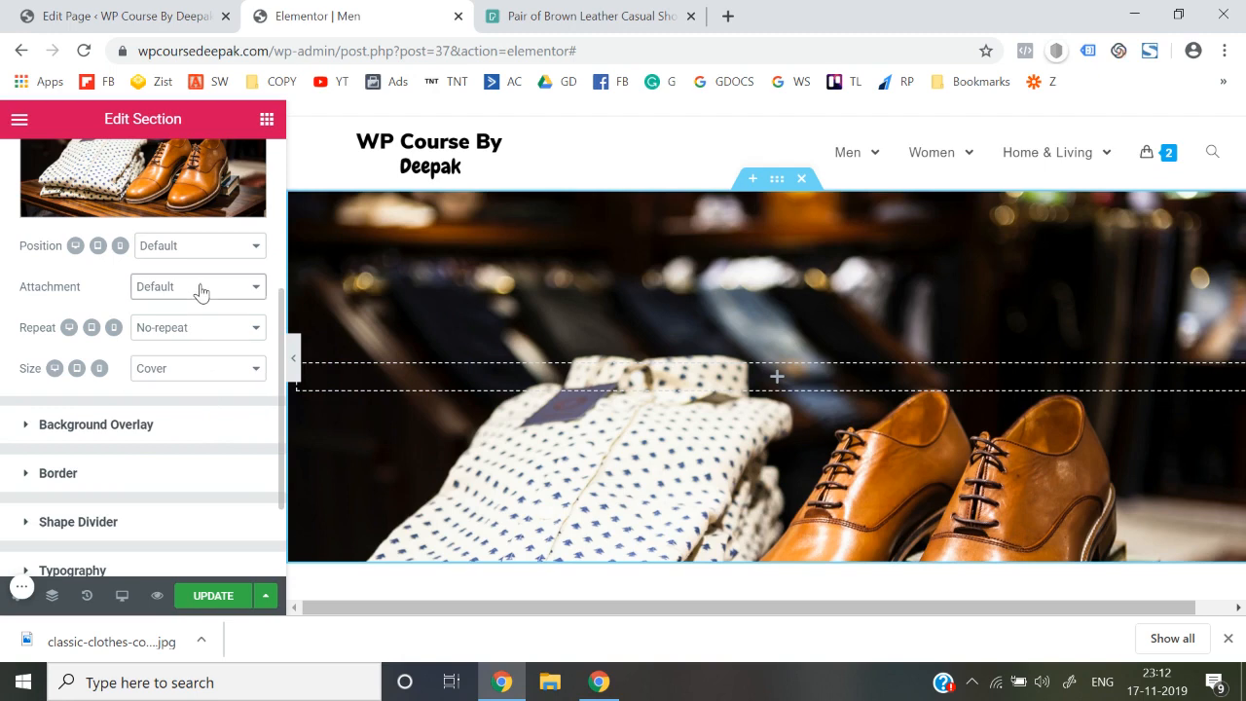
click(201, 290)
click(204, 243)
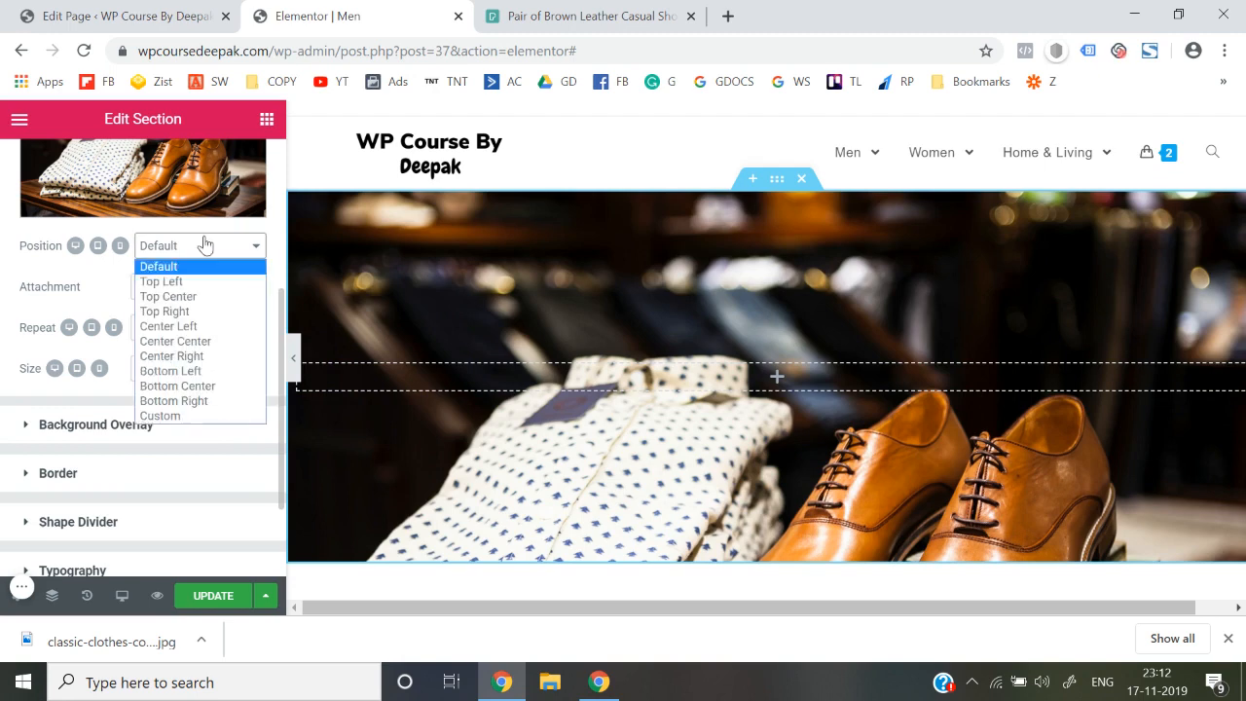
click(195, 342)
click(293, 357)
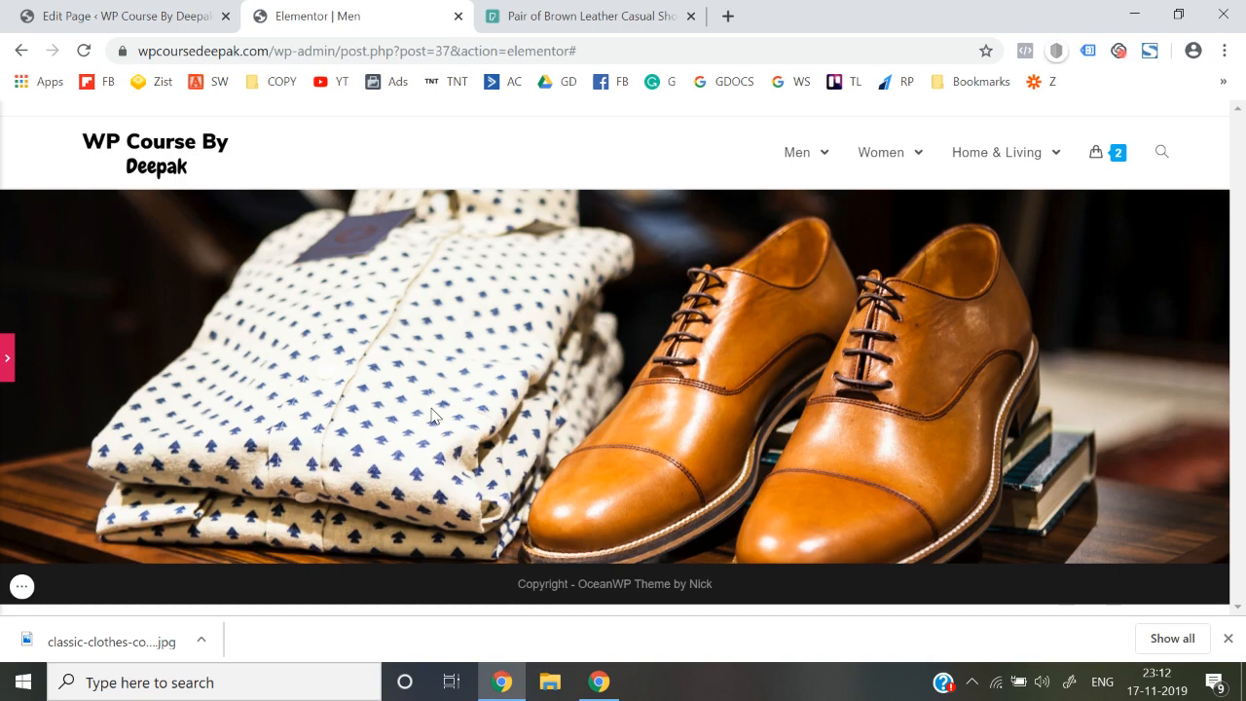
click(3, 360)
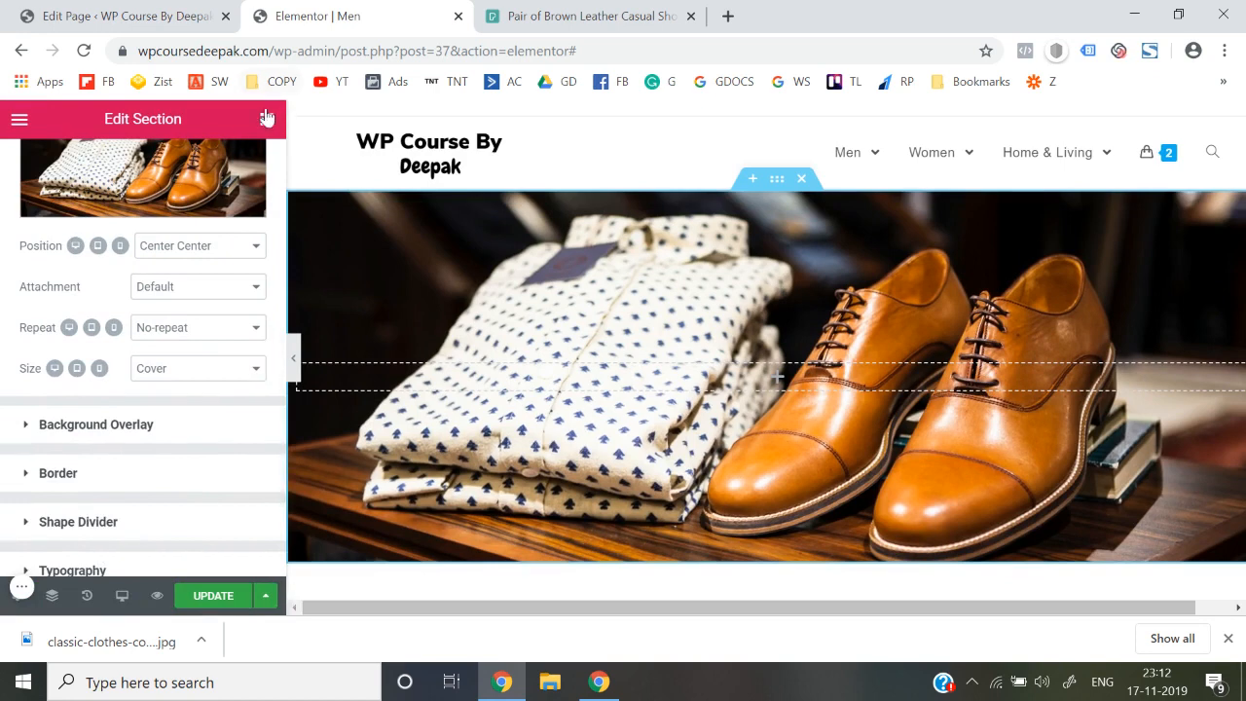
Add a Heading widget inside the banner section with the title "Best Clothing for Men like You at Unbeatable Price.".
scroll(3, 256, up, 3)
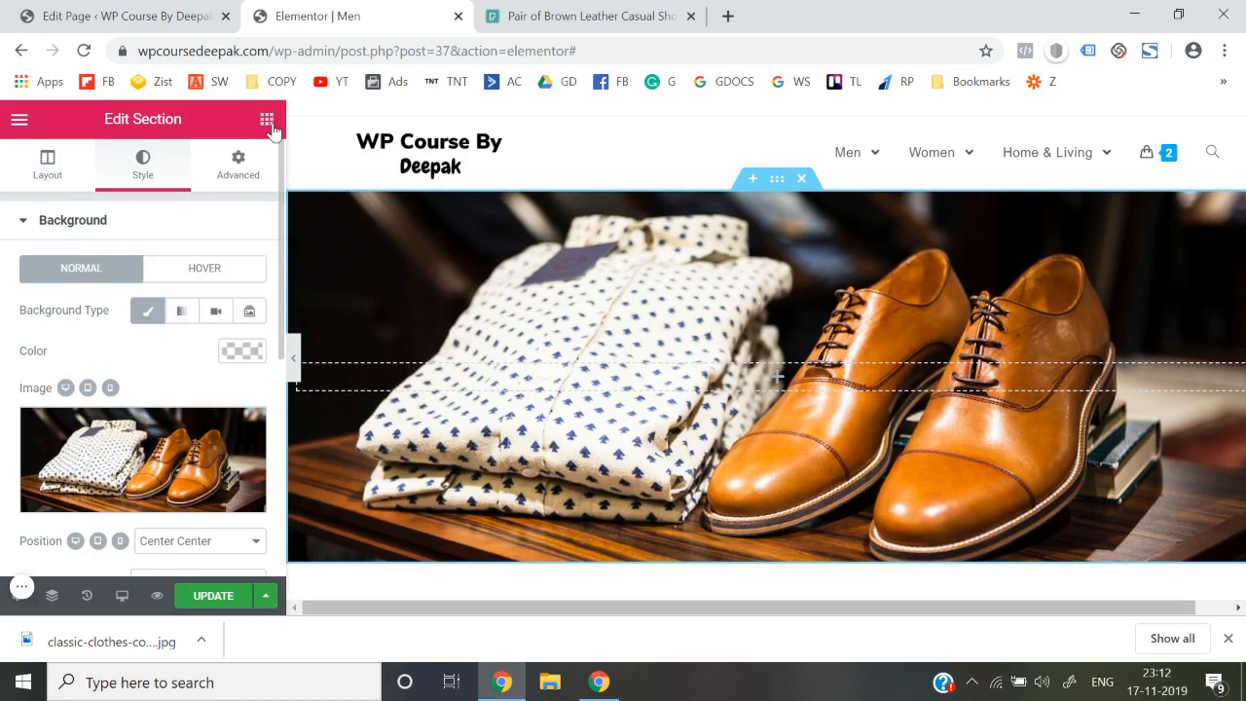
click(267, 120)
drag(212, 302, 776, 387)
triple_click(154, 309)
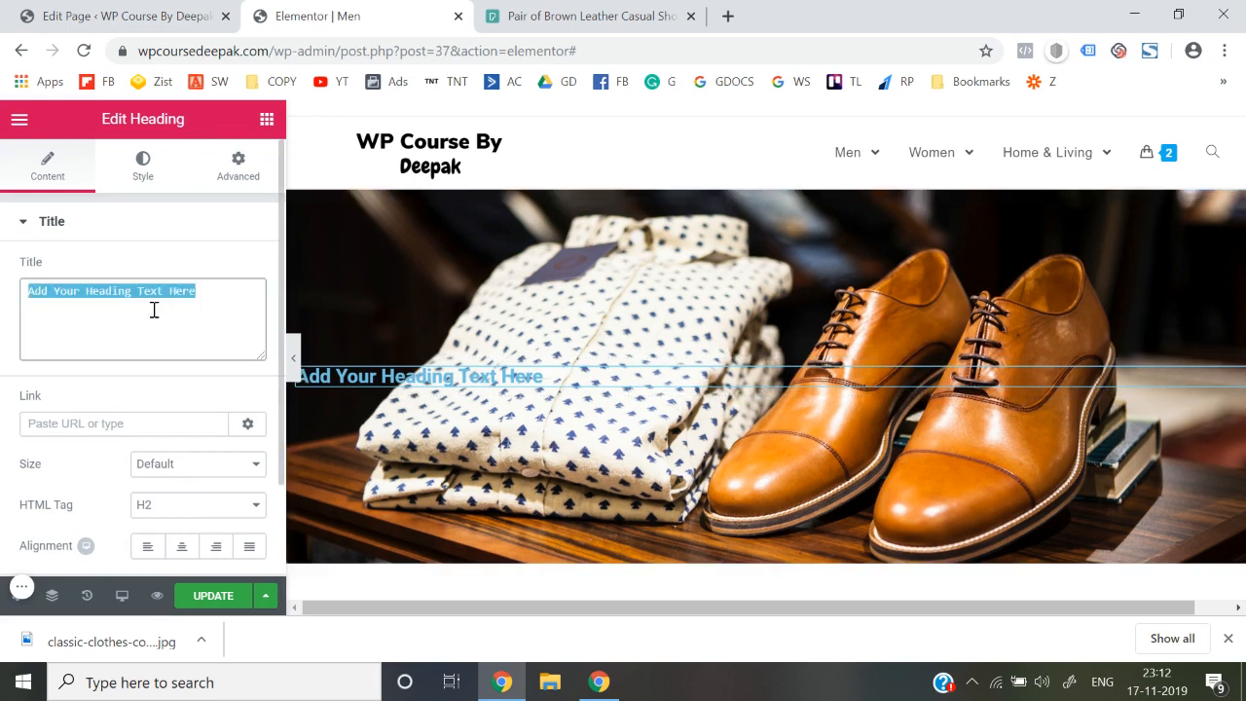
text(Be)
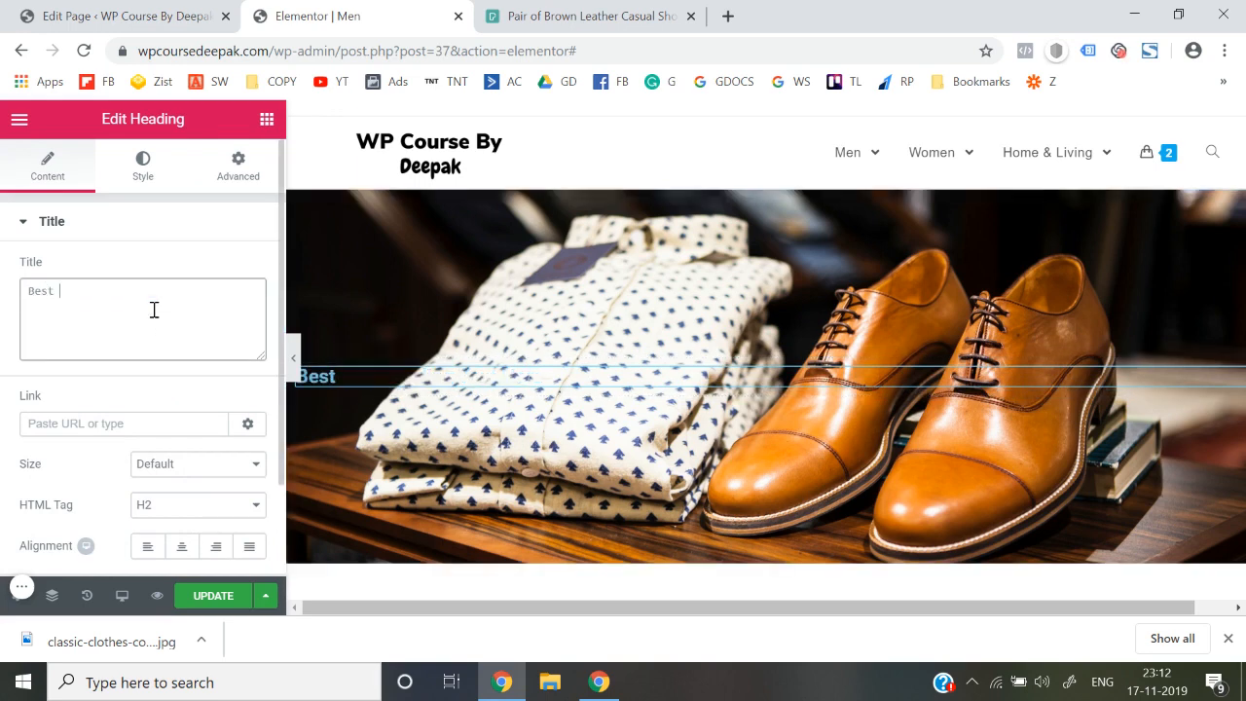
text(st Clothing for)
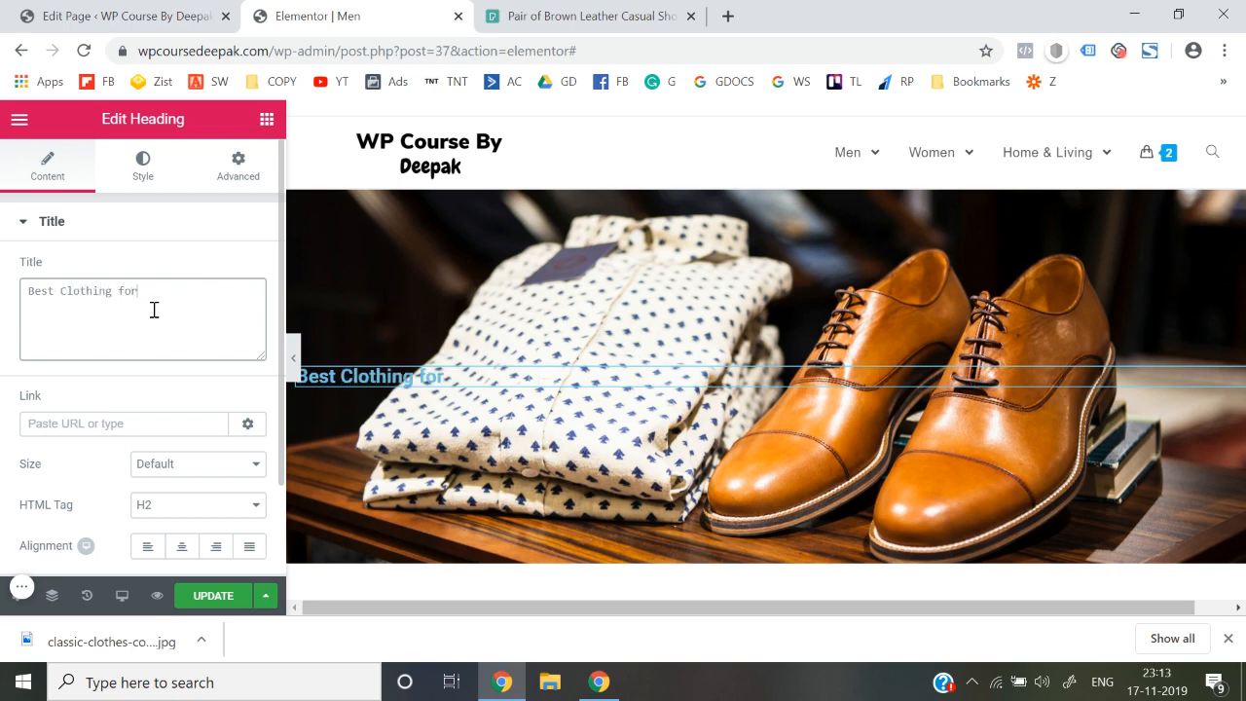
text( Men like y7o)
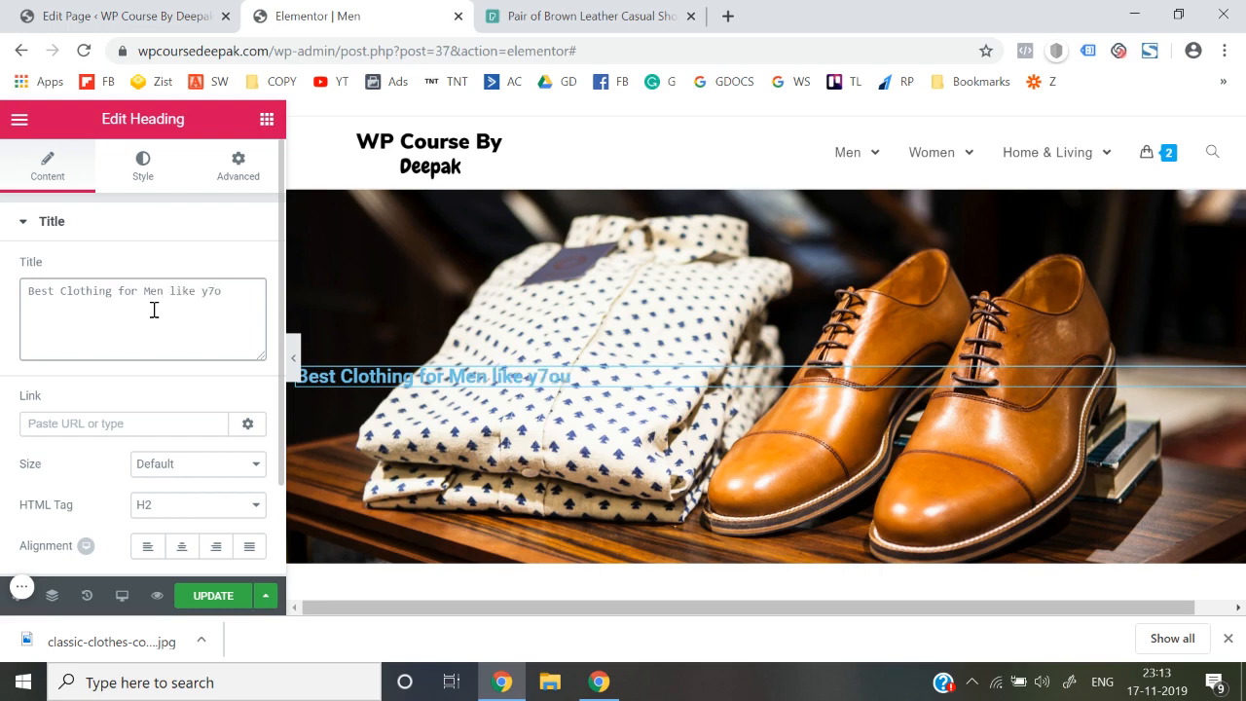
text(uou at Unbeatable Price.)
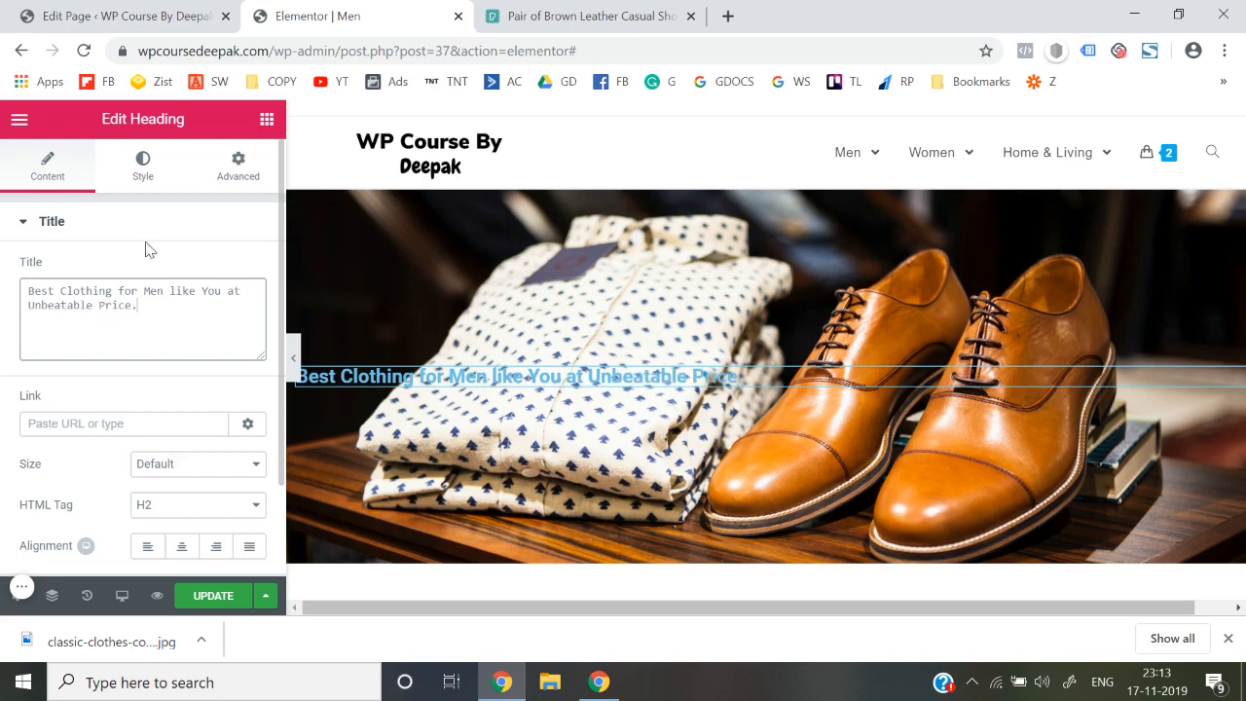
Set the heading's text color to white (#ffffff) after trying the green and black swatches.
click(151, 185)
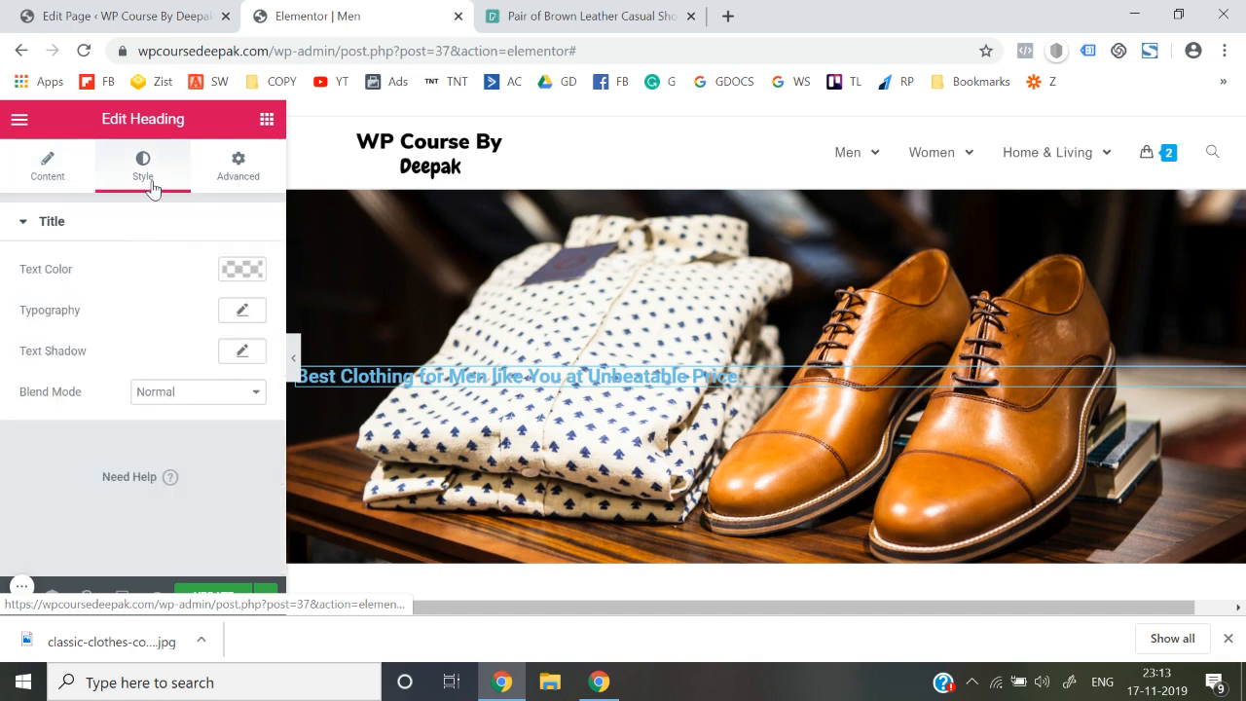
click(251, 270)
click(198, 490)
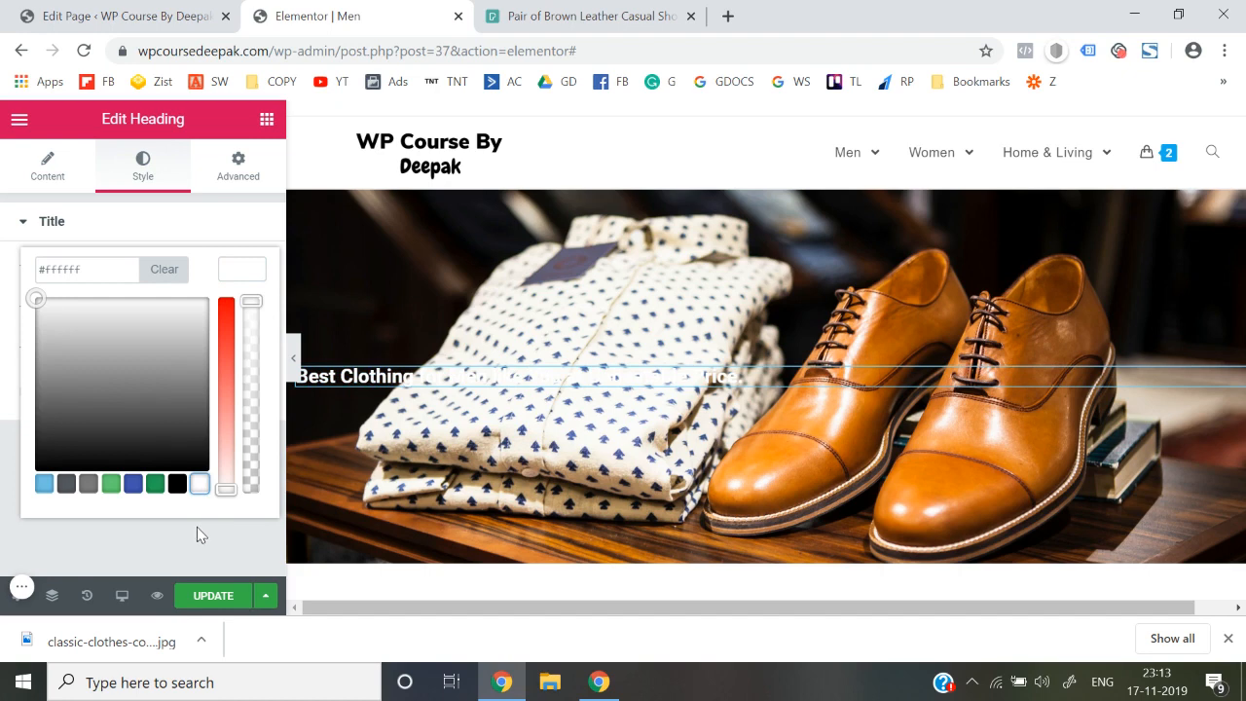
click(155, 485)
click(177, 486)
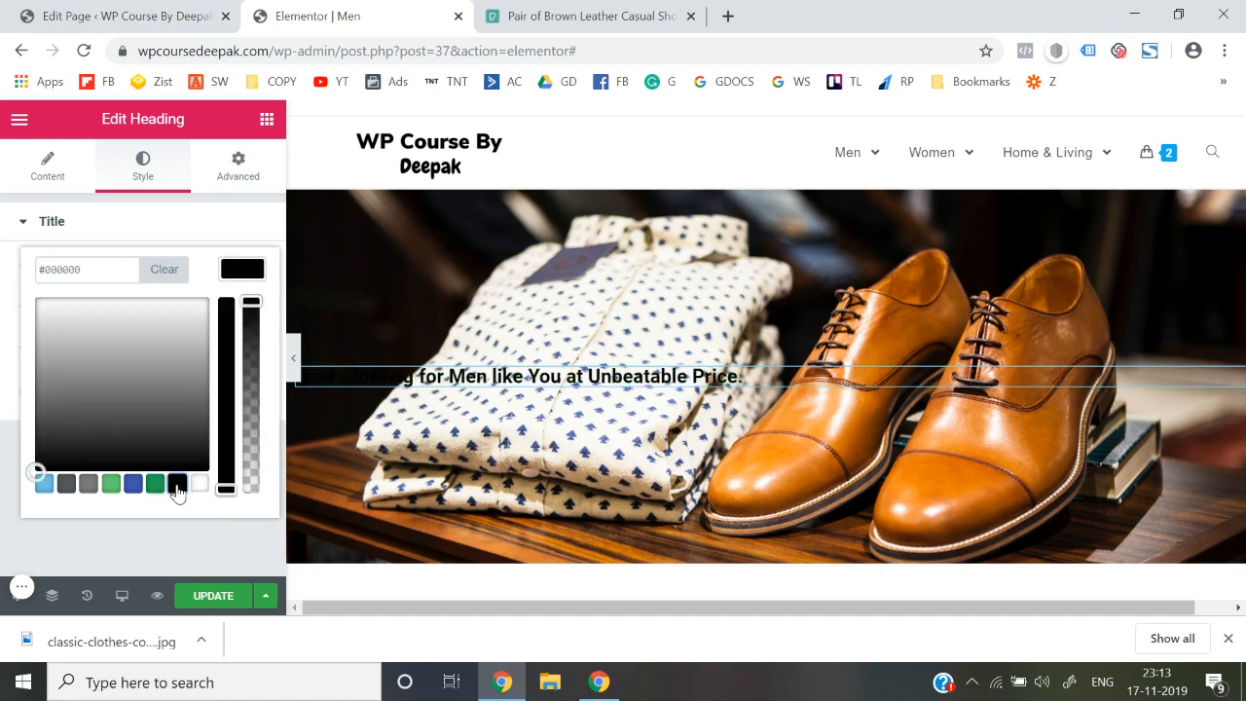
click(198, 487)
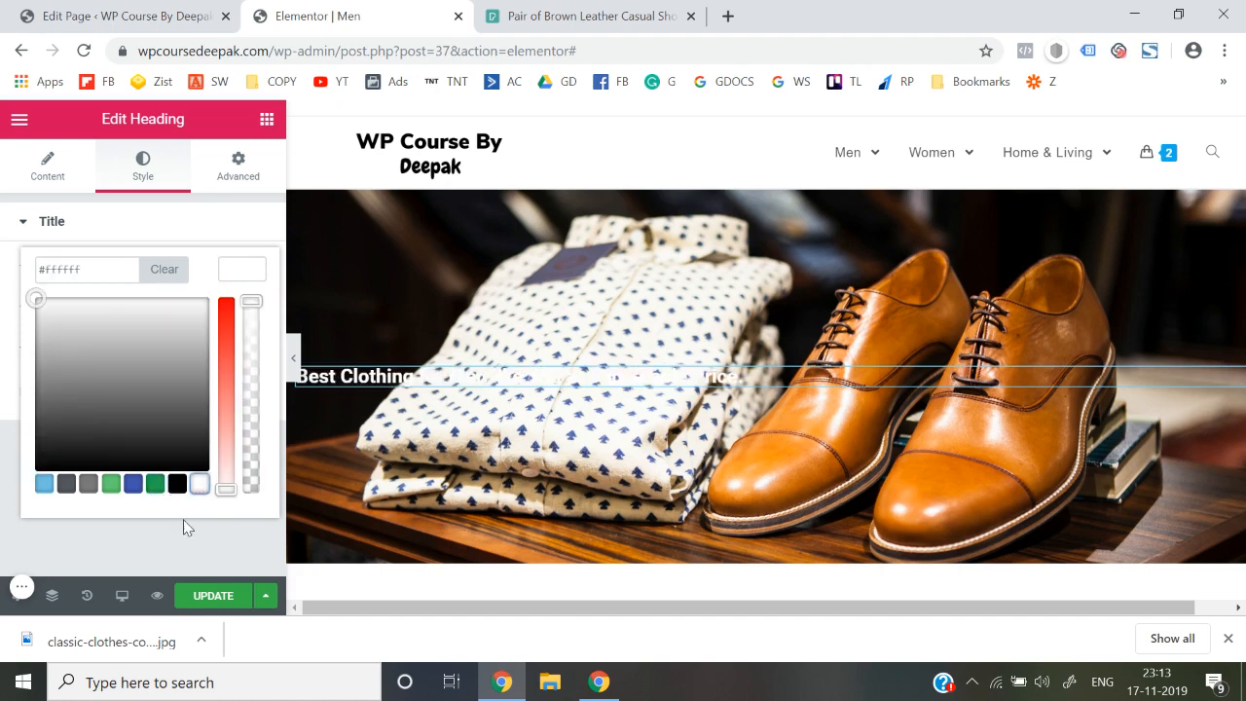
click(182, 532)
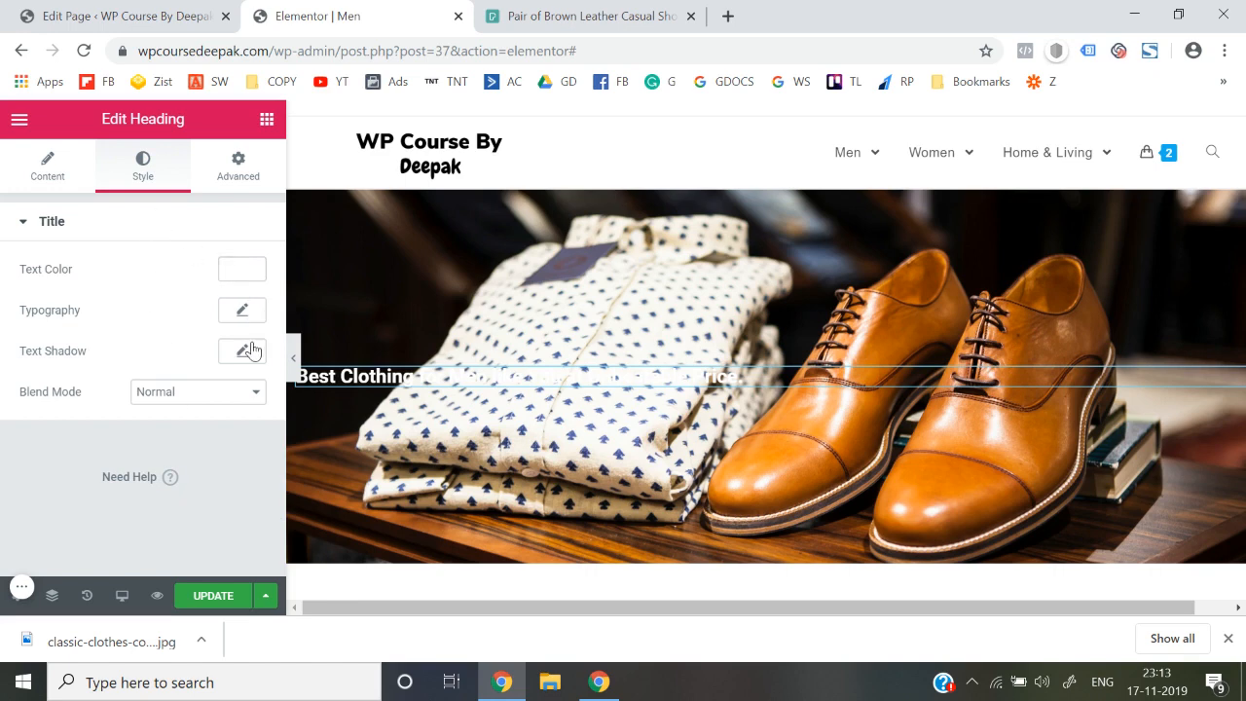
Center-align the heading within the banner section.
click(48, 190)
scroll(134, 425, down, 2)
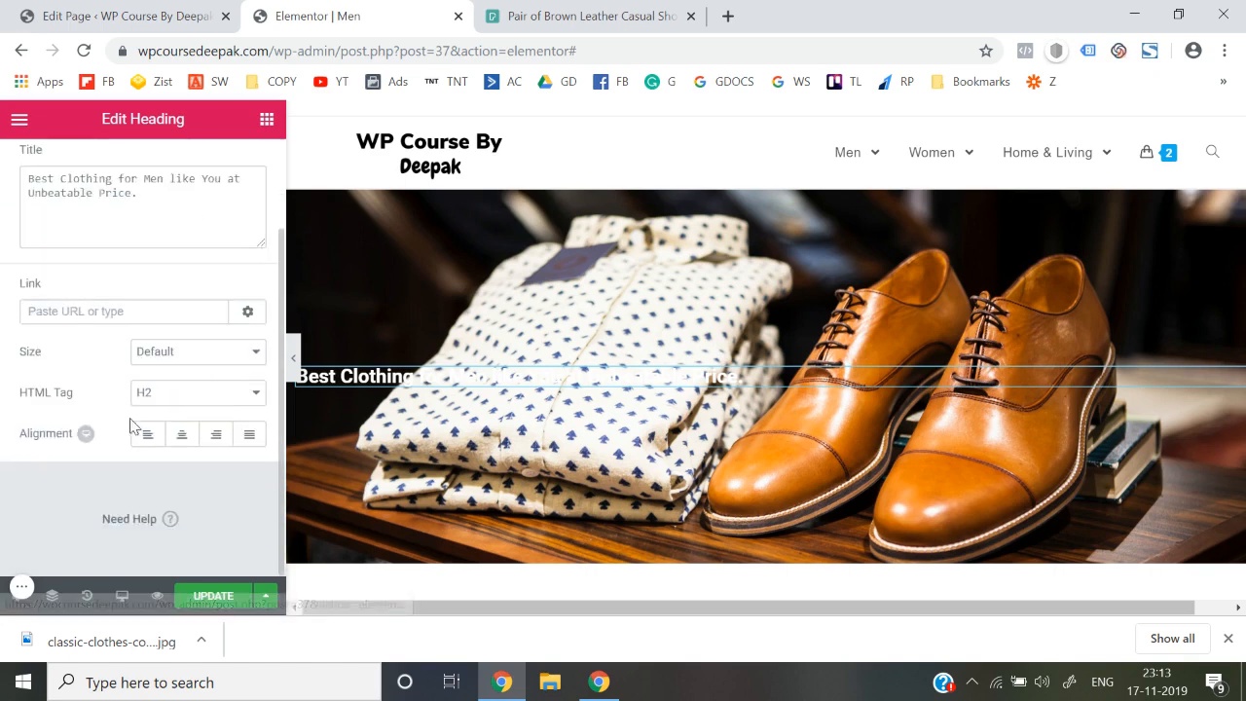
click(182, 435)
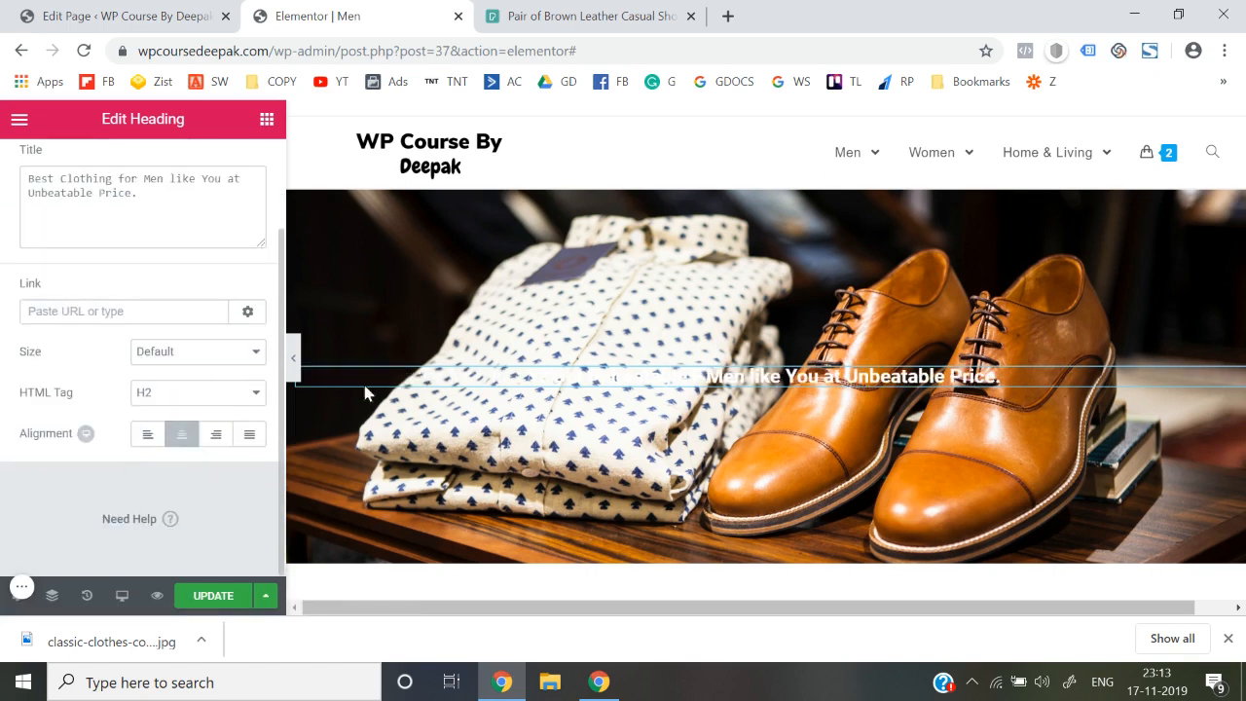
Add a Classic background overlay in black (#000000) to the banner section.
click(779, 185)
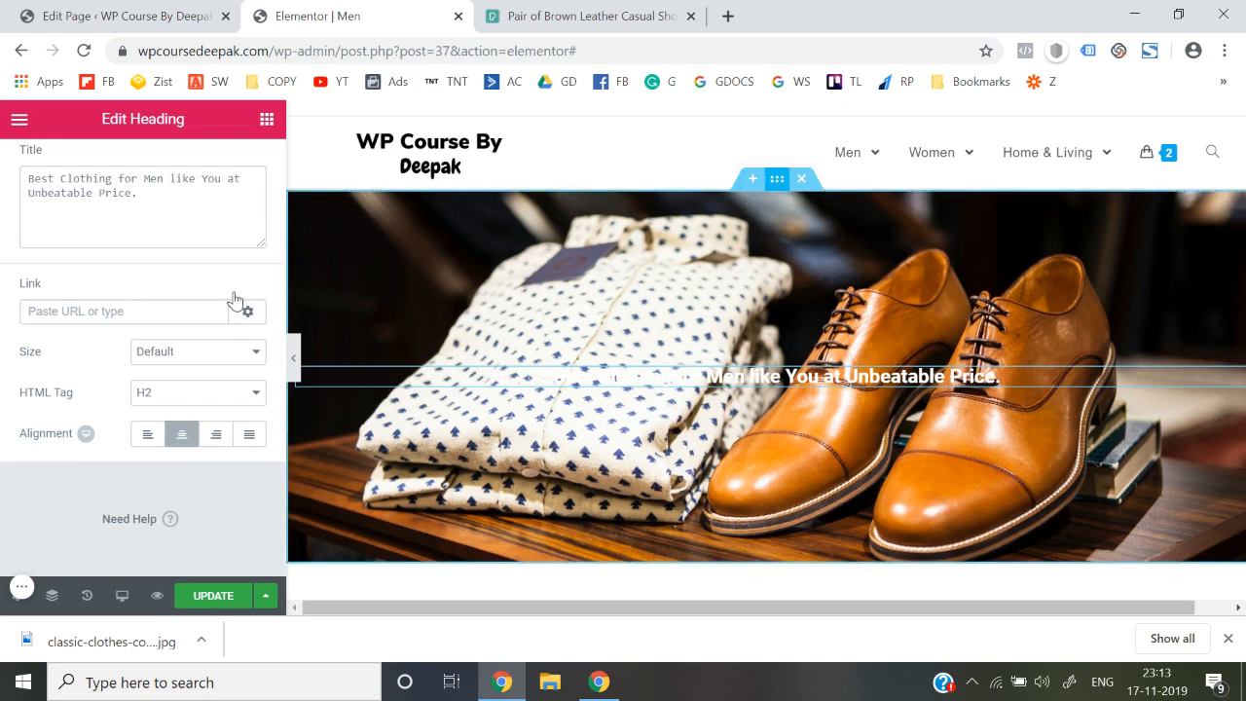
scroll(198, 356, down, 3)
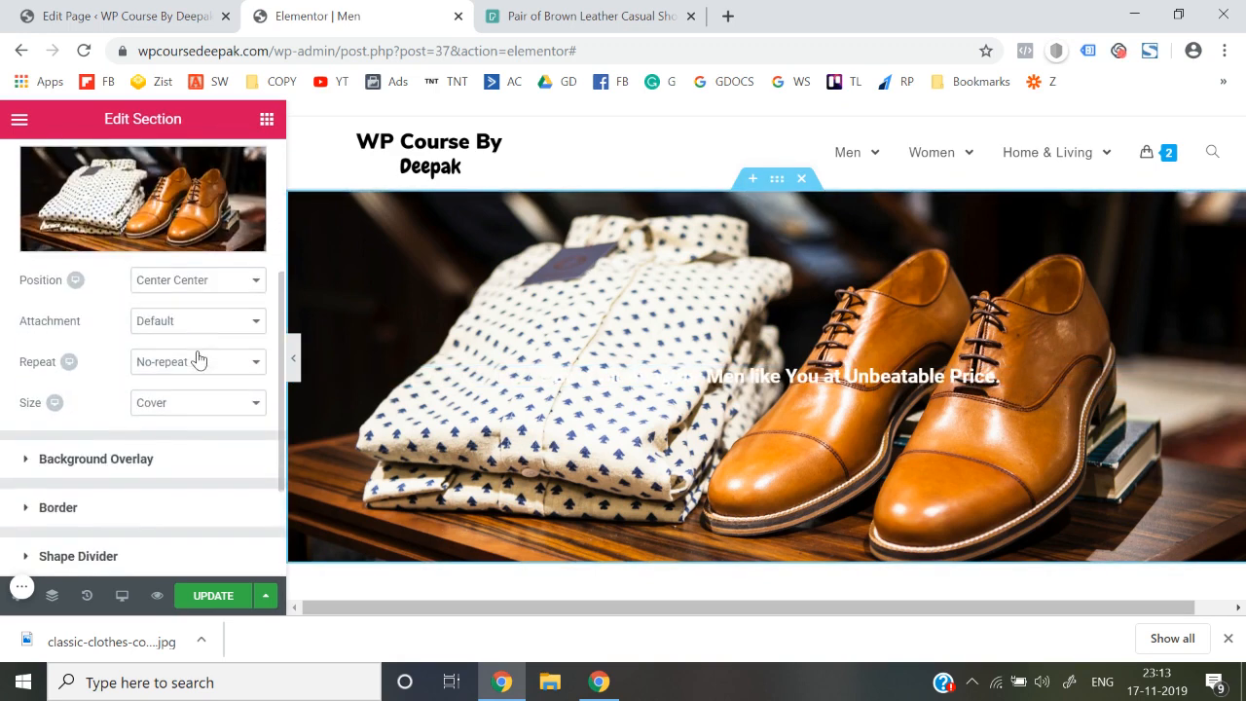
click(141, 471)
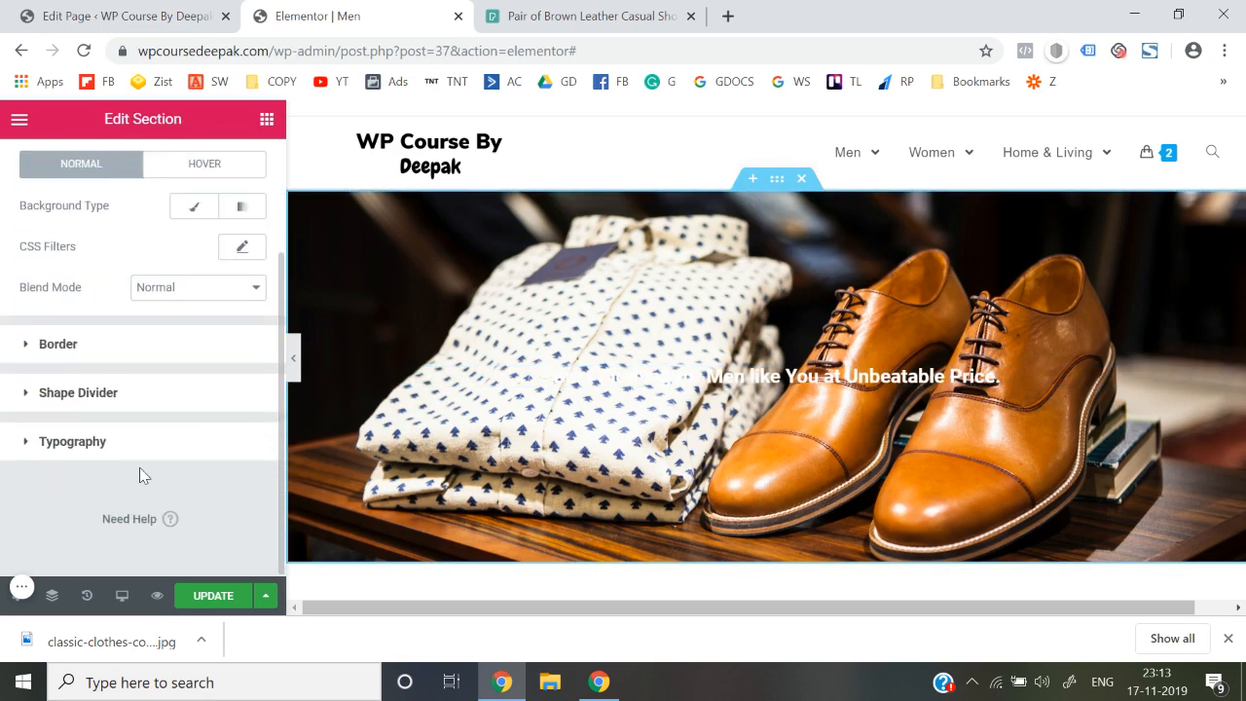
click(194, 209)
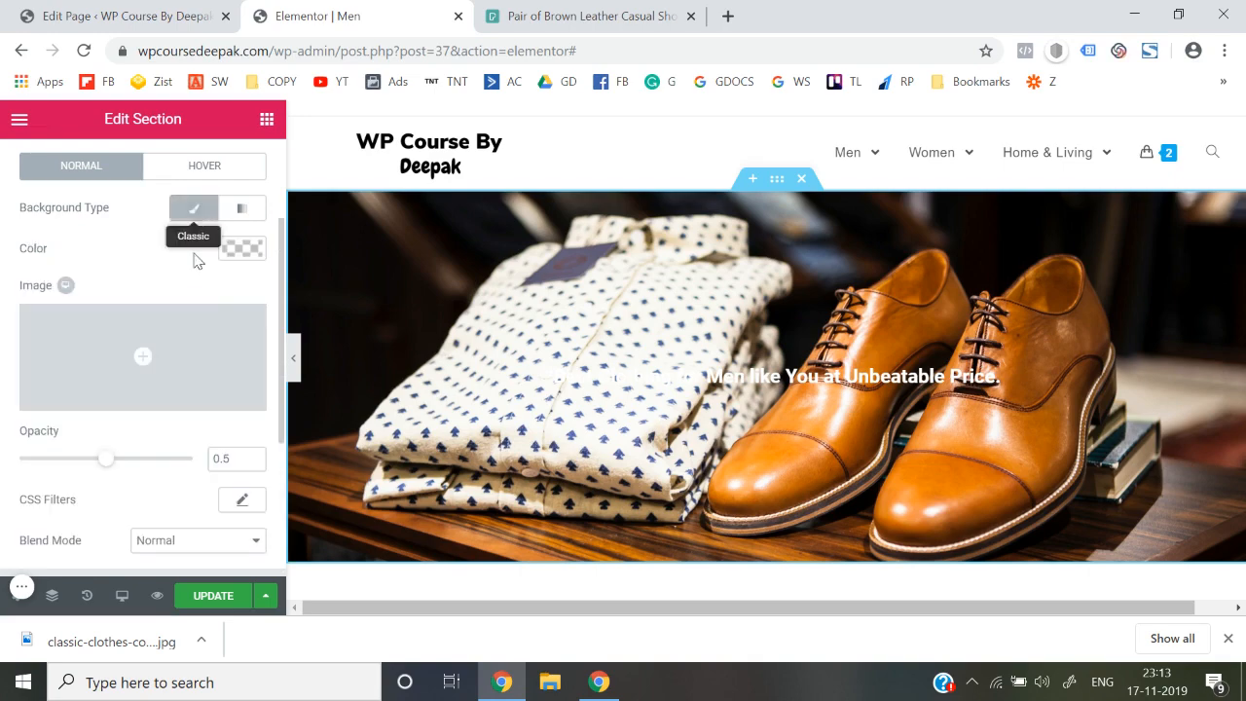
click(243, 250)
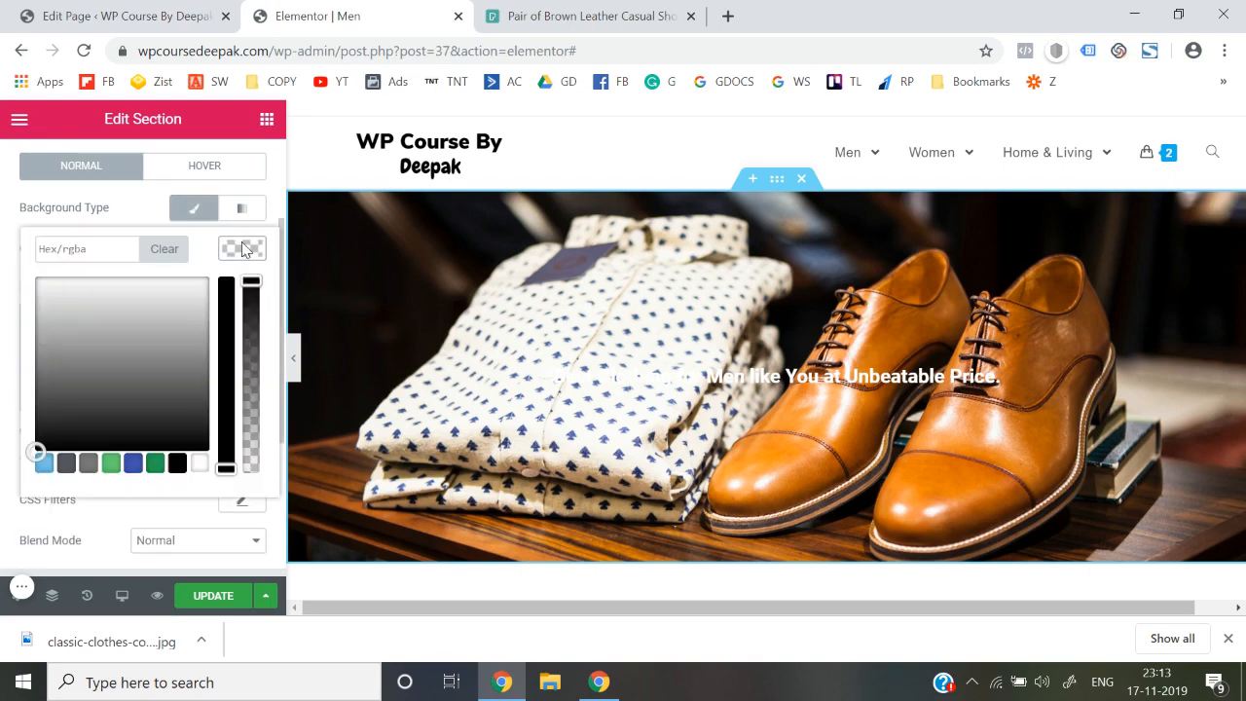
click(179, 466)
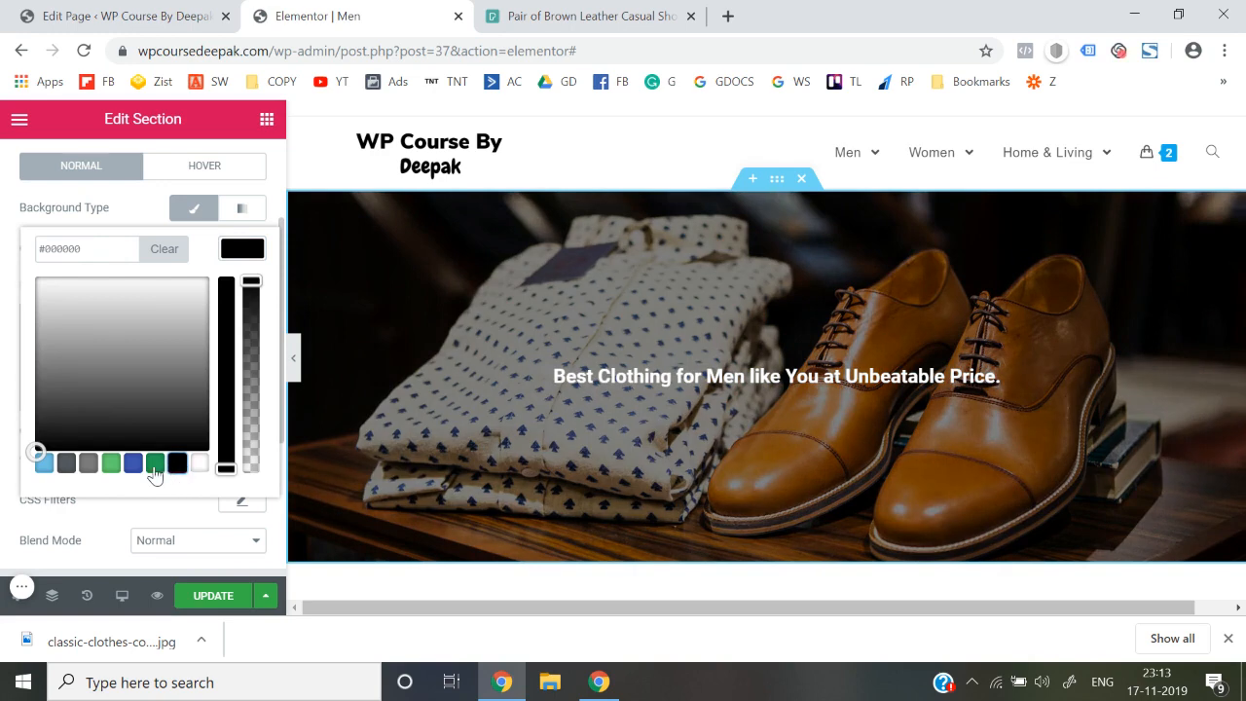
Change the overlay color to green, adjust its shade to #2ca359 and make the color slightly transparent.
click(155, 465)
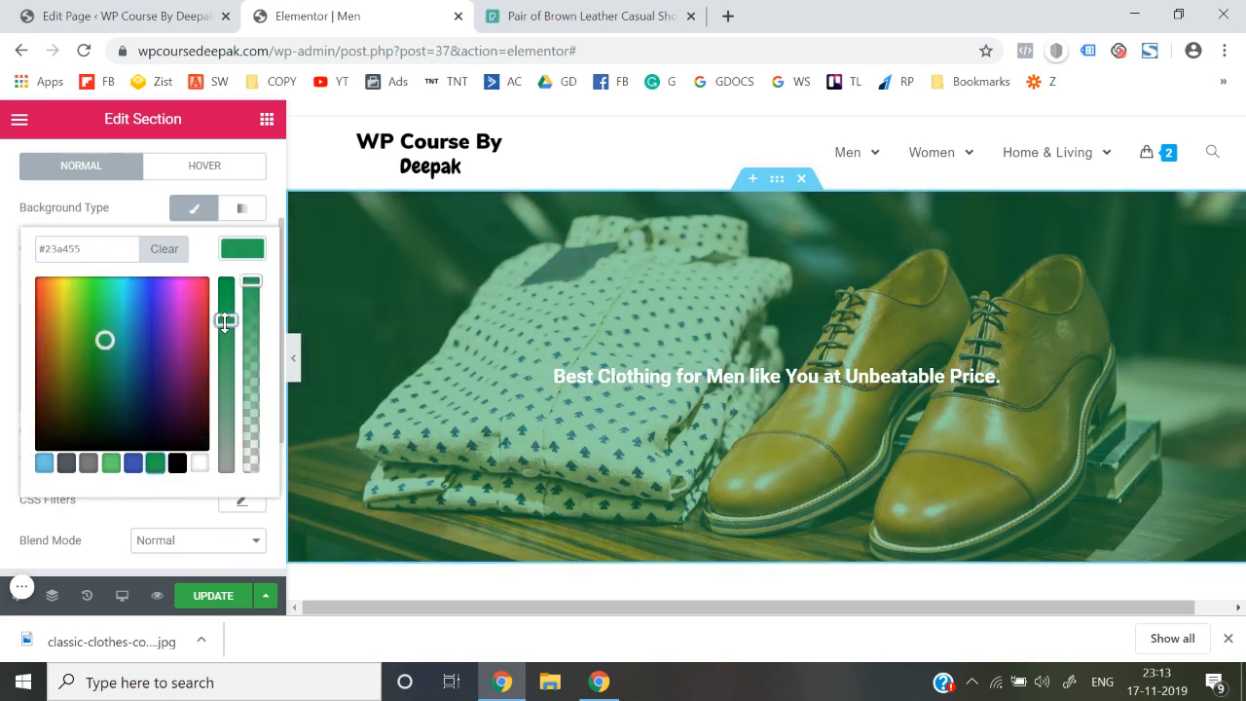
mouse_move(225, 322)
mouse_down()
mouse_move(225, 370)
mouse_move(225, 332)
mouse_up()
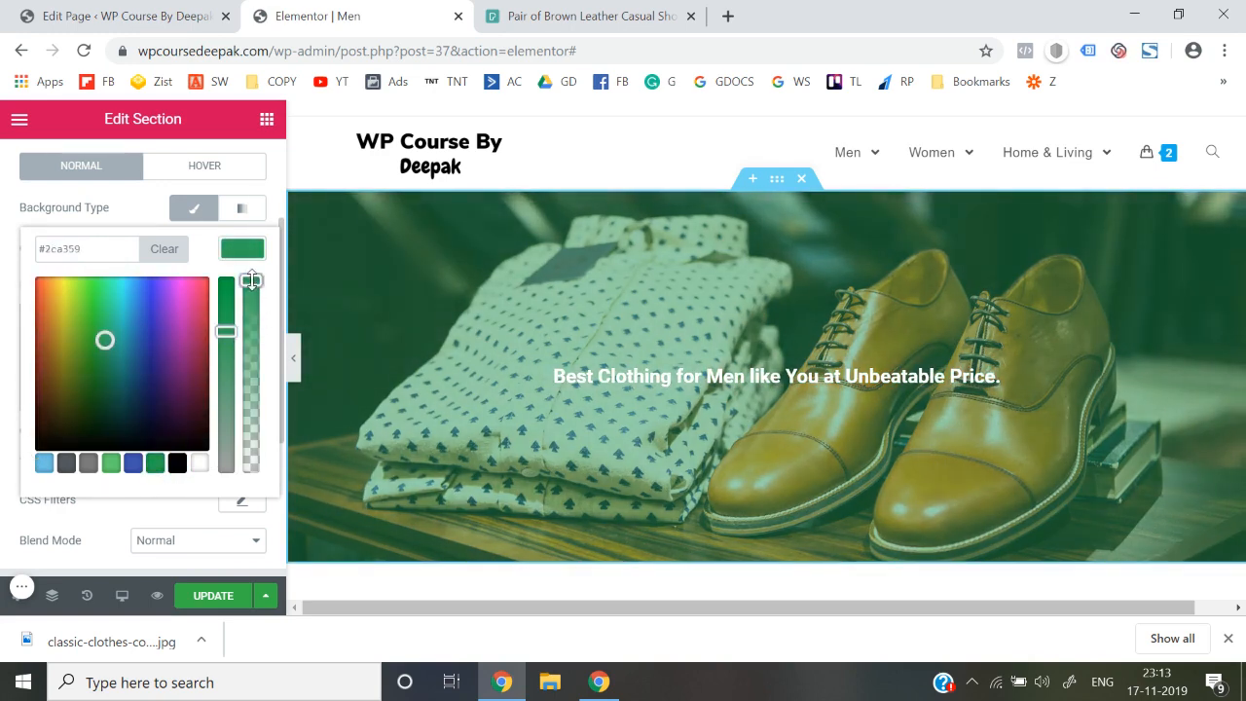
drag(251, 281, 253, 313)
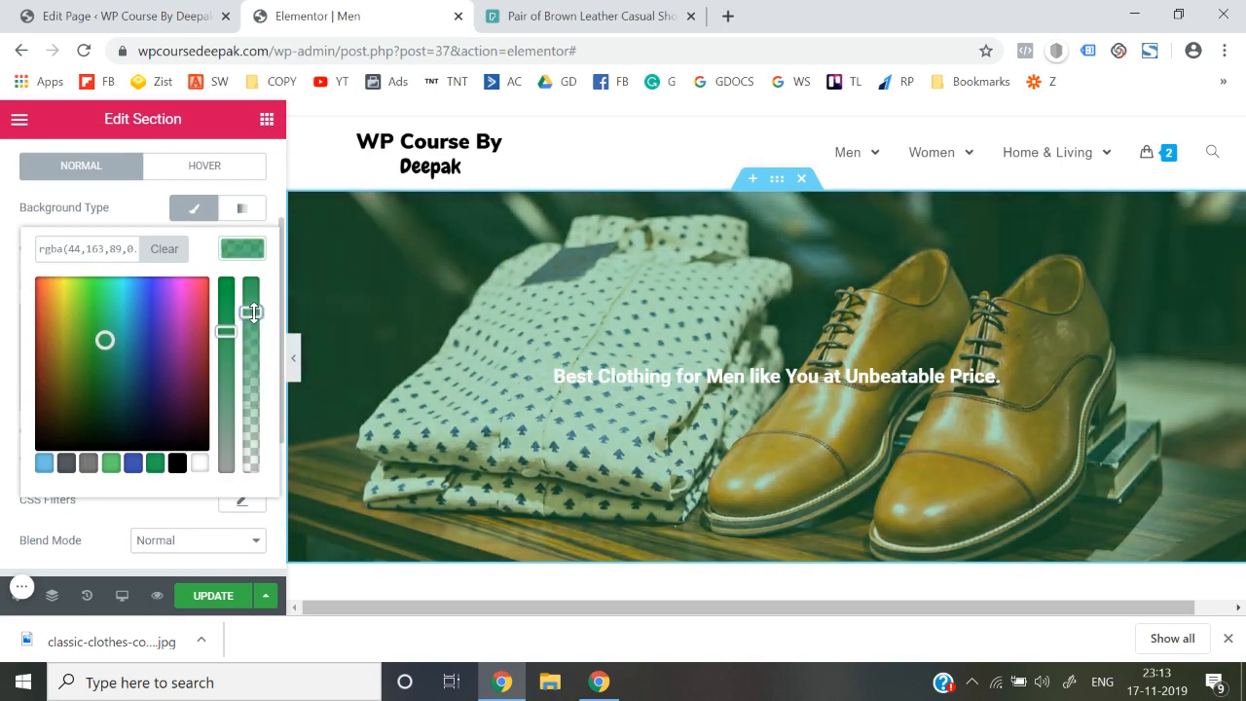
Change the overlay color to a semi-transparent red with RGB 234, 74, 63 and preview the banner across the full page width.
mouse_move(103, 337)
mouse_down()
mouse_move(28, 276)
mouse_move(118, 261)
mouse_move(133, 275)
mouse_move(36, 289)
mouse_up()
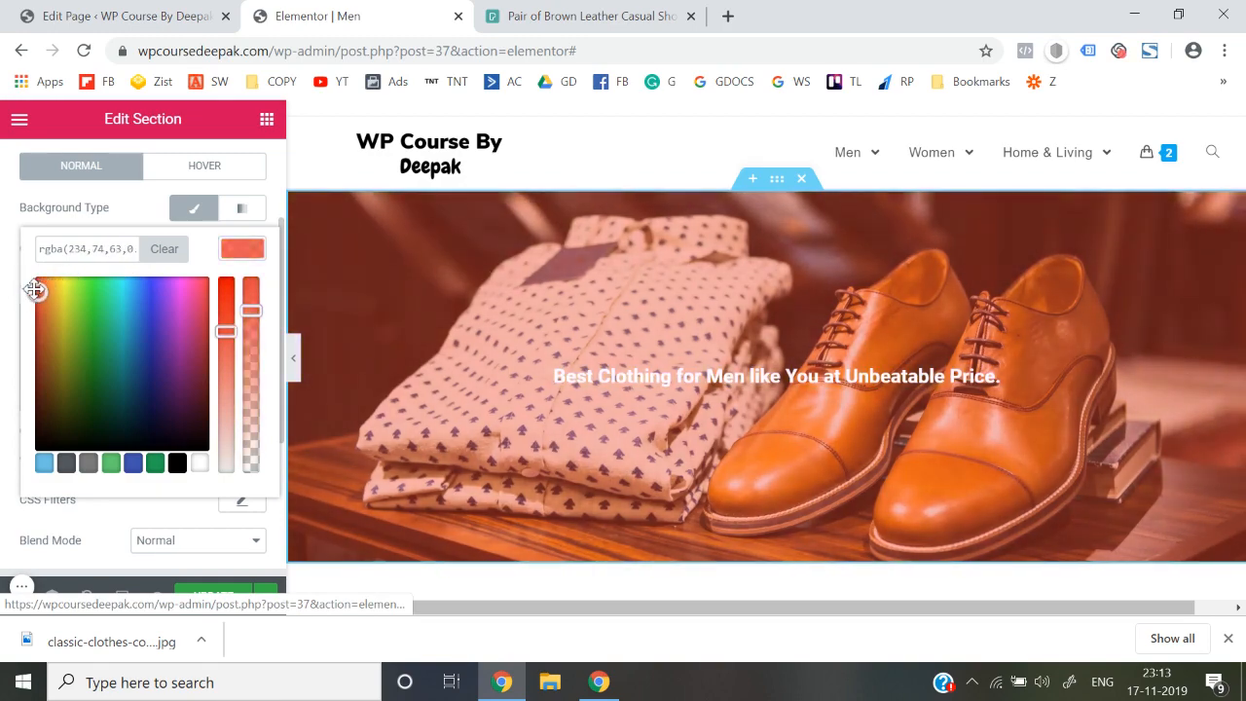
click(1, 345)
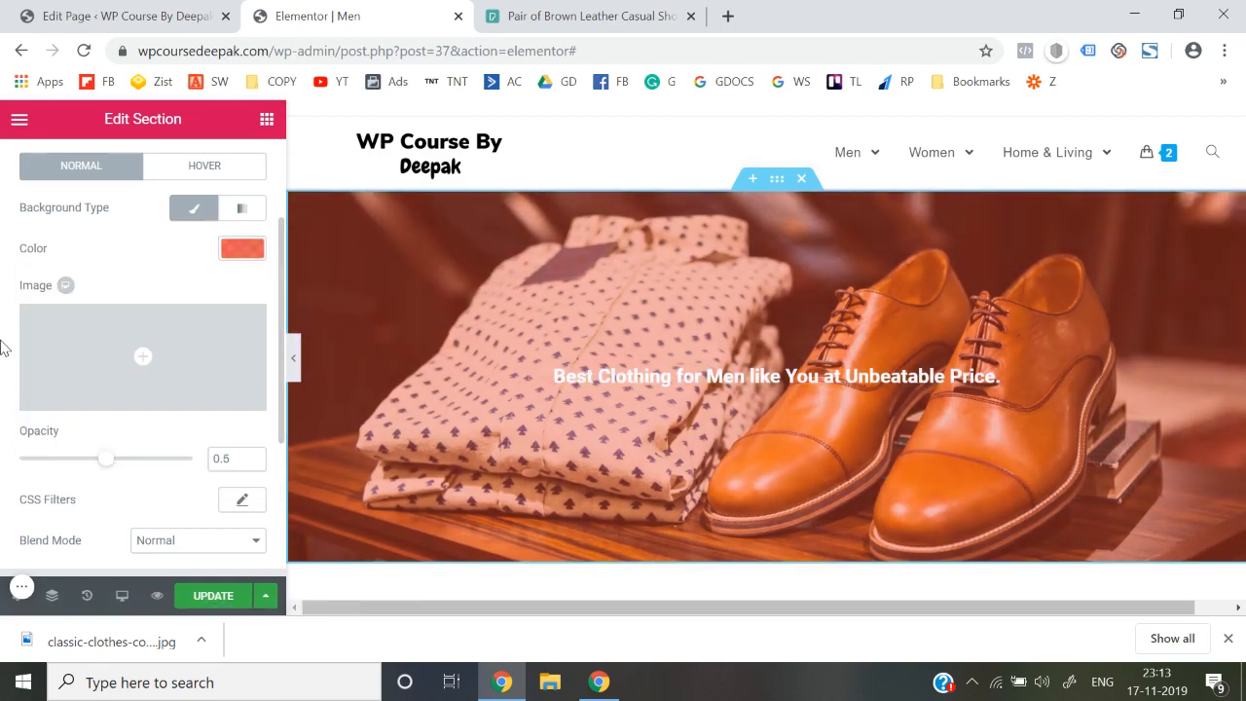
click(293, 357)
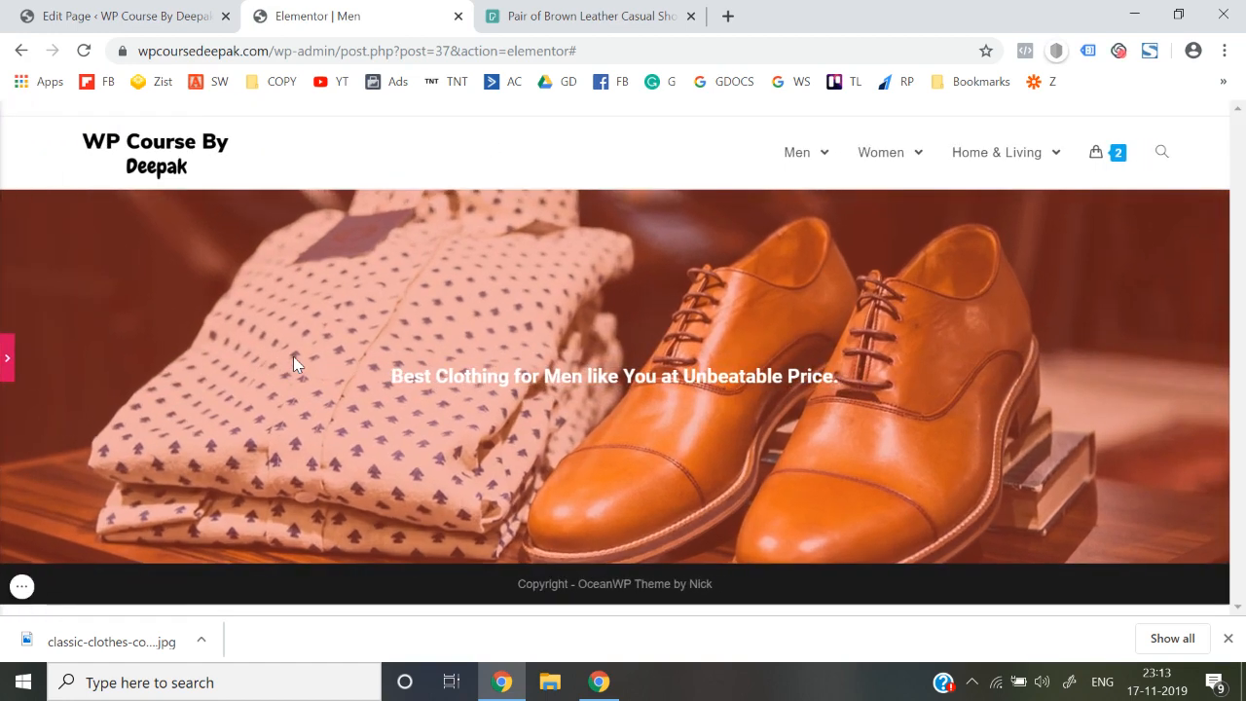
click(2, 354)
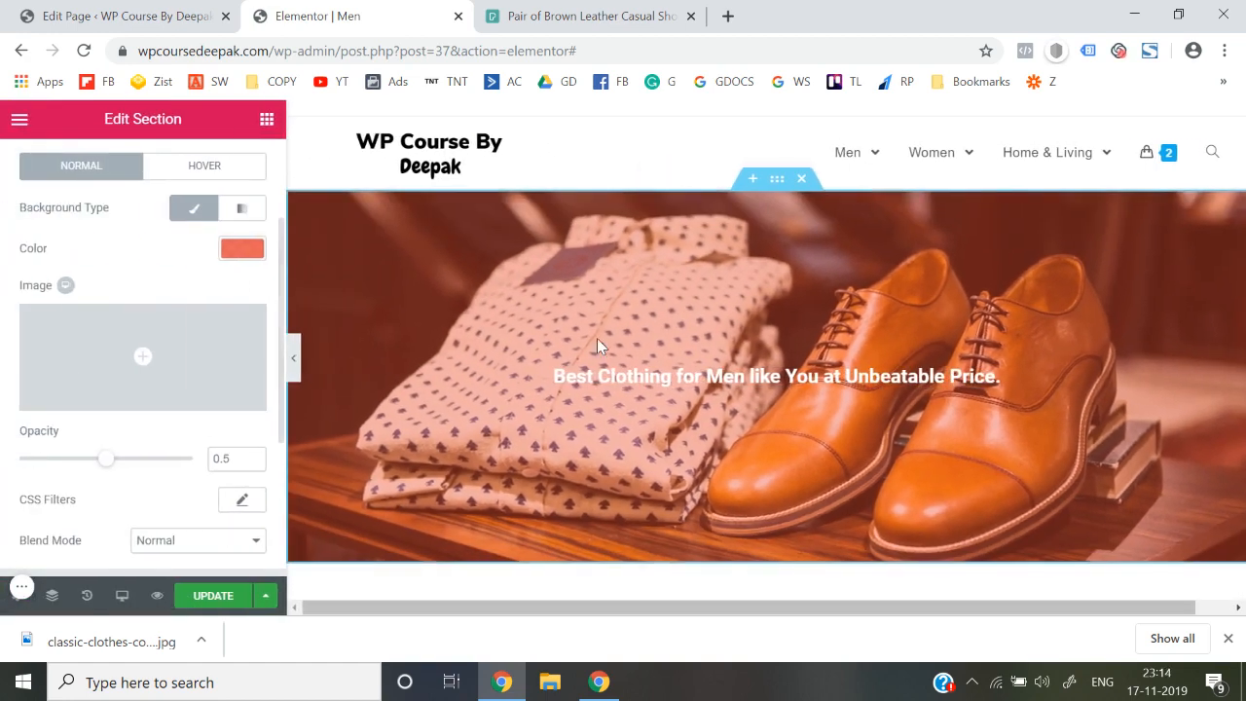
Try near-black (#161616) and preset green, blue and gray text colors on the banner heading, returning it to white (#ffffff).
click(618, 378)
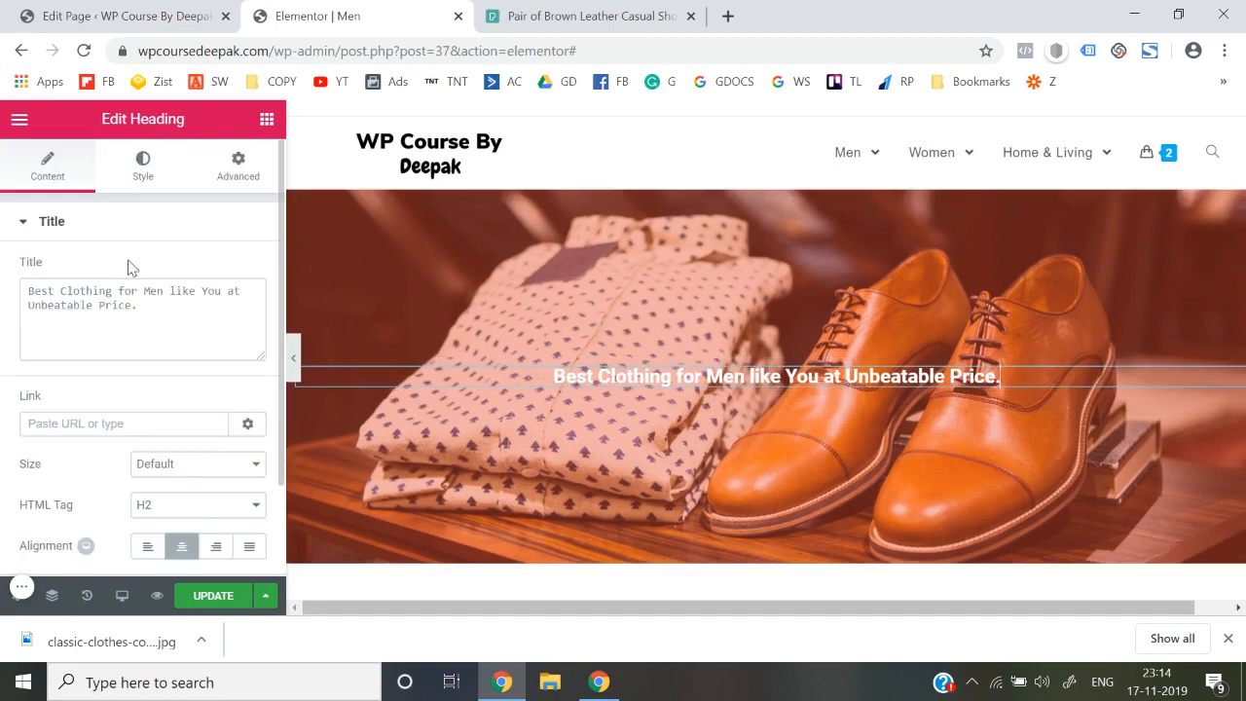
click(162, 172)
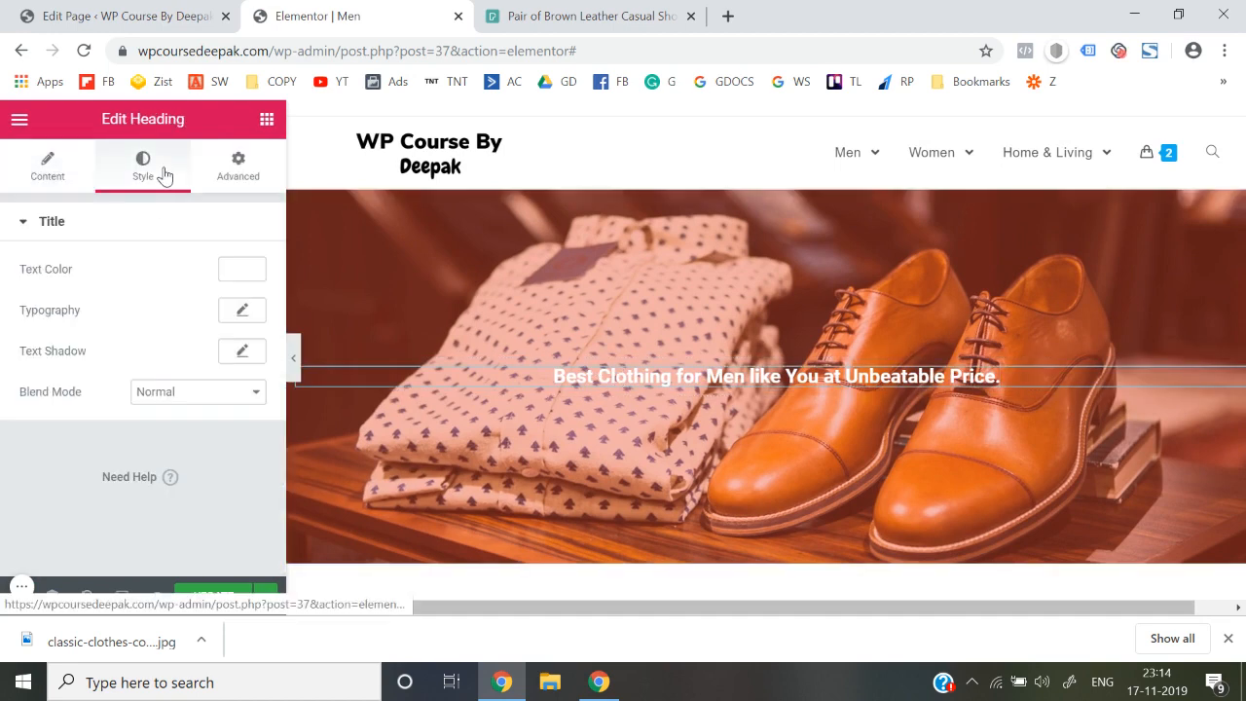
click(239, 270)
drag(34, 305, 201, 369)
click(181, 271)
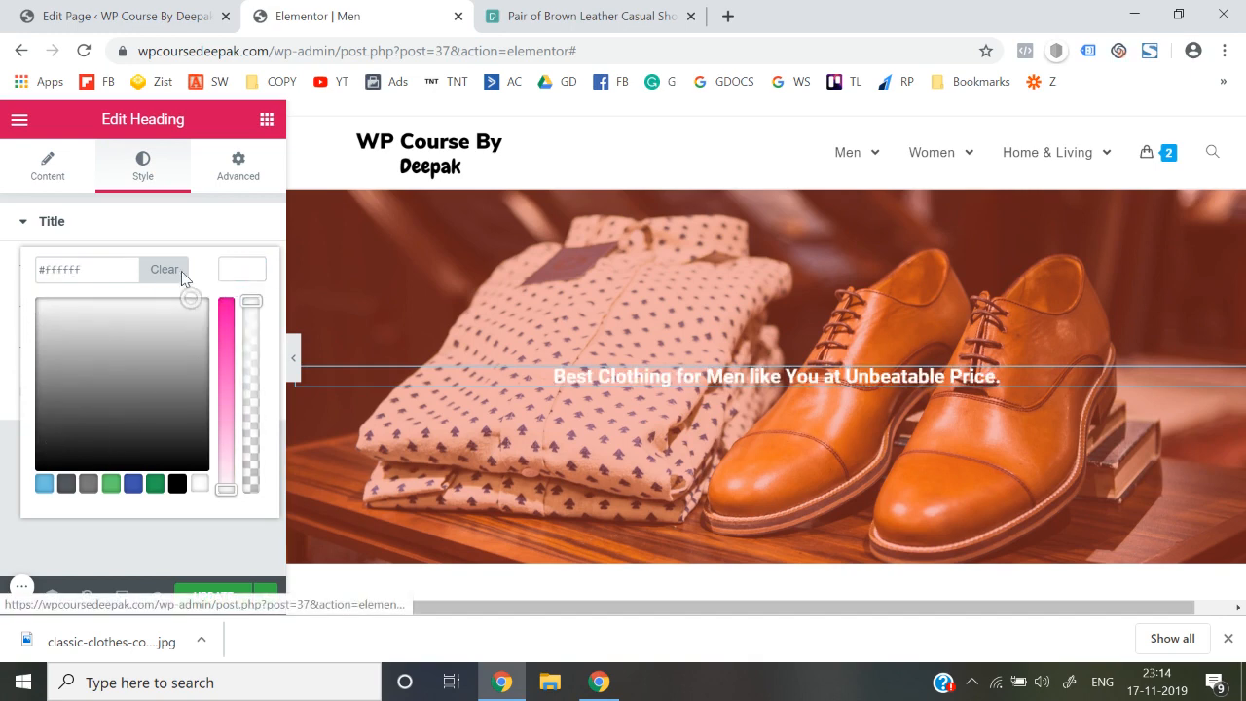
click(137, 457)
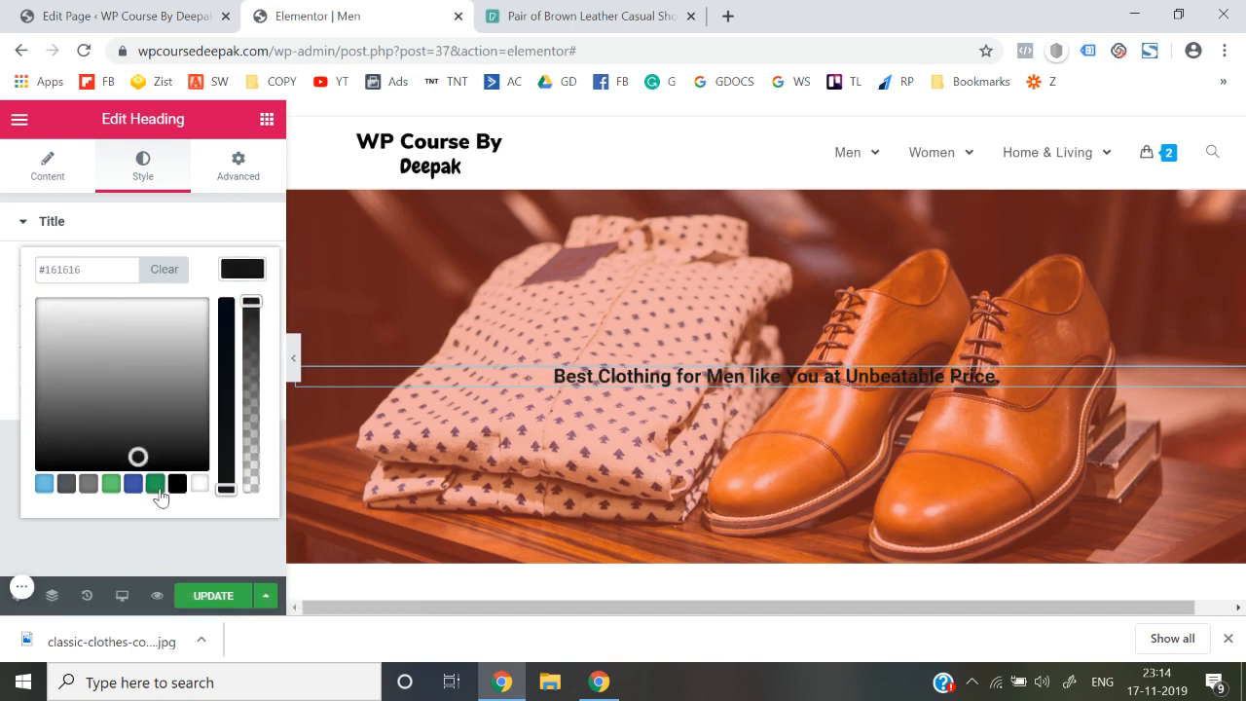
click(158, 490)
click(130, 489)
click(113, 487)
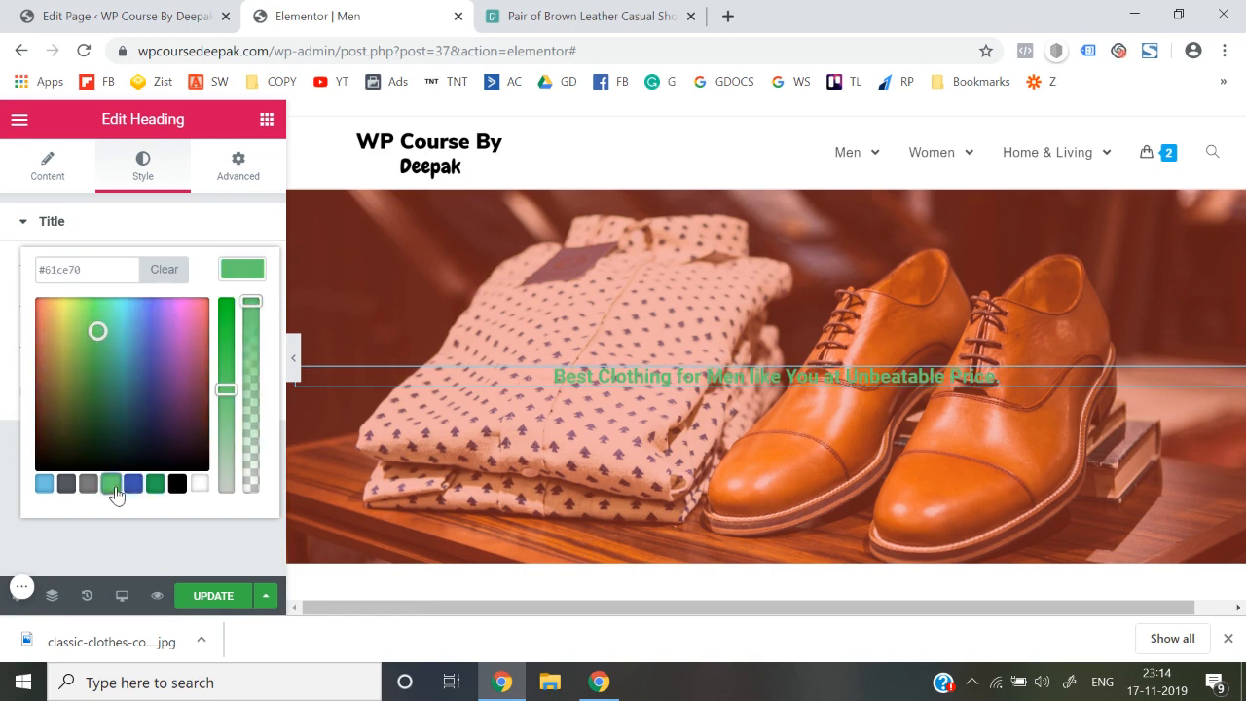
click(89, 485)
click(67, 487)
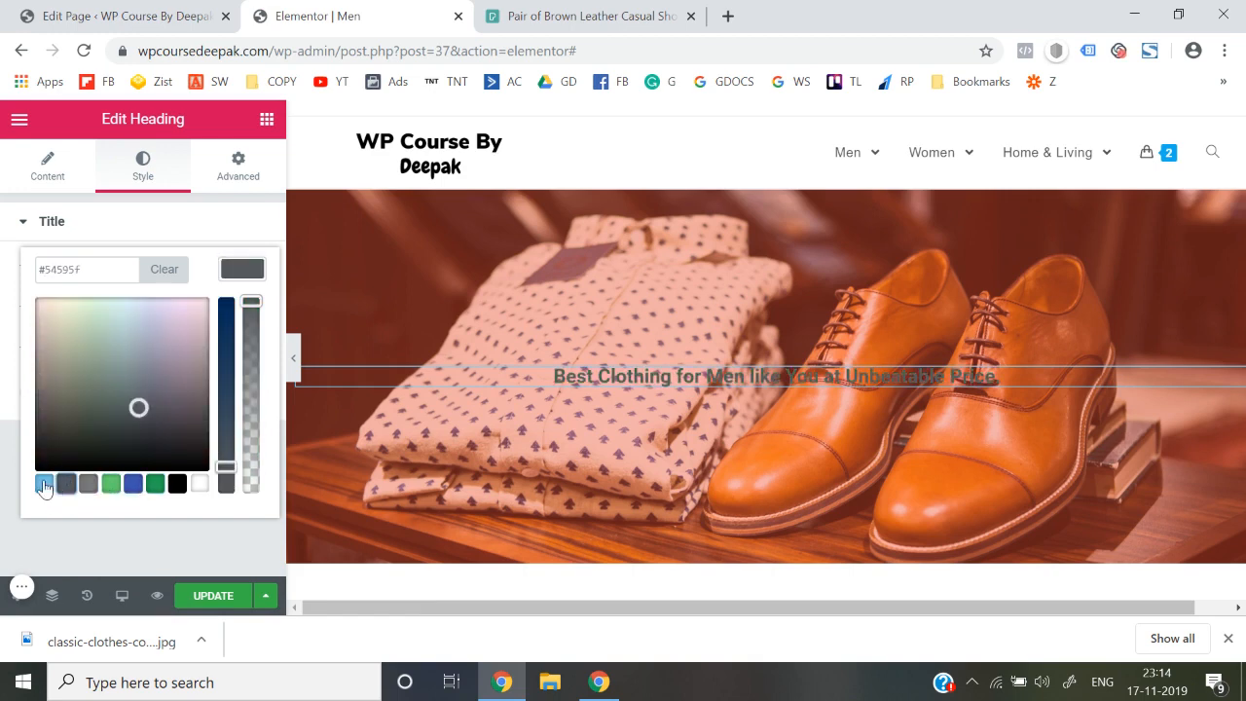
click(44, 484)
click(199, 484)
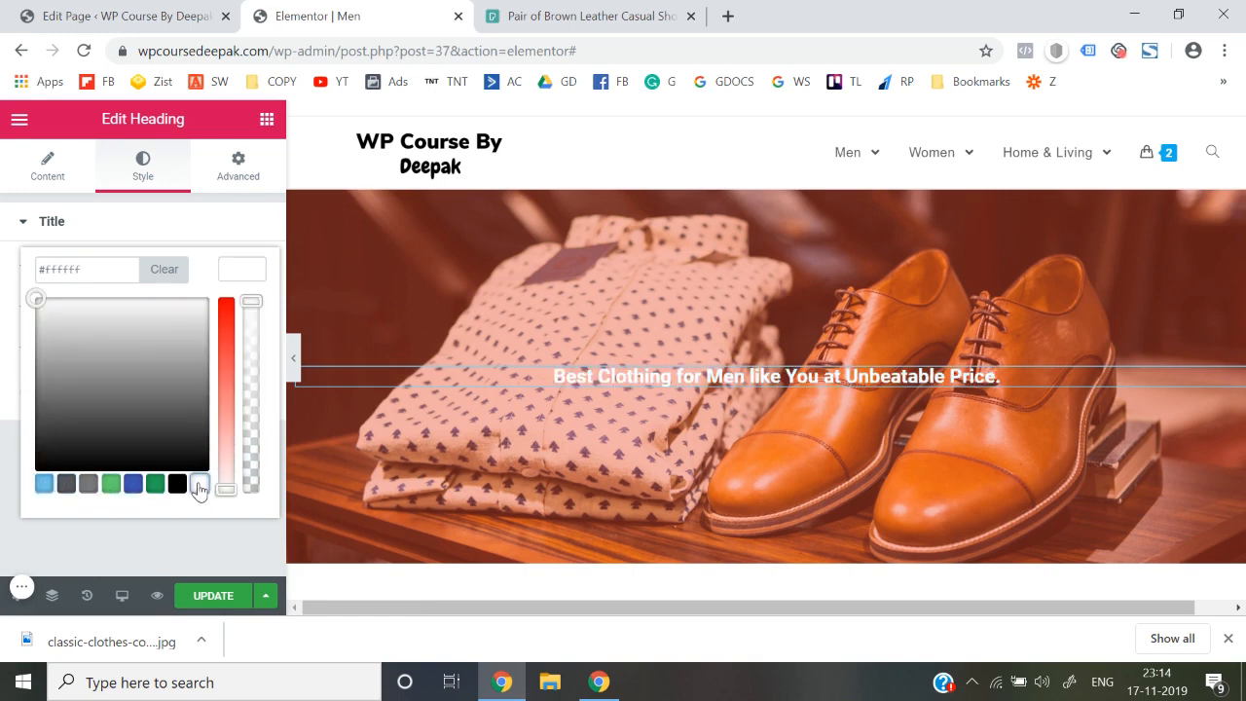
Try light blue (#6ec1e4) and bright red (#ff0048) as the heading's text color and reset it to white.
click(44, 484)
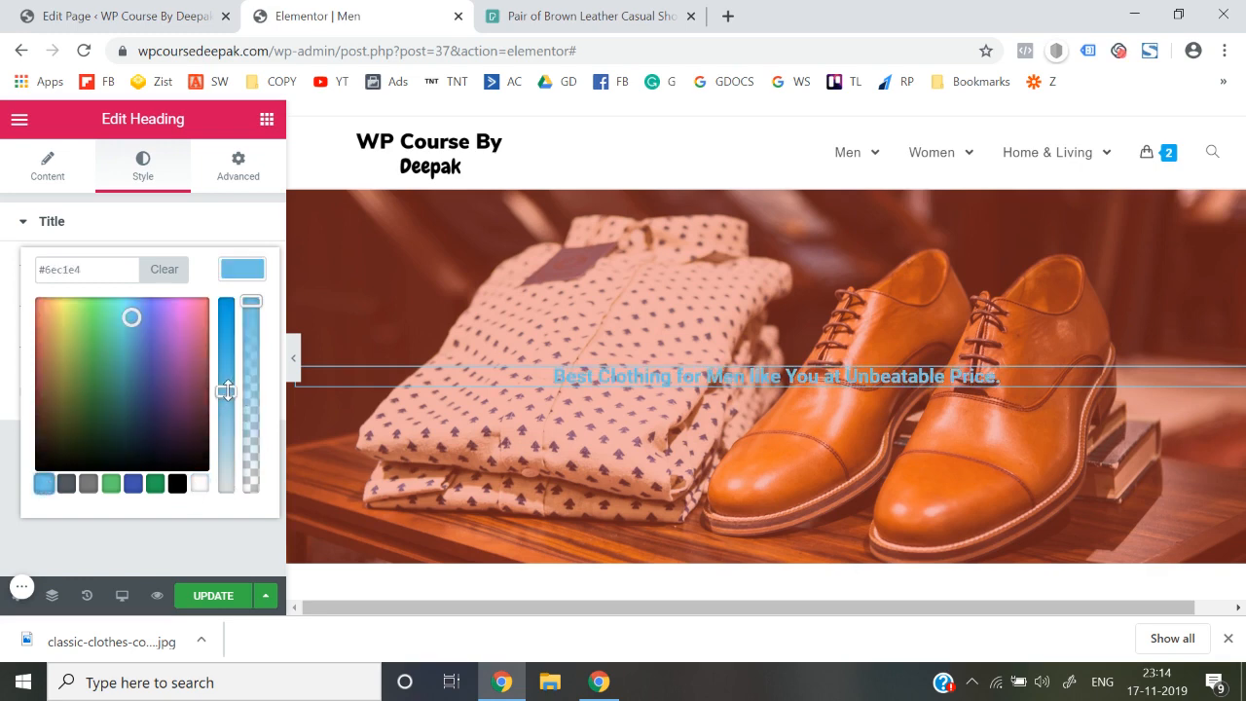
drag(226, 391, 255, 260)
drag(132, 312, 266, 277)
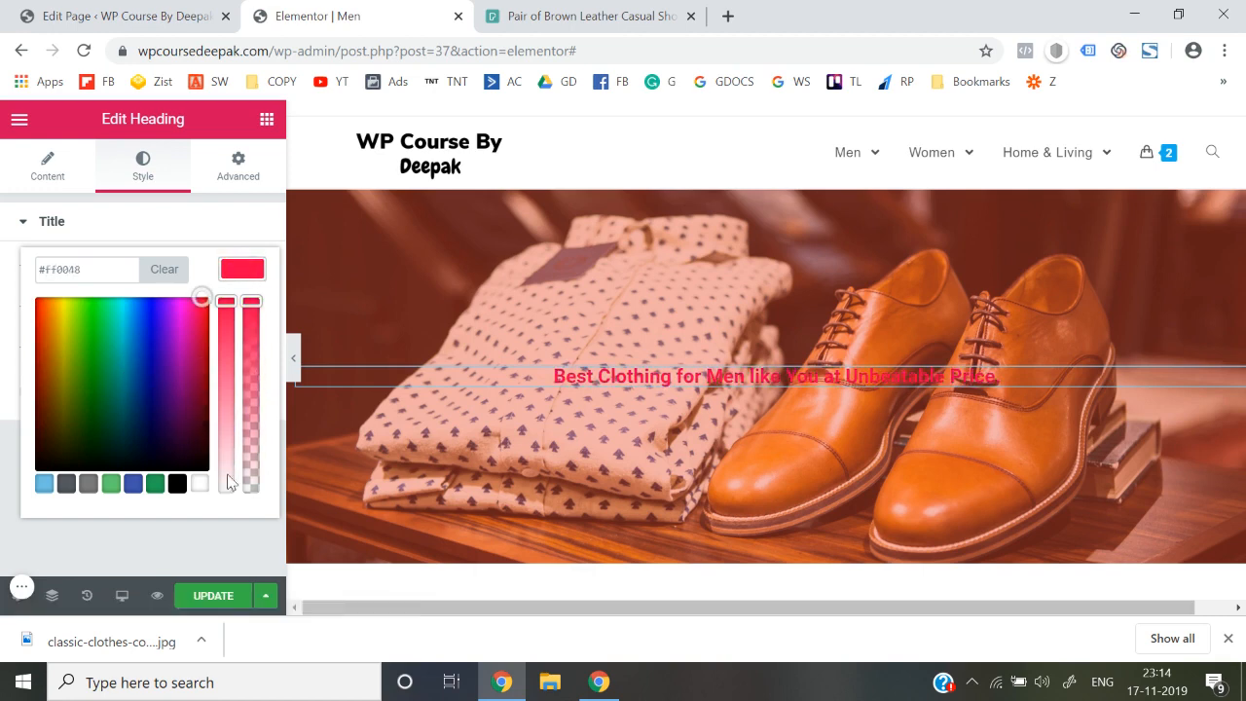
click(200, 484)
click(3, 426)
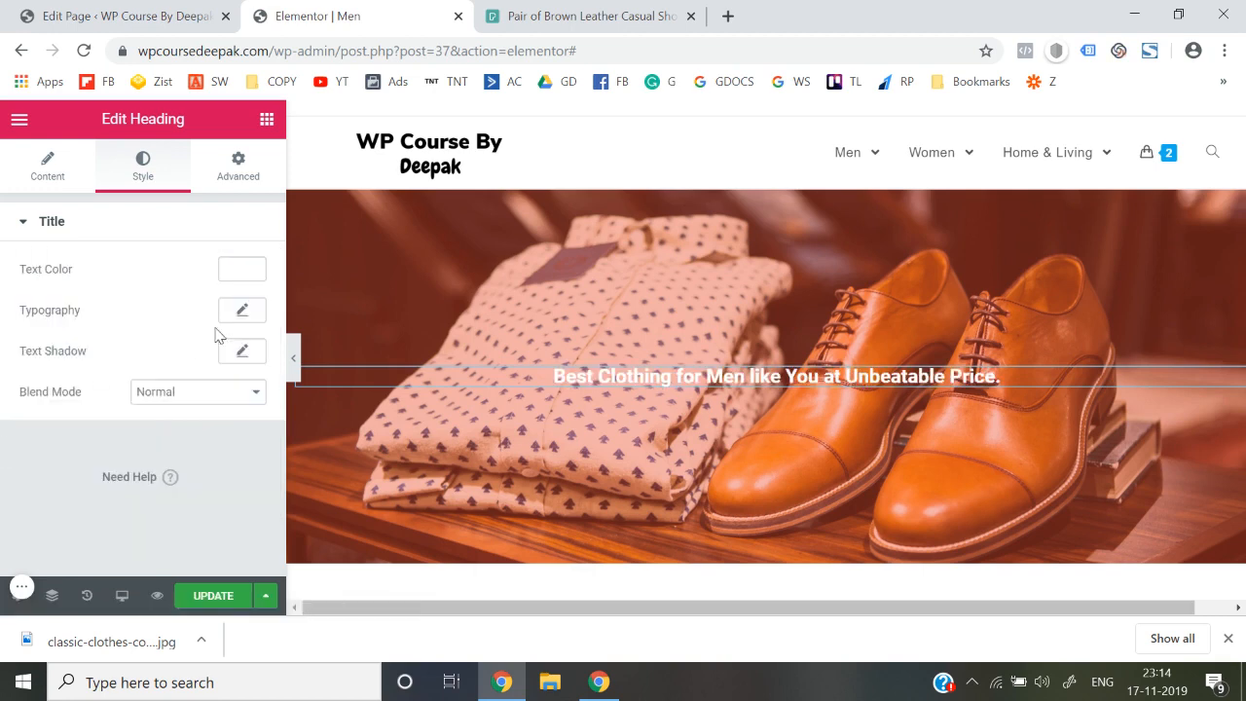
Set the banner heading's typography to the Nunito font at 53 px and preview it across the full page width.
click(243, 311)
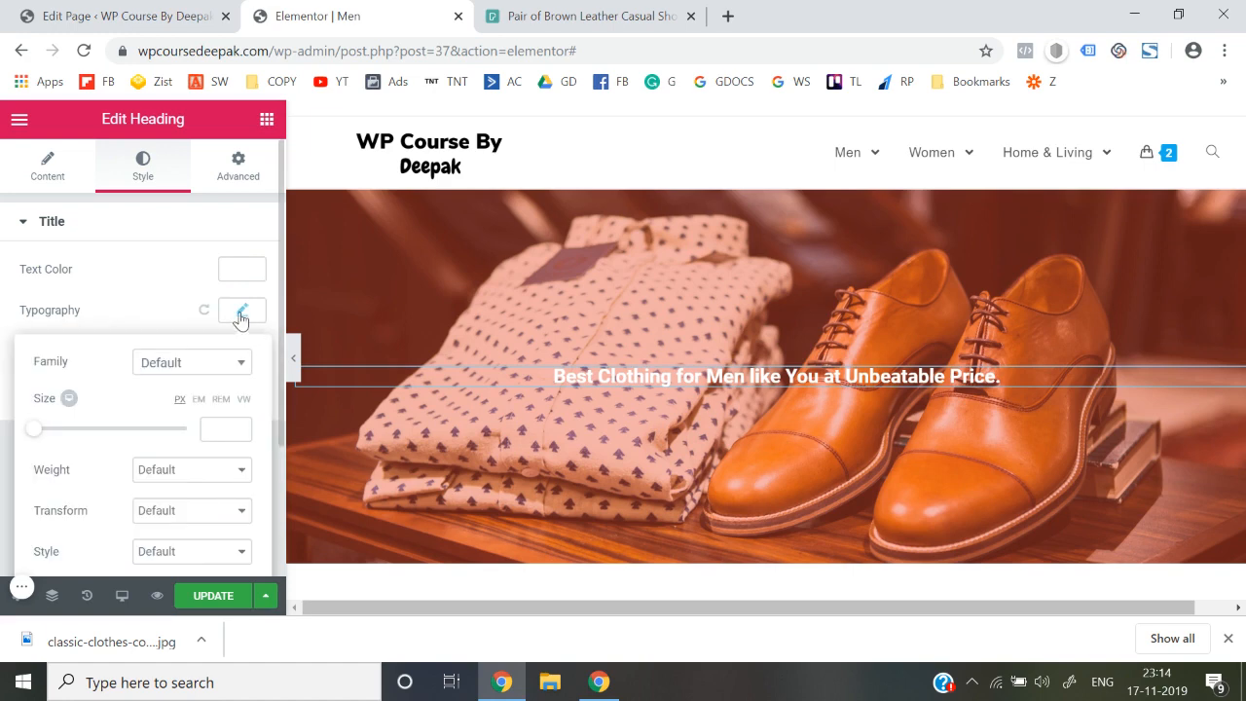
click(216, 371)
text(nuni)
key(Return)
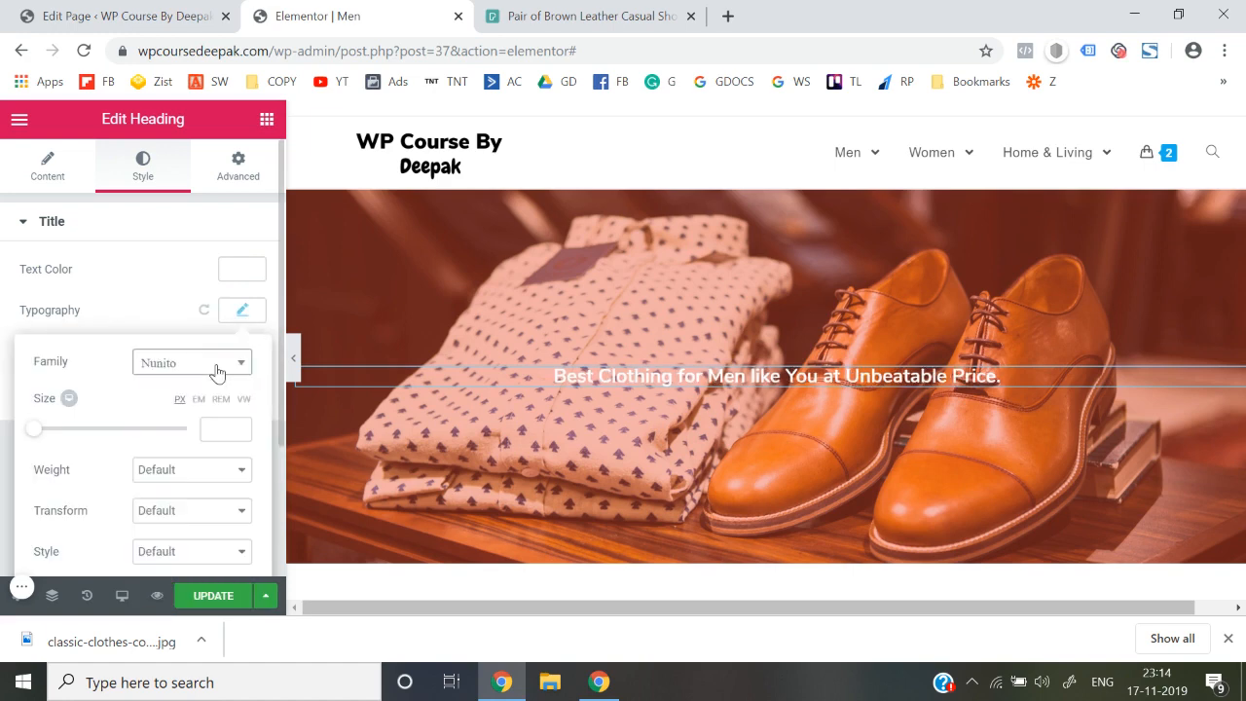
drag(36, 431, 78, 443)
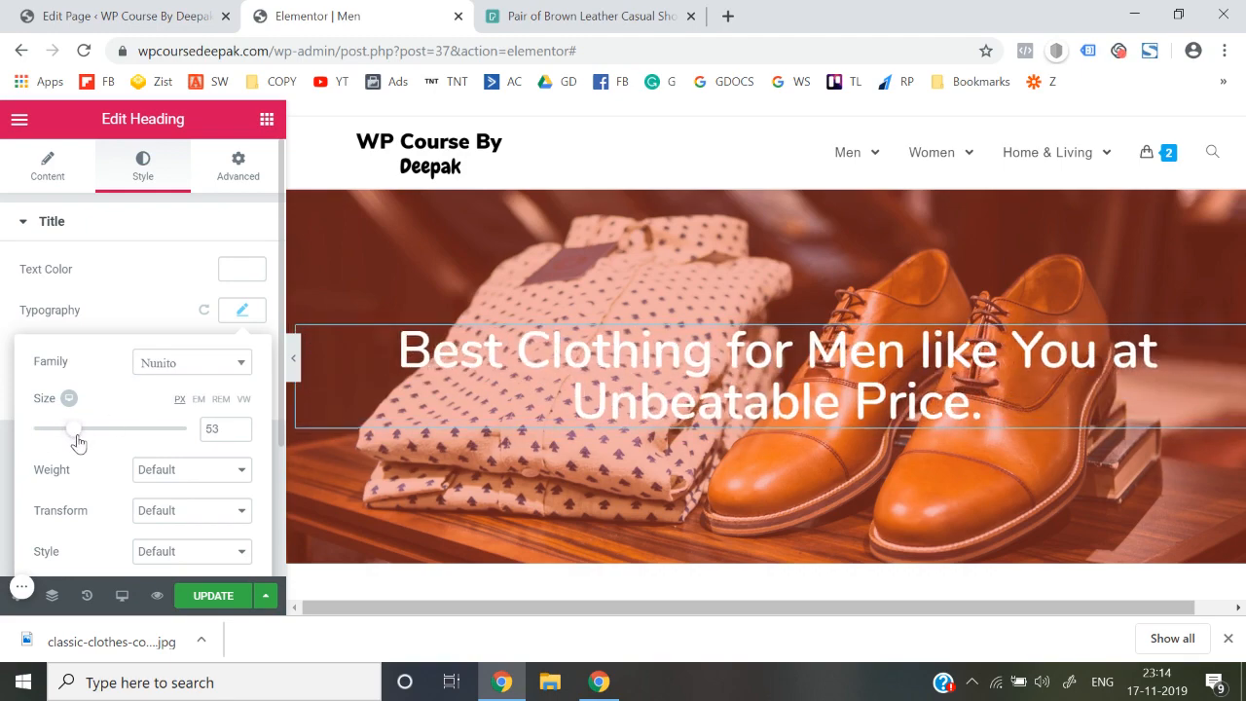
click(296, 365)
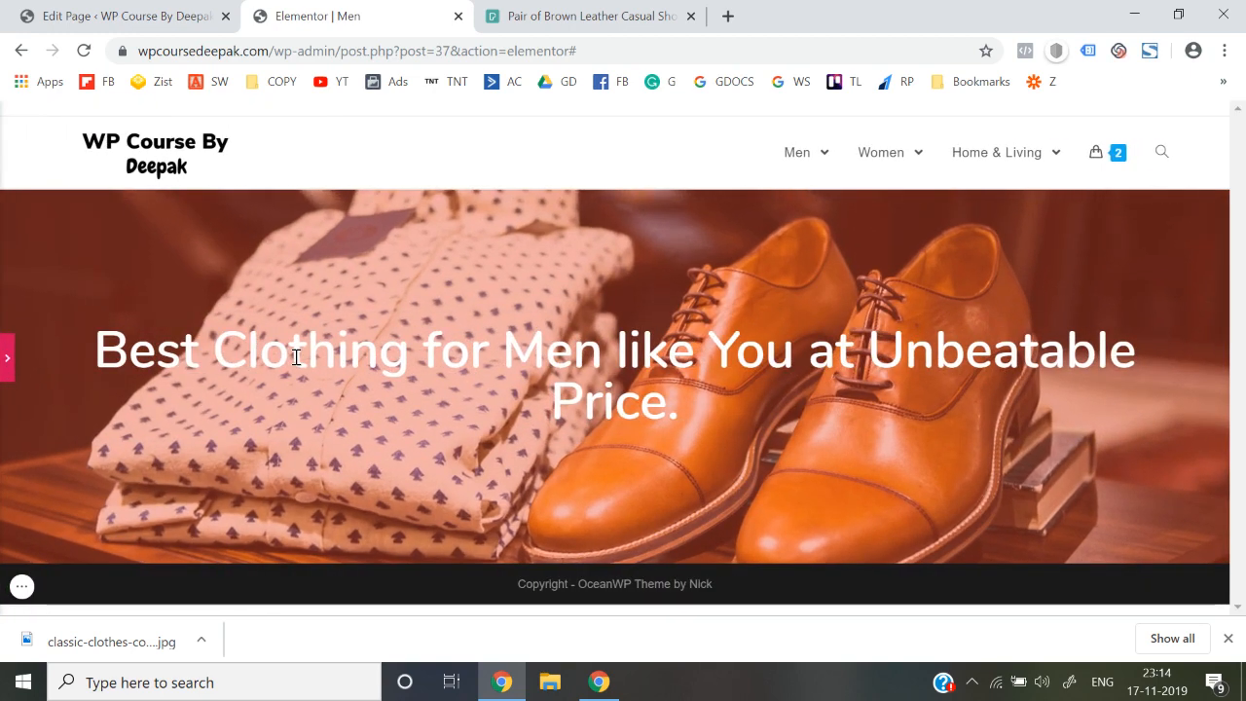
click(5, 356)
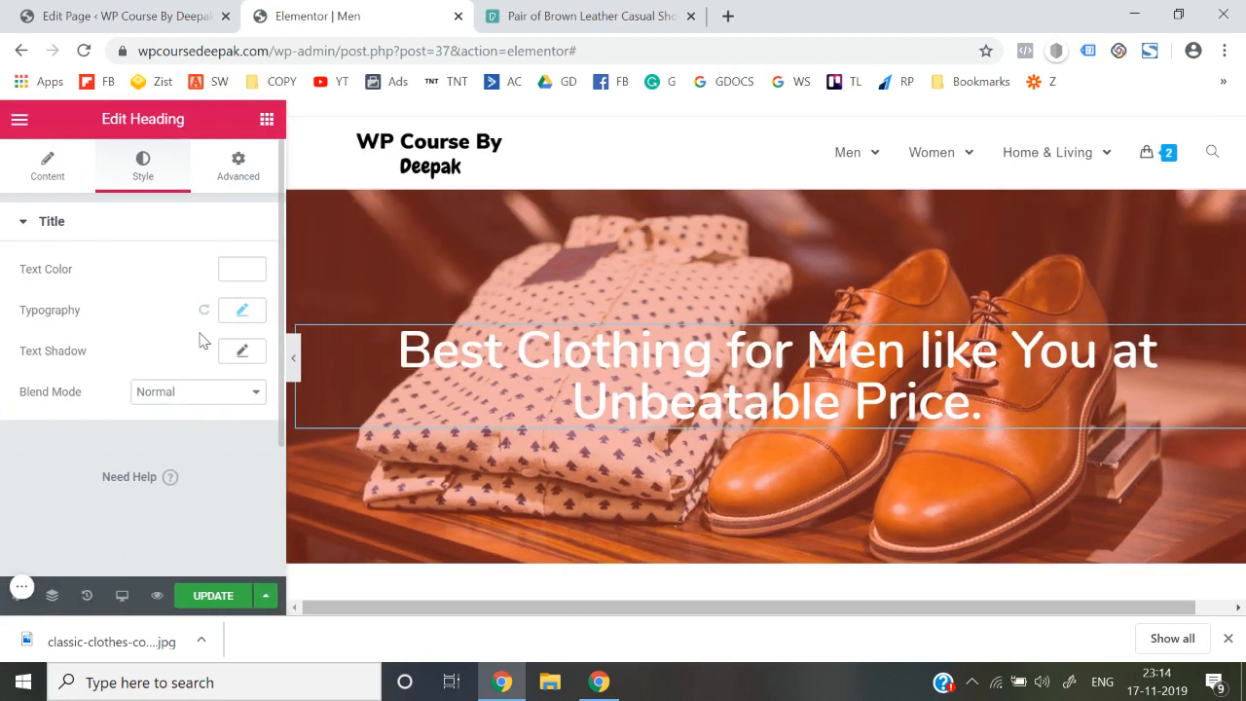
Reduce the banner heading's font size to 34 px and preview it across the full page width.
click(246, 312)
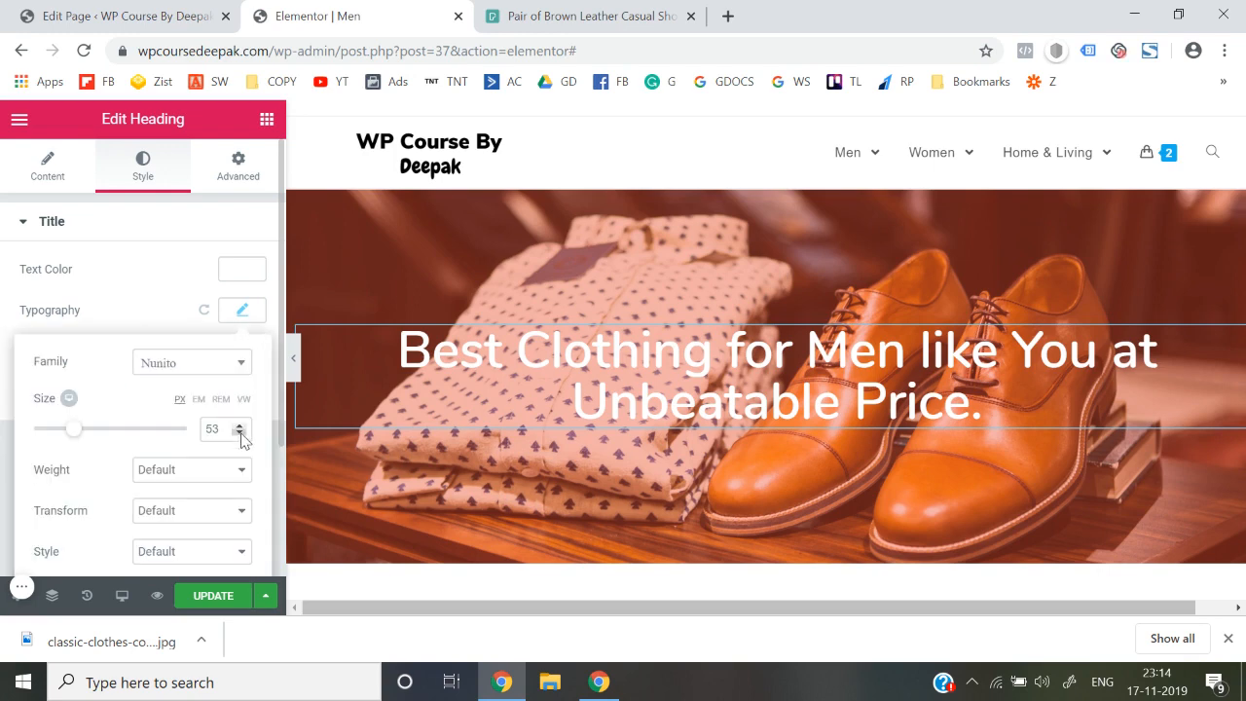
drag(241, 435, 241, 435)
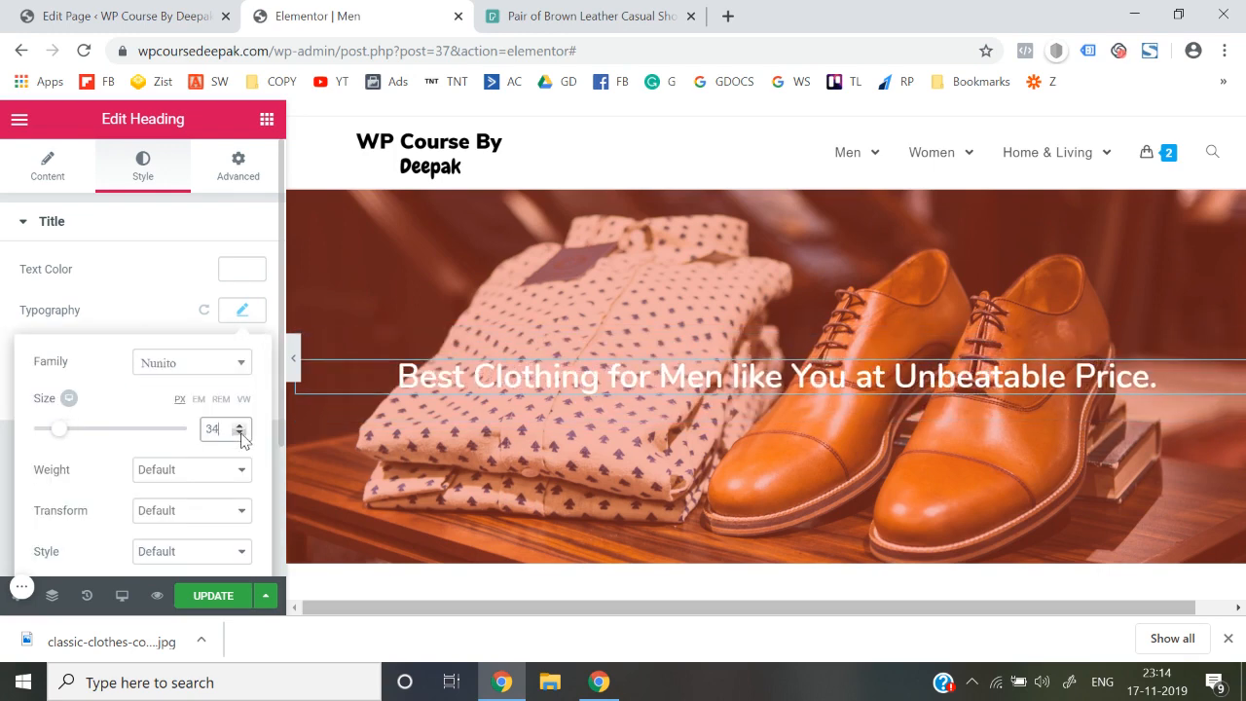
click(189, 209)
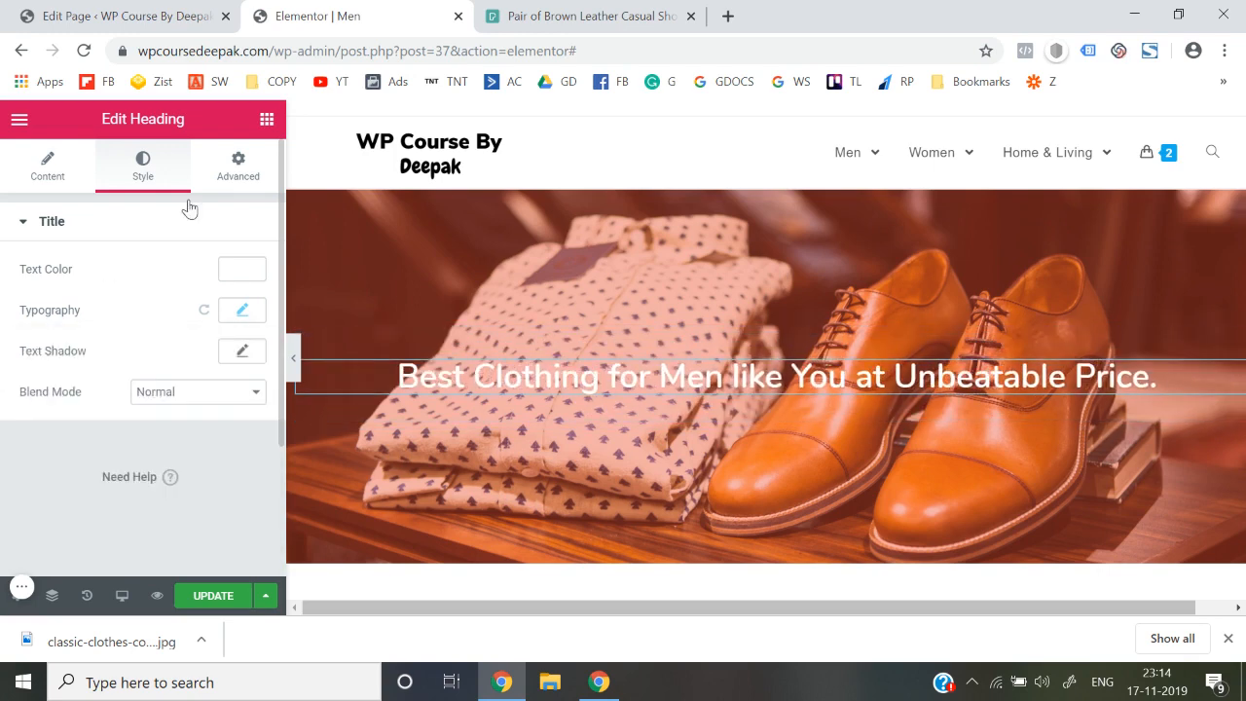
click(267, 123)
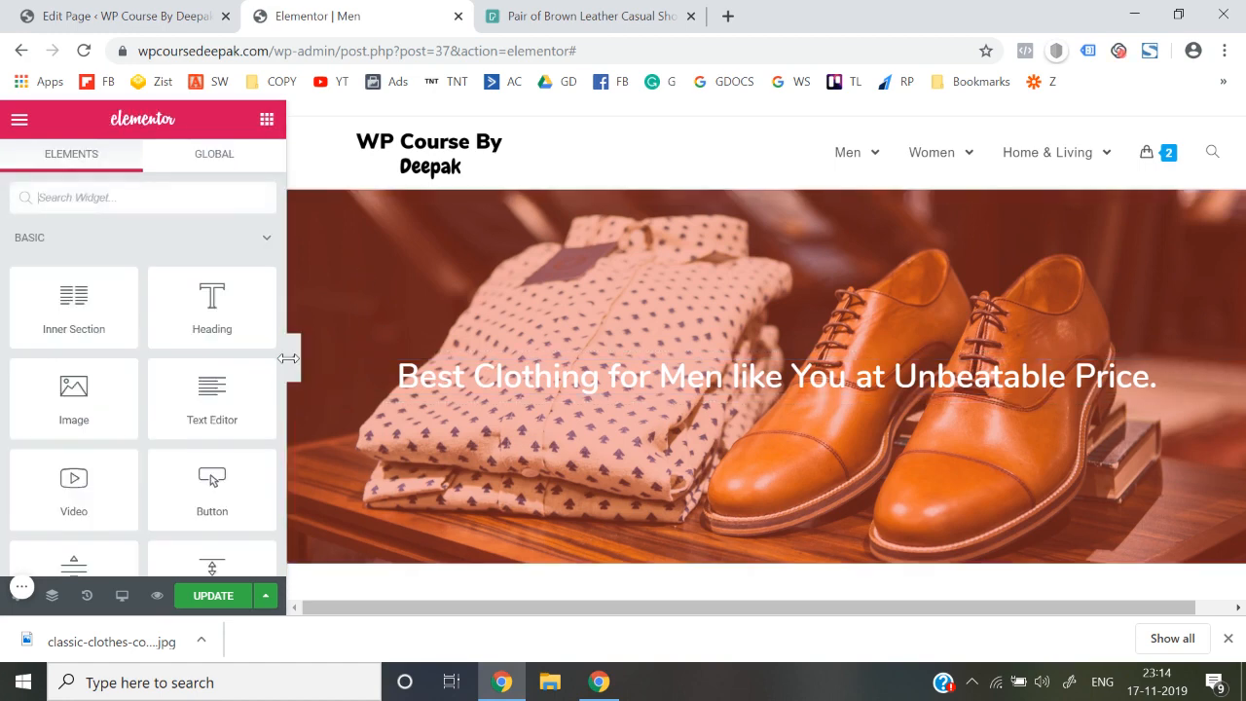
click(294, 358)
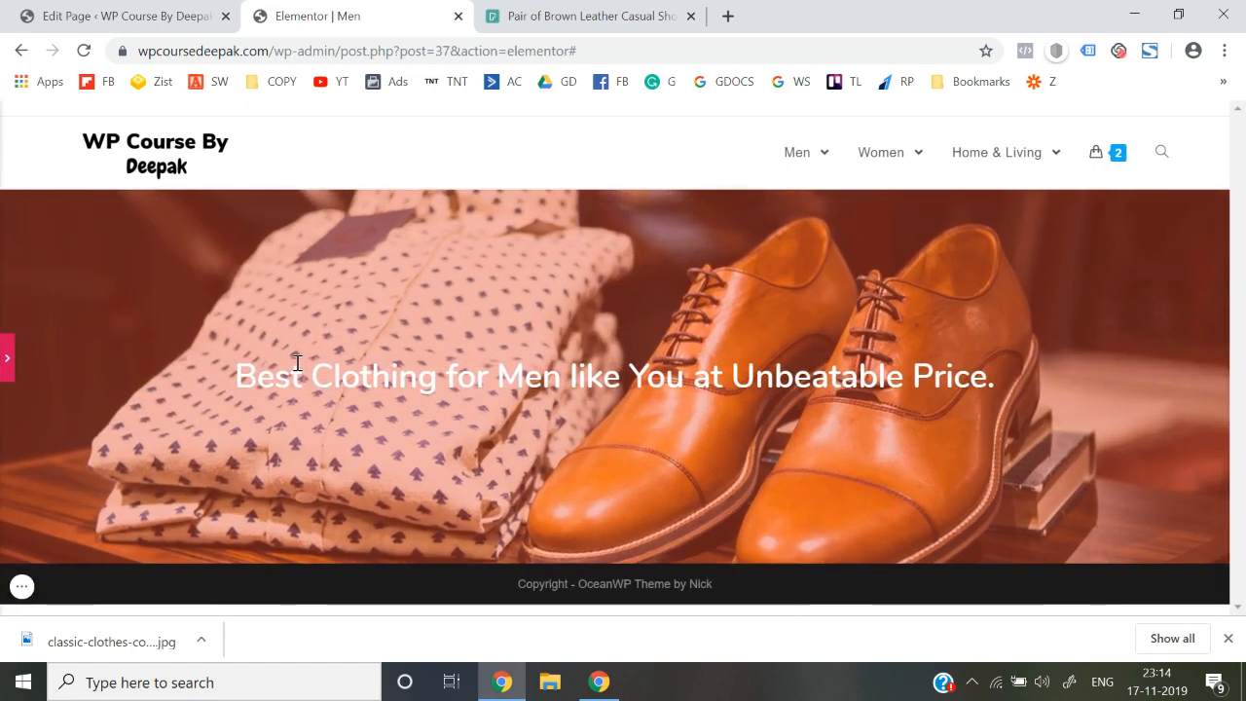
click(5, 360)
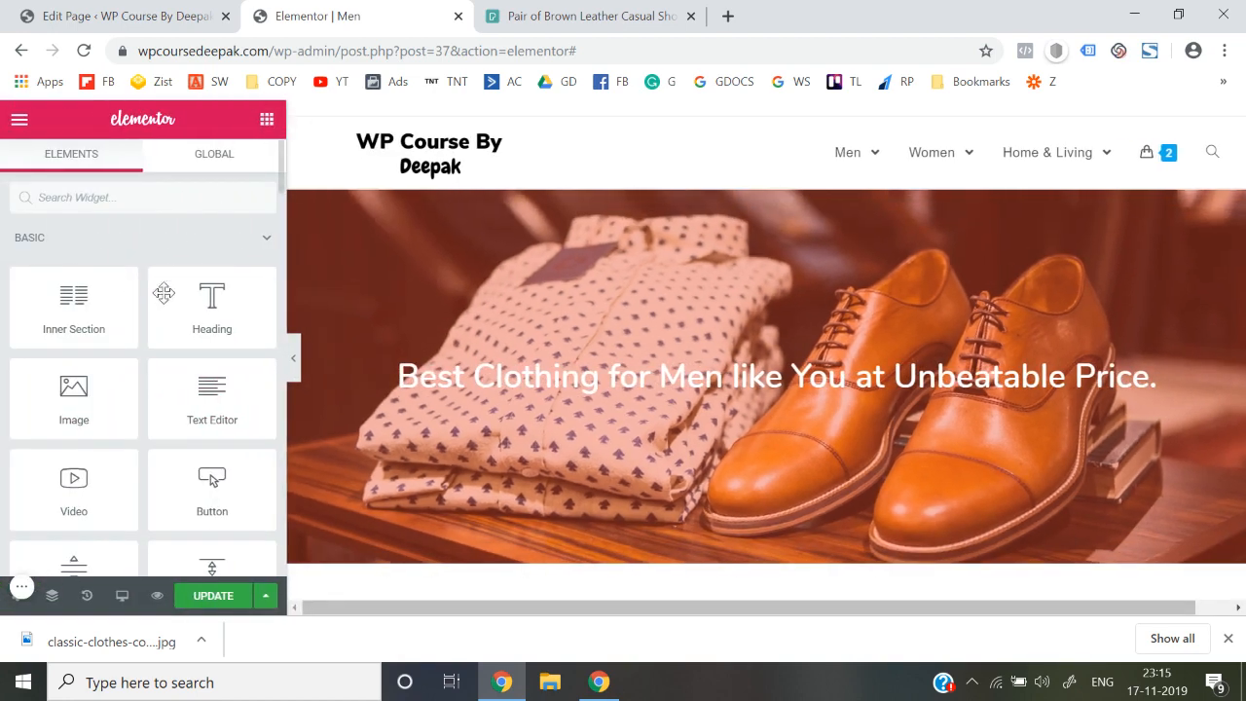
Find the Button widget and place it directly below the heading in the banner.
click(127, 206)
text(bu)
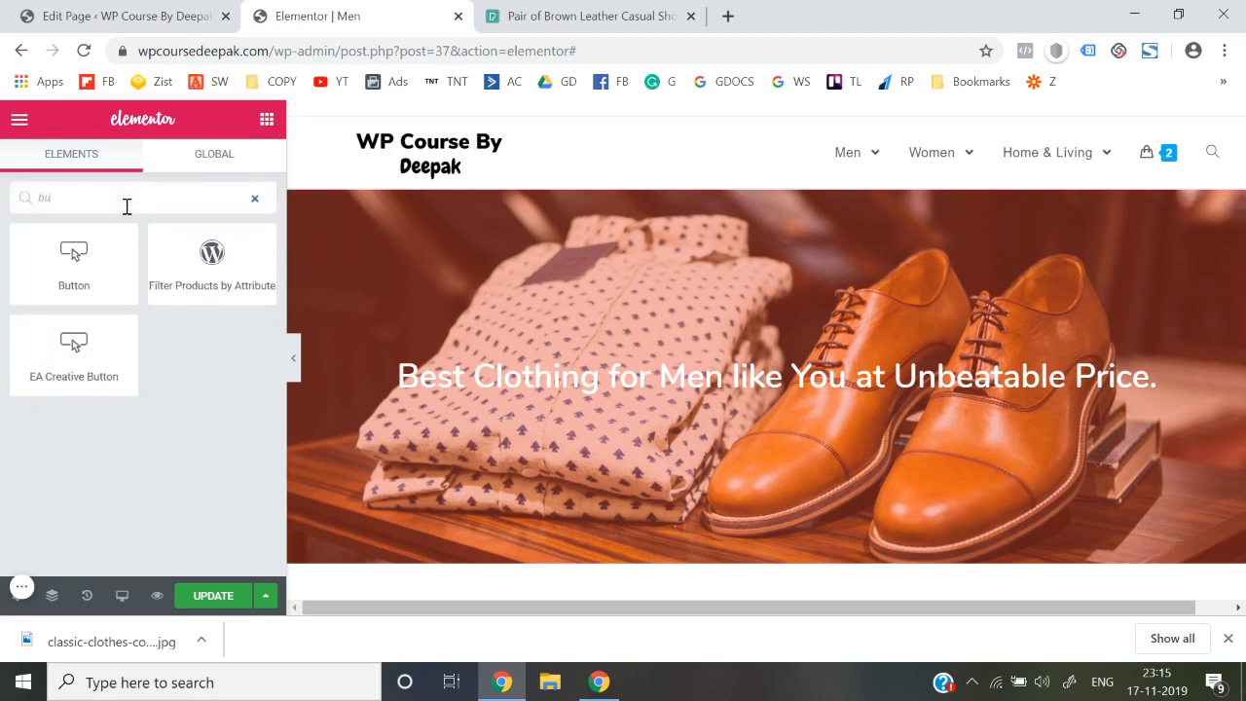
drag(73, 255, 751, 394)
click(177, 359)
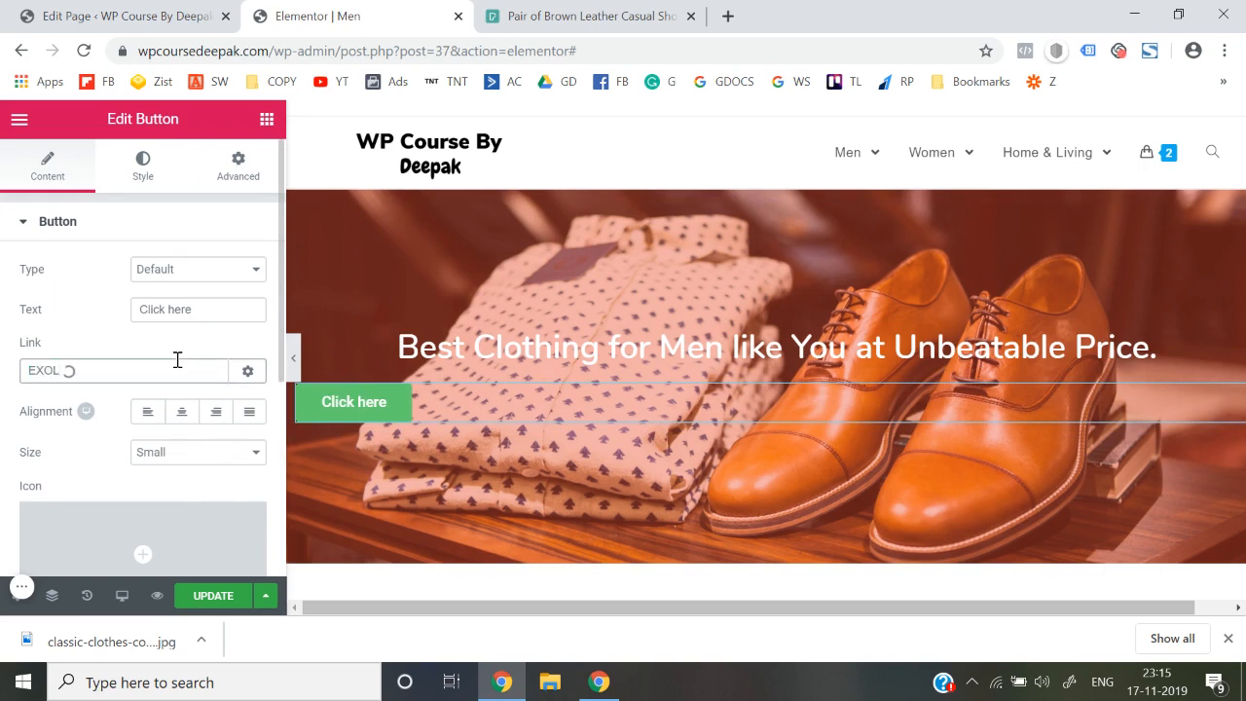
key(BackSpace)
key(BackSpace)
key(BackSpace)
key(BackSpace)
Change the banner button's text to "Explore Products".
click(195, 308)
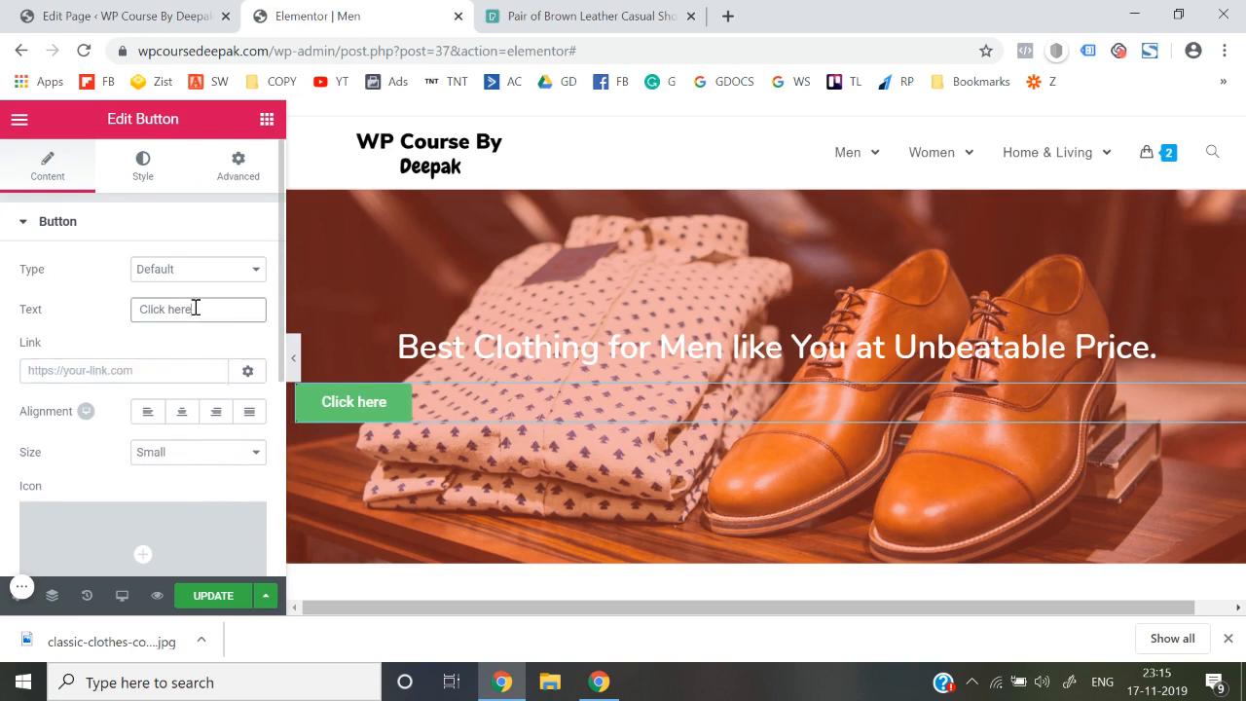
triple_click(196, 308)
text(Exp)
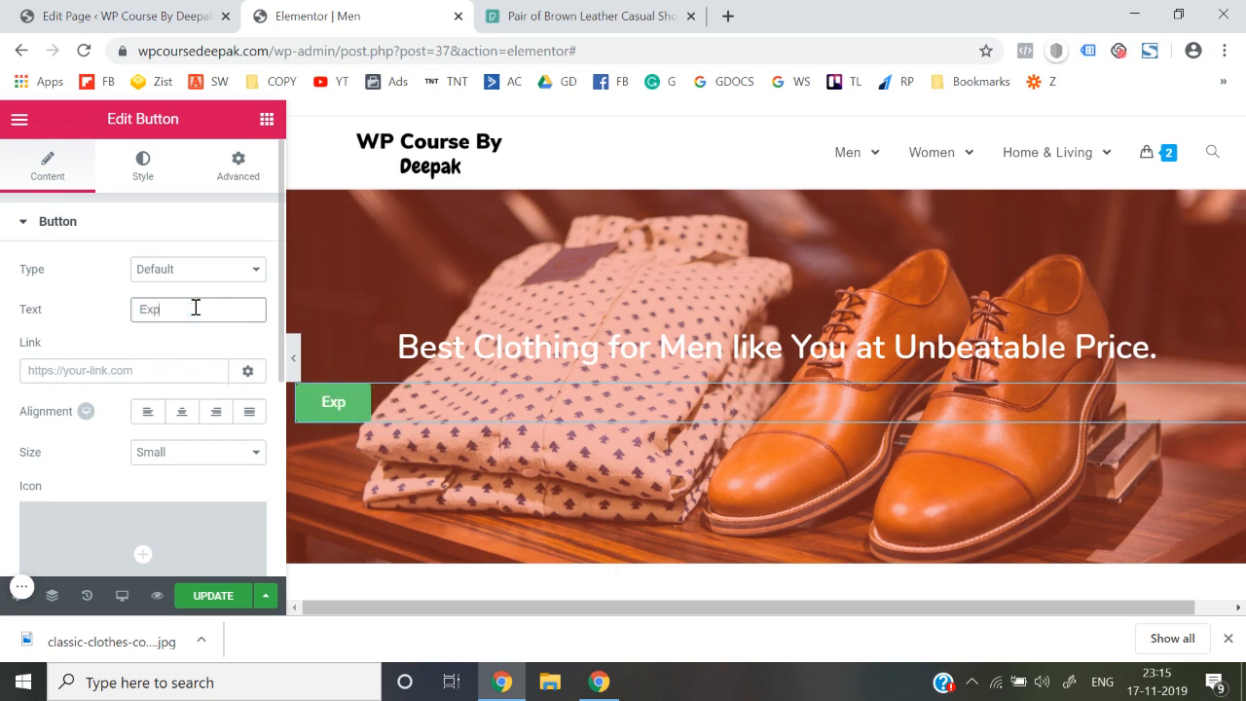
text(lore Prod)
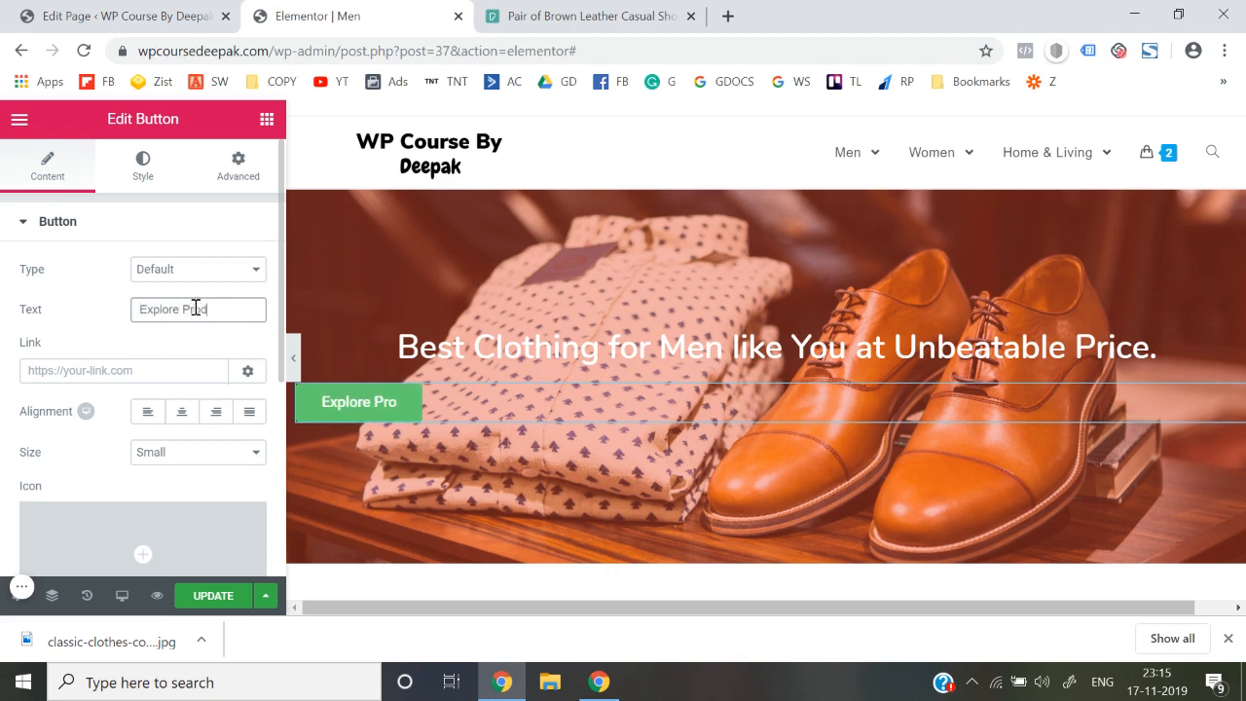
text(ucts)
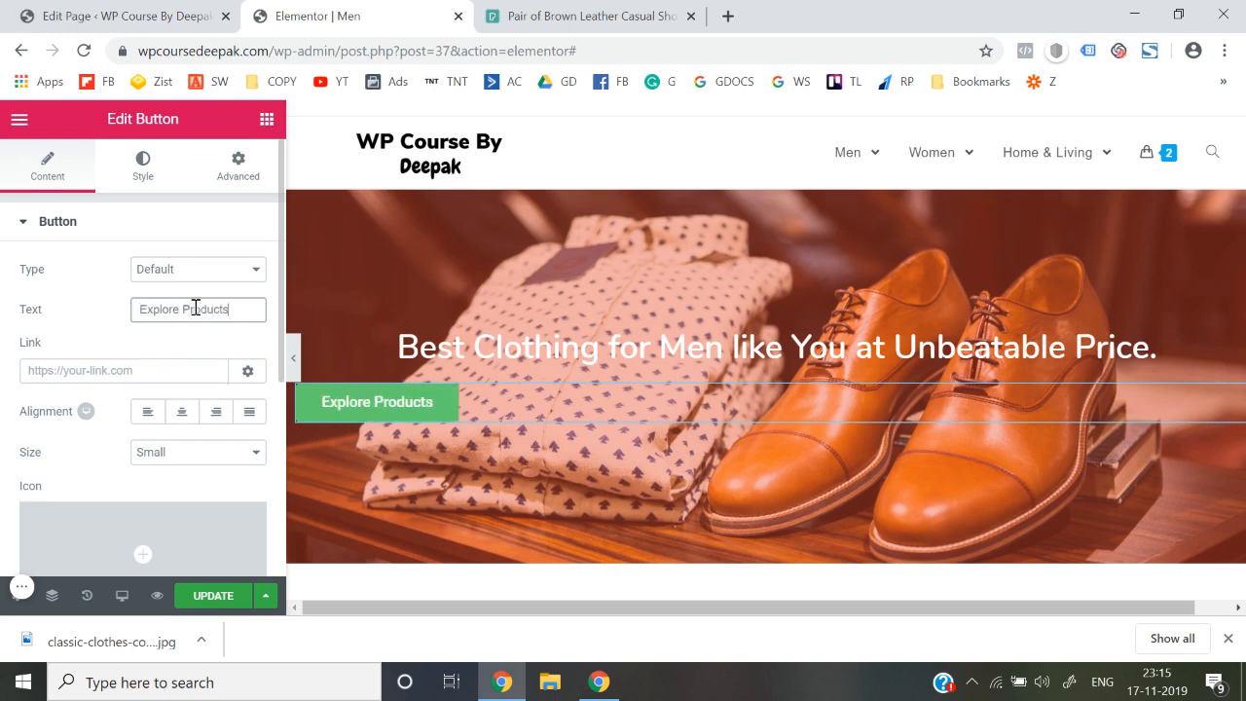
Center-align the button, update the page and preview the banner across the full page width.
click(182, 411)
click(207, 596)
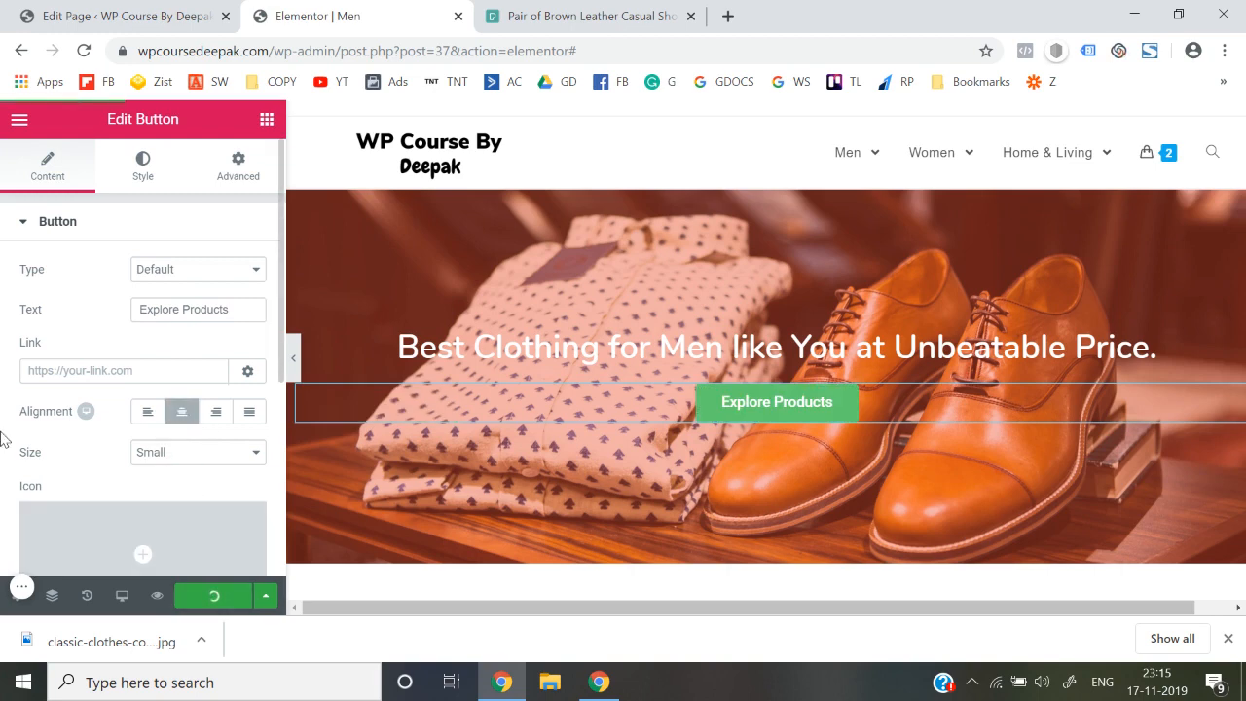
click(293, 360)
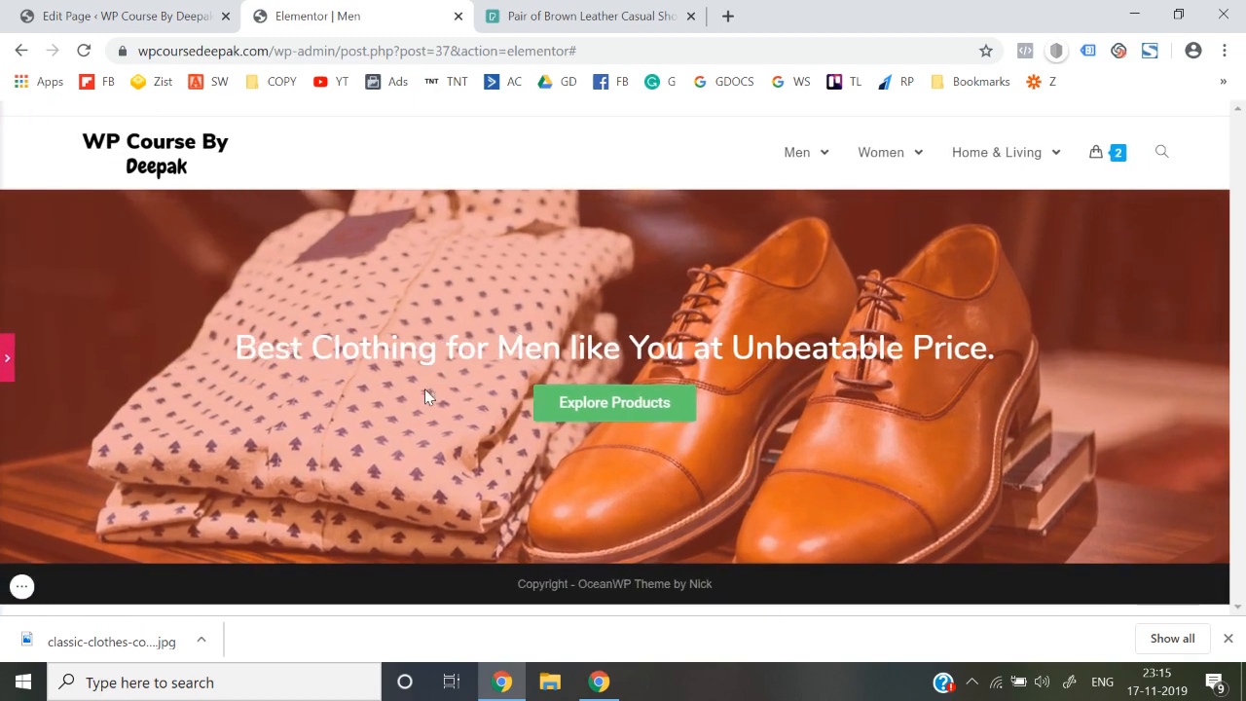
click(7, 358)
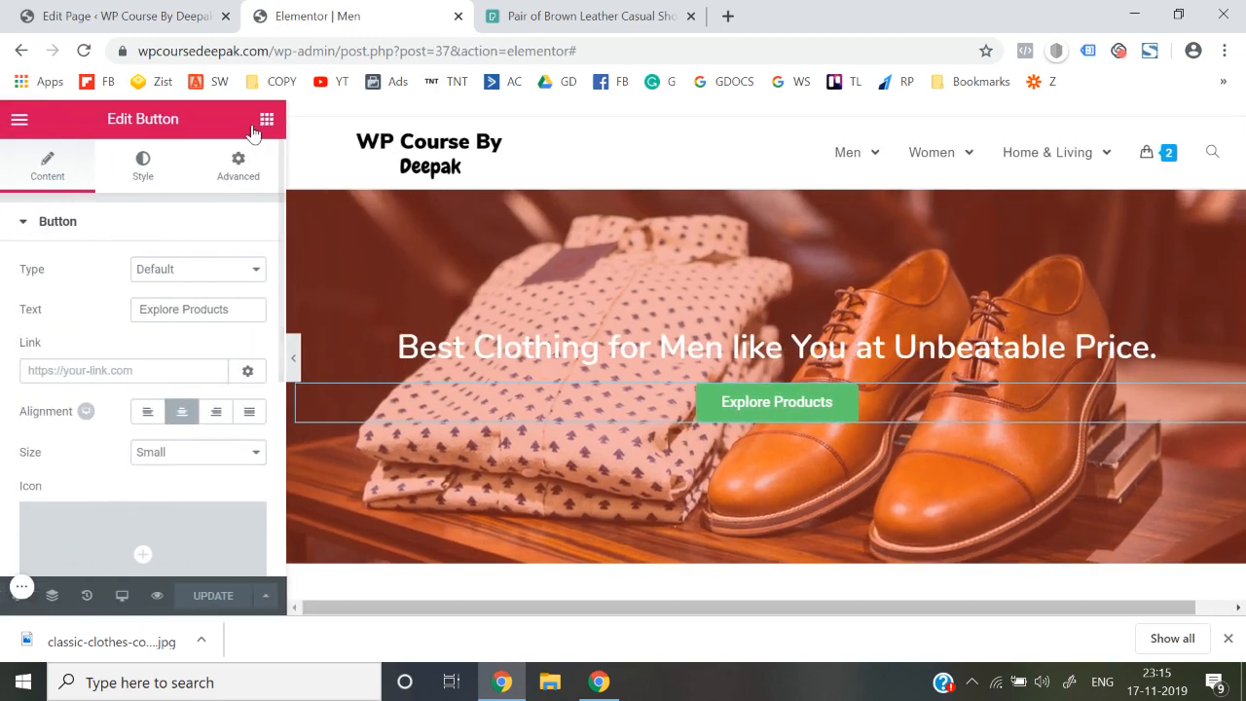
Find the Spacer widget and add it to the empty area below the banner section.
click(266, 119)
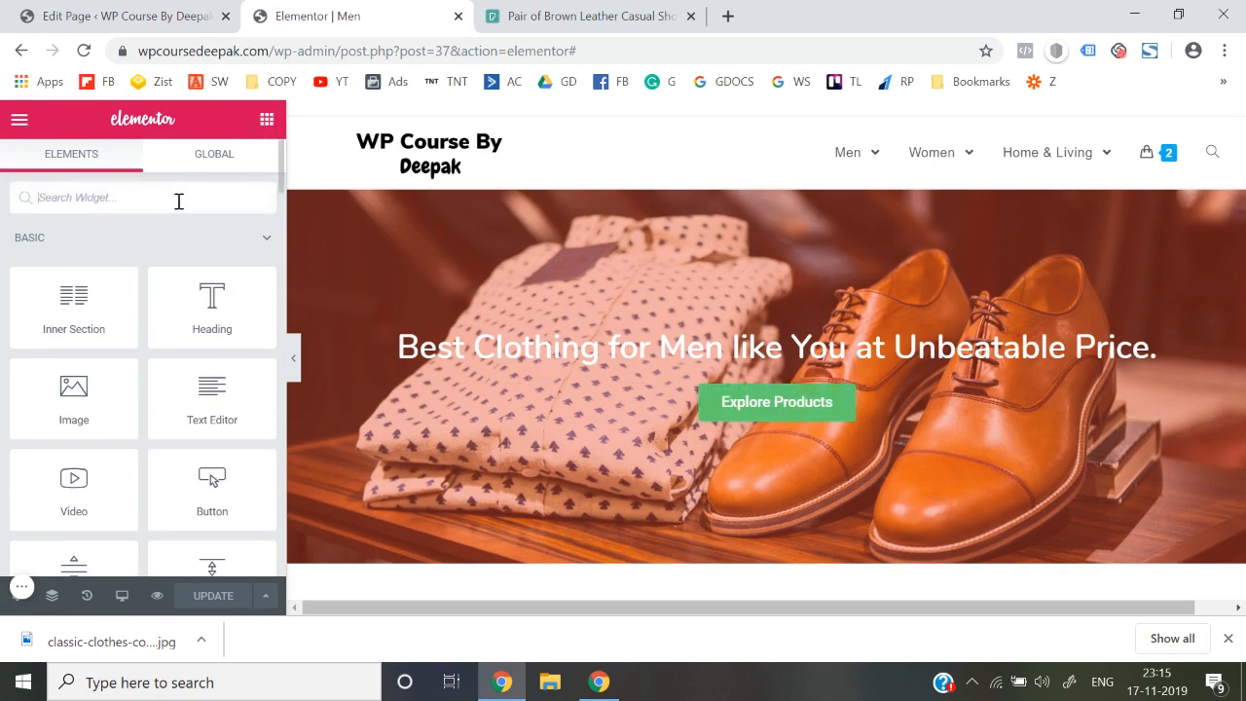
scroll(638, 395, down, 1)
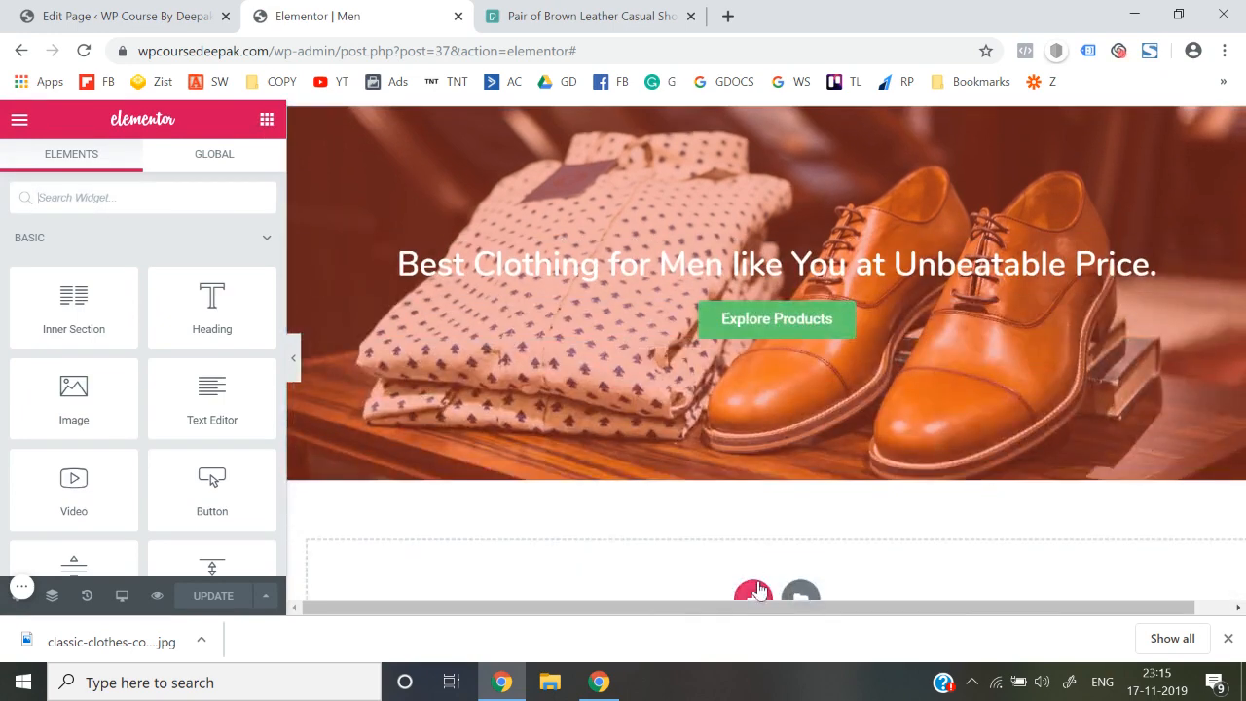
scroll(732, 498, down, 1)
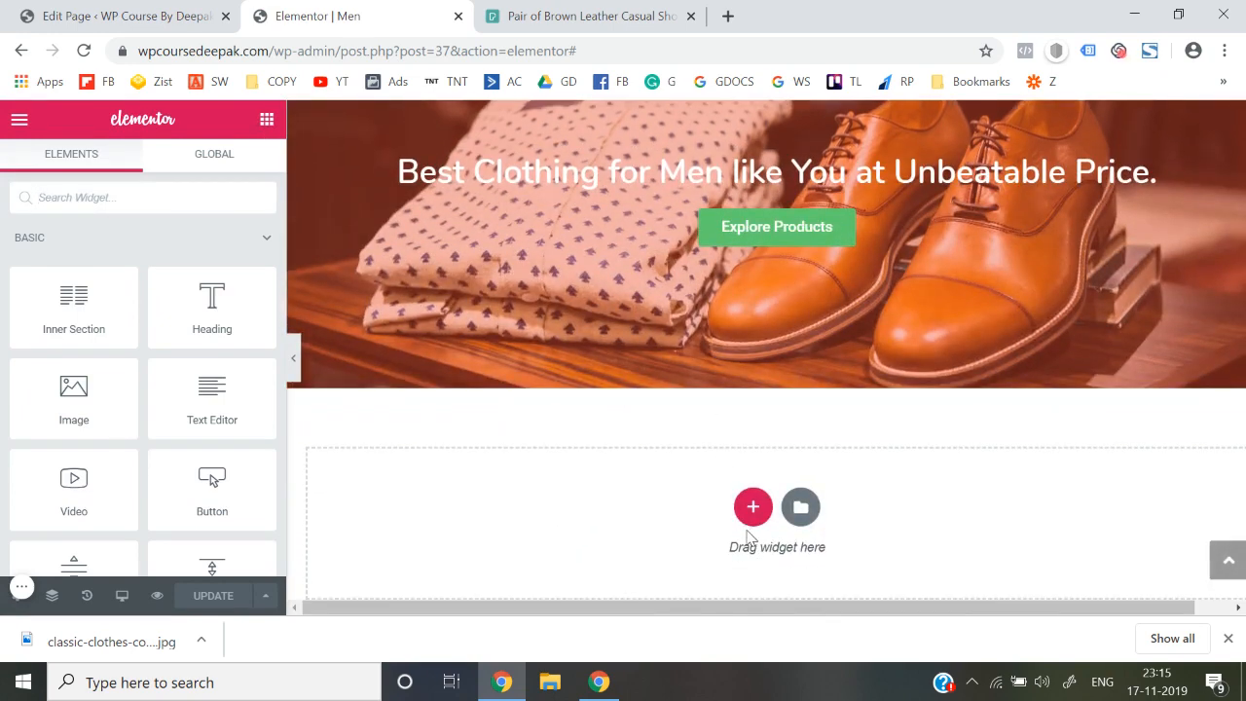
click(73, 197)
text(spa)
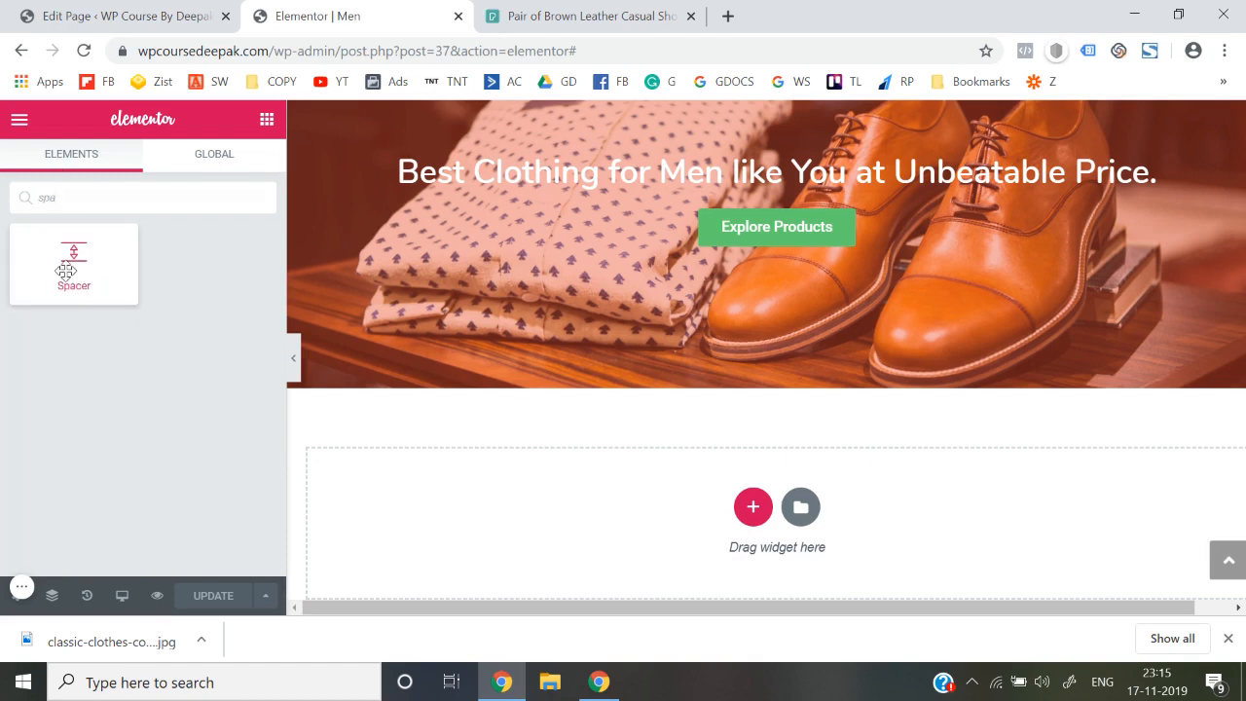
drag(65, 271, 748, 507)
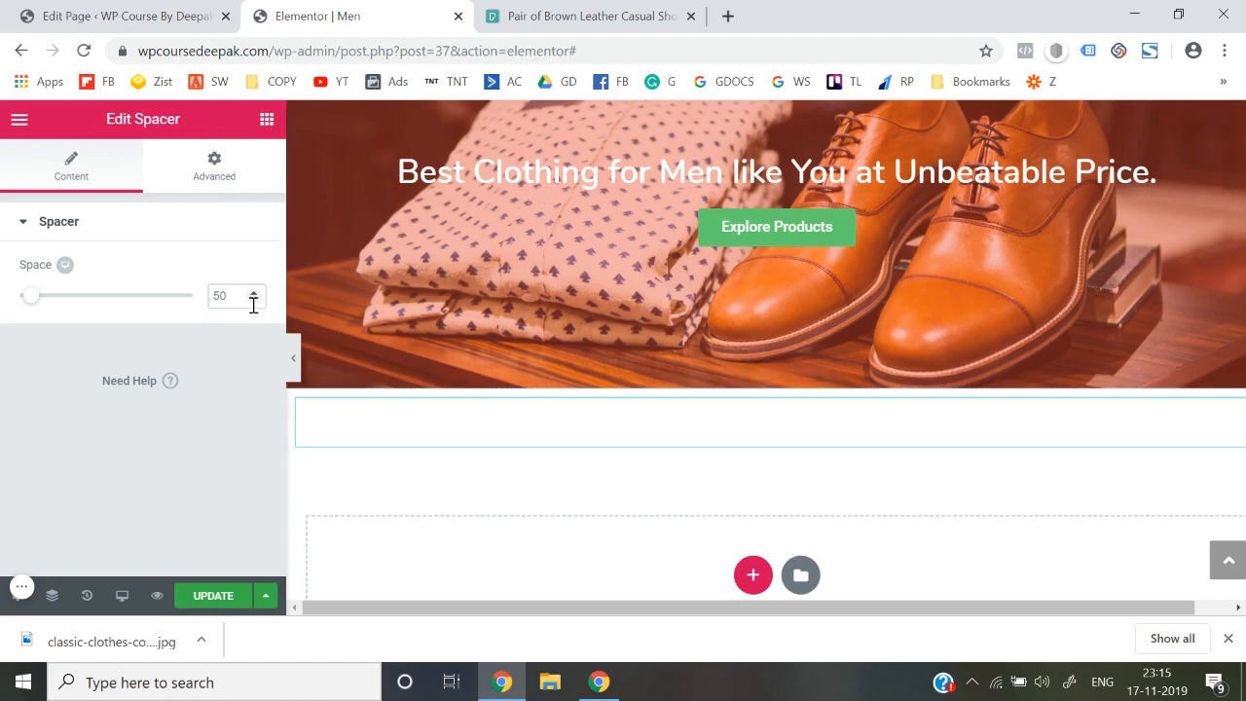
Set the spacer's height to 30 and add a two-column section below it.
drag(254, 300, 254, 297)
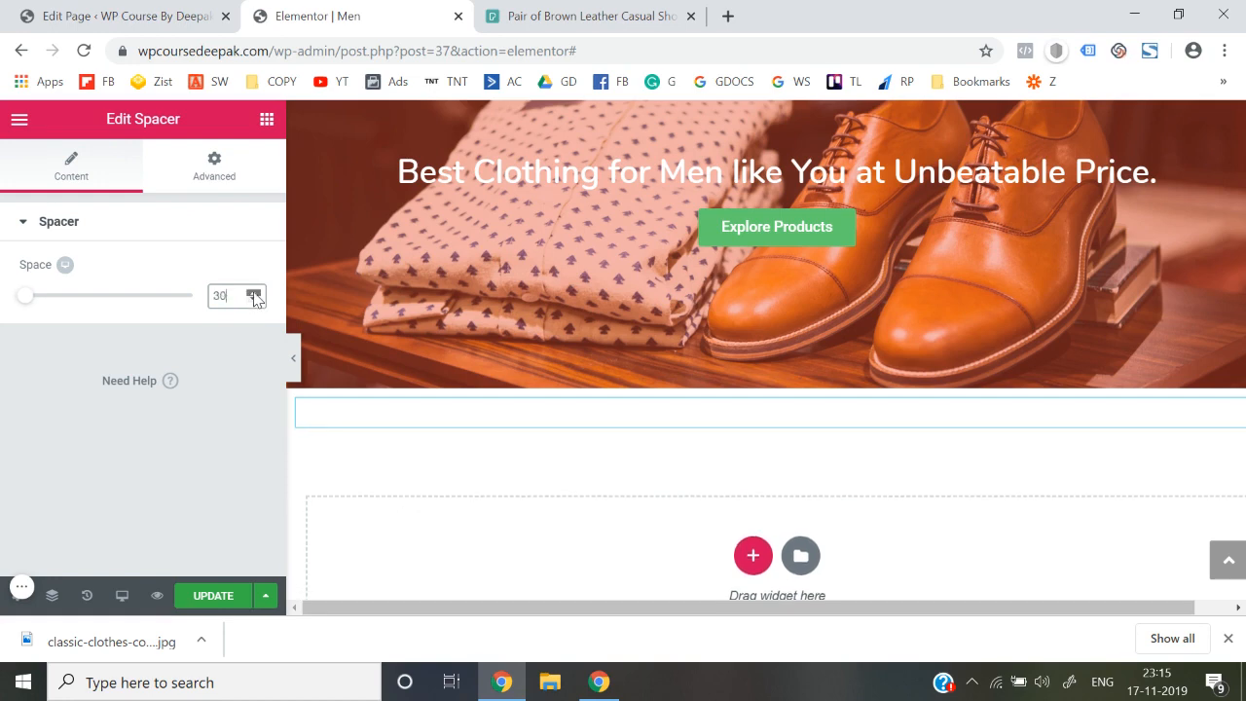
click(266, 120)
scroll(676, 475, down, 1)
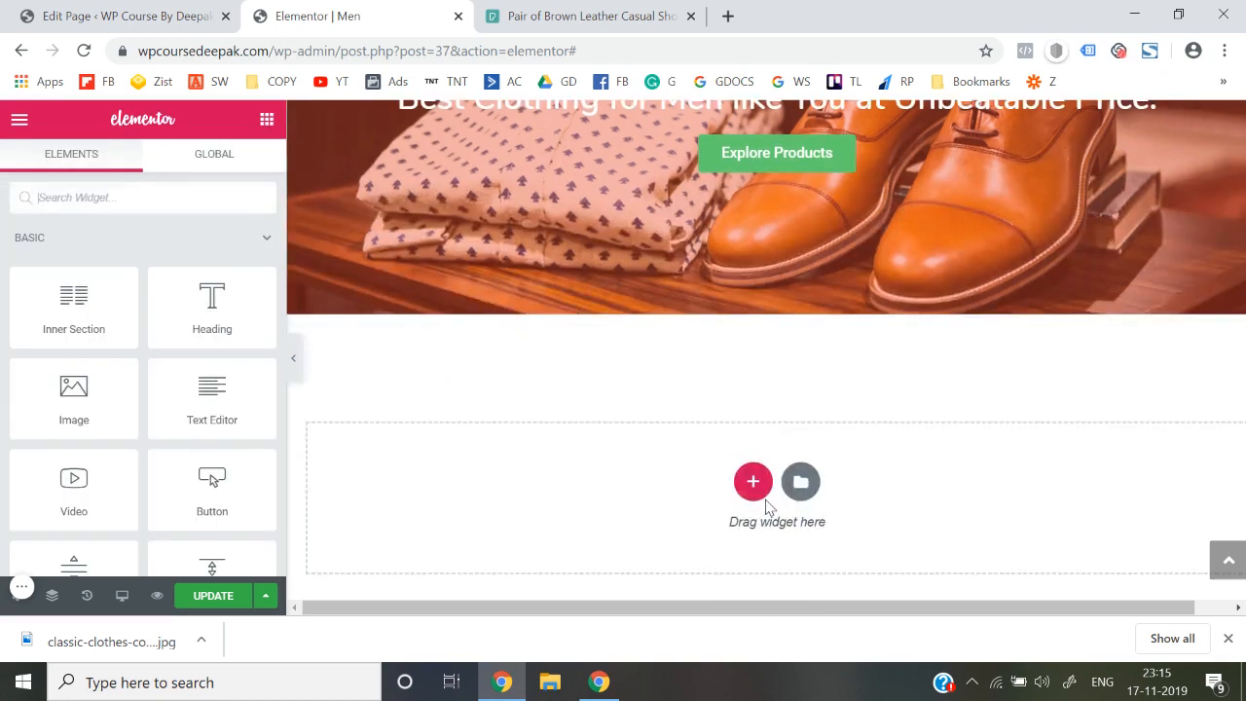
click(752, 479)
scroll(477, 560, down, 1)
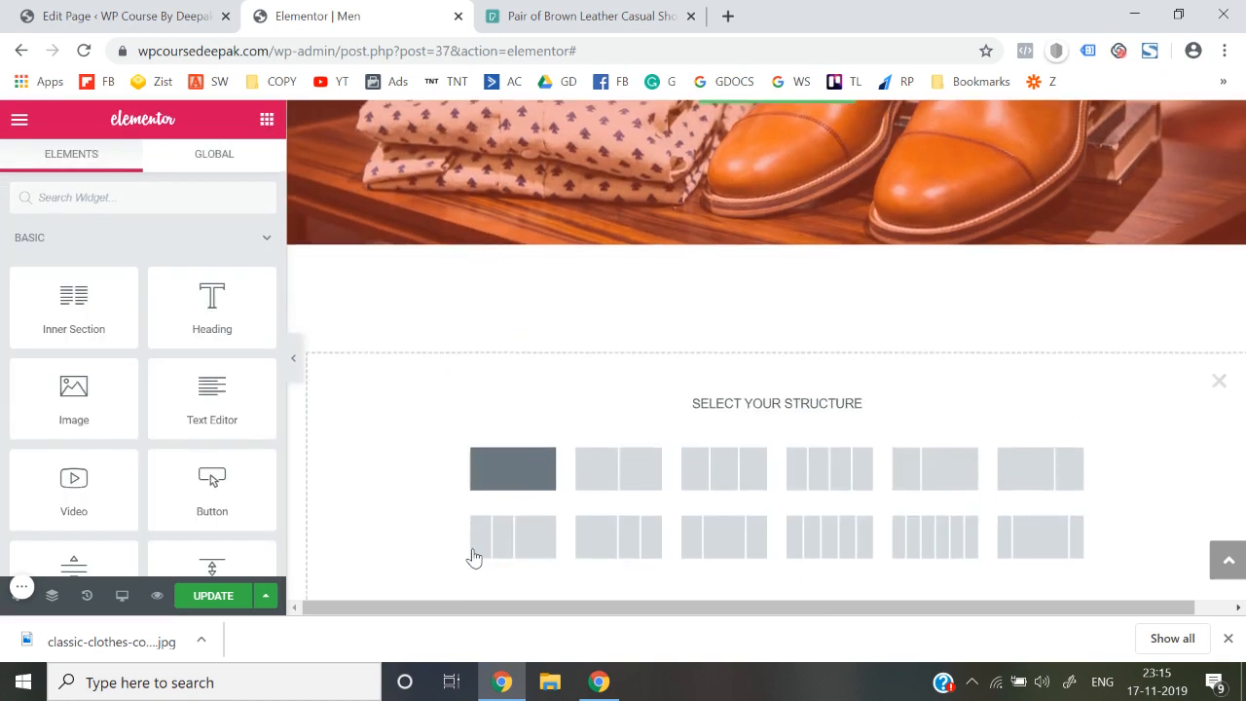
click(601, 479)
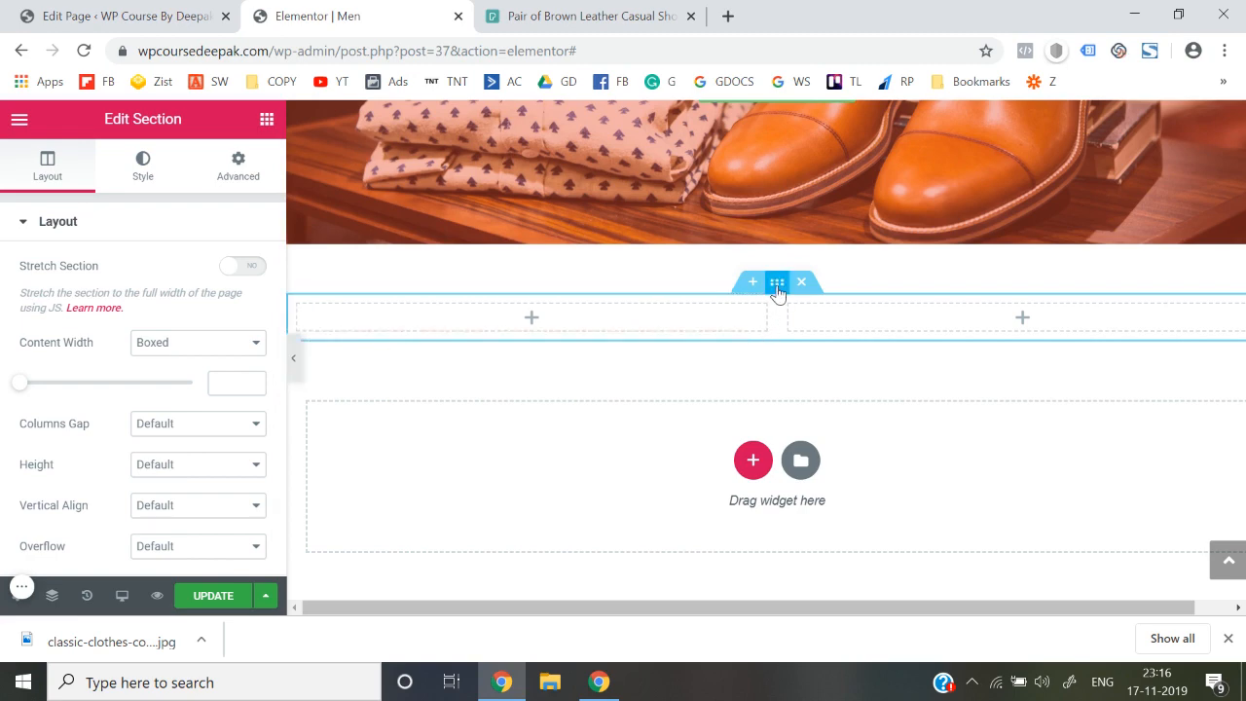
Set the new two-column section's boxed content width to 900.
click(234, 383)
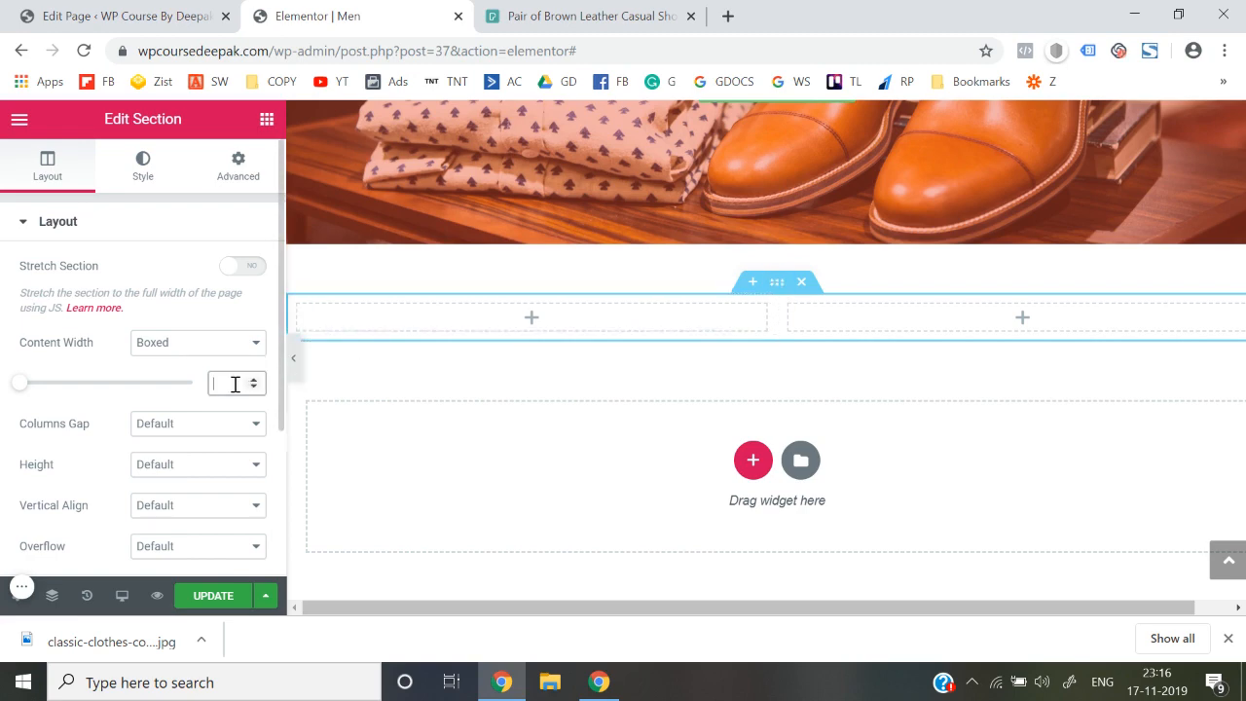
text(900)
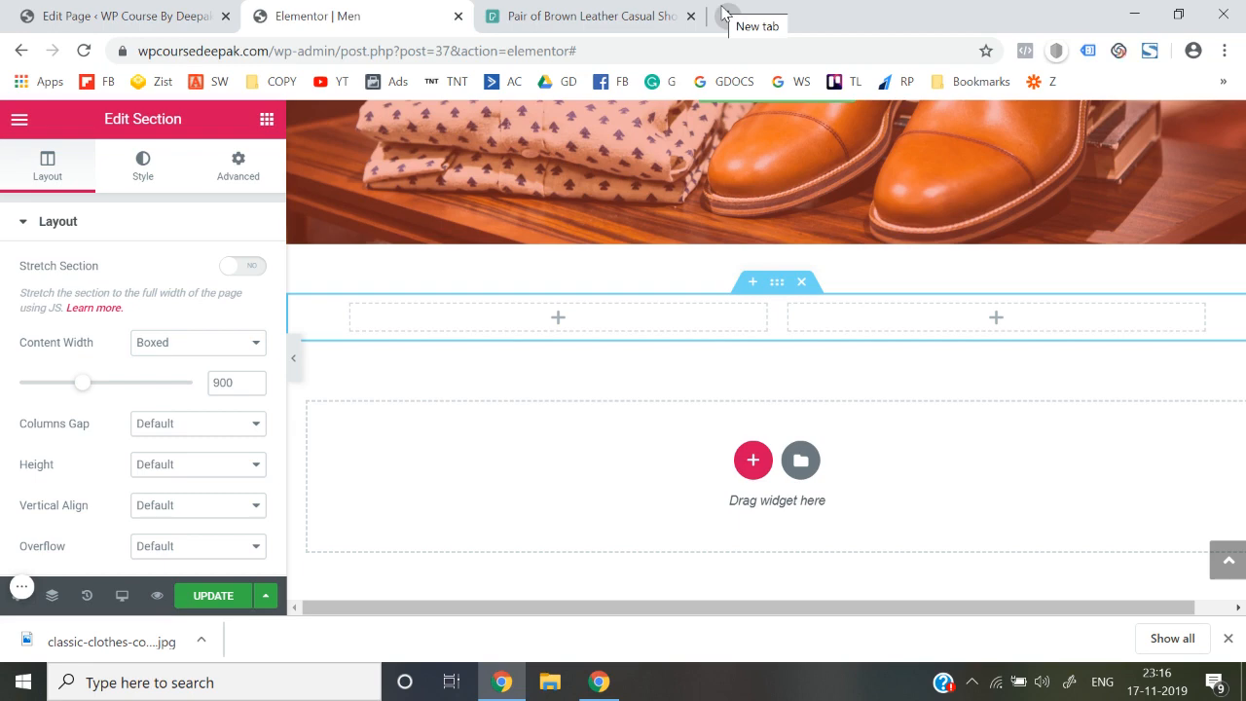
click(267, 122)
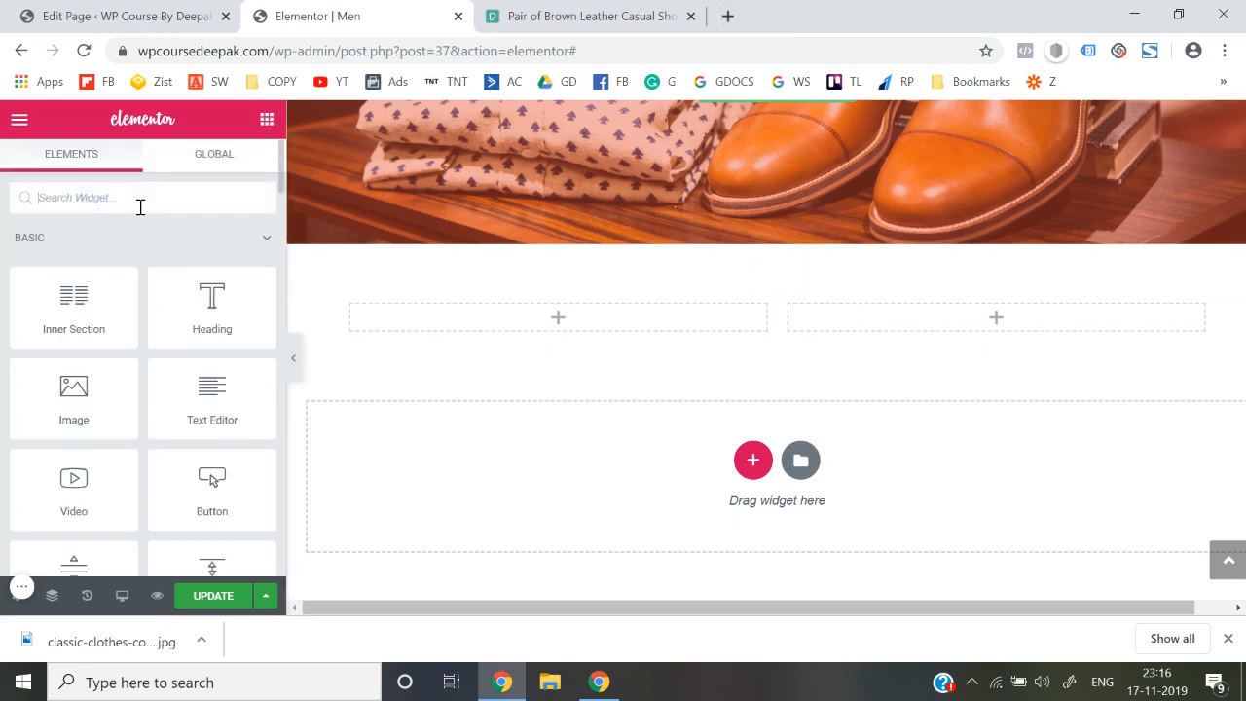
click(633, 15)
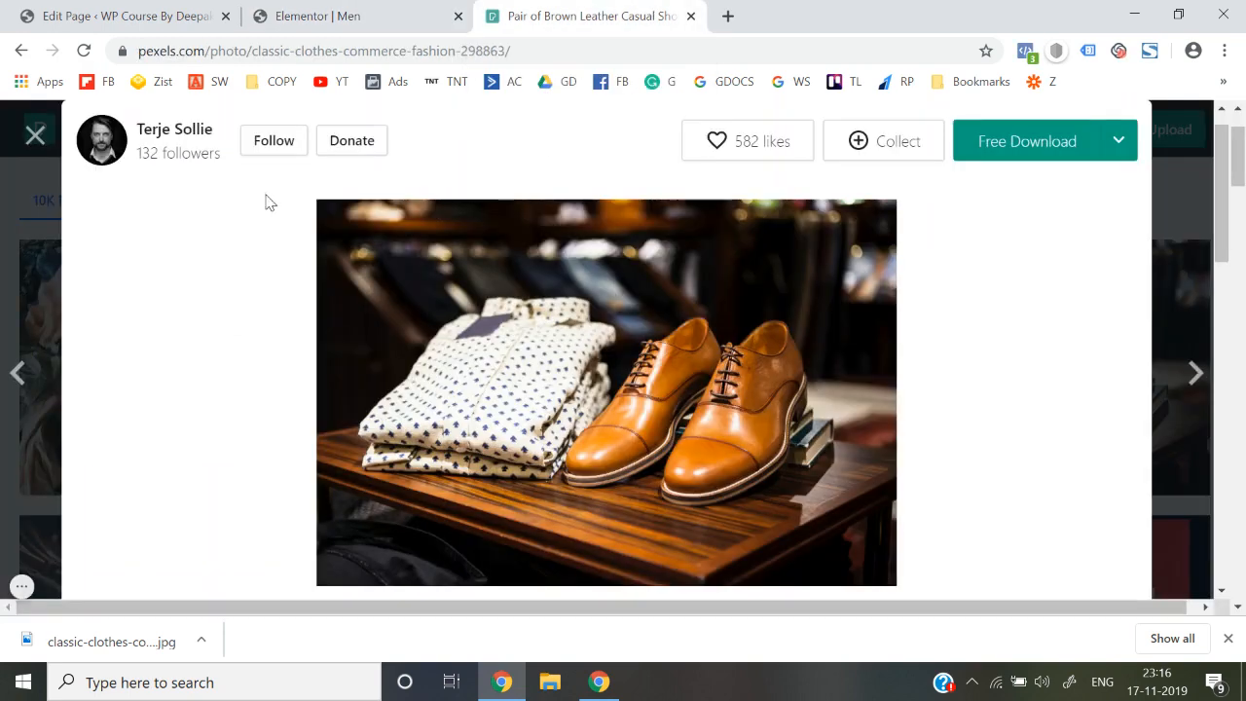
click(35, 135)
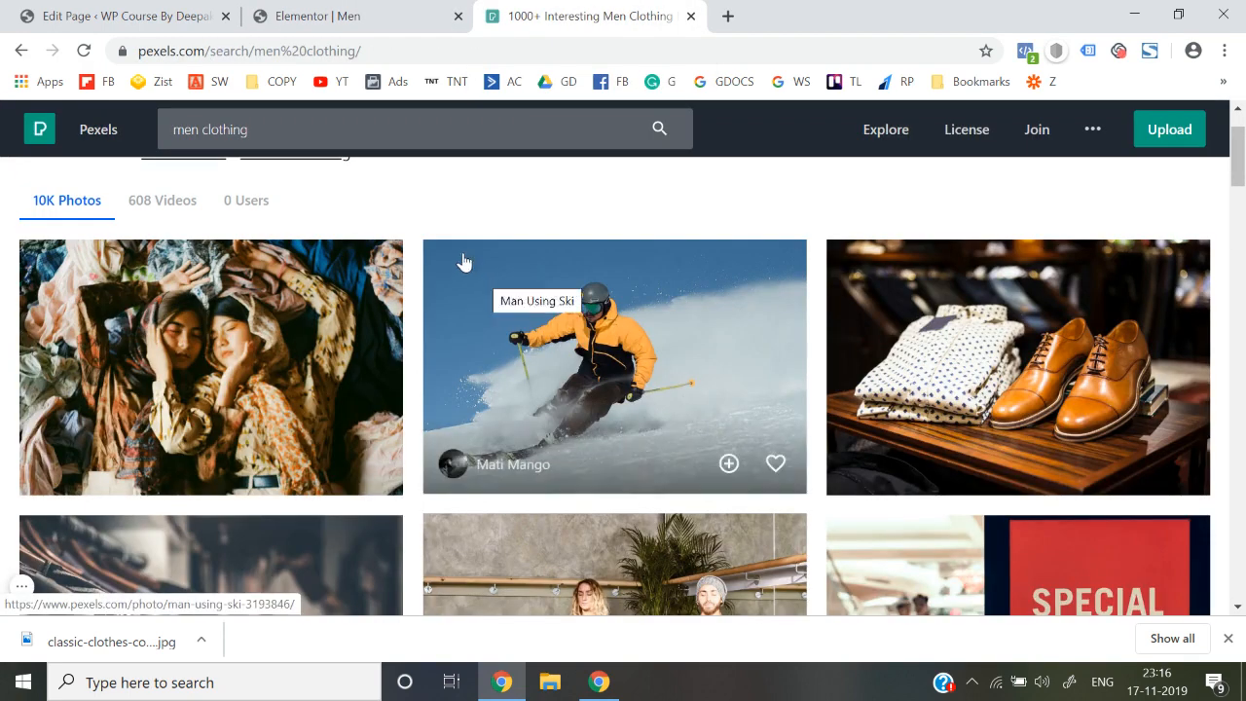
click(78, 14)
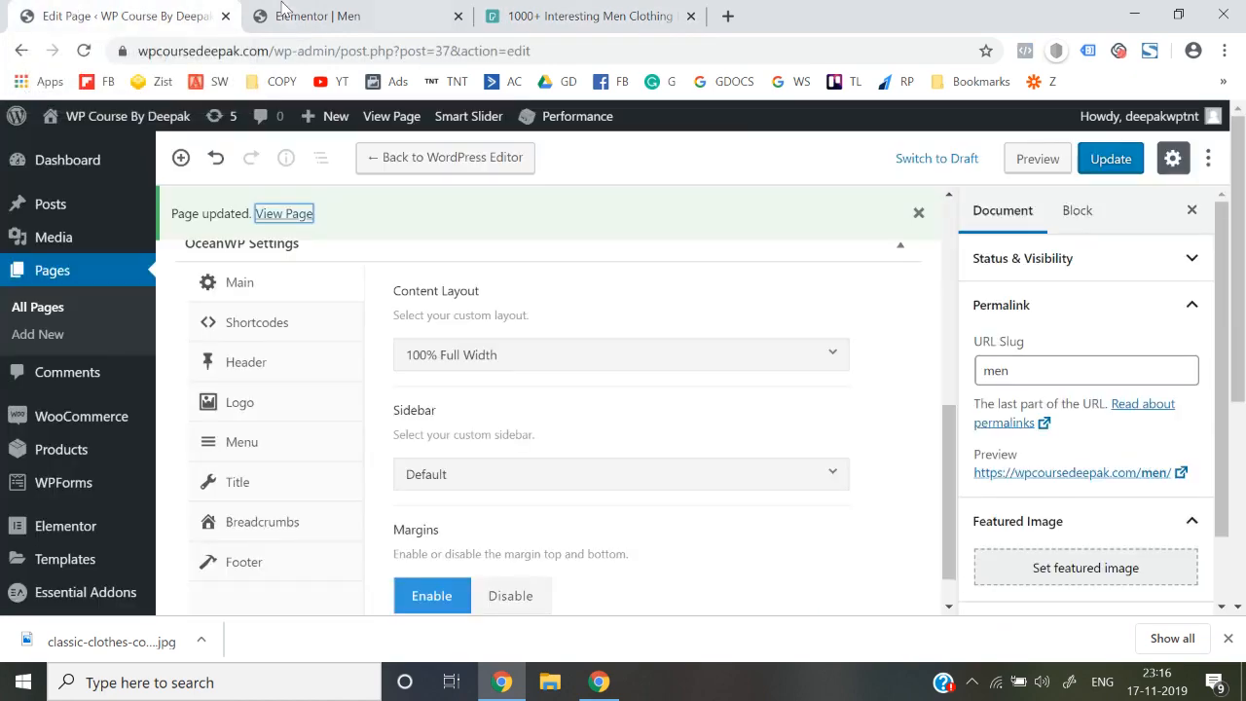
click(283, 12)
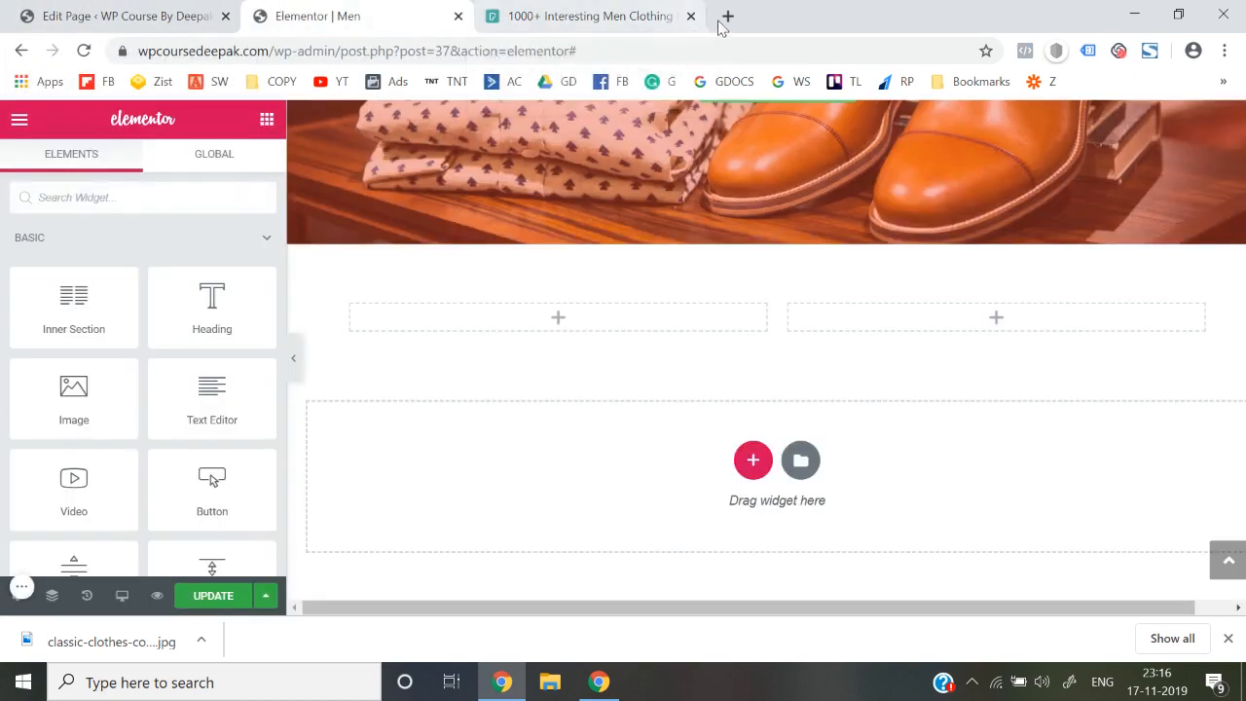
Open the live store in a new browser tab, look at the product categories under Men, and return to the page editor.
click(107, 14)
drag(119, 124, 150, 36)
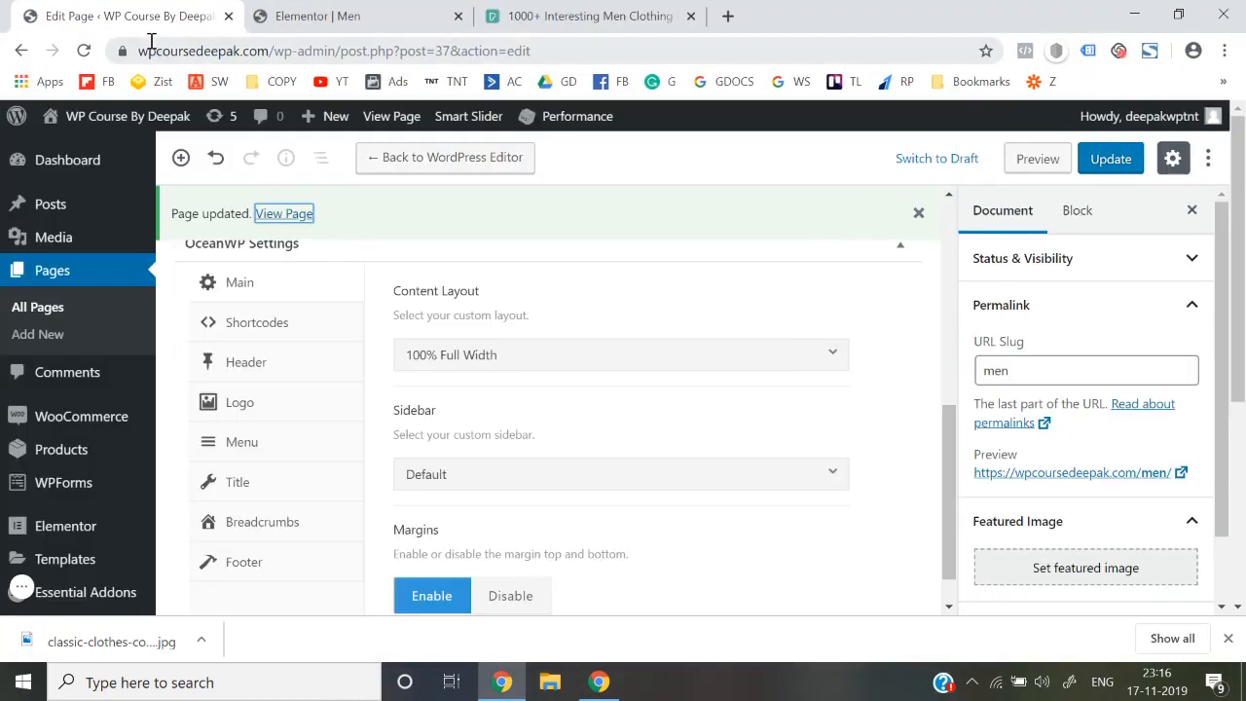
mouse_move(121, 121)
right_click(86, 156)
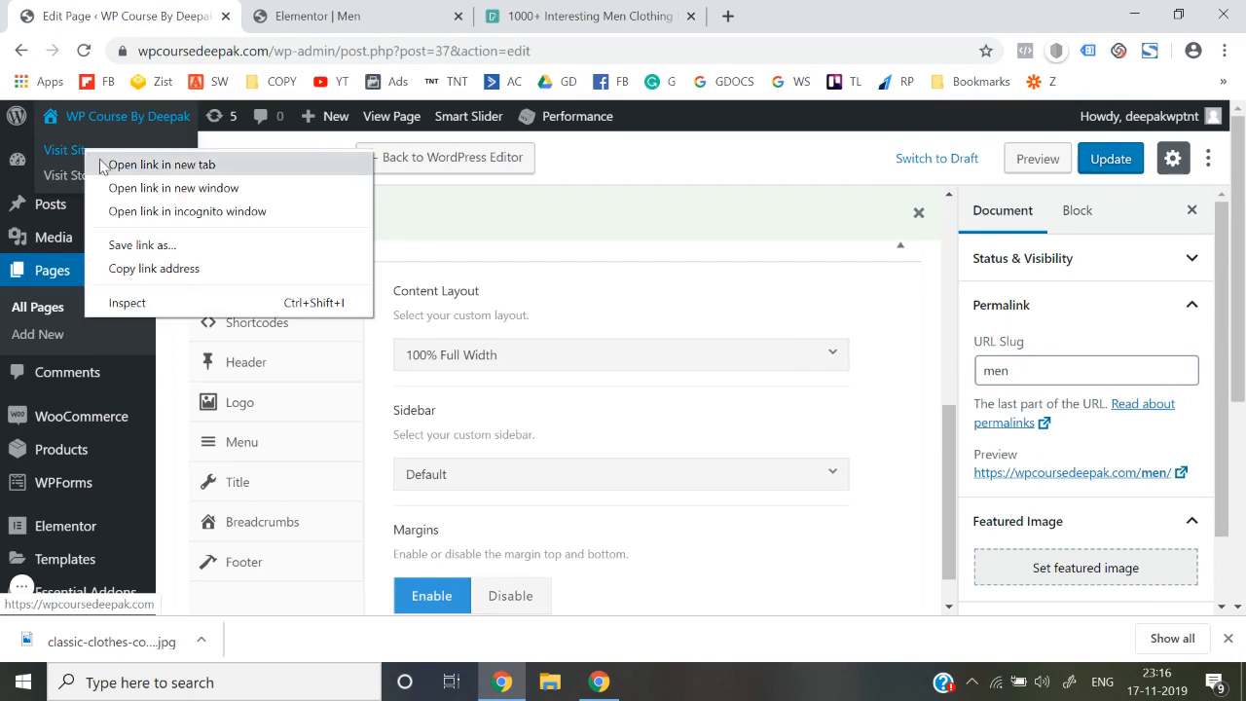
click(103, 164)
click(327, 29)
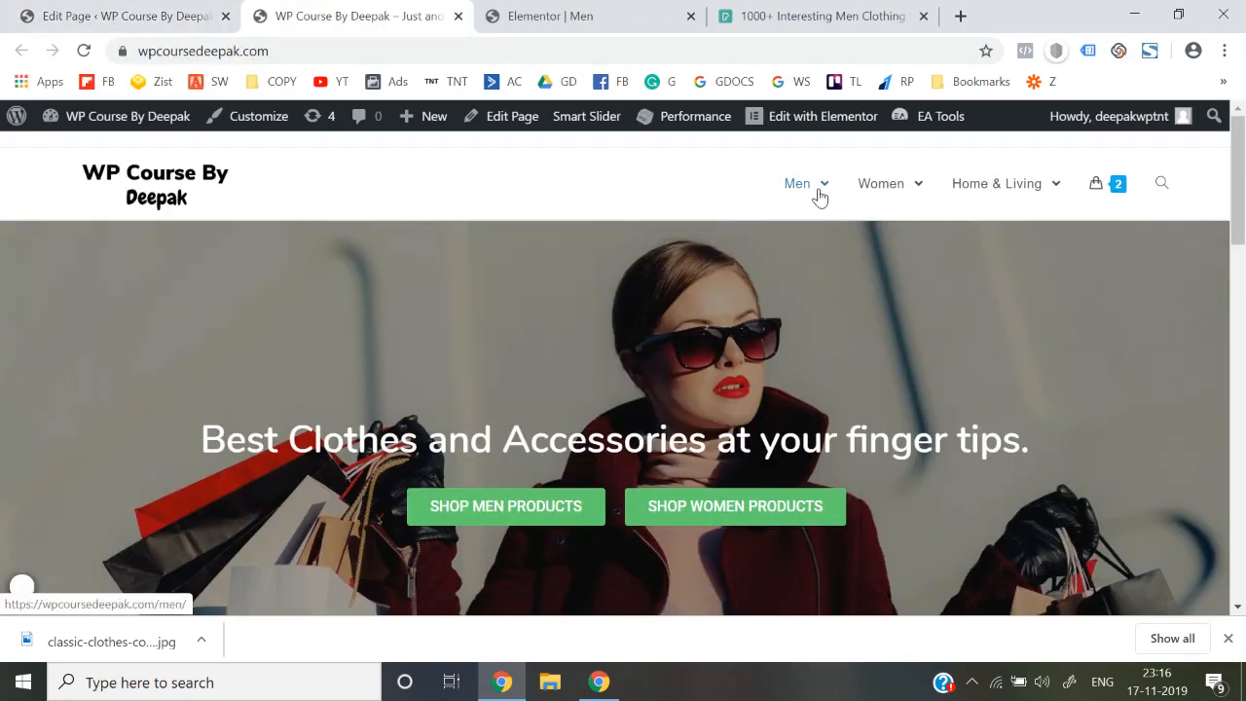
mouse_move(816, 184)
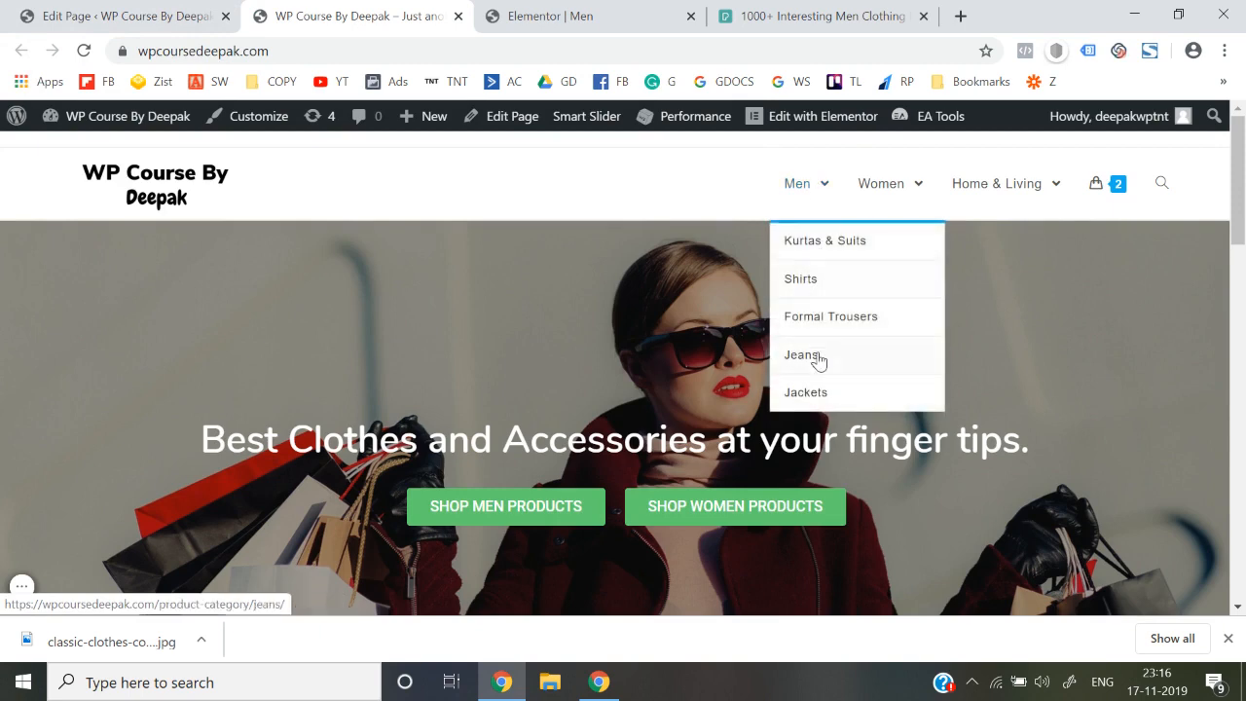
click(584, 16)
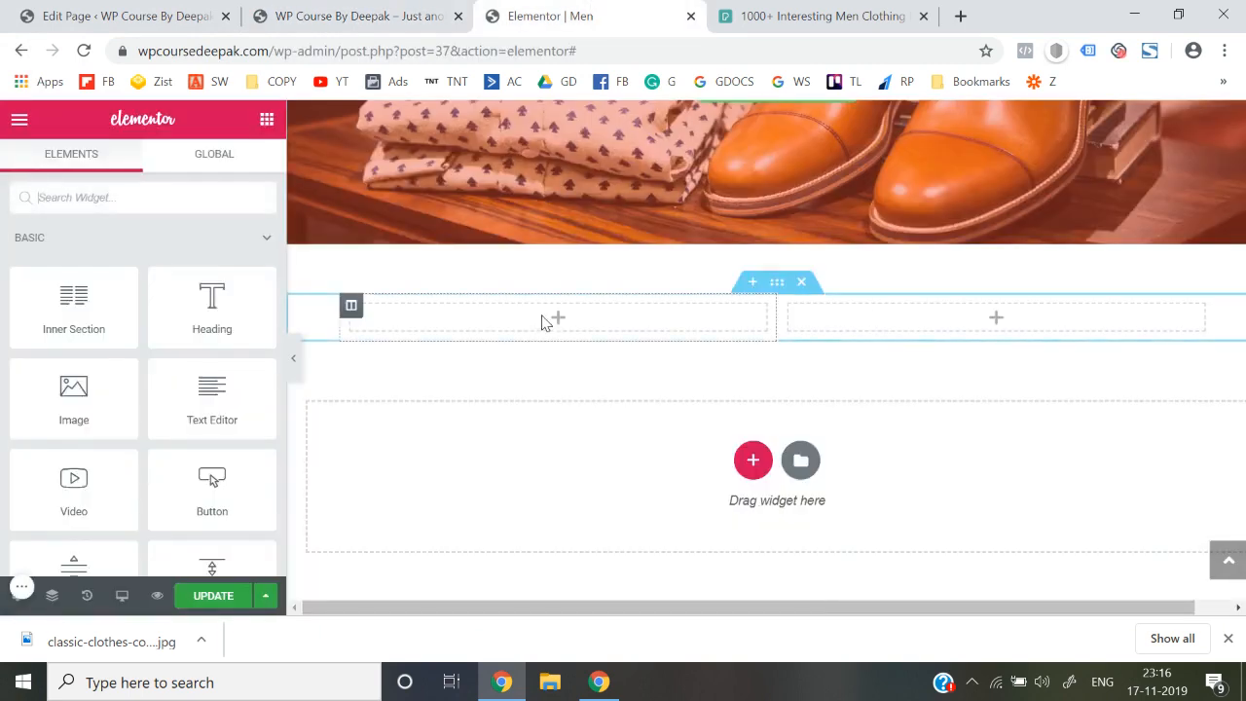
Give the section's left column a Classic background and open the media library for its image.
text(ima)
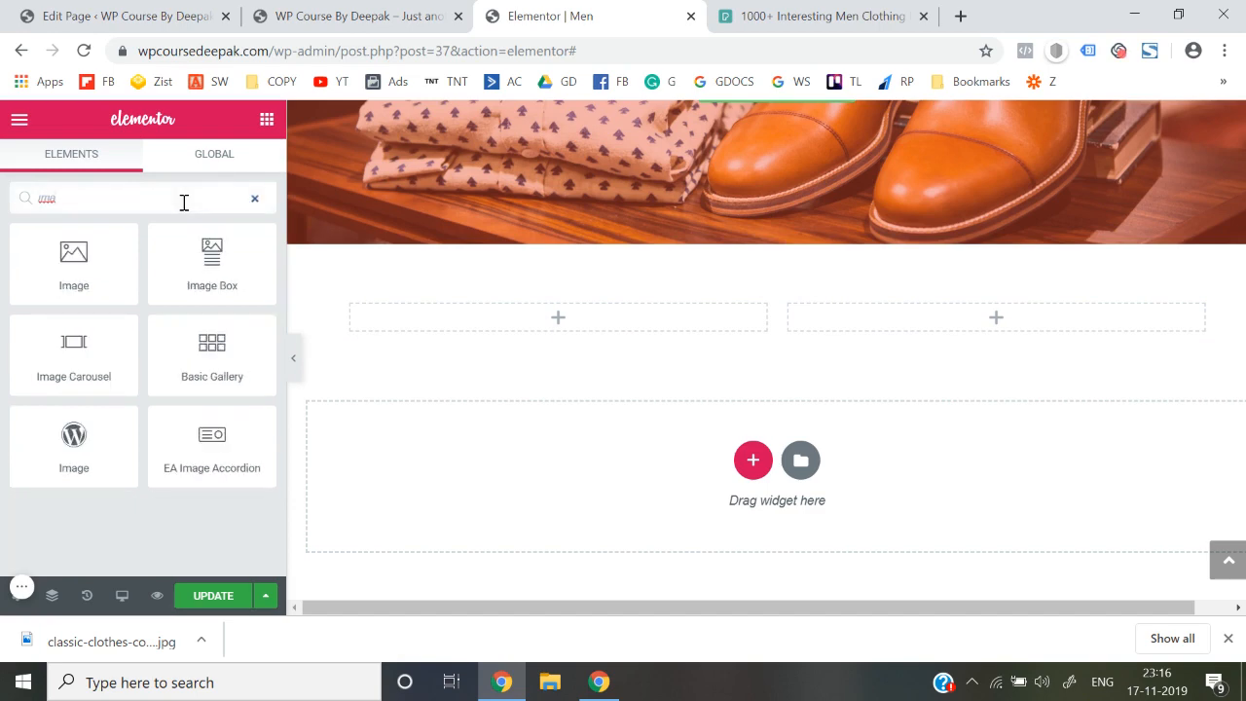
key(BackSpace)
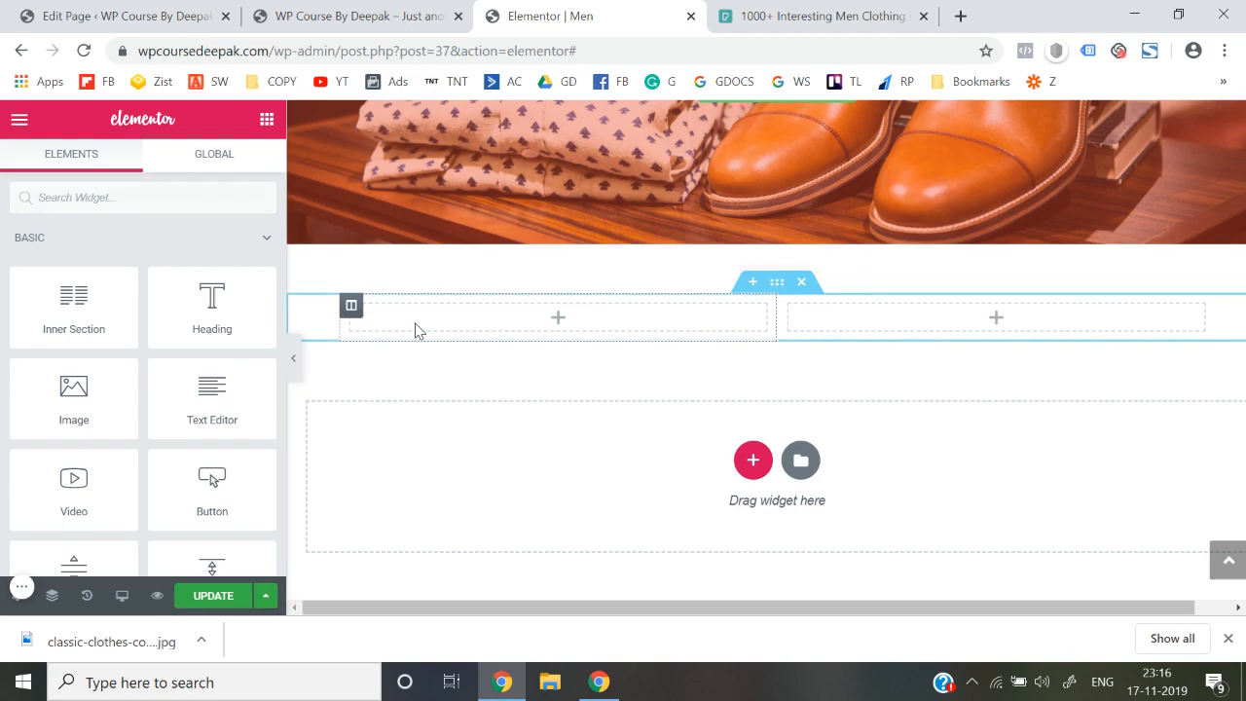
click(352, 309)
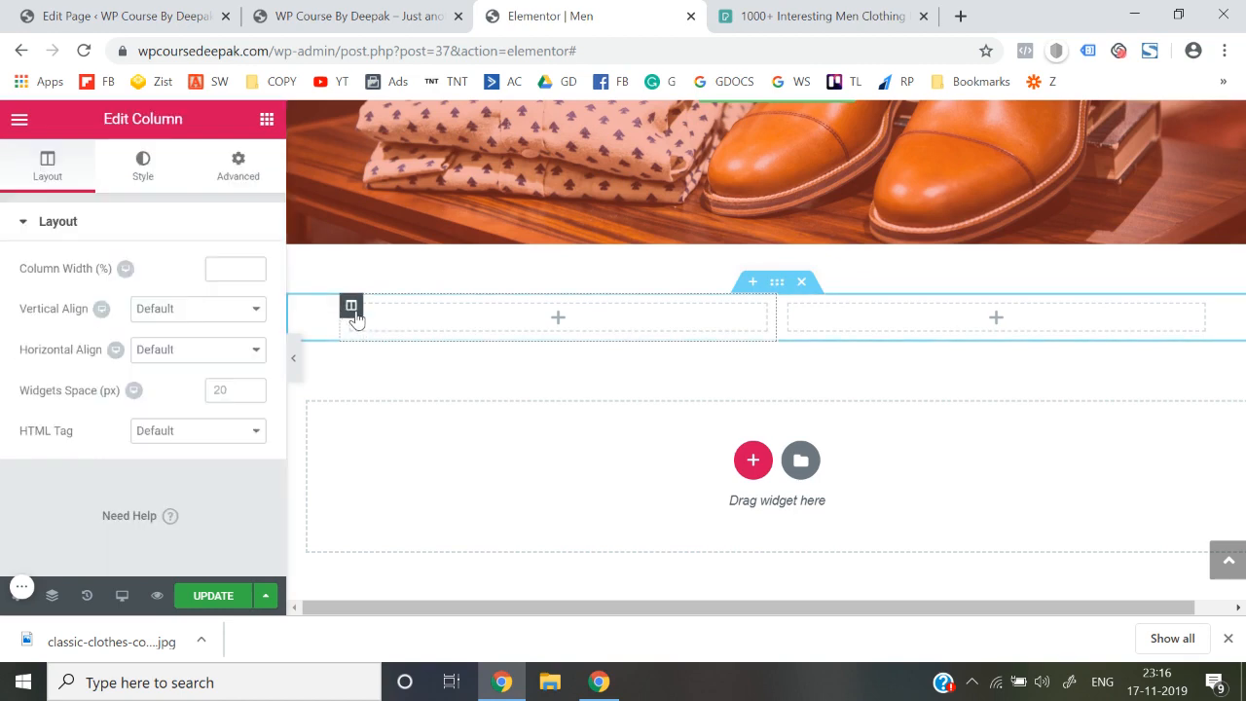
click(128, 167)
click(154, 314)
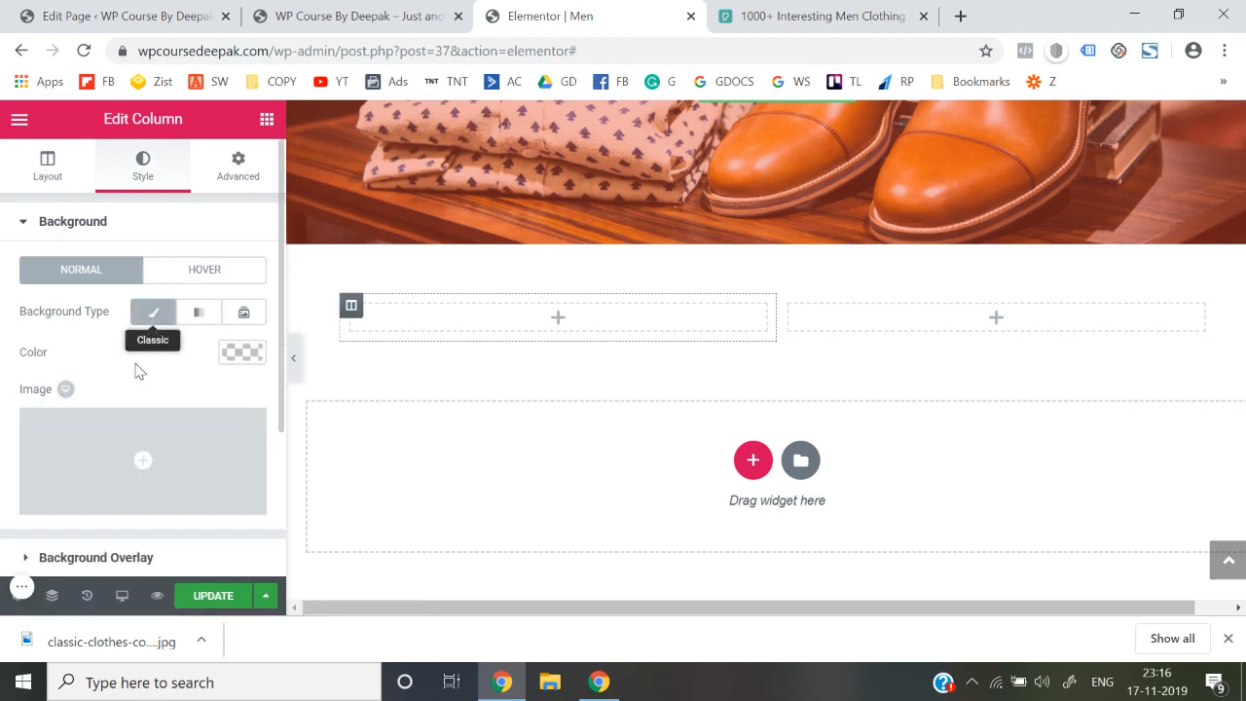
scroll(201, 409, down, 1)
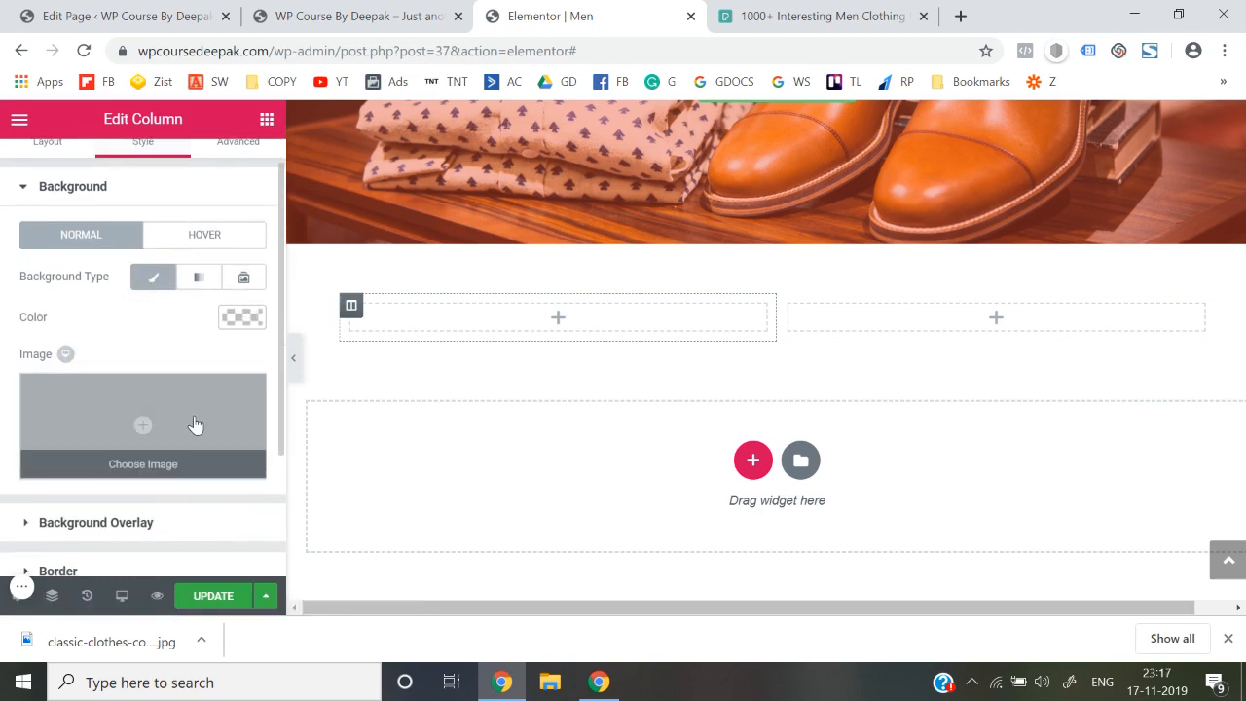
click(195, 424)
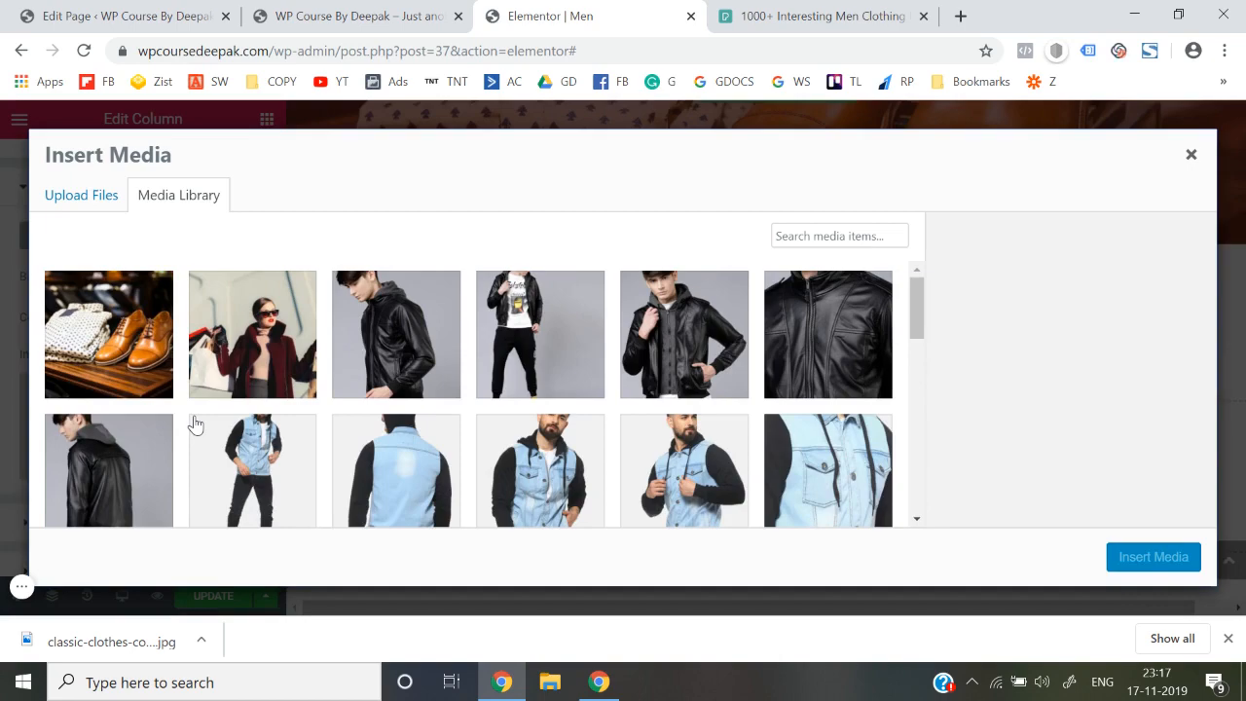
Find the close-up photo of grey men's jeans and insert it as the left column's background image.
scroll(409, 467, down, 3)
scroll(415, 467, up, 2)
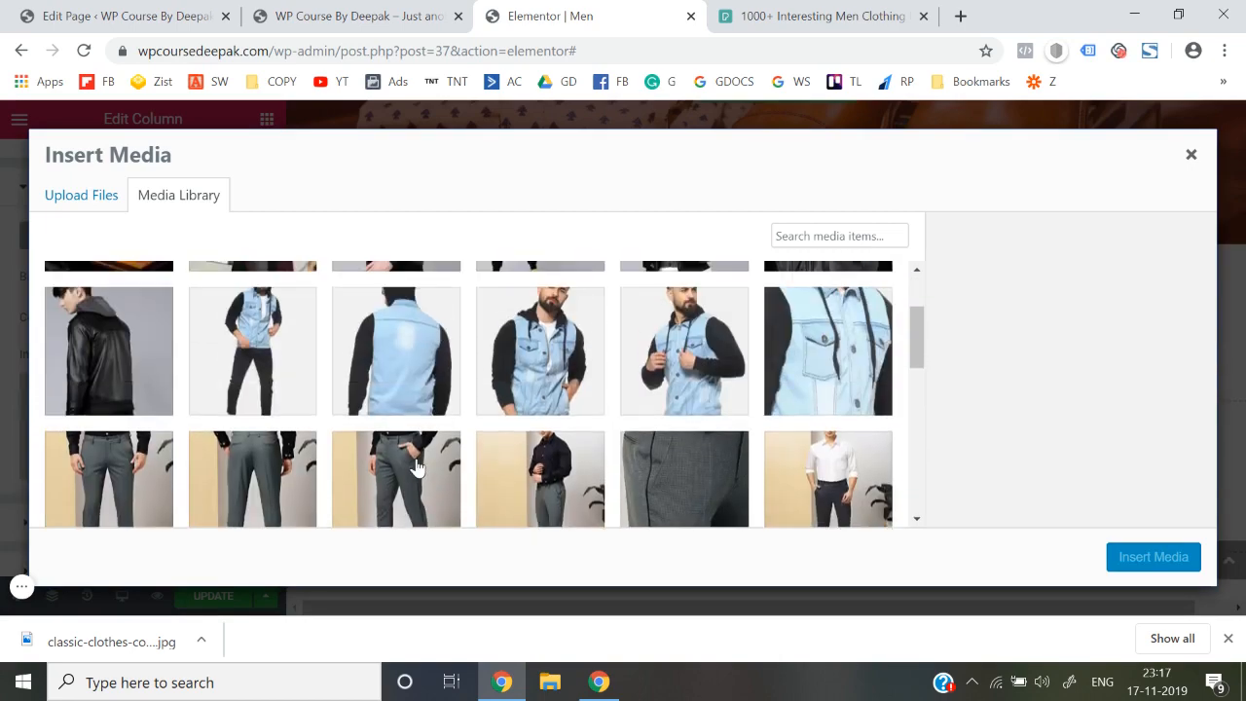
scroll(416, 468, down, 10)
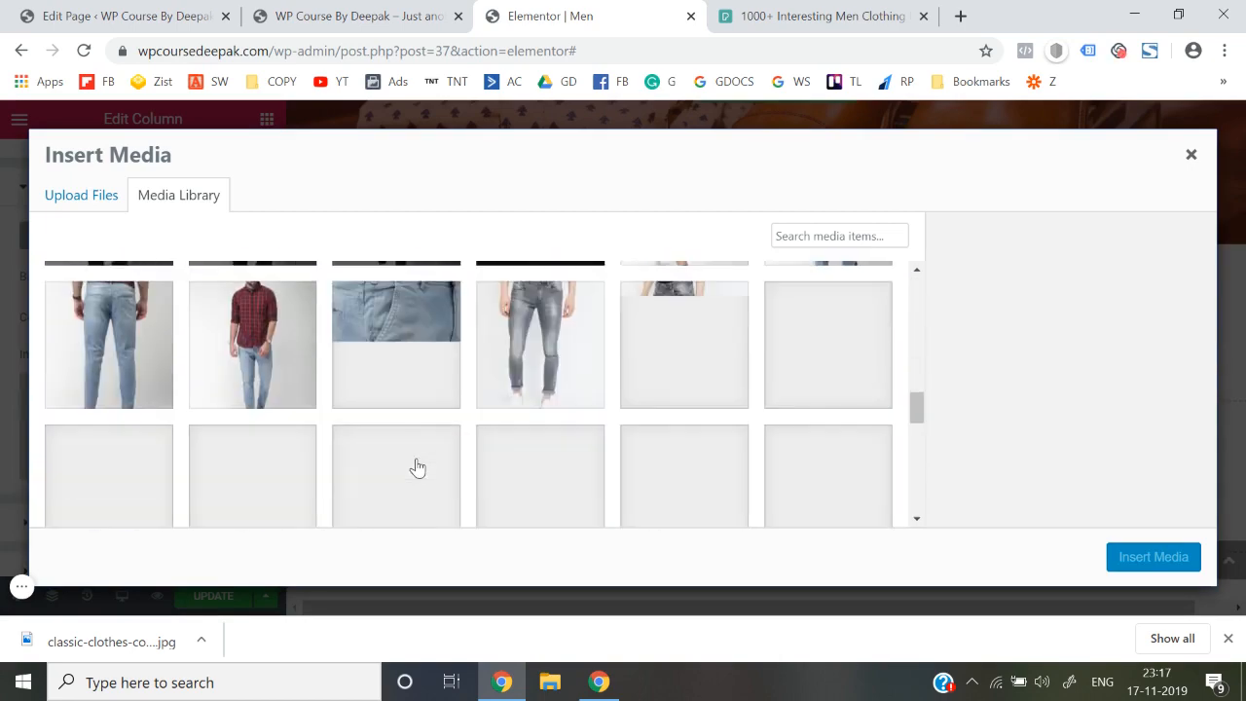
scroll(415, 467, down, 2)
scroll(415, 467, up, 1)
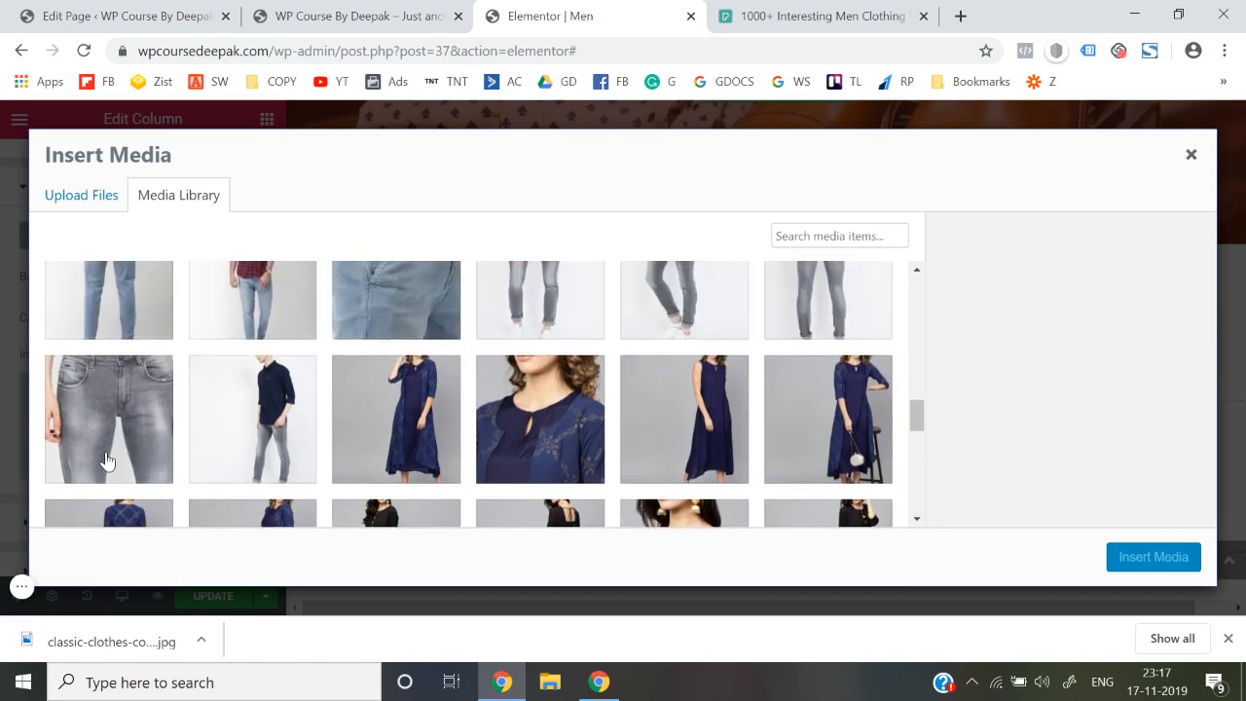
click(107, 461)
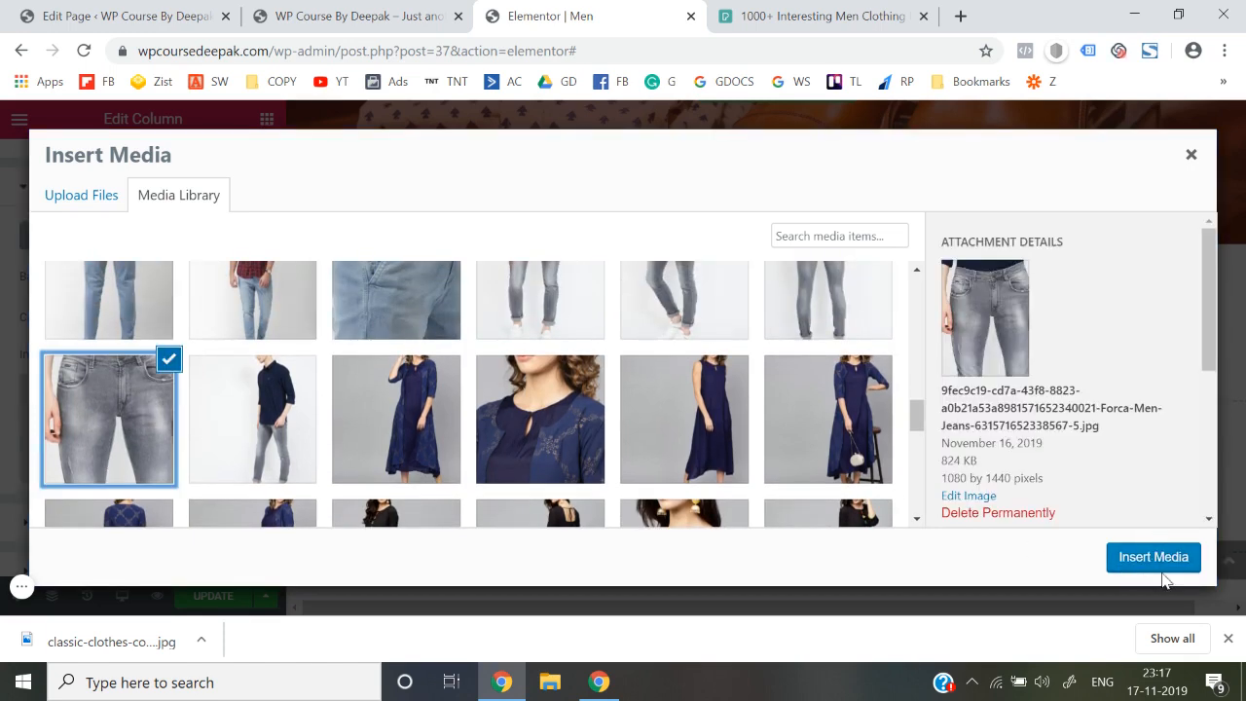
click(1154, 558)
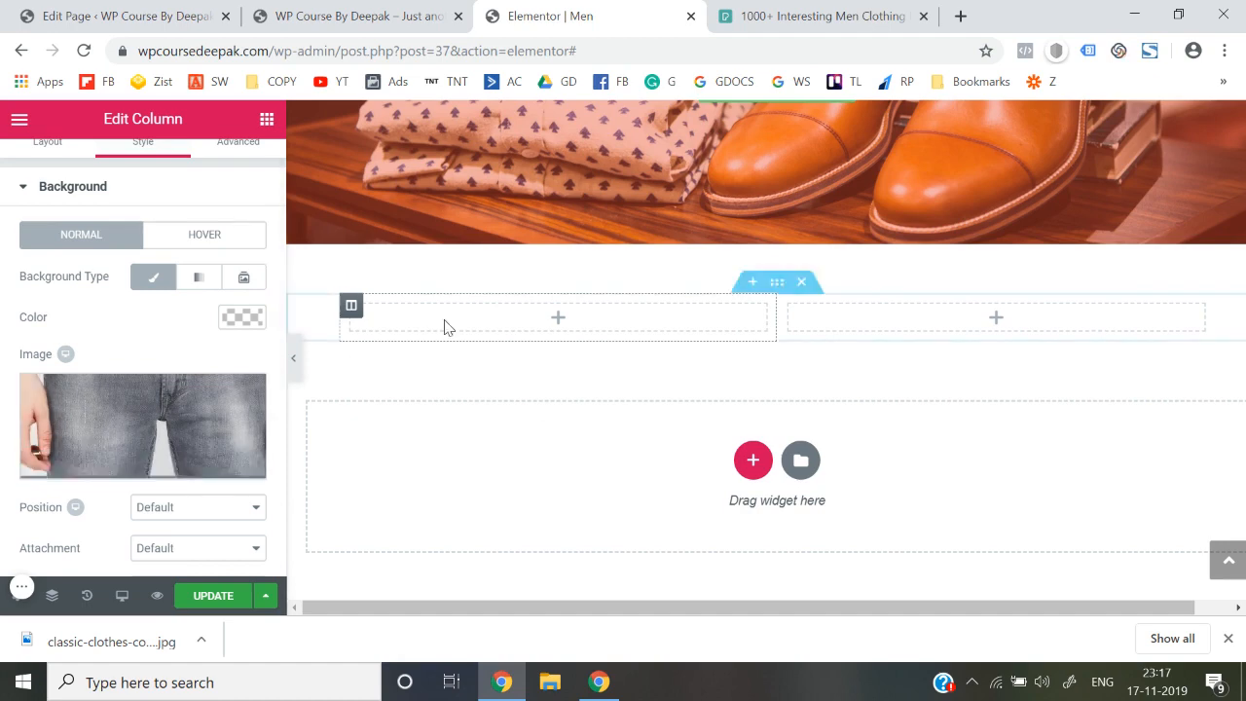
Set the left column's background image size to Cover.
scroll(176, 458, down, 2)
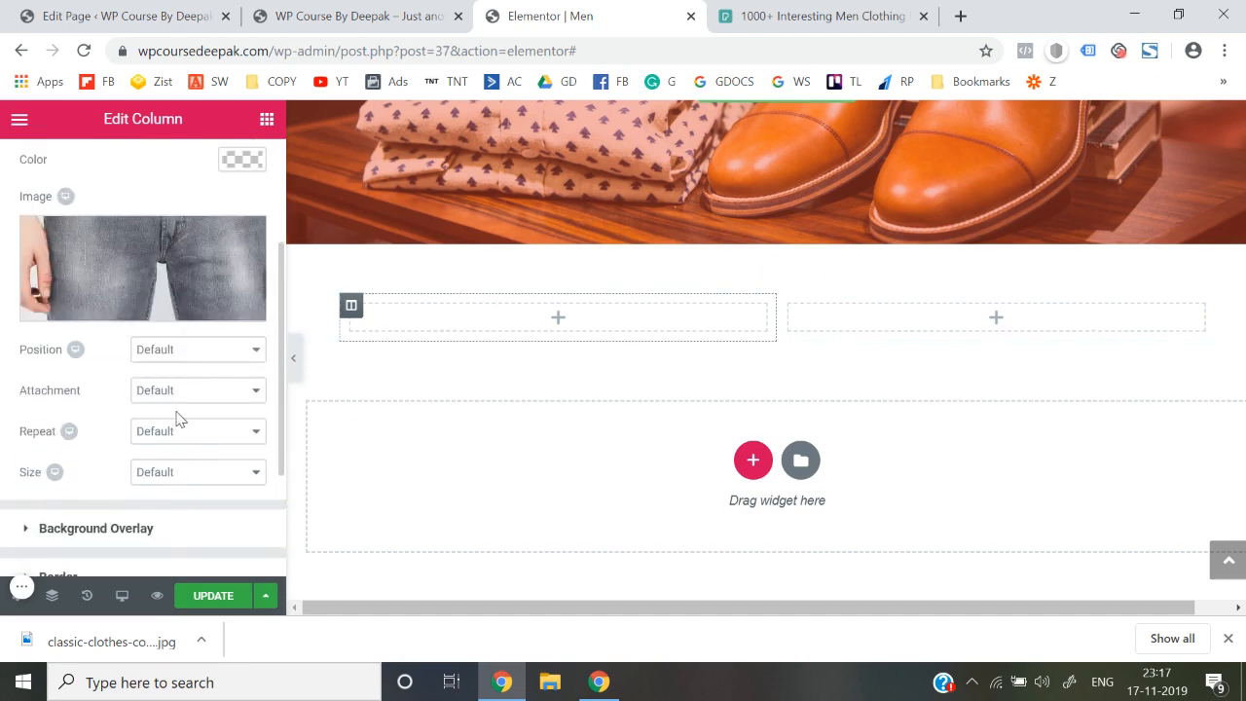
click(172, 472)
click(176, 521)
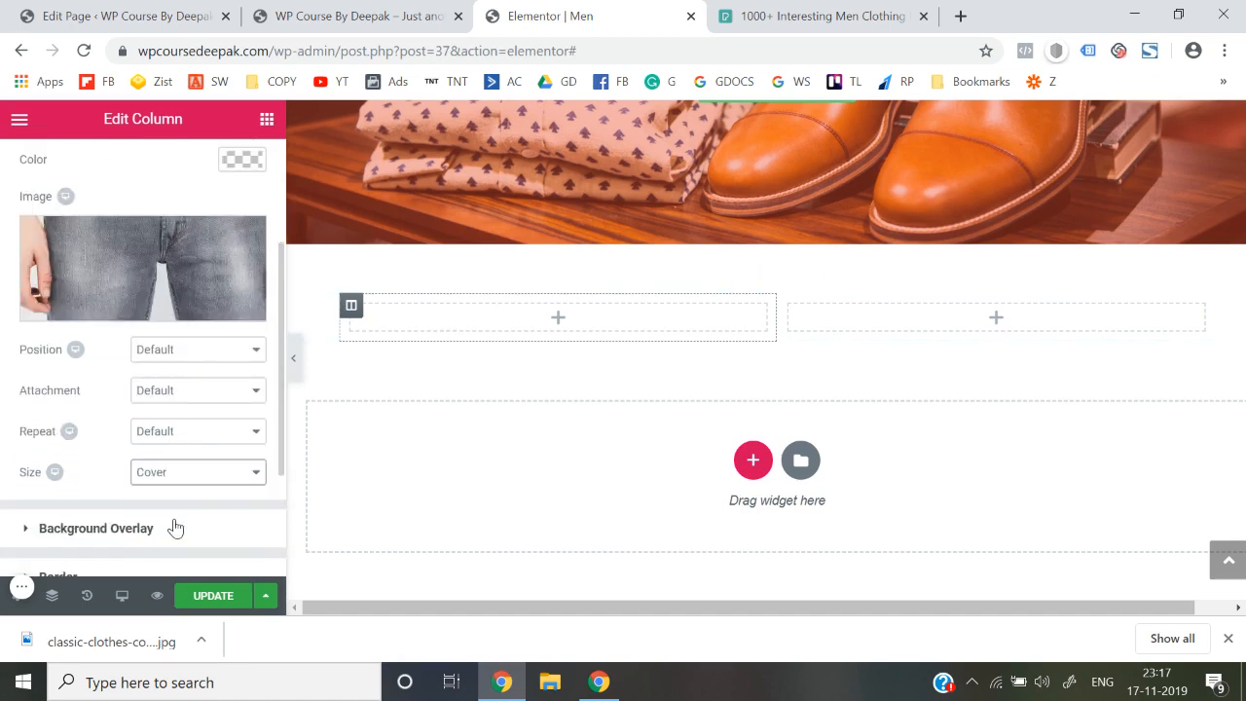
scroll(121, 370, up, 3)
click(44, 185)
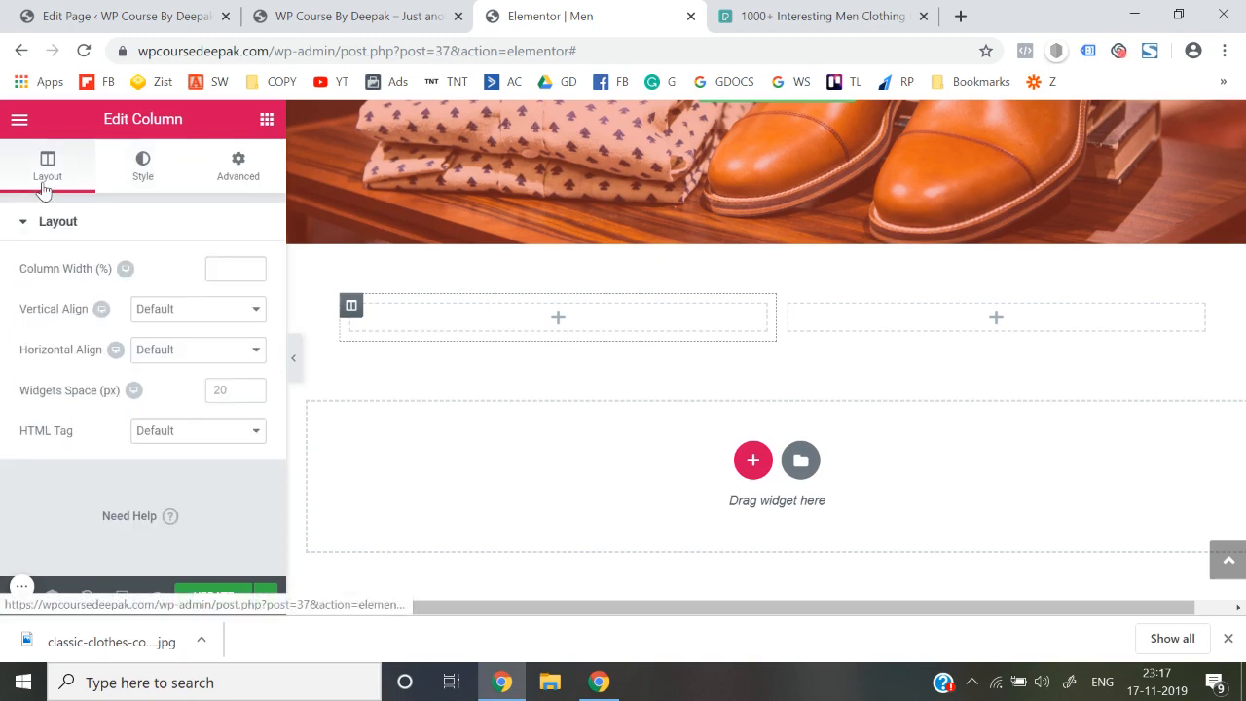
Add a Heading widget to the left column and set its title to "Jeans".
click(266, 120)
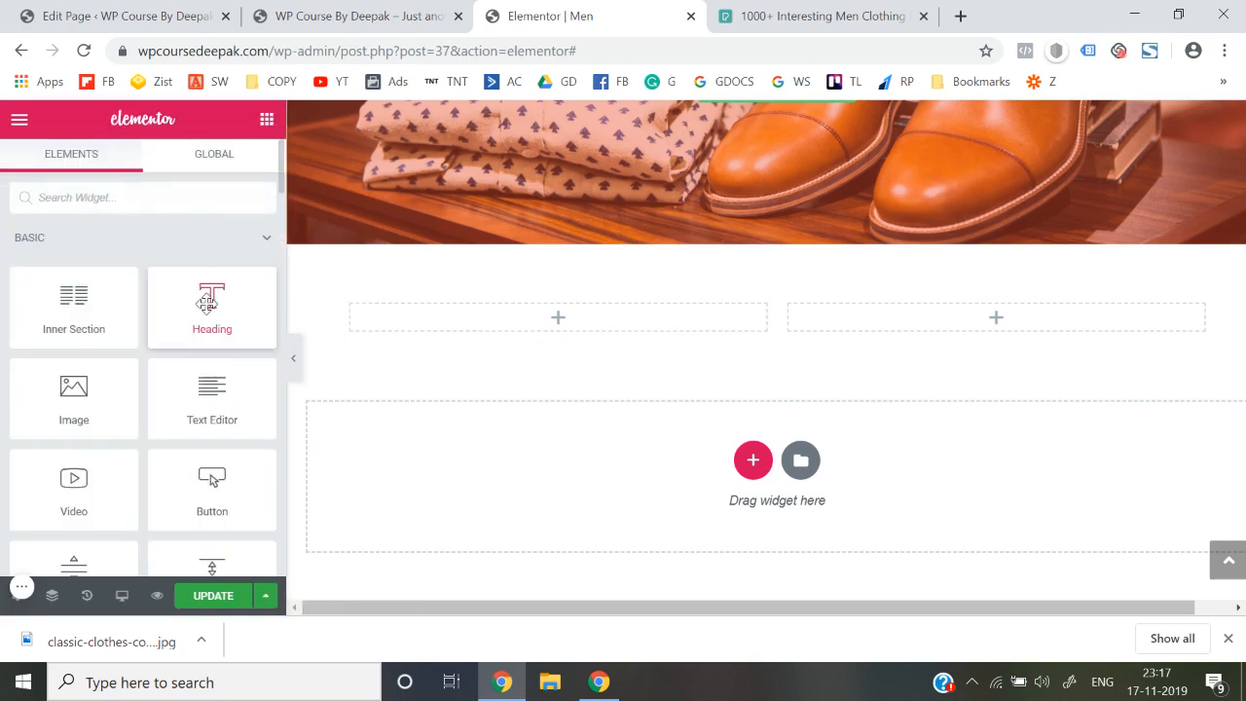
drag(211, 302, 523, 312)
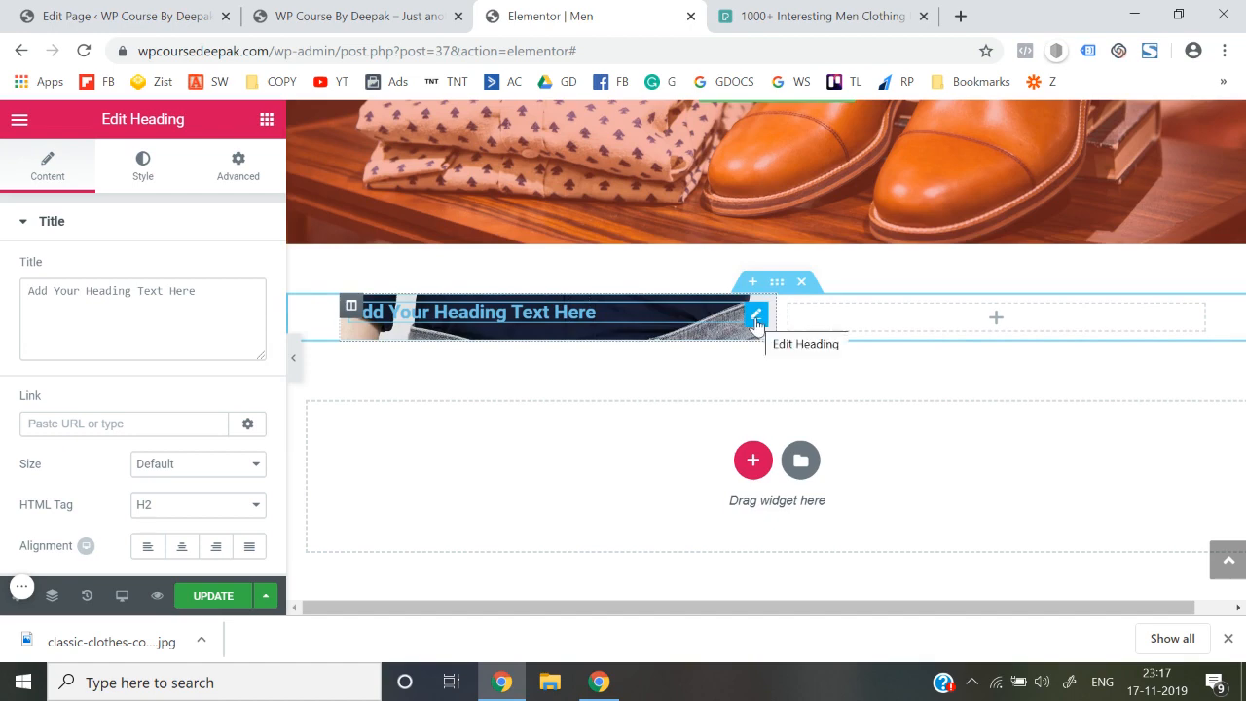
triple_click(181, 304)
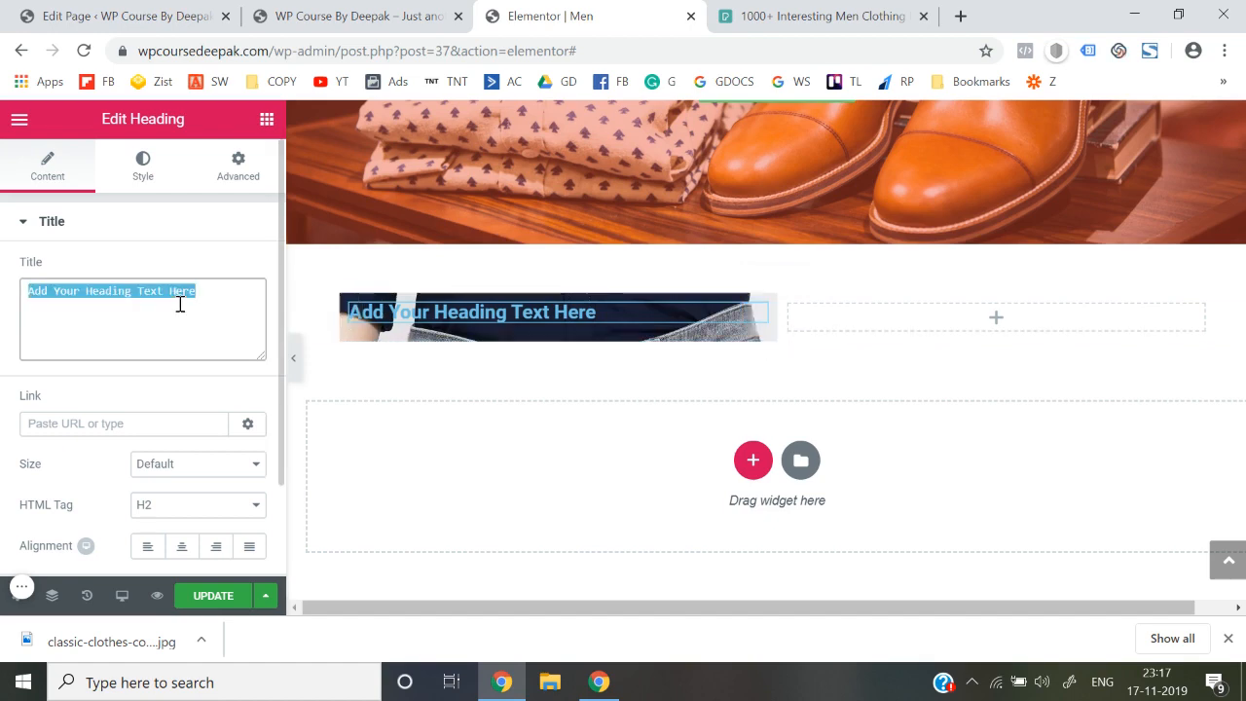
text(Jeans)
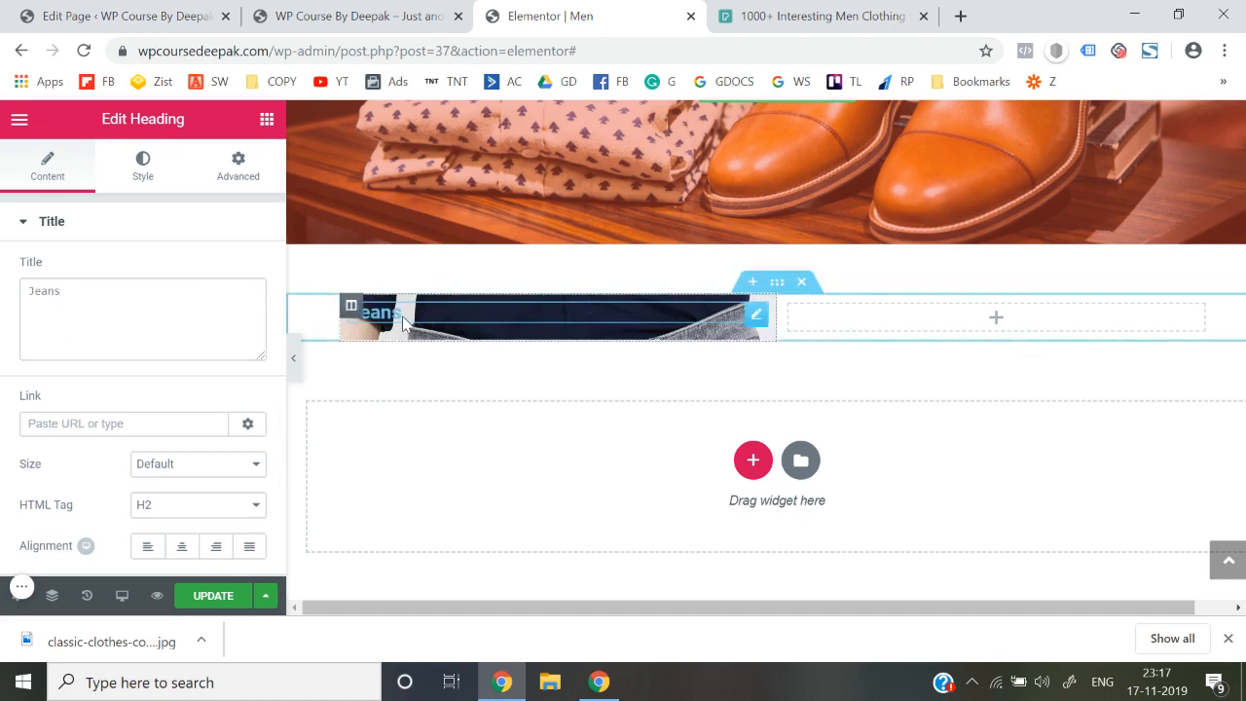
Set the Jeans heading's text color to black.
click(147, 179)
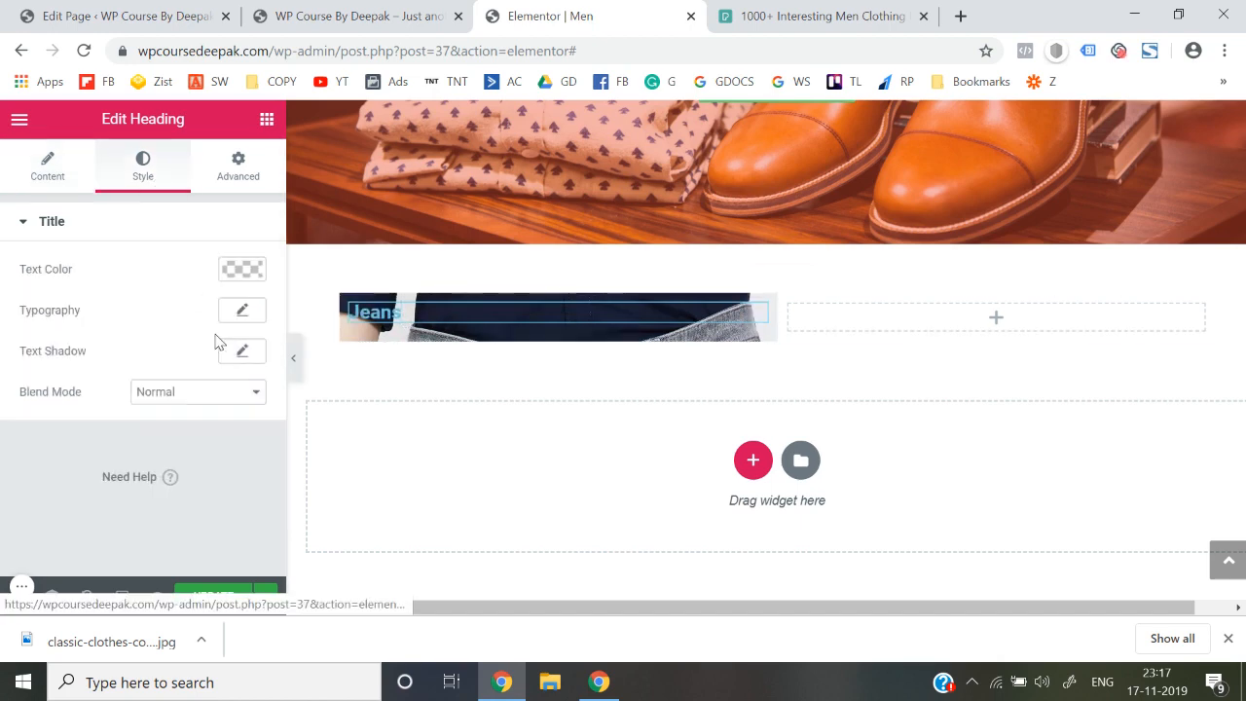
click(239, 319)
click(241, 269)
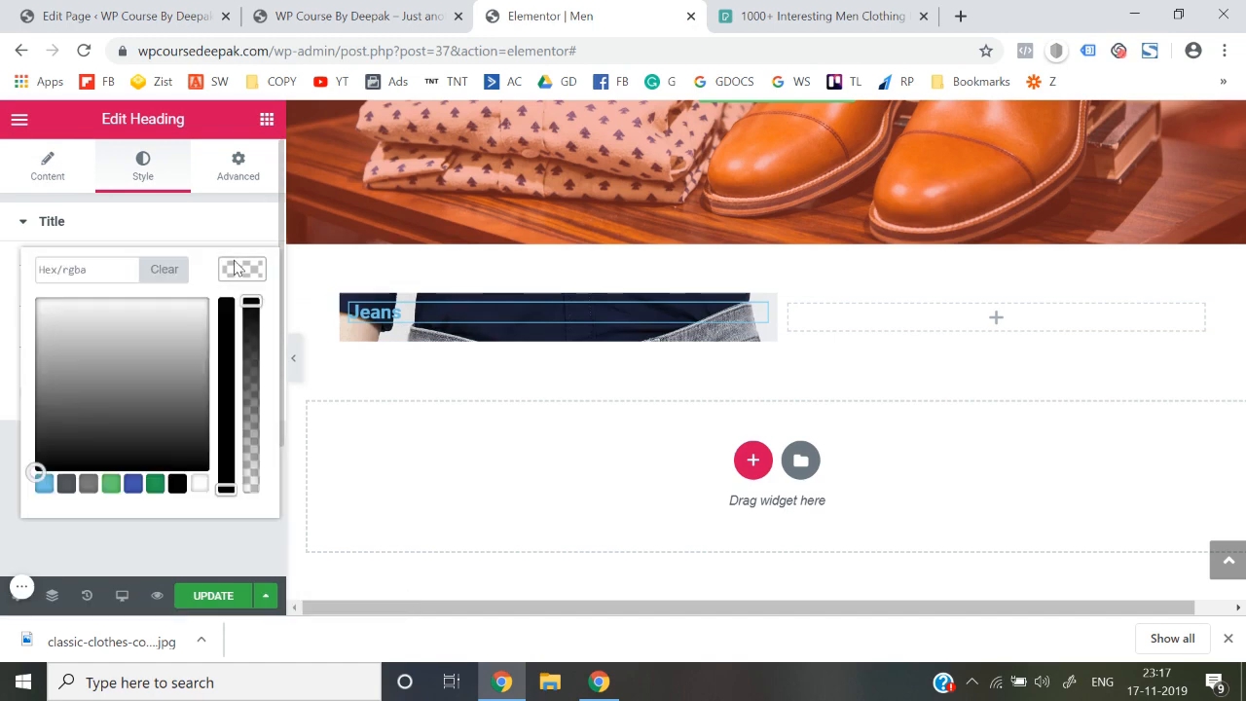
click(181, 486)
click(184, 523)
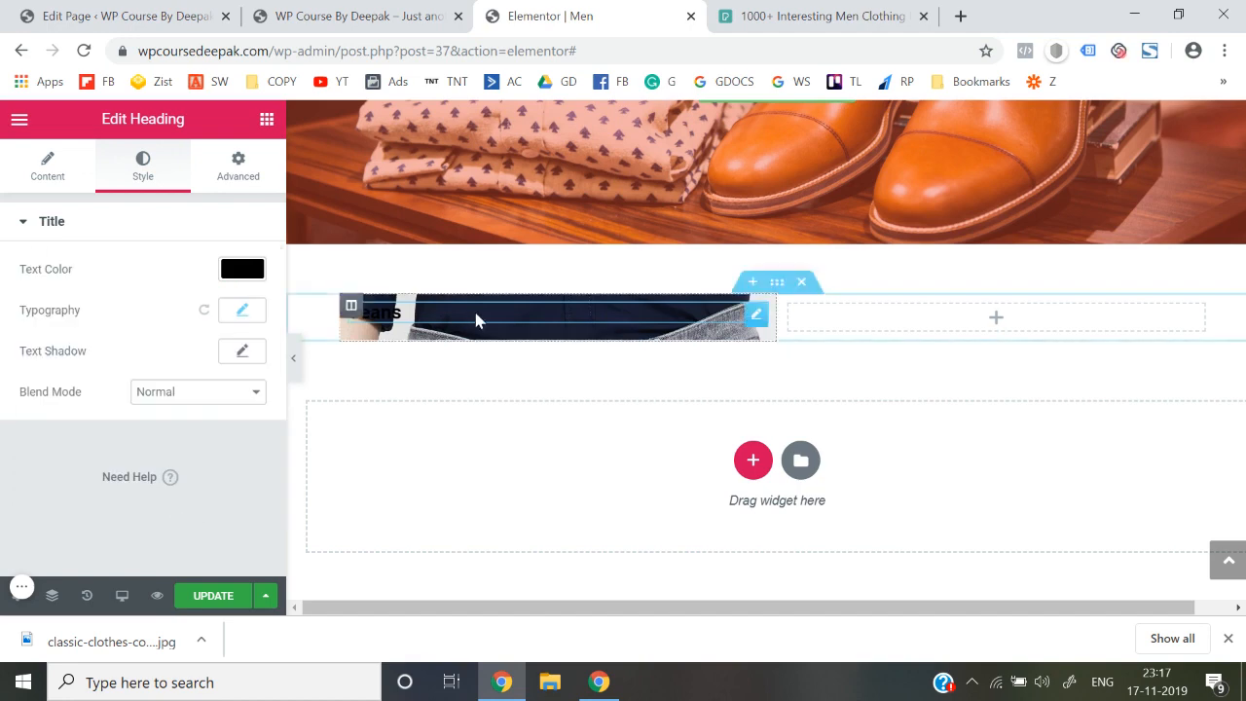
Delete the Jeans heading from the section's left column.
right_click(762, 322)
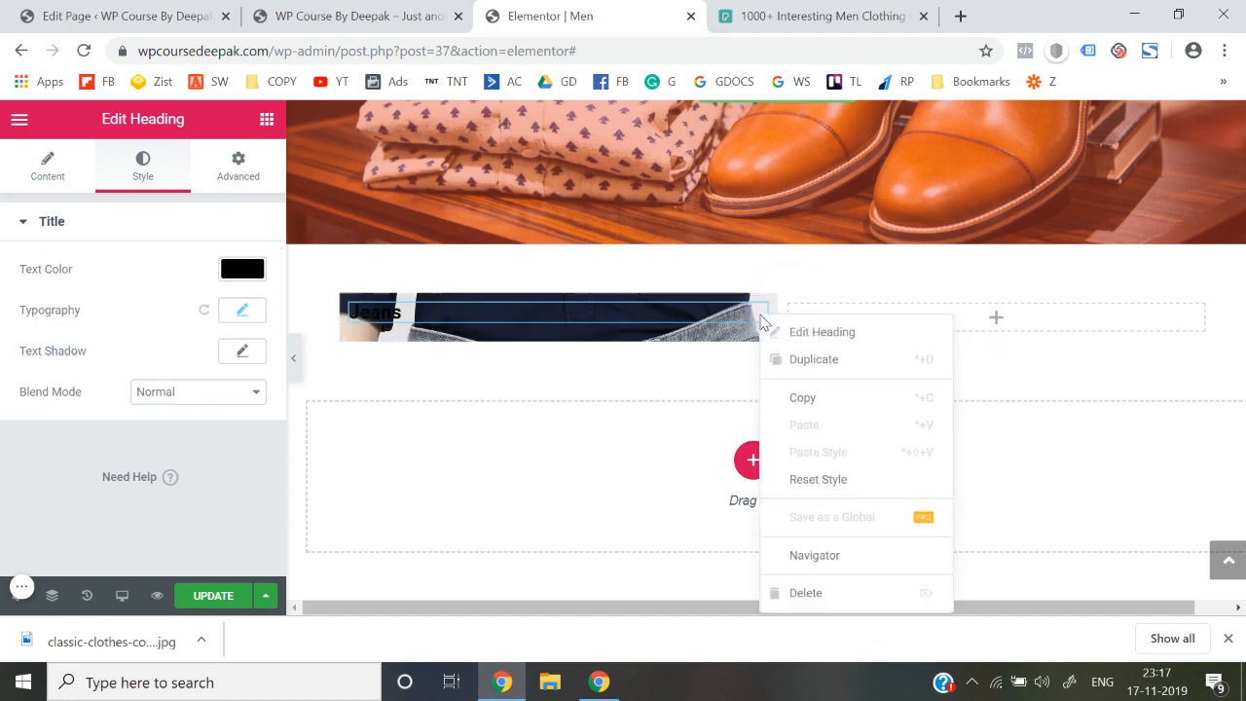
click(810, 596)
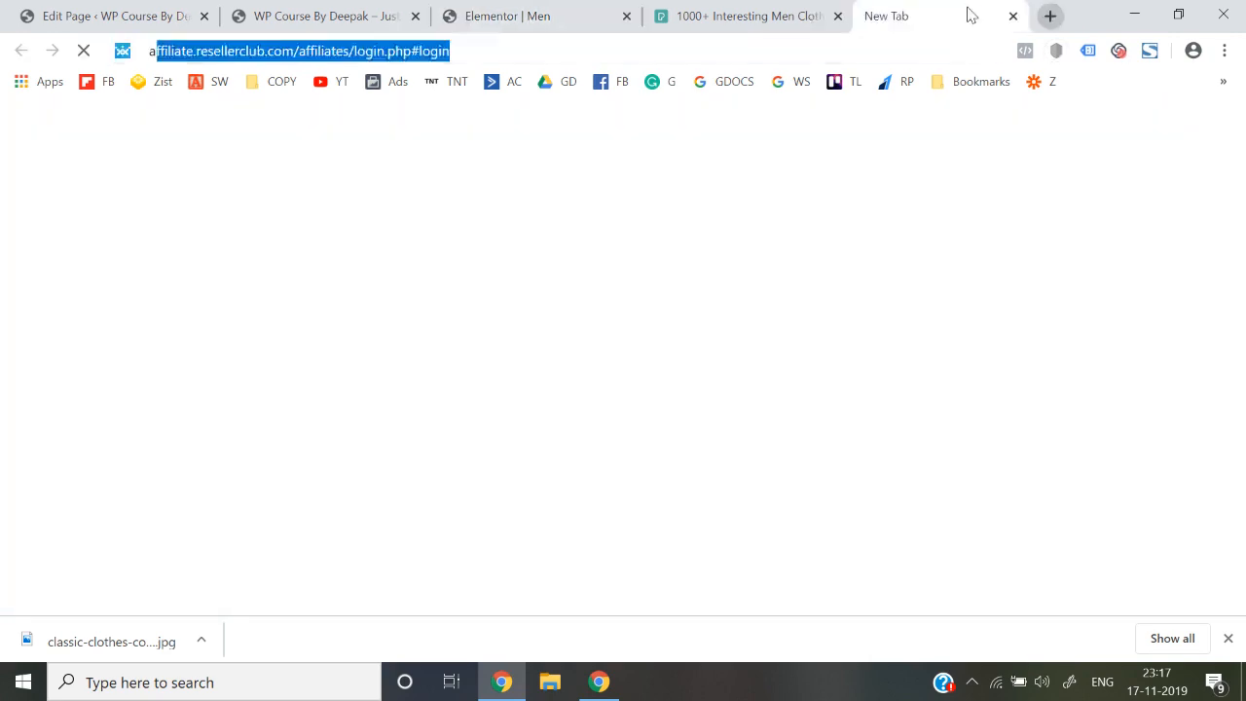
Open the Canva website in a new browser tab.
click(958, 14)
text(anva)
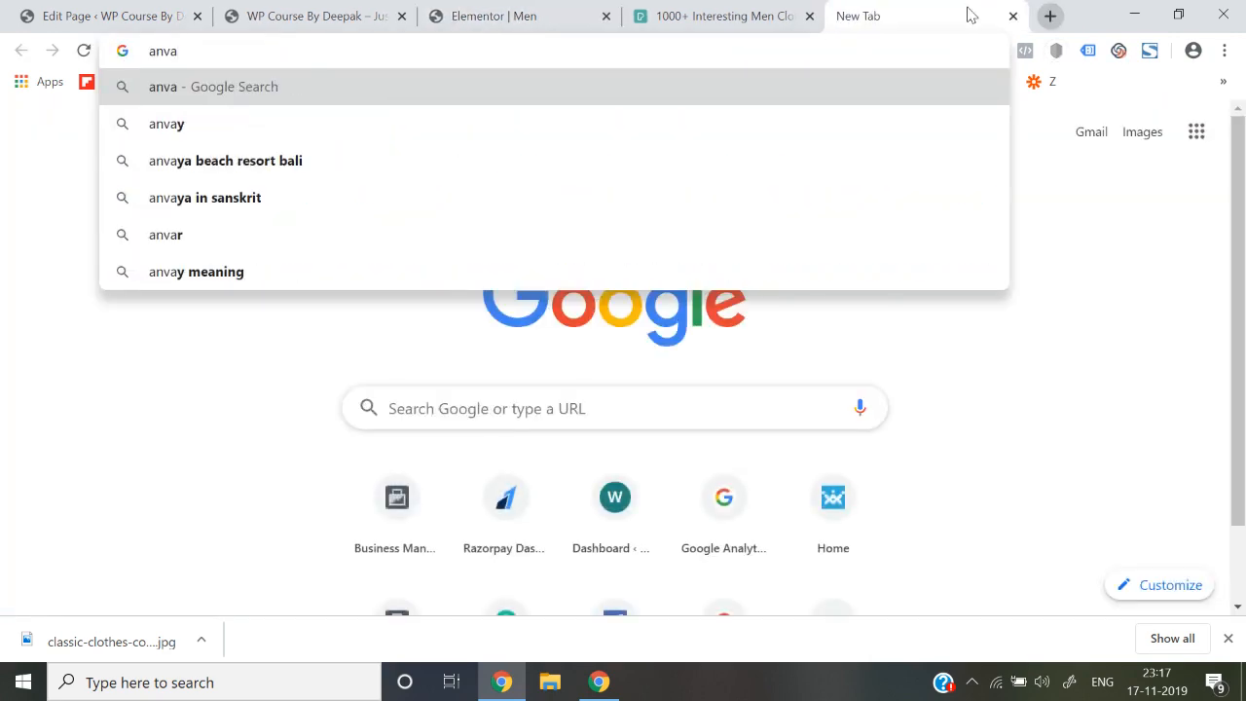
key(ctrl+a)
text(cam)
key(BackSpace)
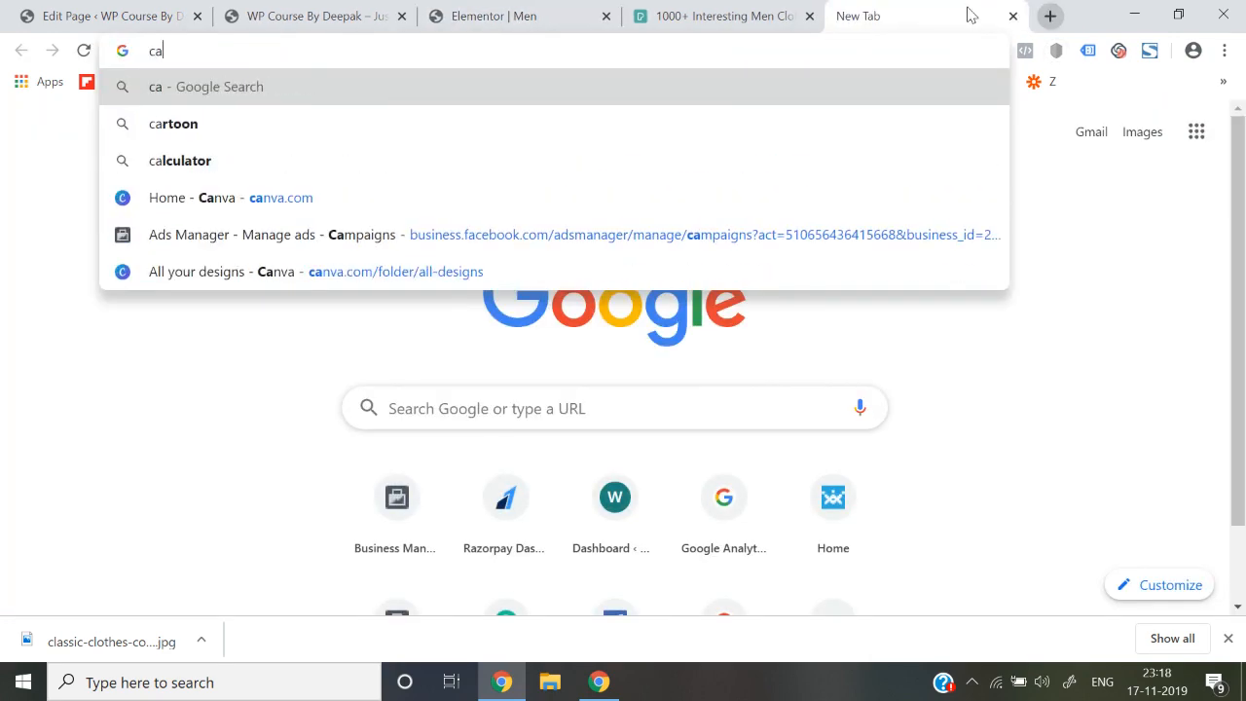
text(nva)
key(Return)
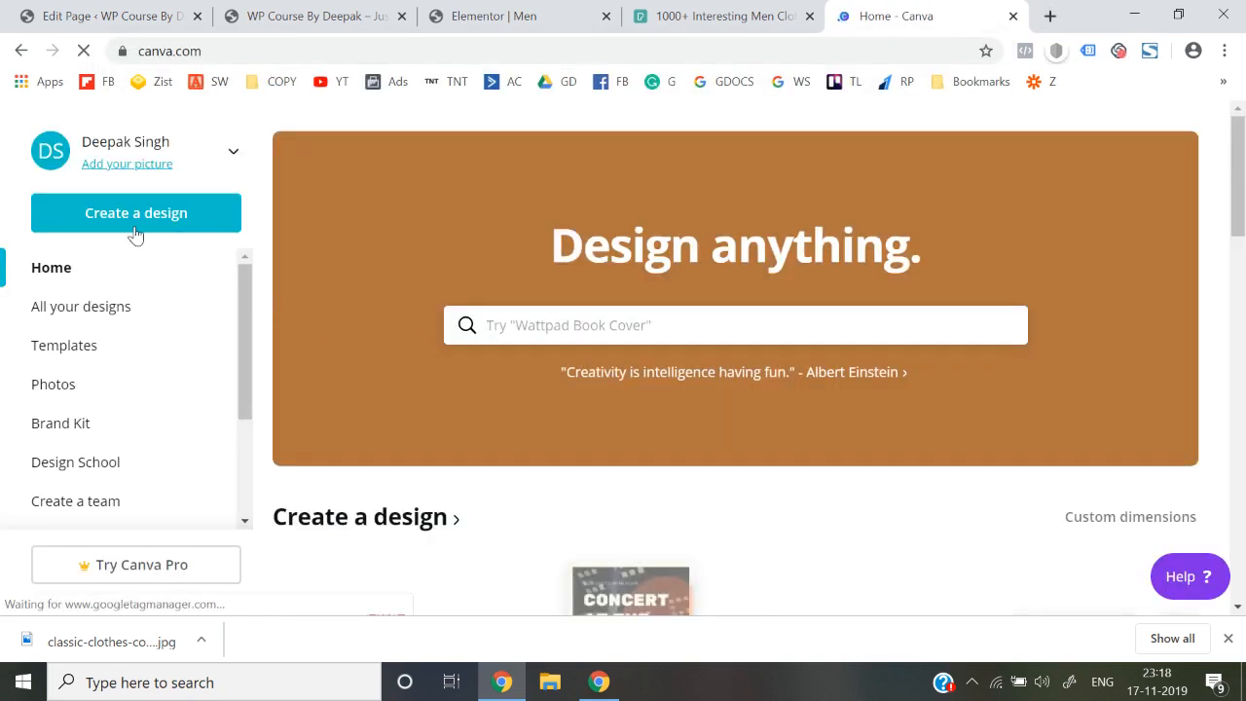
Create a new Canva design with custom dimensions of 400 × 400 px.
click(136, 219)
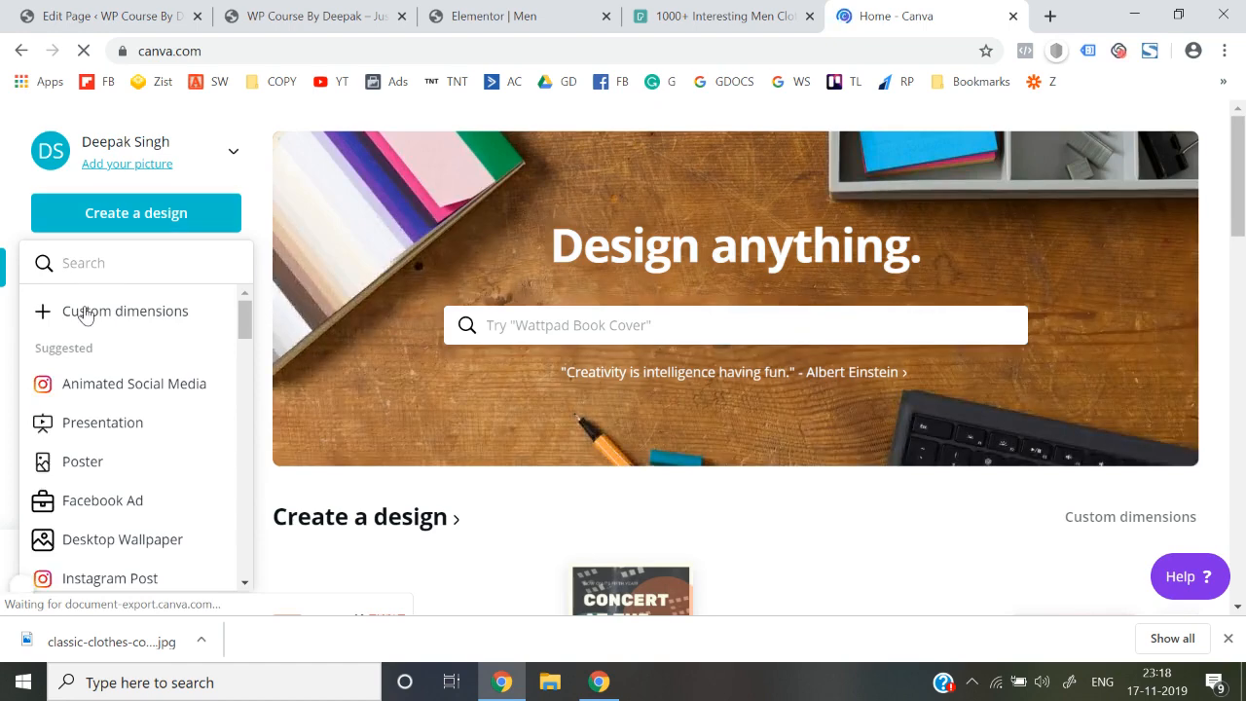
click(85, 312)
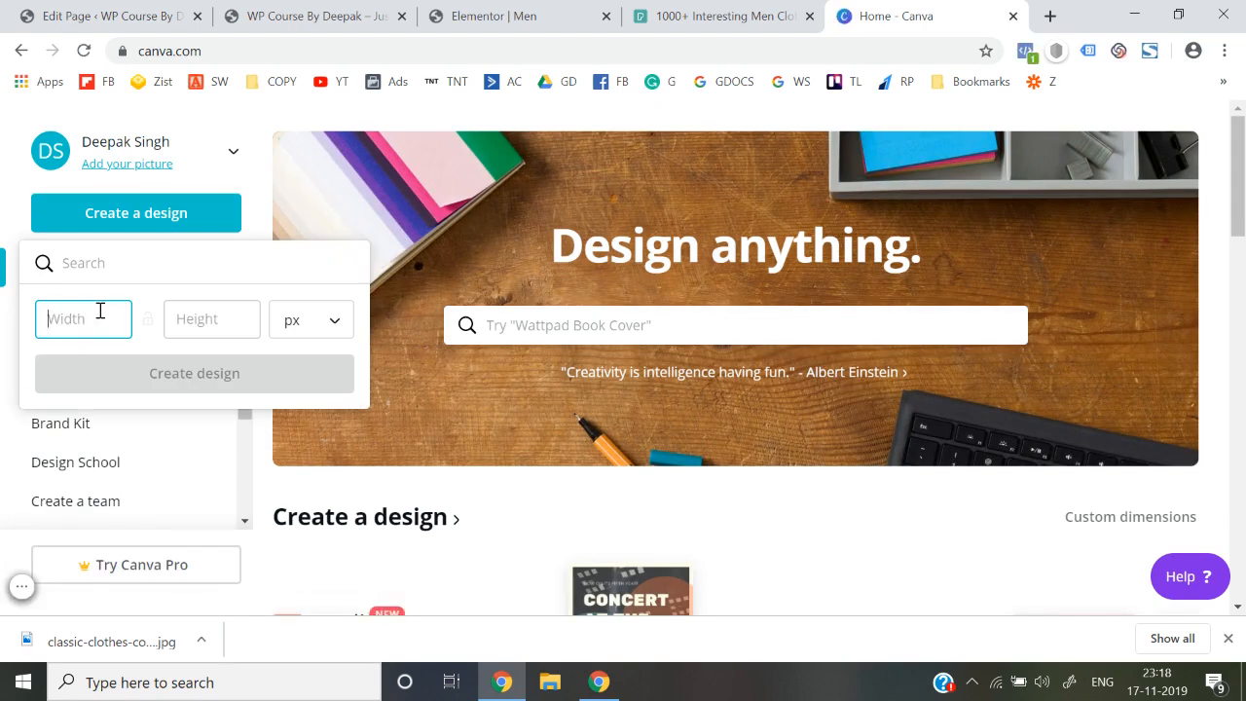
text(400)
key(Tab)
text(400)
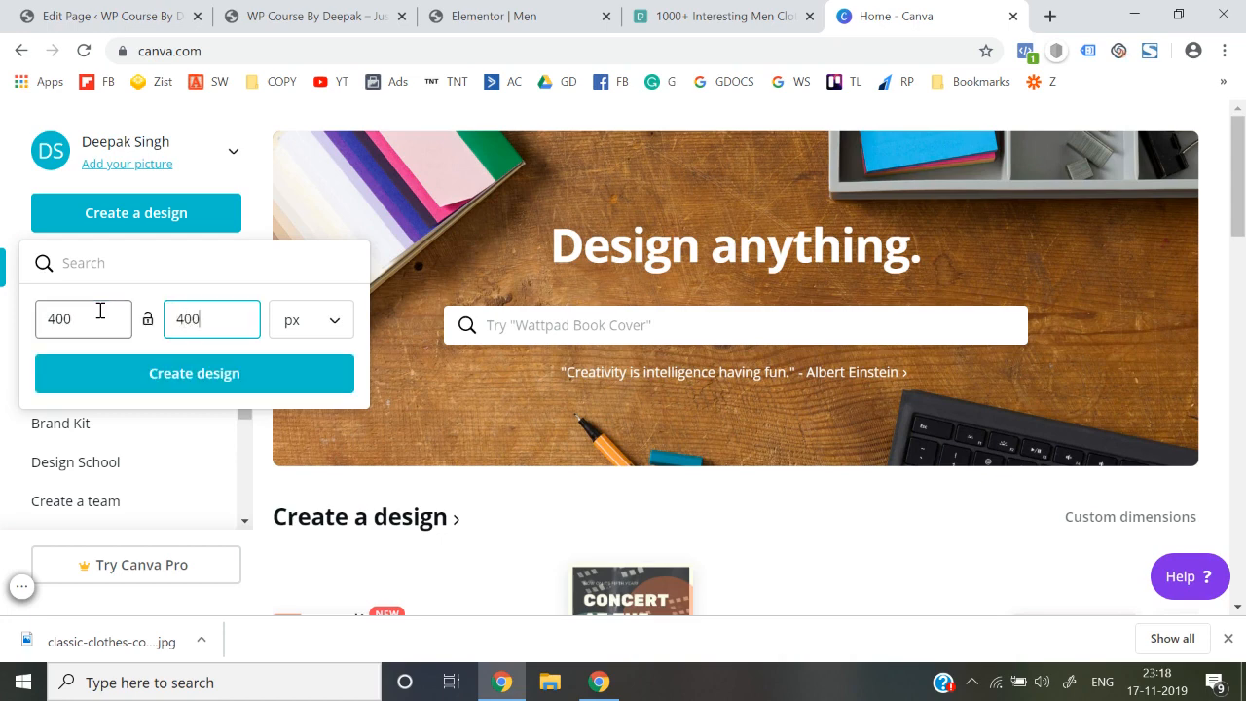
key(Return)
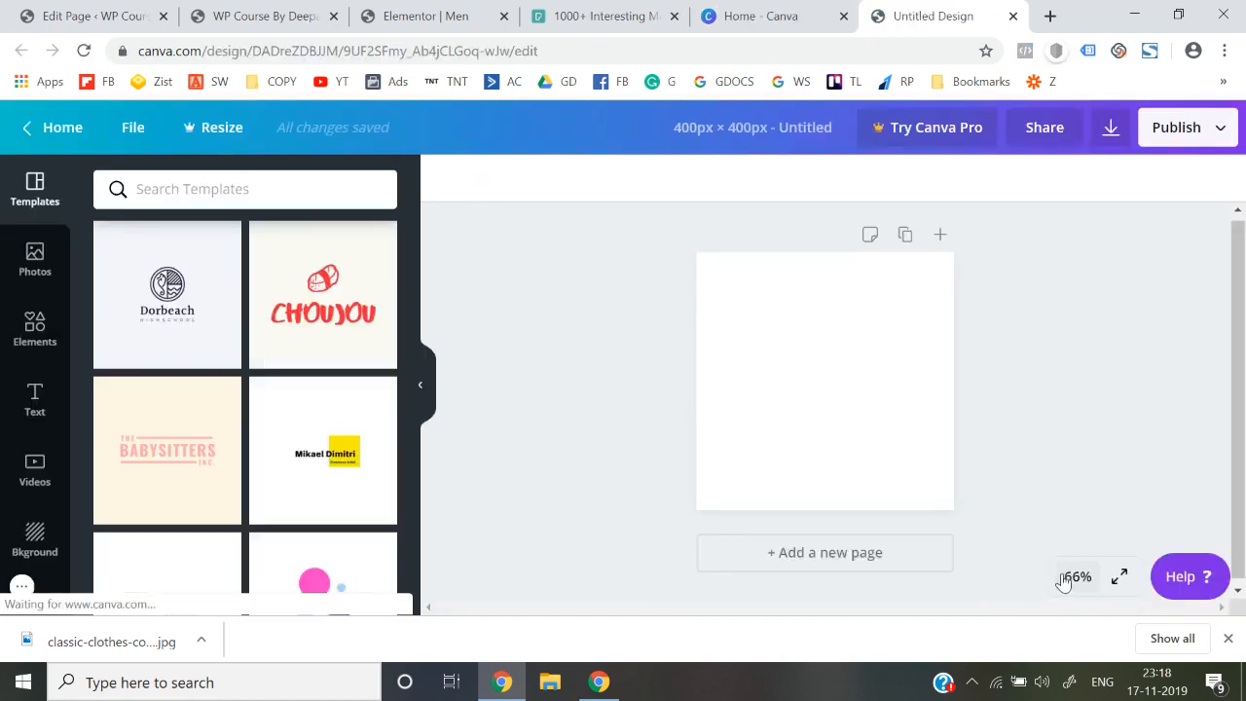
Set the design's zoom to 50% and show the text options.
click(1068, 578)
click(1068, 278)
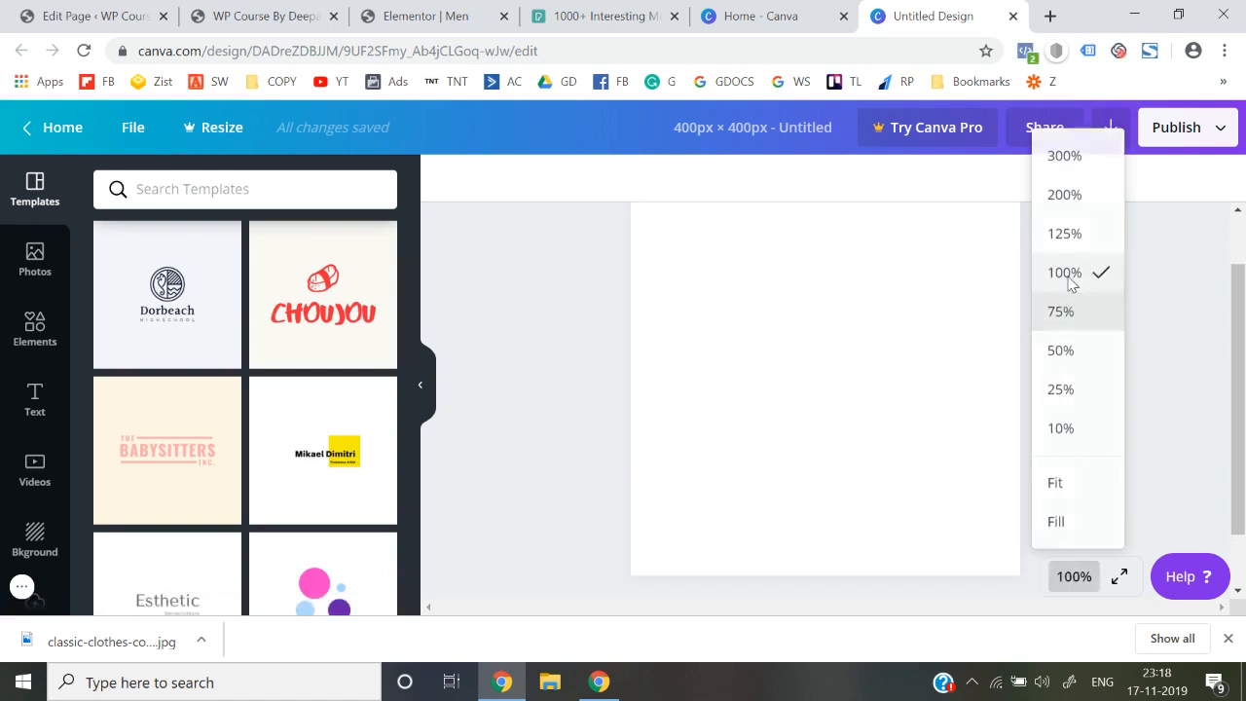
scroll(1034, 396, up, 1)
scroll(1034, 396, down, 2)
scroll(1034, 396, up, 1)
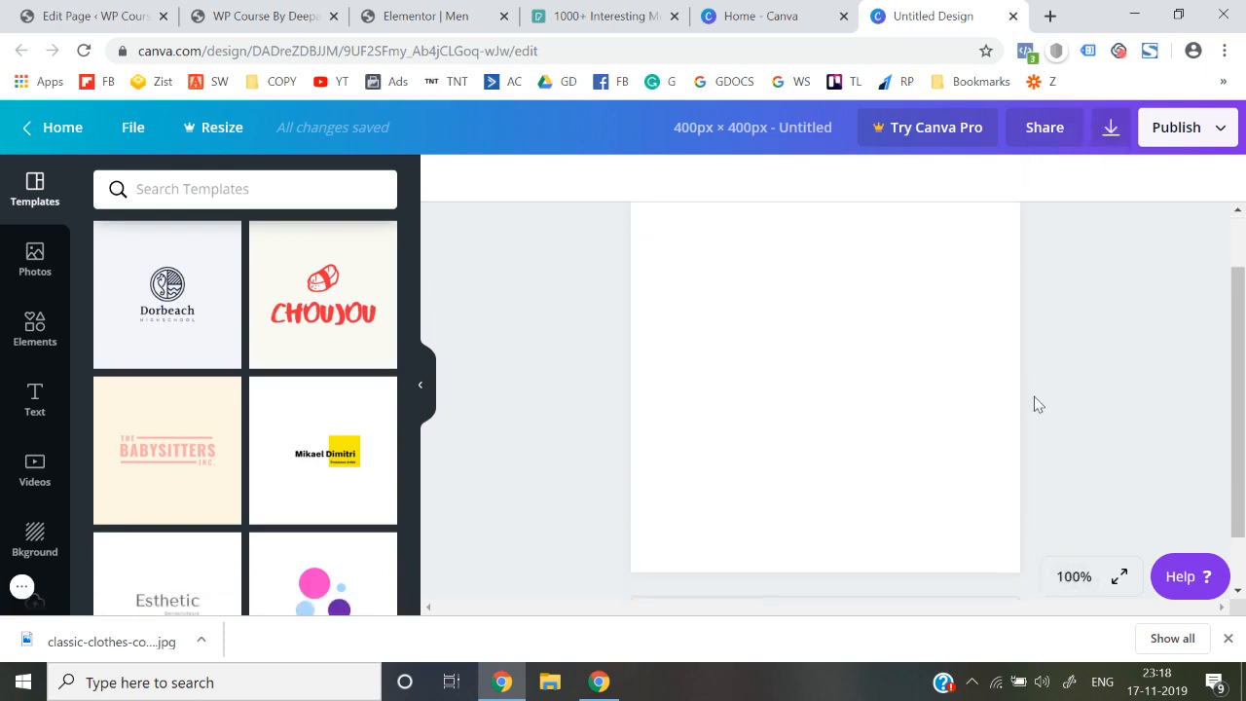
click(1071, 576)
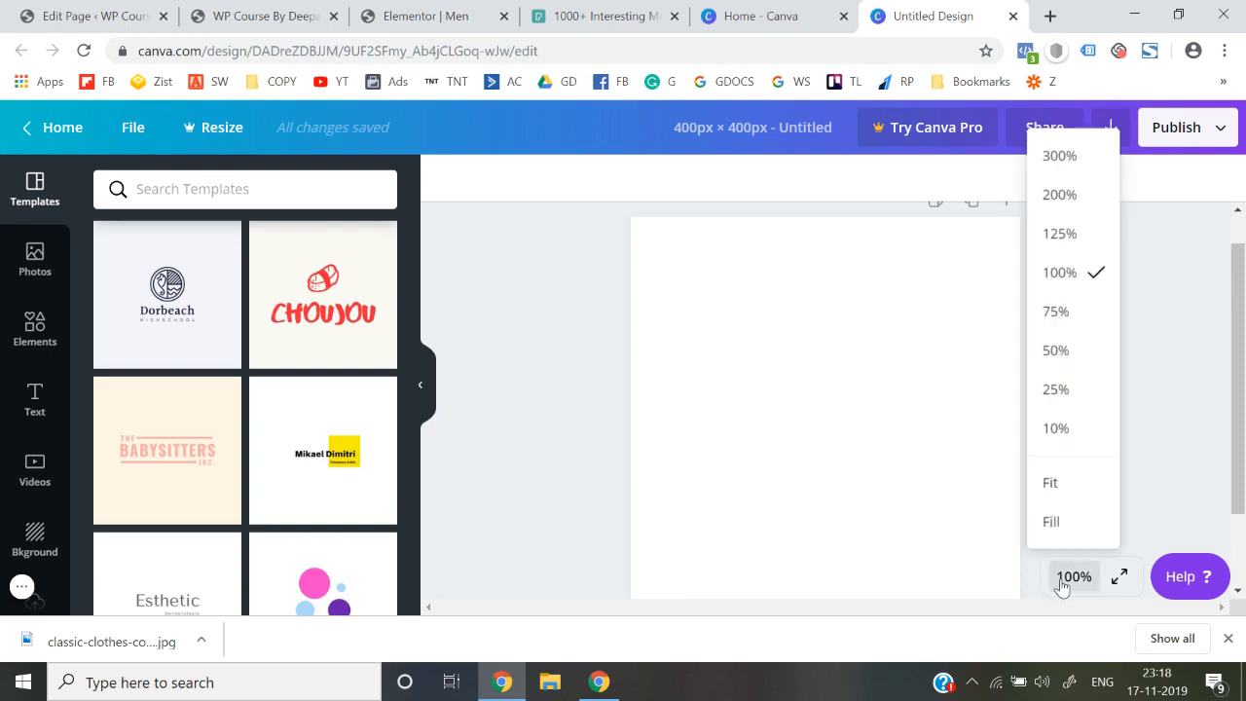
click(1067, 359)
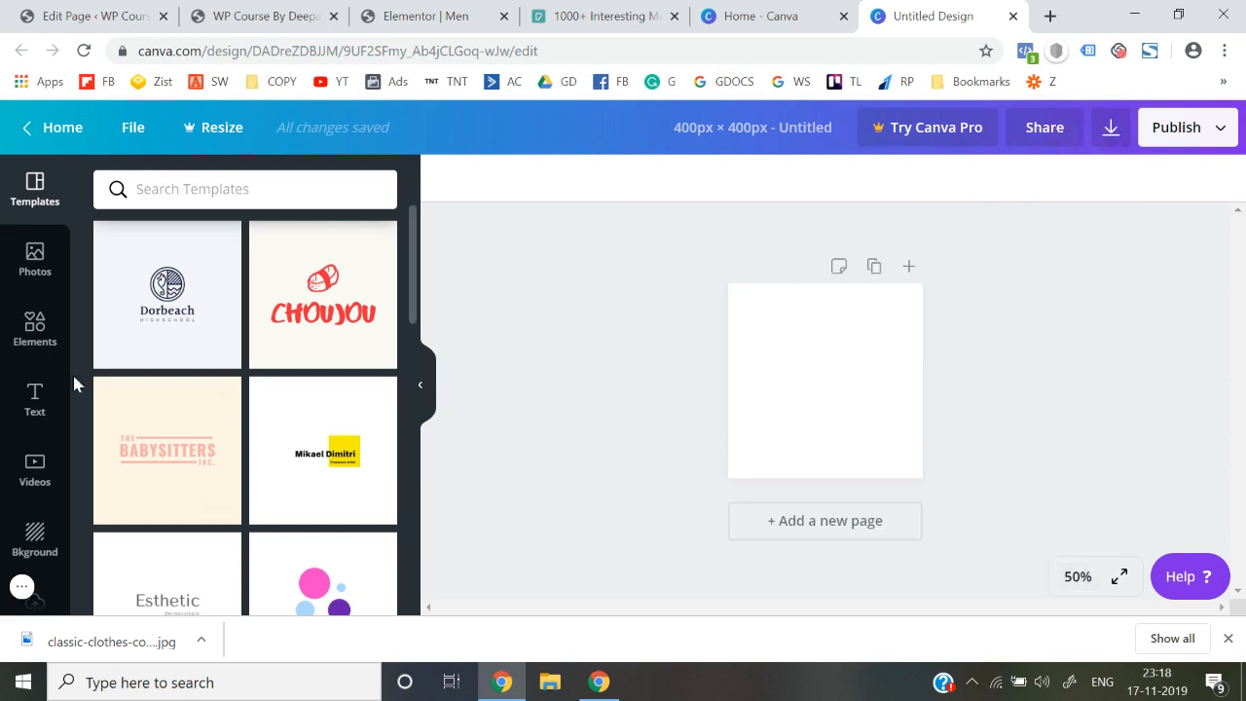
click(30, 410)
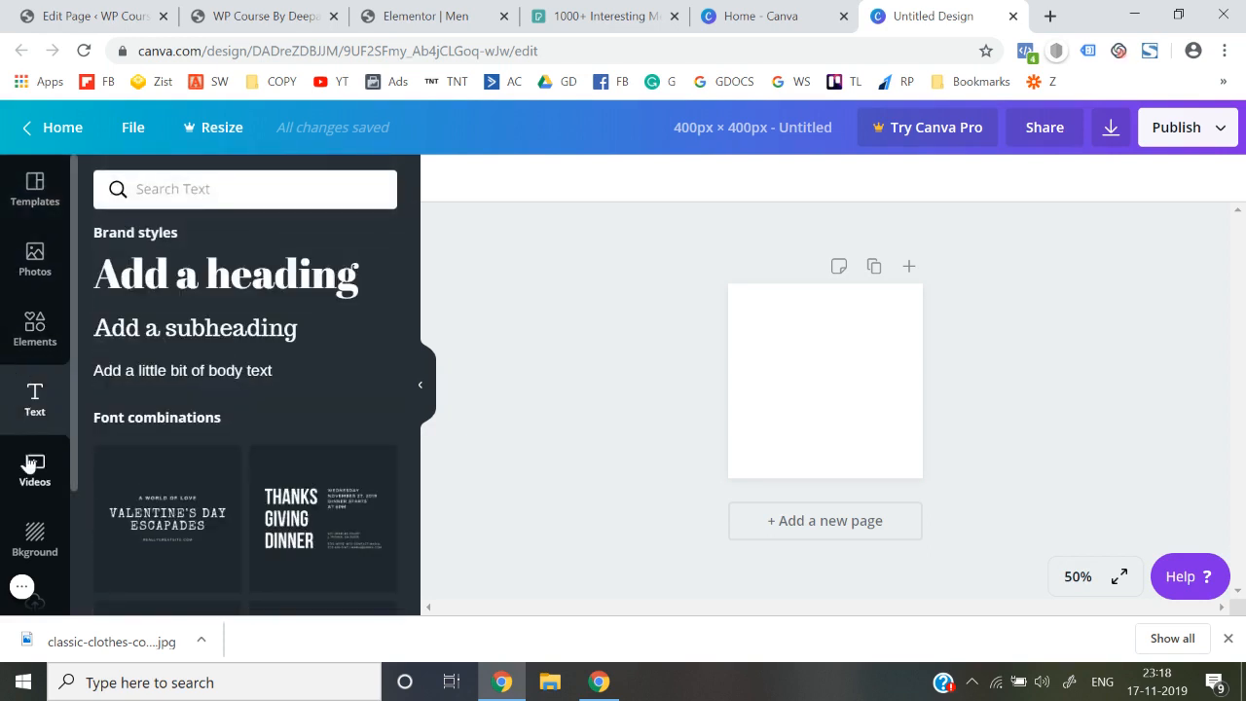
Switch to the store website and open the men's blue slim-fit stretchable jeans product from the men's Jeans category.
click(286, 9)
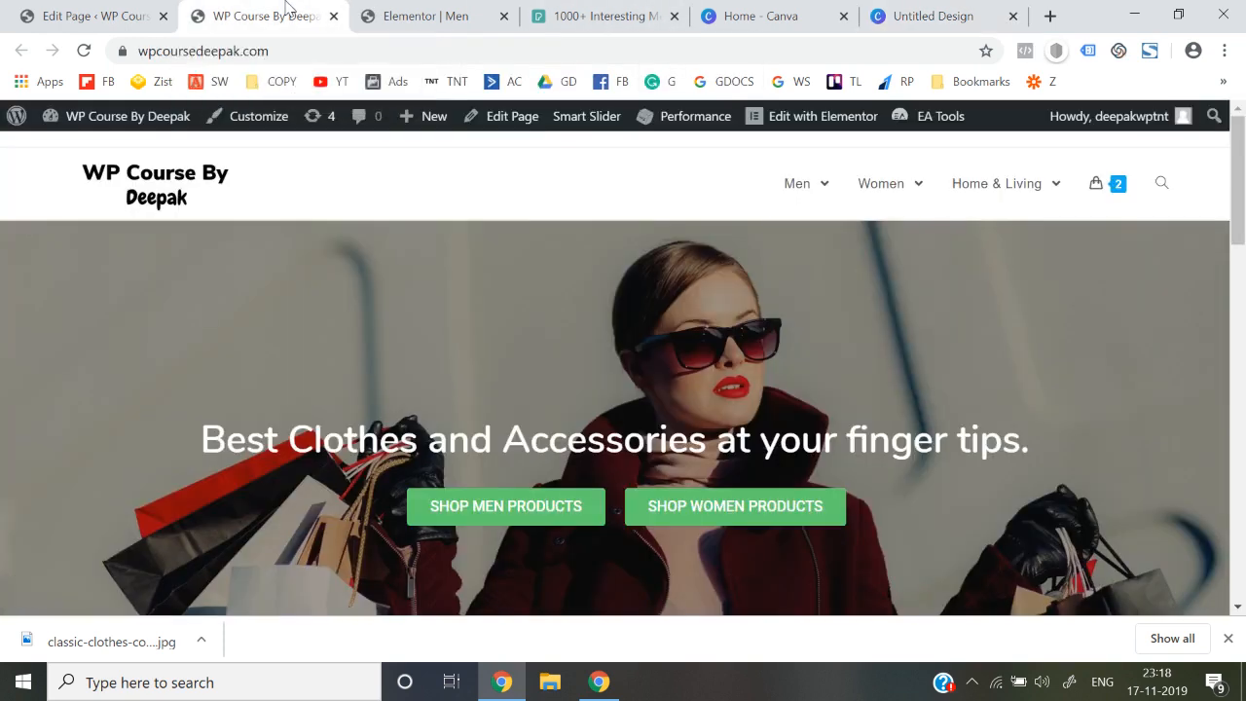
mouse_move(798, 183)
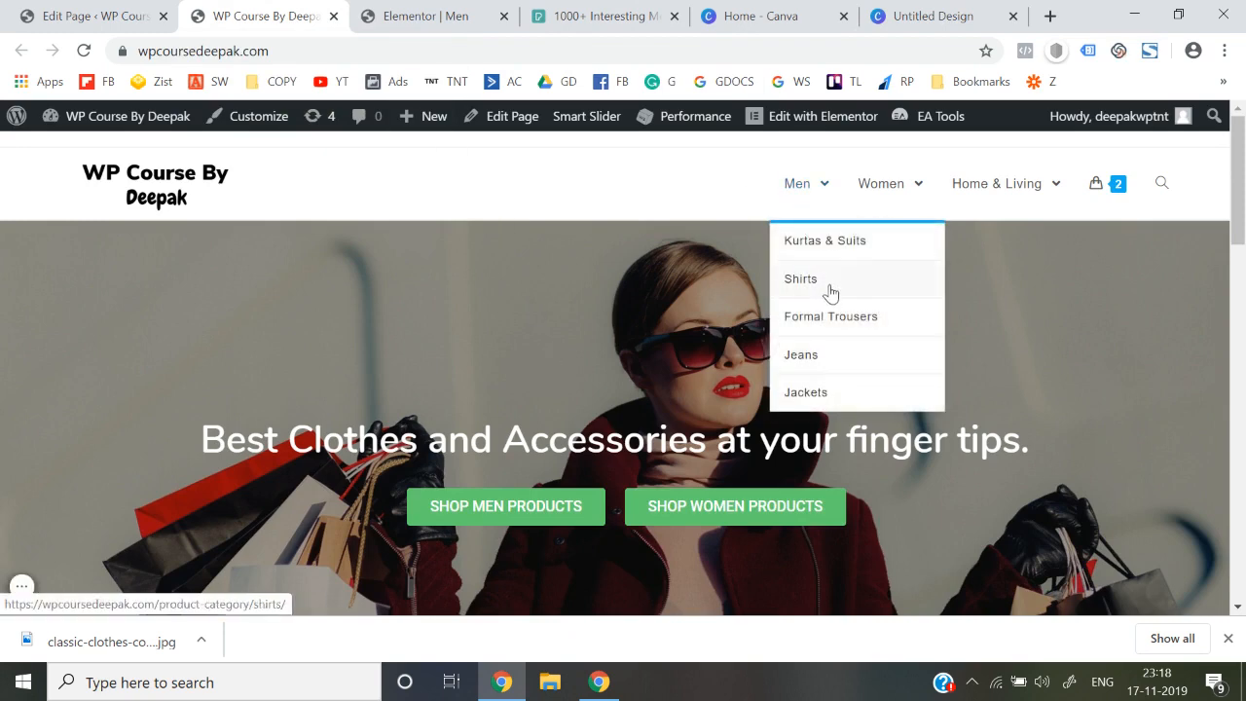
click(817, 356)
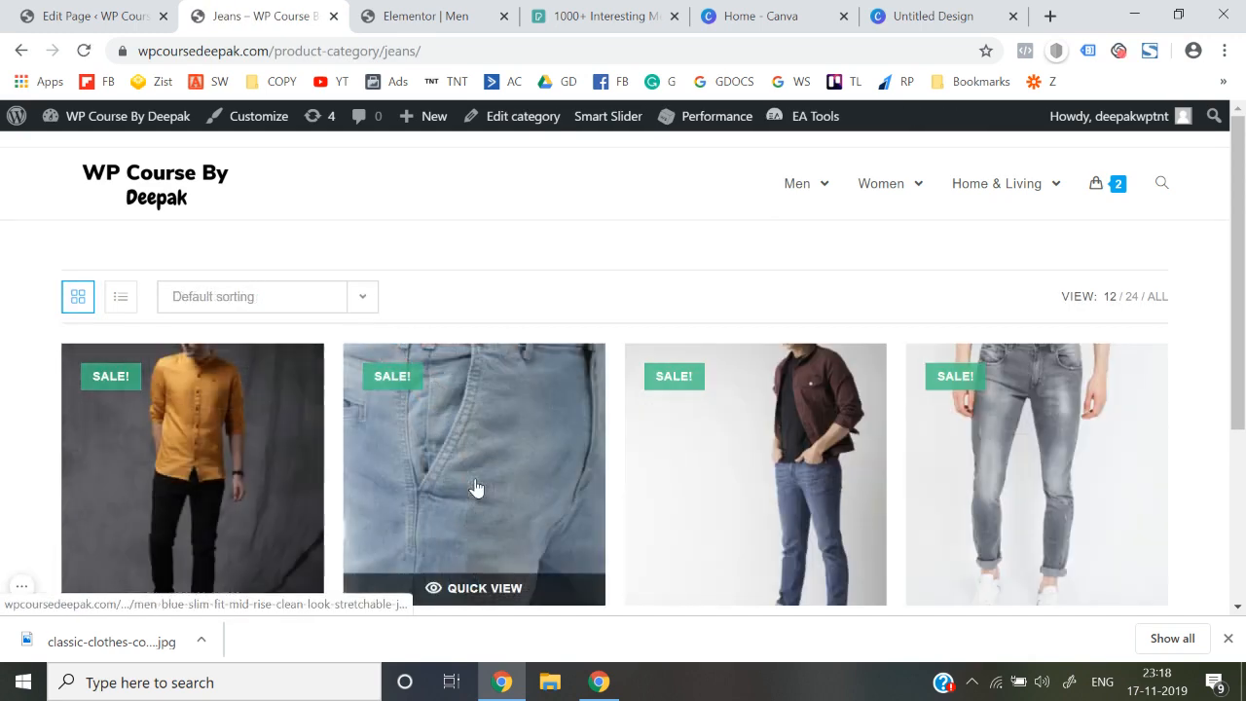
click(476, 488)
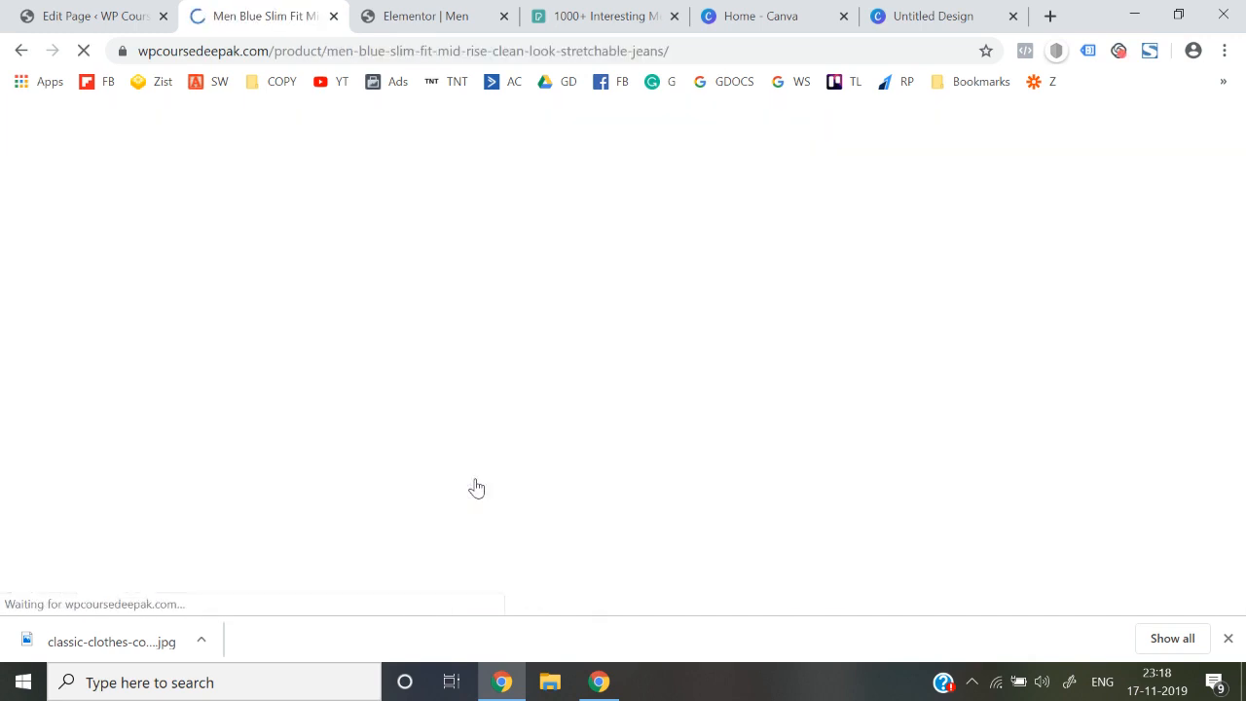
scroll(326, 407, down, 2)
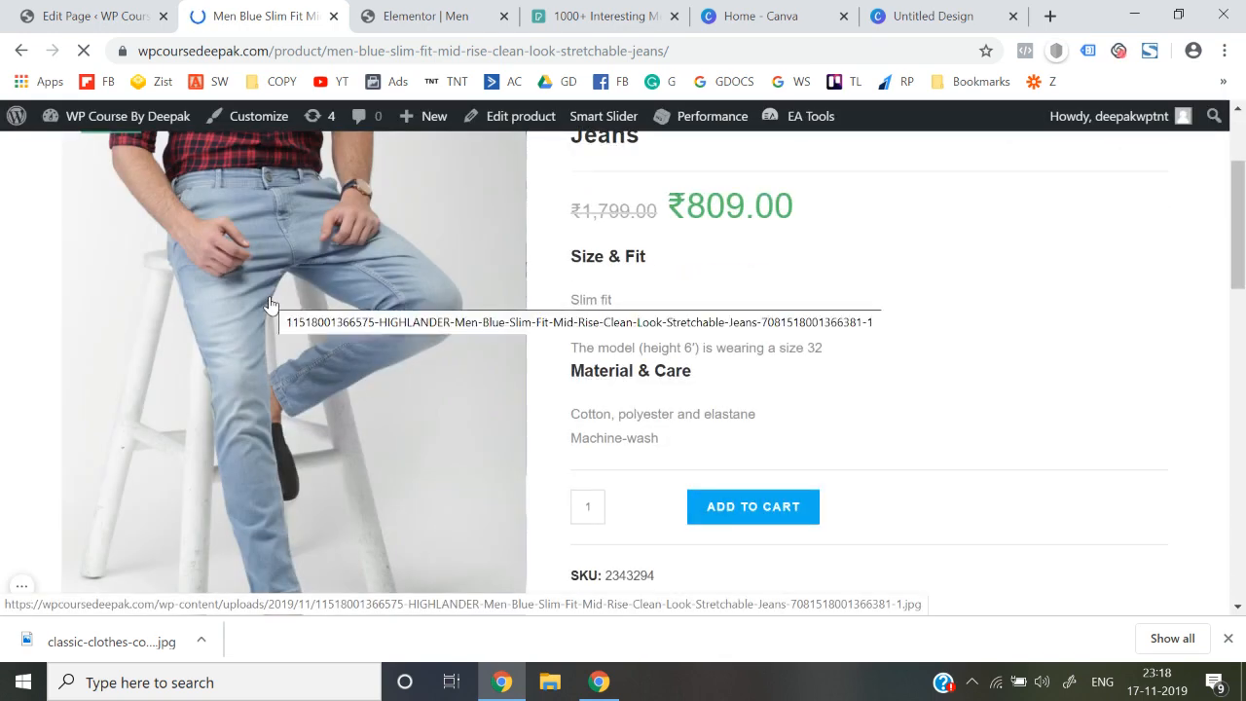
Open the blue jeans product photo in its own tab and save it to the Desktop as "Jeans".
right_click(270, 298)
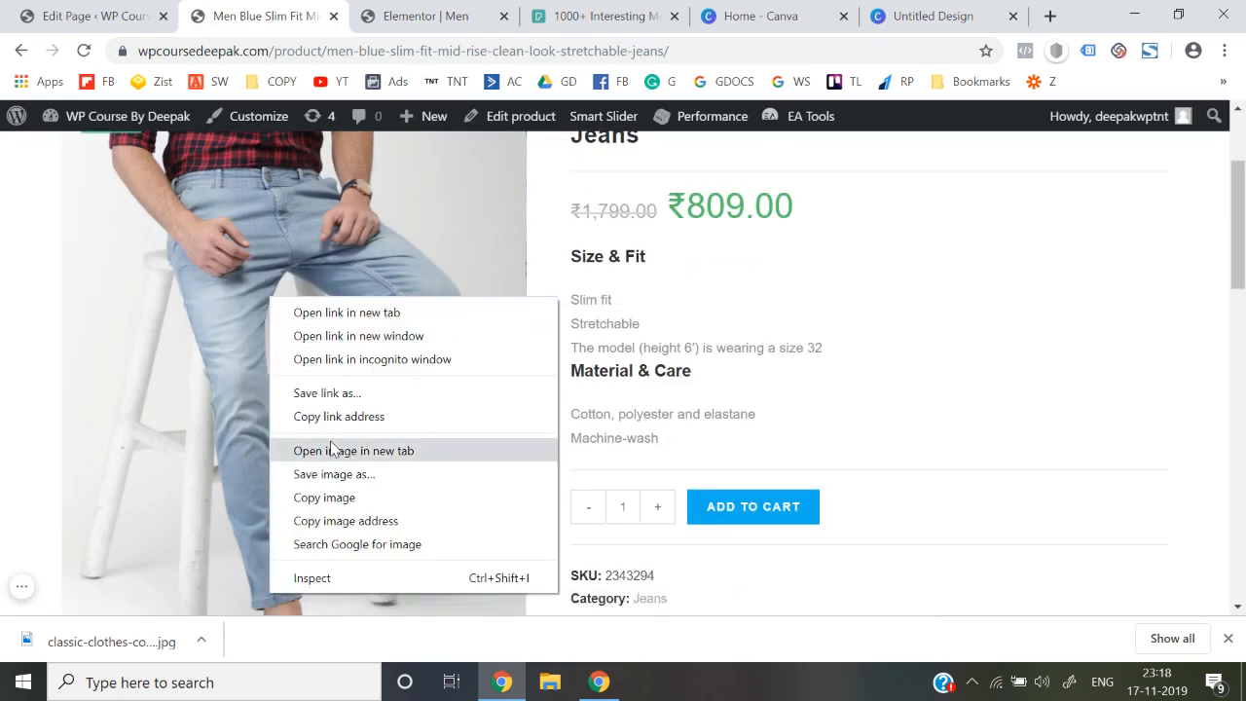
click(331, 450)
key(ctrl+Tab)
right_click(506, 294)
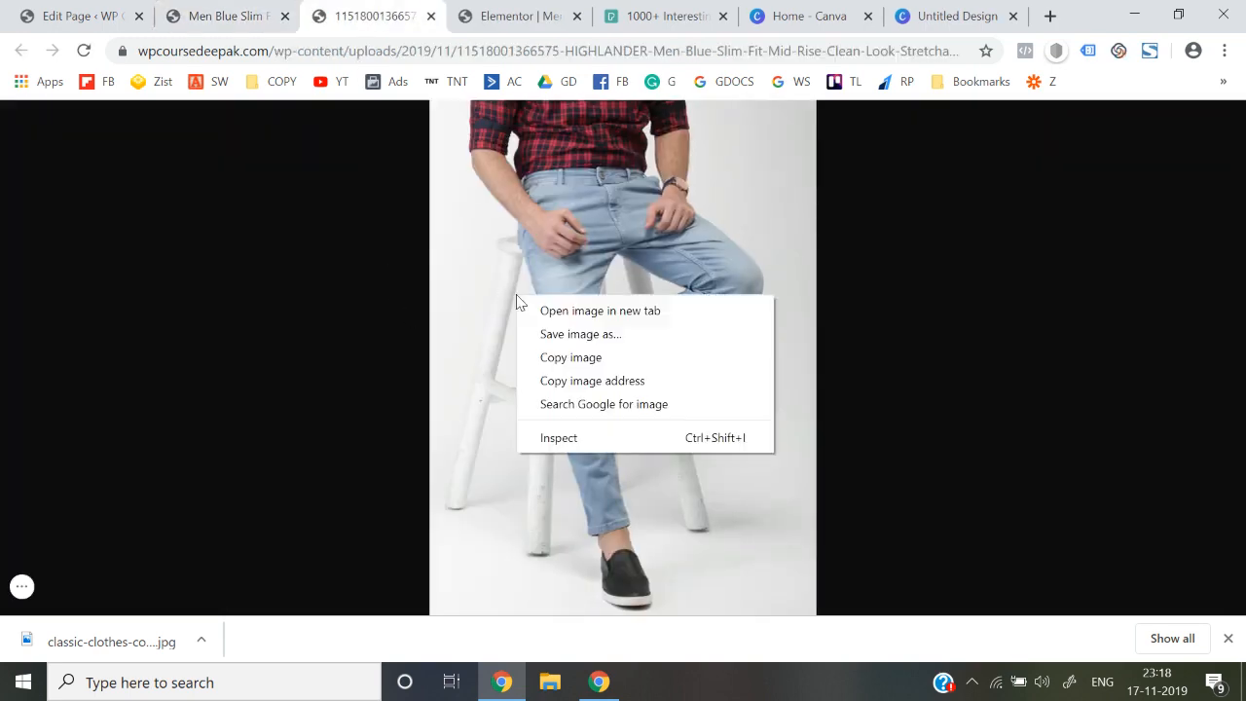
click(544, 331)
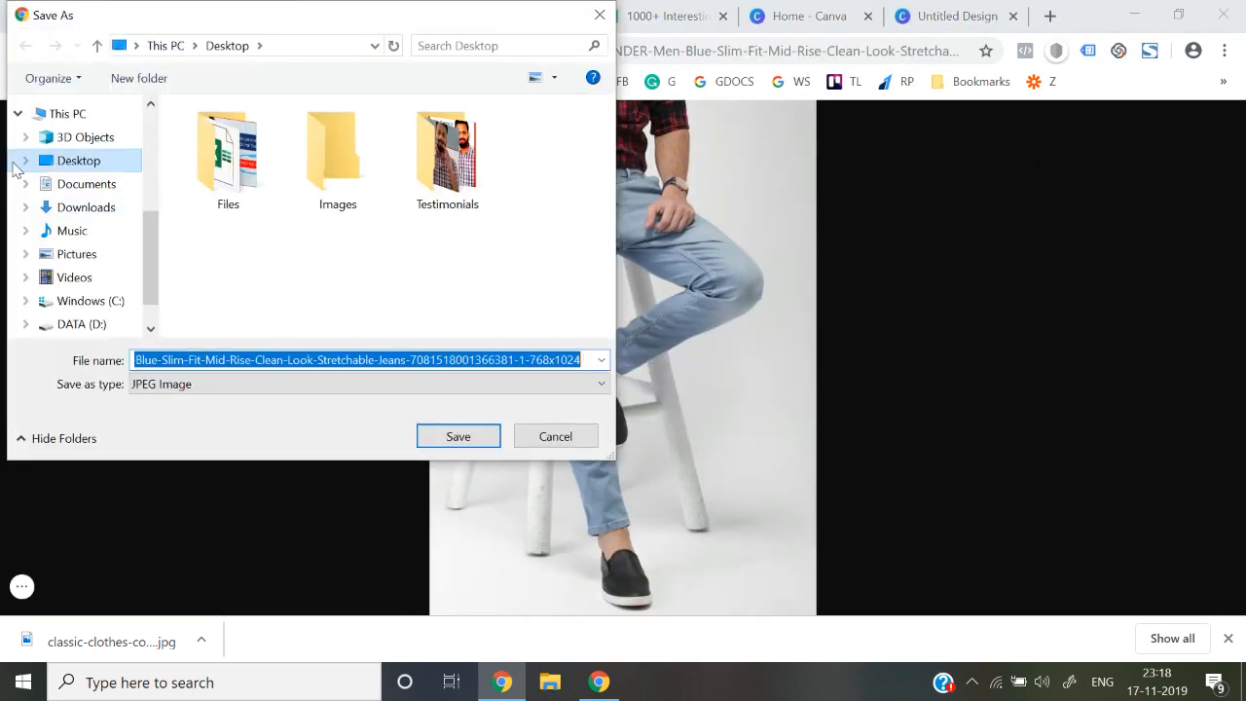
click(70, 149)
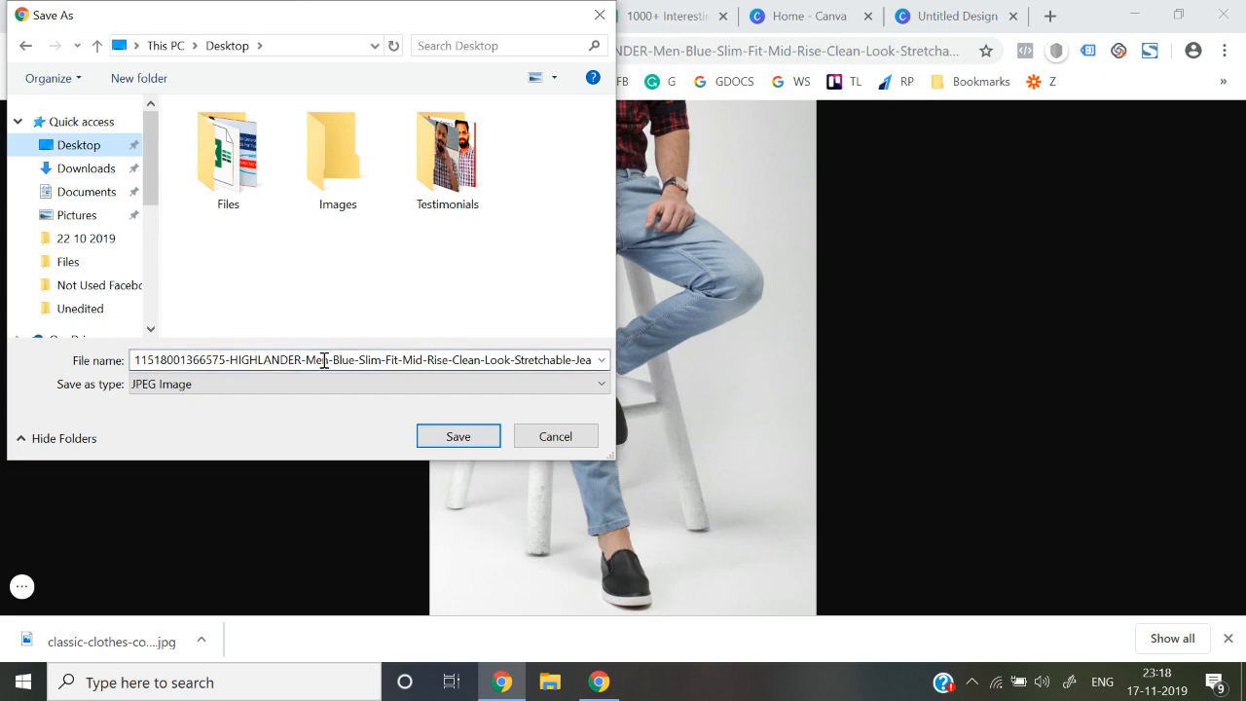
click(323, 361)
text(Jeans)
key(Return)
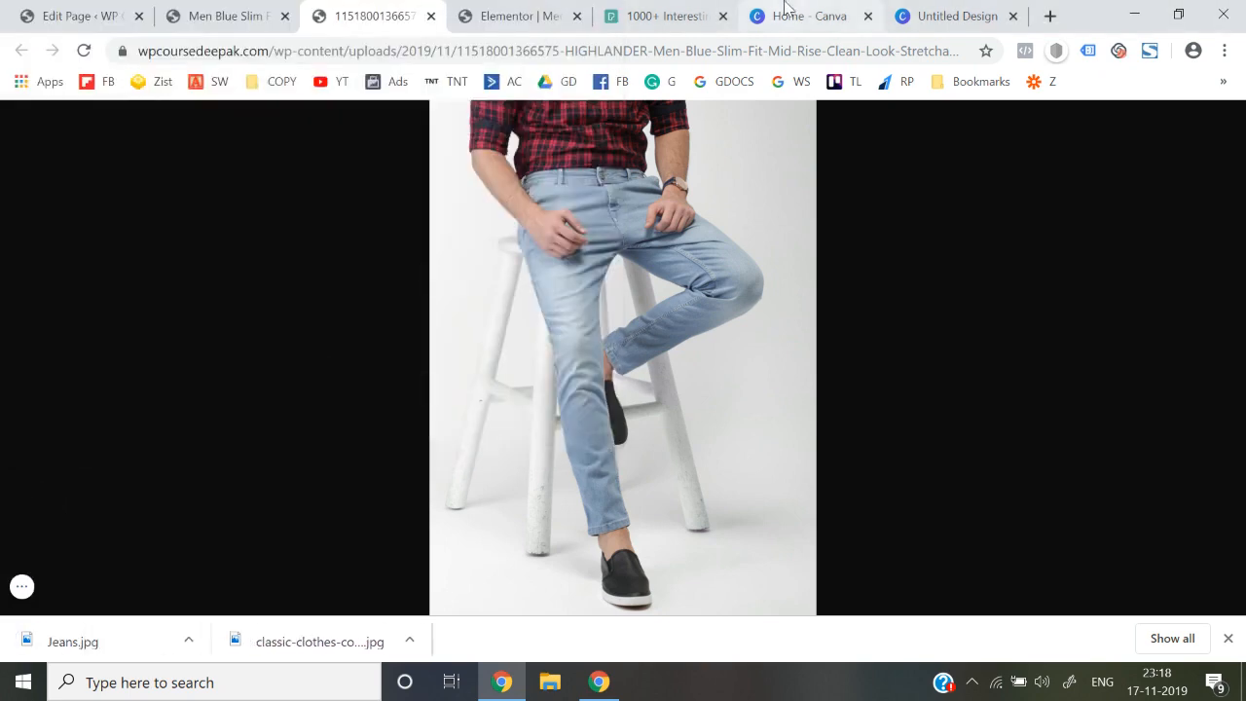
Upload the Jeans image from the Desktop to the Canva design and place it so it fills the whole page.
click(942, 12)
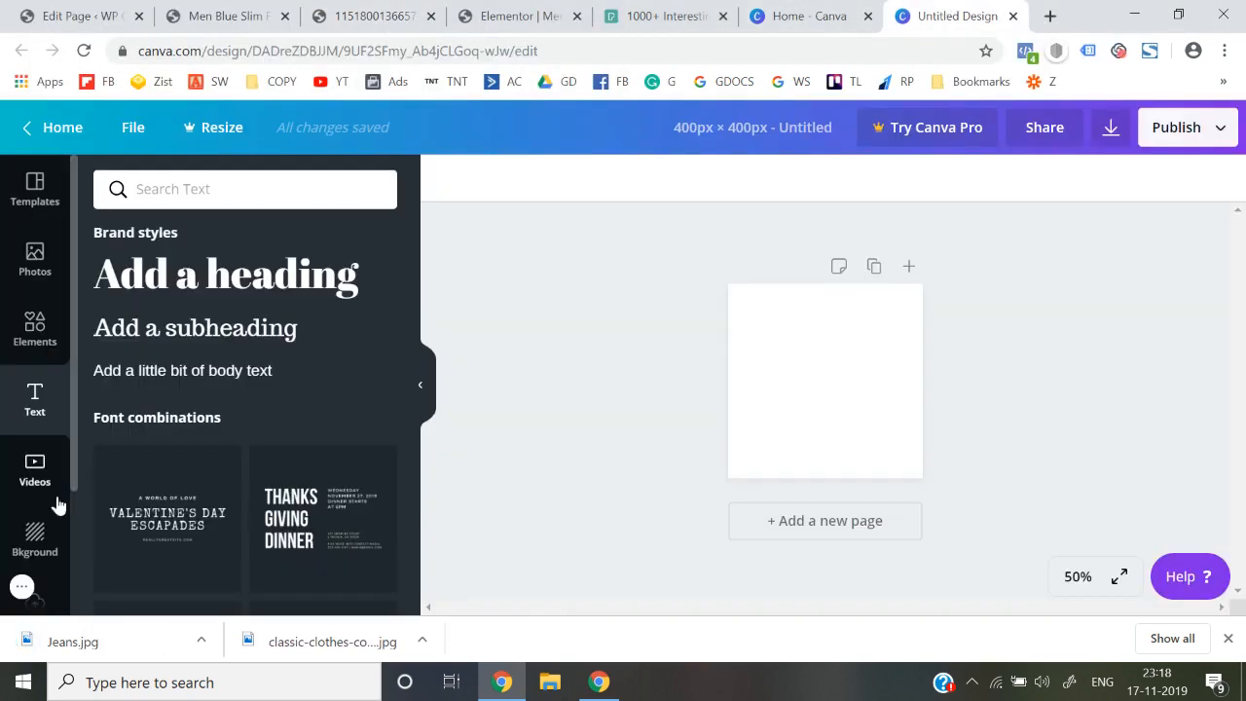
scroll(39, 531, down, 2)
click(35, 438)
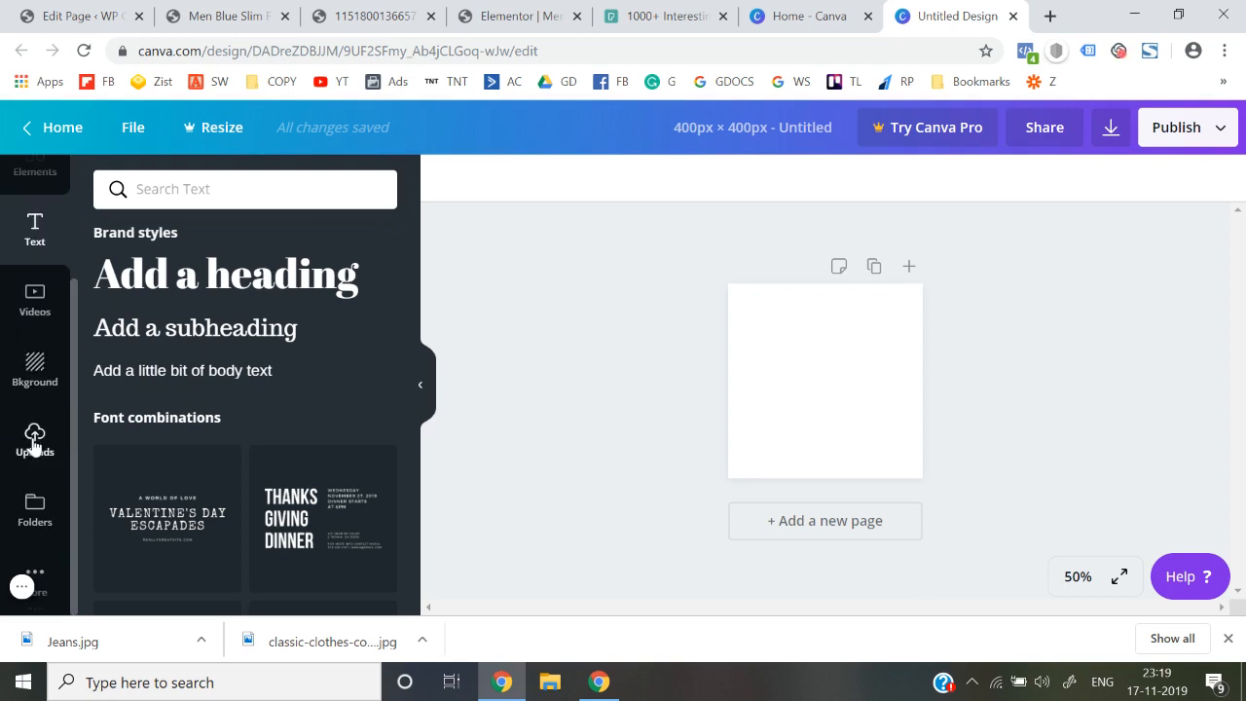
click(224, 193)
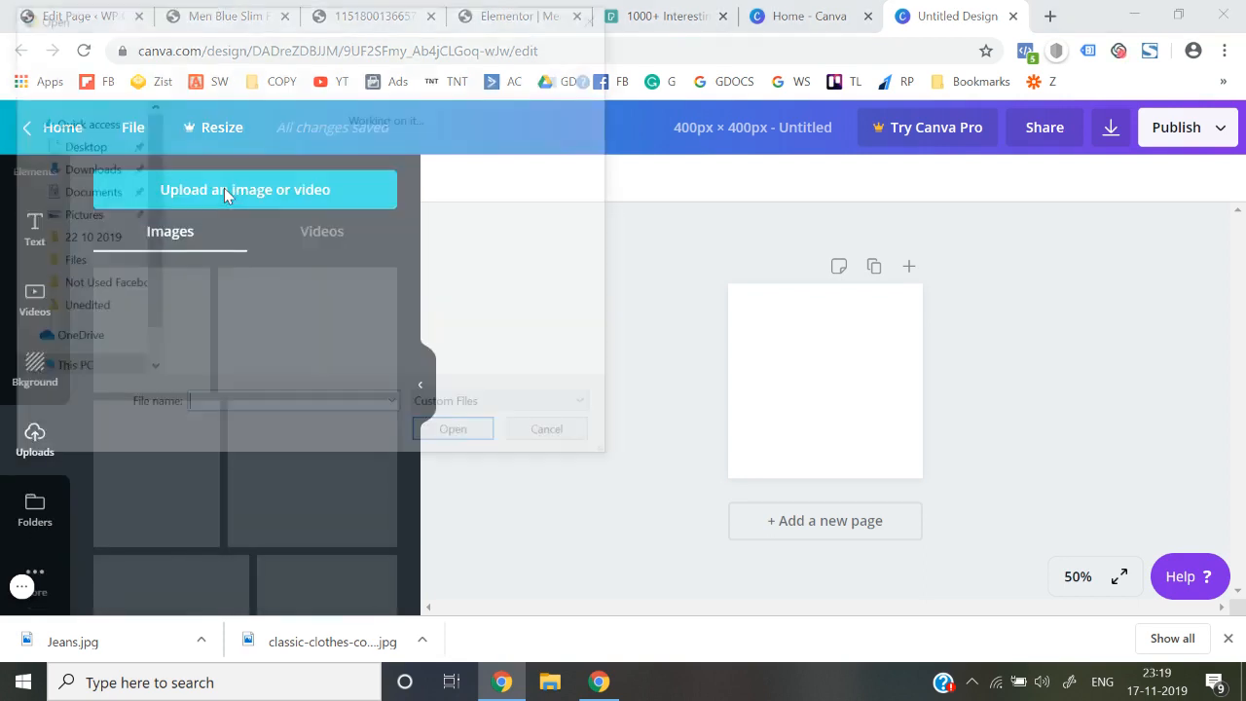
scroll(105, 159, up, 3)
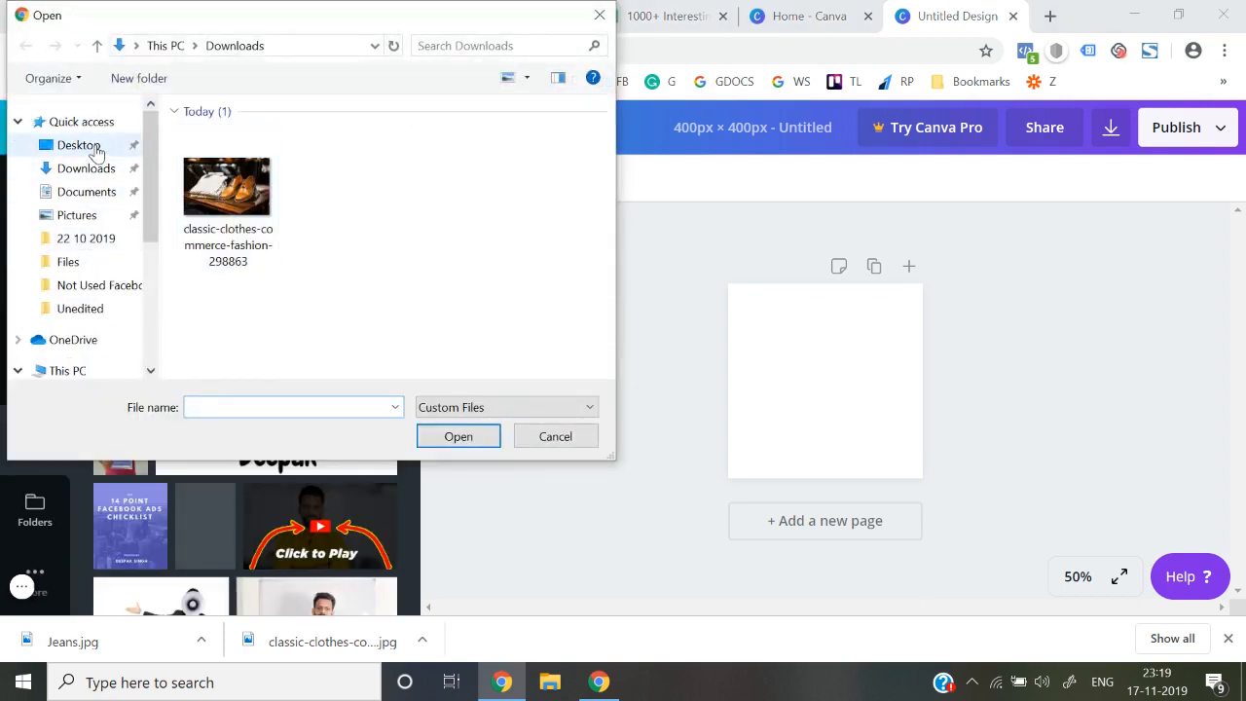
click(95, 148)
double_click(236, 312)
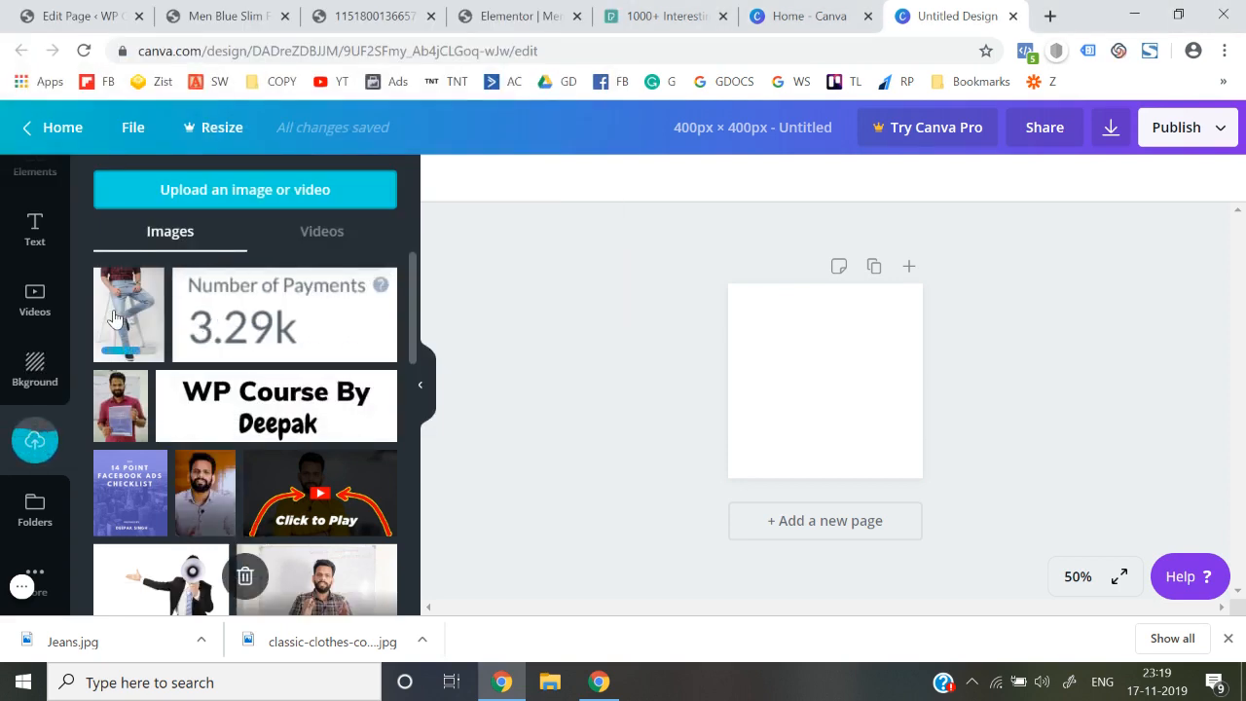
drag(115, 317, 746, 386)
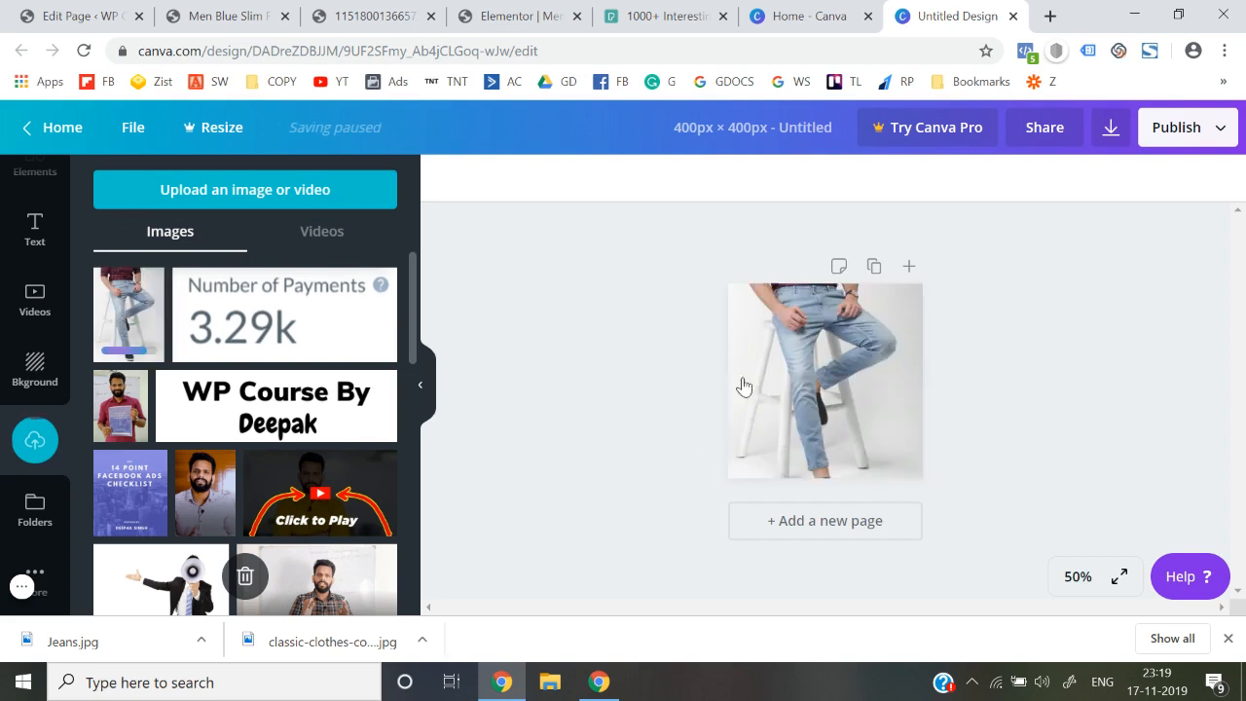
Add a subheading reading "JEANS" to the design, enlarge it and place it over the lower part of the jeans photo.
click(45, 353)
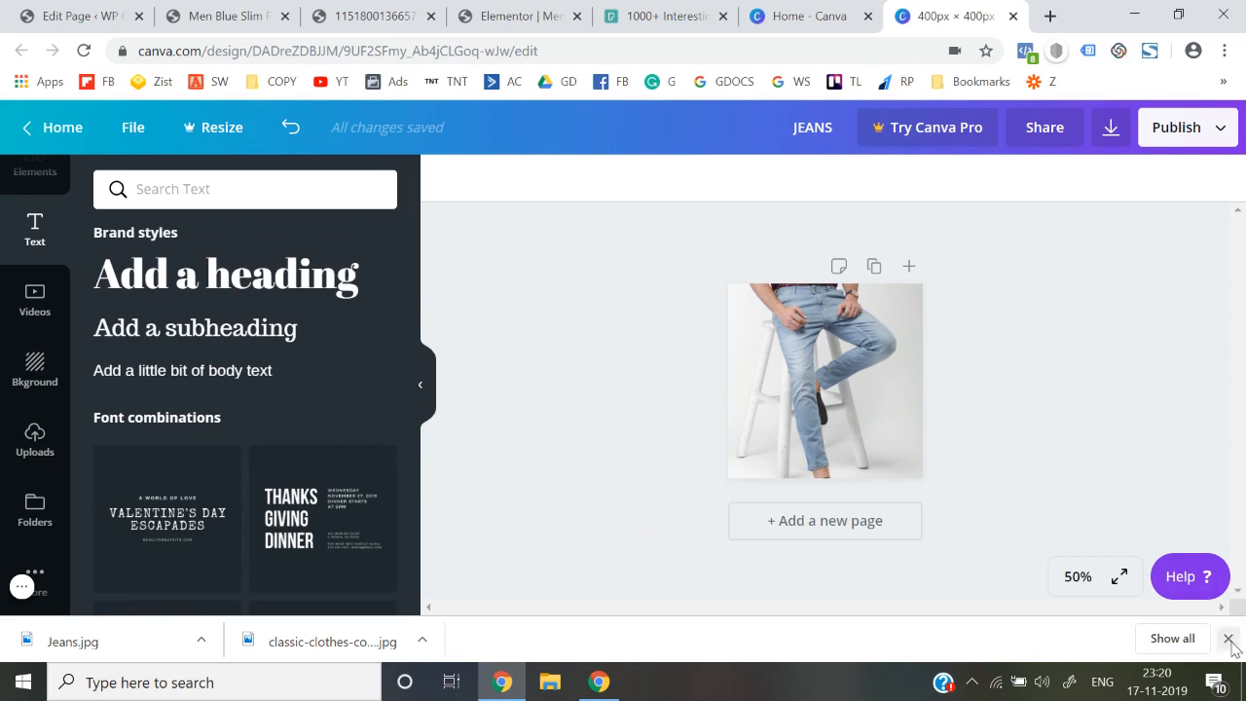
click(1228, 639)
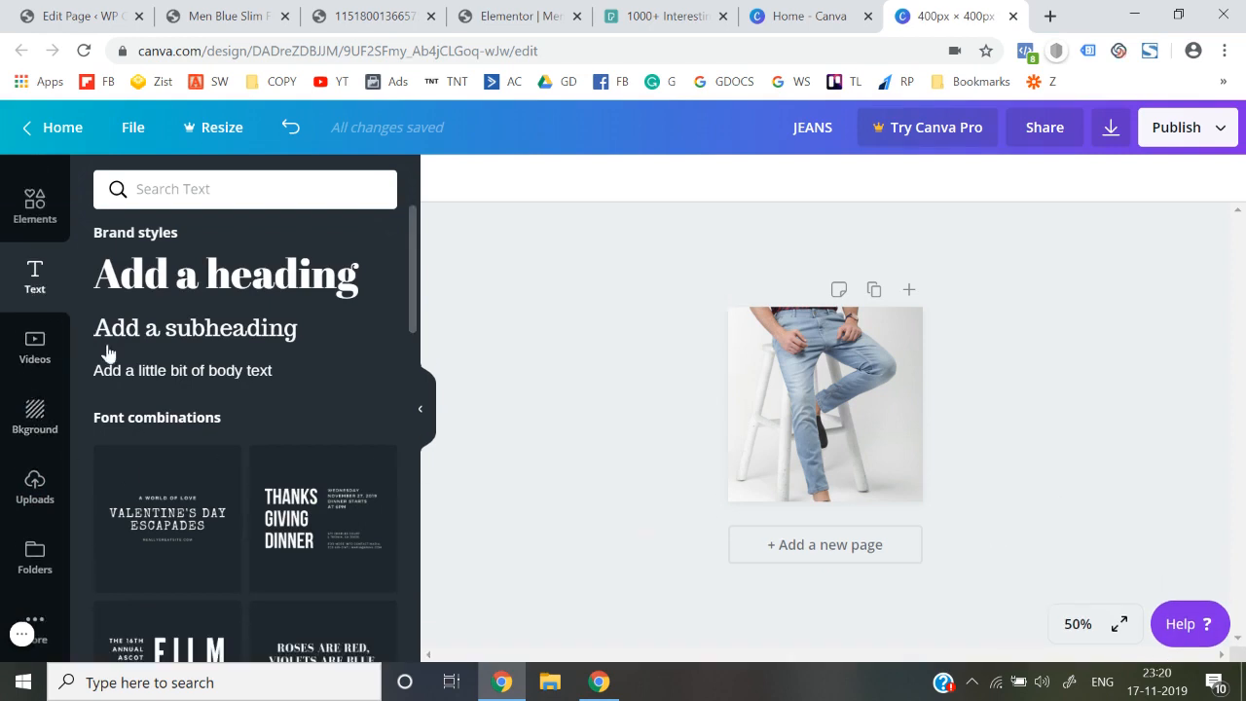
click(209, 335)
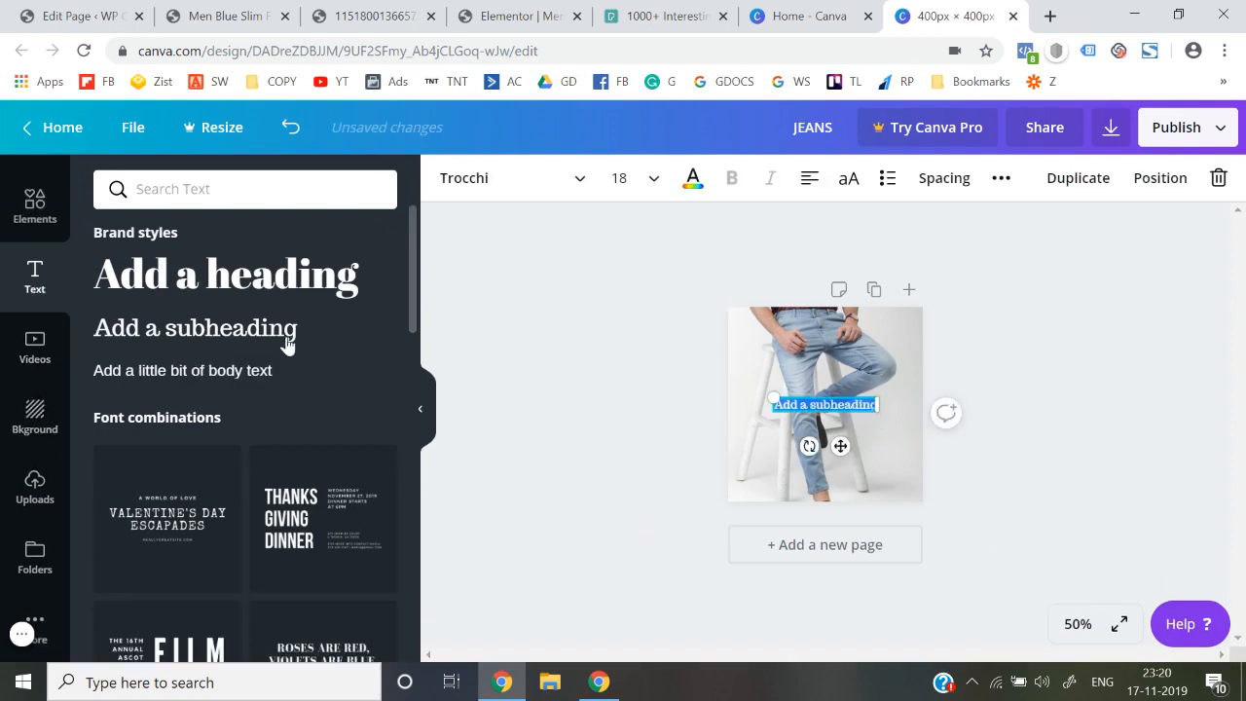
text(JEANS)
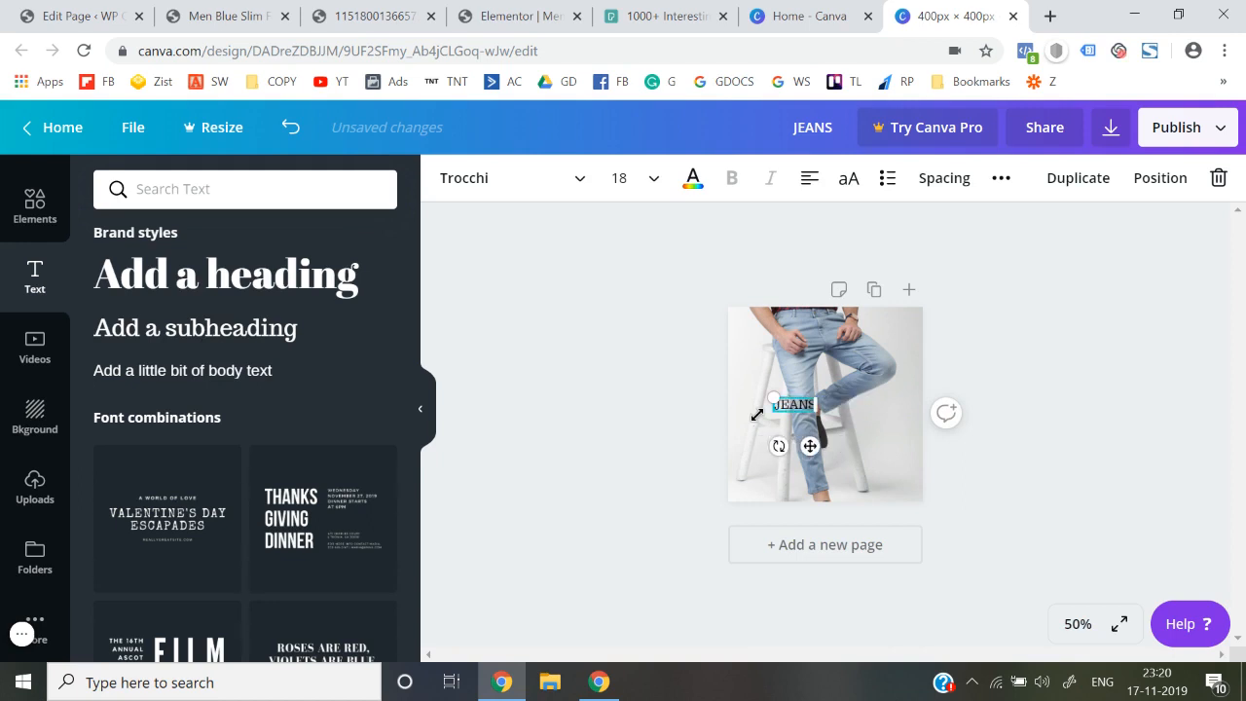
drag(771, 397, 813, 464)
click(642, 486)
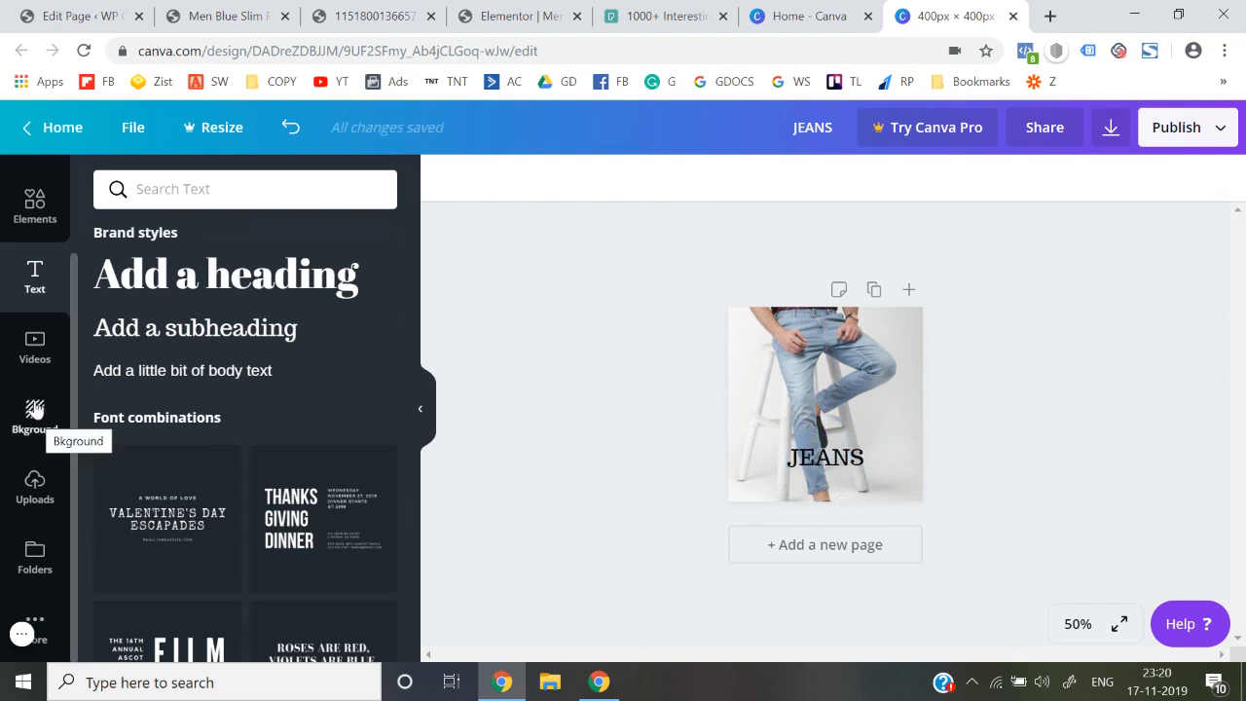
Add a grey square and reshape it into a thin horizontal band wider than the page, placed just above the JEANS text.
click(43, 214)
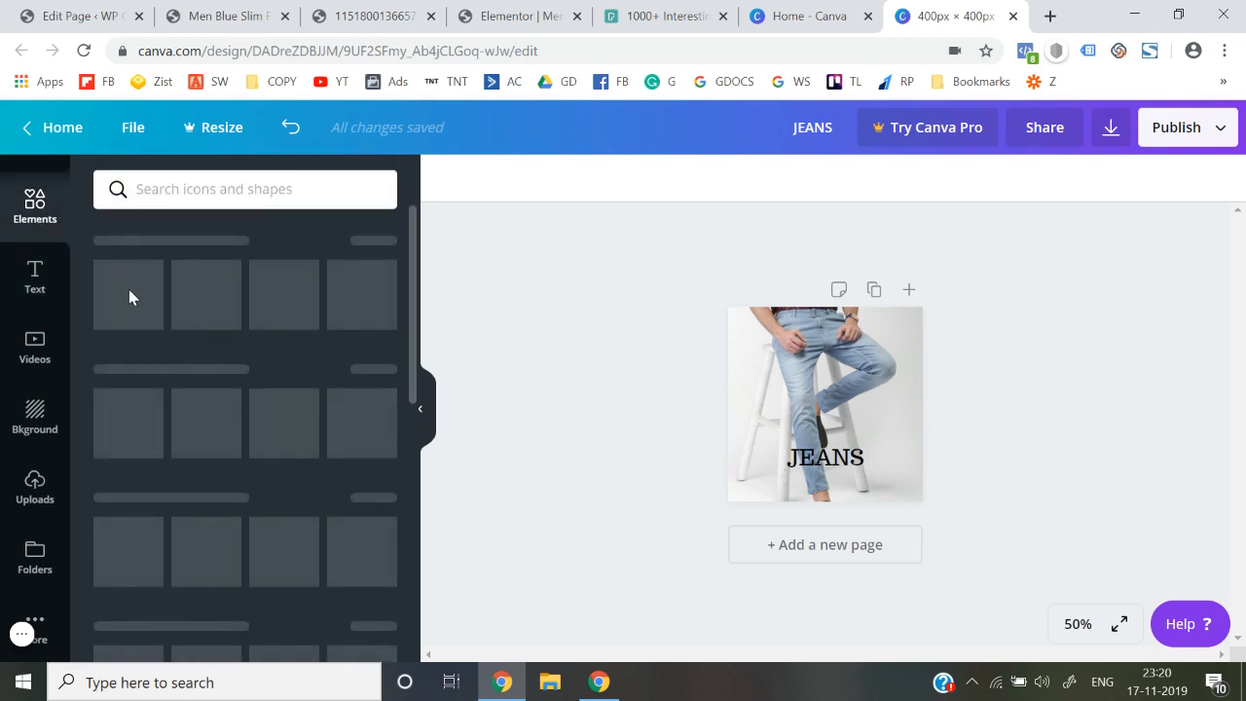
click(139, 310)
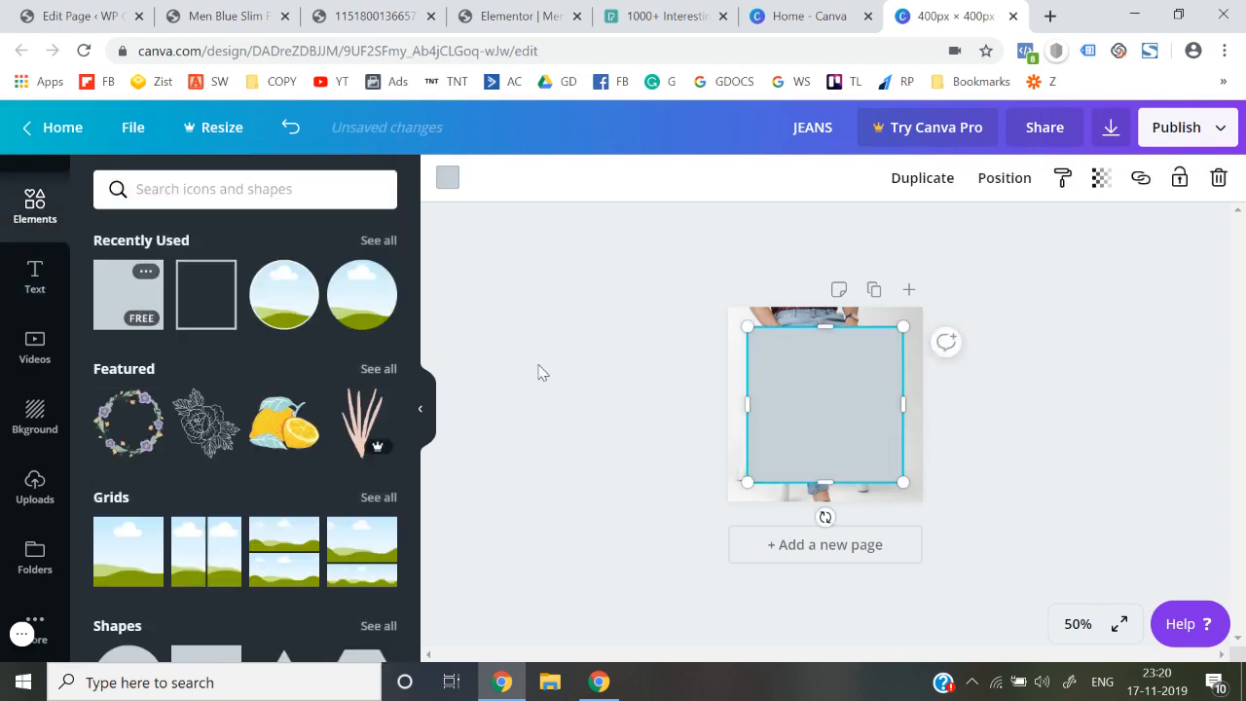
drag(745, 403, 691, 405)
drag(857, 391, 857, 426)
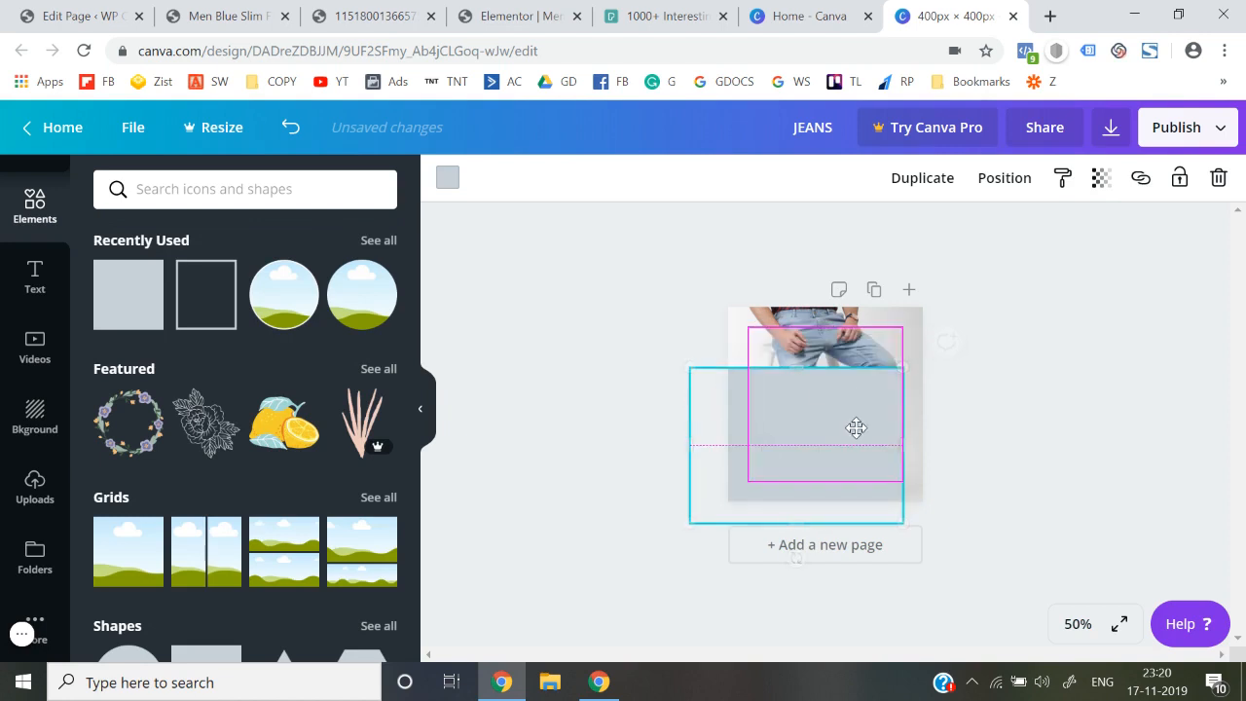
drag(797, 371, 800, 437)
drag(792, 526, 812, 483)
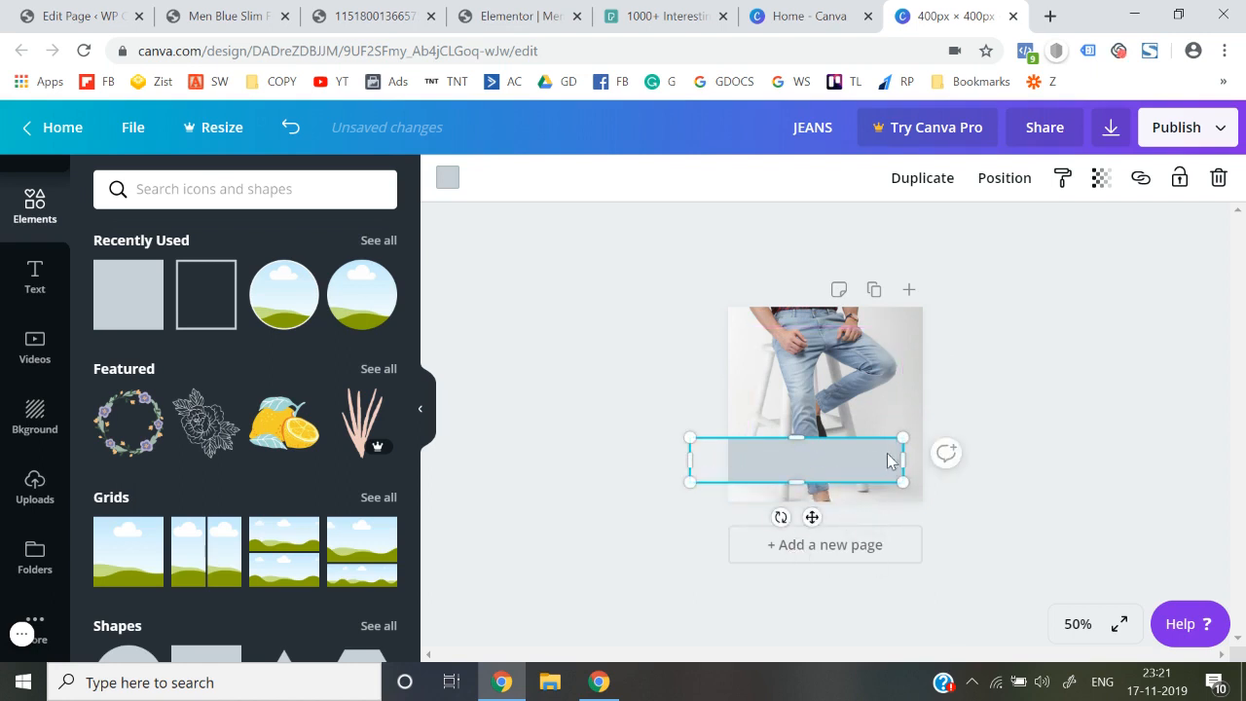
drag(914, 455, 991, 458)
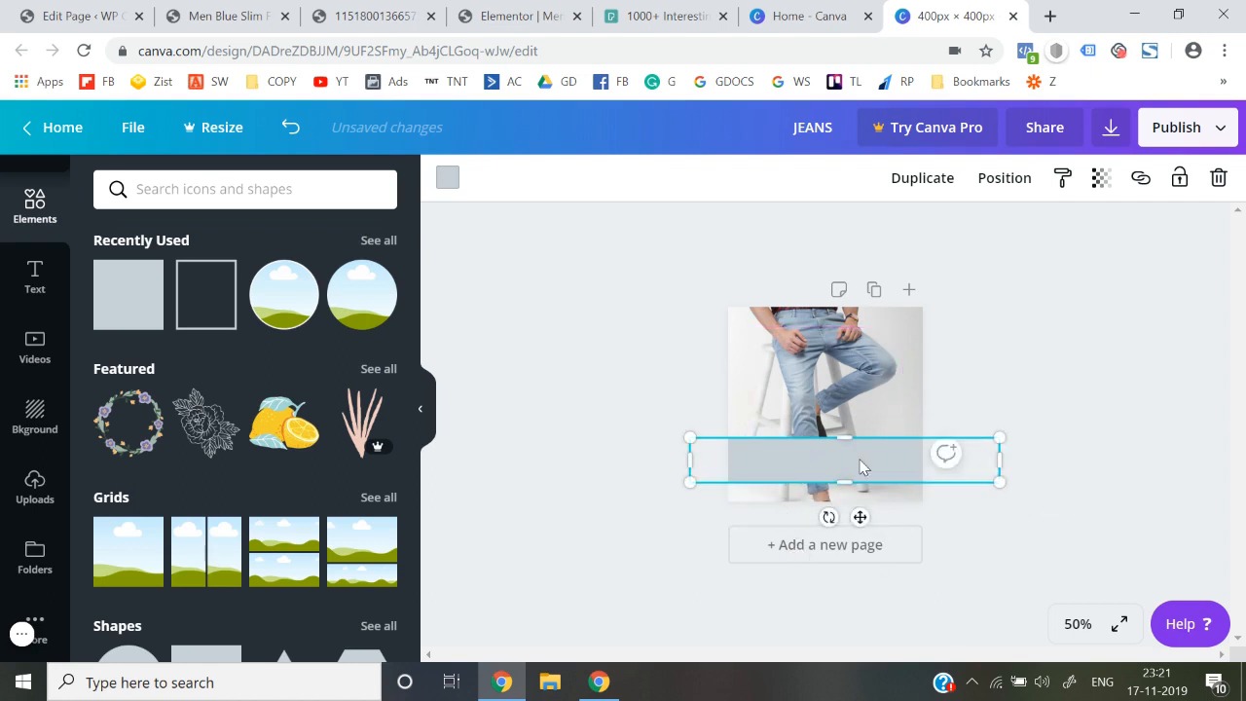
drag(862, 465, 859, 401)
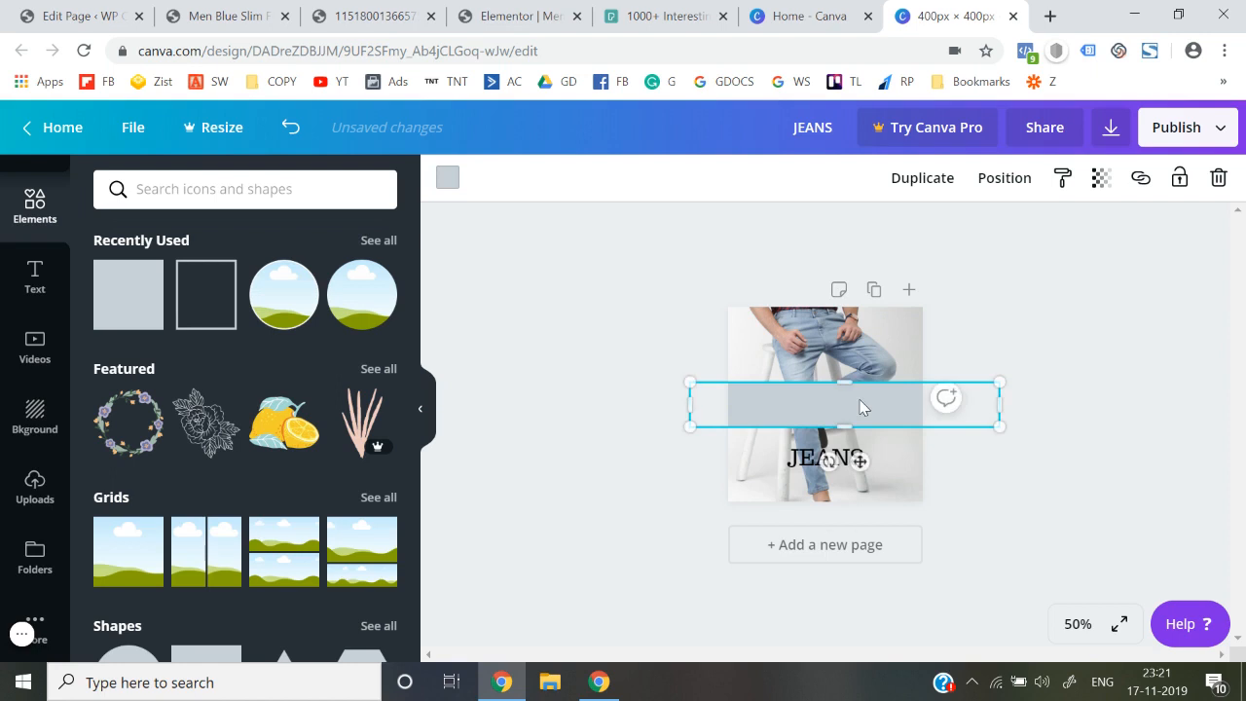
Fill the grey rectangle across the jeans photo with the default purple colour.
click(443, 178)
click(272, 395)
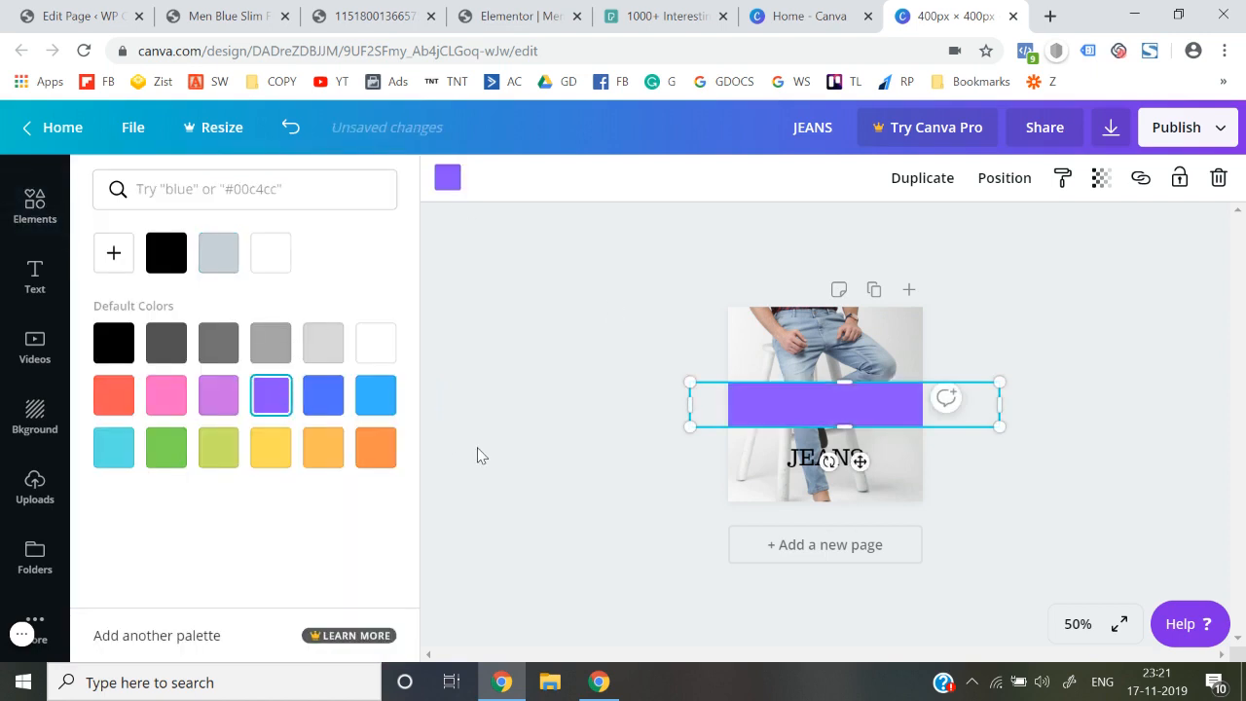
click(477, 455)
Place the JEANS text over the purple band and send the band backward so it sits behind the text.
drag(813, 460, 751, 420)
click(682, 453)
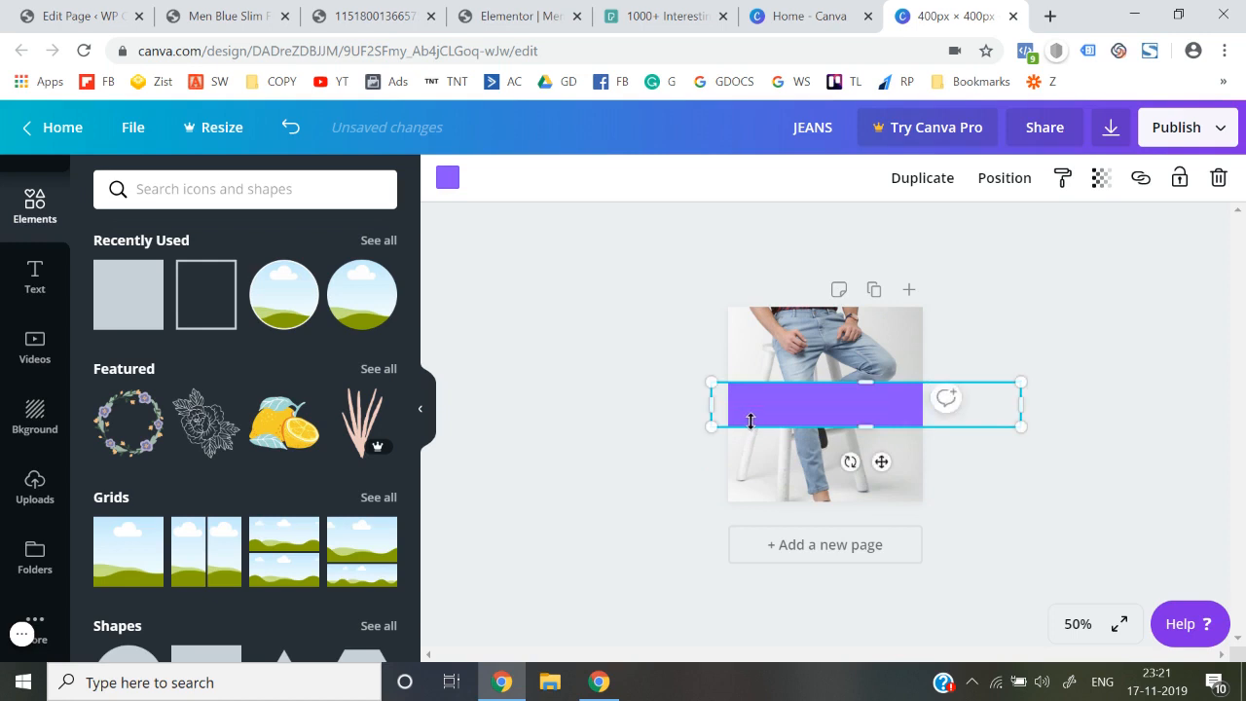
click(1017, 183)
click(998, 240)
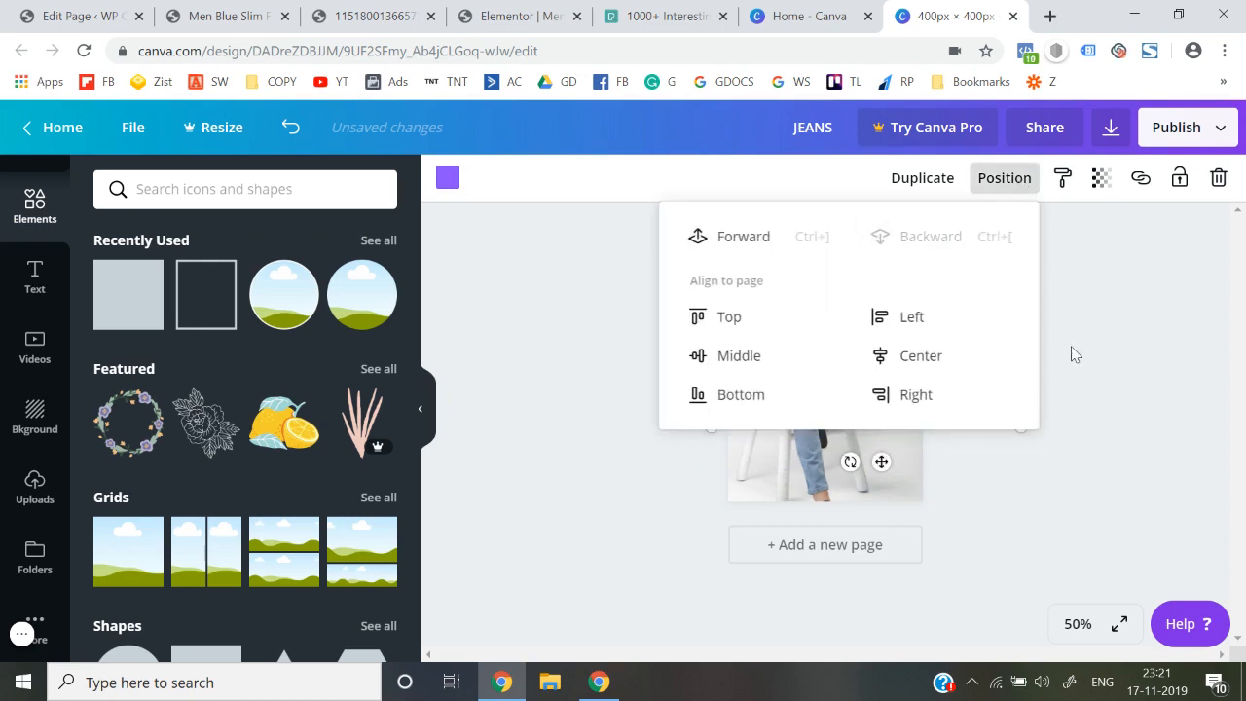
Change the JEANS text's font to Nunito.
click(820, 409)
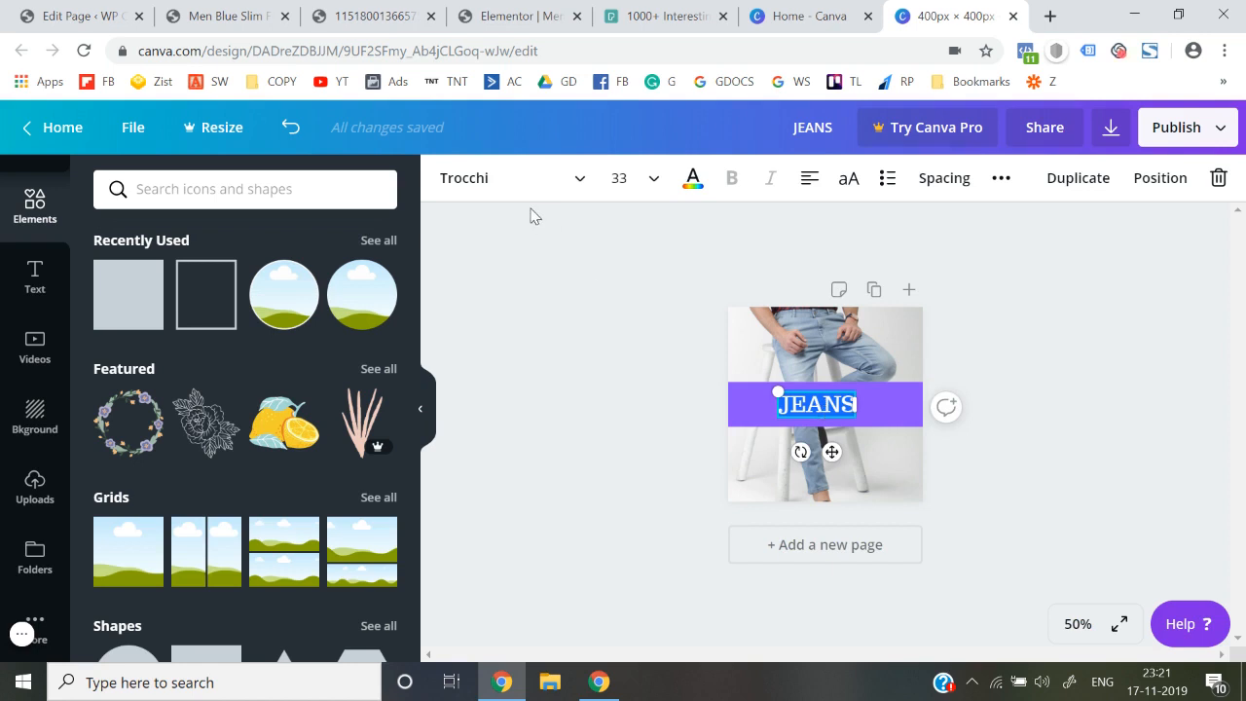
click(497, 195)
text(nuni)
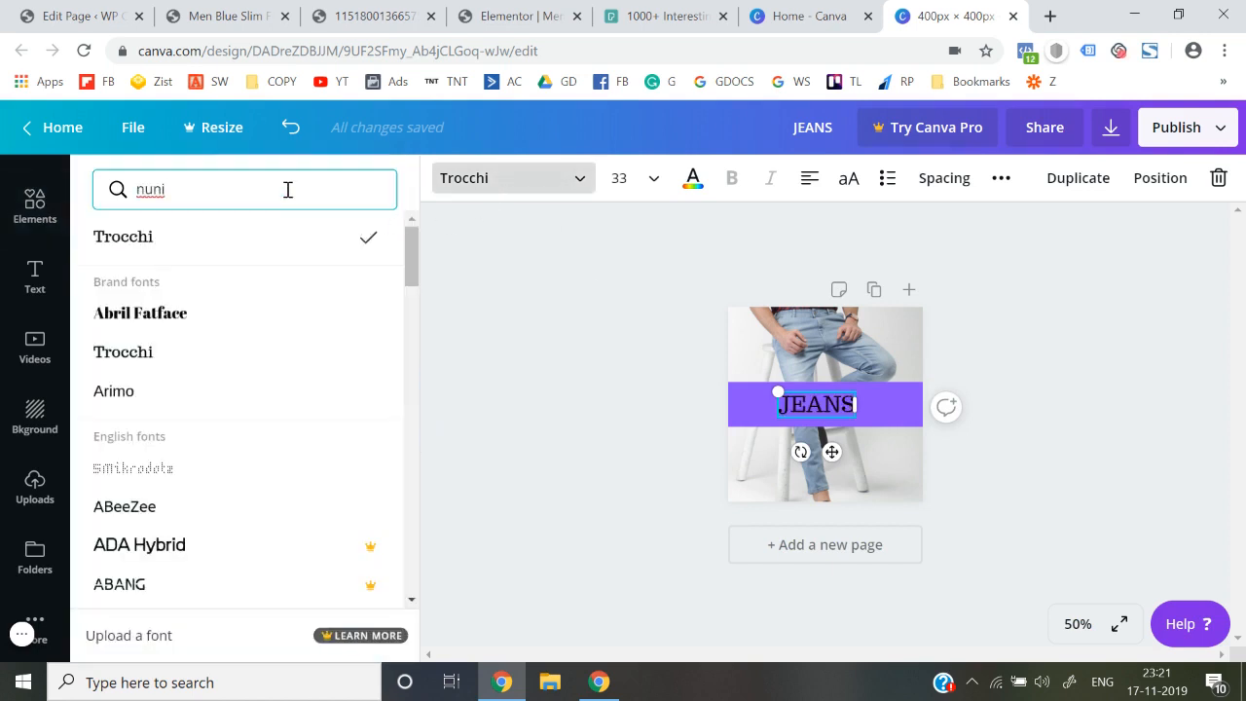
text(to)
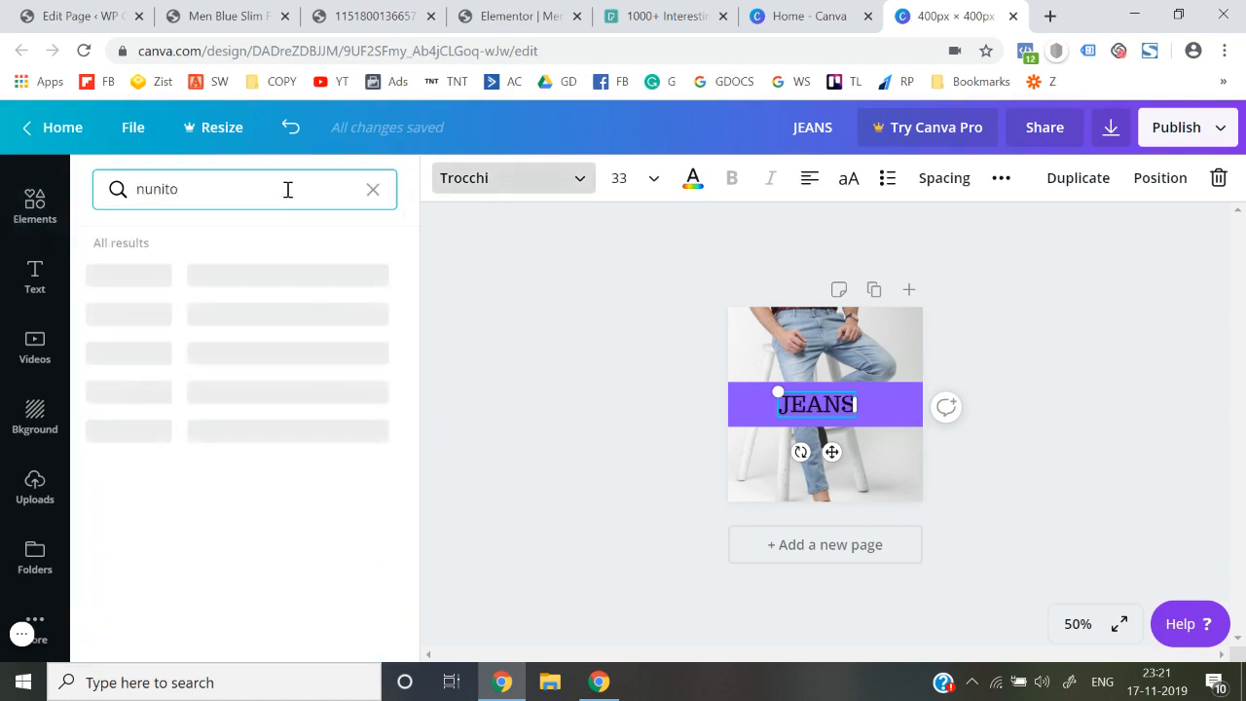
click(184, 276)
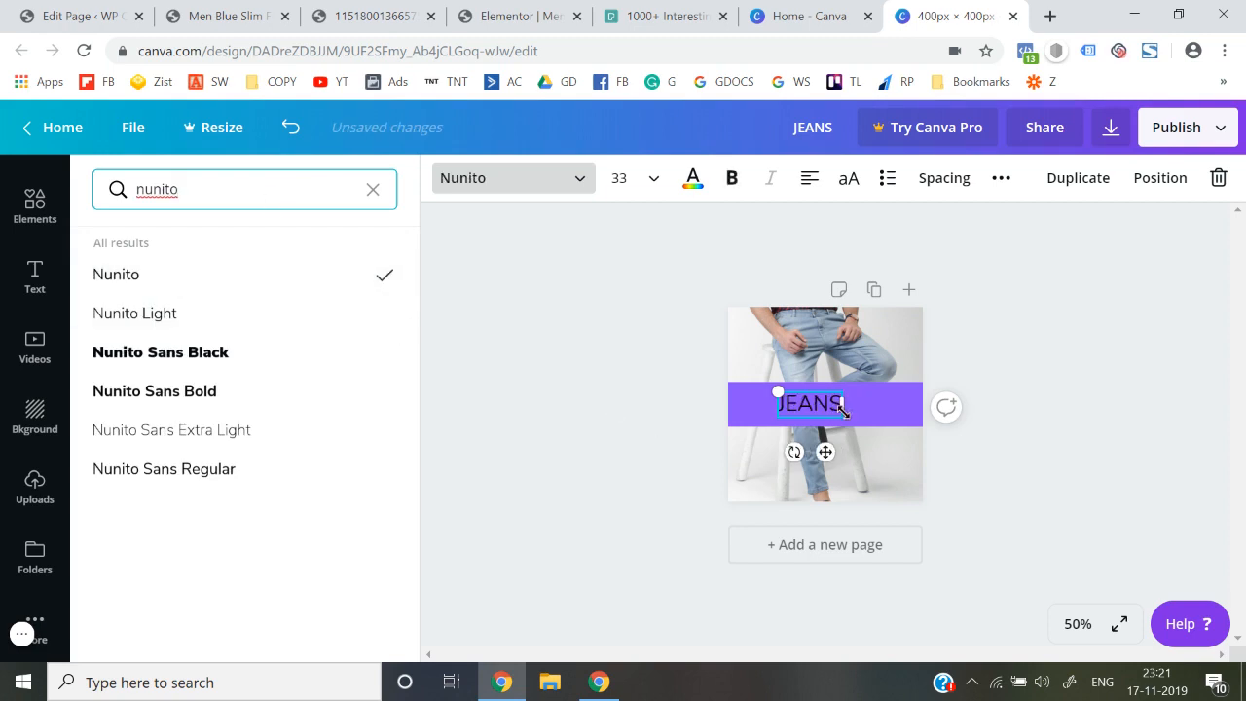
Adjust the JEANS text on the purple band and move both together down to the lower part of the photo.
drag(770, 400, 825, 403)
click(651, 426)
click(810, 405)
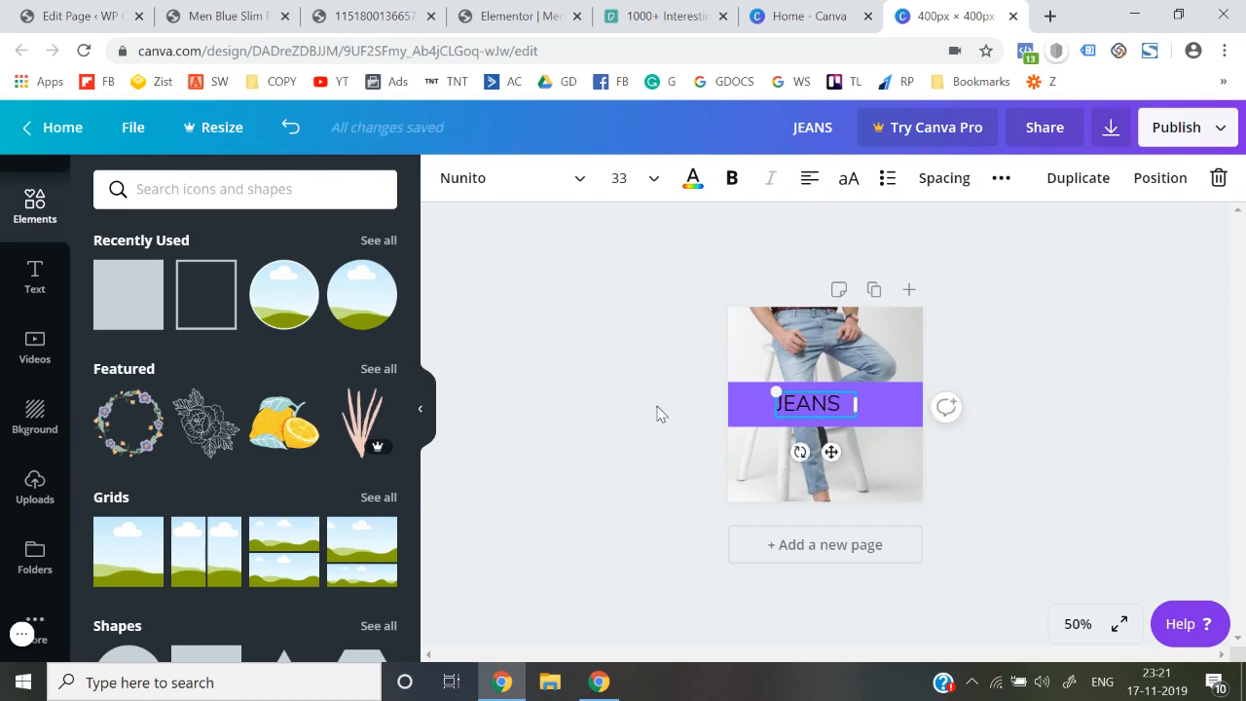
drag(657, 414, 813, 450)
click(666, 470)
click(643, 476)
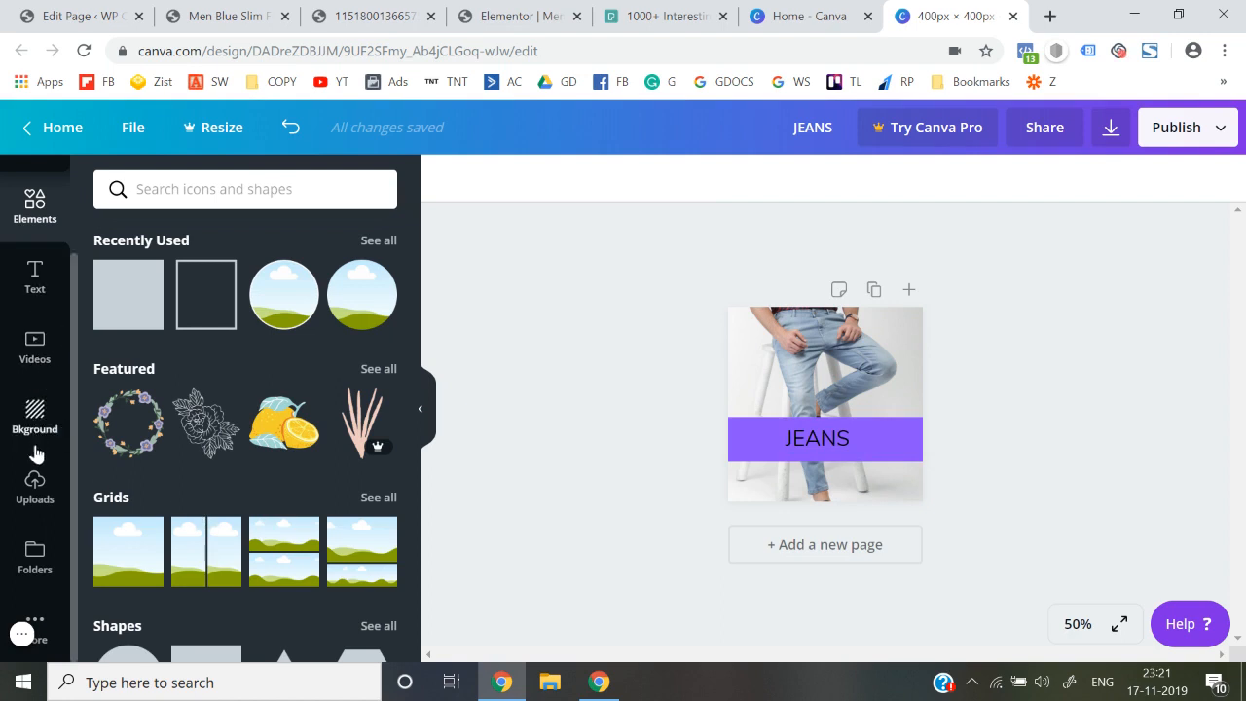
Make a copy of the purple band and place it across the upper part of the photo.
drag(627, 451, 761, 347)
key(ctrl+v)
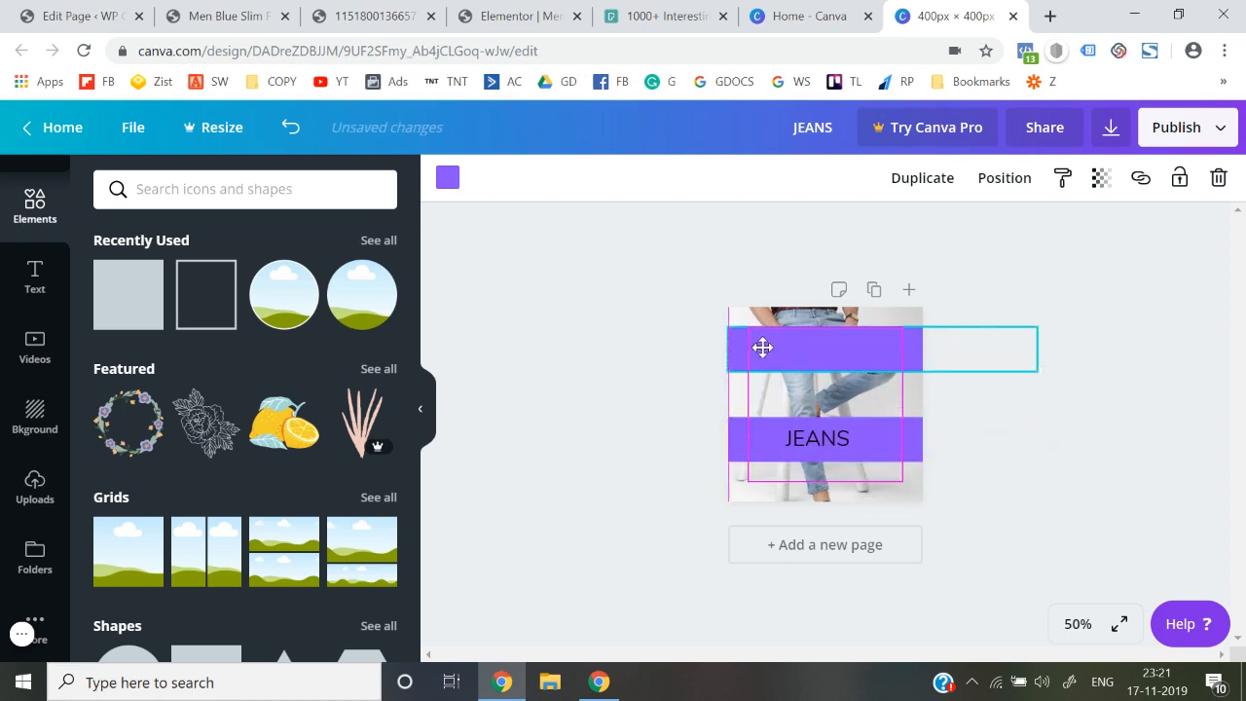
click(639, 396)
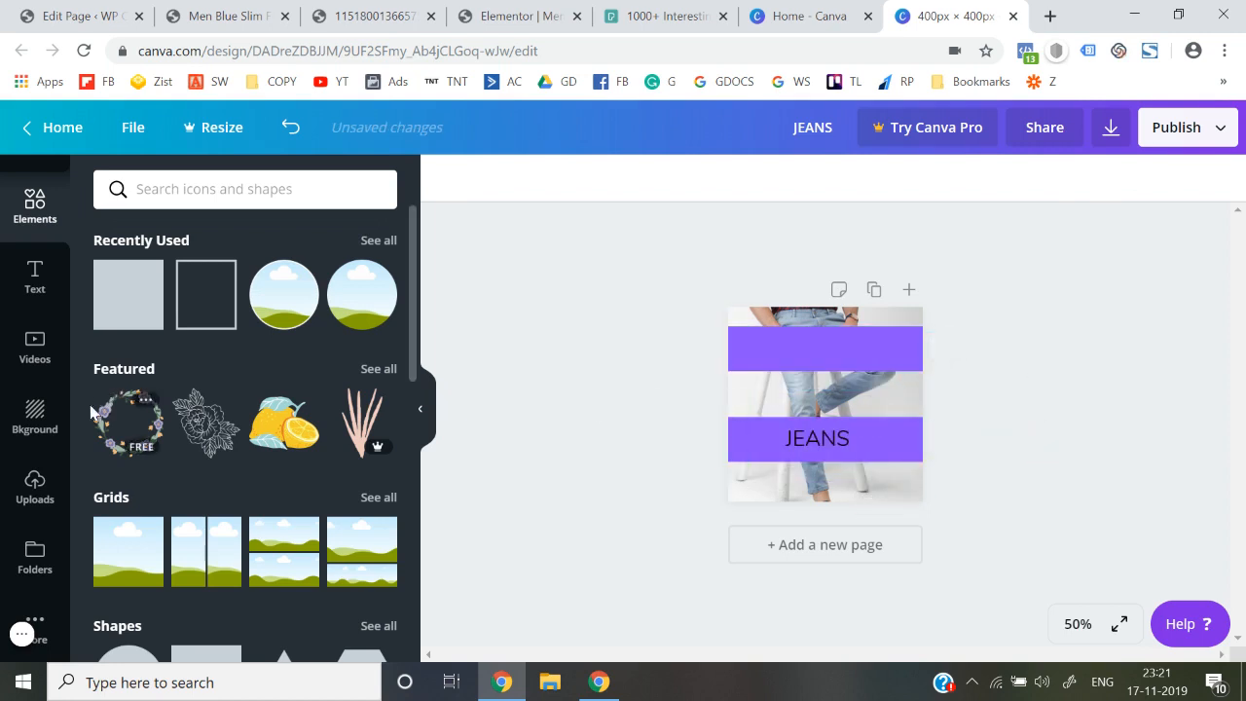
Add a heading reading EXPLORE and place it on the upper purple band.
click(39, 283)
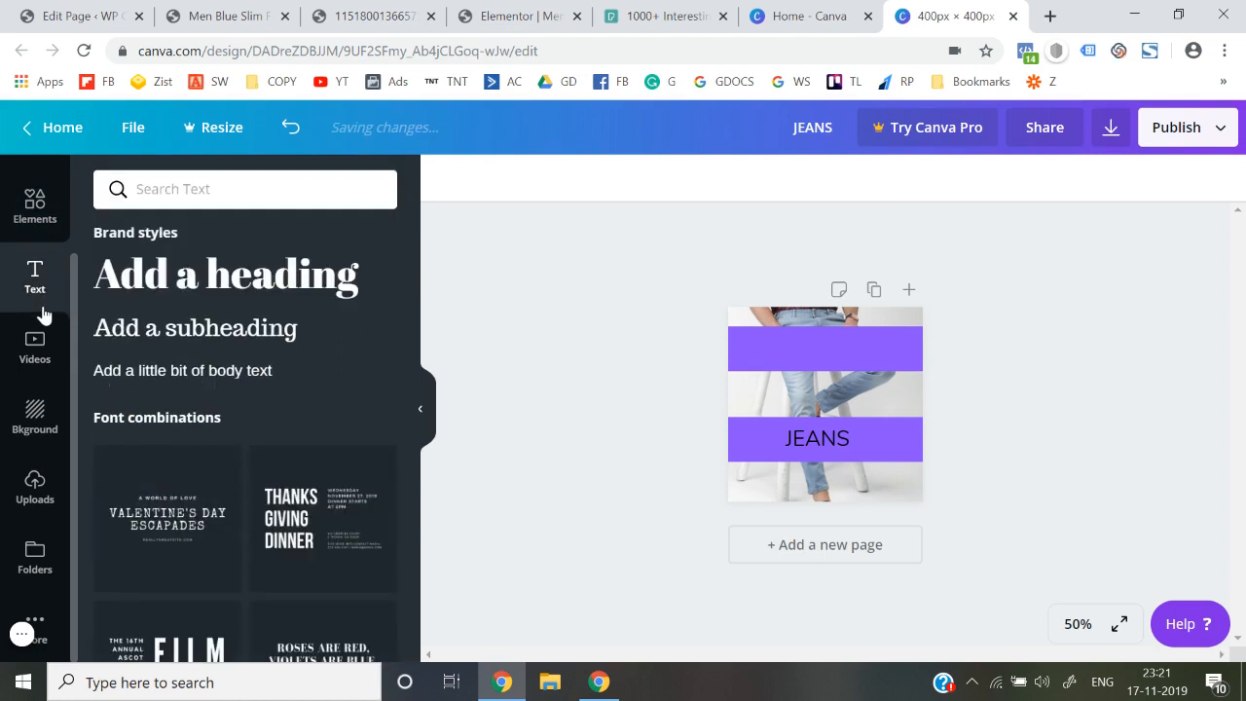
click(155, 282)
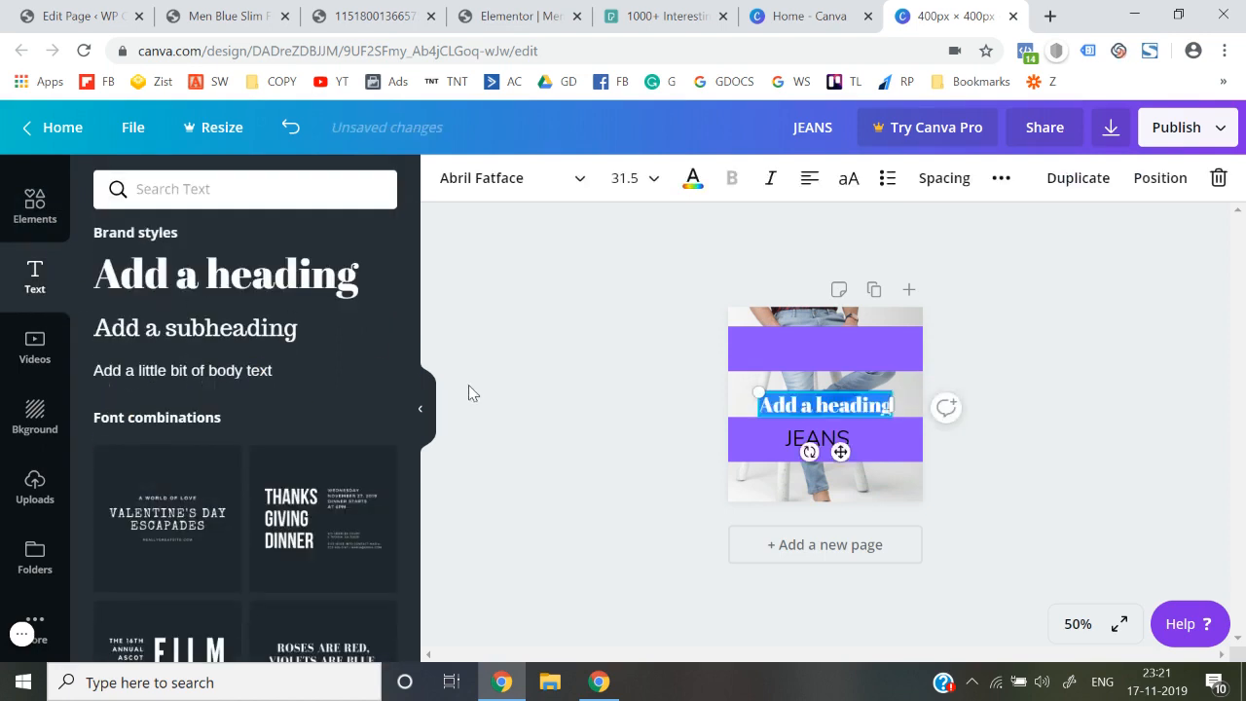
text(EXPLORE)
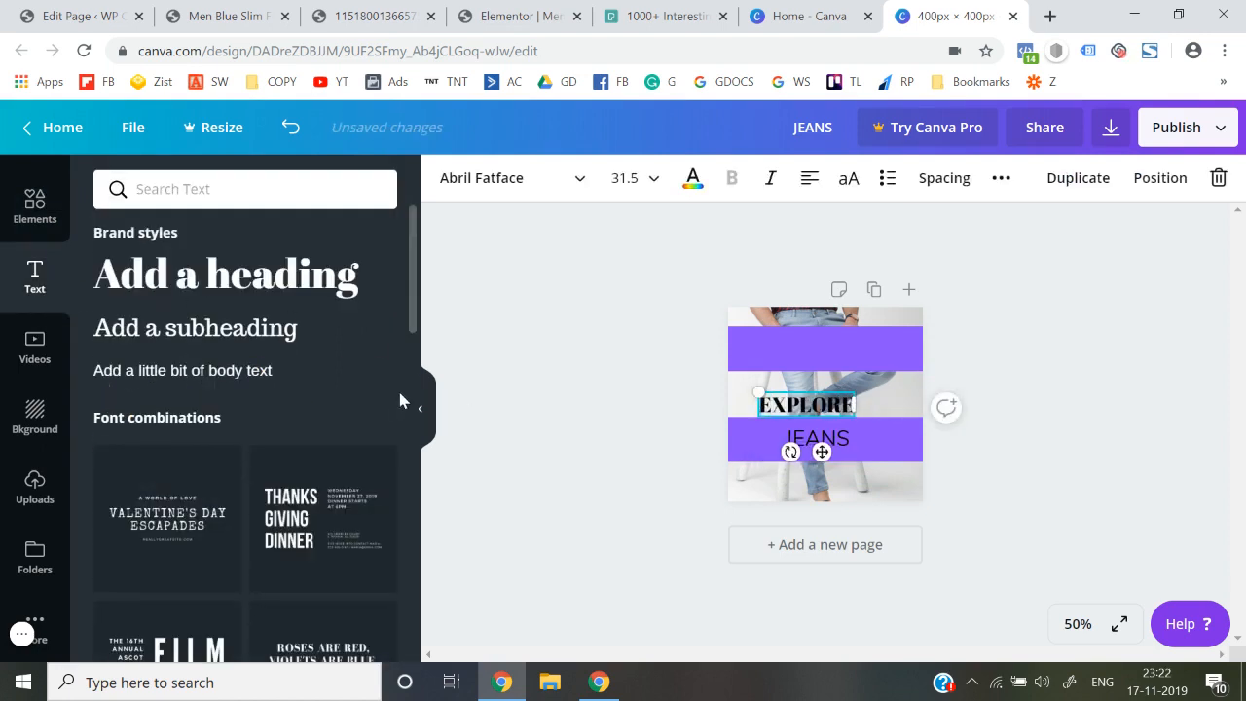
drag(791, 402, 798, 349)
Change the EXPLORE heading's font to Lato.
double_click(800, 350)
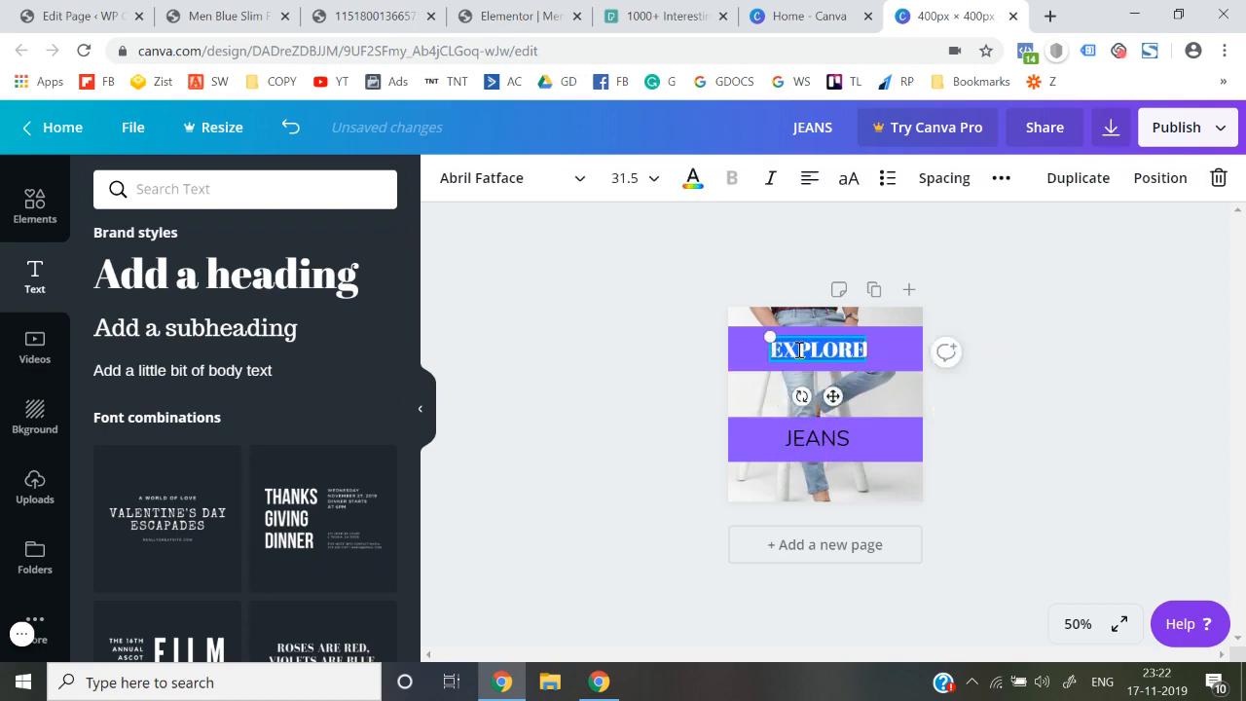
click(504, 185)
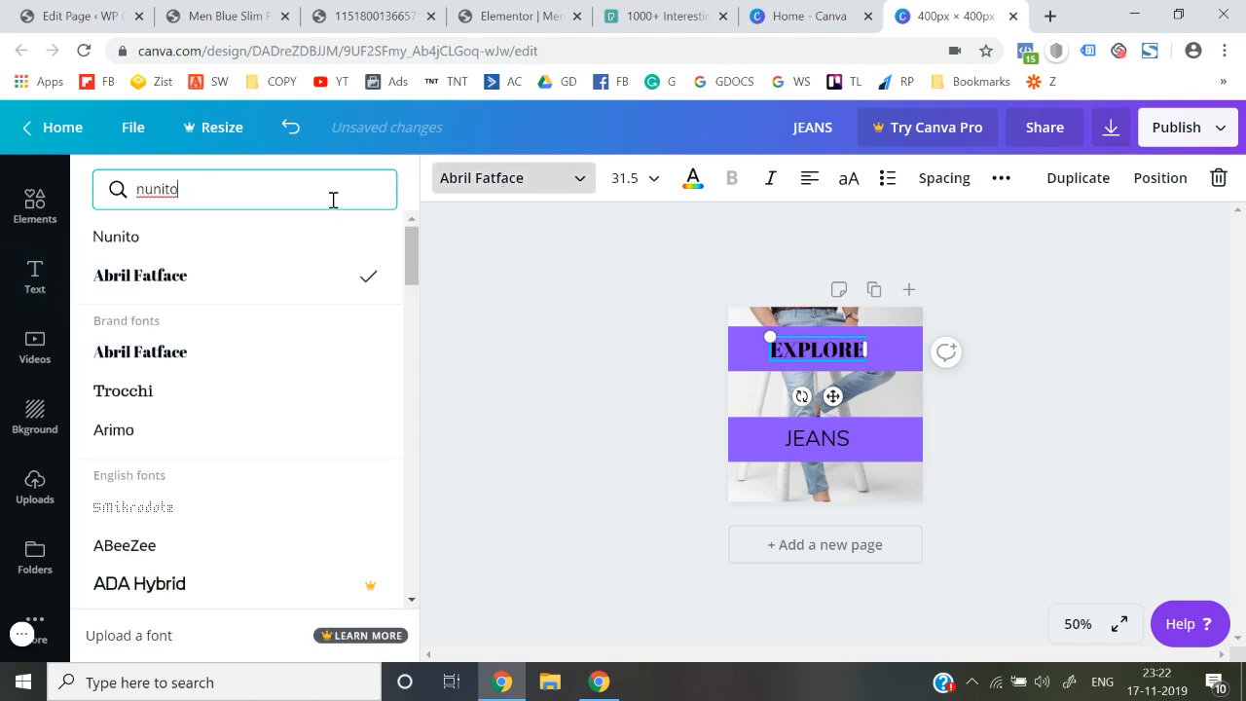
key(ctrl+a)
text(lato)
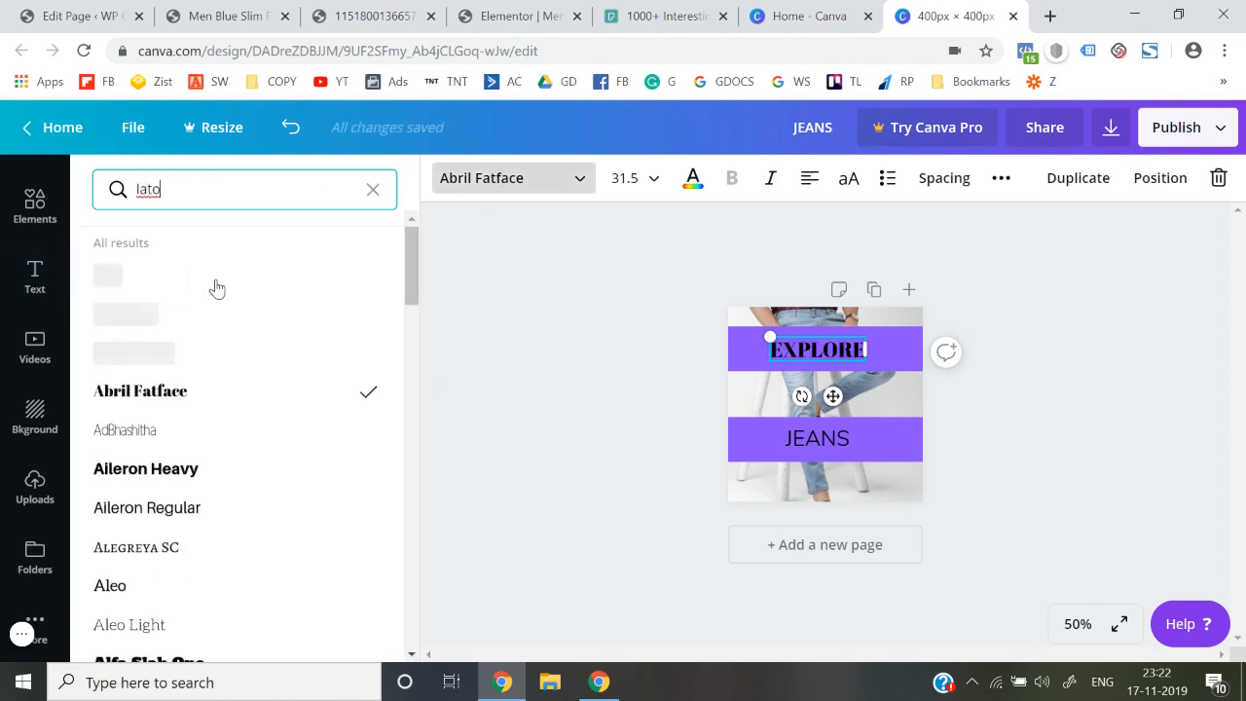
click(141, 285)
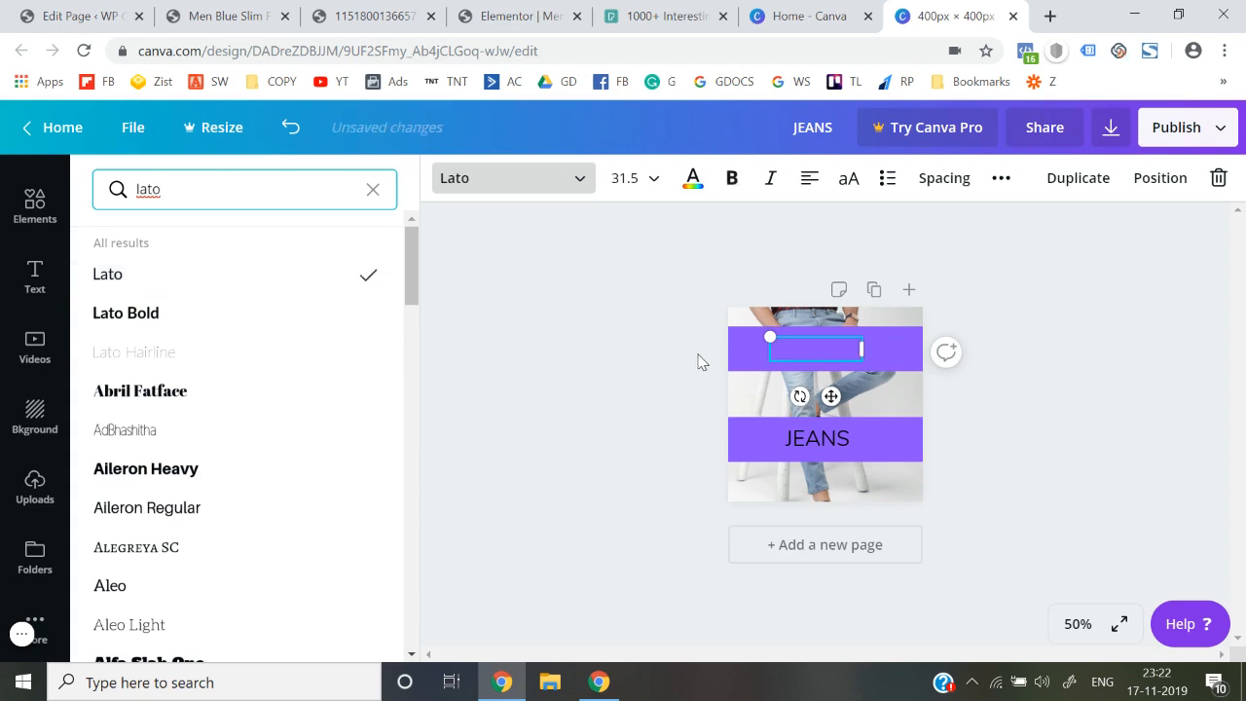
click(747, 355)
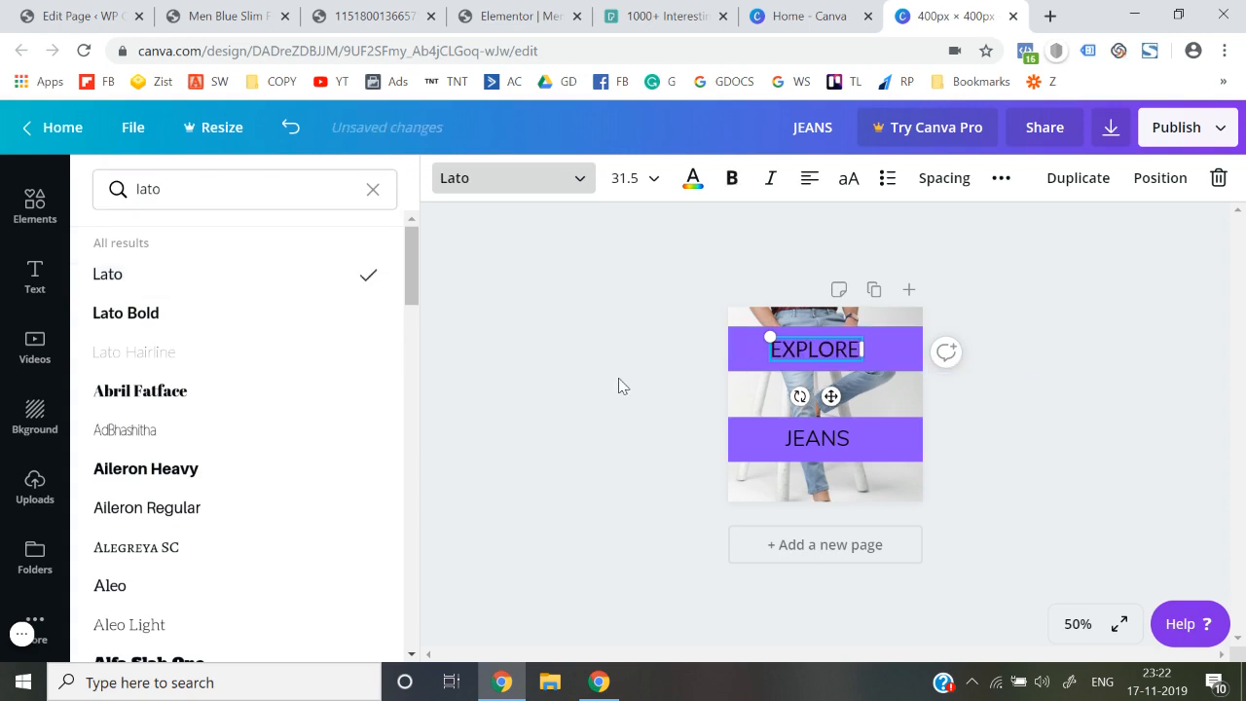
Fill the band behind EXPLORE with the default light orange colour.
click(748, 348)
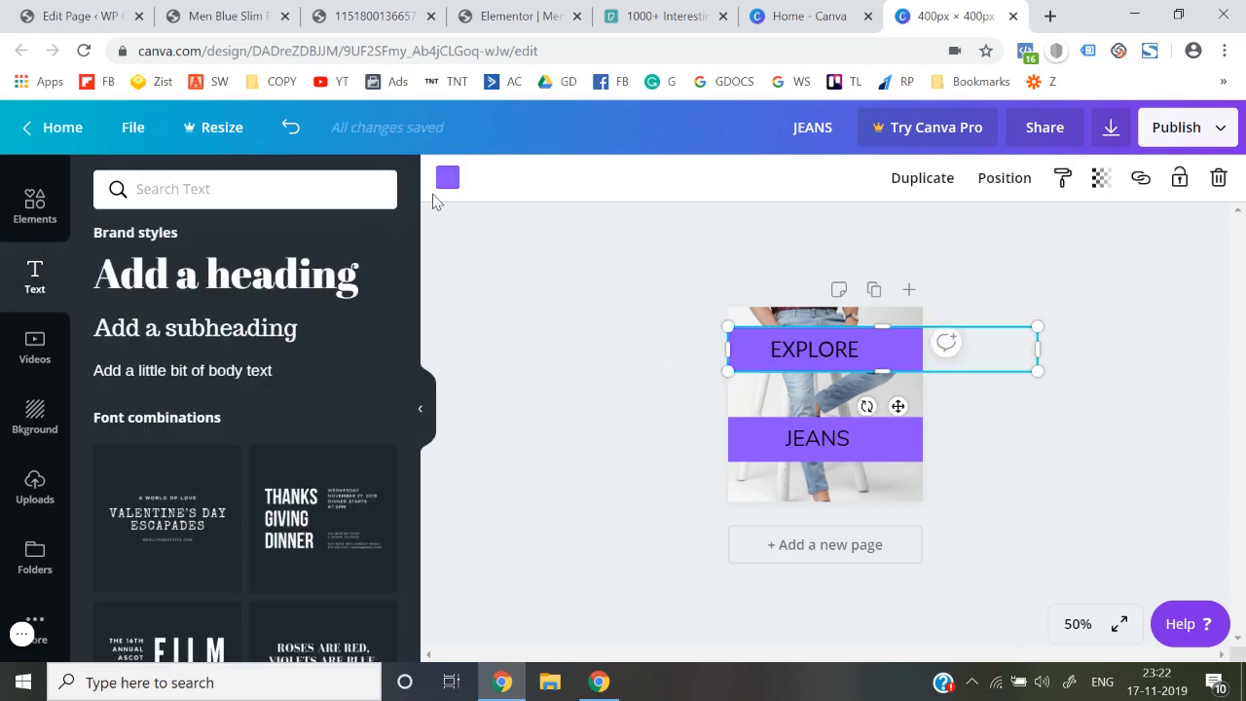
click(447, 179)
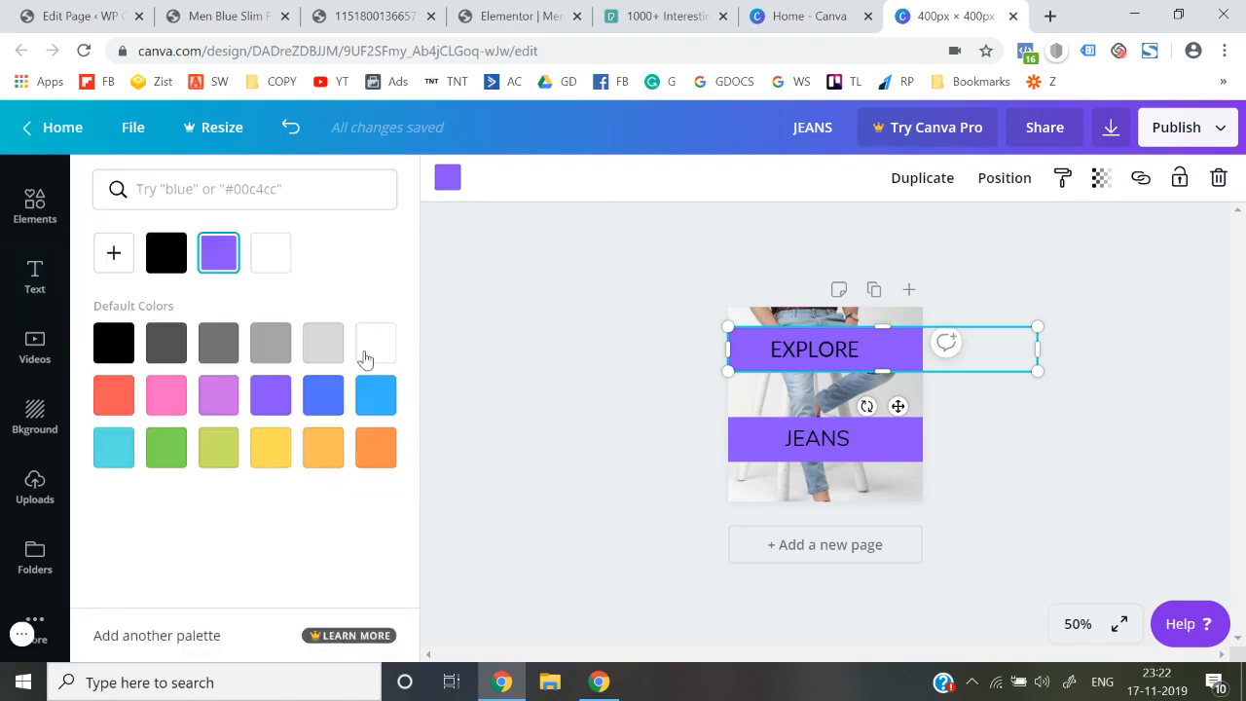
click(305, 451)
click(605, 400)
Append " >>" to the EXPLORE heading so it reads "EXPLORE >>".
click(832, 355)
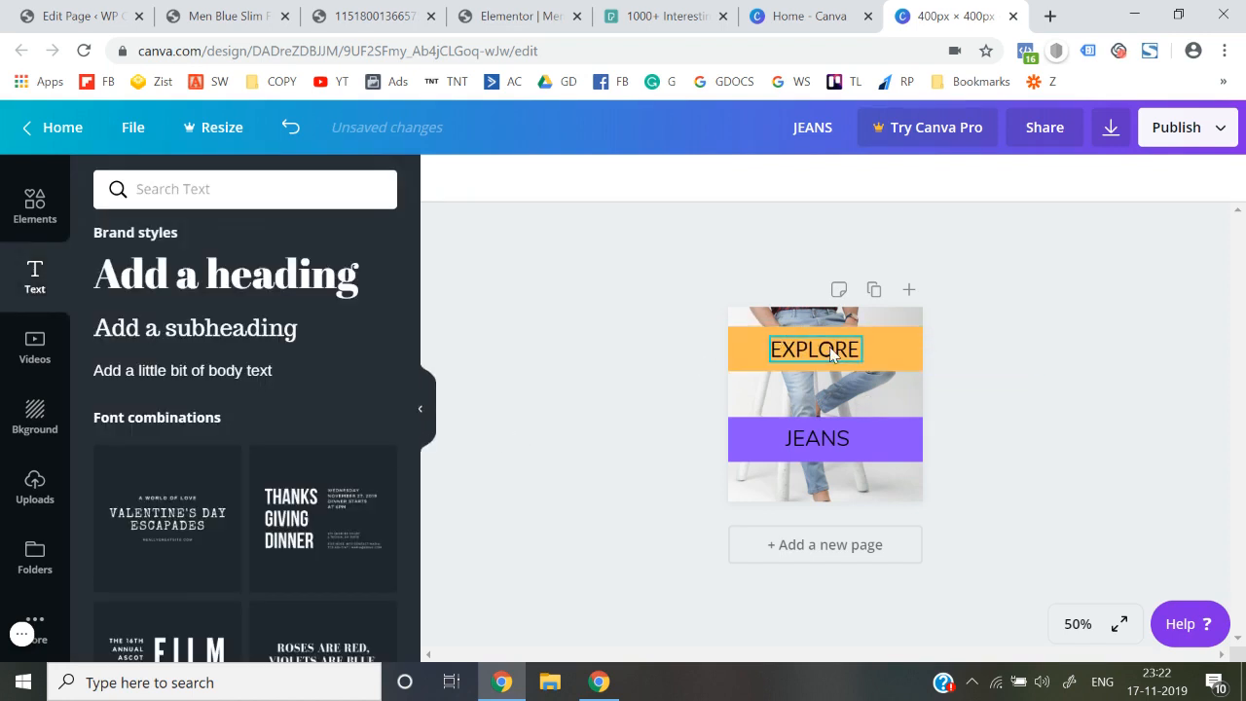
click(850, 353)
click(850, 350)
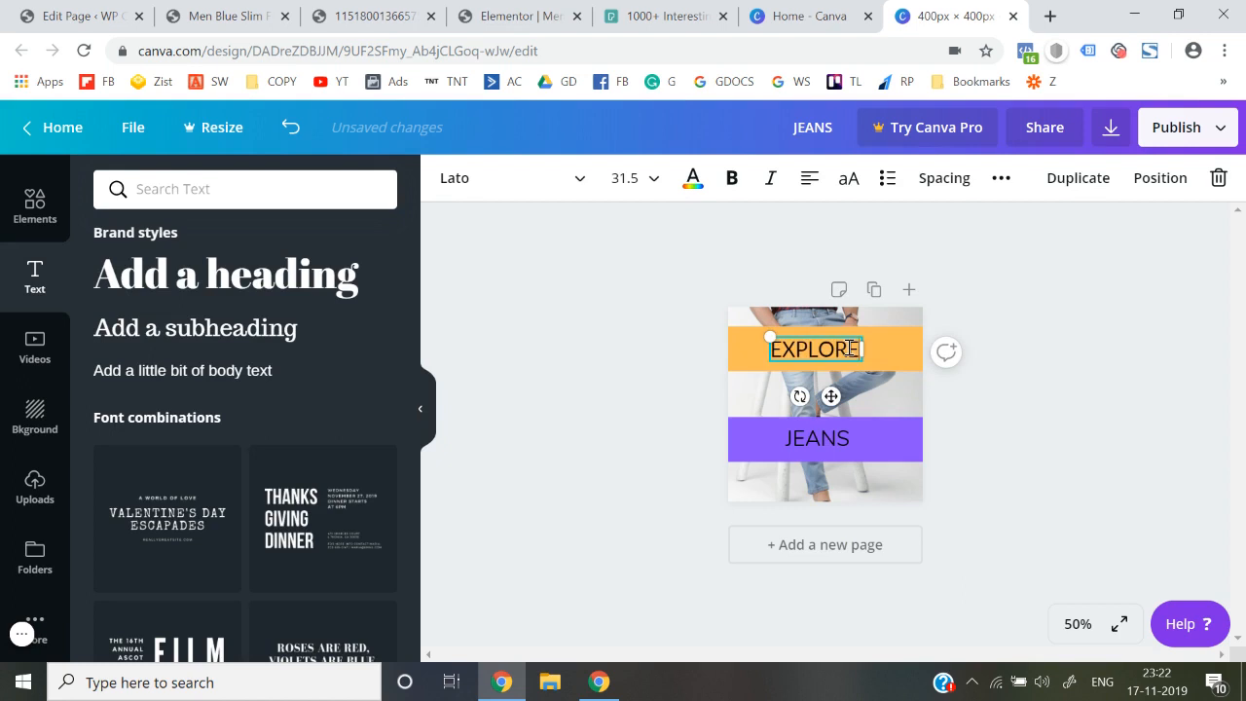
text(>>)
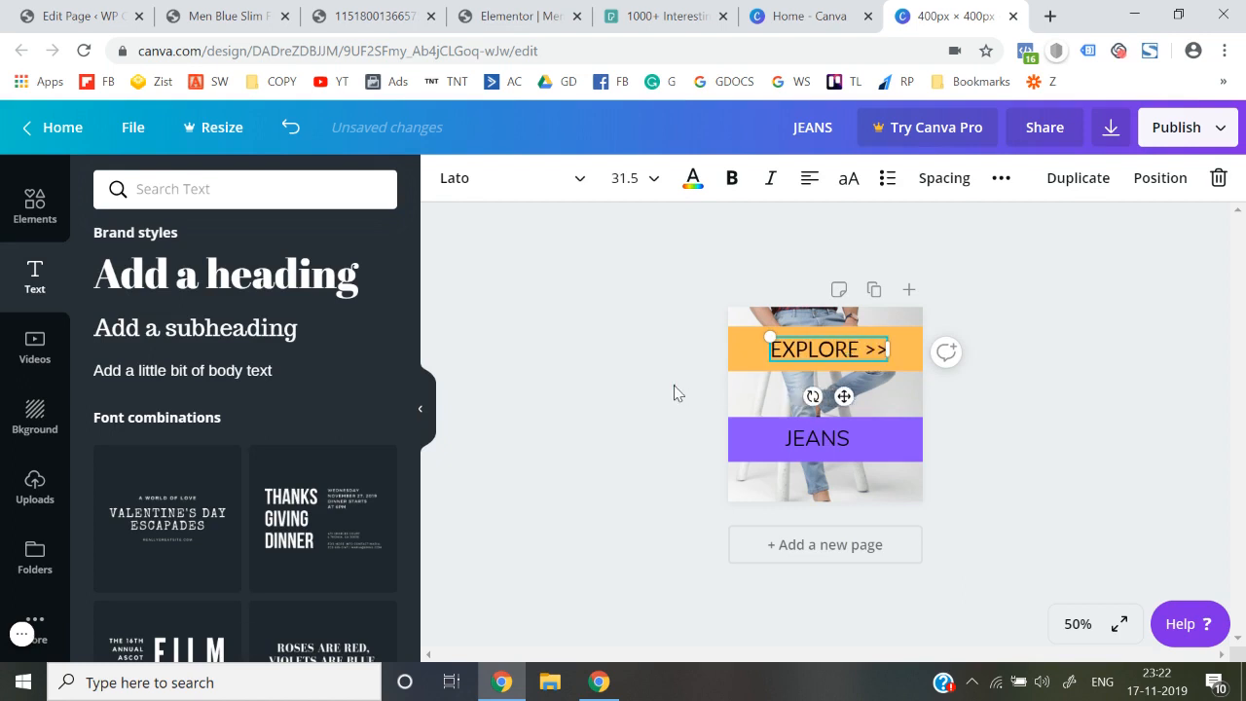
Narrow the orange band from both ends to about 280 wide so it frames the EXPLORE >> text like a button.
click(737, 362)
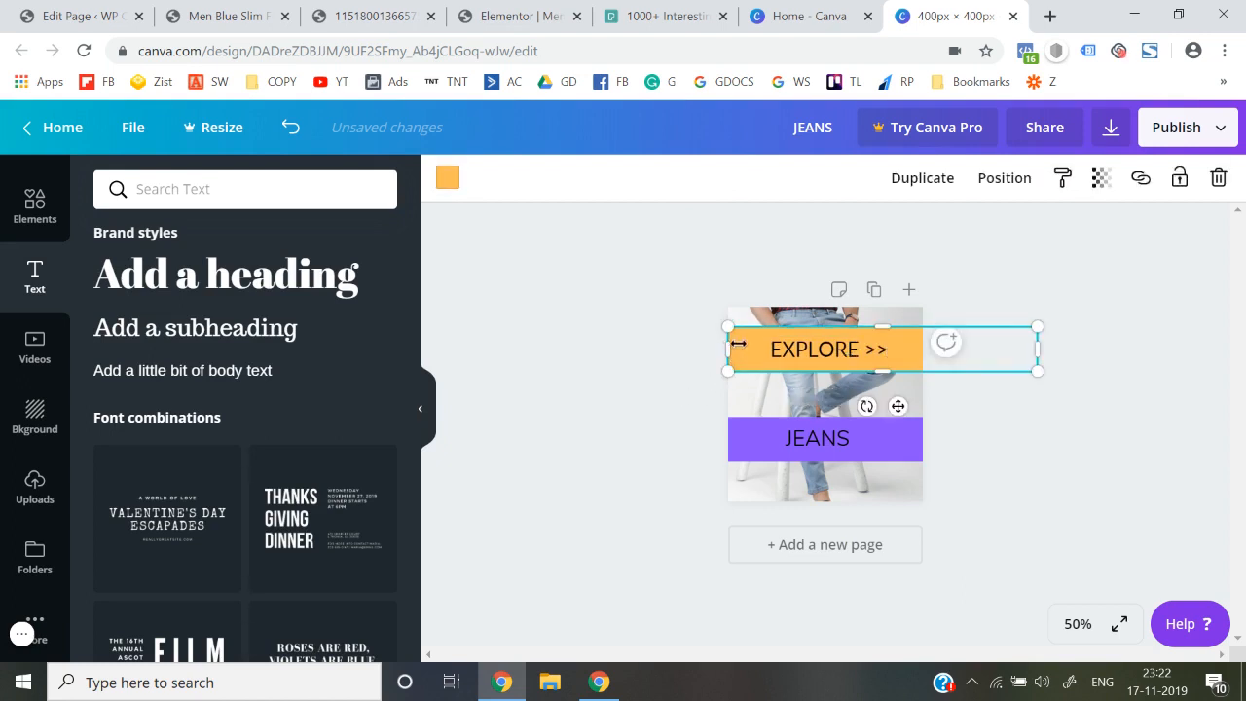
drag(737, 343, 760, 342)
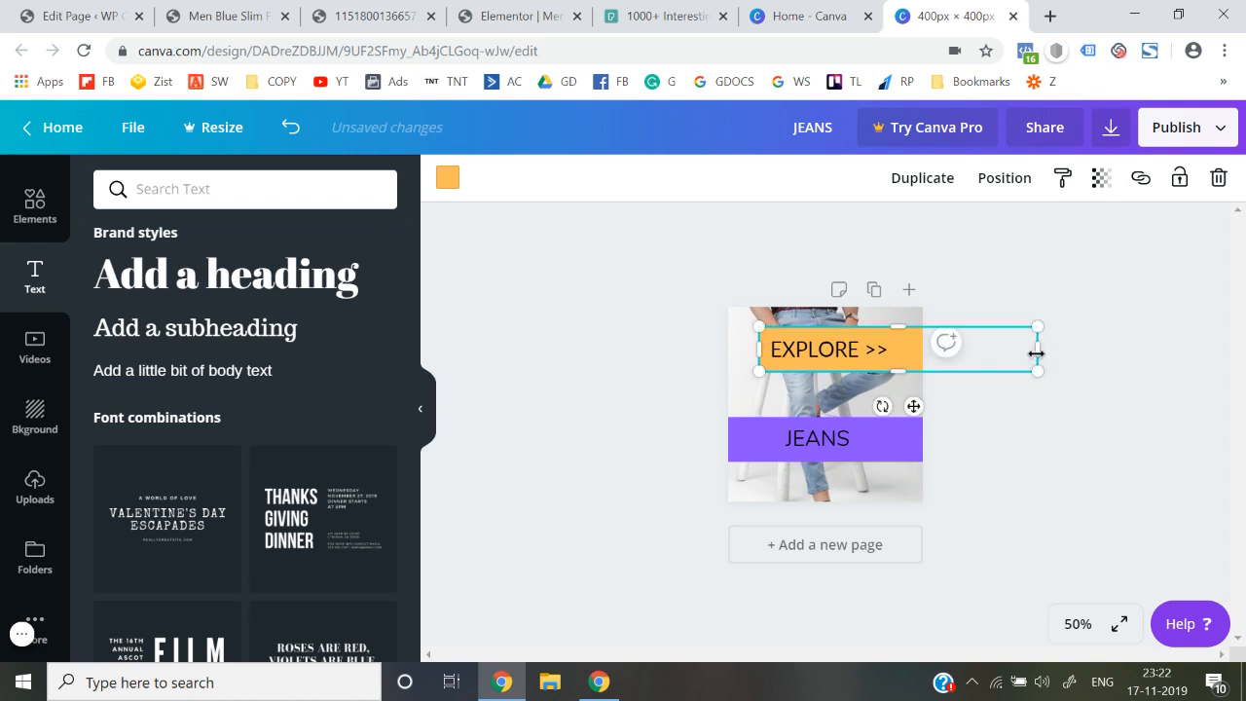
drag(1036, 354, 895, 347)
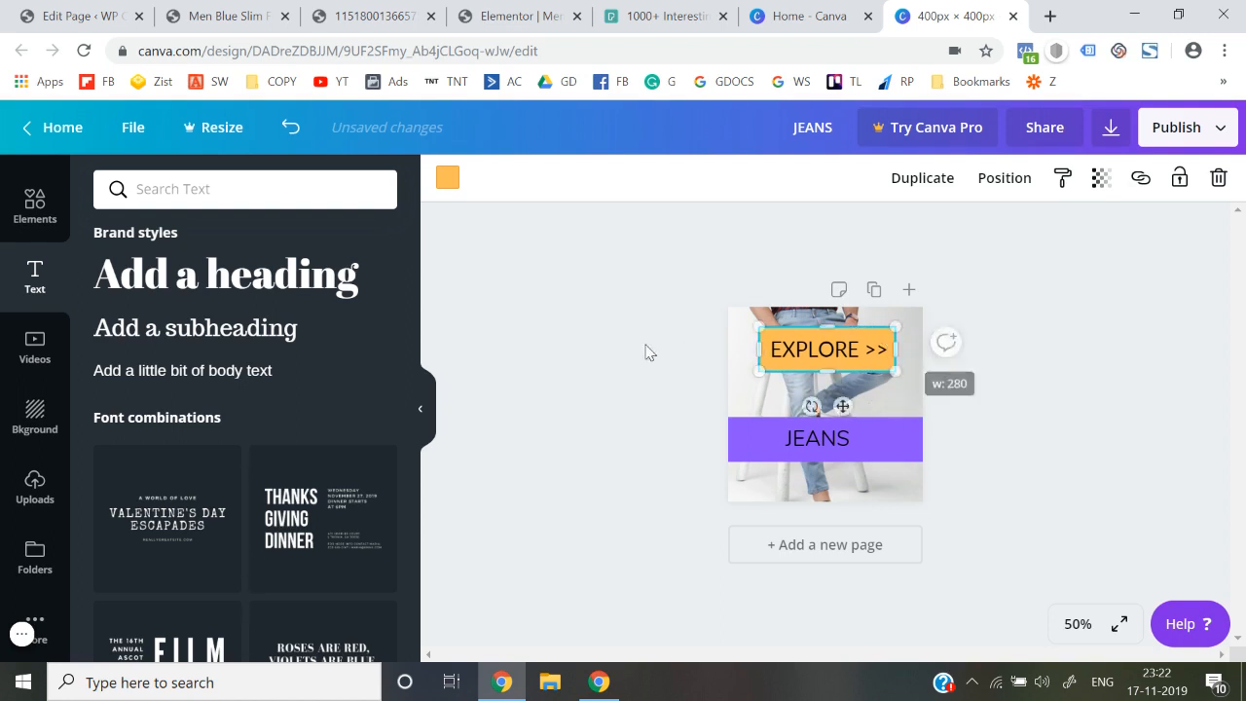
Move the orange band and EXPLORE >> text together below the JEANS band, shrink them, and centre them on the image's lower edge.
drag(681, 347, 789, 478)
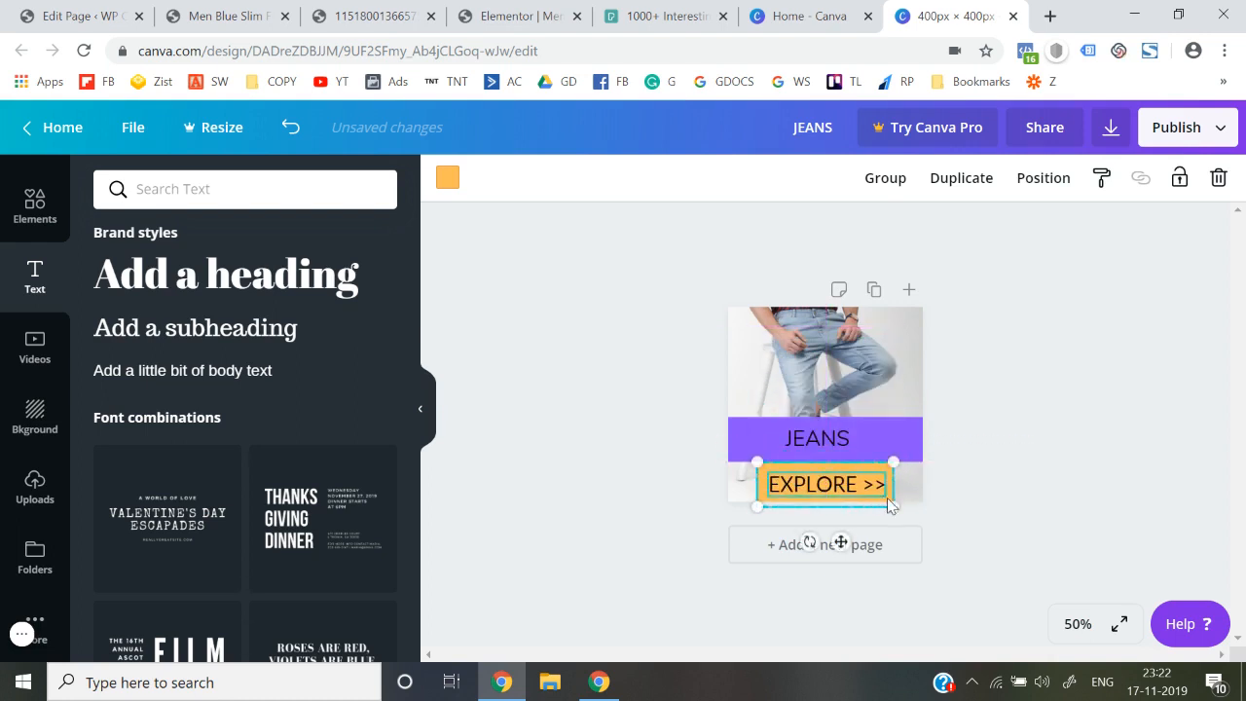
drag(894, 505, 865, 497)
click(653, 484)
click(785, 481)
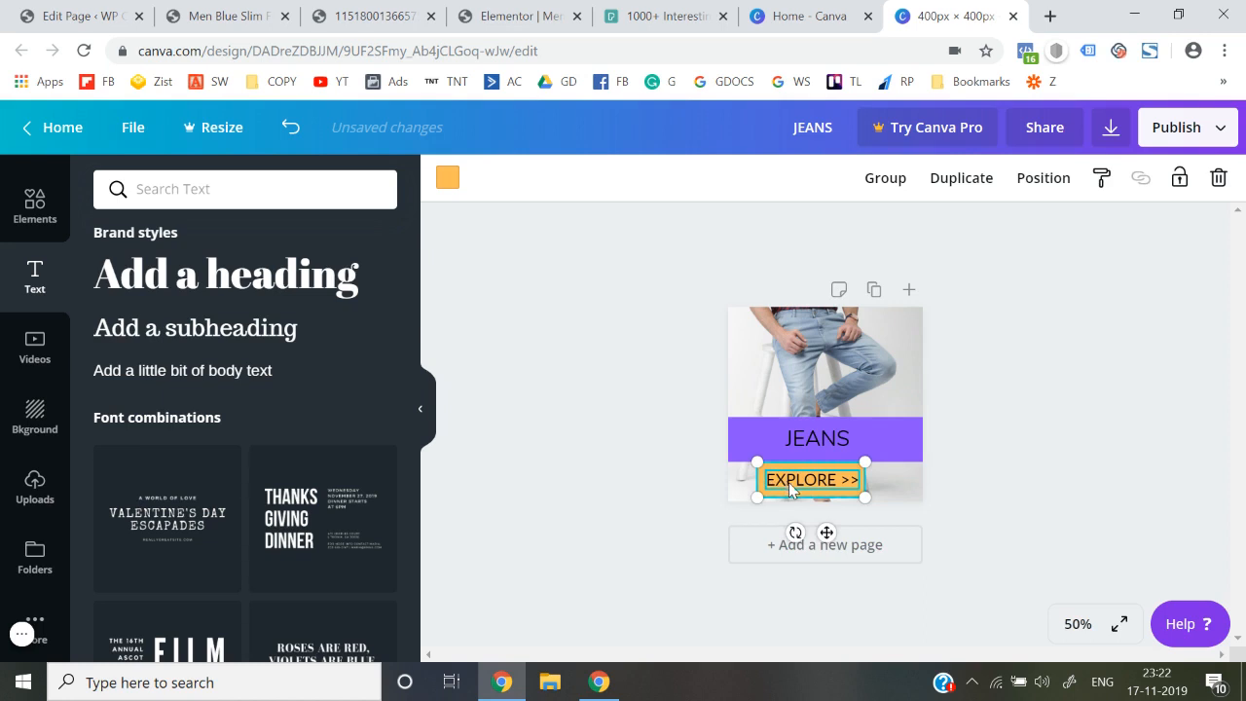
drag(789, 481, 802, 486)
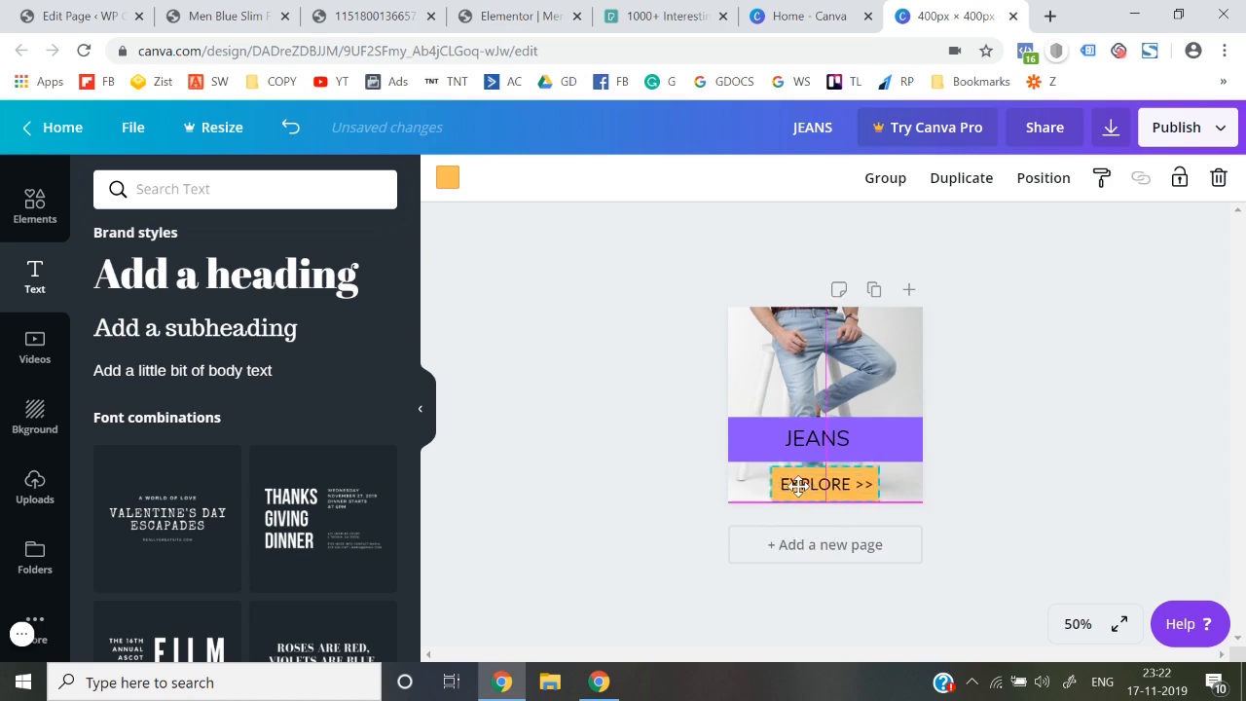
click(668, 497)
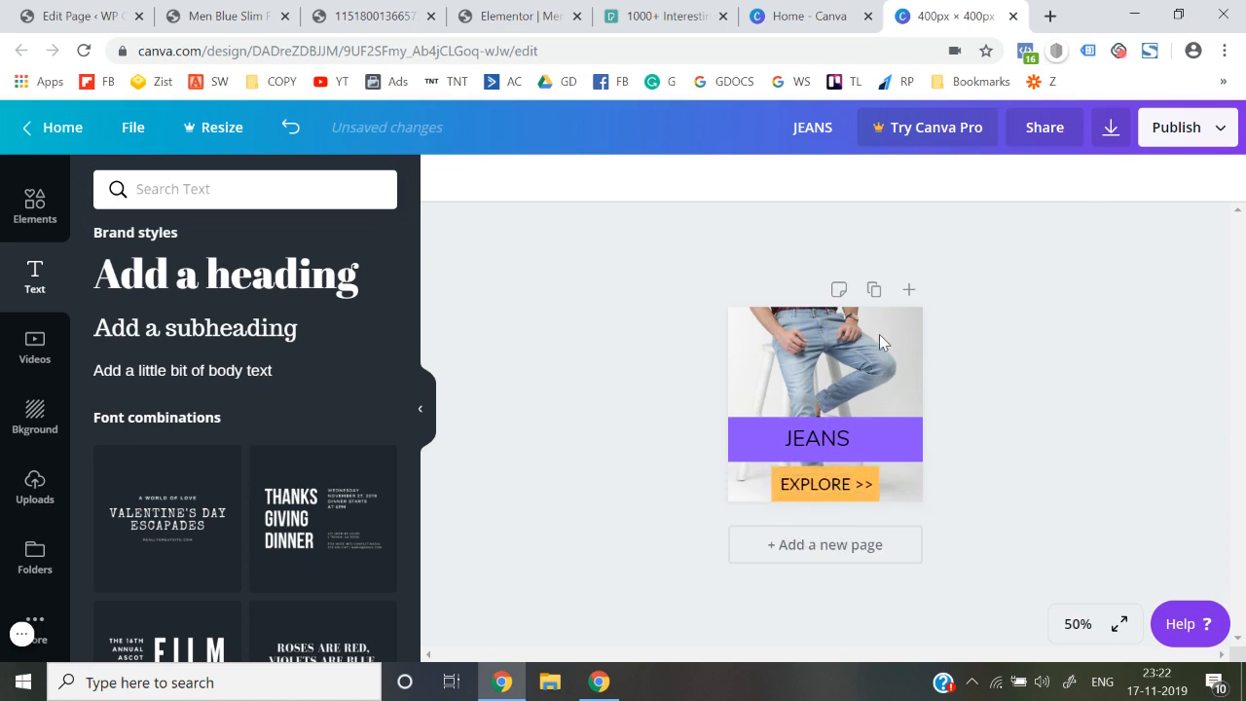
Download the finished JEANS design as a PNG file.
click(1210, 128)
click(1104, 229)
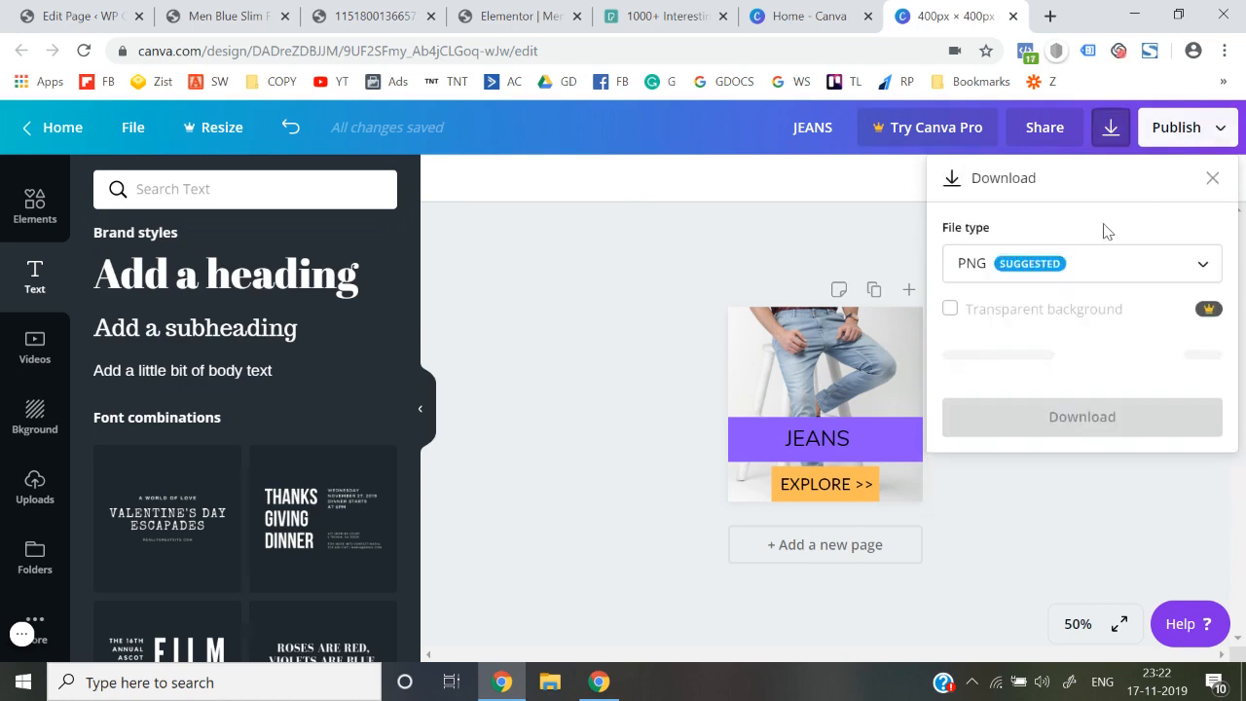
click(1087, 368)
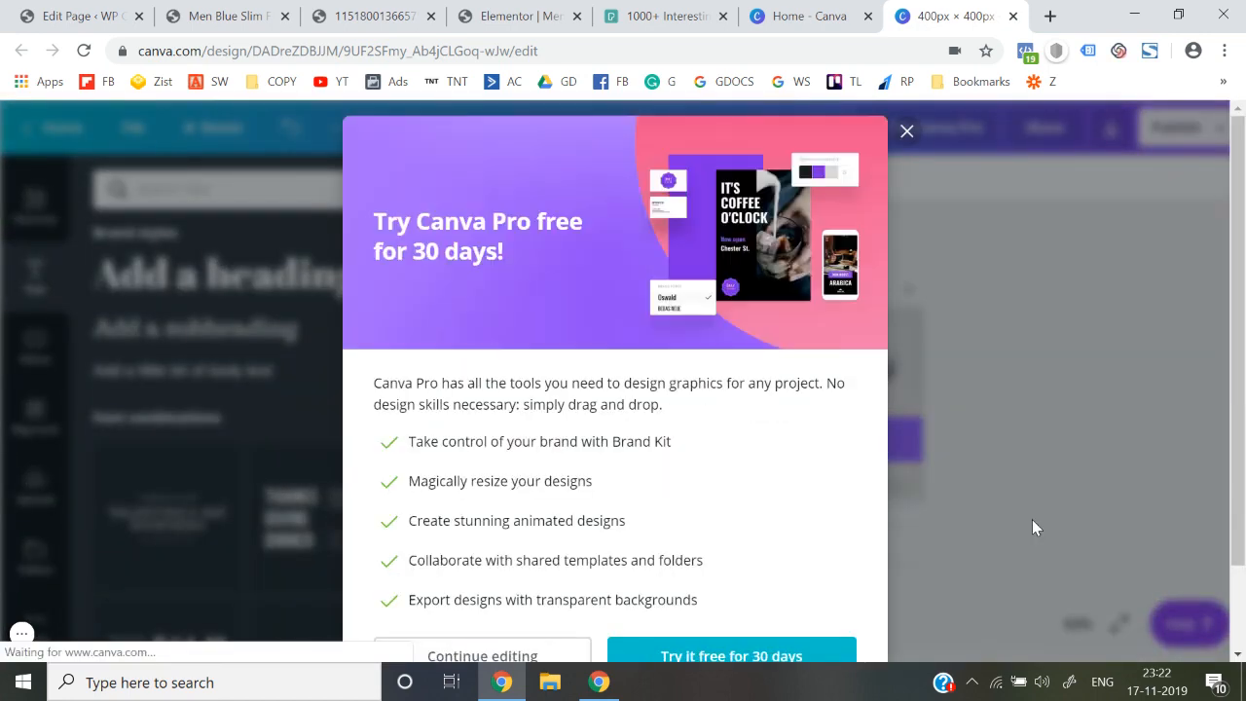
Switch to the browser tab with the Elementor page editor.
click(390, 14)
click(243, 13)
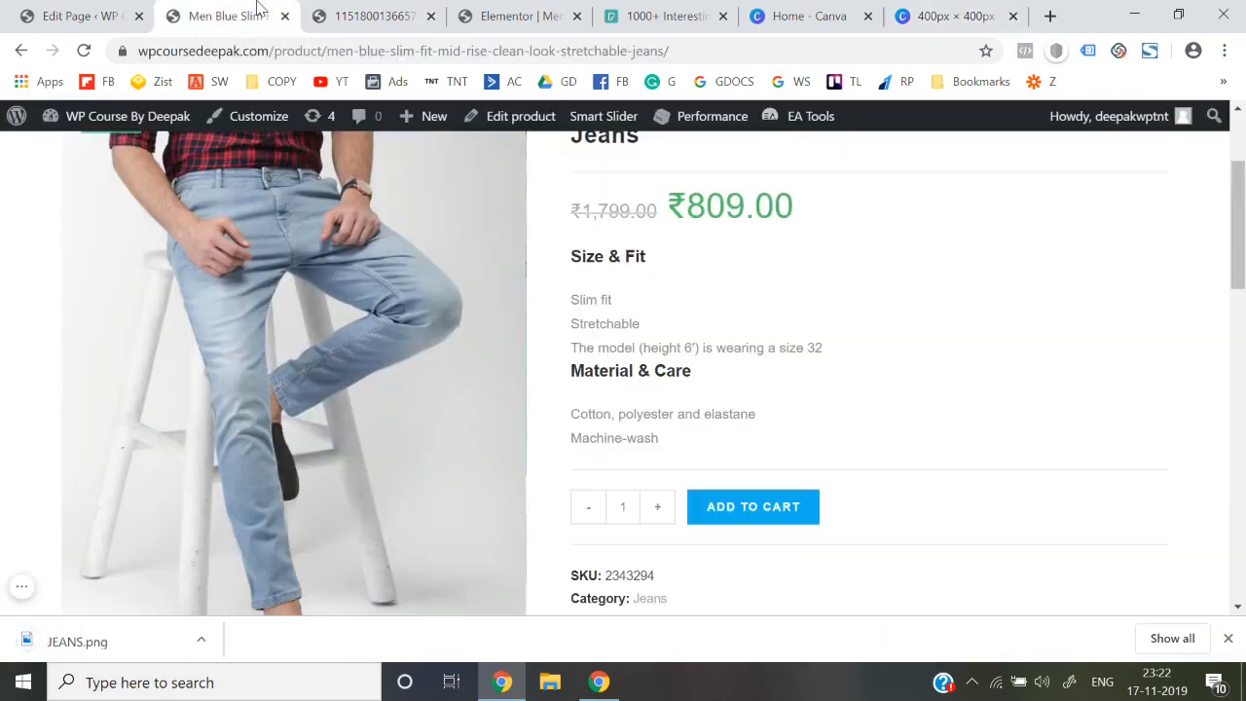
click(97, 14)
click(521, 16)
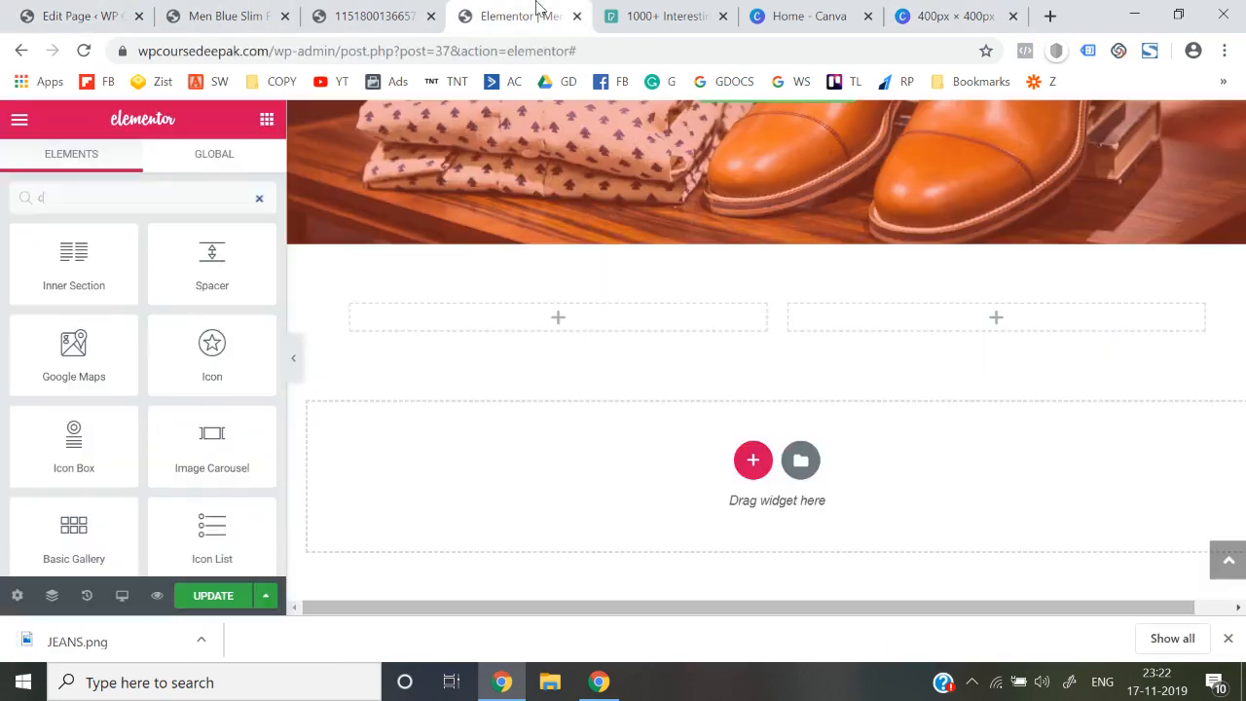
Add an Image widget to the first column of the empty two-column section and set its image size to Full.
click(167, 198)
key(BackSpace)
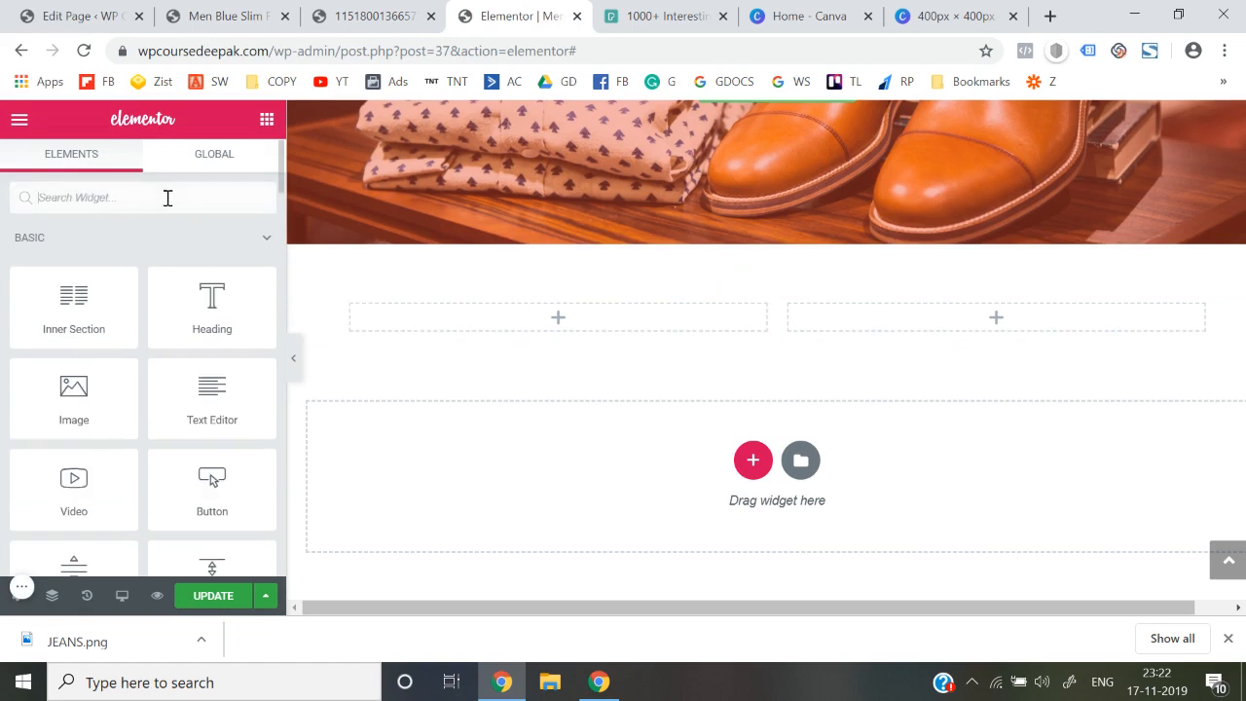
text(ima)
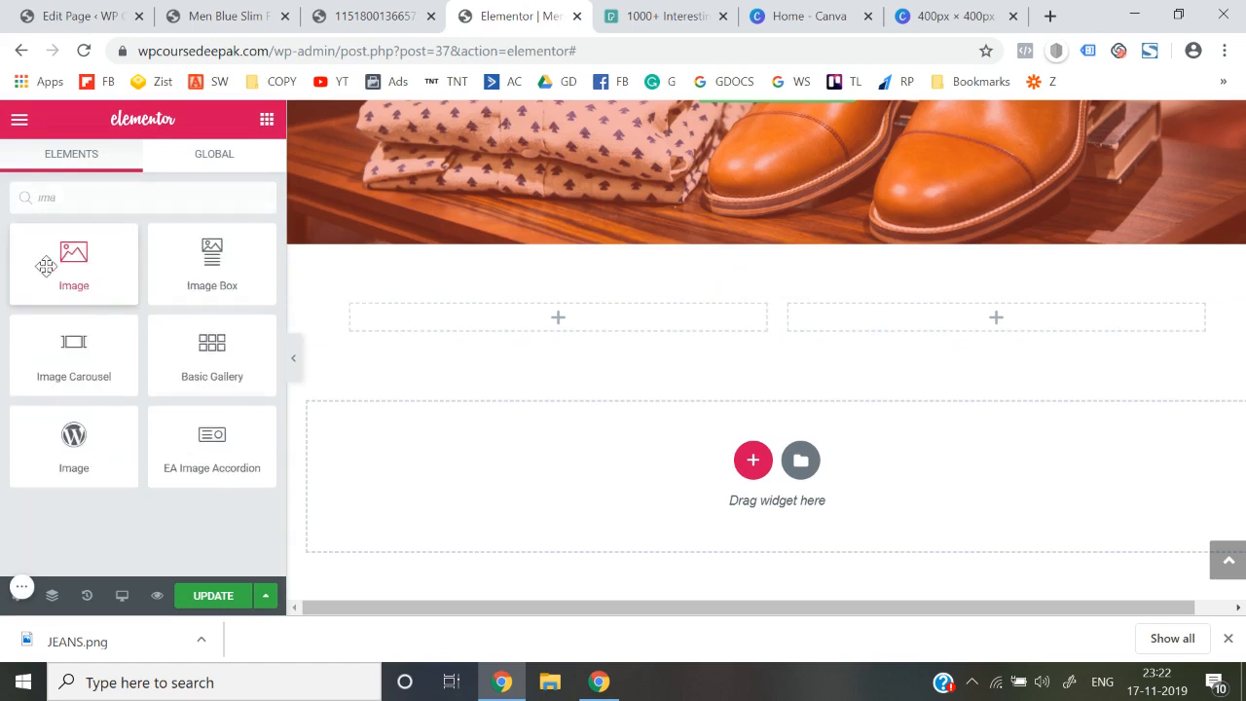
drag(74, 263, 517, 308)
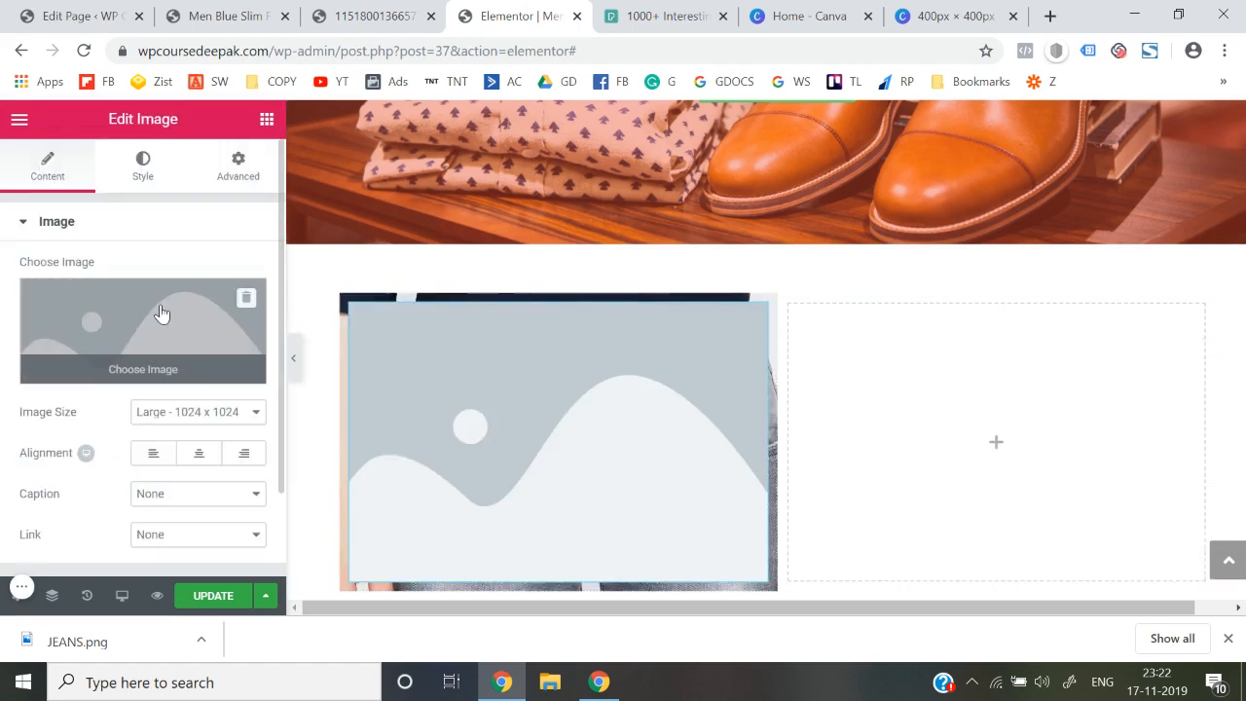
click(181, 413)
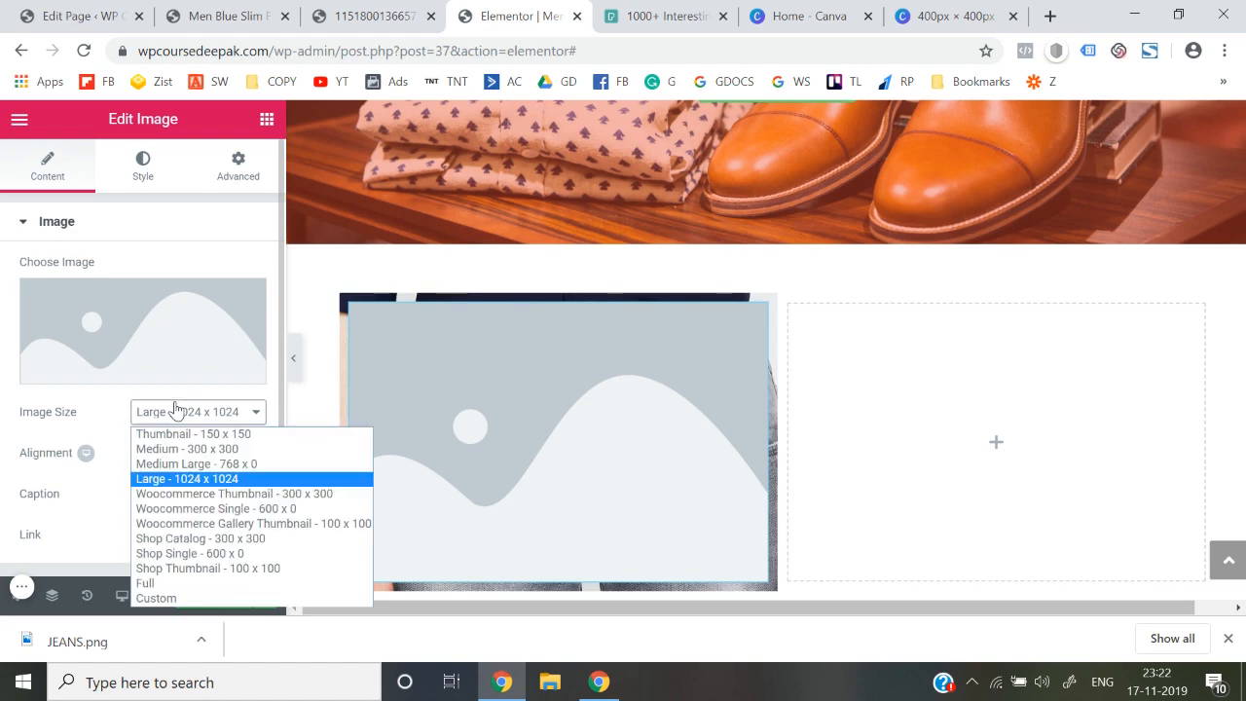
click(181, 582)
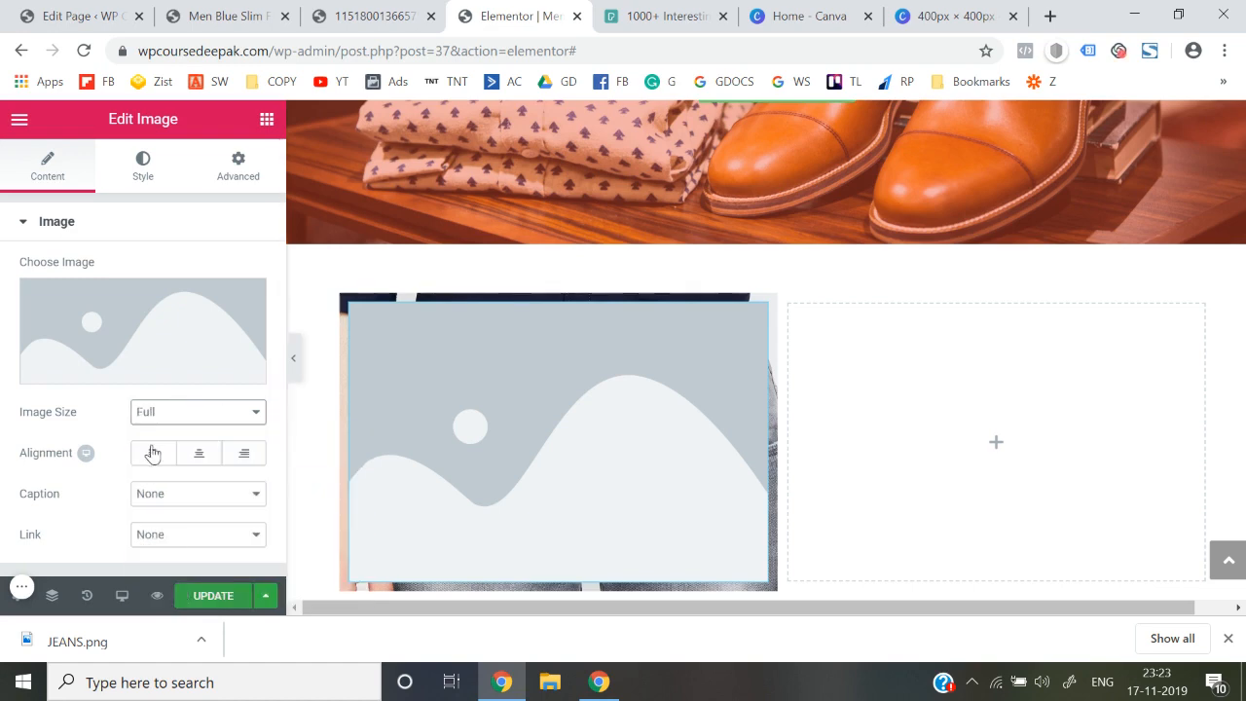
Upload JEANS.png from the Downloads folder, insert it into the image widget, and preview the page at full width.
click(139, 336)
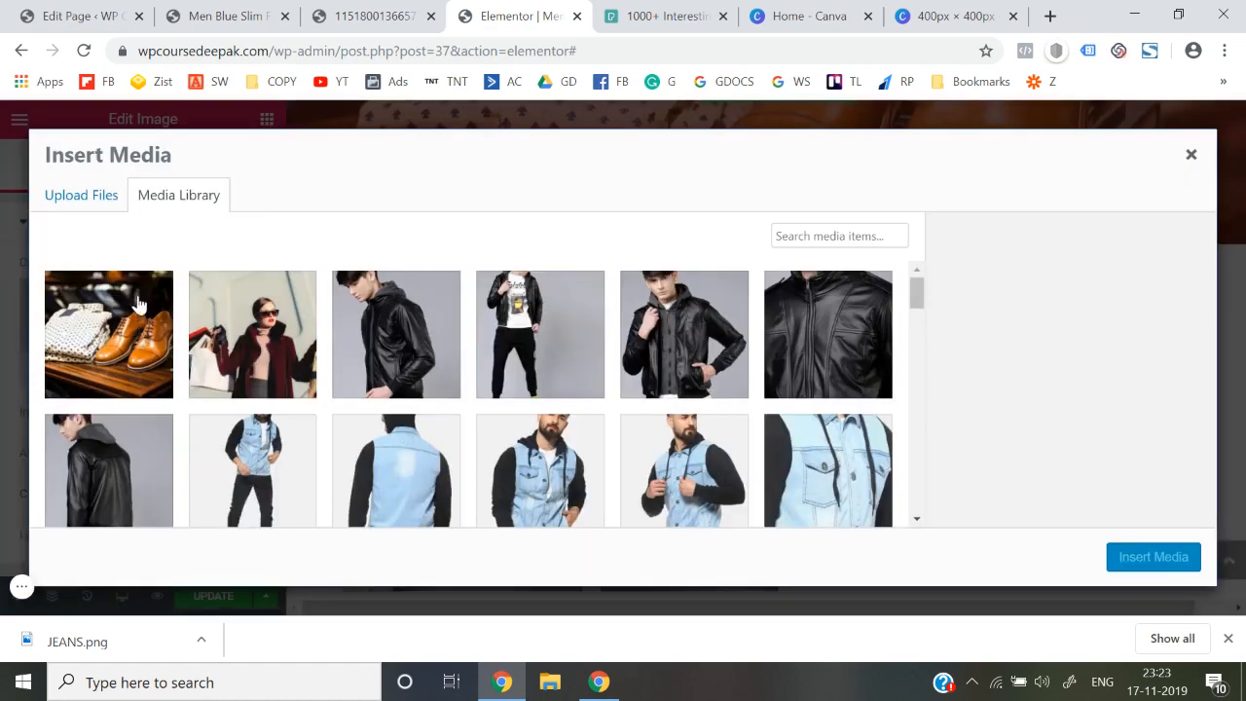
click(92, 193)
click(598, 399)
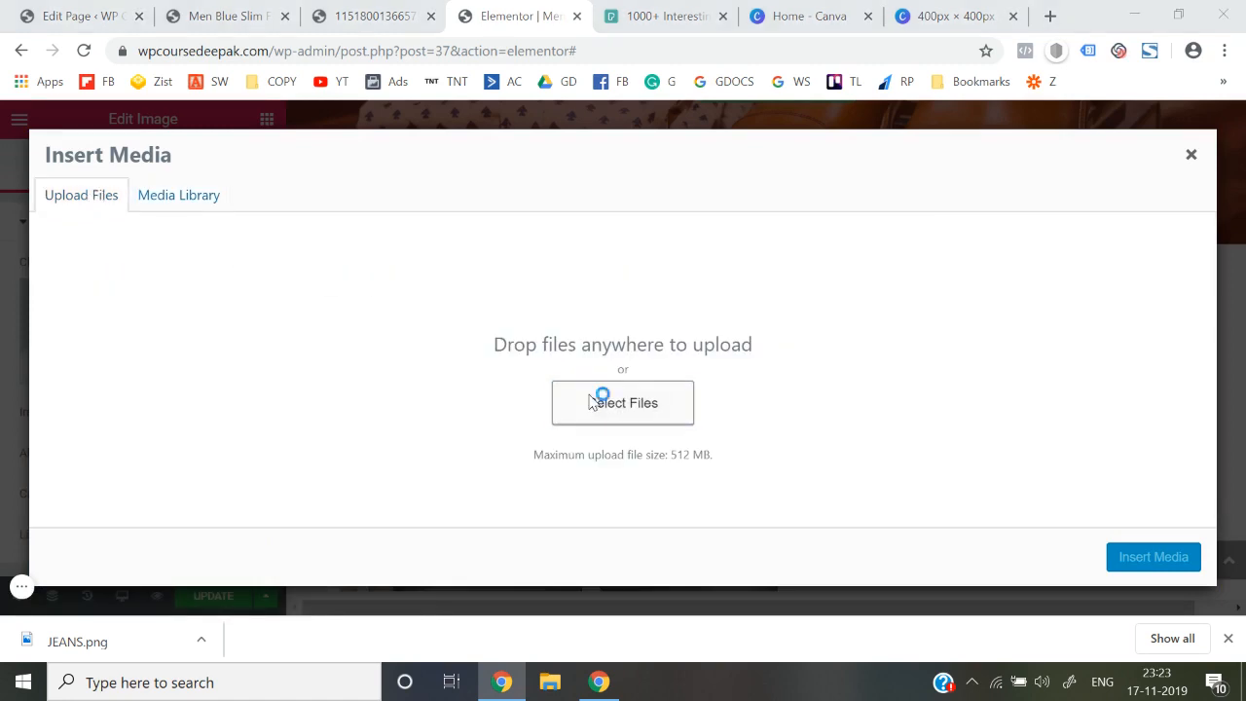
scroll(96, 146, up, 3)
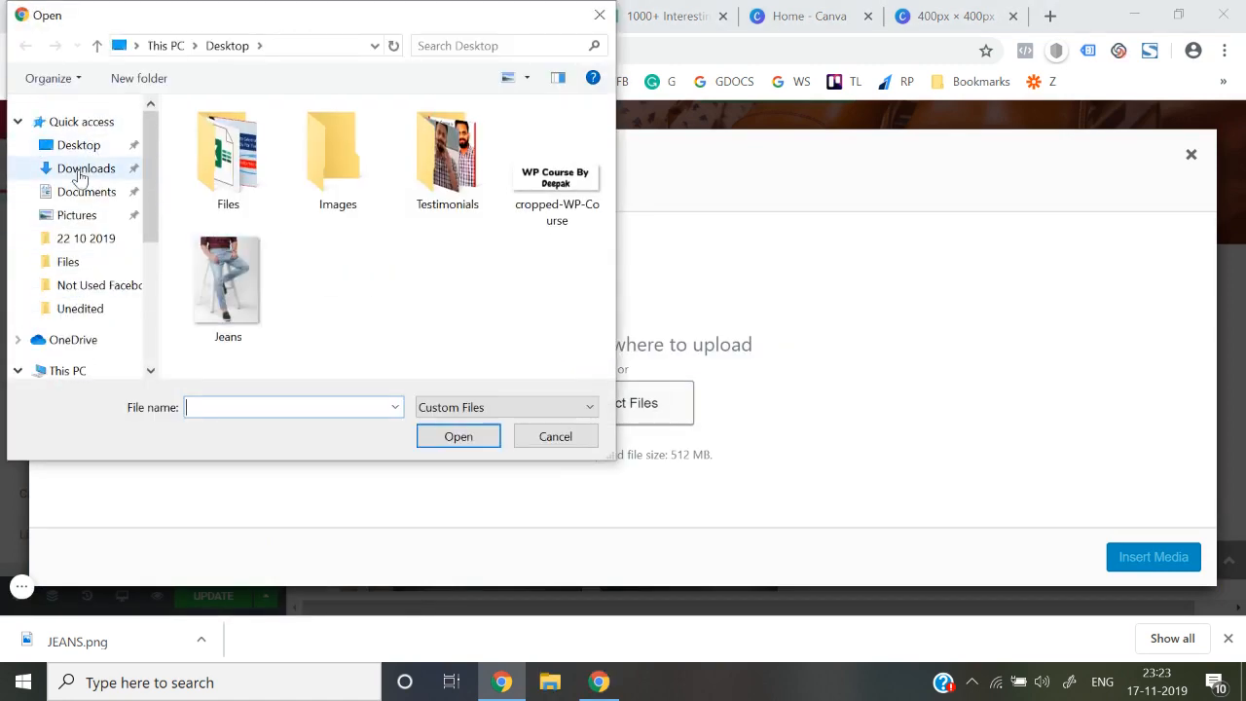
click(83, 171)
double_click(256, 224)
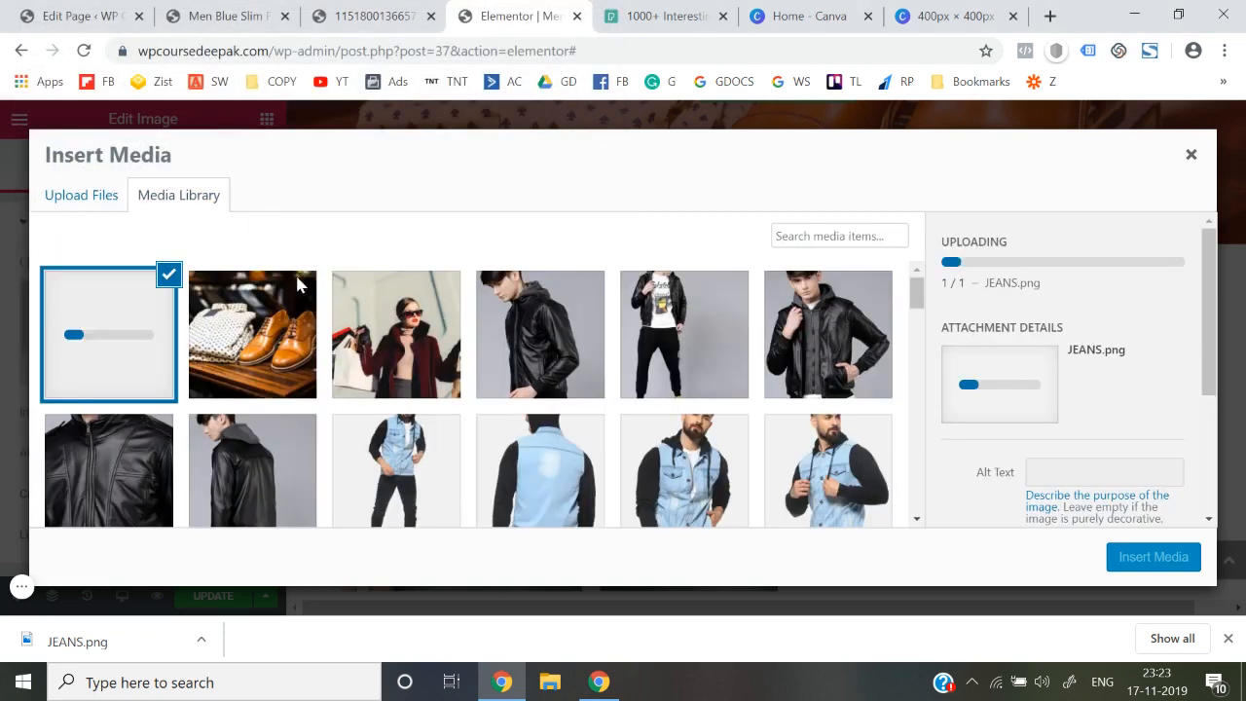
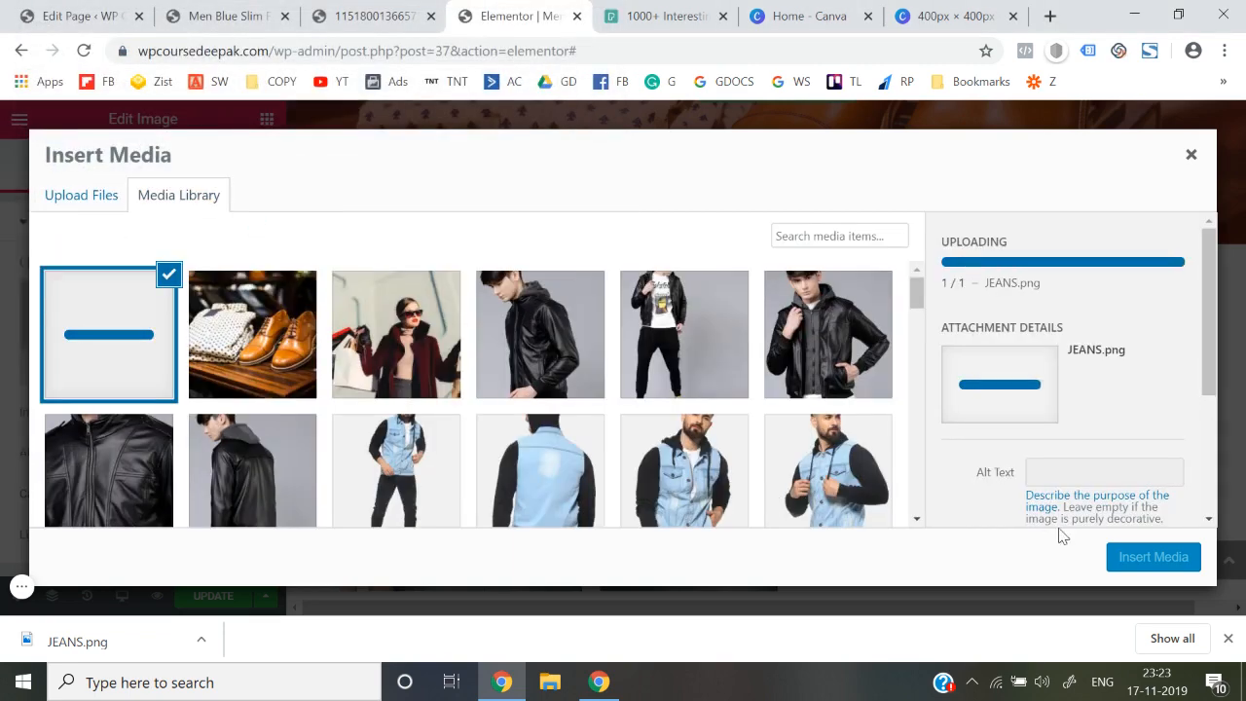
click(1143, 557)
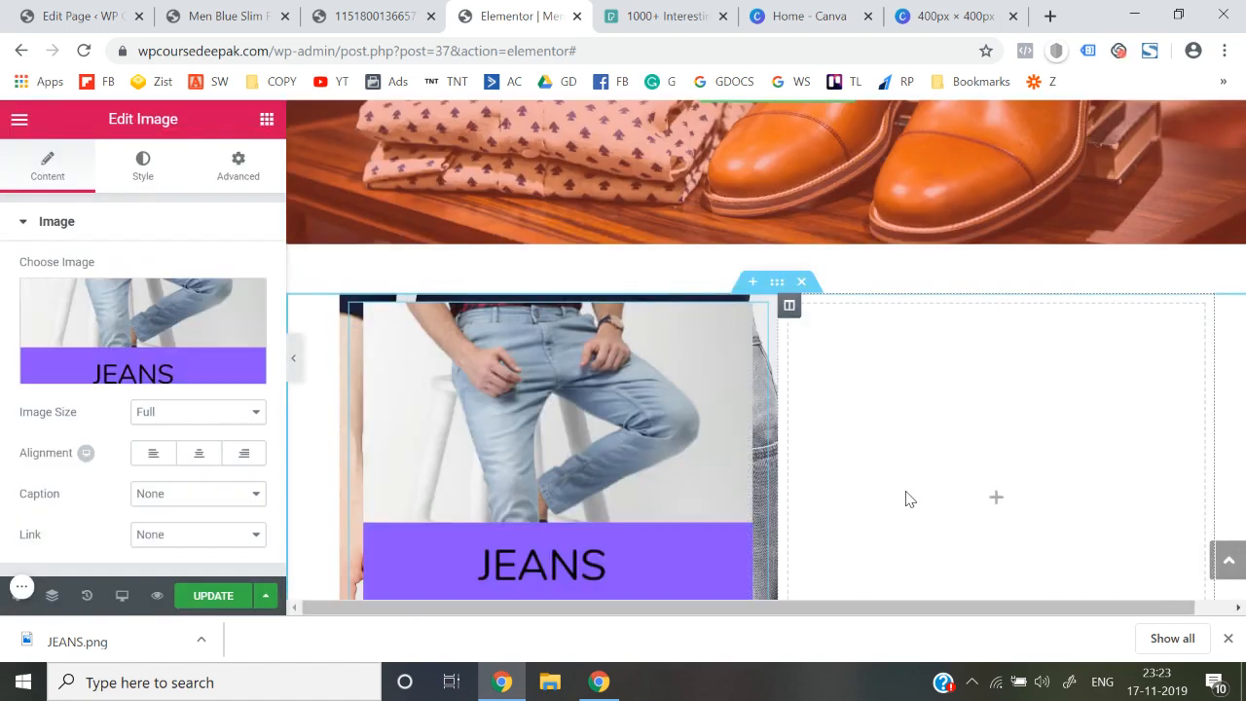
scroll(593, 456, down, 2)
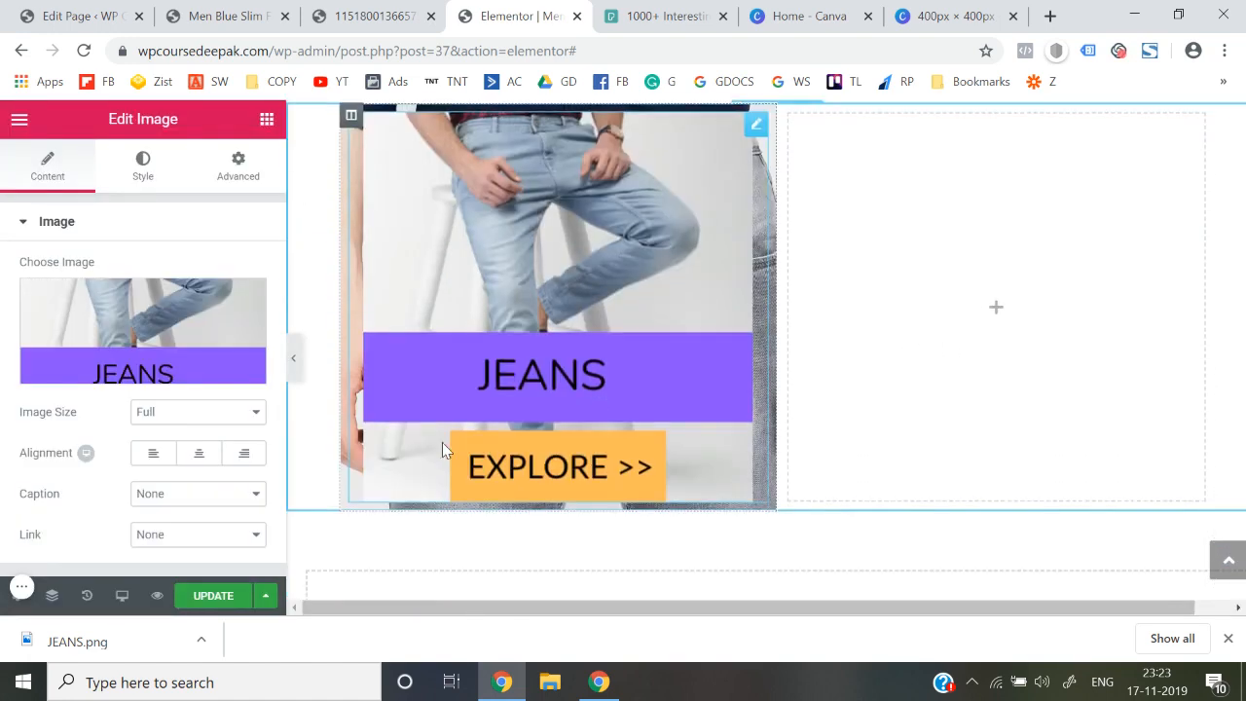
click(297, 376)
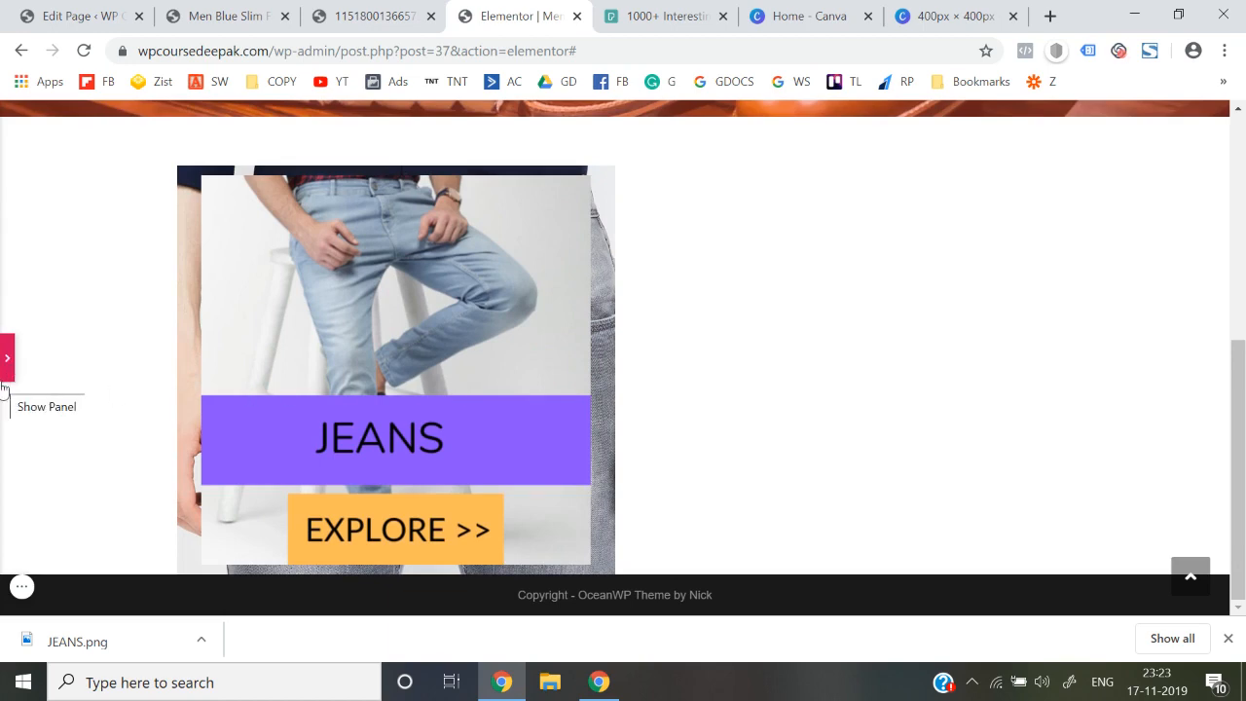
click(6, 361)
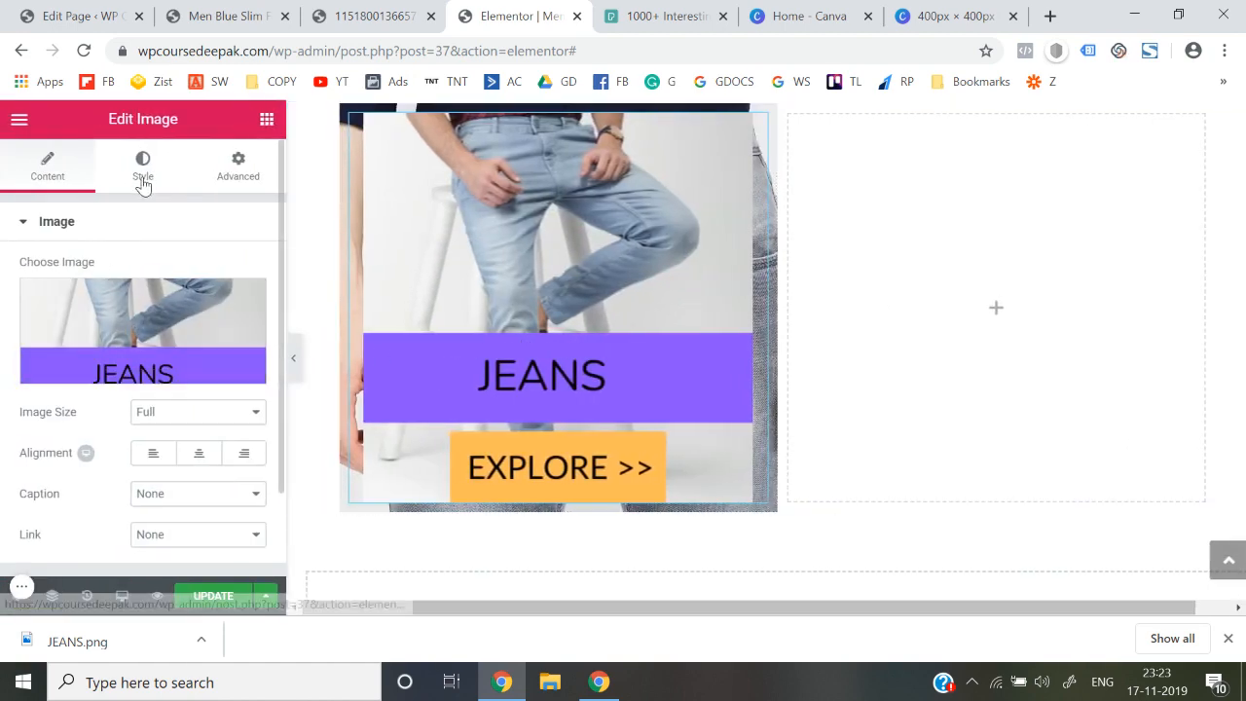
Remove the background image from the column behind the JEANS image and preview the result at full width.
scroll(444, 217, up, 1)
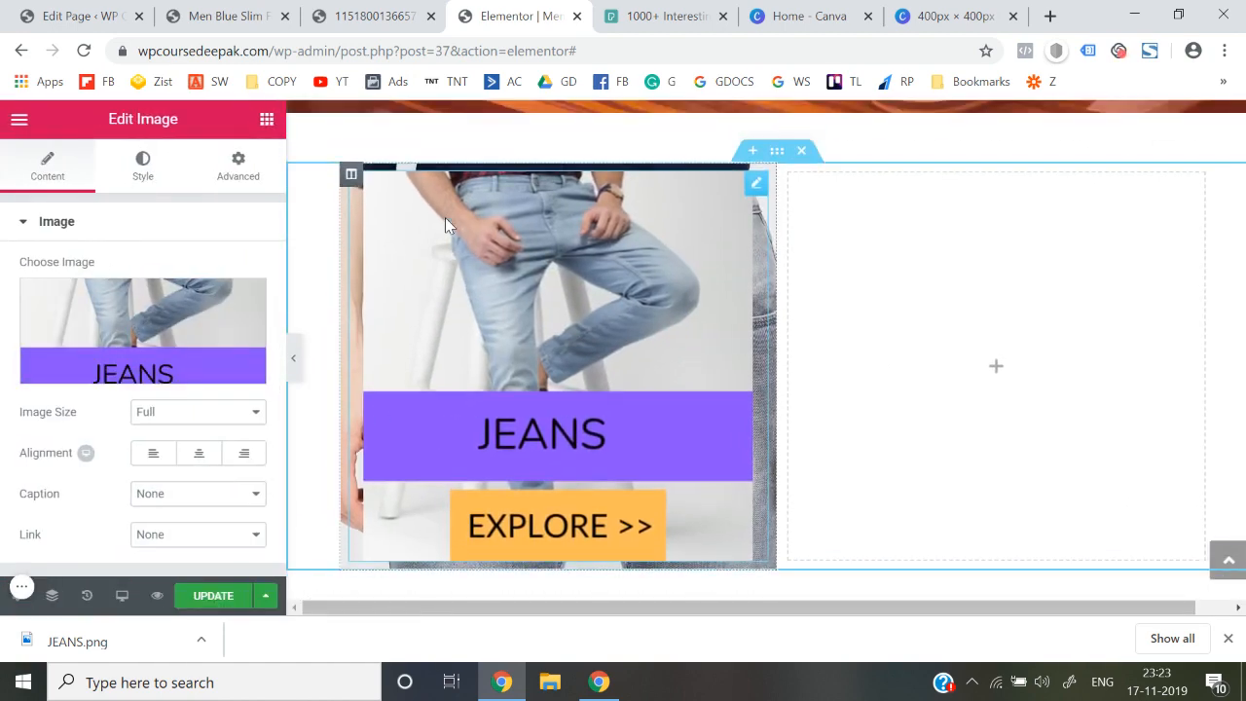
click(350, 175)
click(143, 173)
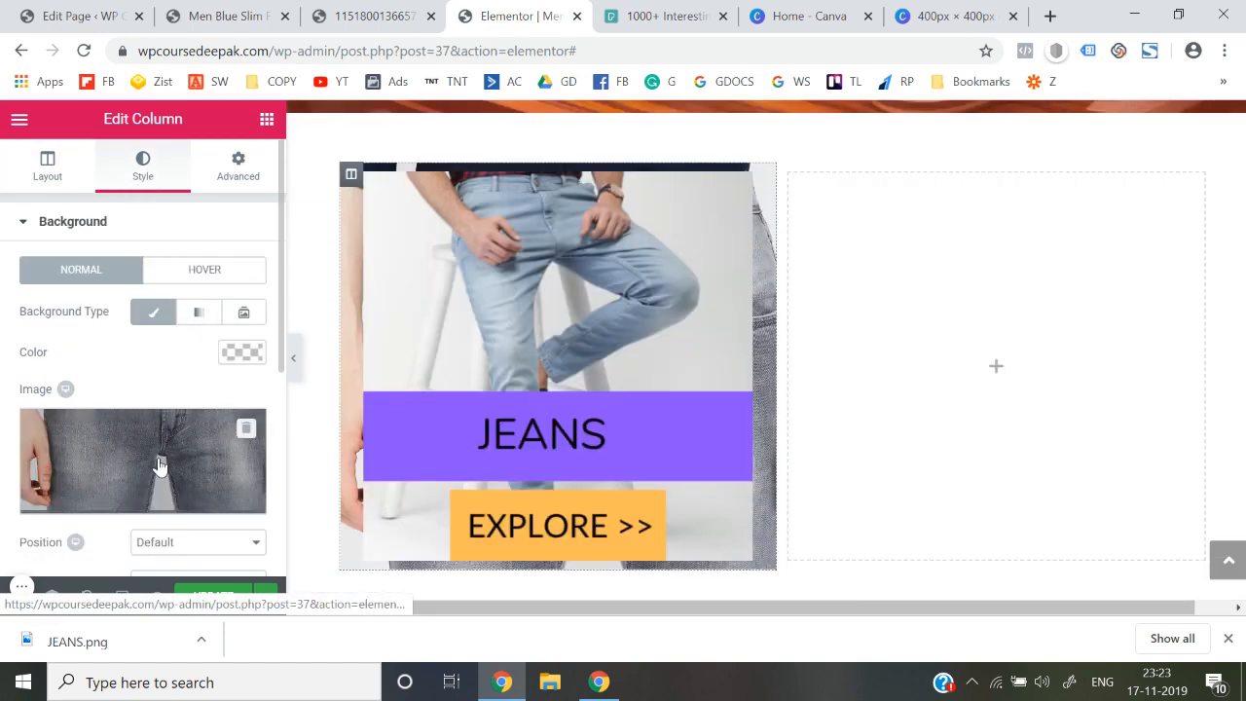
click(246, 429)
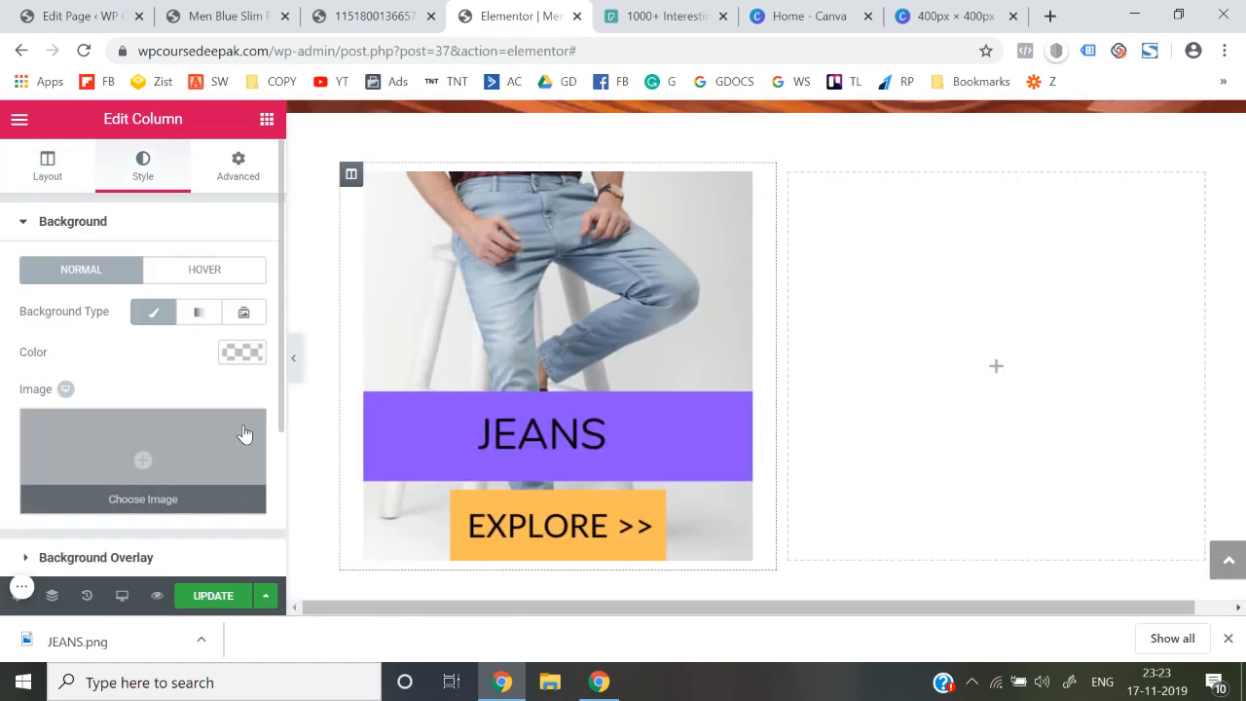
click(296, 366)
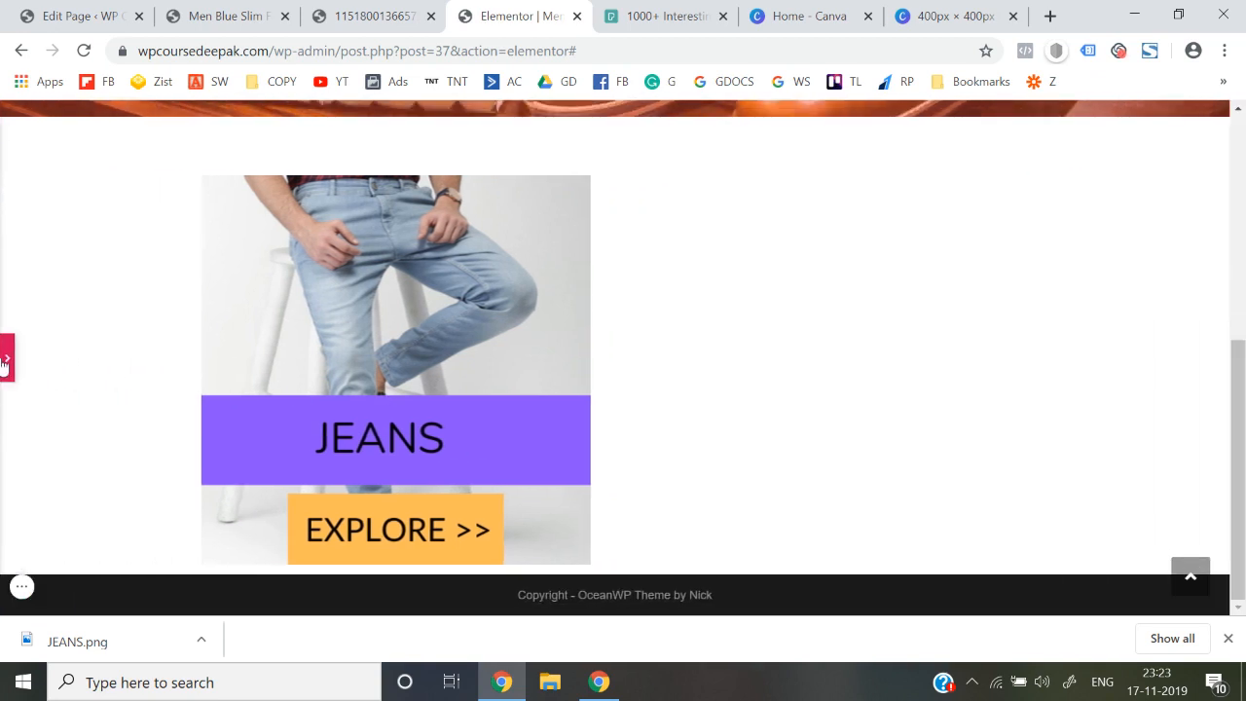
click(4, 358)
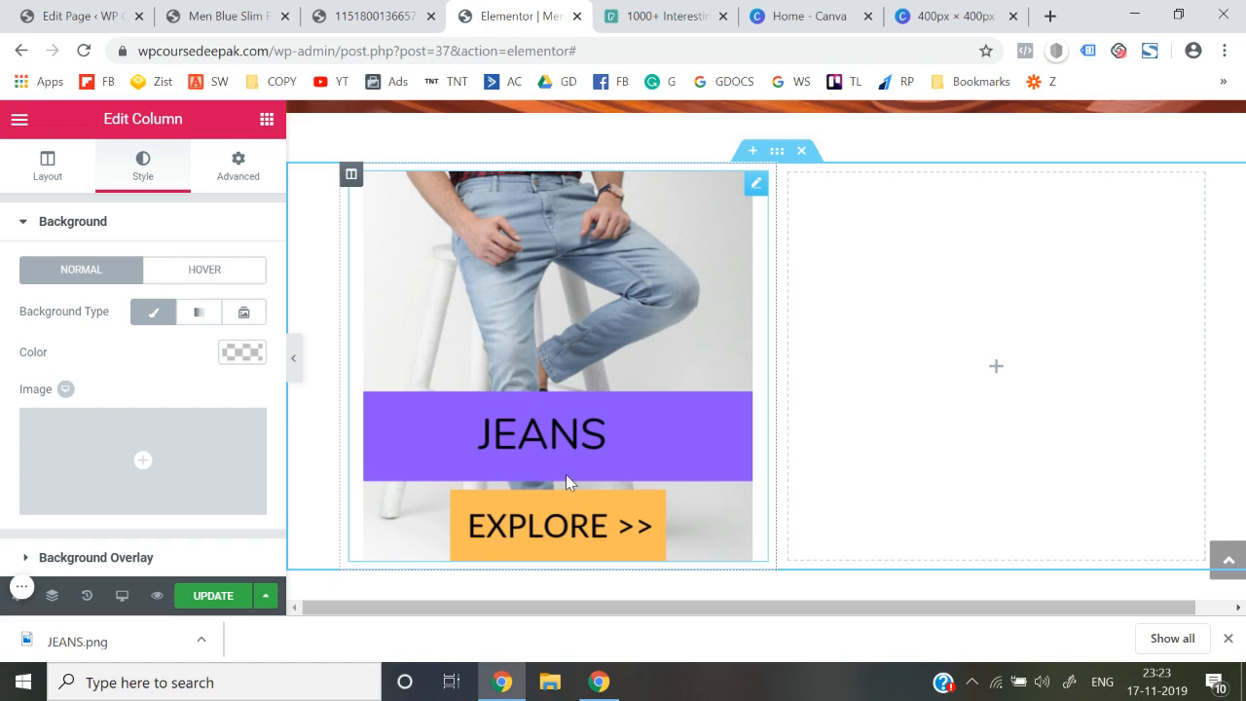
scroll(442, 445, down, 3)
scroll(442, 445, up, 2)
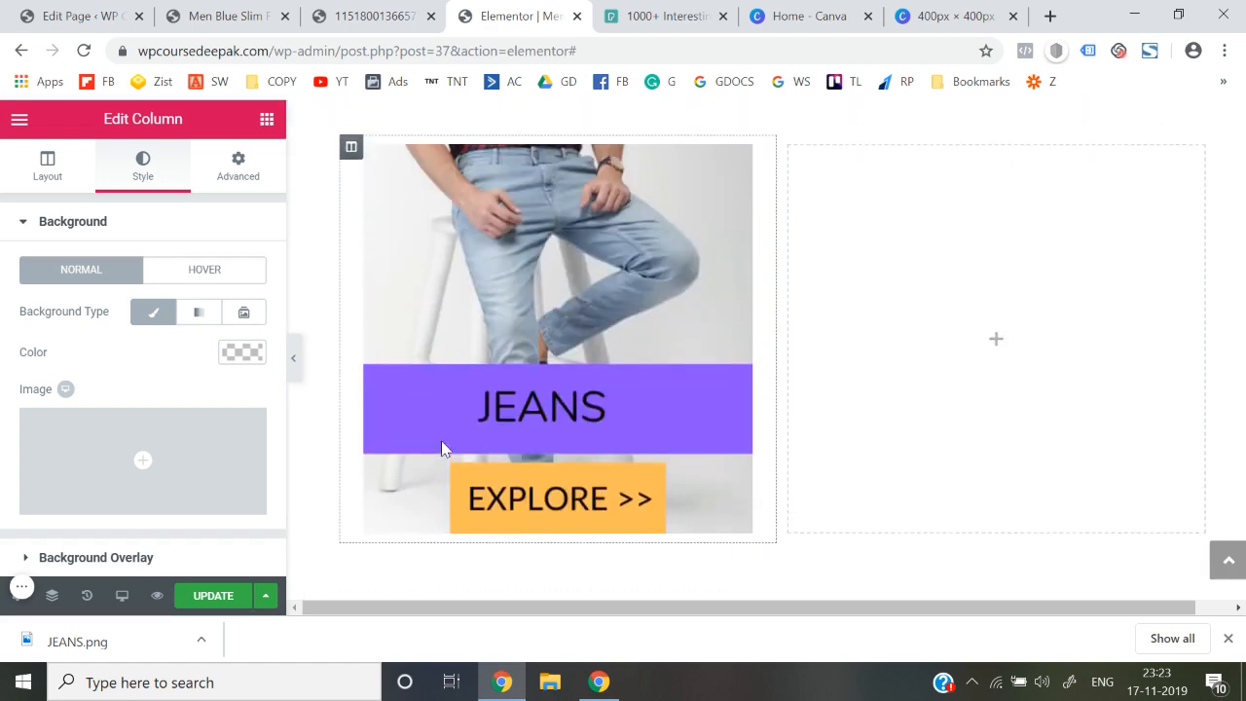
Set the JEANS image's link type to Custom URL.
click(41, 167)
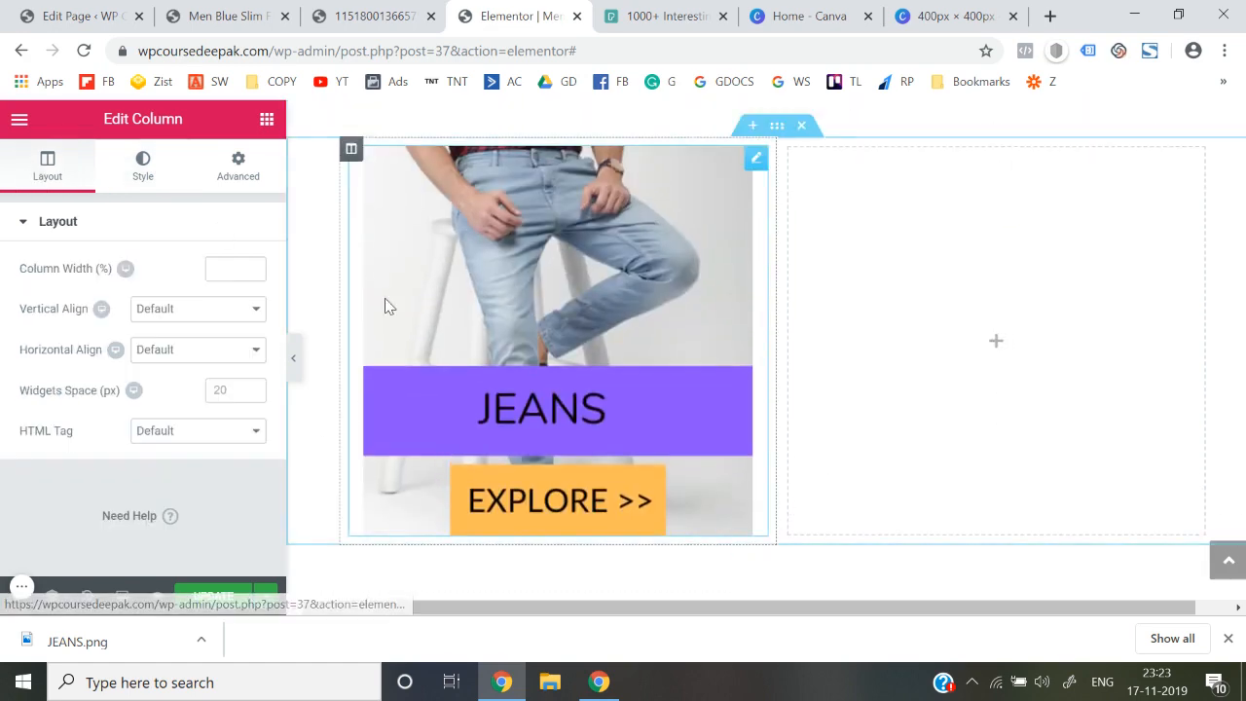
click(487, 348)
scroll(188, 421, down, 2)
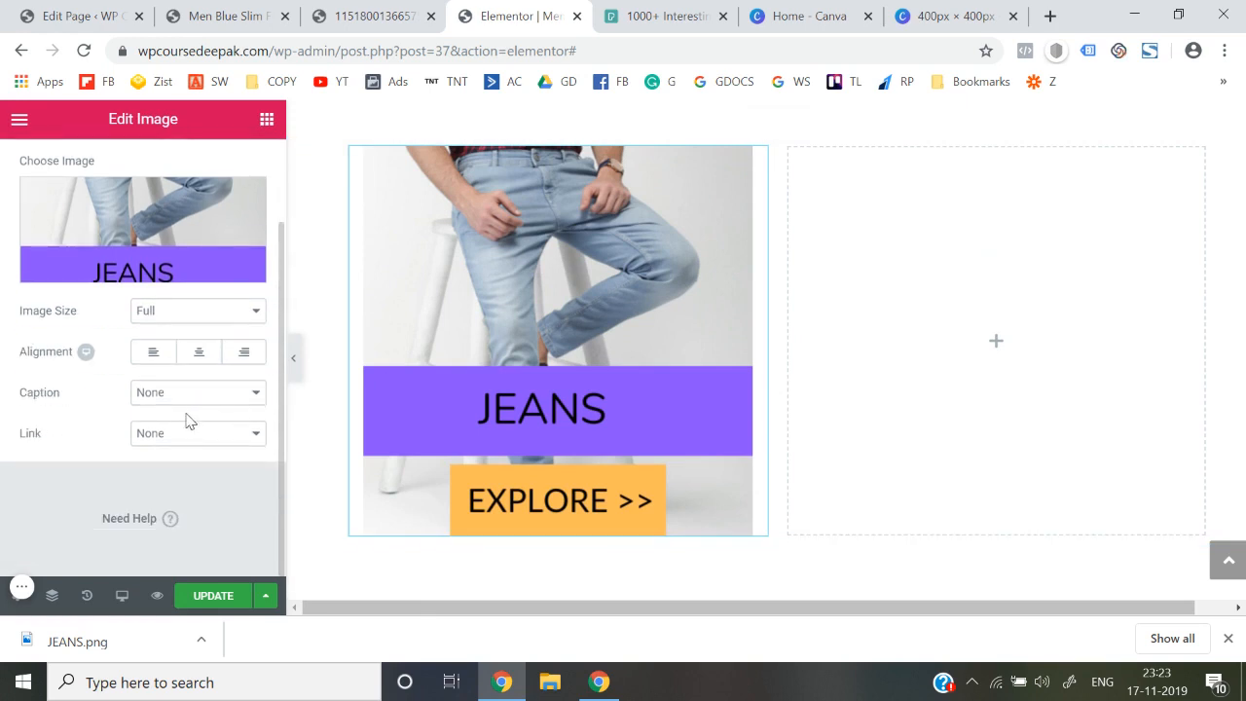
click(166, 440)
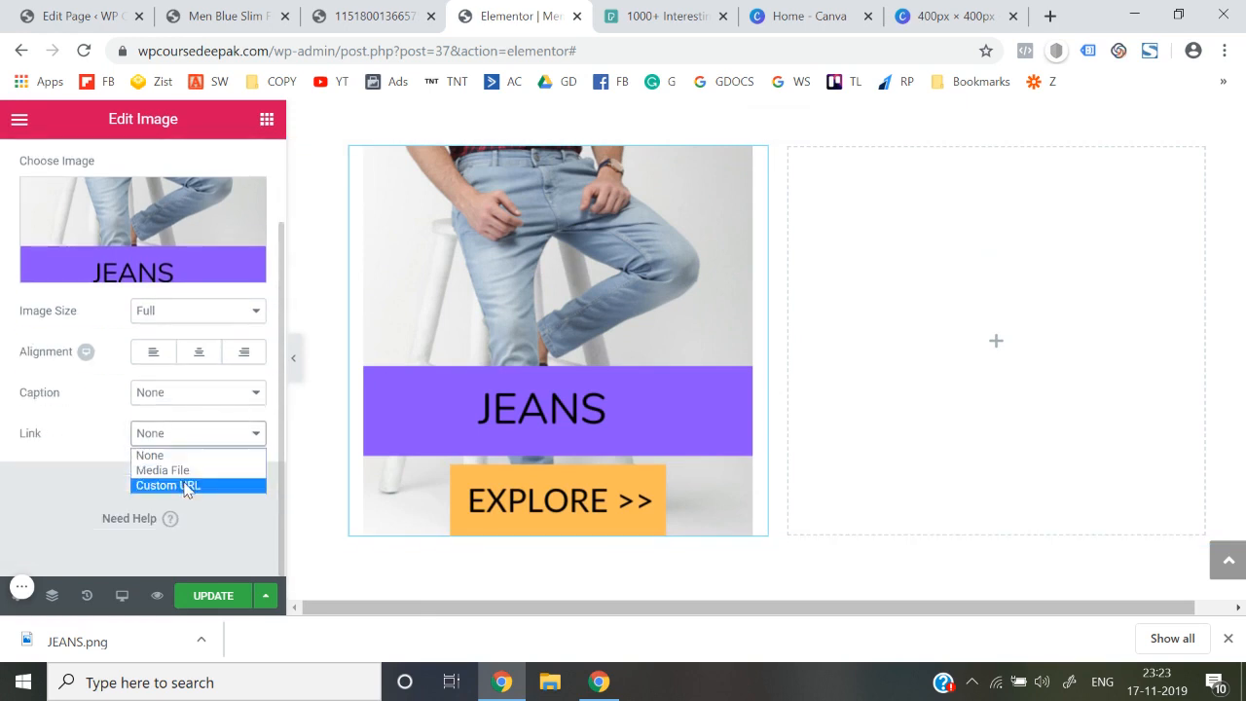
click(185, 483)
click(170, 473)
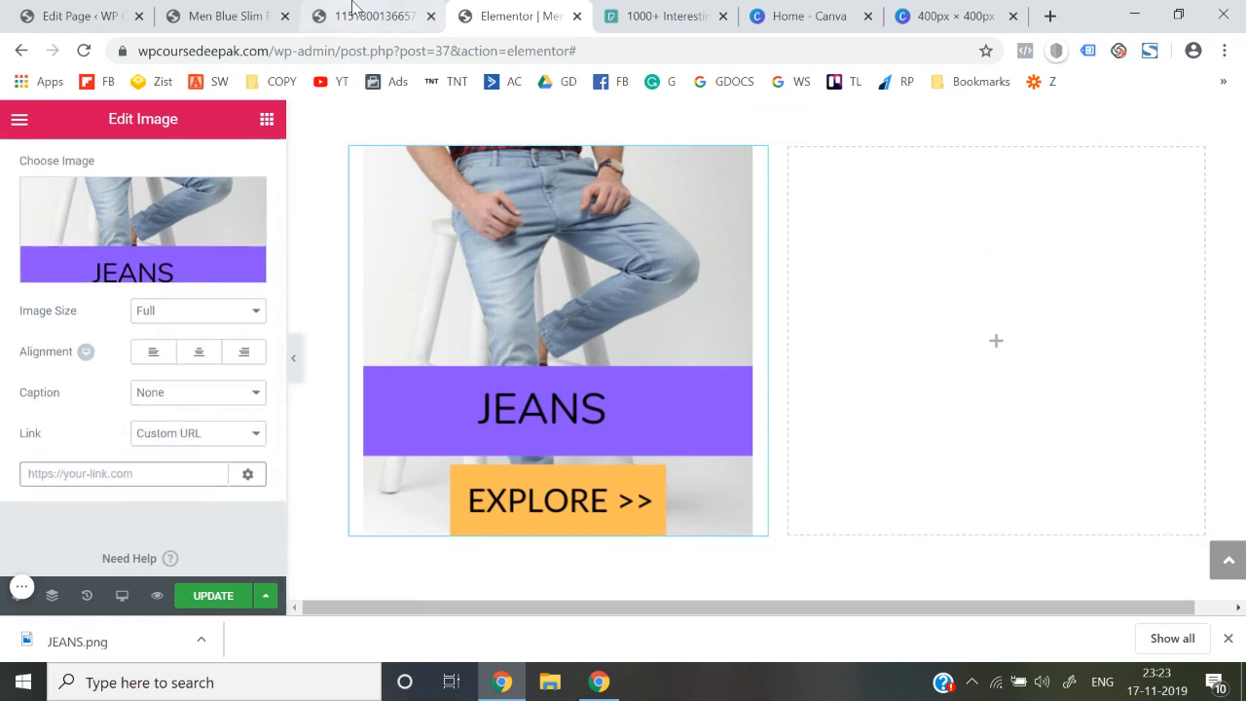
Open the men's Jeans category page in the store's browser tab and copy its web address.
click(224, 15)
scroll(783, 323, up, 2)
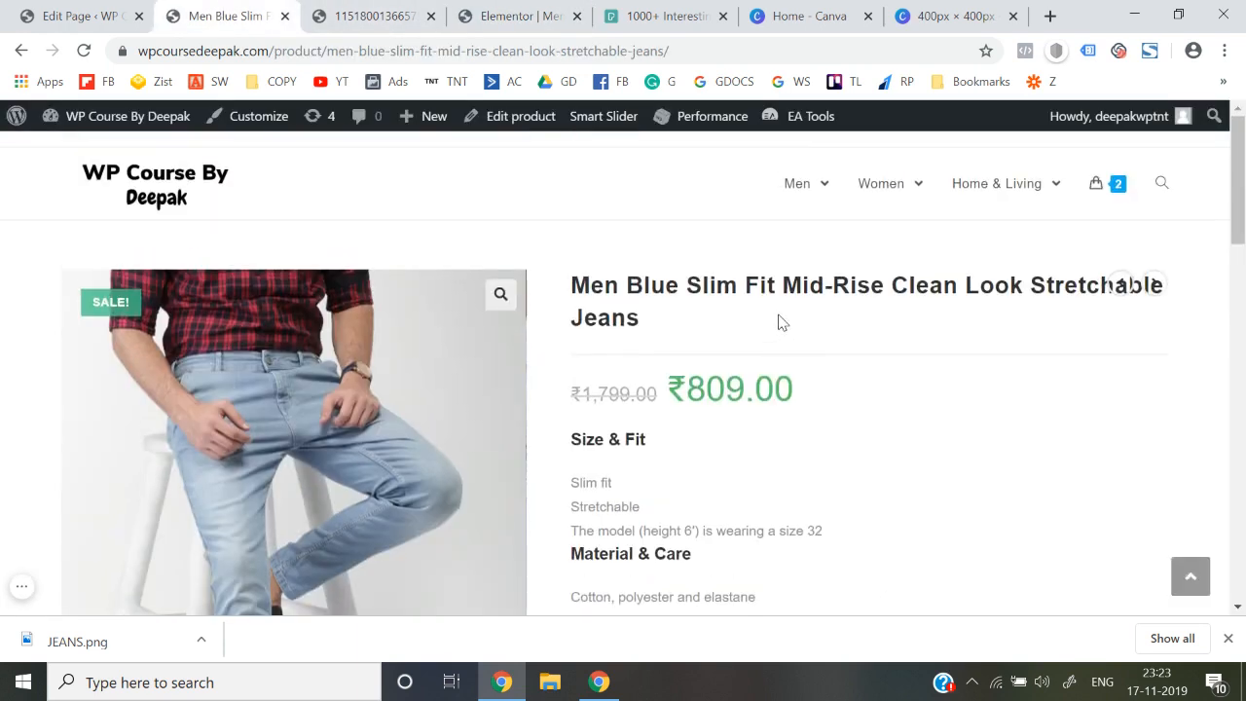
mouse_move(818, 207)
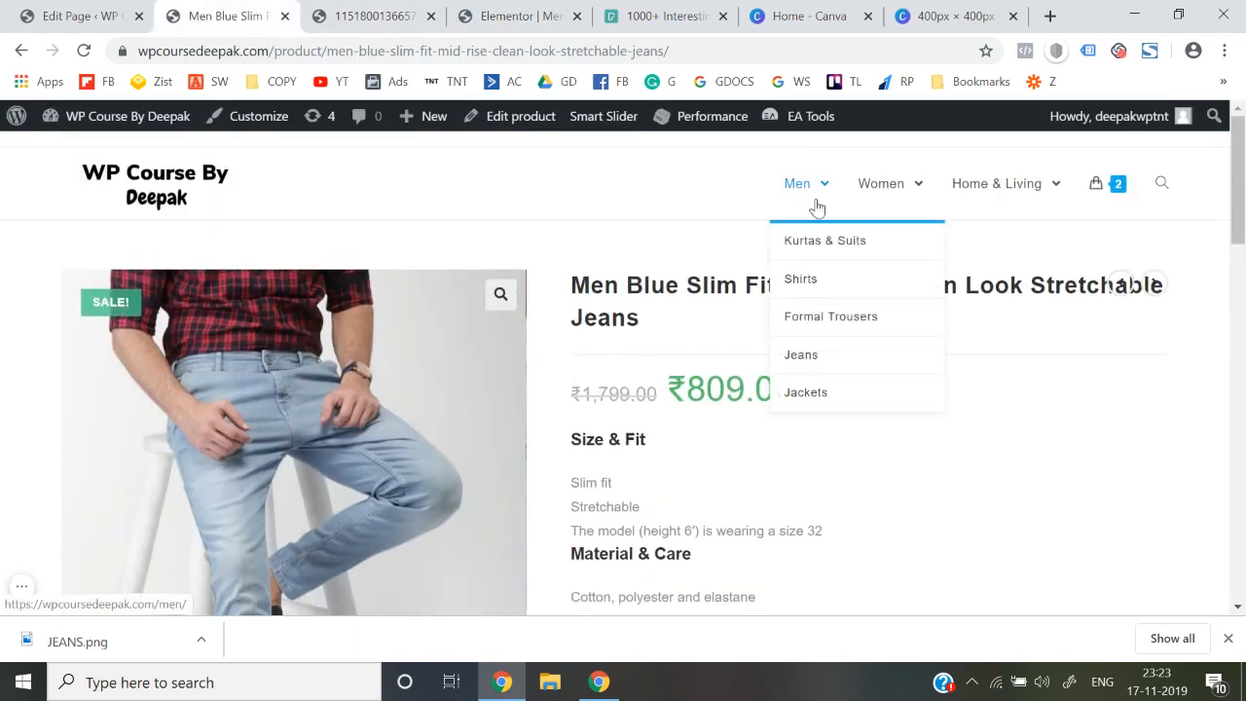
click(821, 376)
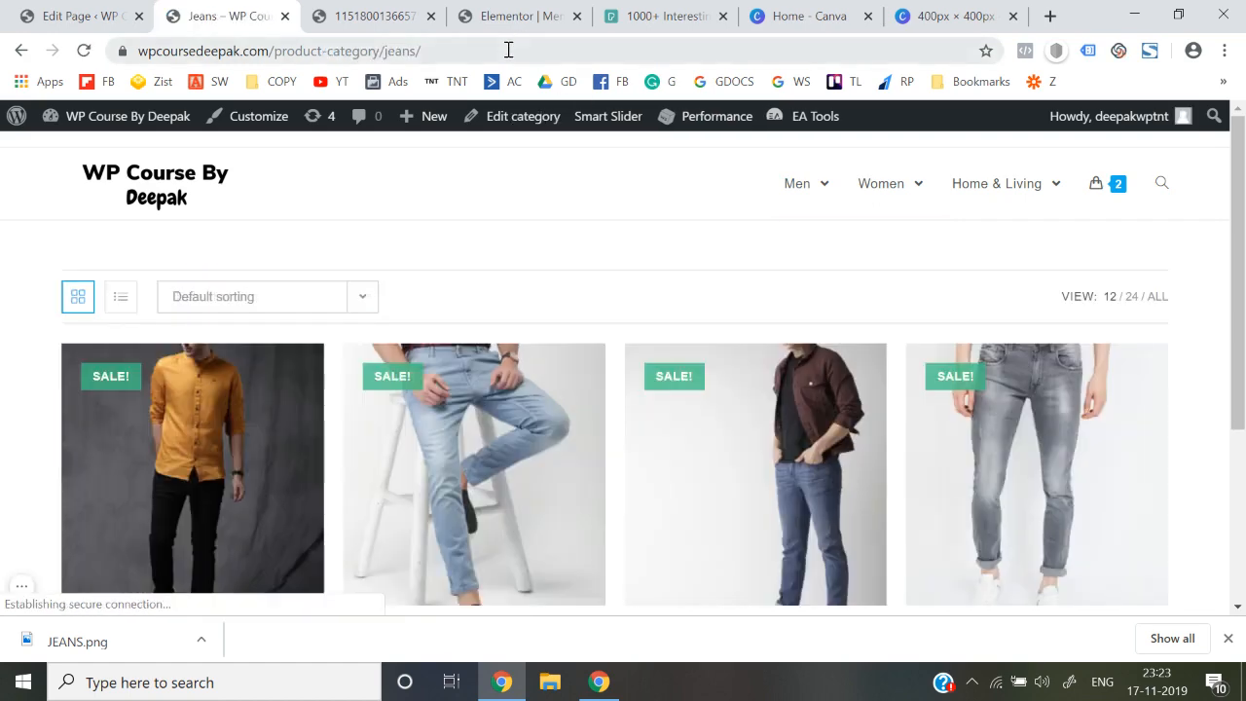
click(508, 50)
key(ctrl+c)
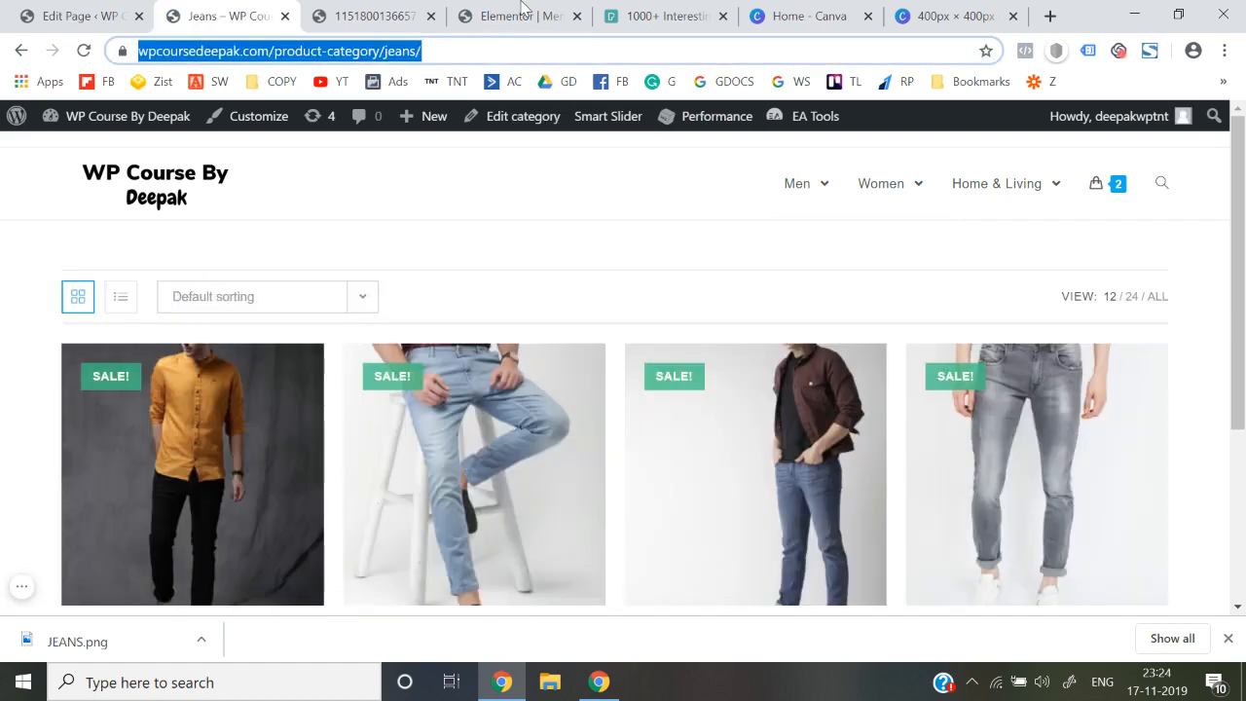
Paste the Jeans category address as the JEANS image's link in the page editor and preview the page at full width.
click(523, 12)
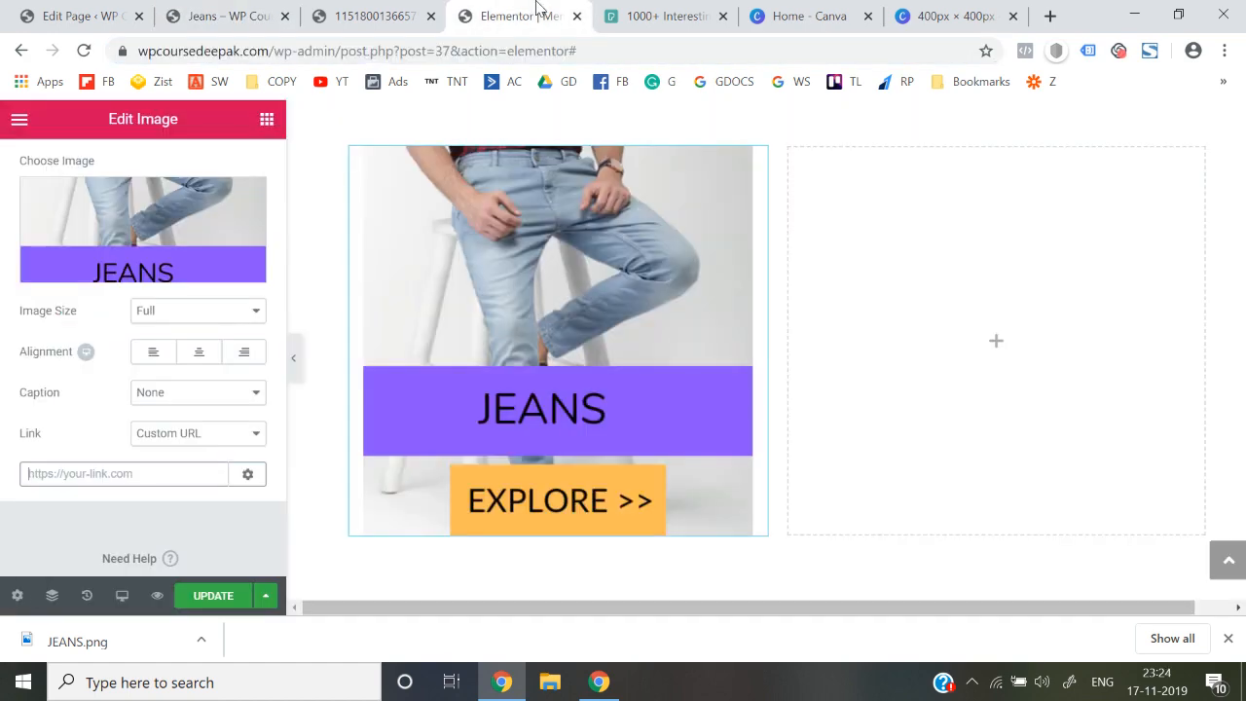
click(172, 474)
key(ctrl+v)
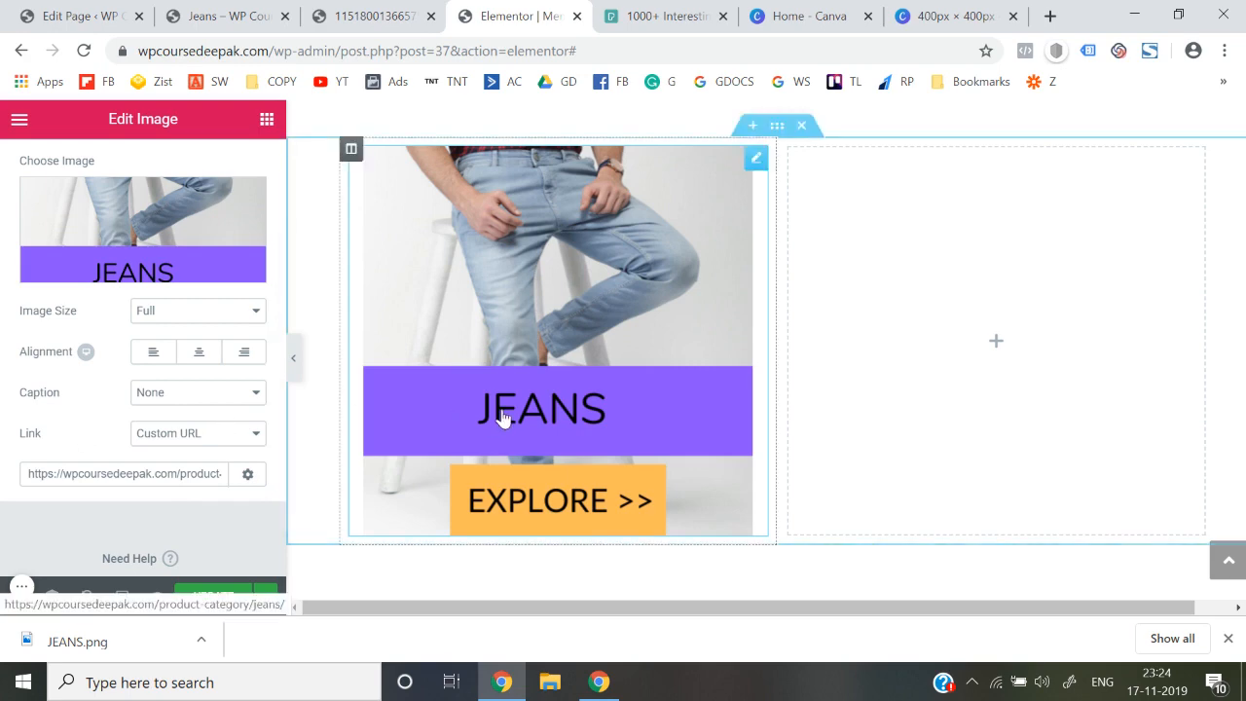
click(298, 368)
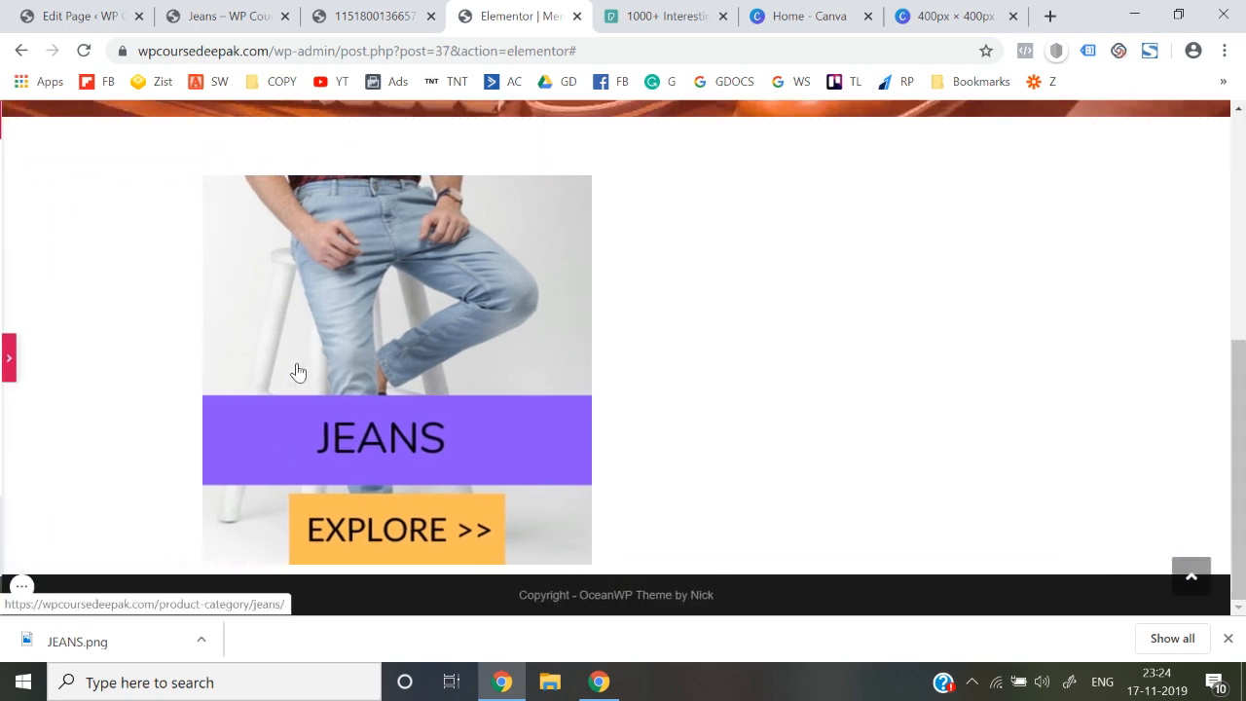
scroll(298, 373, up, 5)
scroll(299, 373, down, 5)
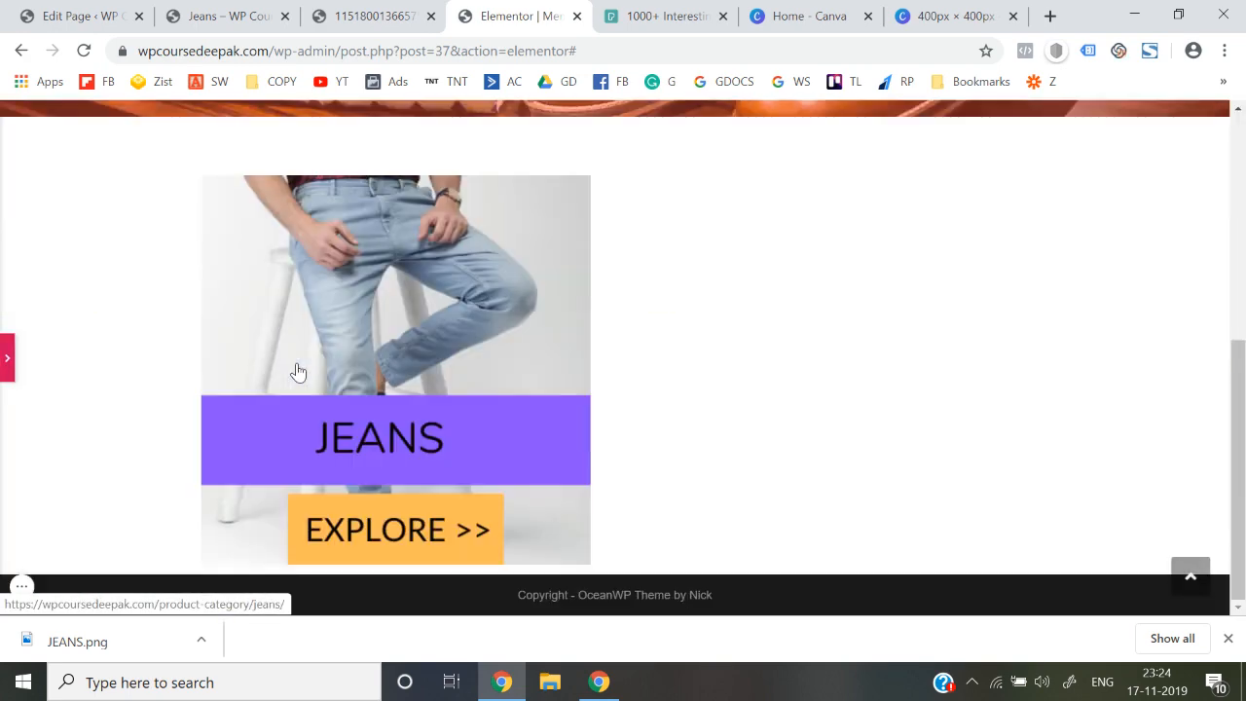
click(6, 362)
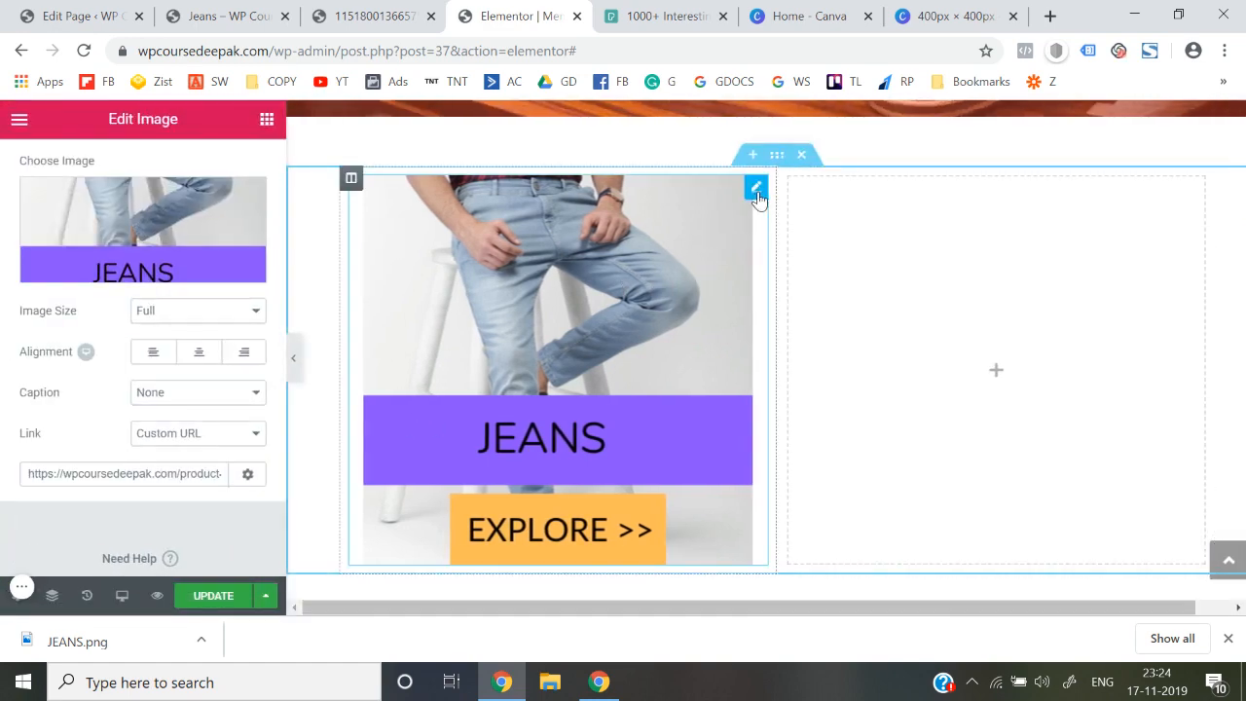
Review the content and style settings of the JEANS image in the page editor.
click(758, 198)
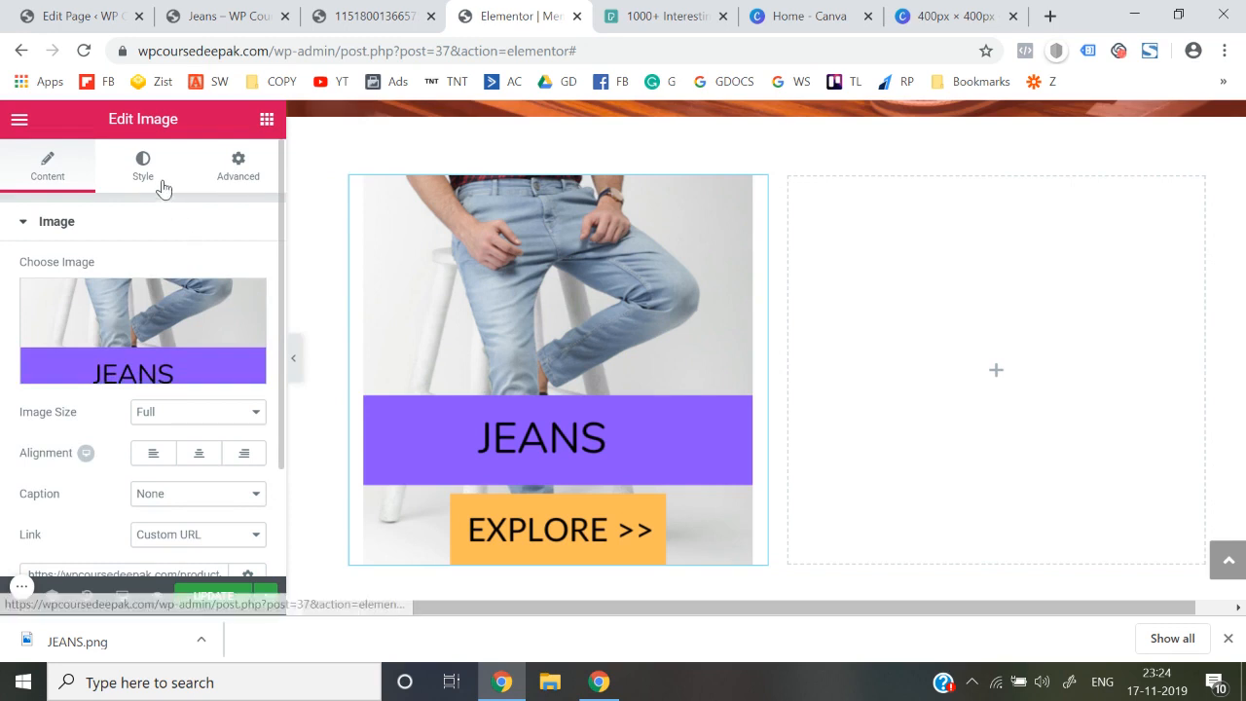
click(162, 186)
scroll(161, 348, down, 3)
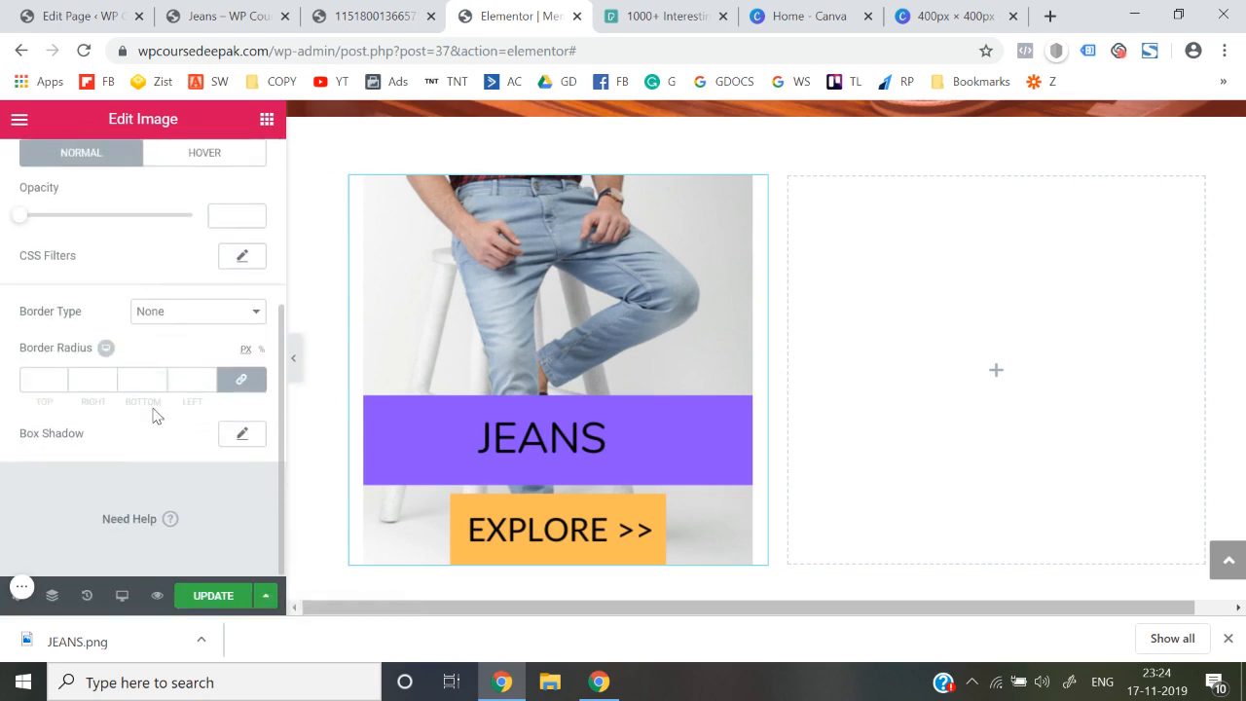
scroll(153, 416, up, 3)
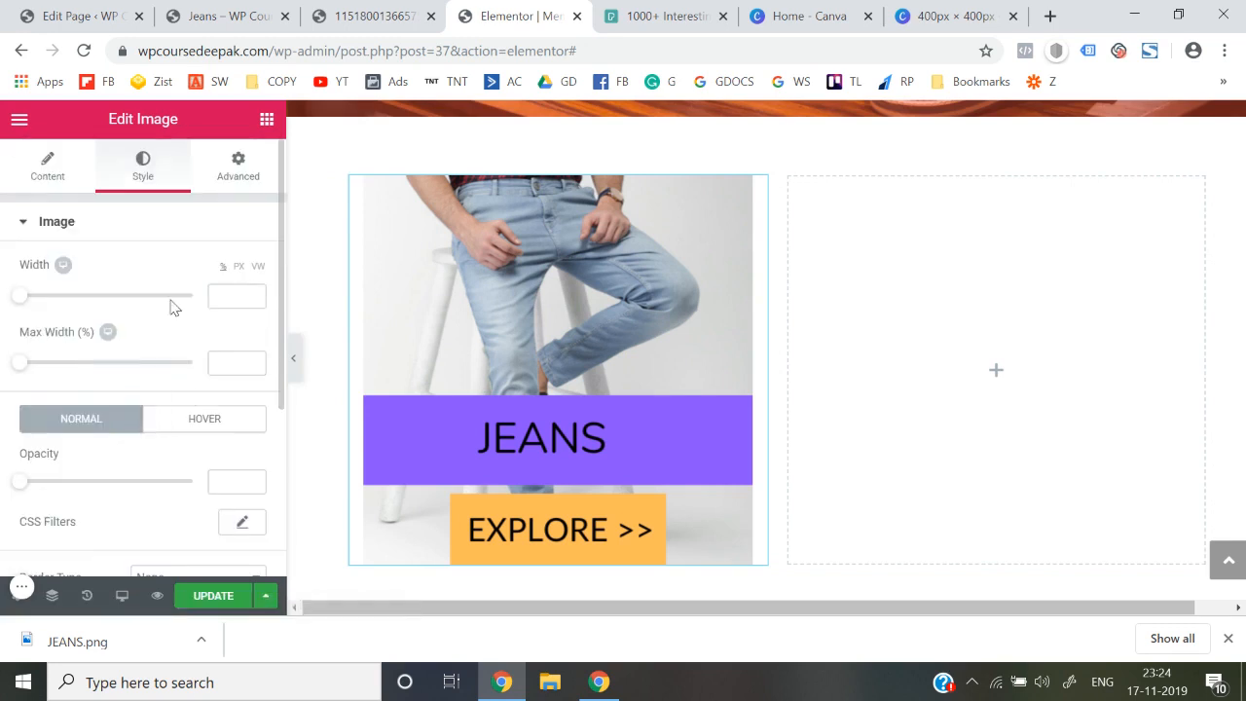
click(34, 232)
click(54, 167)
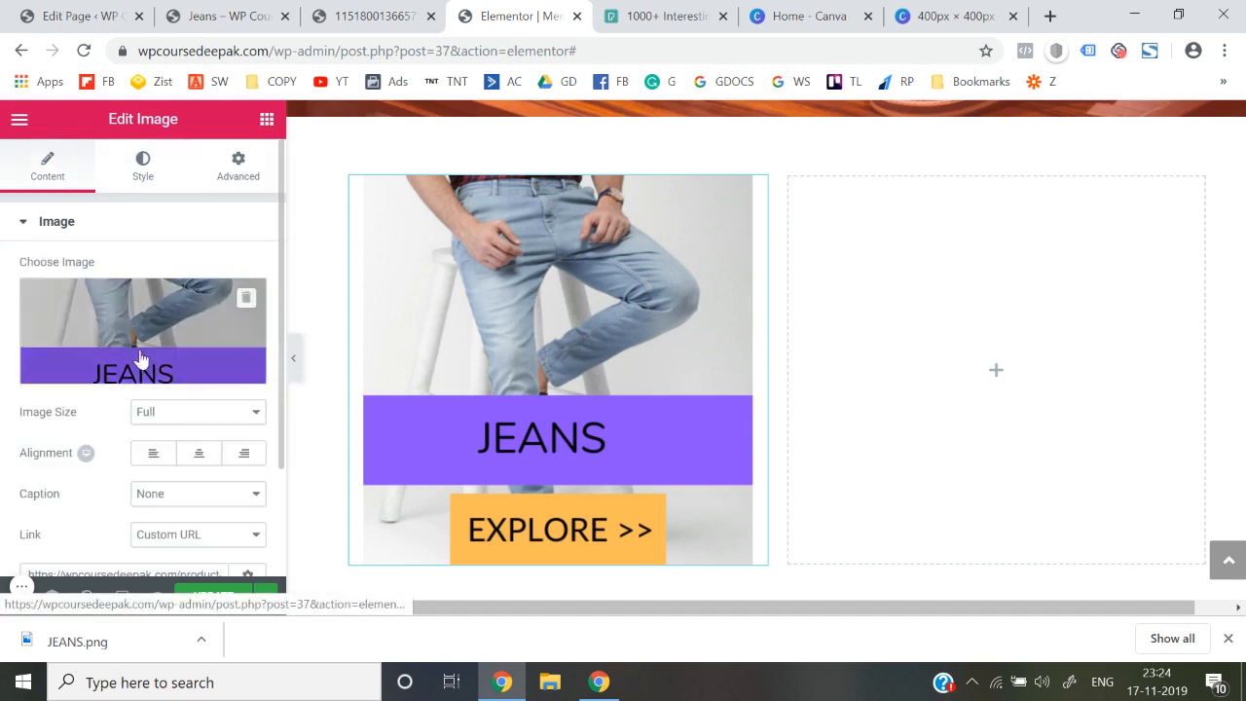
scroll(162, 410, down, 2)
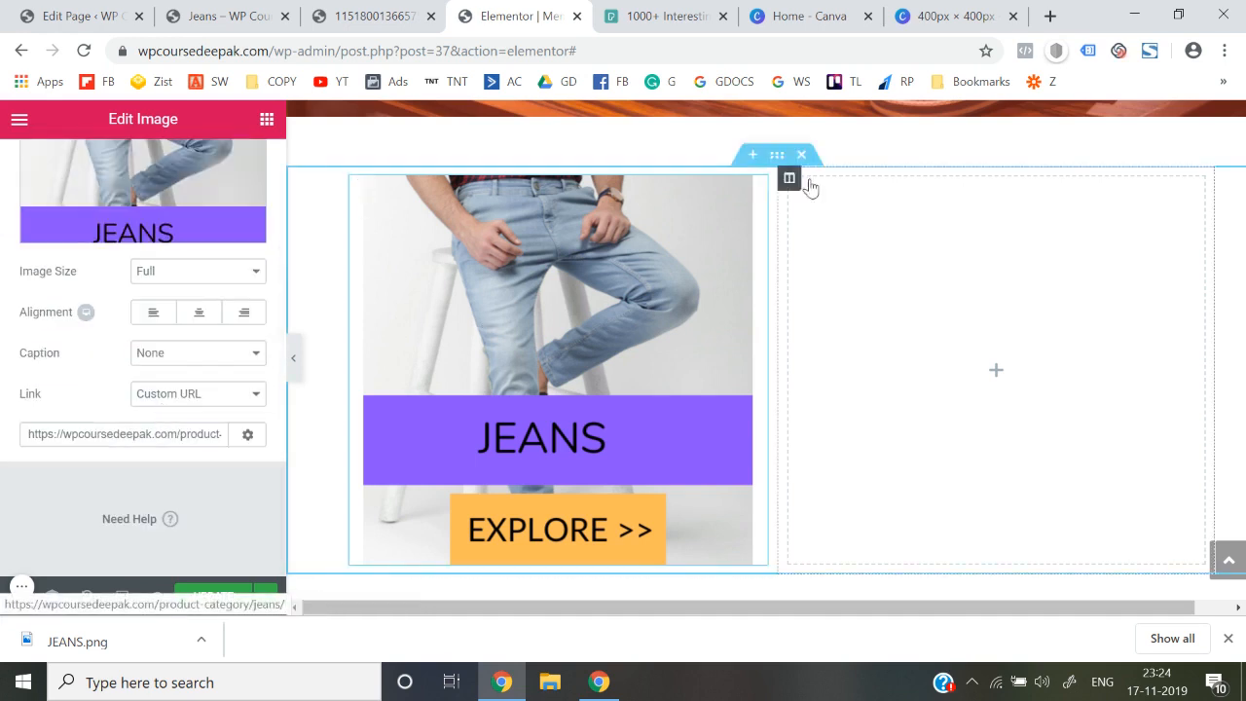
click(757, 189)
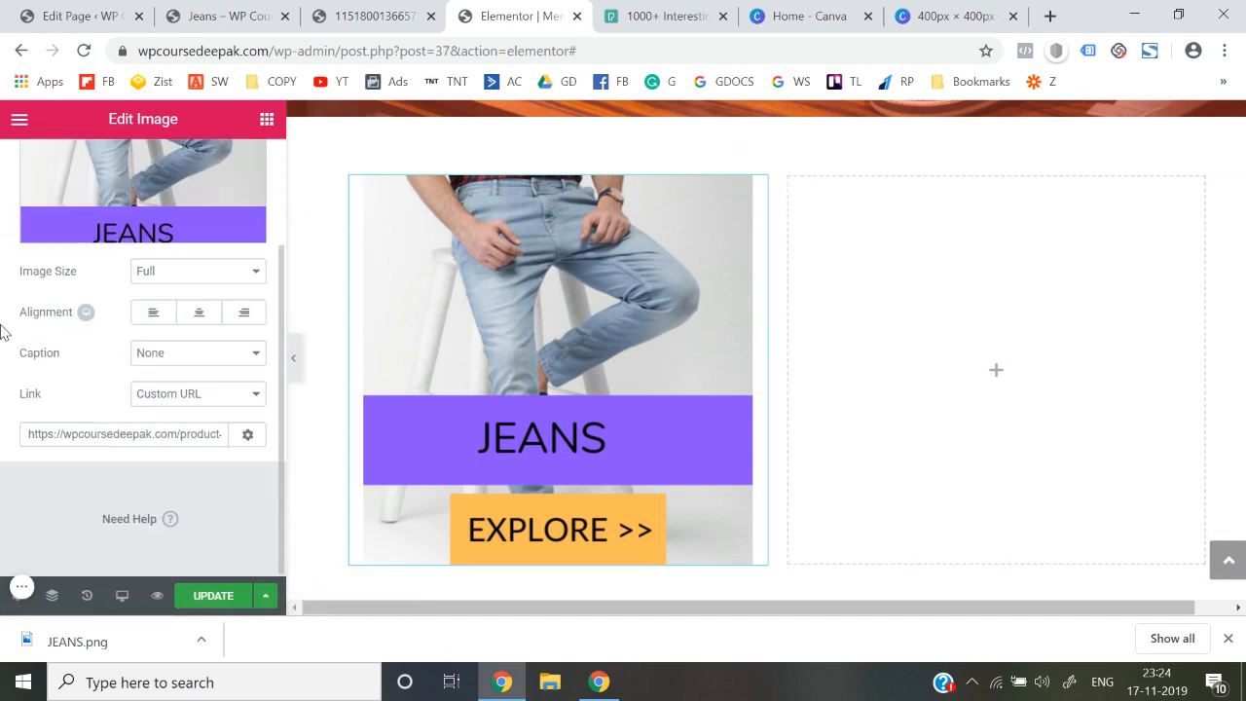
scroll(3, 331, down, 2)
scroll(3, 331, up, 2)
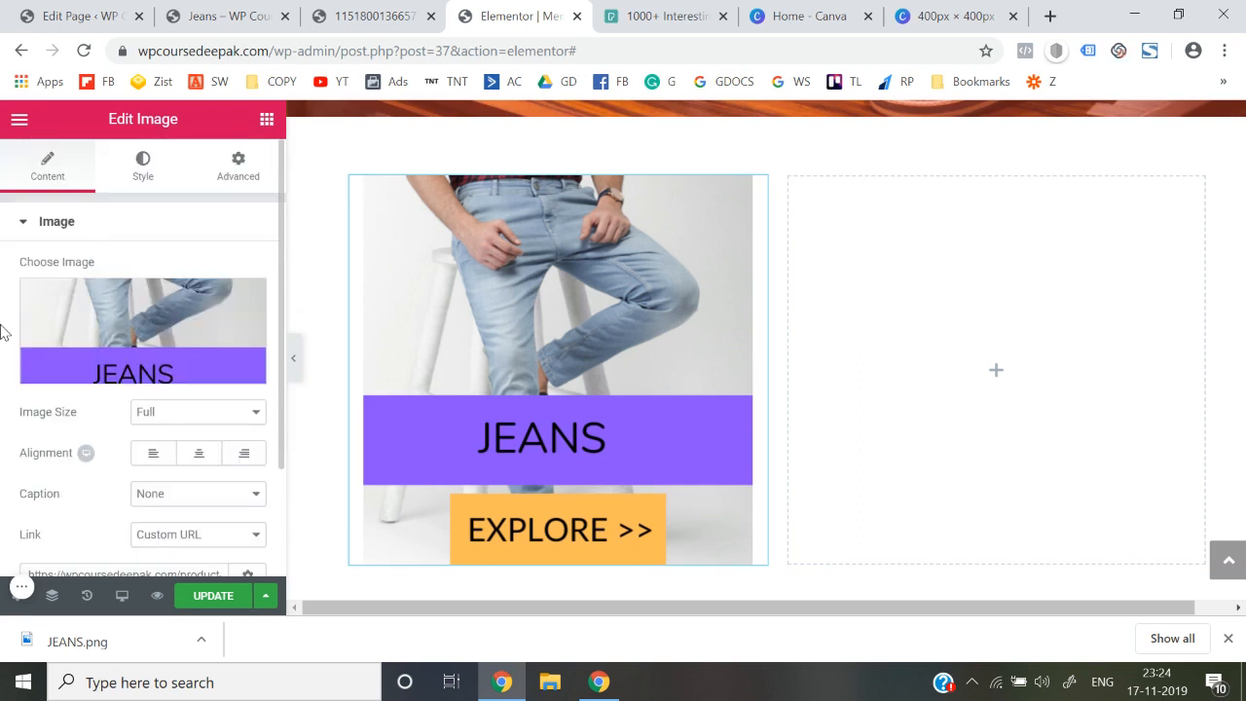
Give the JEANS image a Solid border, check it at full page width and update the page.
click(142, 172)
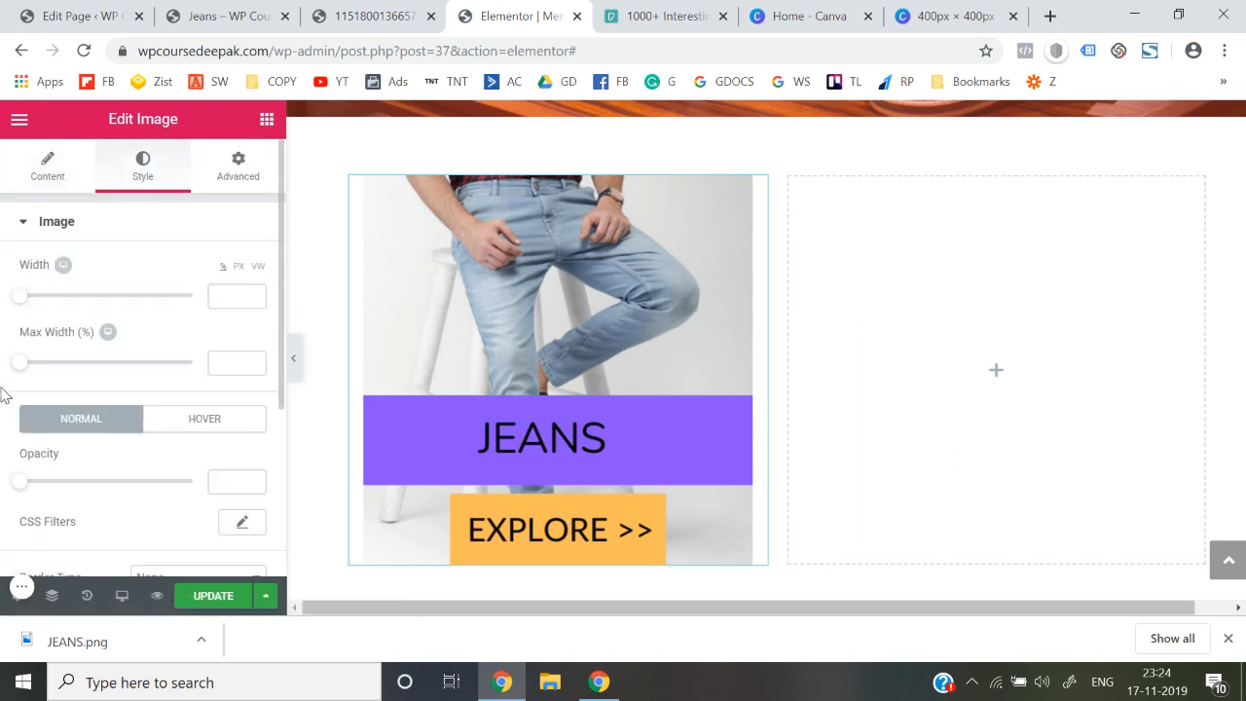
scroll(4, 391, down, 2)
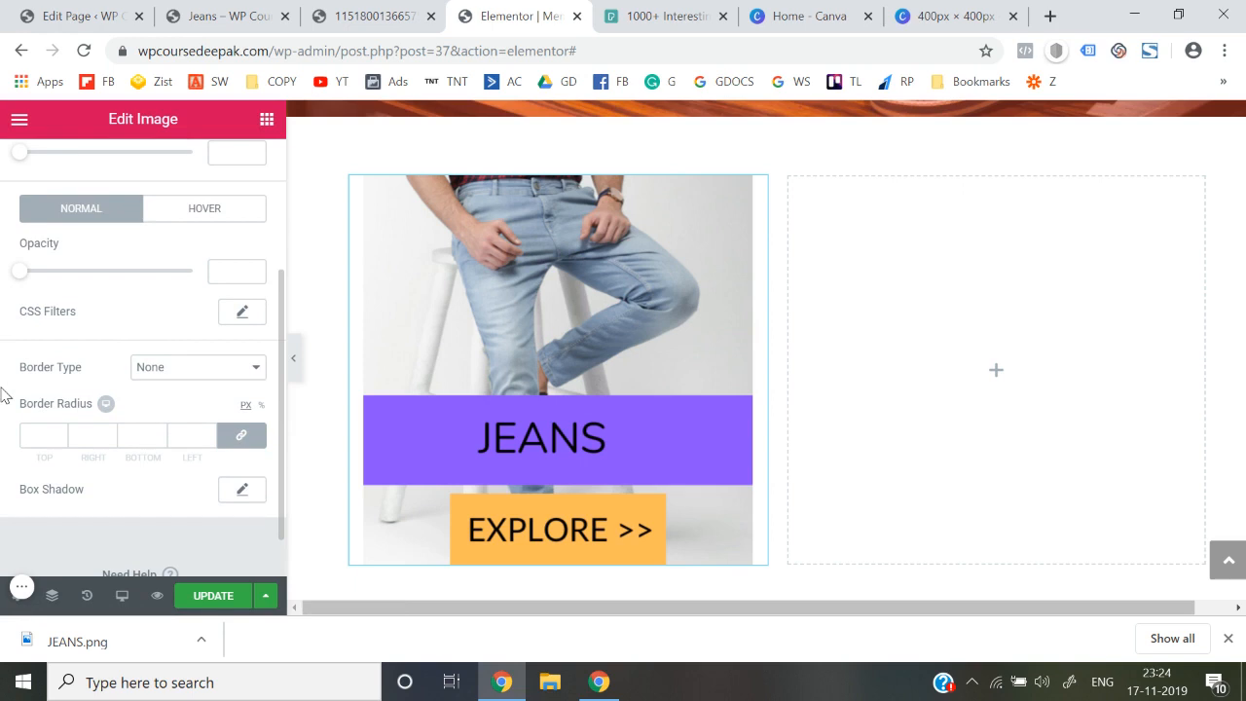
click(163, 375)
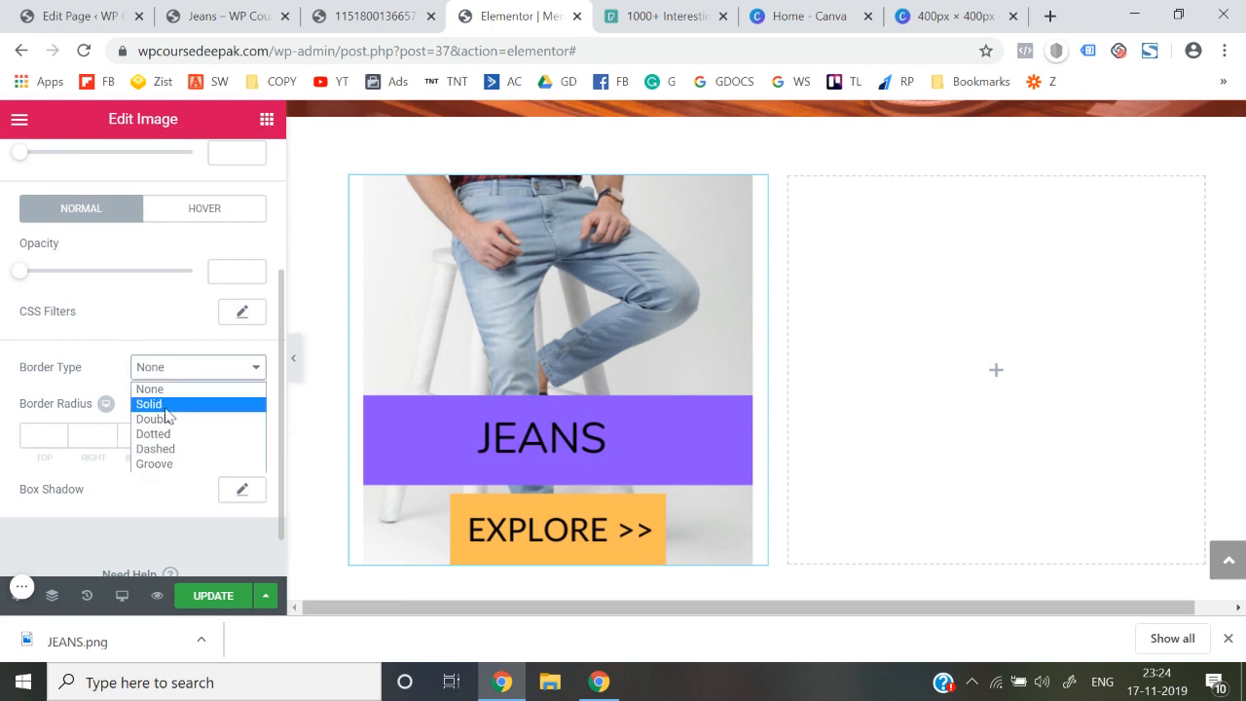
click(165, 407)
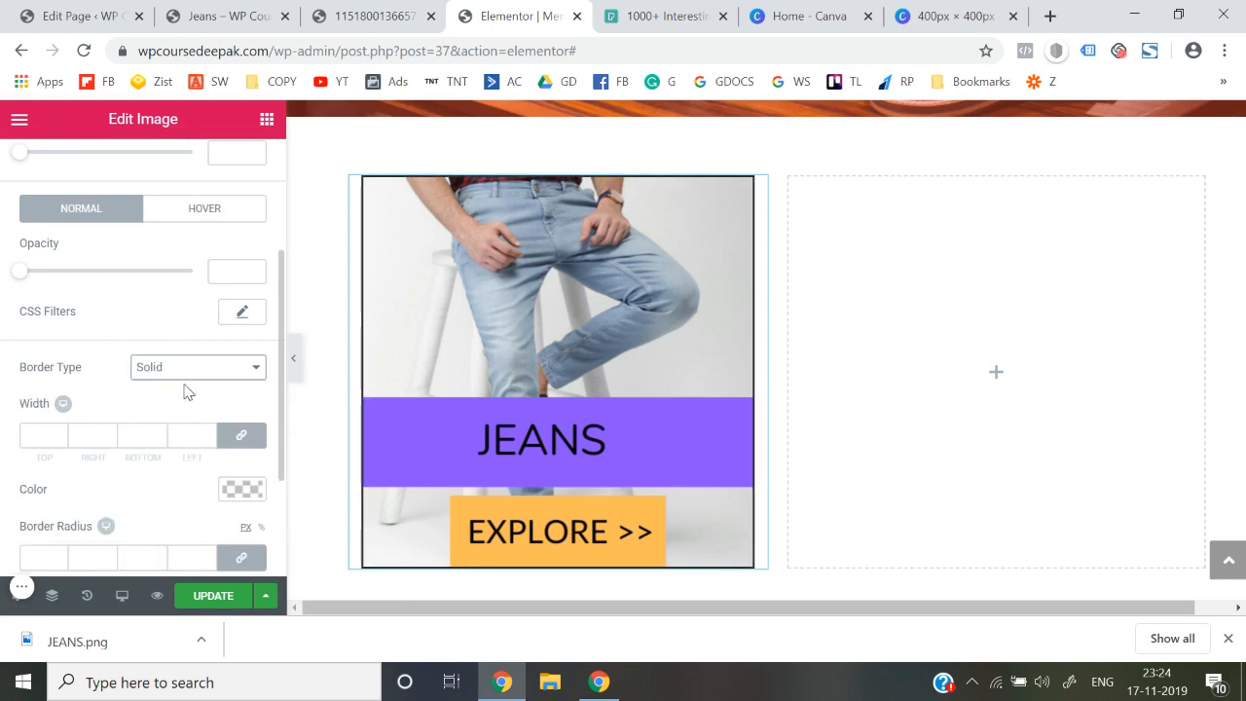
scroll(187, 391, down, 1)
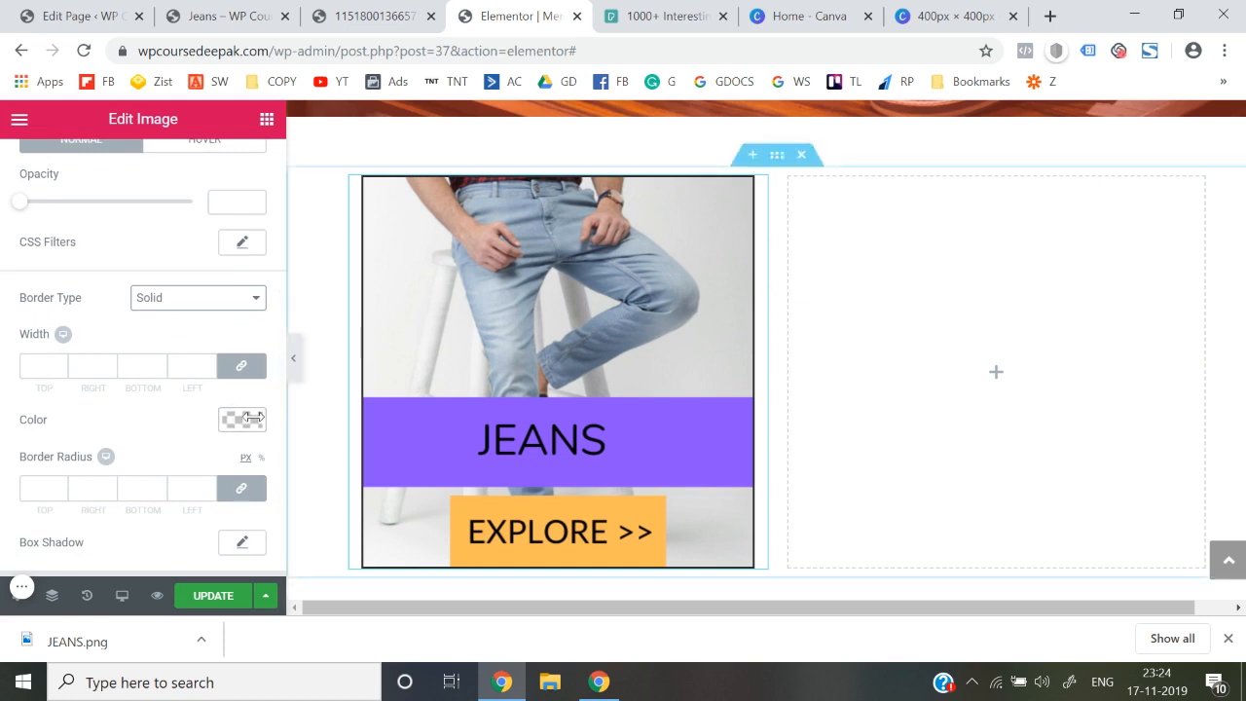
click(297, 375)
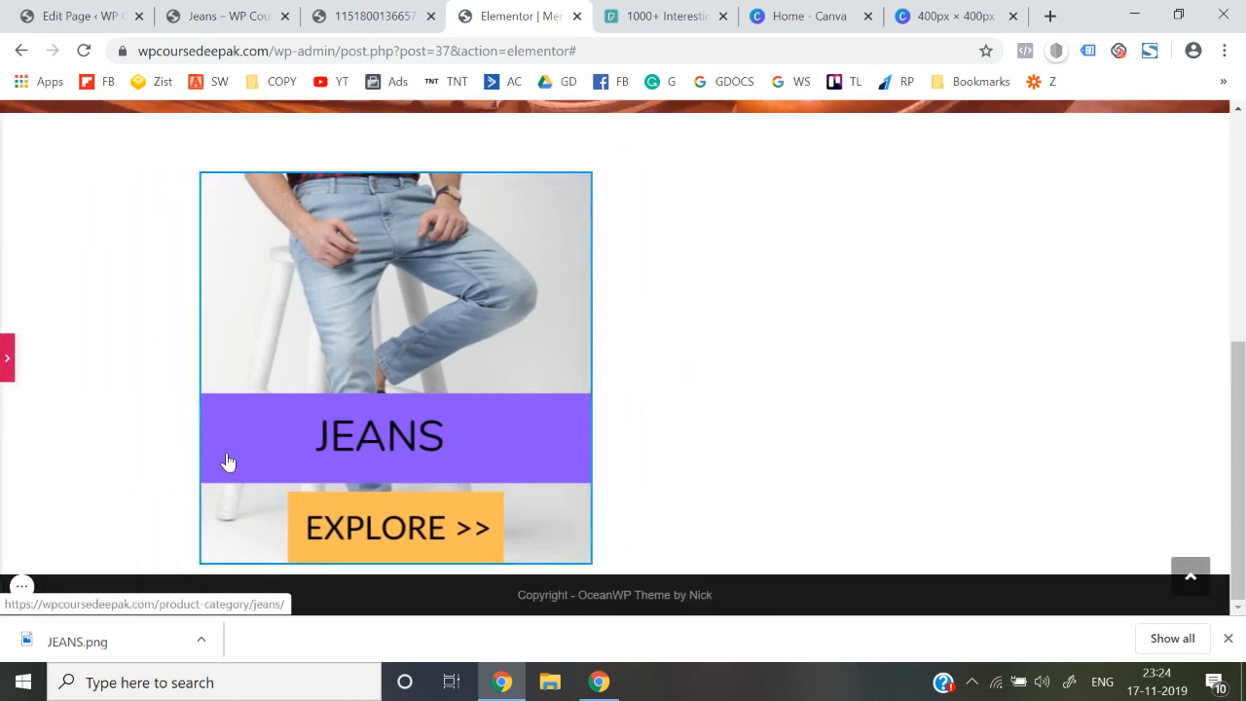
click(5, 359)
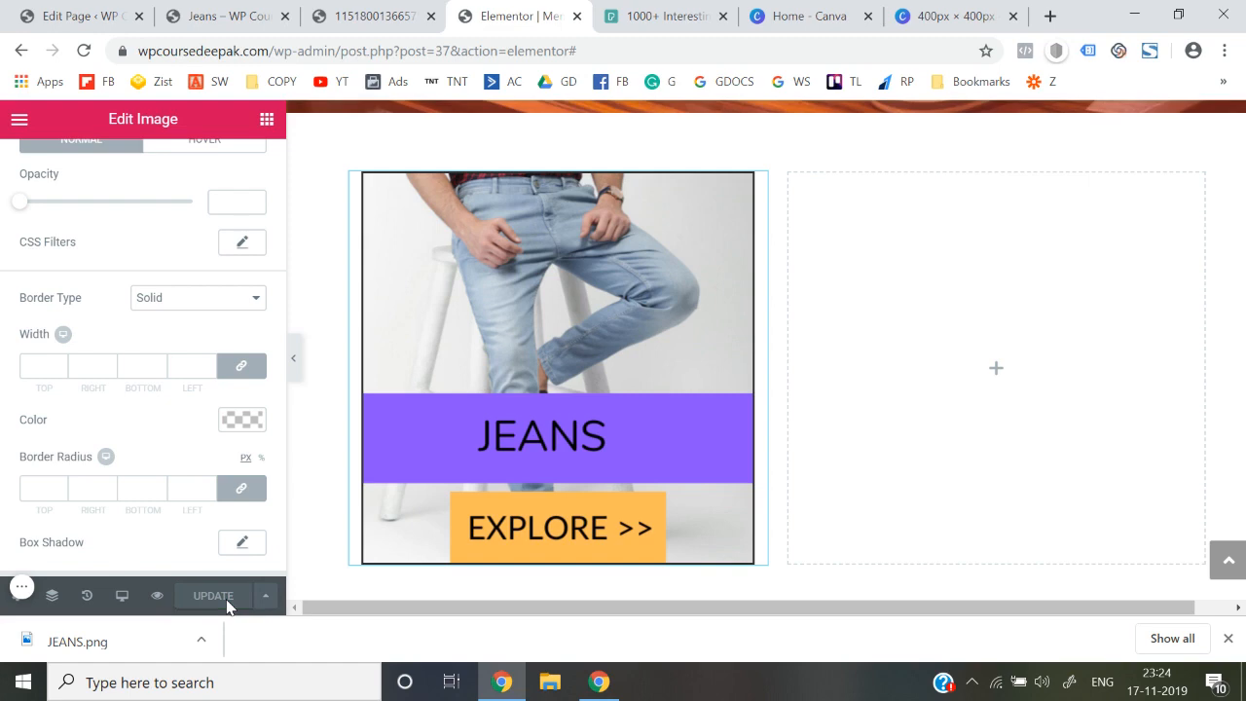
Open the men's Shirts category page in the store's browser tab and close the old jeans photo's tab.
click(216, 5)
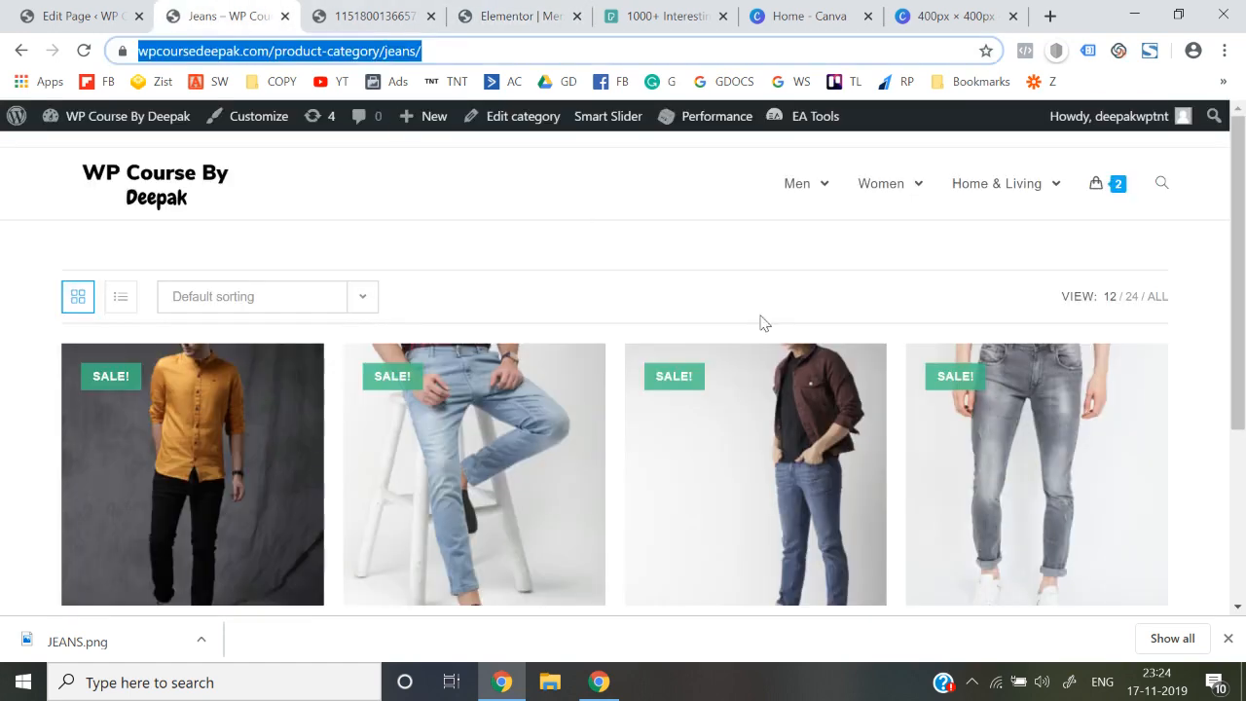
mouse_move(802, 183)
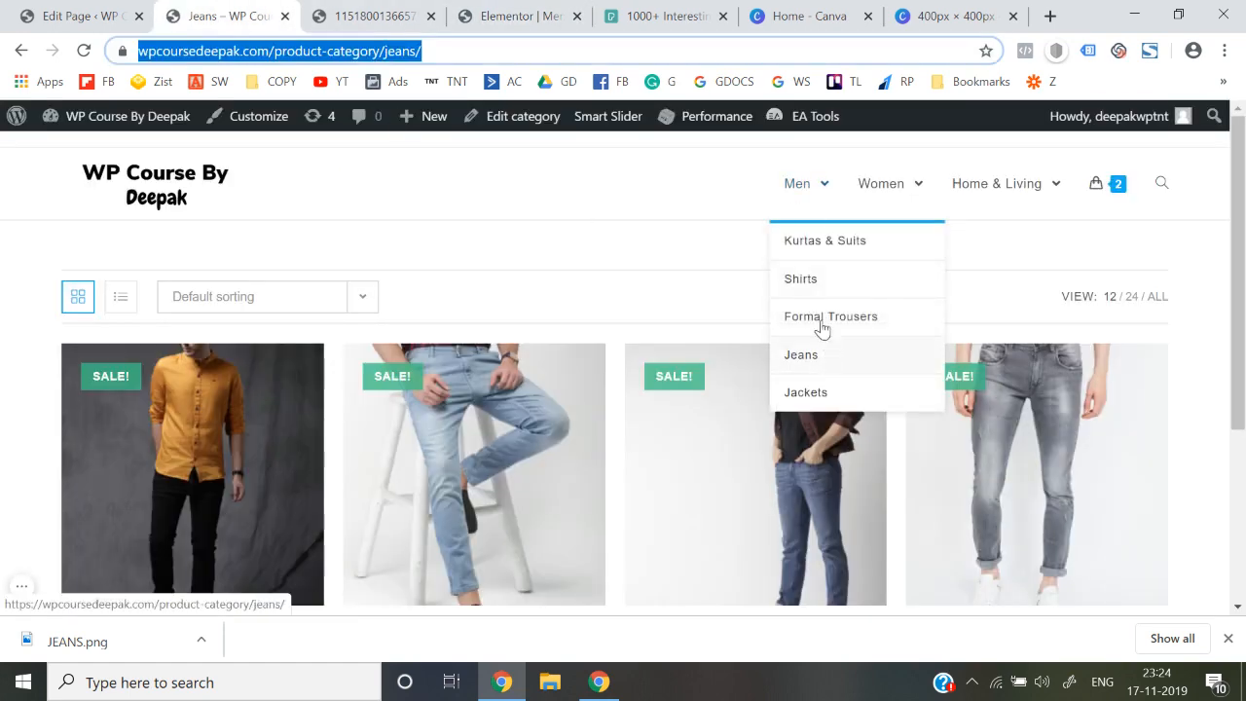
click(807, 280)
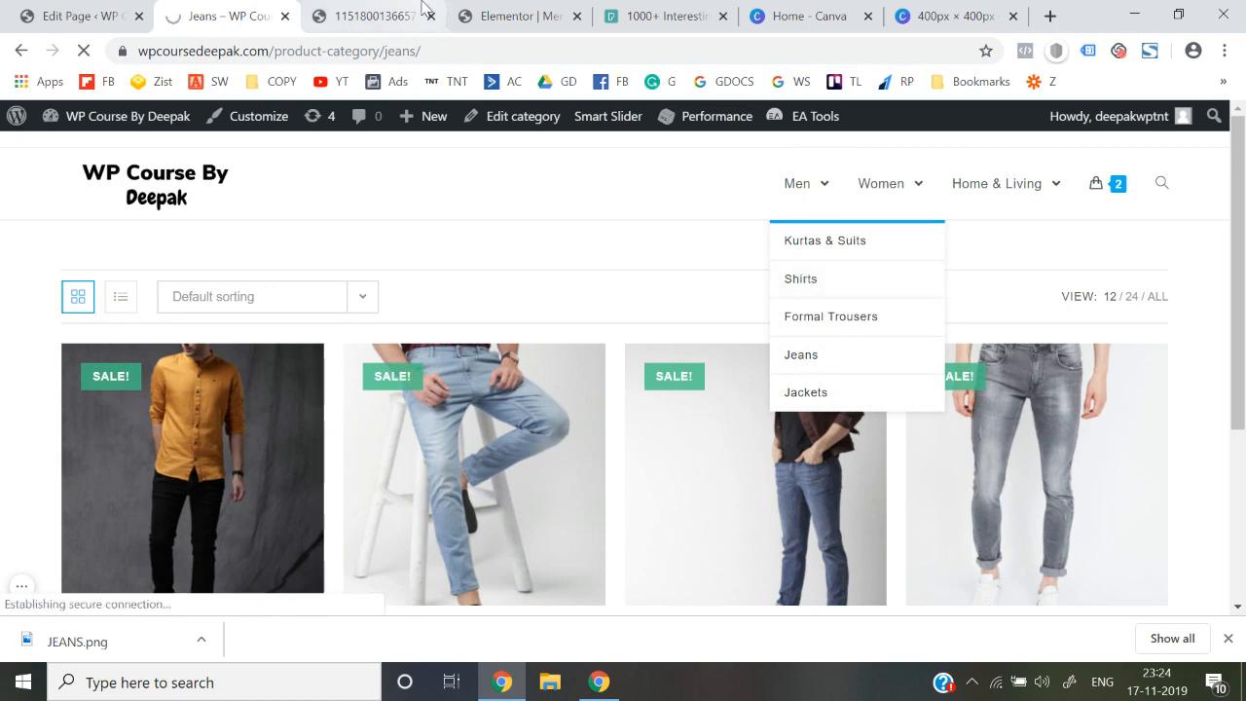
click(421, 15)
click(433, 17)
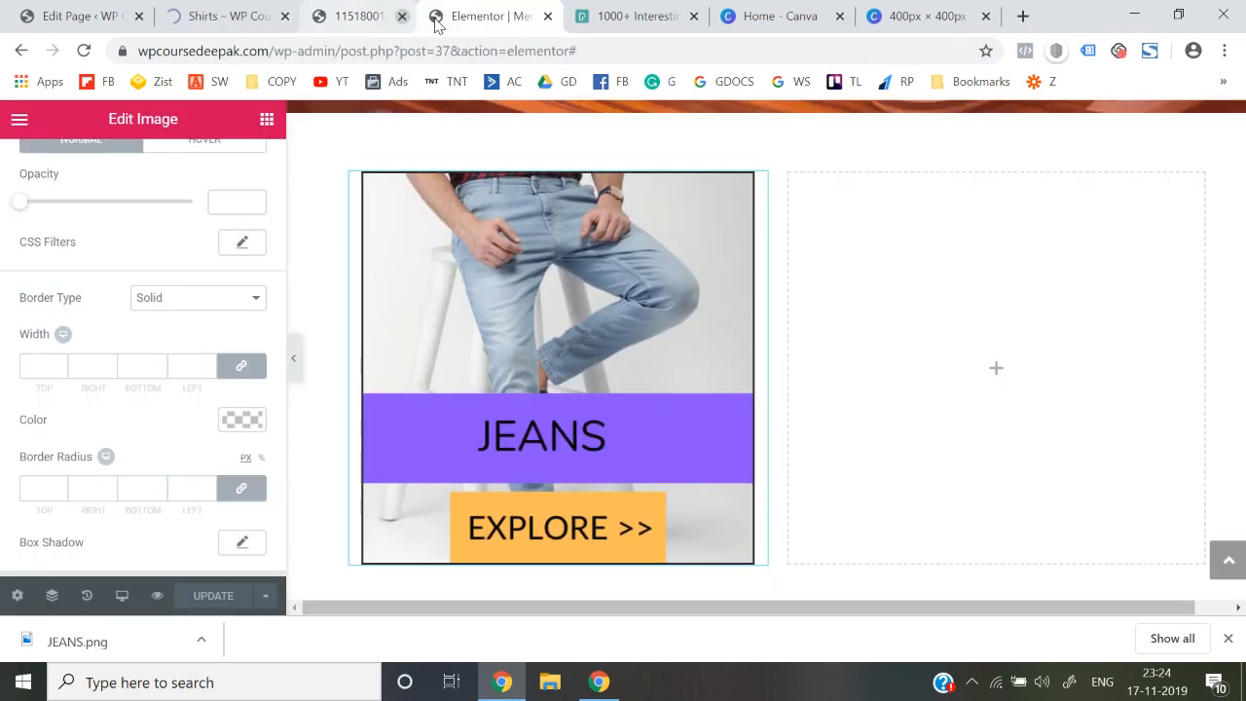
Browse the products in the Shirts category and open the Moda Rapido product page.
click(224, 16)
scroll(478, 384, down, 2)
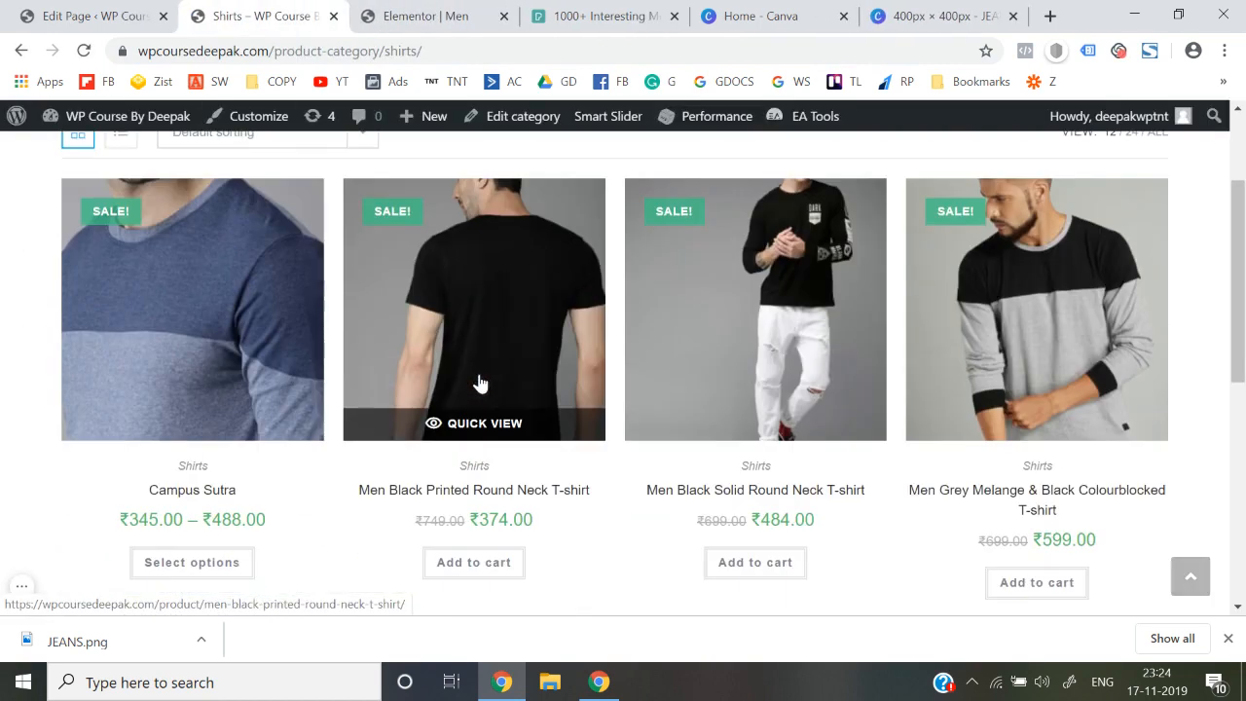
scroll(824, 356, down, 3)
scroll(282, 441, down, 2)
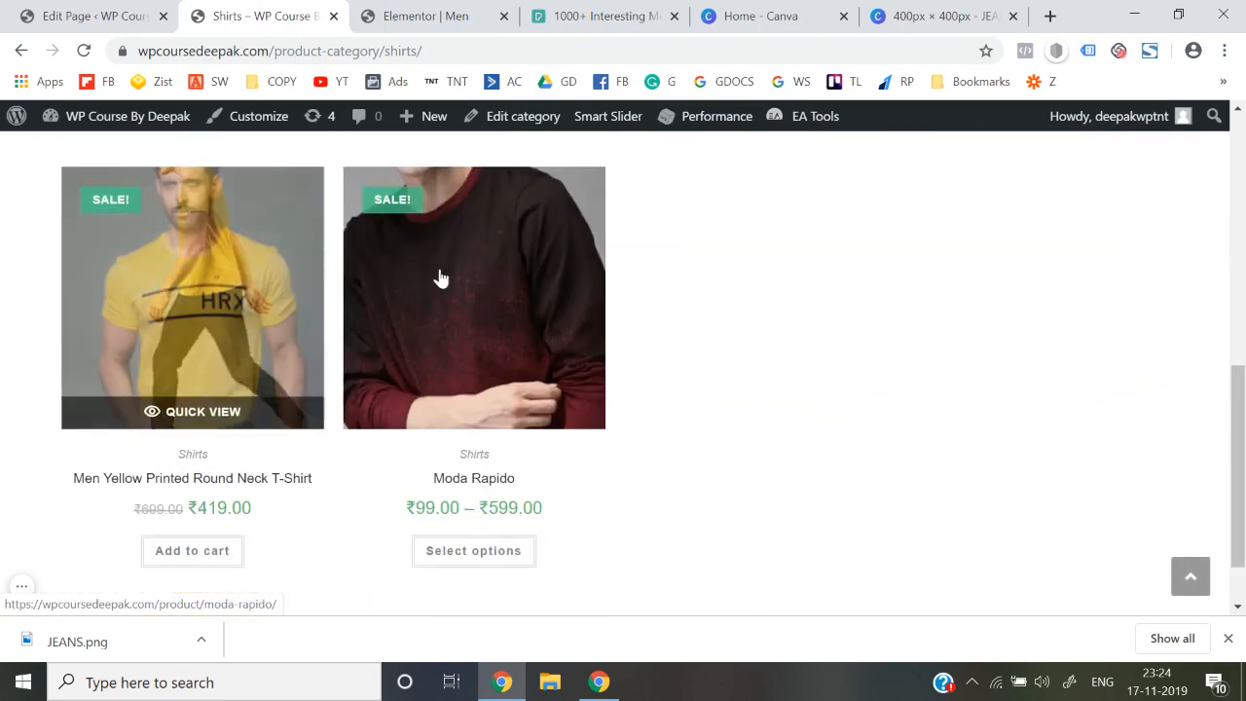
click(450, 275)
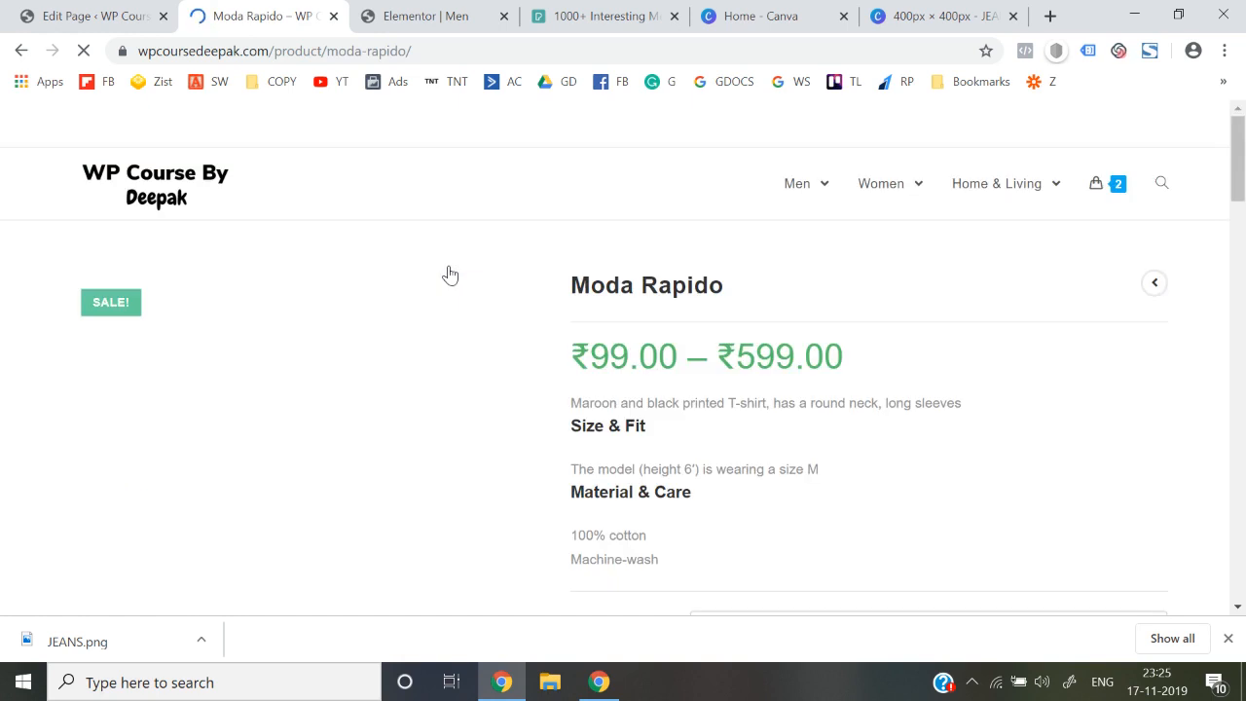
Open the Moda Rapido product photo in its own browser tab and copy the image.
scroll(301, 454, down, 2)
right_click(246, 352)
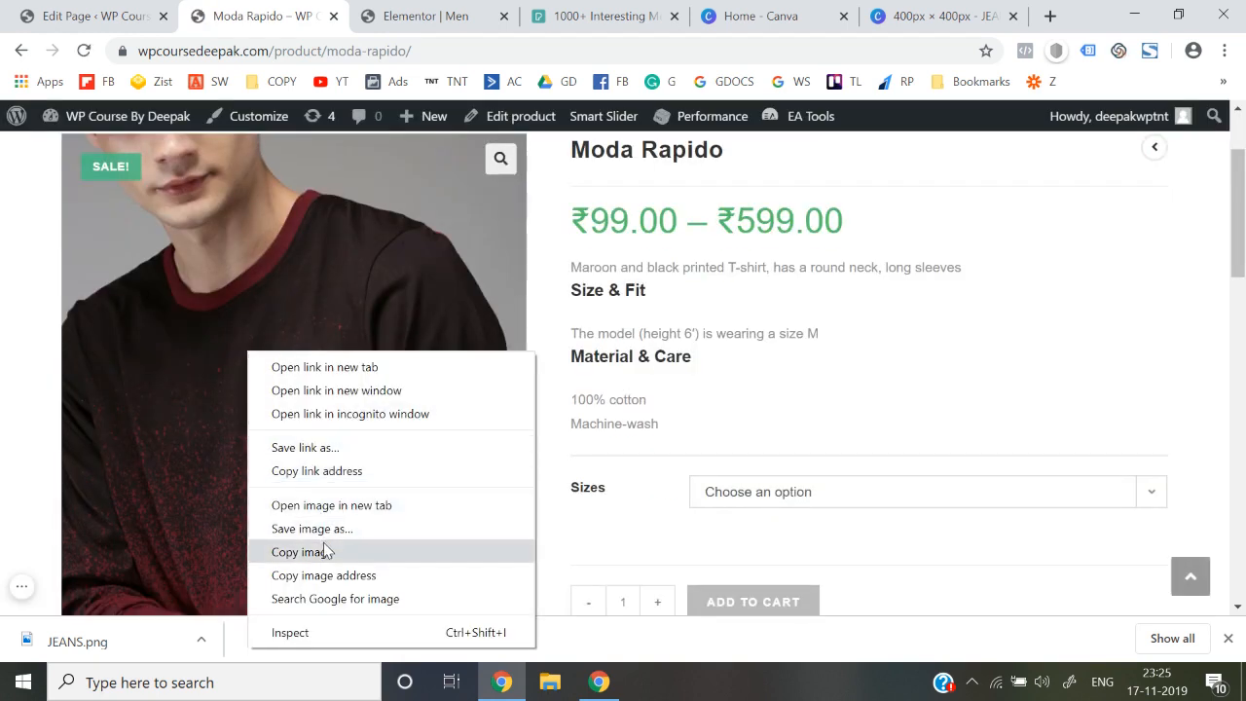
click(326, 515)
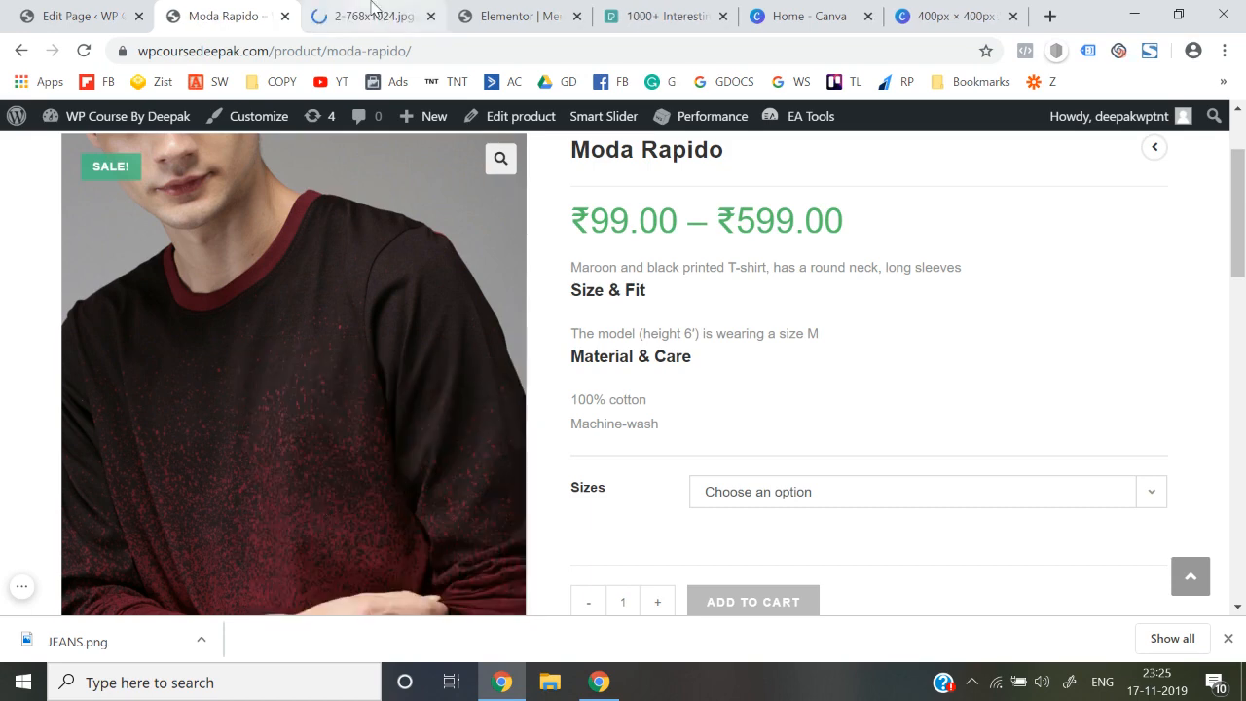
key(ctrl+Tab)
right_click(493, 292)
click(547, 355)
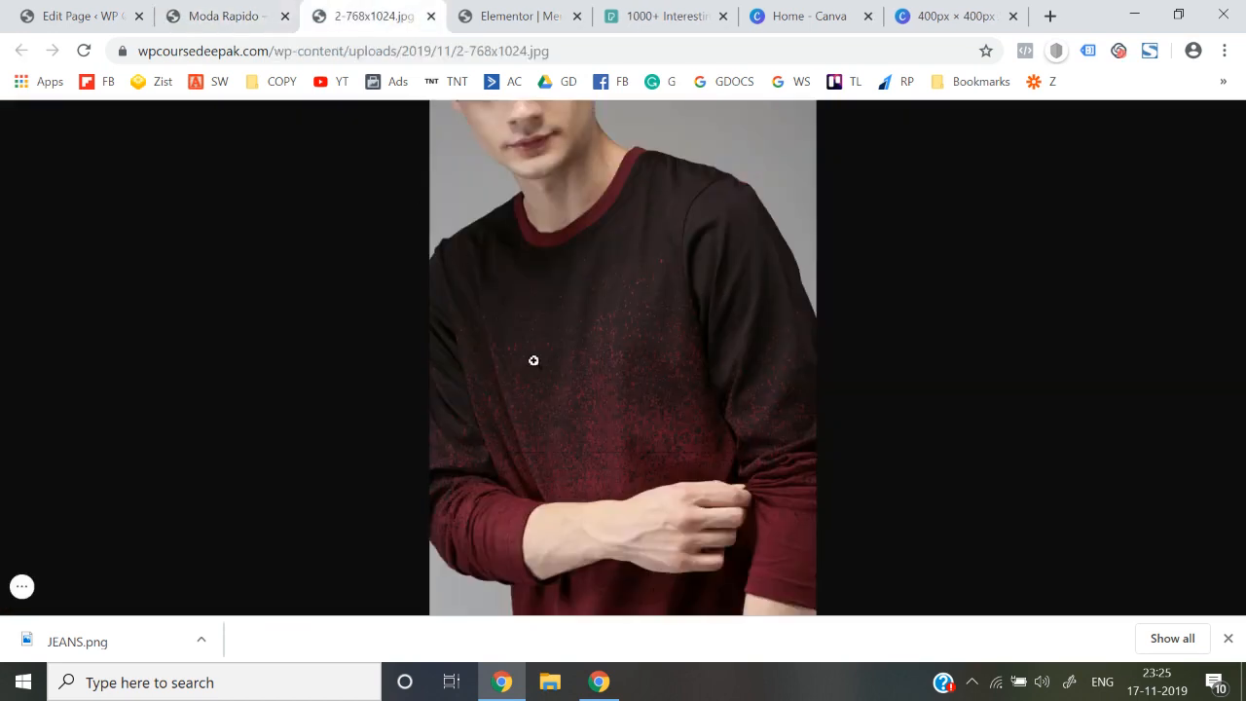
Switch to the 400px × 400px Canva design, dismiss the Canva Pro offer and replace the jeans photo with the copied shirt photo.
click(818, 15)
click(922, 10)
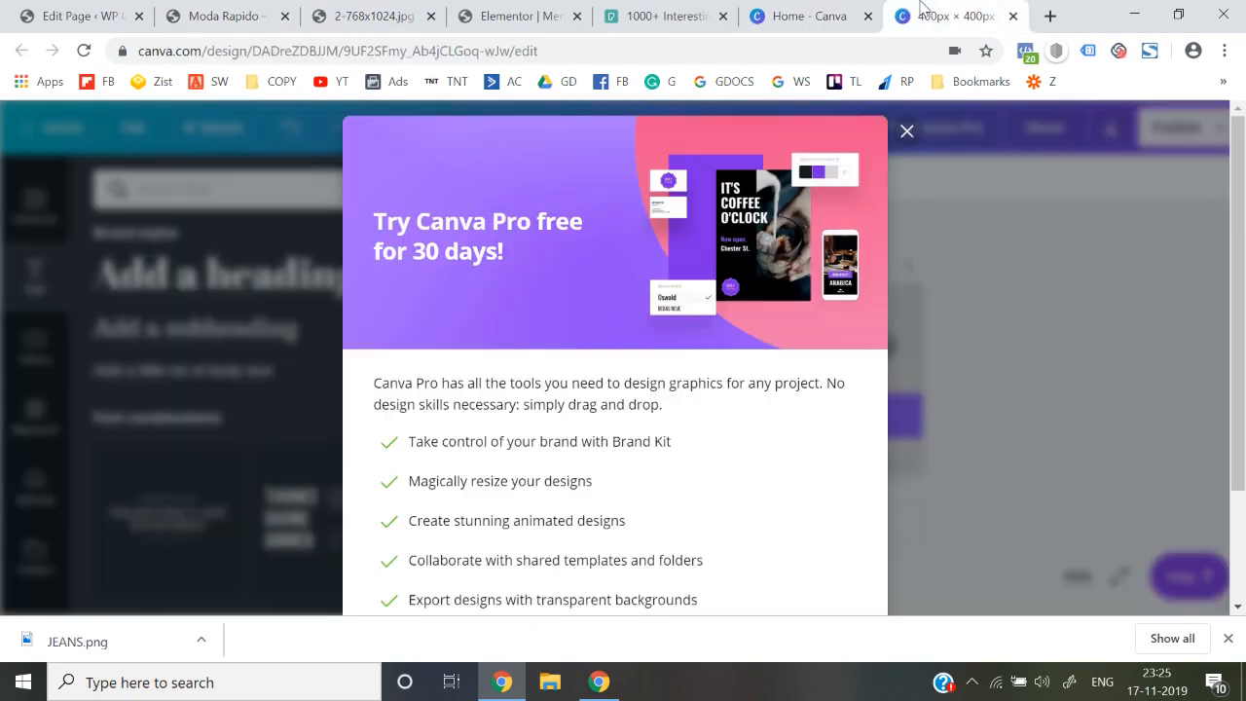
click(1028, 346)
click(916, 315)
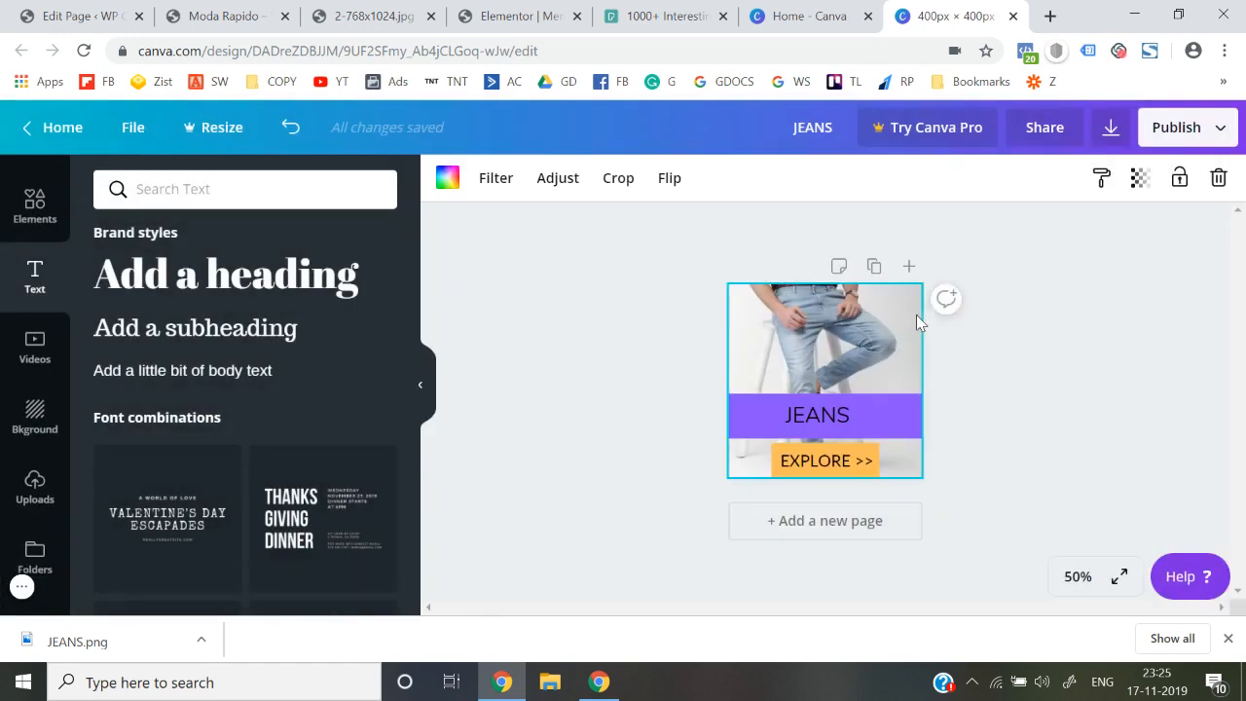
key(Delete)
key(ctrl+v)
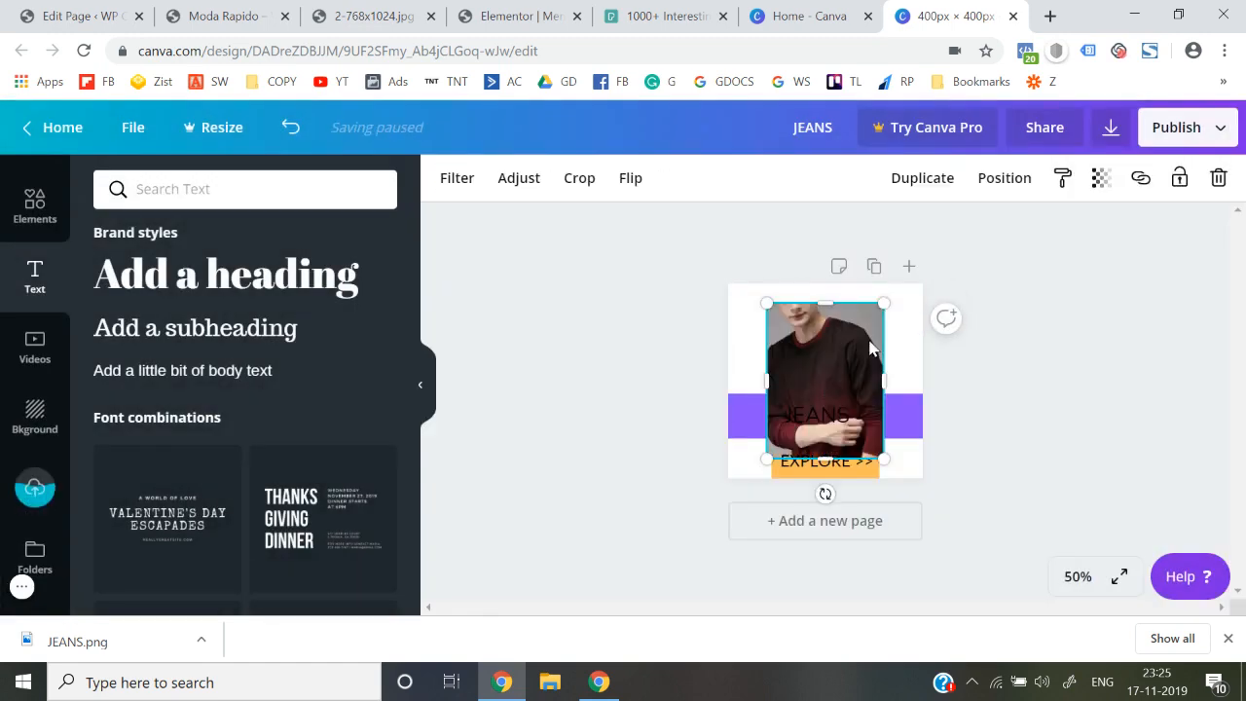
Enlarge and reposition the shirt photo so it fills the whole design behind the purple and orange label bands.
drag(765, 304, 646, 279)
drag(886, 461, 976, 500)
drag(807, 354, 813, 379)
mouse_move(715, 551)
mouse_down()
mouse_move(737, 538)
mouse_move(721, 537)
mouse_up()
click(598, 484)
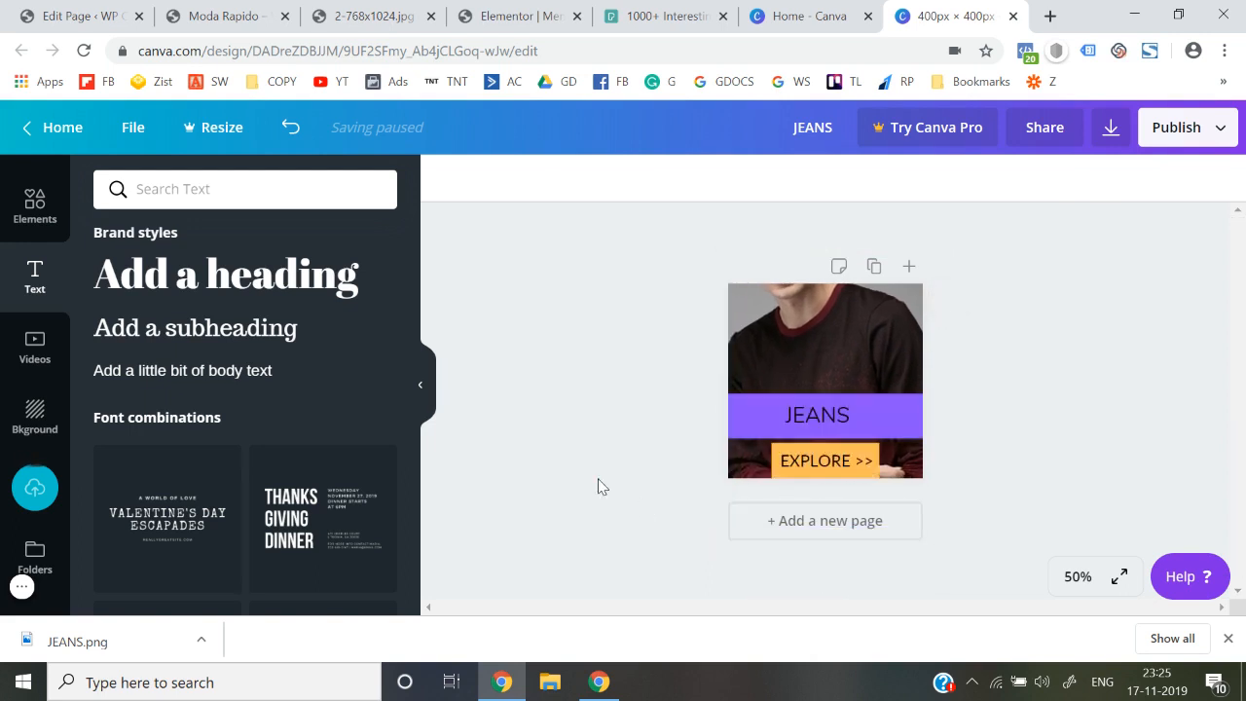
Change the text on the purple band to SHIRTS.
click(824, 416)
click(825, 413)
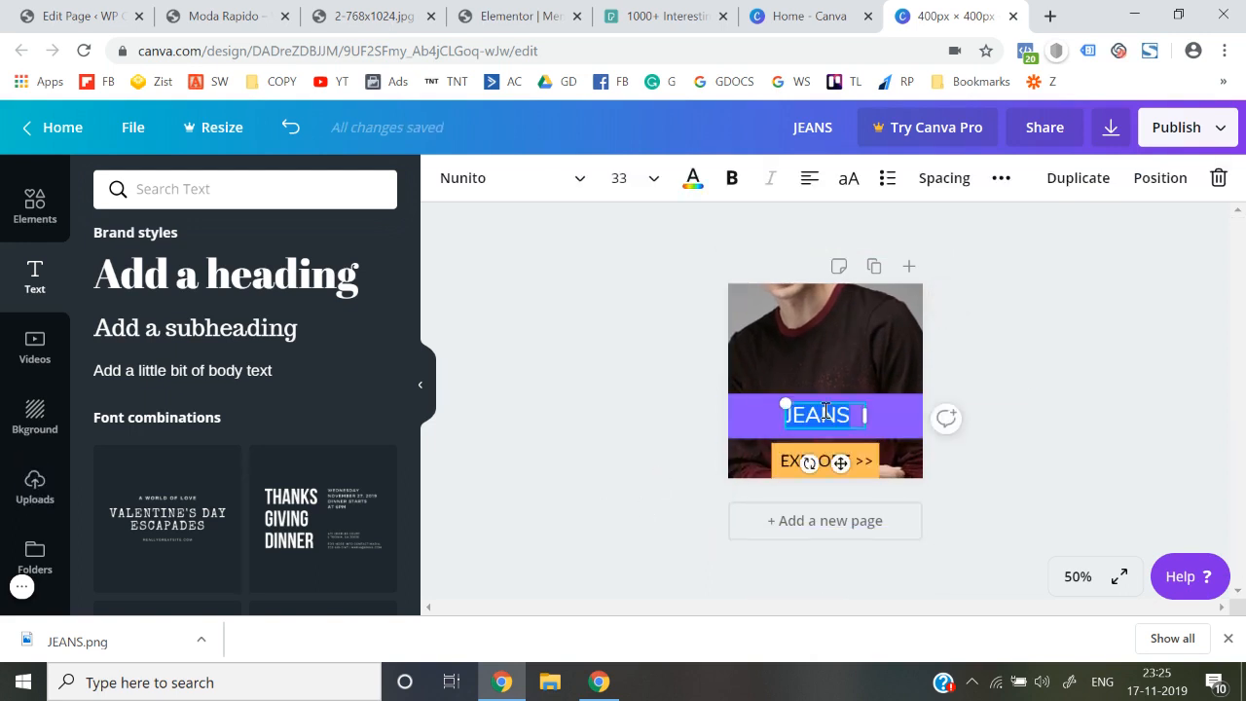
text(SHIRTS)
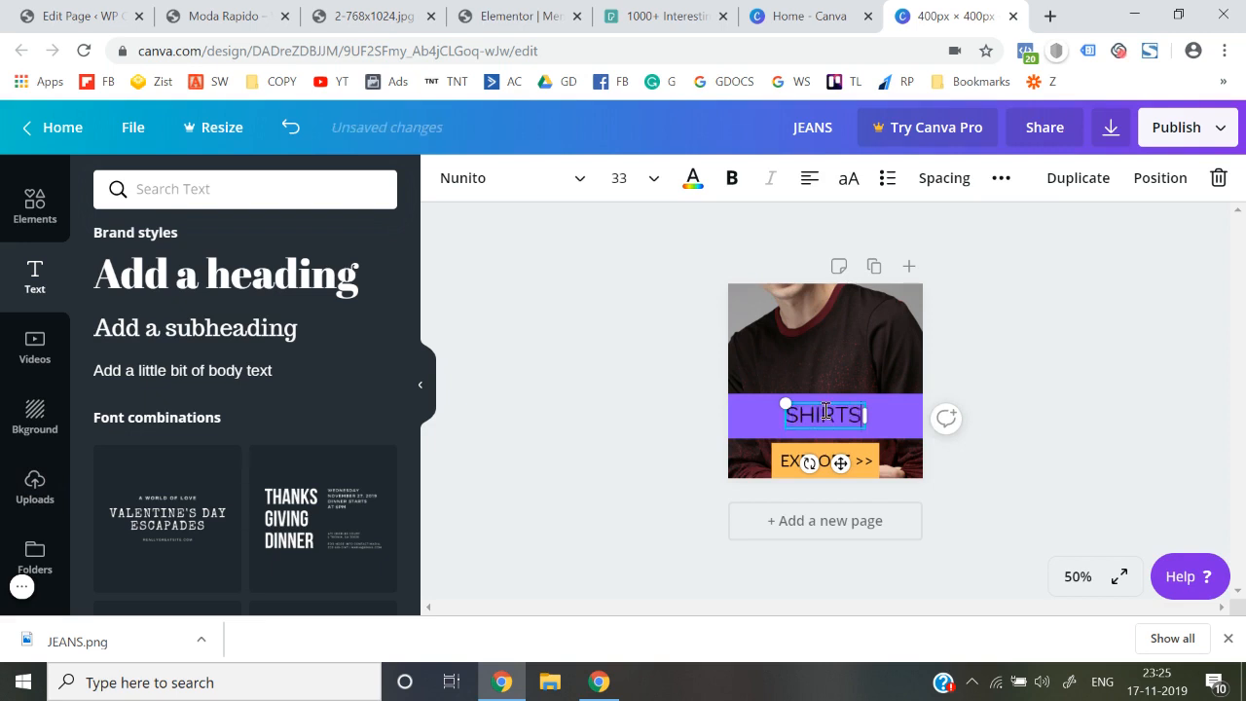
double_click(826, 411)
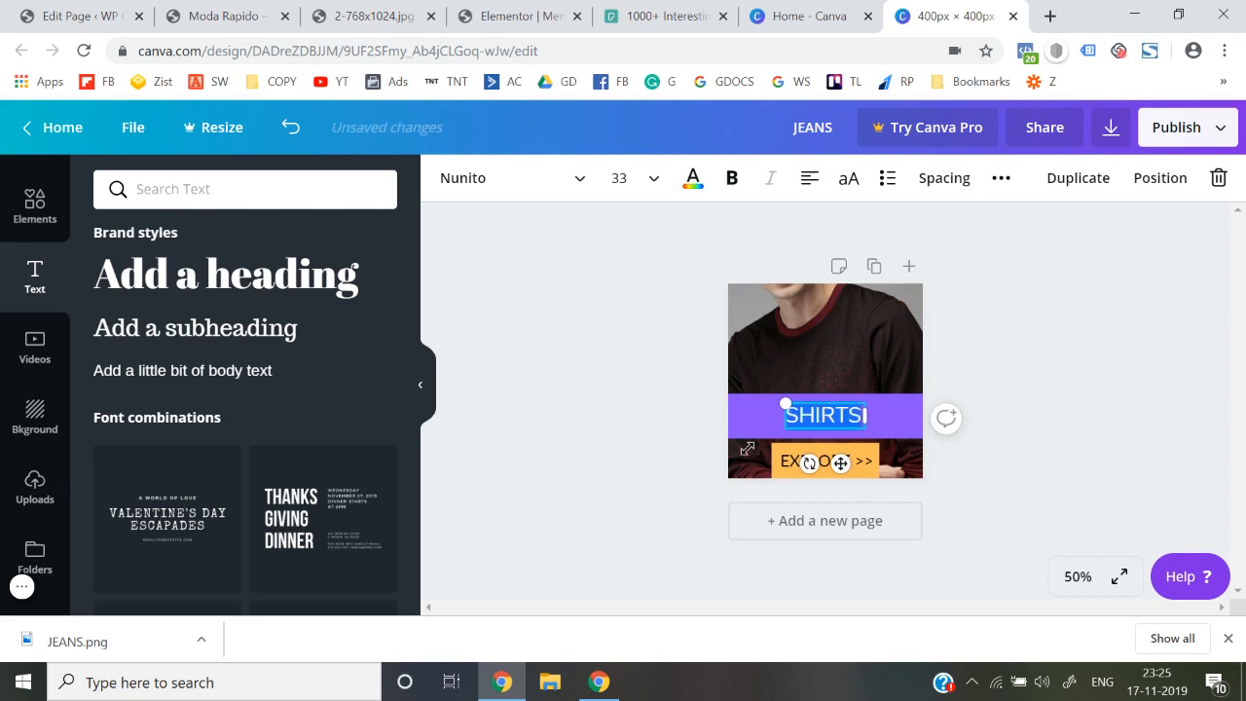
click(661, 445)
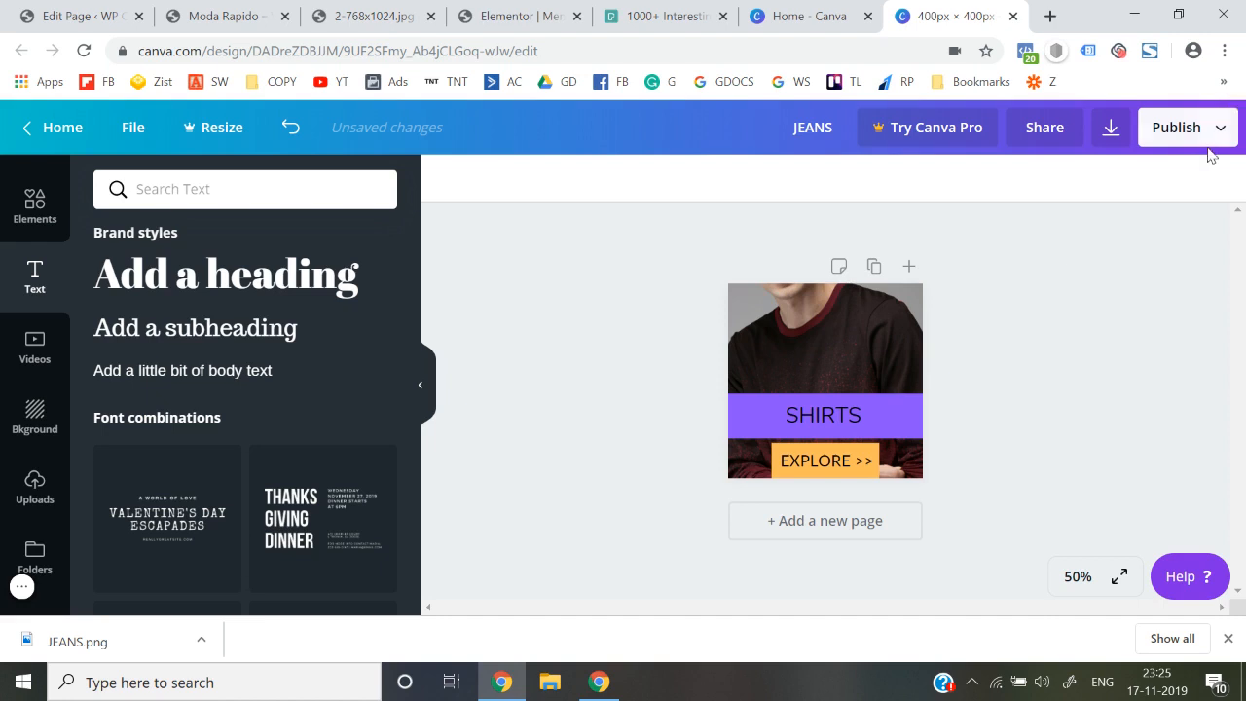
Rename the Canva design as SHIRTS.
click(798, 132)
text(S)
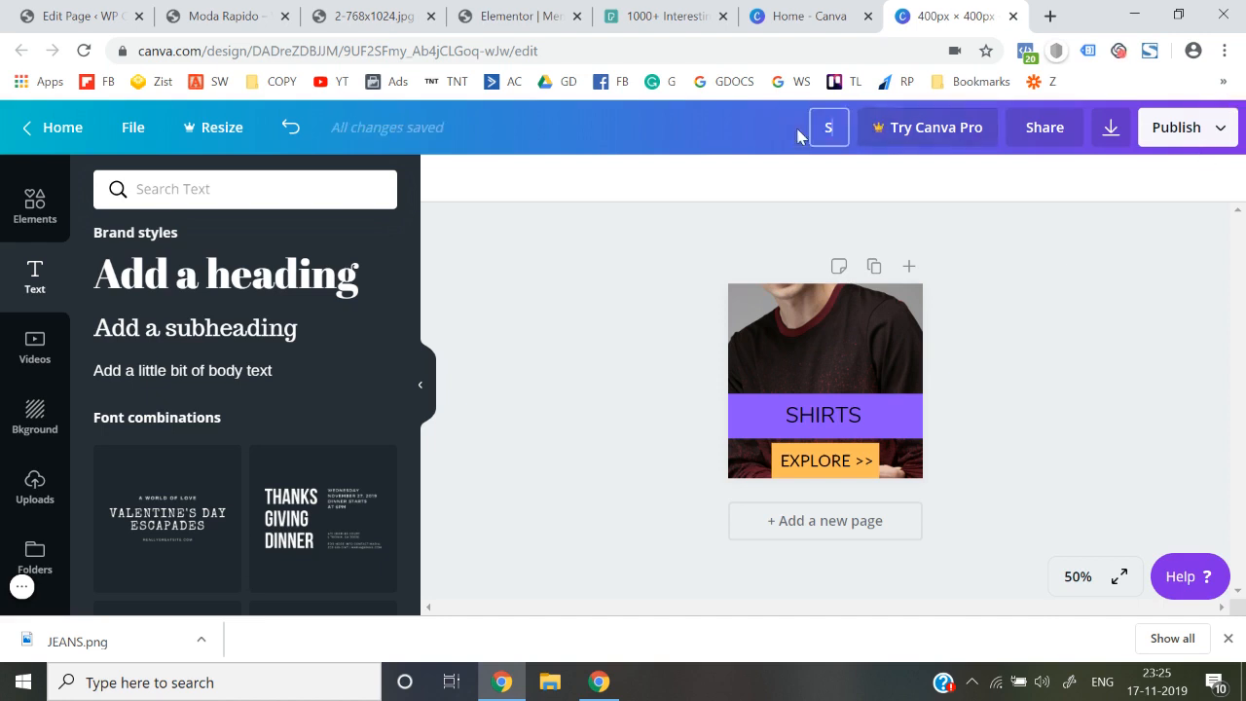
text(HIRTS)
key(Return)
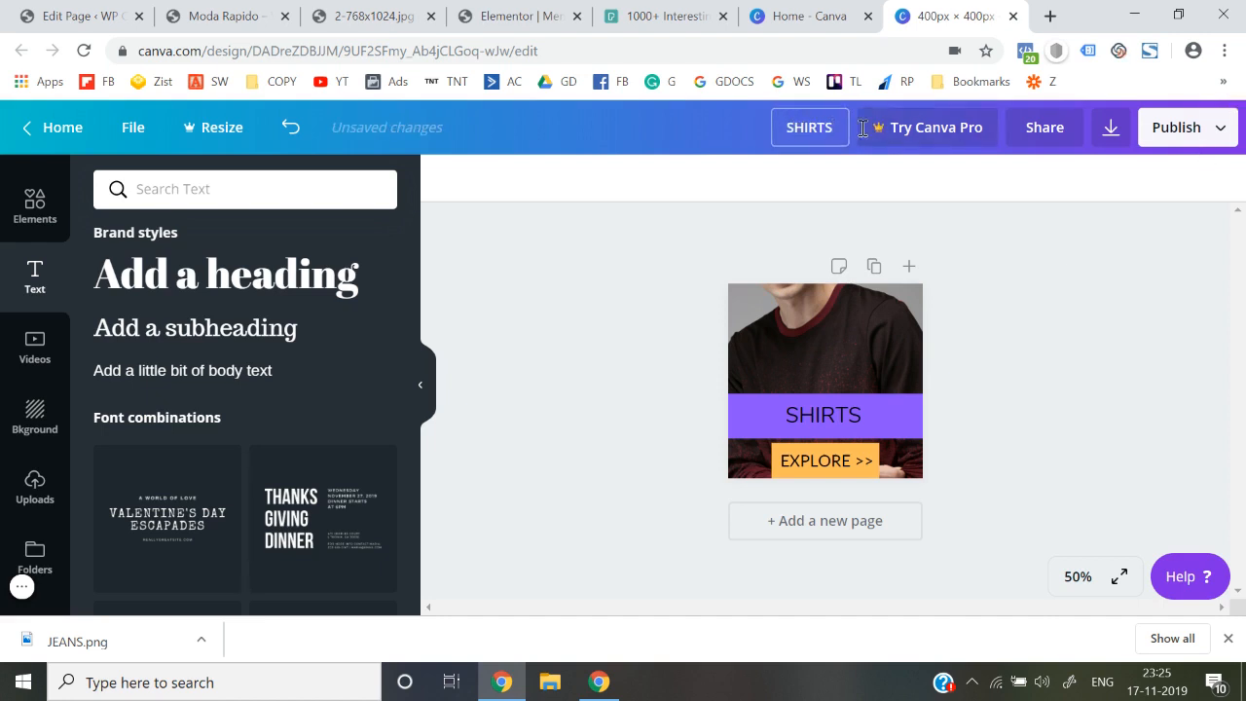
Download the SHIRTS design as a PNG file.
click(1171, 127)
click(1077, 229)
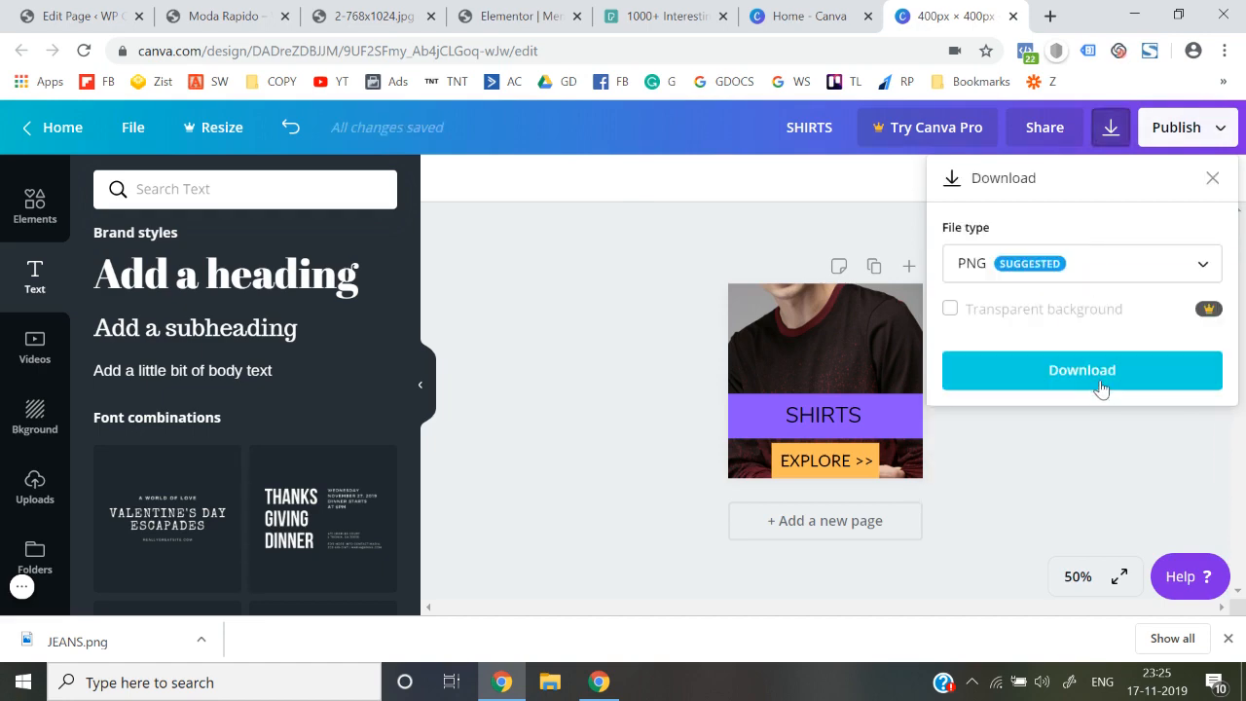
click(1101, 389)
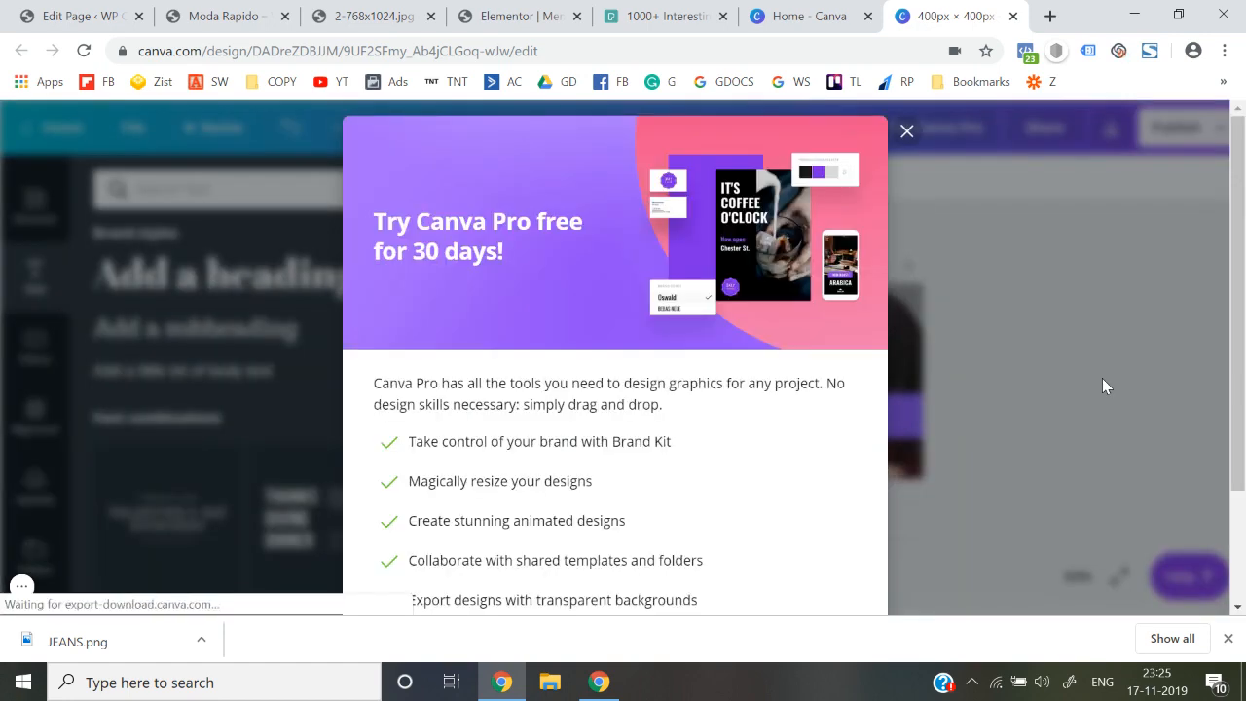
Switch to the Elementor page, duplicate the JEANS image and move the copy into the empty column beside it.
click(209, 10)
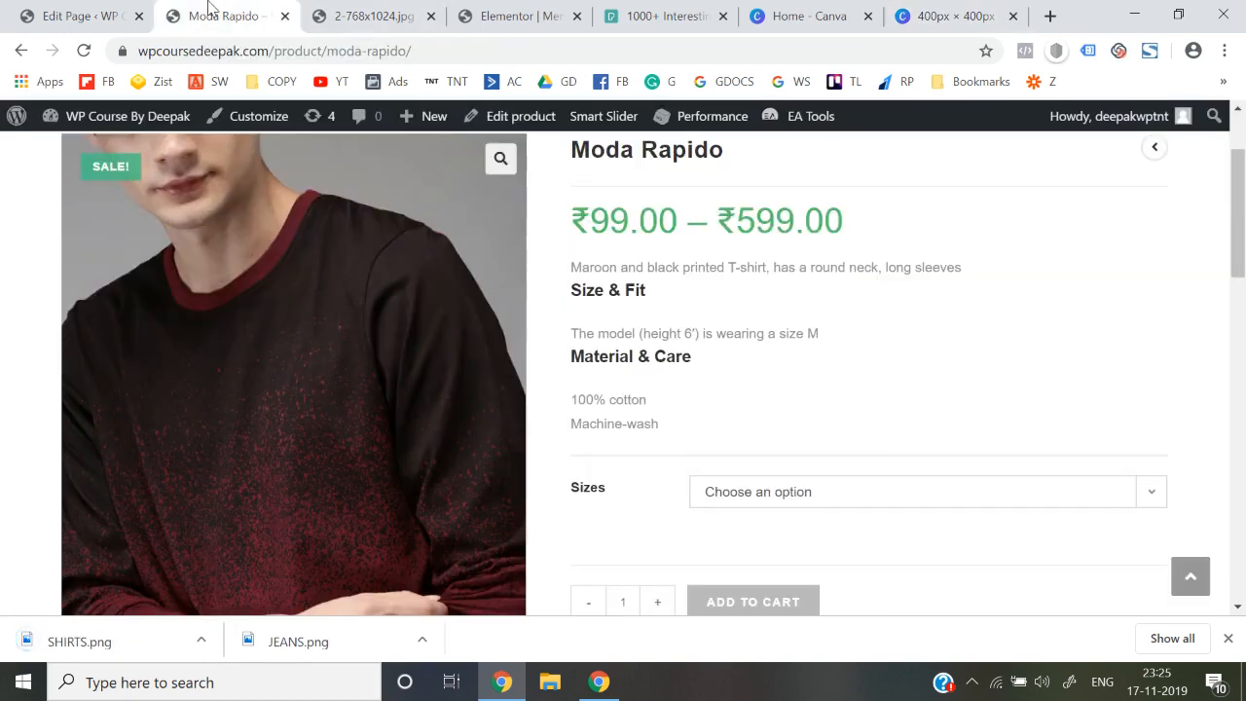
click(391, 13)
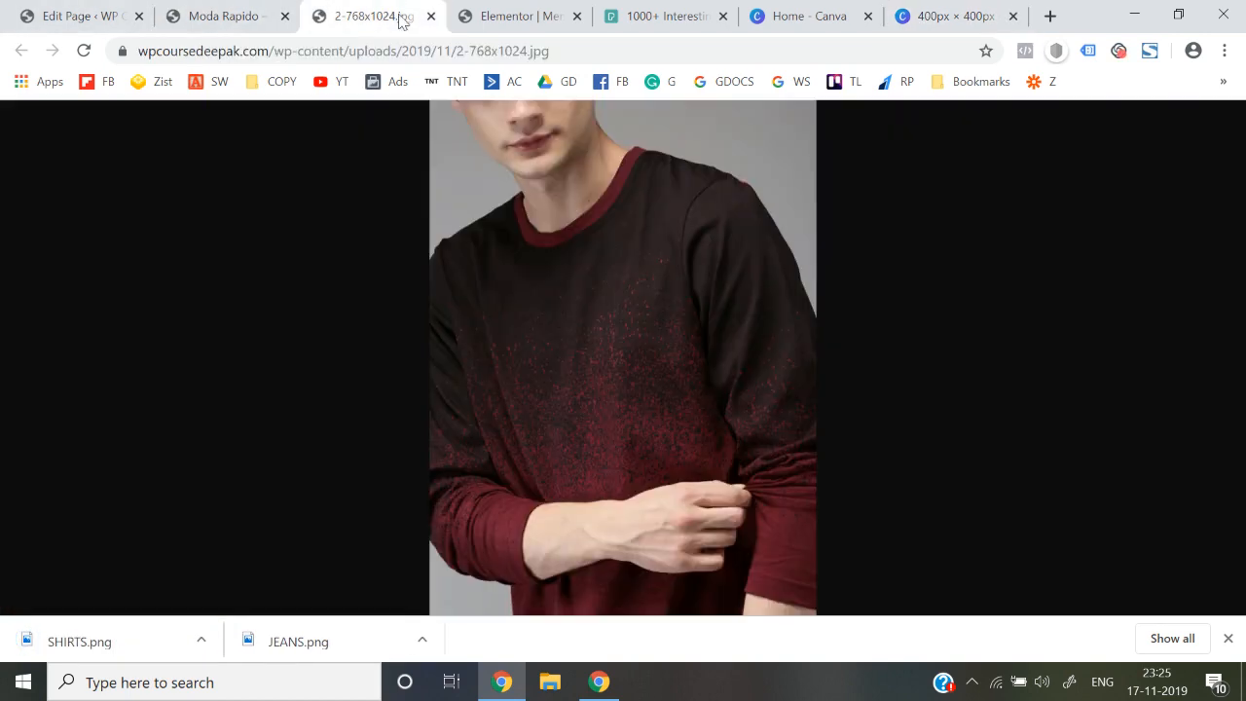
click(487, 8)
click(880, 362)
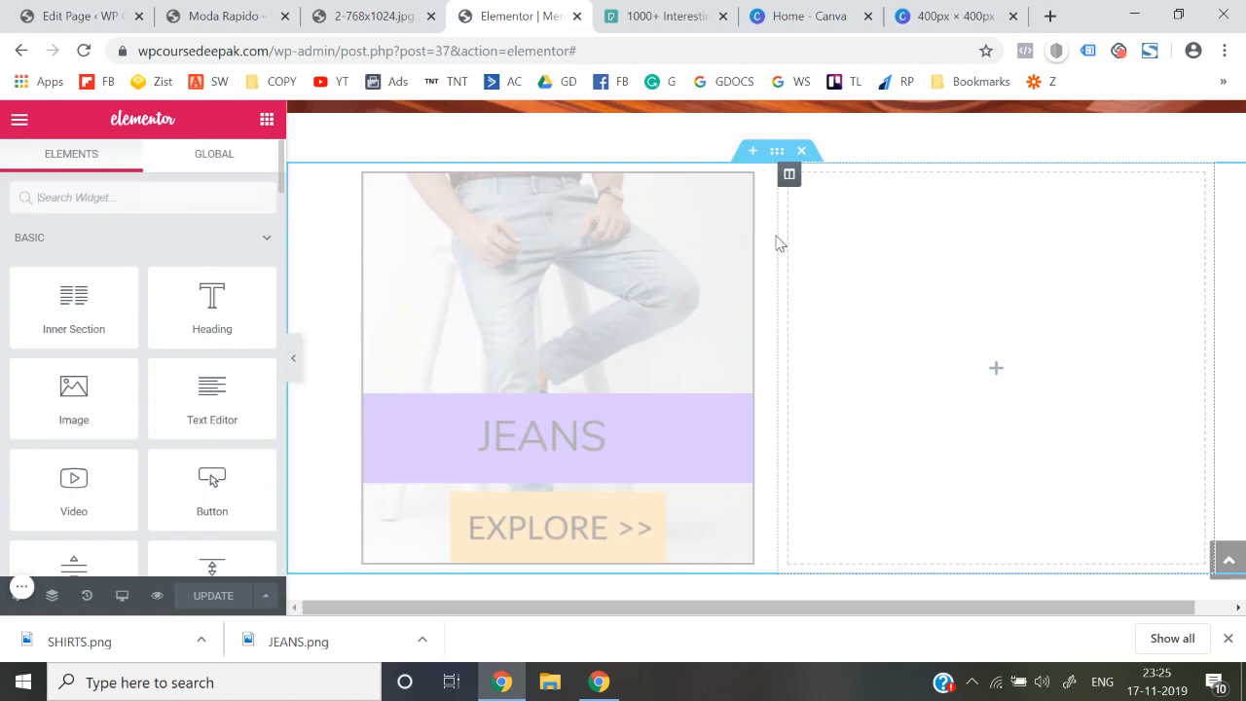
right_click(757, 192)
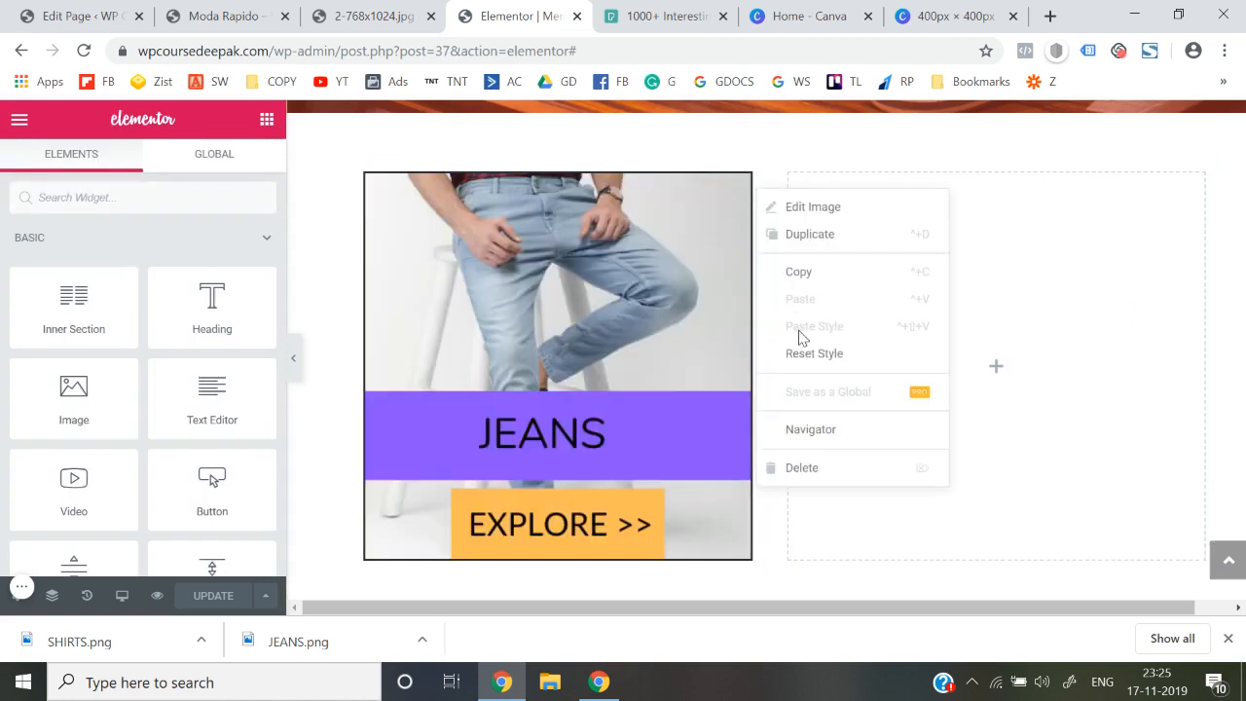
click(811, 274)
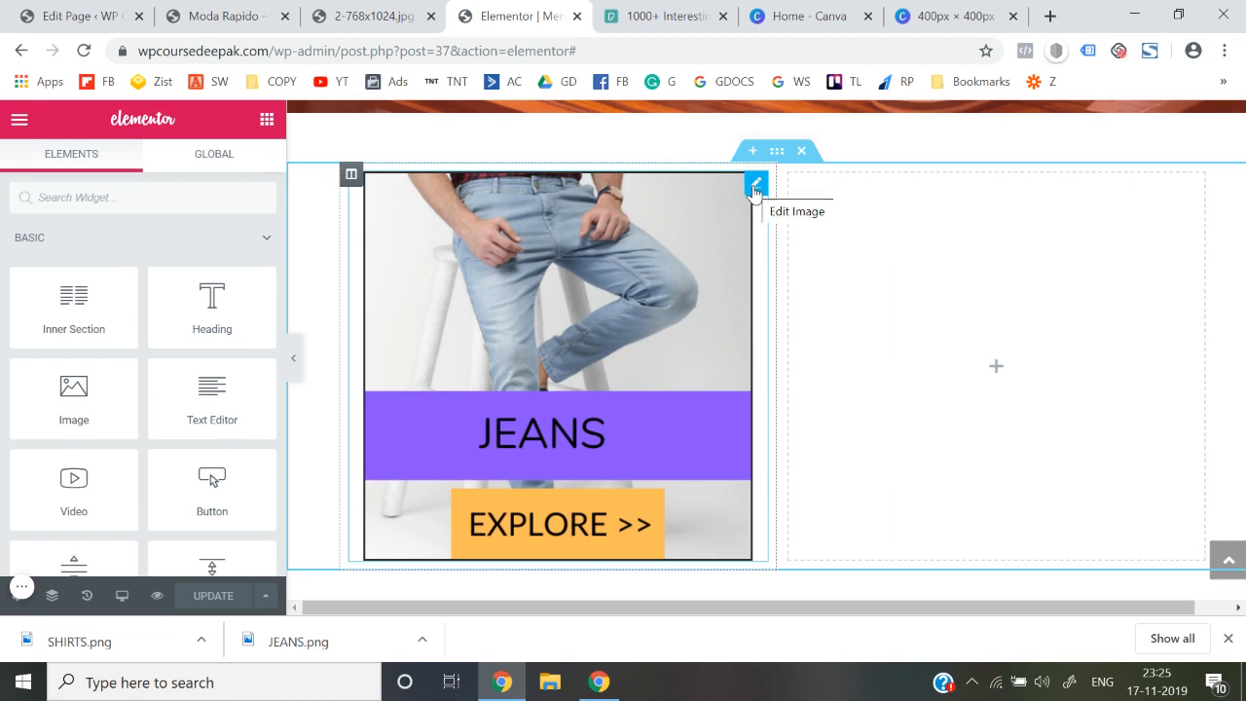
right_click(756, 192)
click(801, 228)
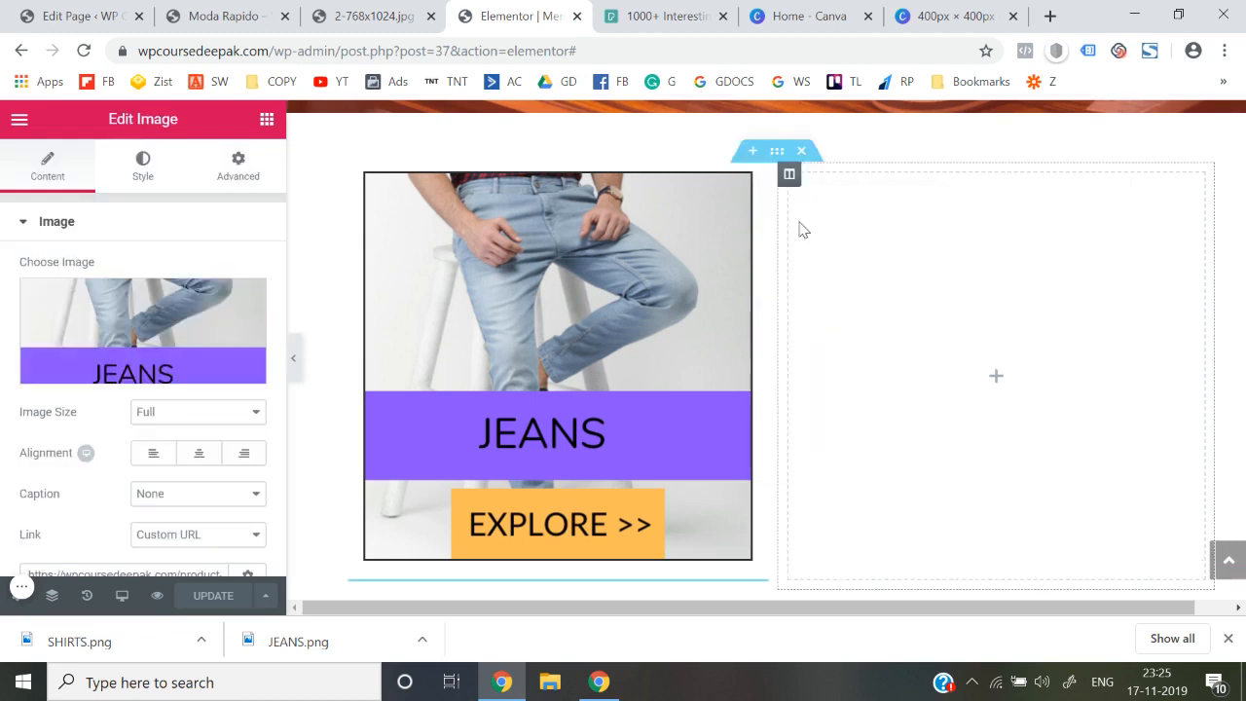
scroll(776, 303, down, 2)
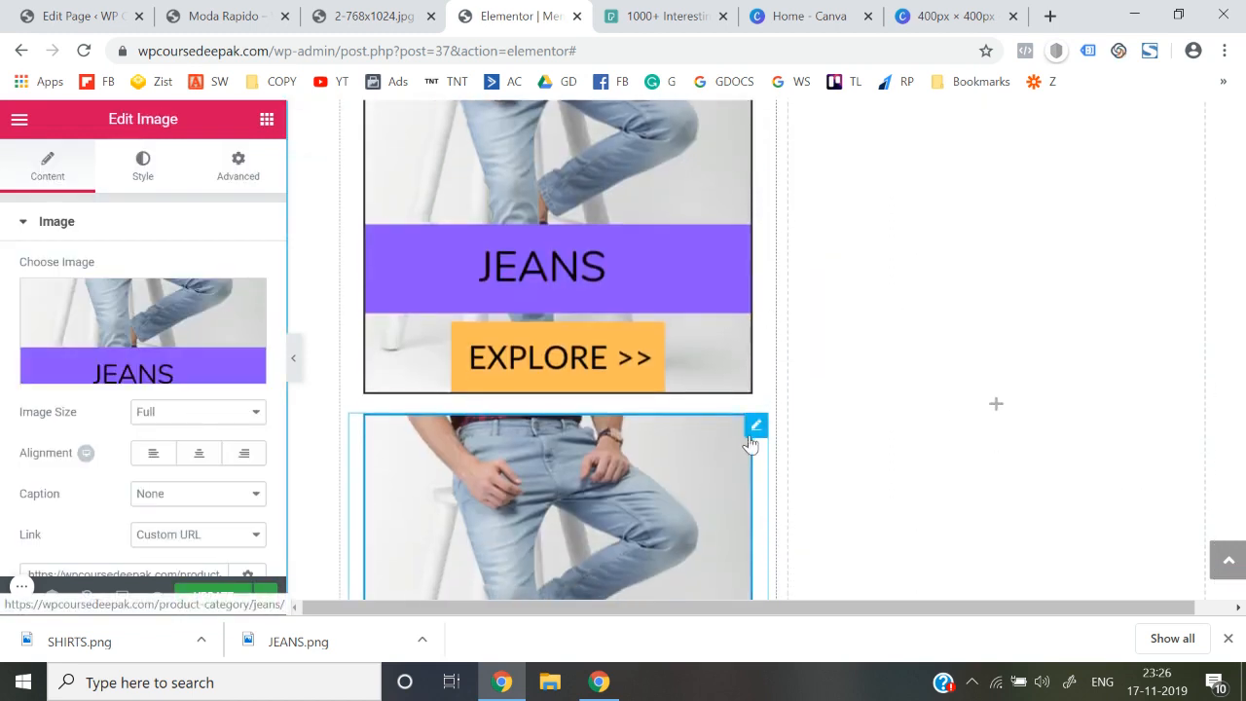
drag(756, 425, 907, 211)
scroll(907, 292, up, 3)
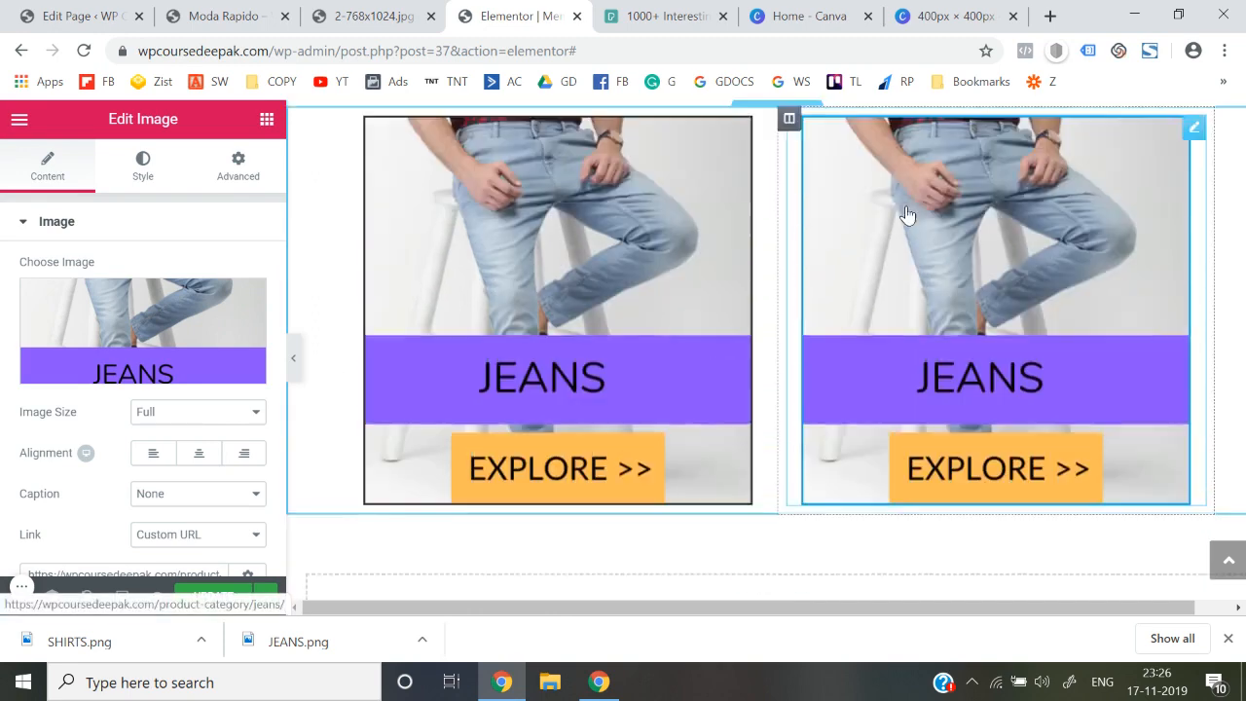
Replace the duplicated image with SHIRTS.png, uploaded from the Downloads folder.
click(141, 370)
click(100, 210)
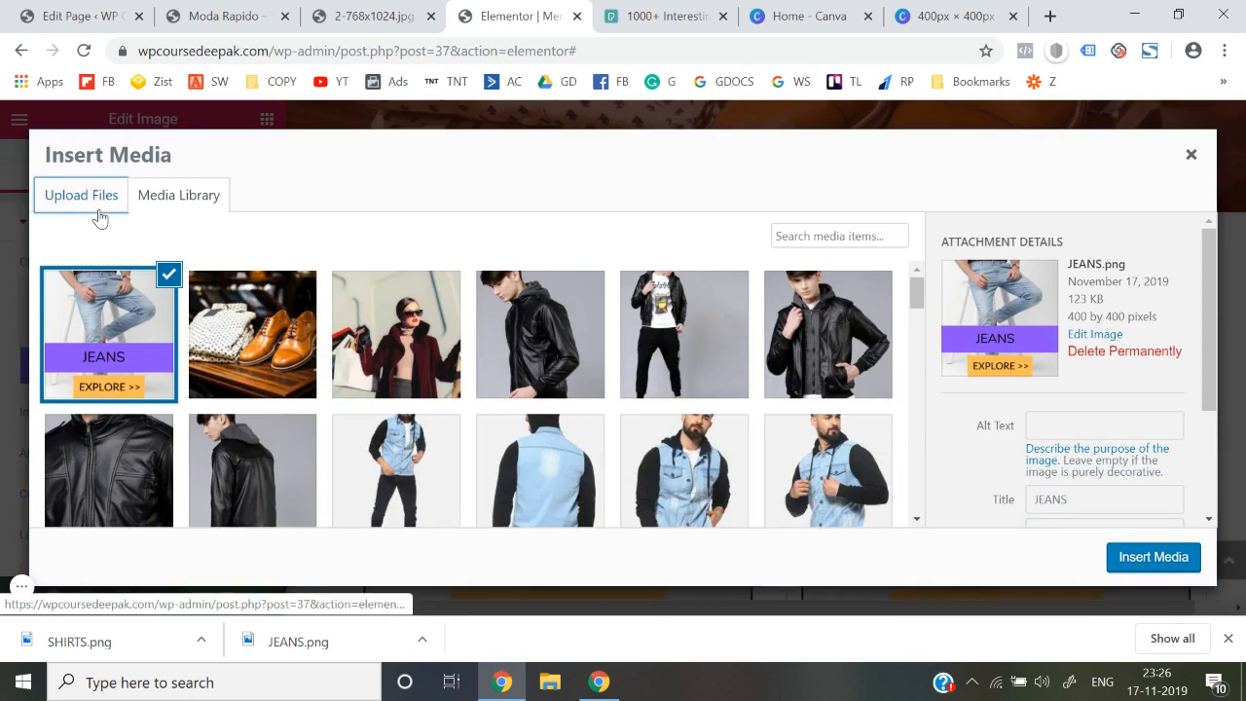
click(615, 413)
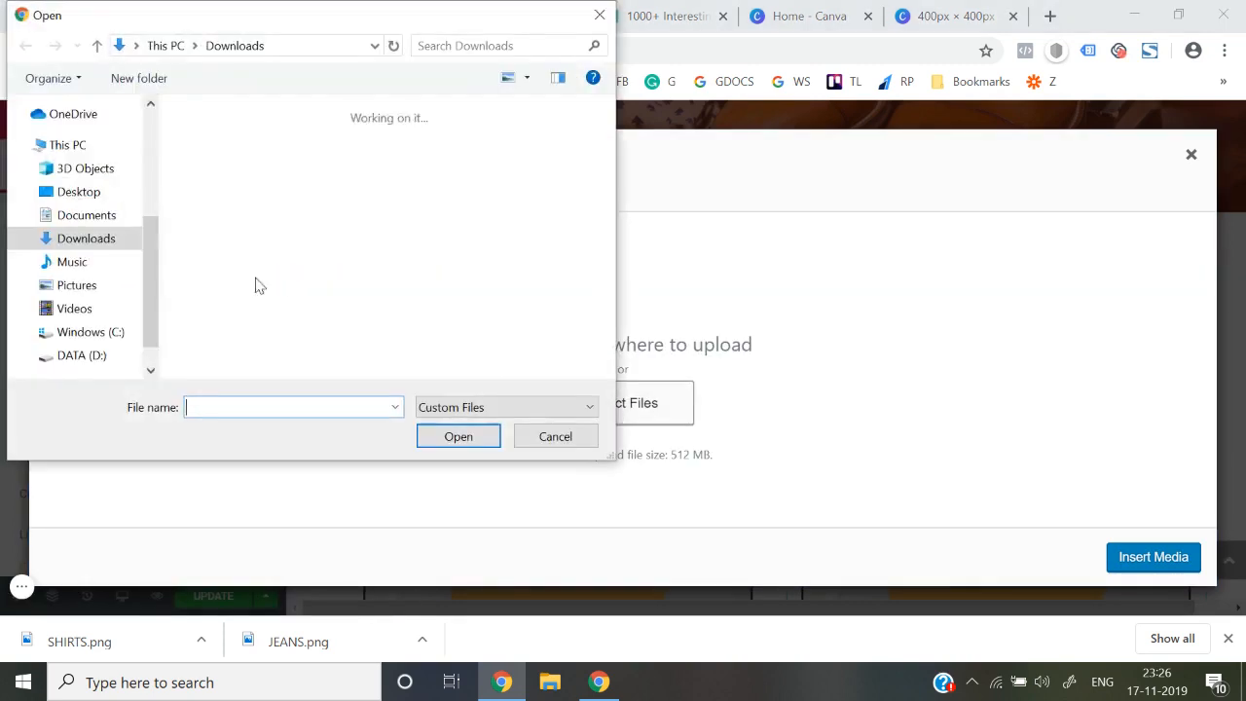
click(250, 213)
double_click(251, 212)
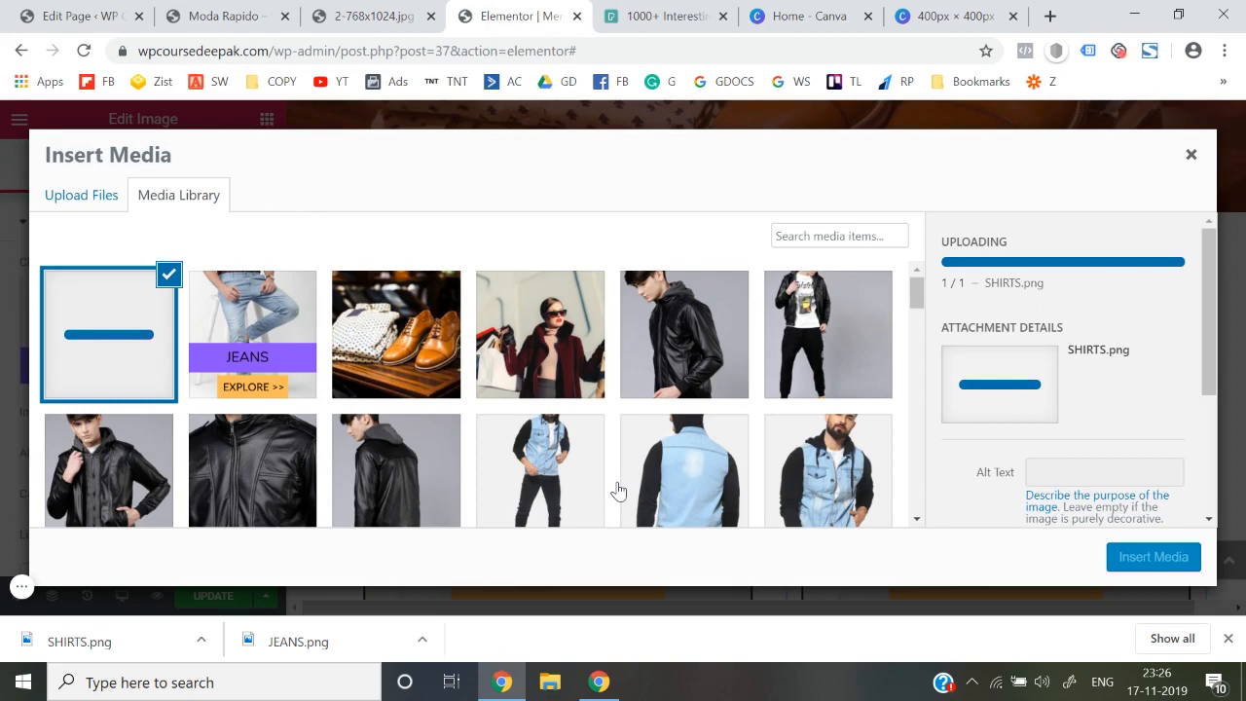
click(1141, 561)
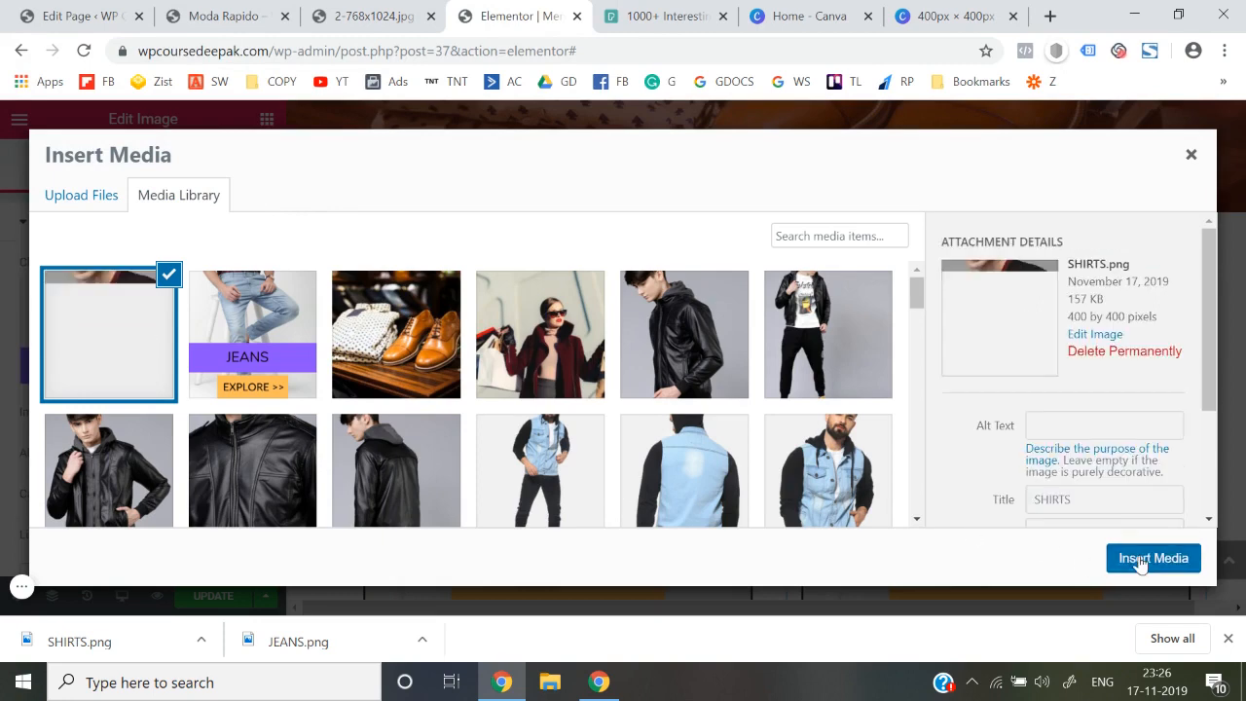
scroll(896, 474, down, 2)
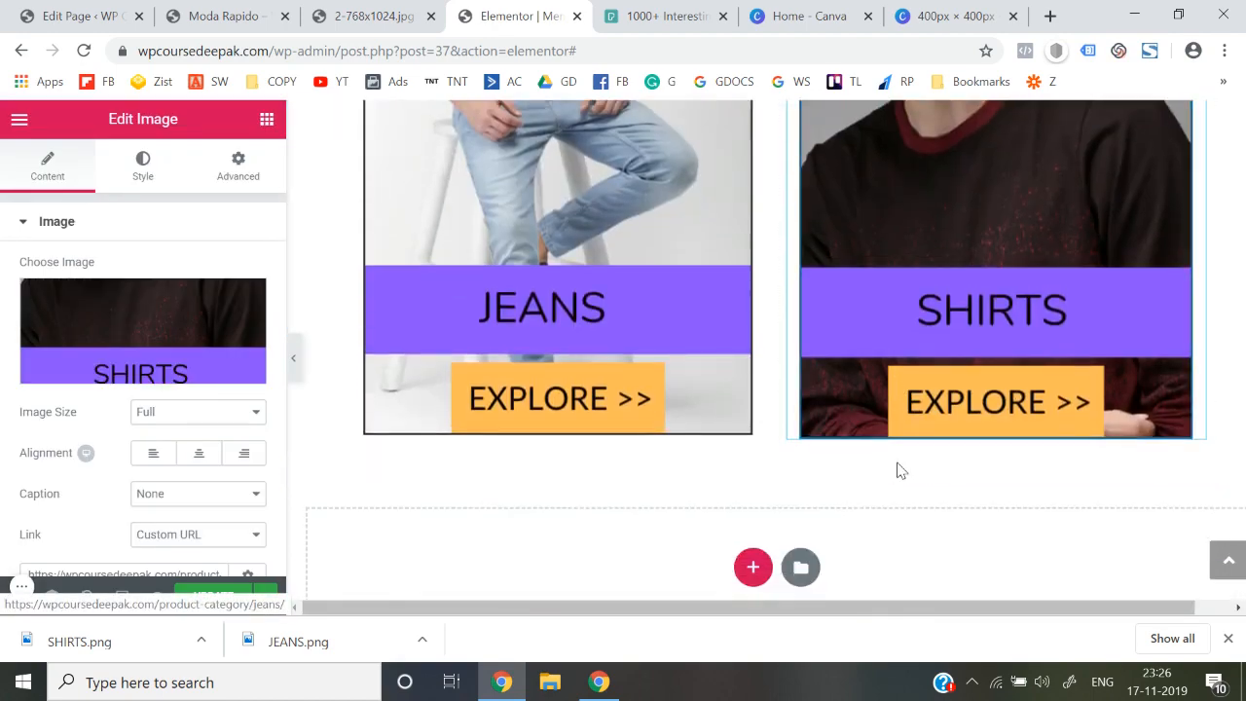
scroll(896, 467, up, 2)
Open the Shirts category under Men on the store site and copy its page address.
click(220, 14)
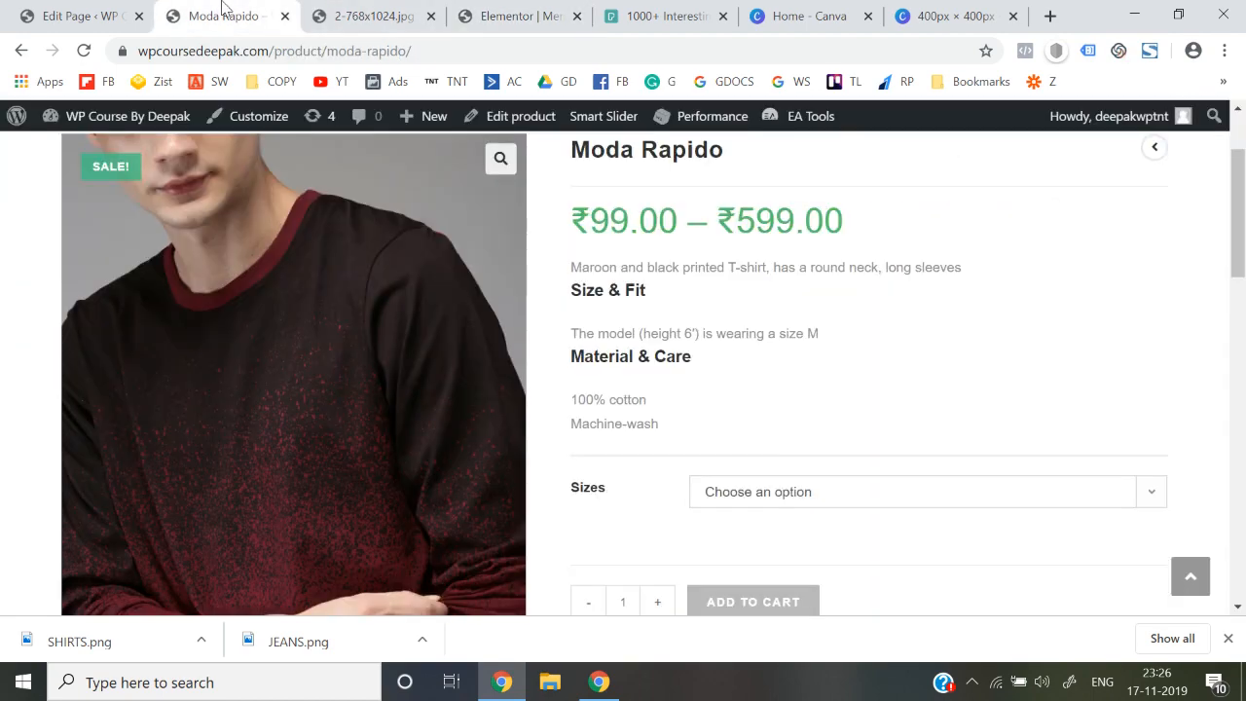
mouse_move(812, 187)
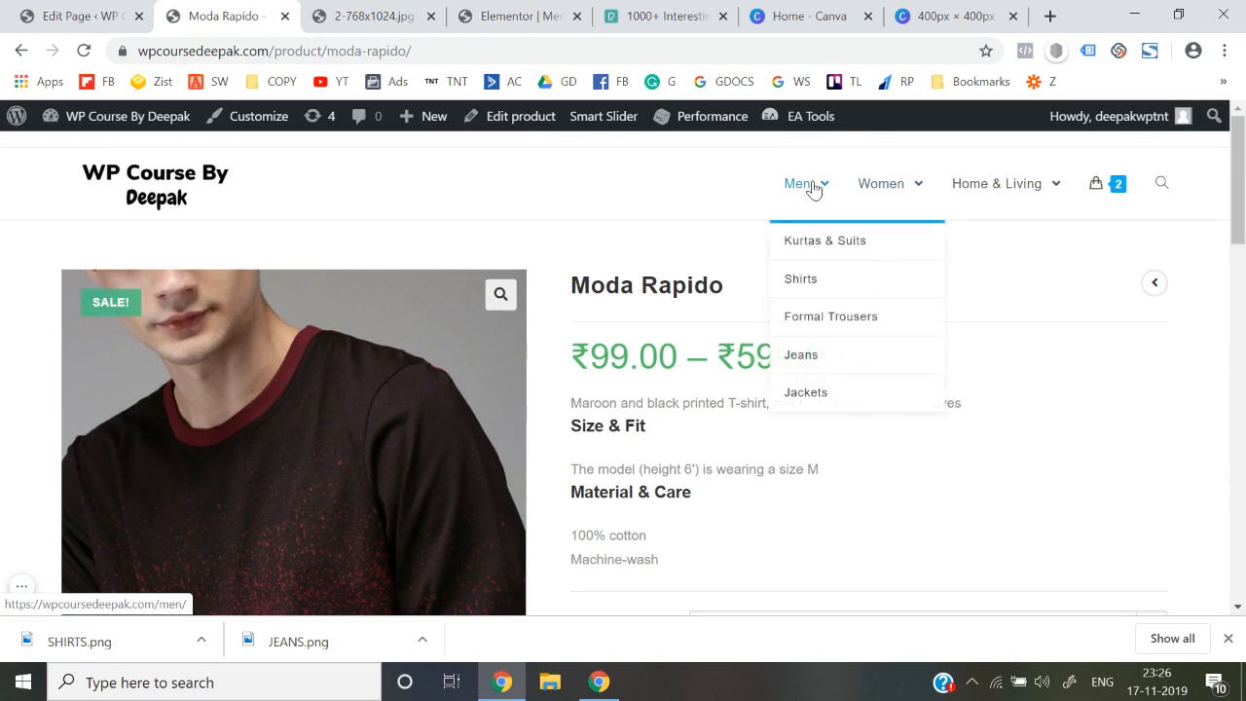
click(805, 292)
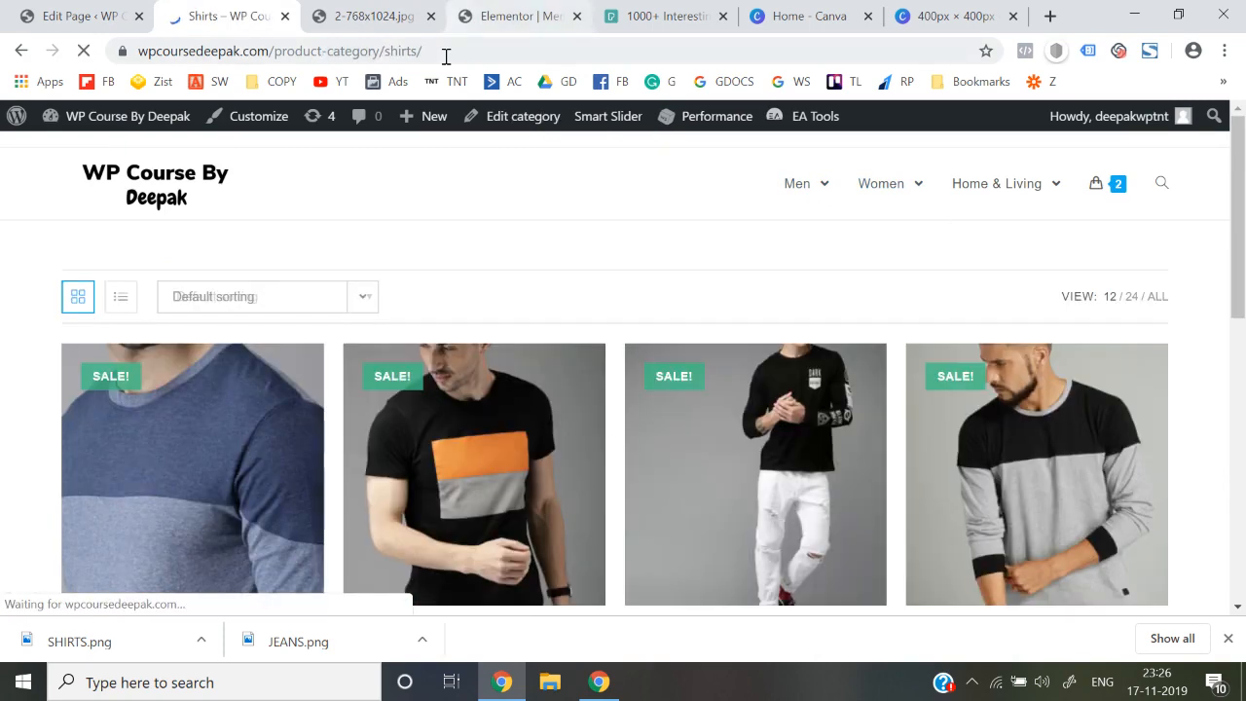
click(445, 54)
Return to Elementor and replace the SHIRTS image's custom link with the copied Shirts category address.
click(513, 12)
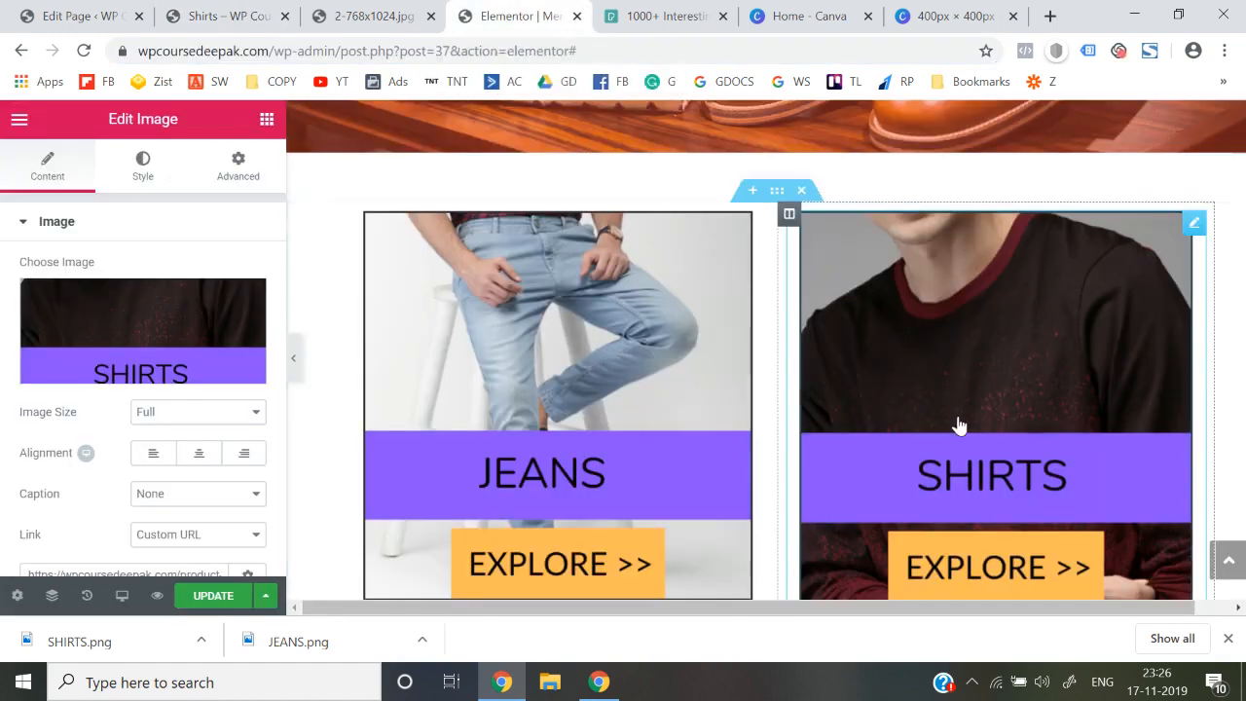
scroll(153, 412, down, 2)
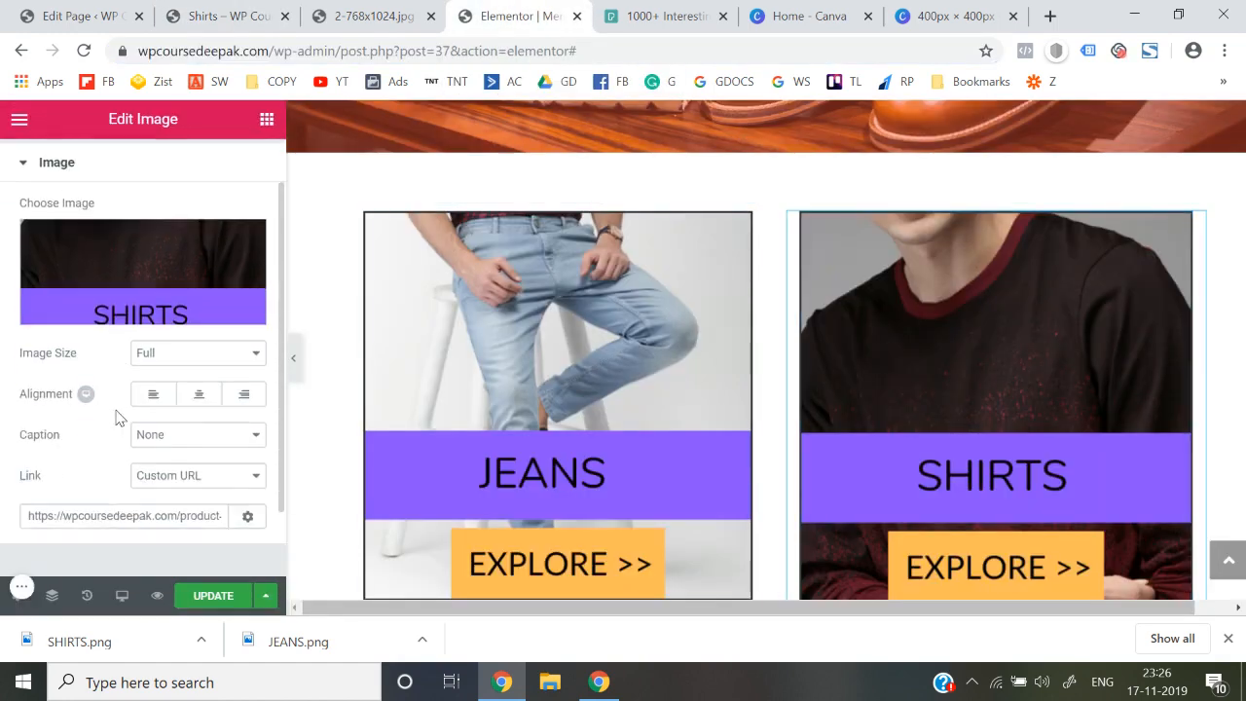
triple_click(112, 438)
key(BackSpace)
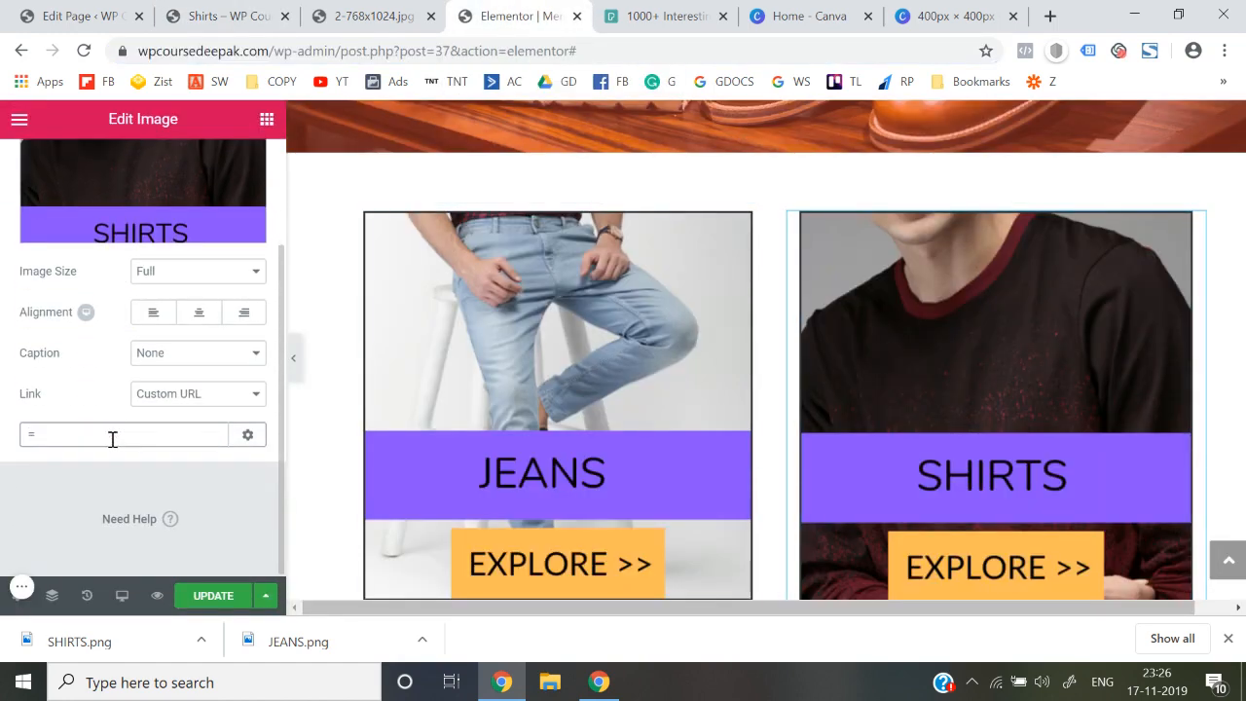
key(ctrl+v)
click(1, 437)
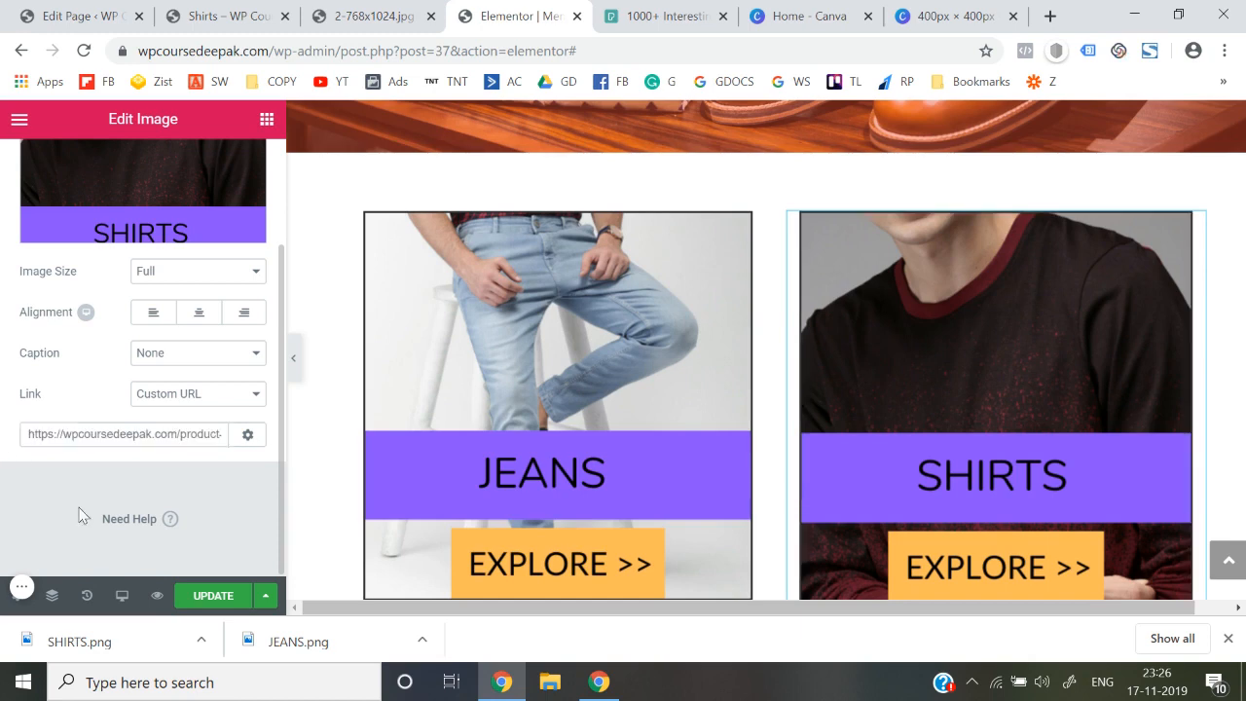
Update the page and exit Elementor to the WordPress page editor.
click(213, 595)
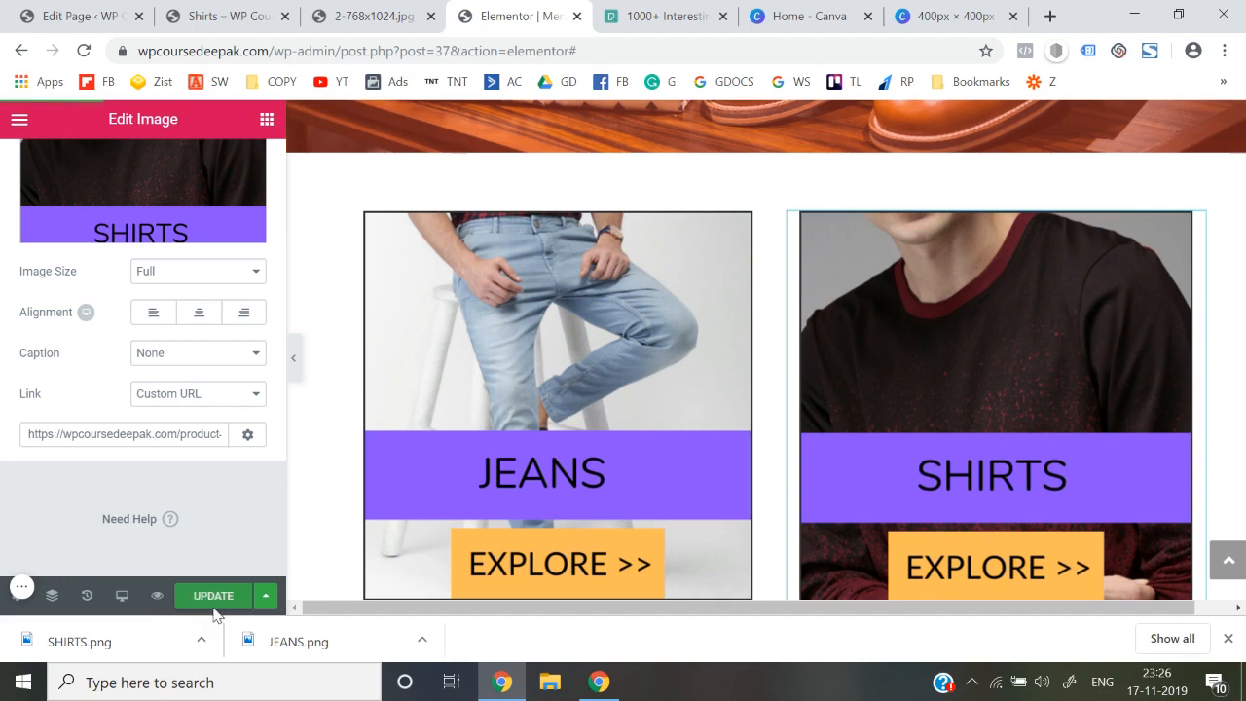
click(18, 120)
scroll(82, 380, down, 2)
click(109, 524)
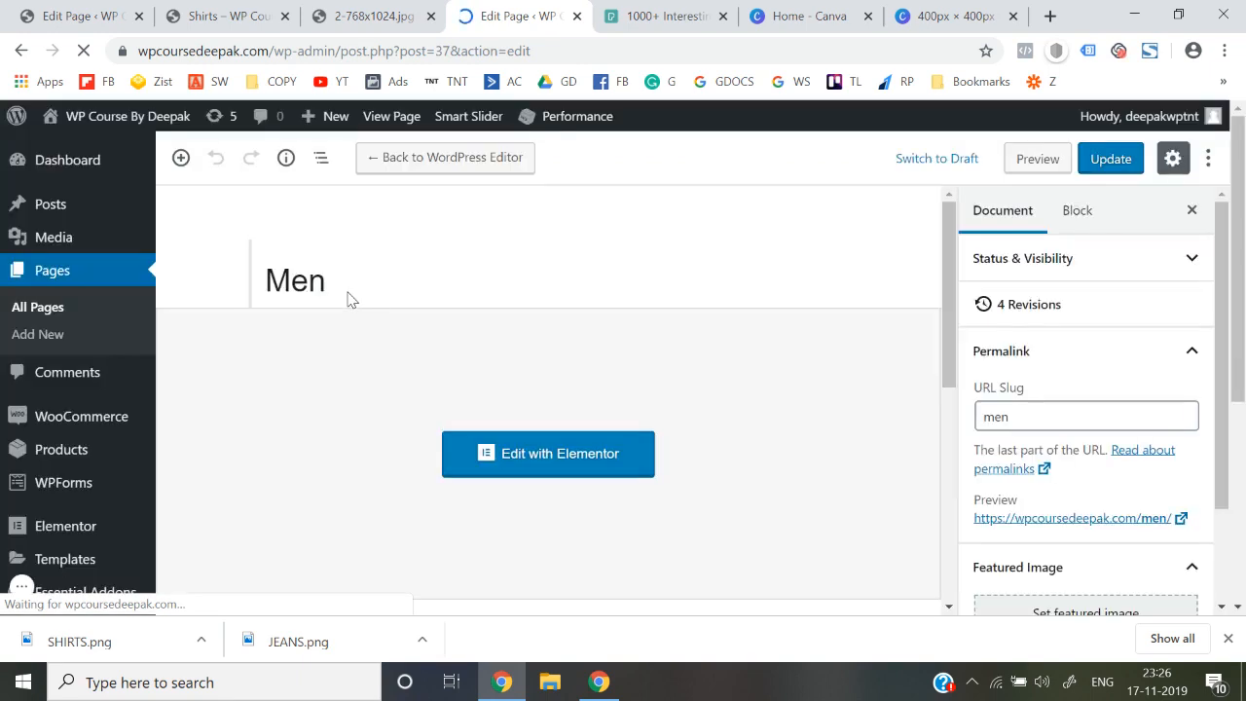
Visit the live site and close the leftover page editor, Shirts category and 2-768x1024.jpg tabs.
mouse_move(326, 124)
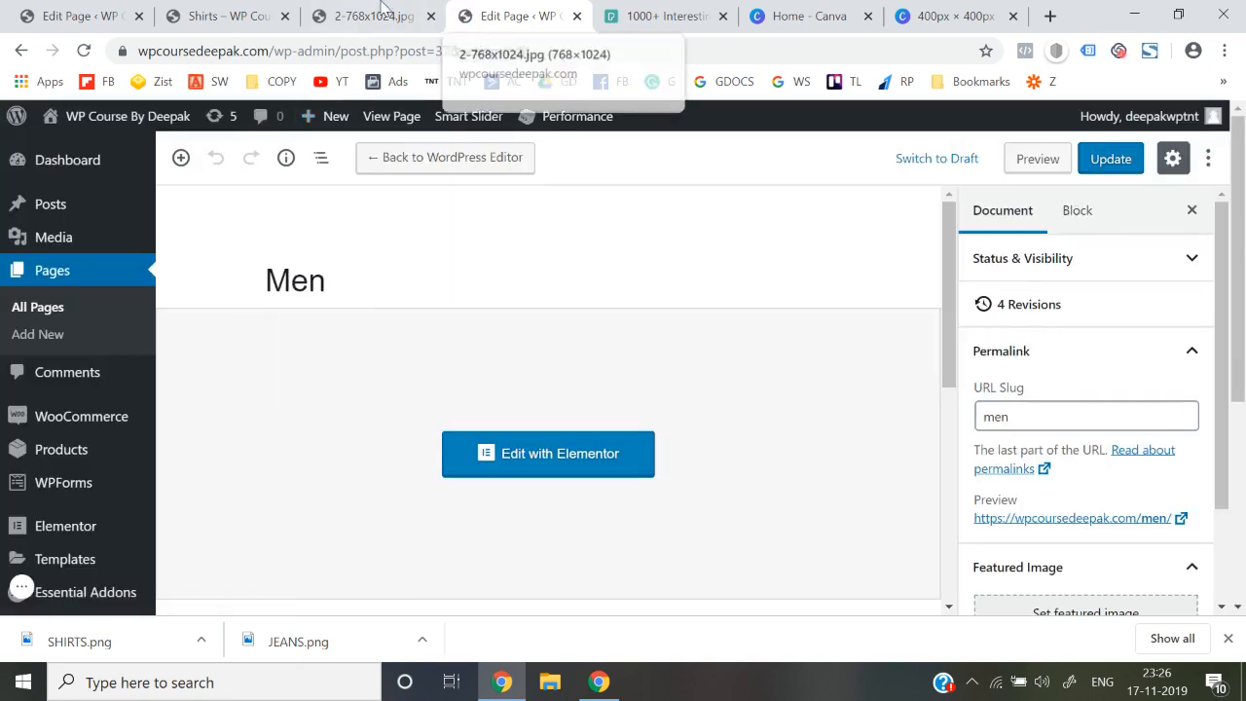
mouse_move(157, 120)
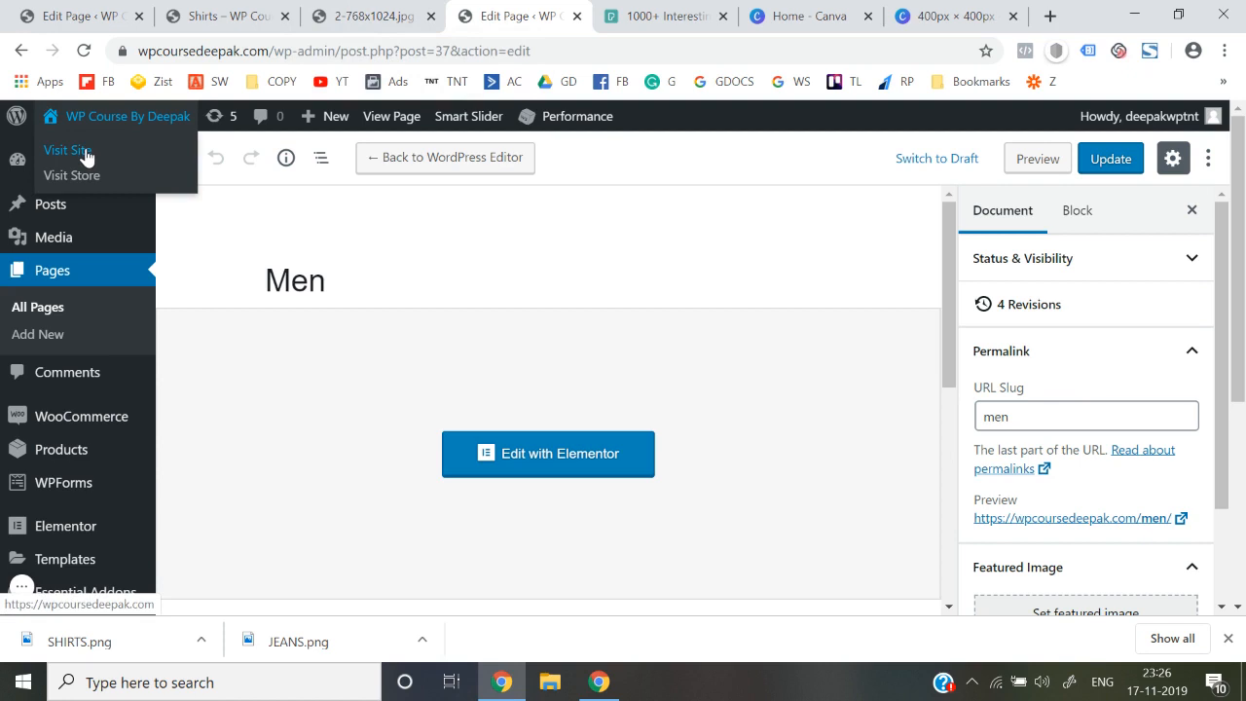
click(85, 153)
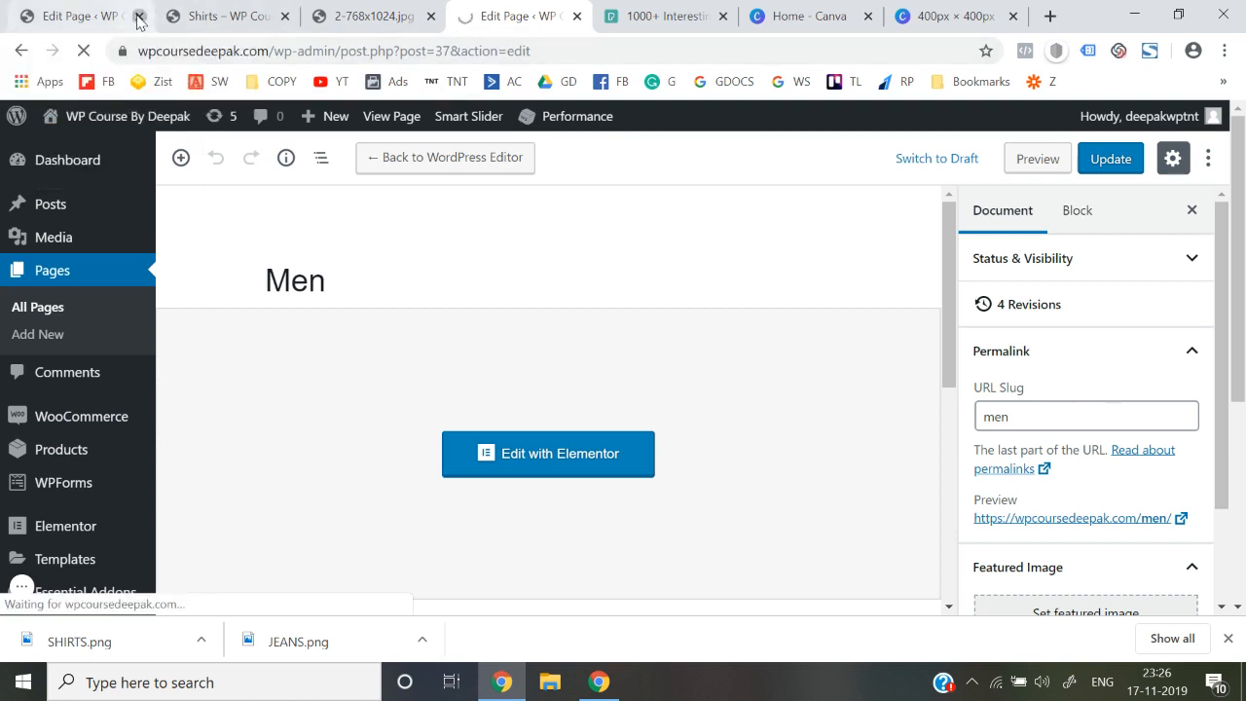
click(139, 16)
click(139, 17)
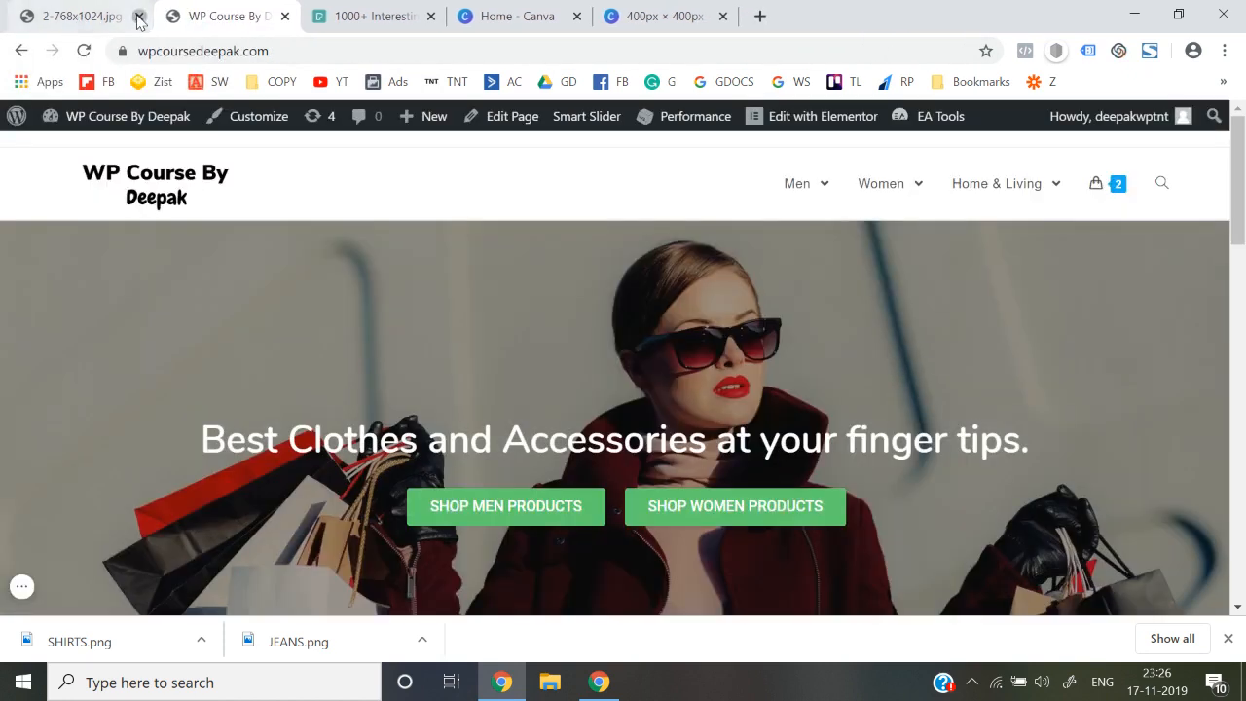
click(140, 16)
Open the live Men page and review its banner and the JEANS and SHIRTS category images.
mouse_move(809, 190)
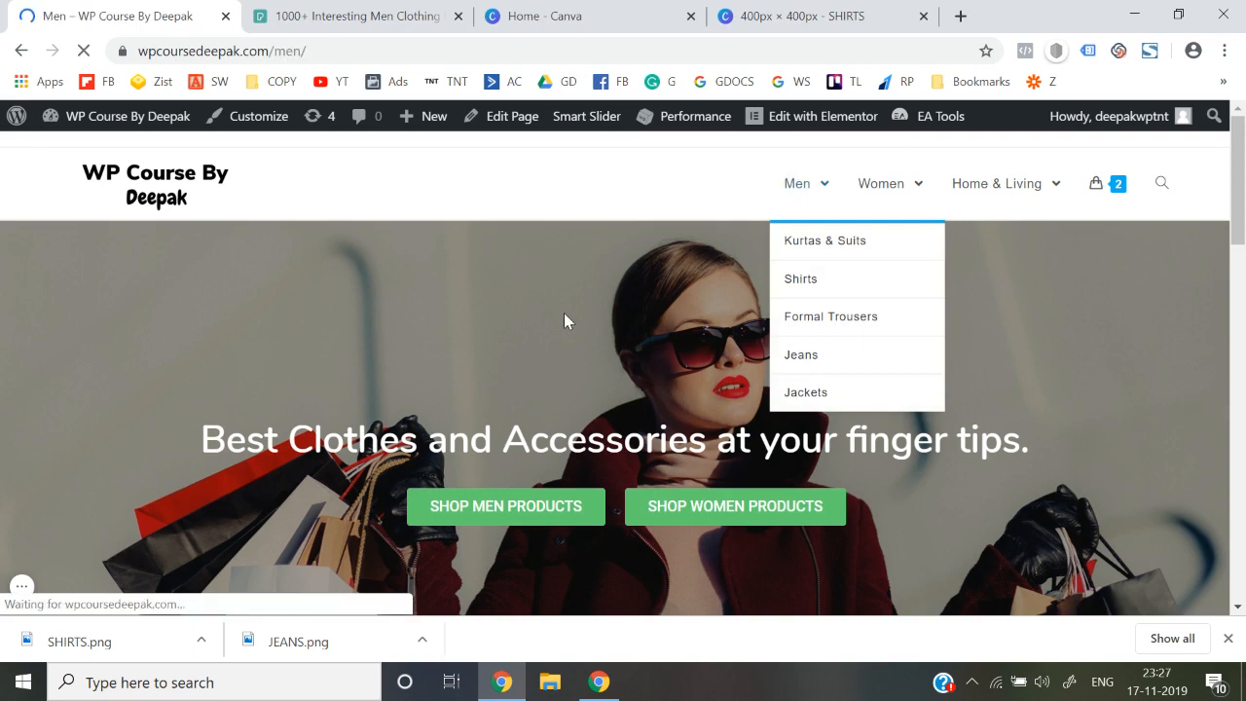
scroll(563, 312, down, 3)
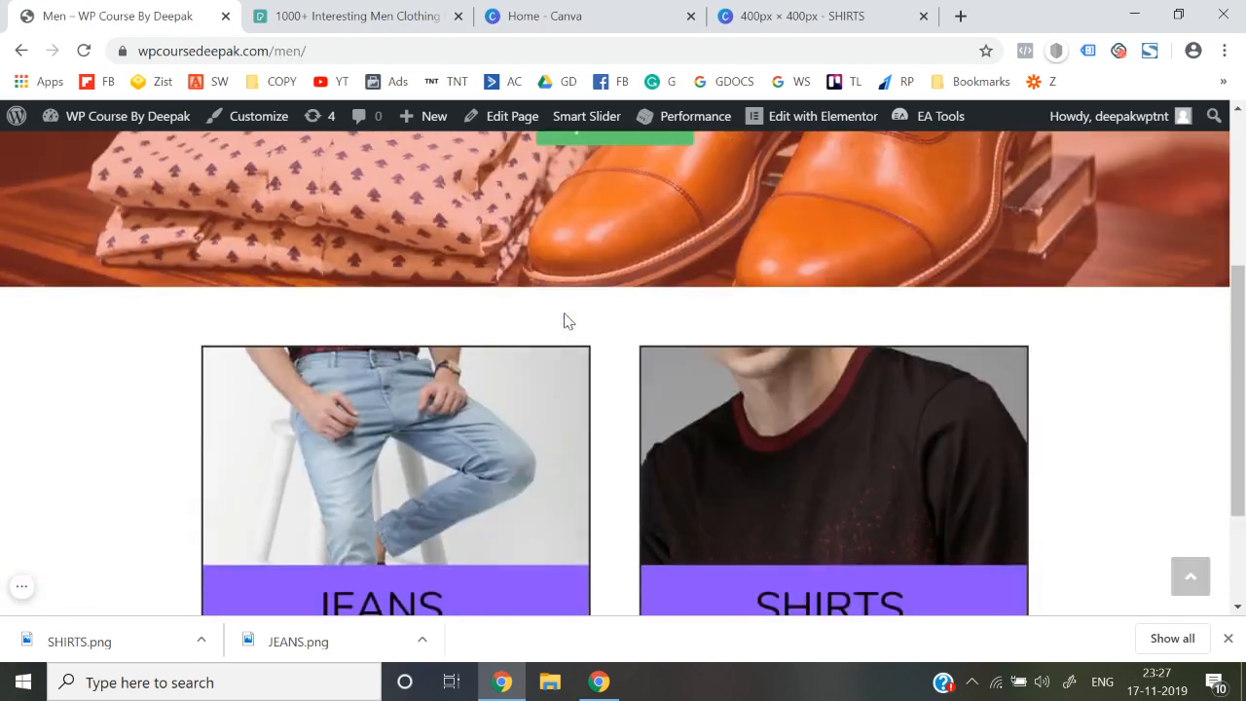
scroll(564, 313, down, 2)
scroll(563, 313, up, 7)
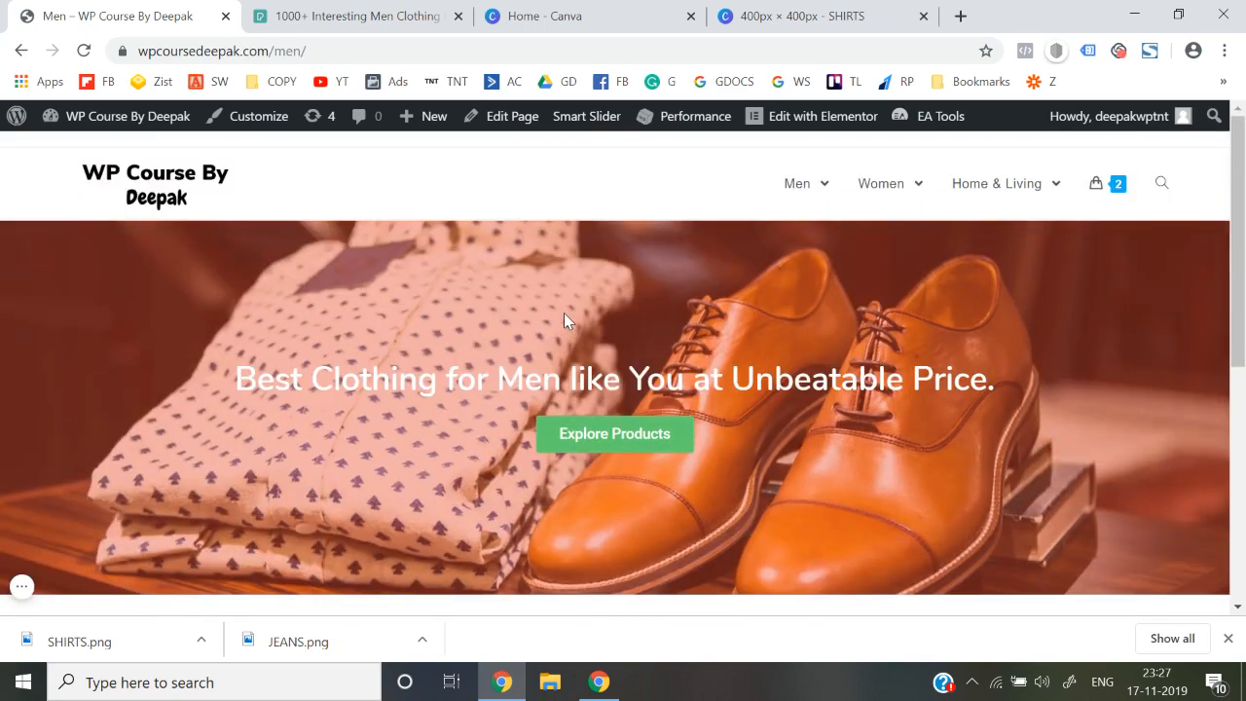
scroll(564, 314, down, 7)
Test the category links by following the JEANS image, returning to the Men page and following the SHIRTS image.
click(337, 373)
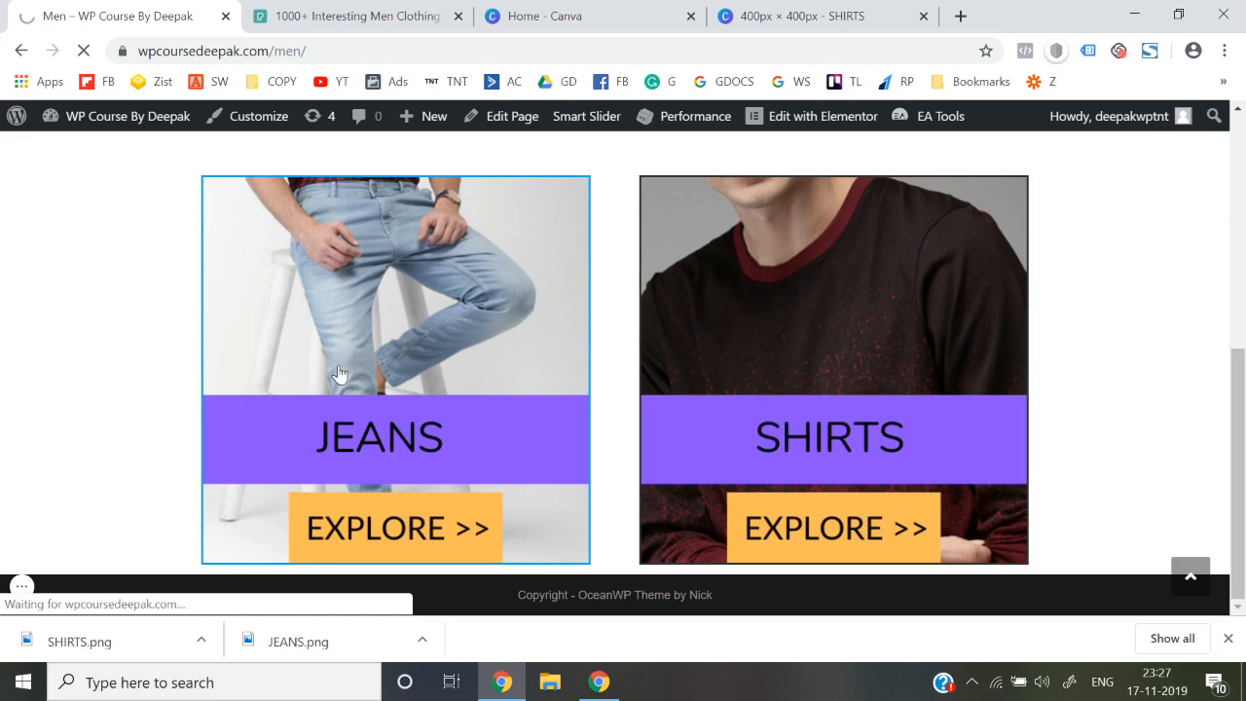
scroll(337, 370, down, 3)
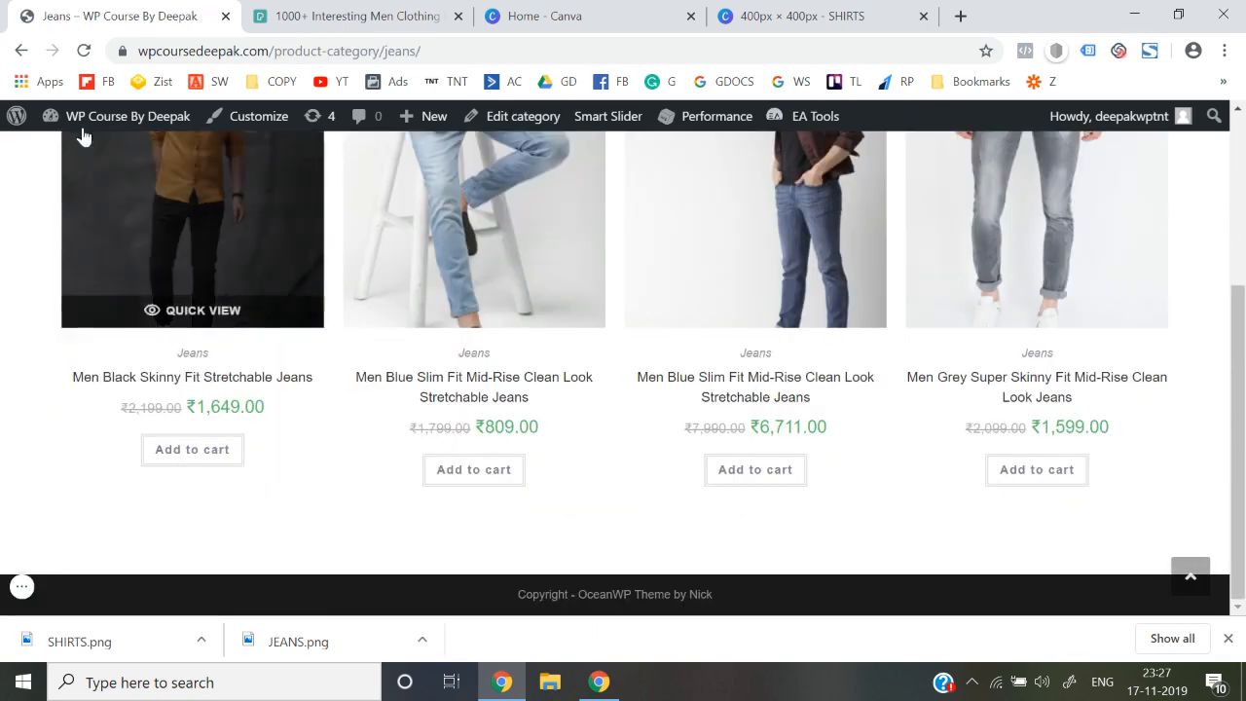
click(113, 284)
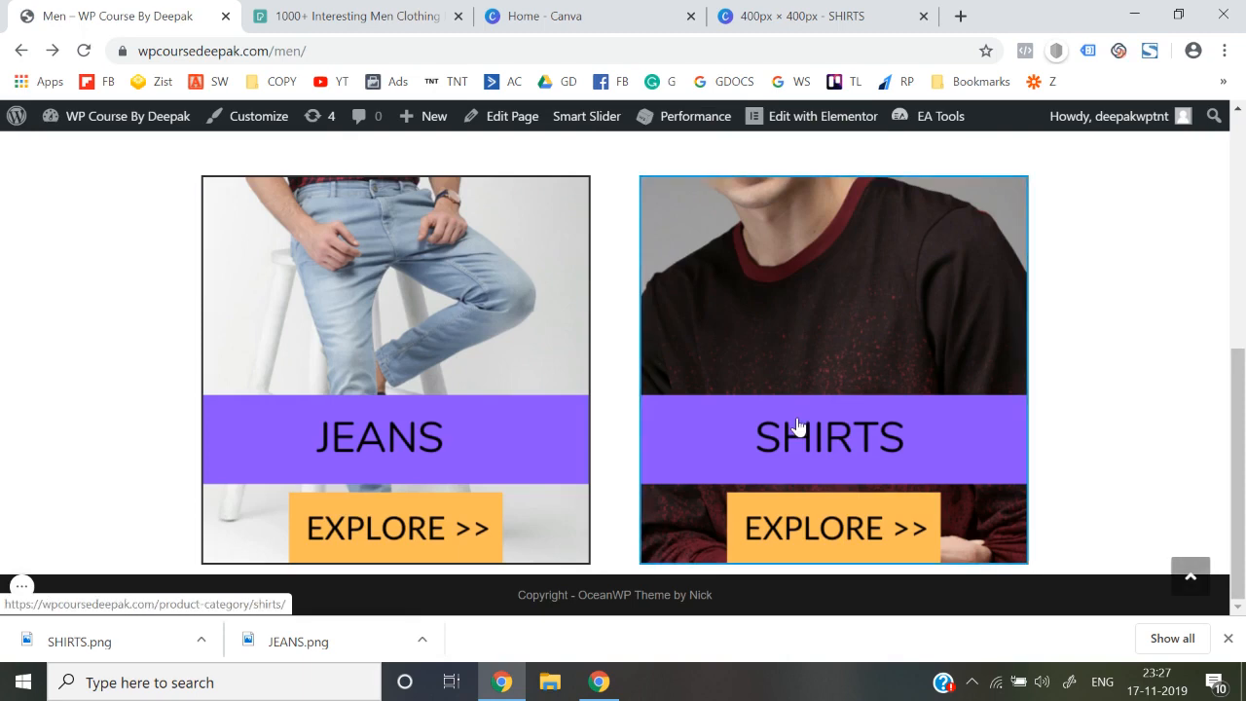
click(798, 427)
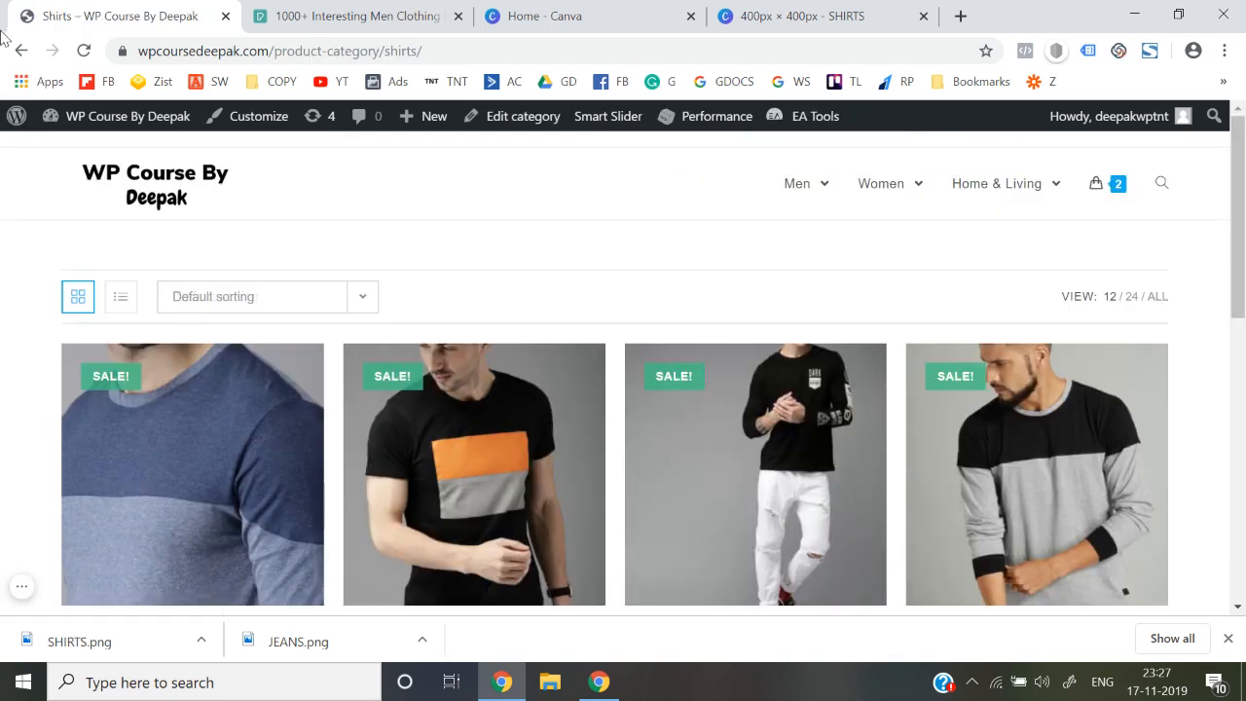
Return to the live Men page and open it for editing in Elementor.
click(20, 50)
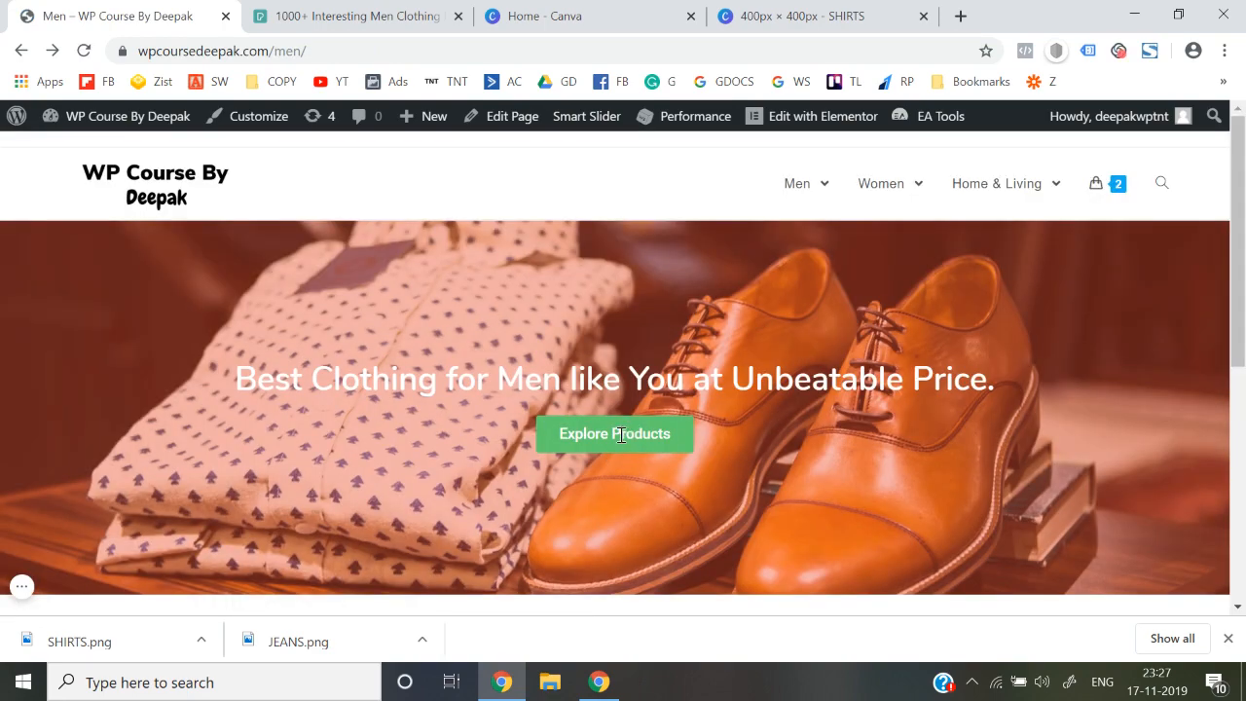
scroll(622, 435, down, 5)
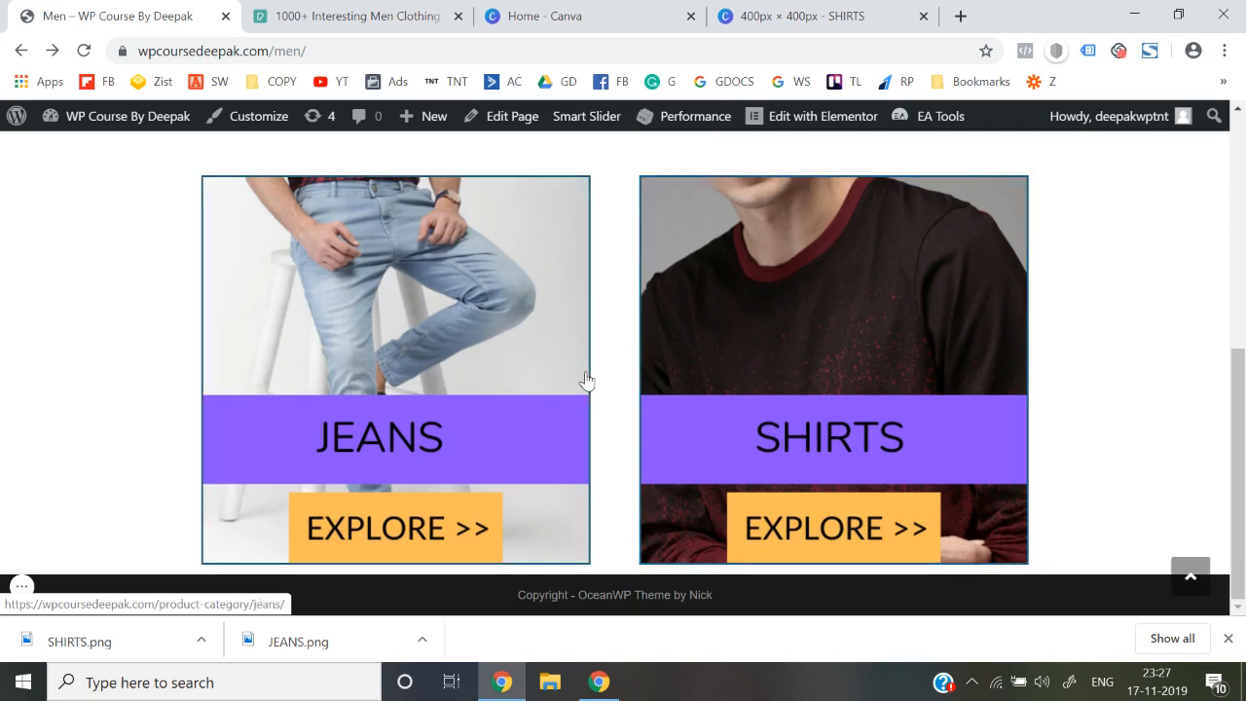
click(795, 119)
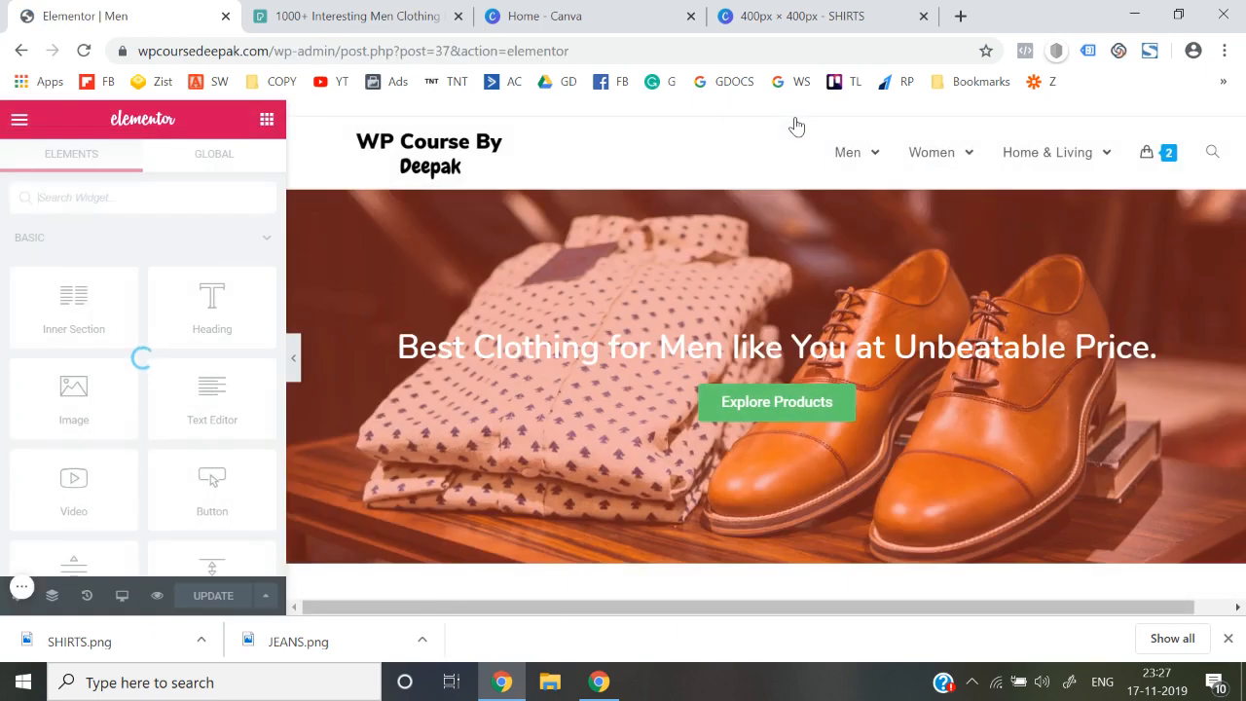
Set the CSS ID of the section holding the JEANS and SHIRTS images to mensection.
scroll(1189, 214, down, 3)
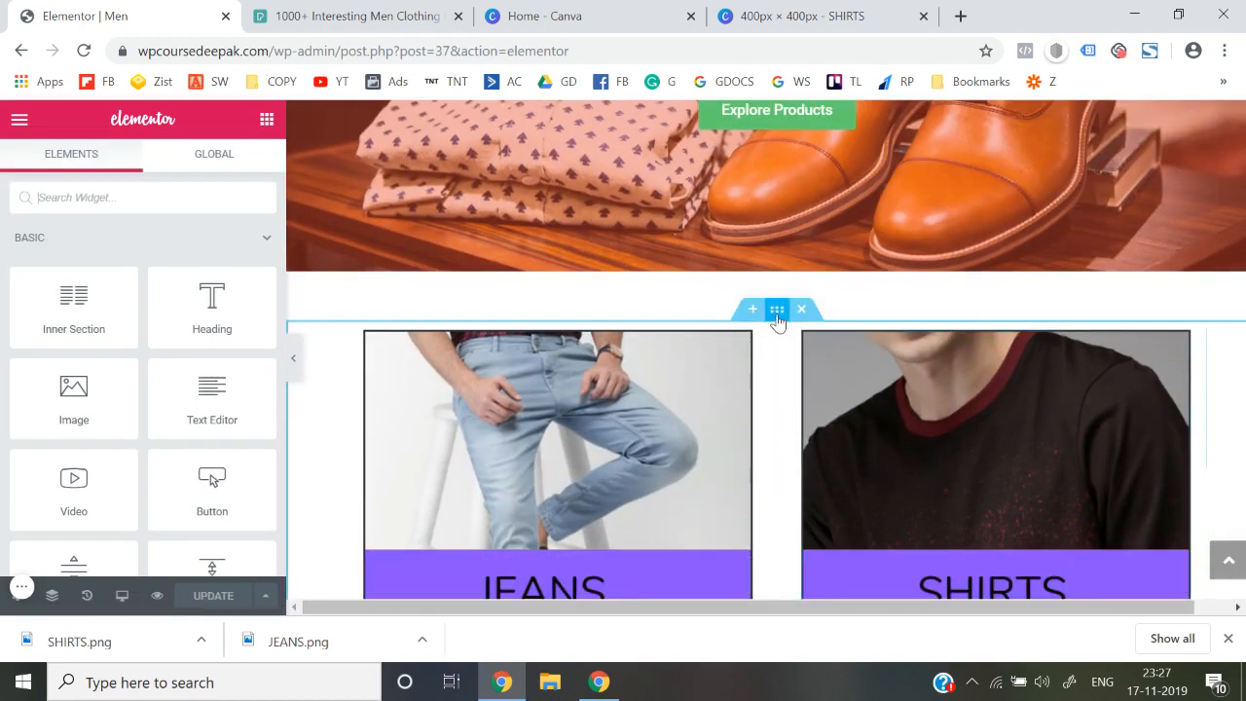
click(777, 314)
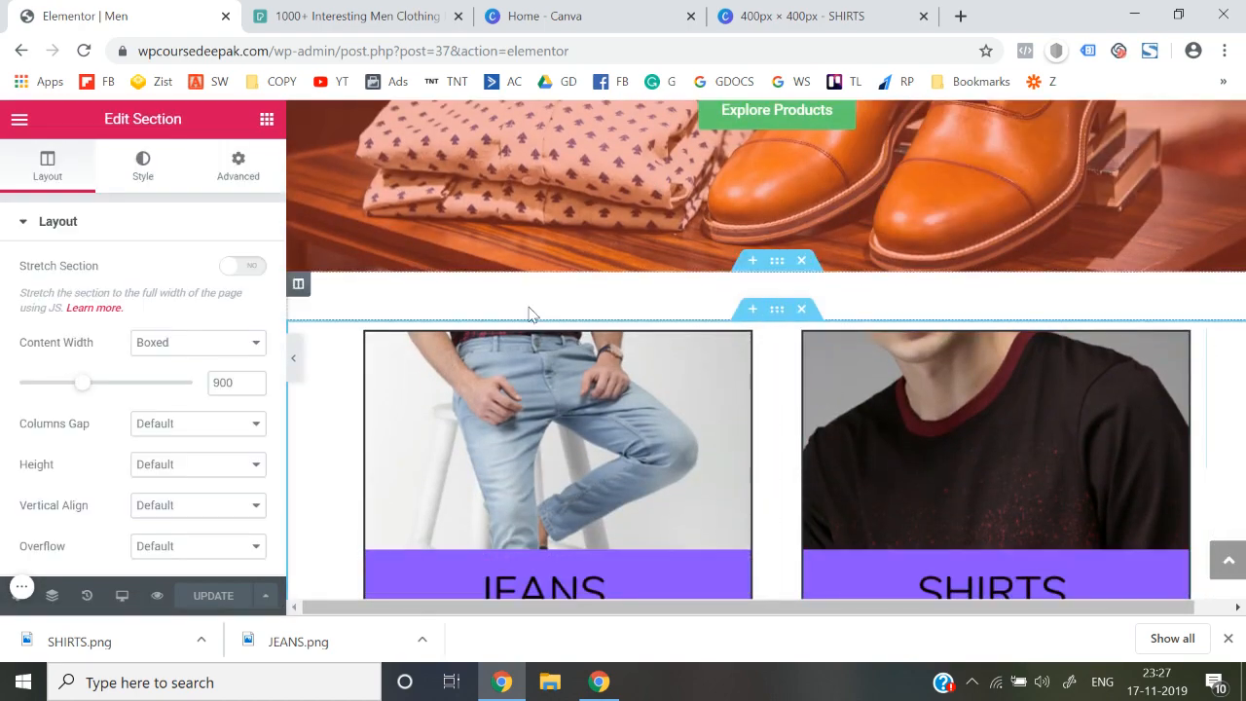
click(236, 165)
scroll(107, 444, down, 3)
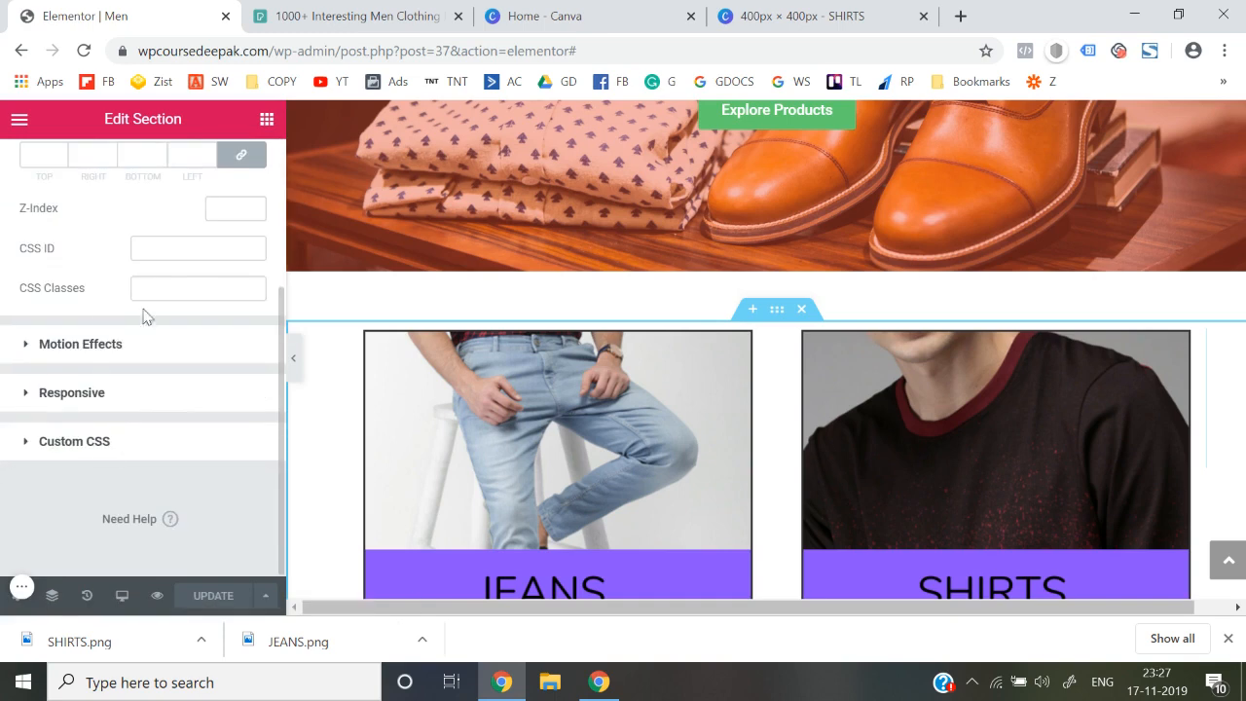
click(167, 245)
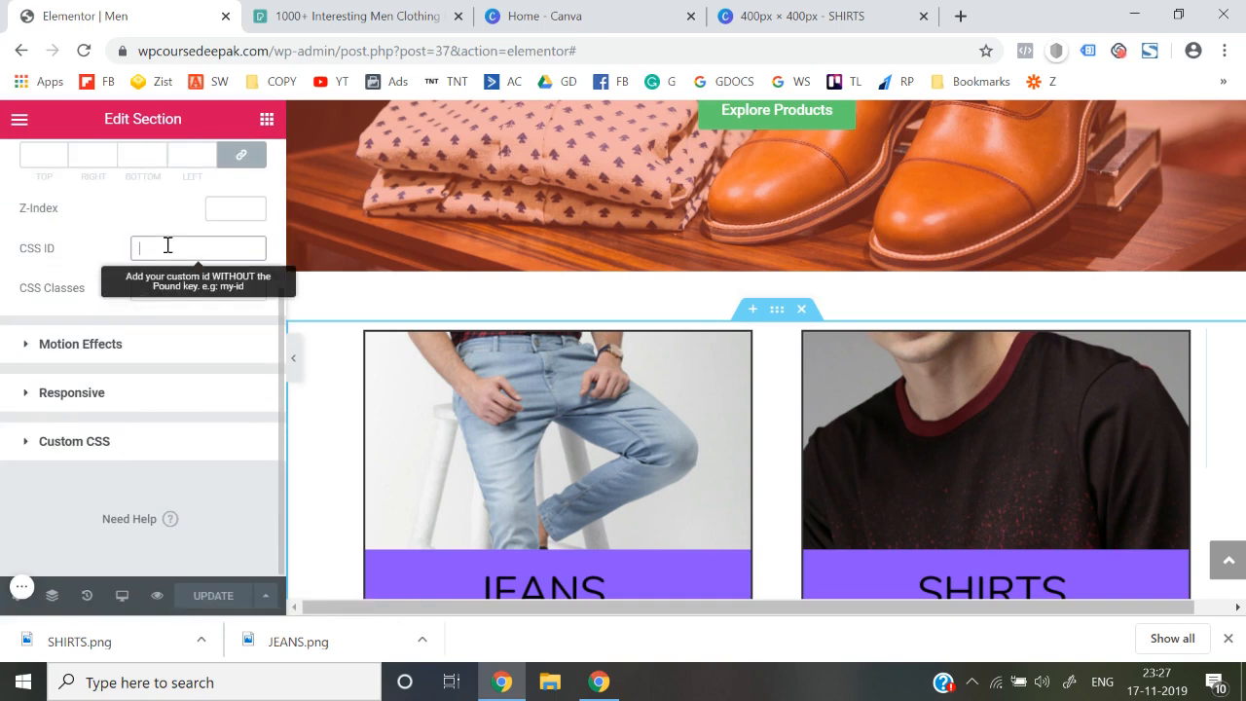
text(mensection)
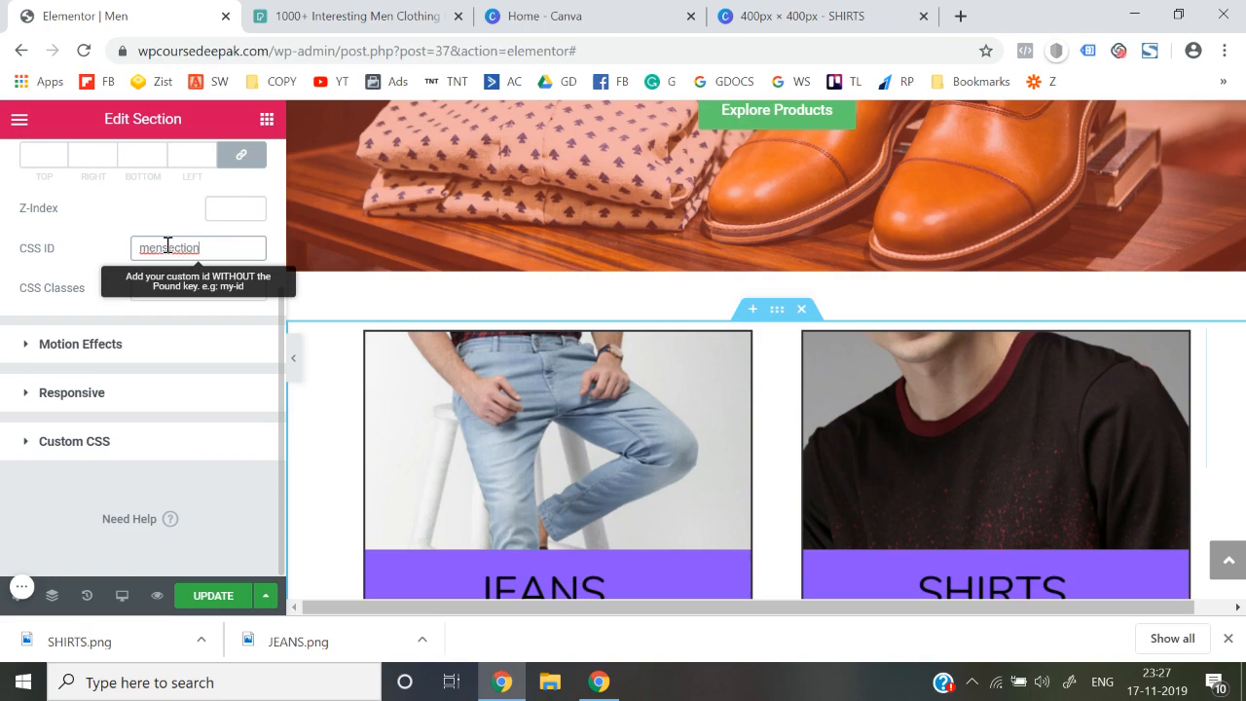
Link the banner's Explore Products button to #mensection and test the jump to that section.
double_click(168, 245)
scroll(582, 307, up, 3)
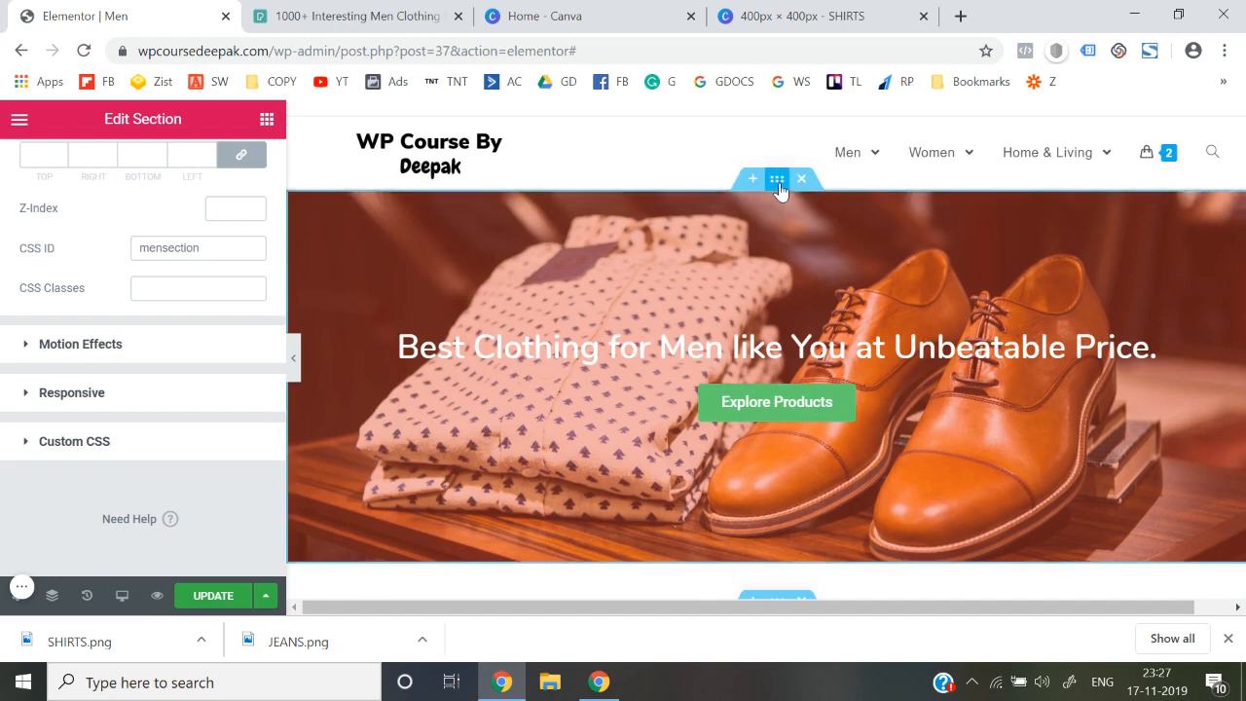
click(781, 401)
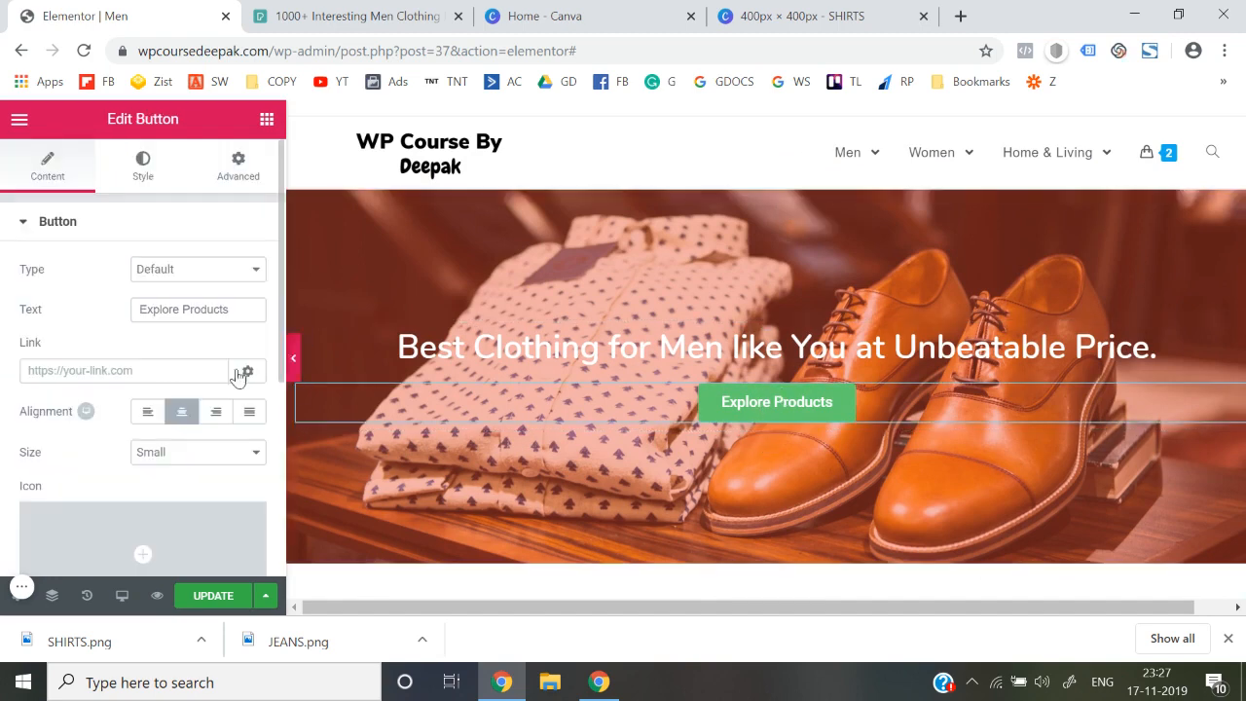
click(145, 371)
text(#mensection)
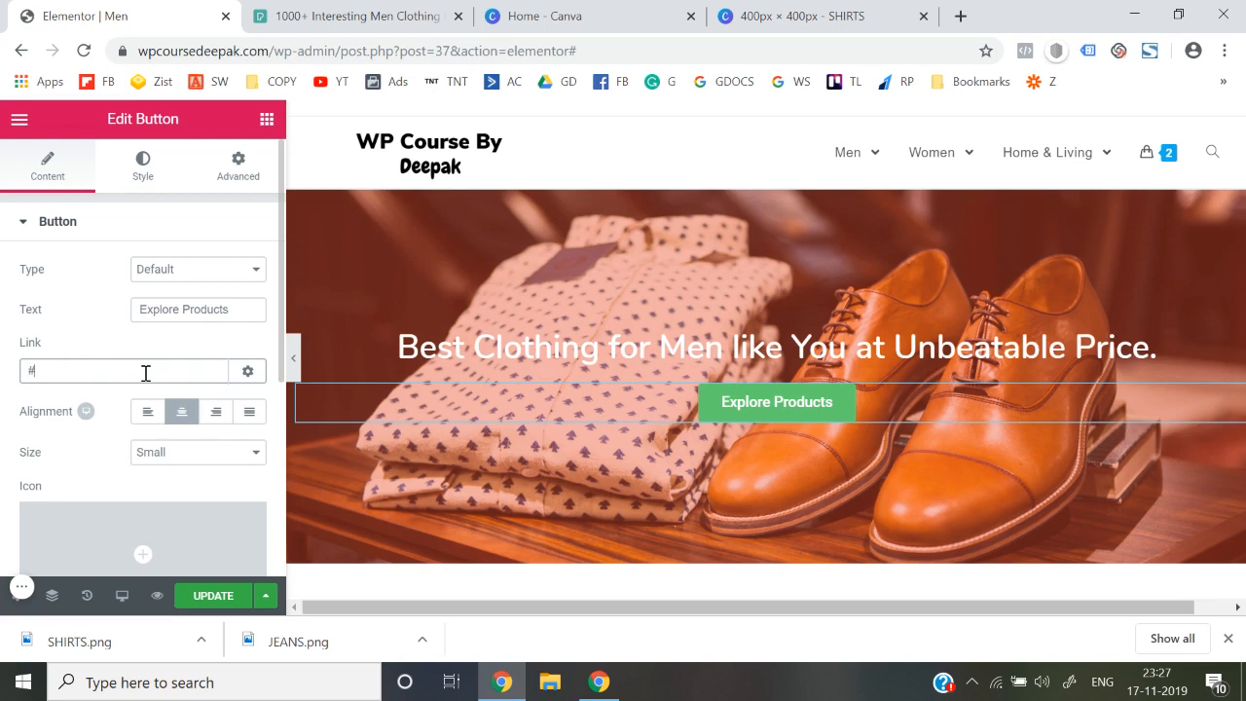
click(1, 395)
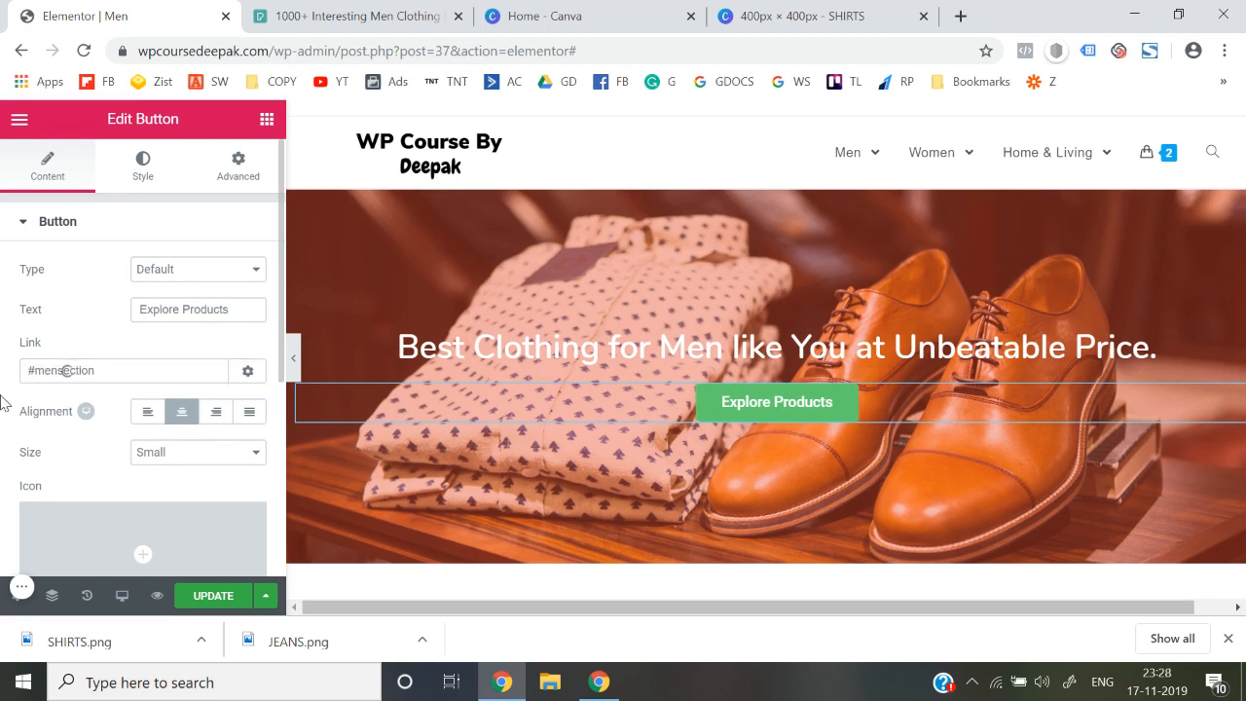
click(757, 409)
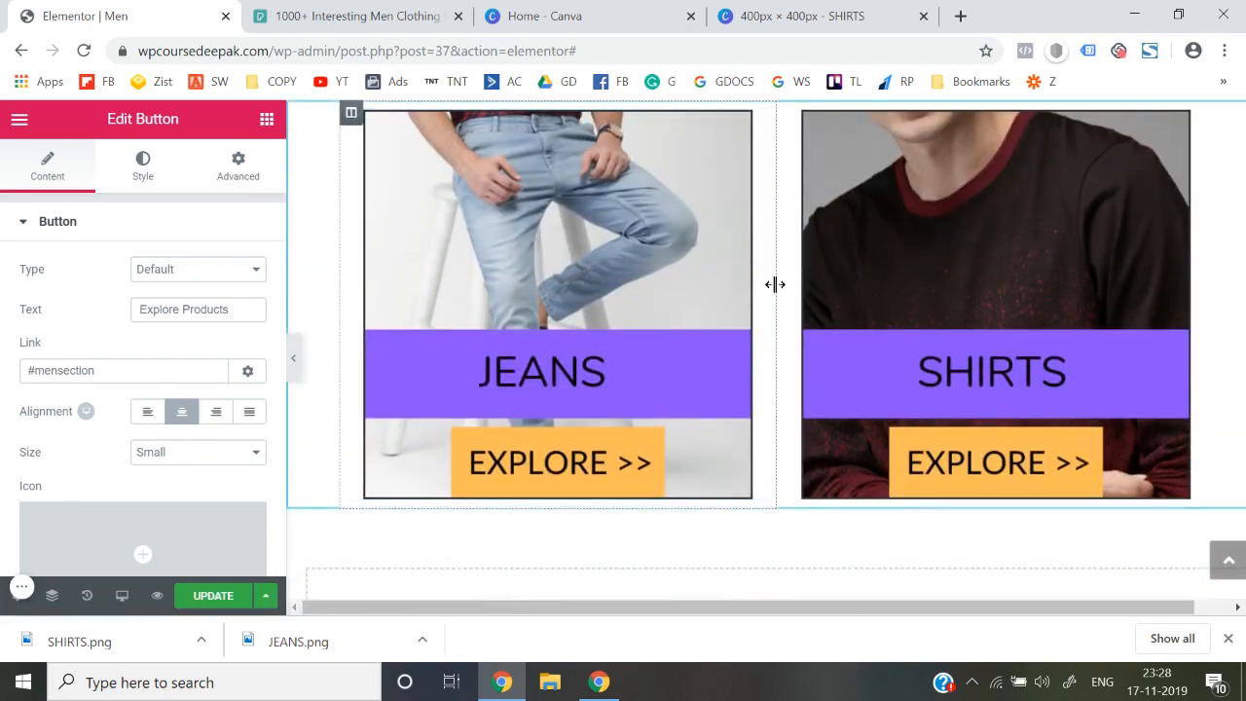
Update the Men page and exit Elementor to the WordPress dashboard.
click(196, 598)
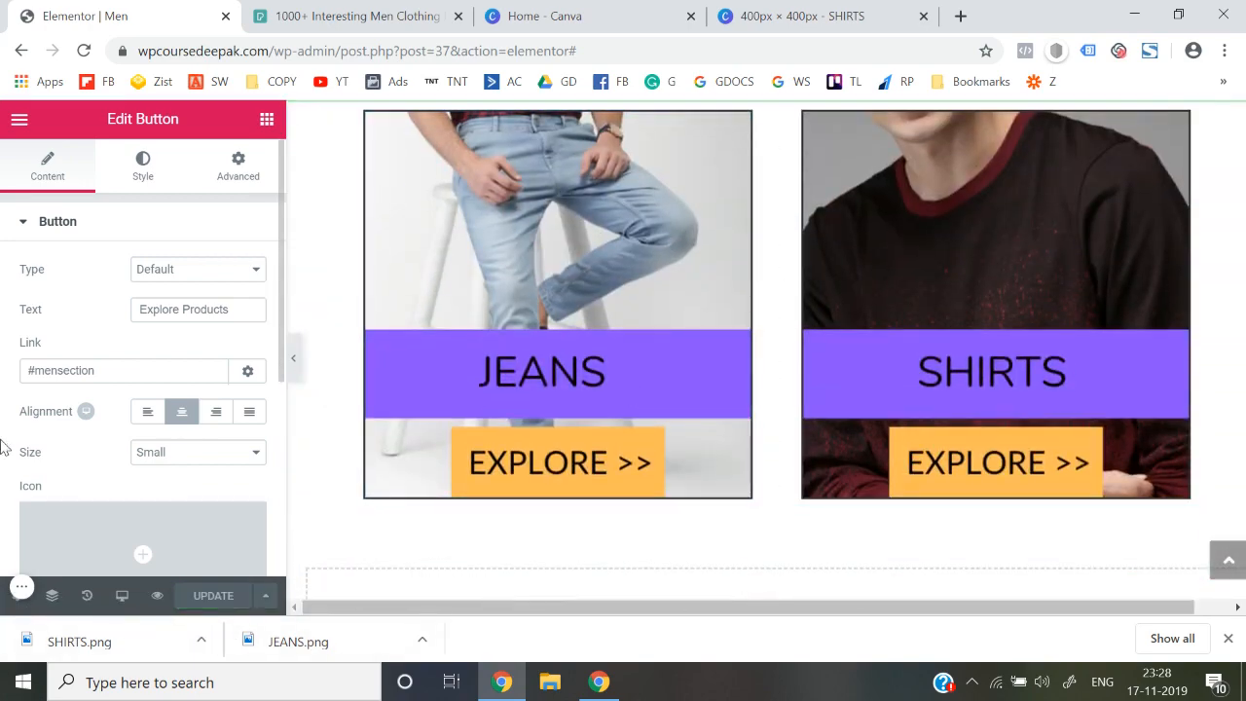
click(19, 119)
scroll(109, 450, down, 2)
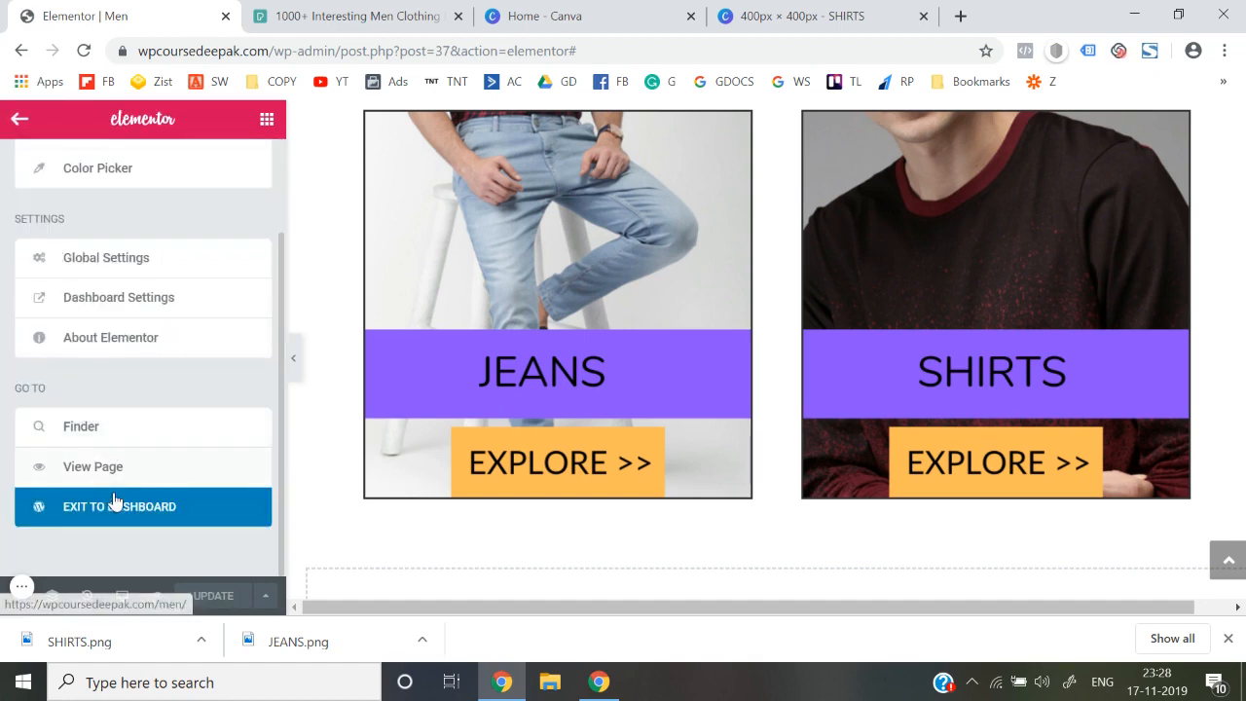
click(115, 507)
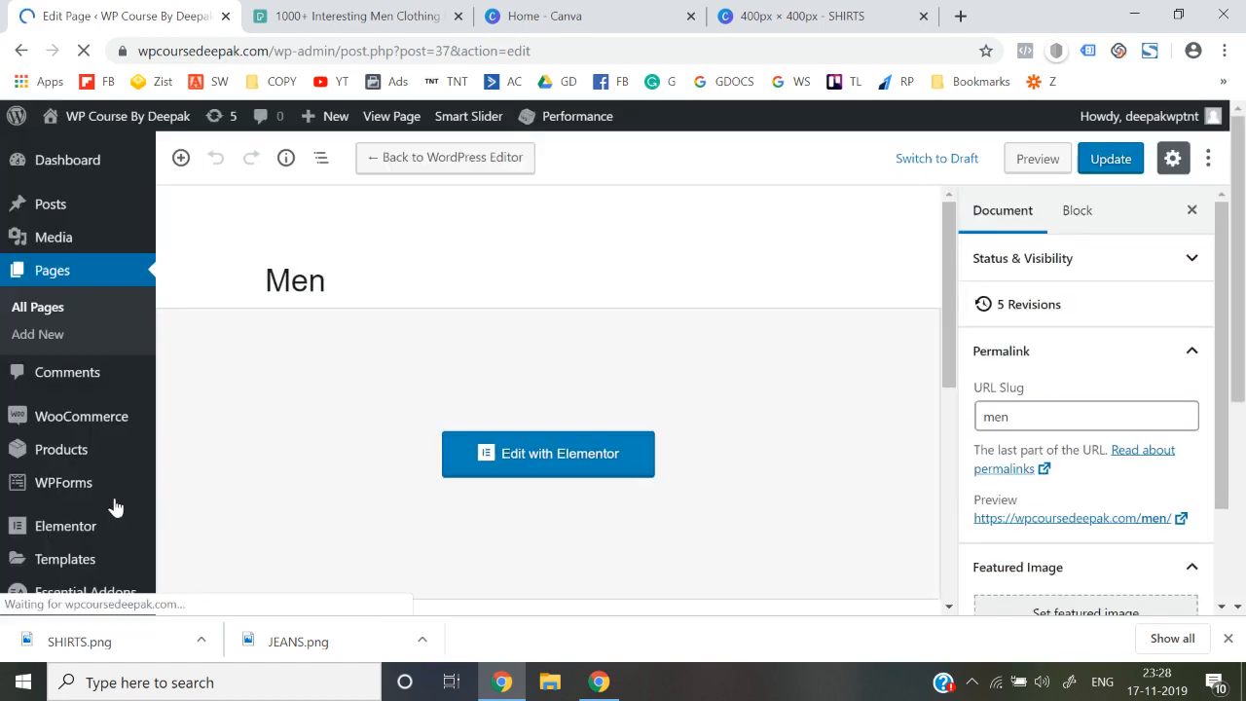
Open the live site in a new tab and review the Men page down to its category images.
mouse_move(152, 138)
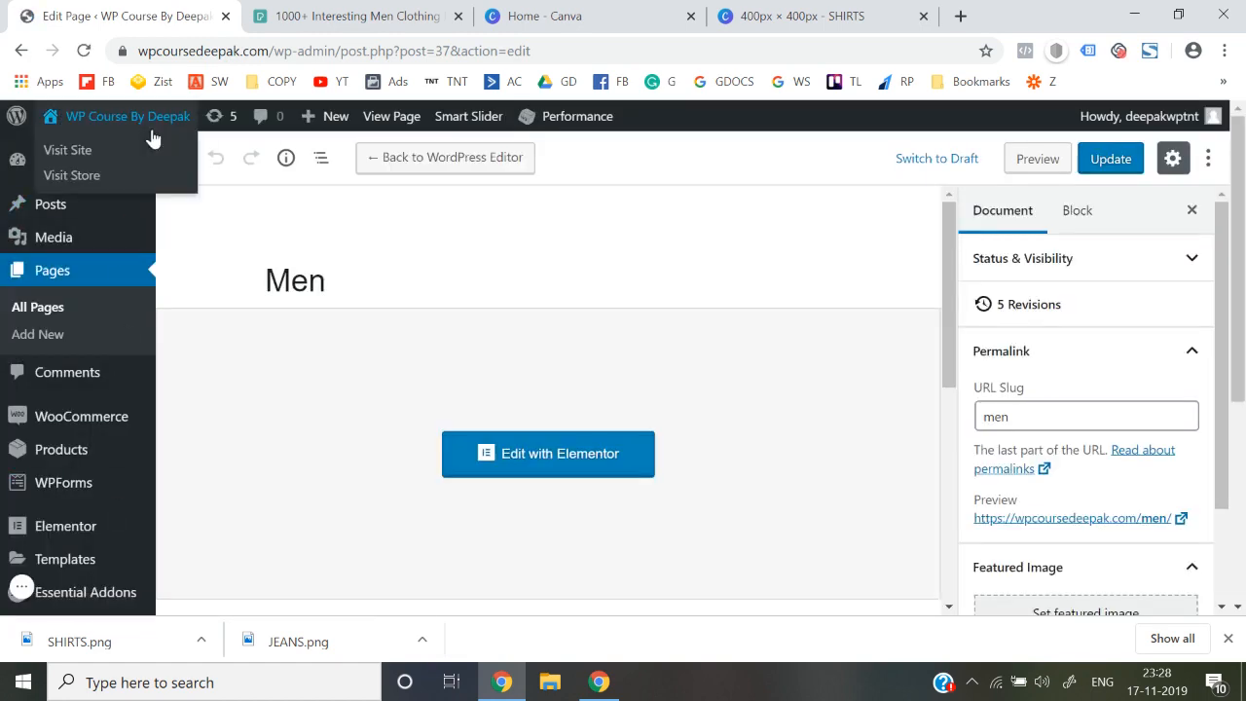
right_click(78, 148)
click(112, 163)
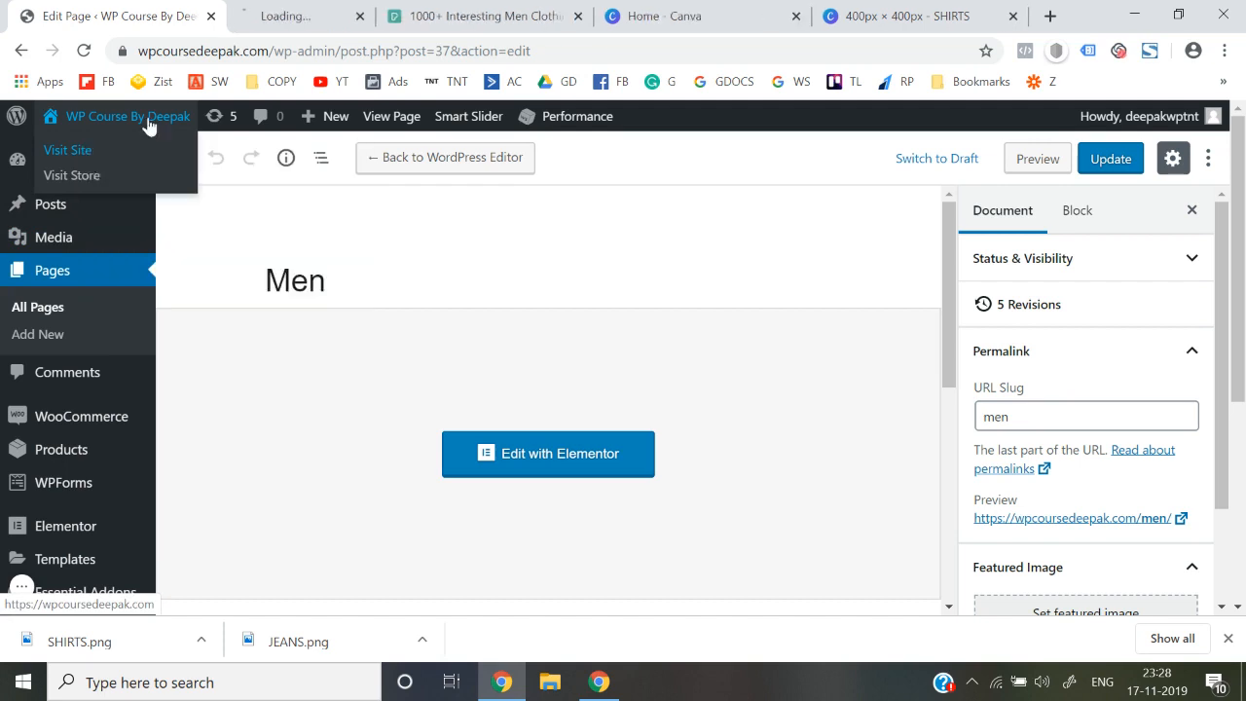
click(352, 13)
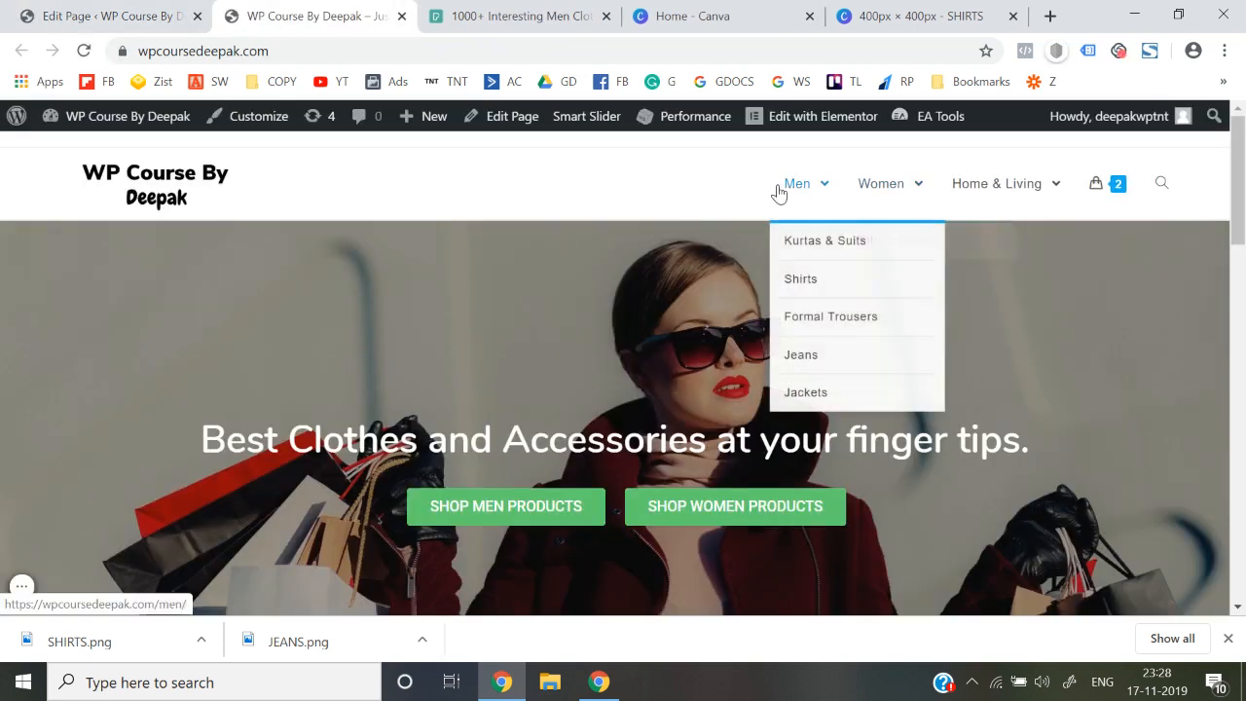
click(779, 191)
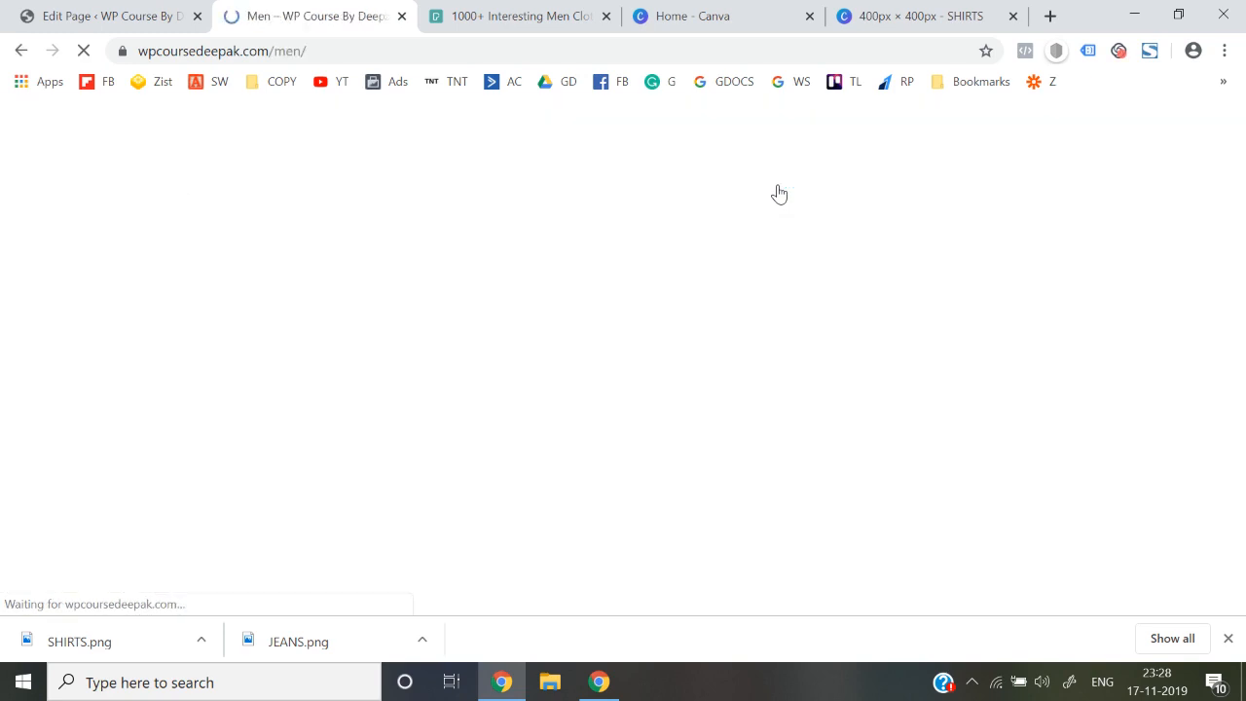
scroll(705, 362, down, 2)
scroll(702, 356, down, 4)
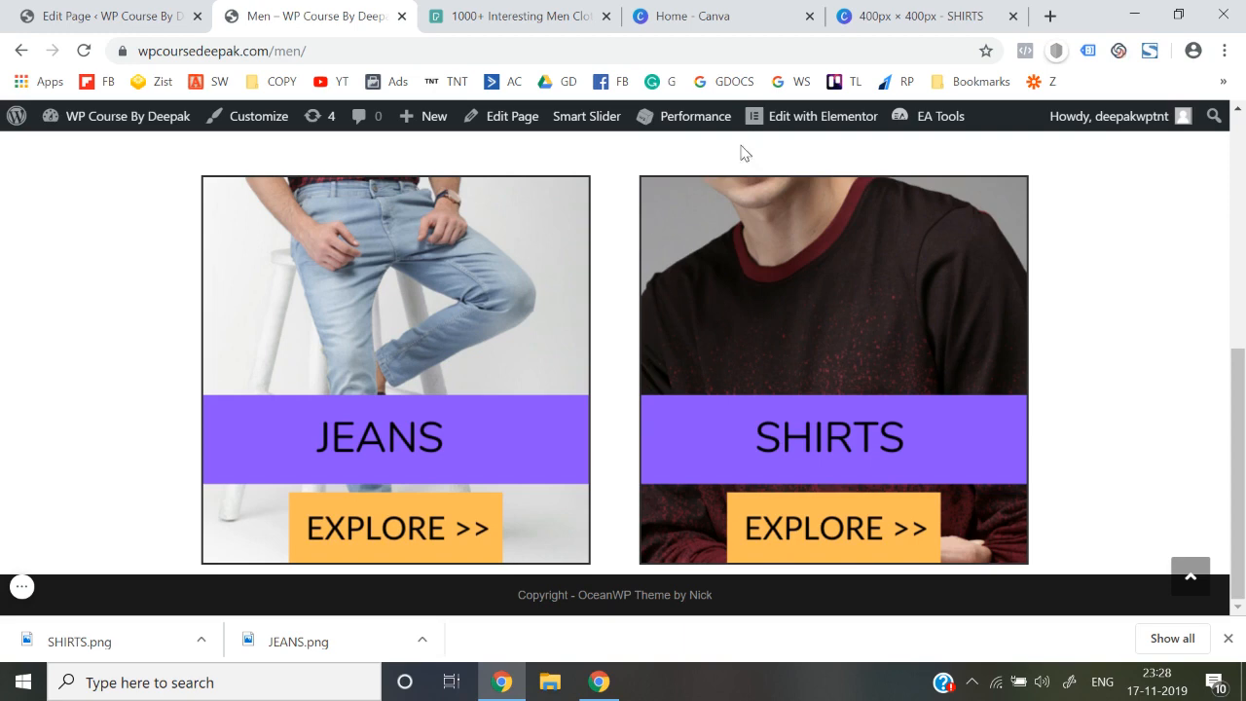
Reopen the Men page in Elementor and add a single-column section below the category images.
click(804, 123)
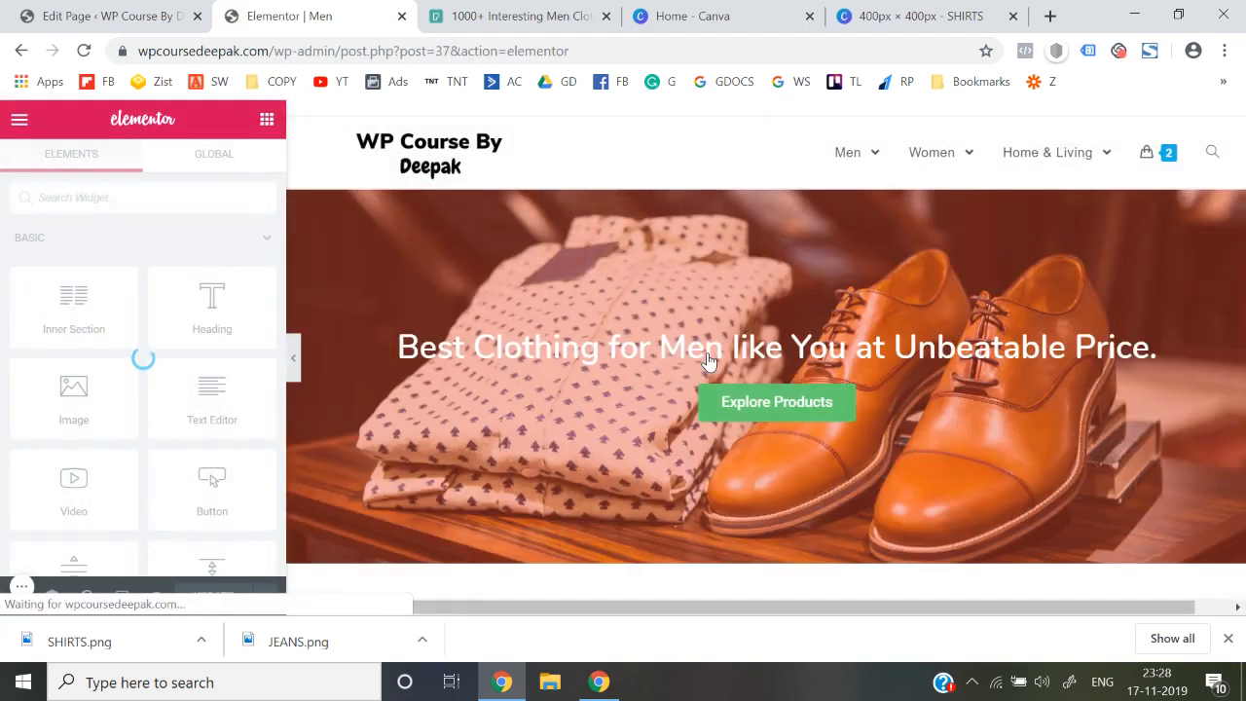
scroll(708, 360, down, 10)
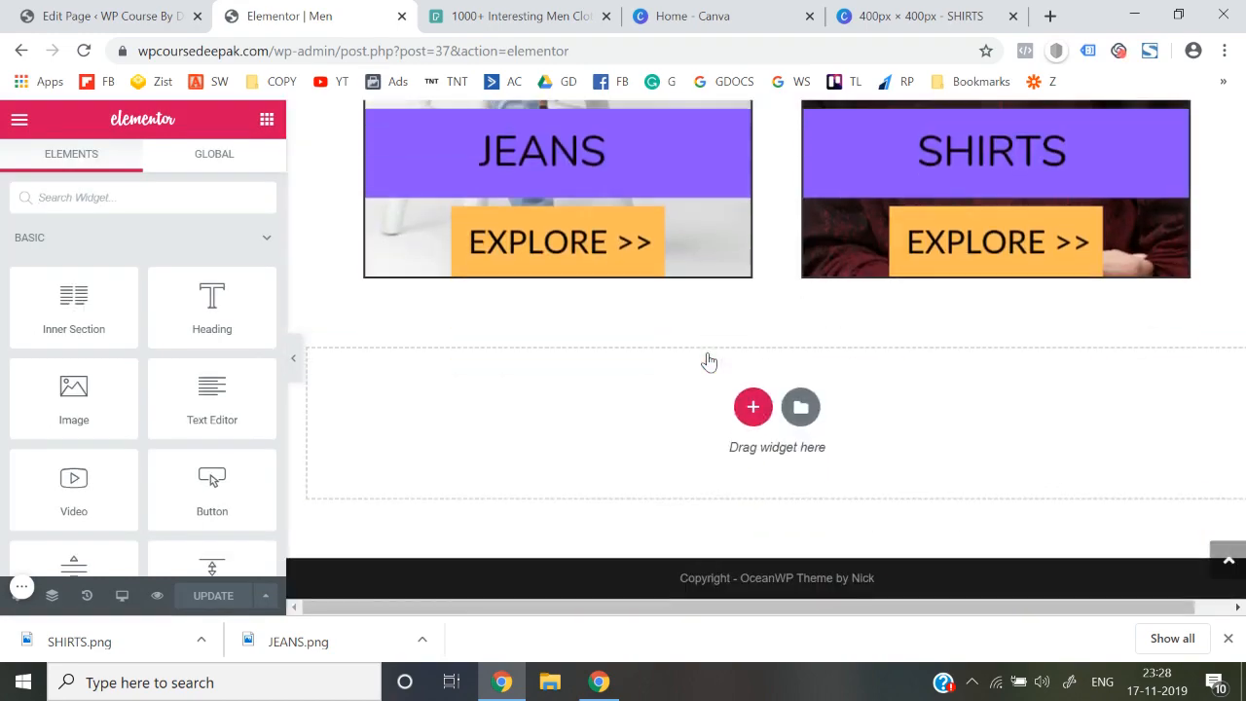
click(756, 420)
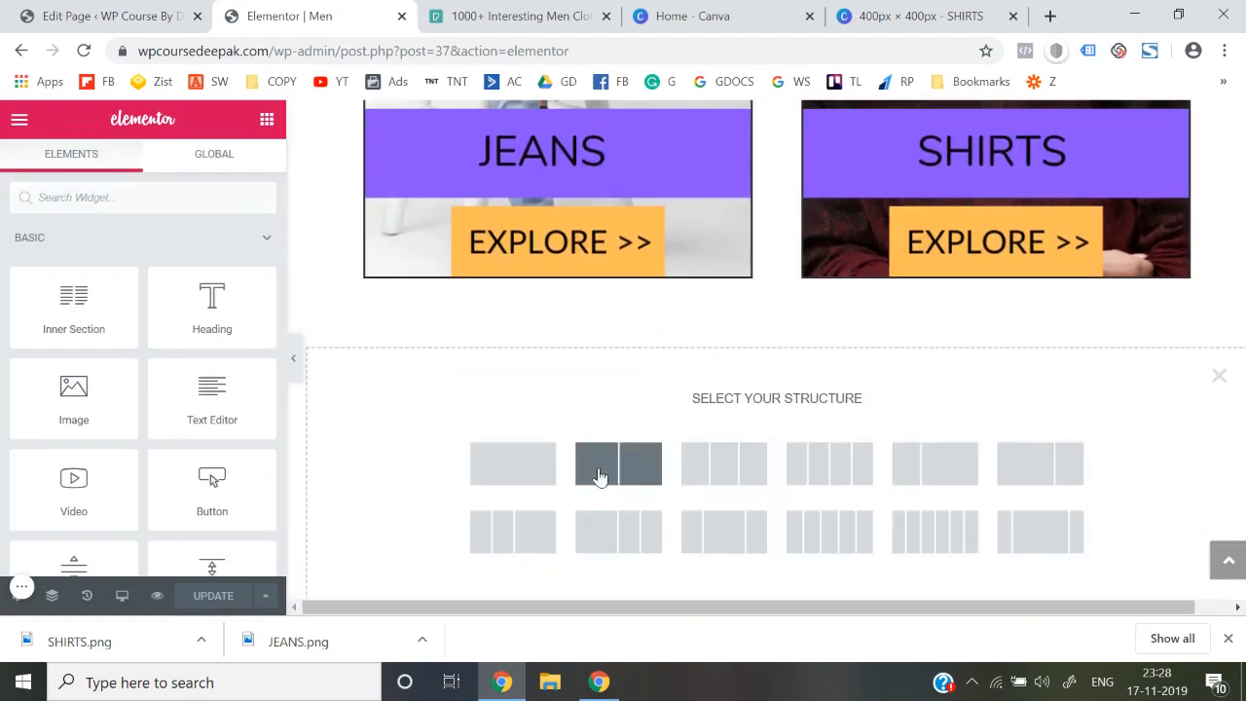
click(520, 476)
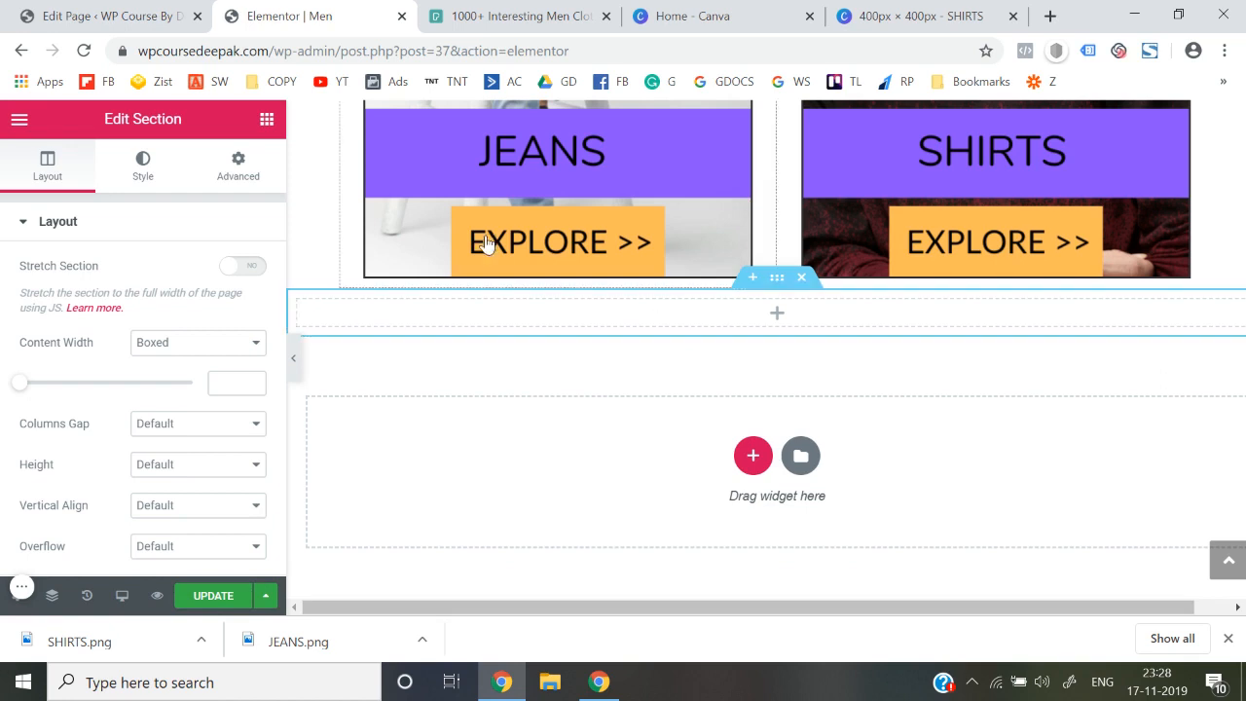
Place a Spacer widget in the new section and set its space to 30.
click(268, 120)
text(spa)
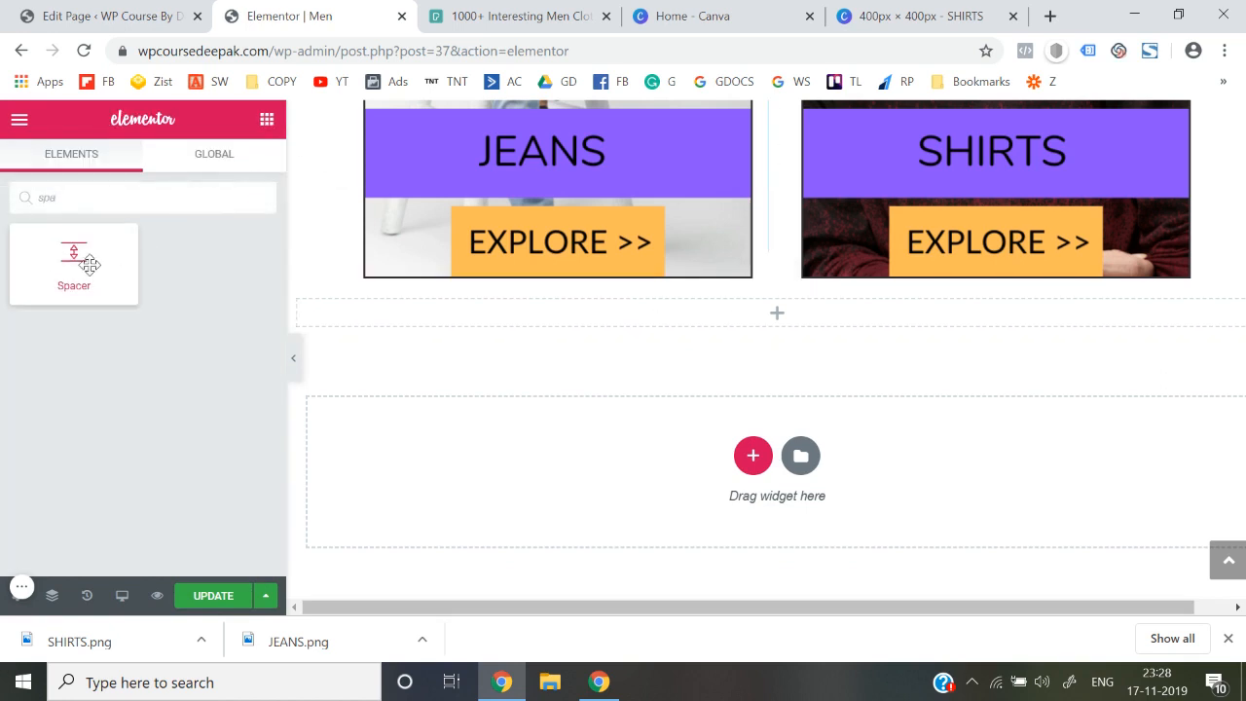
drag(98, 260, 721, 317)
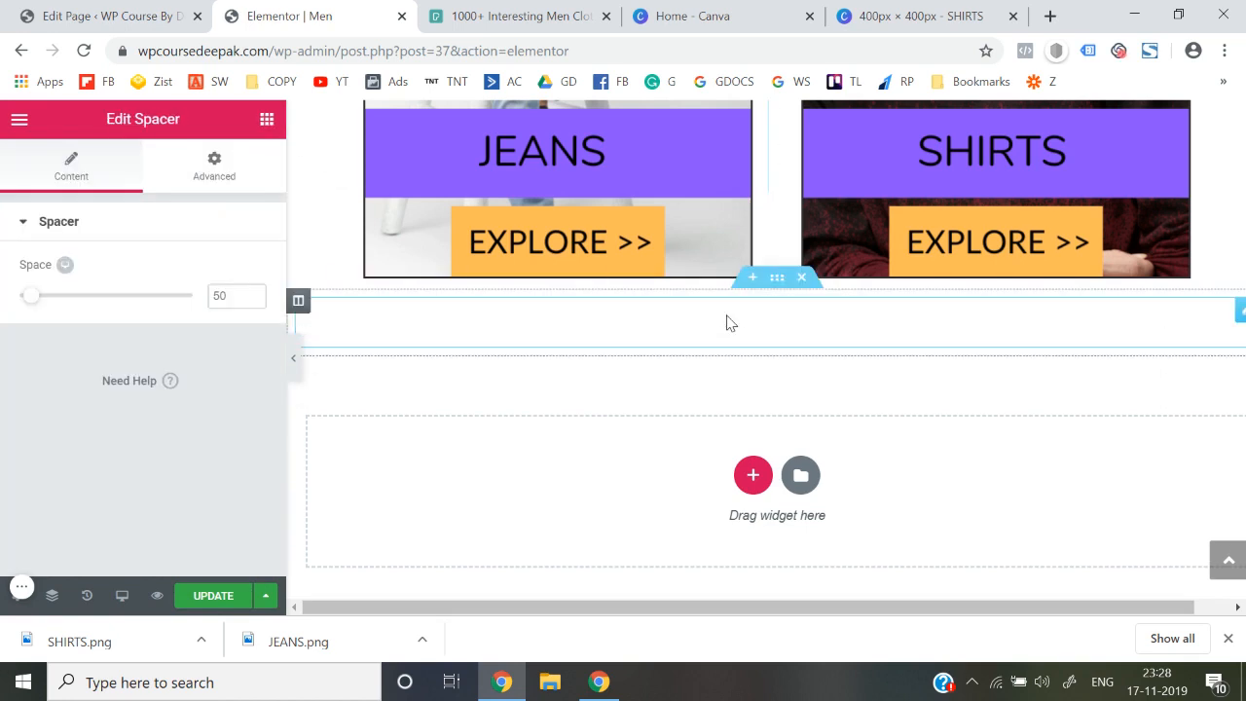
double_click(221, 295)
text(30)
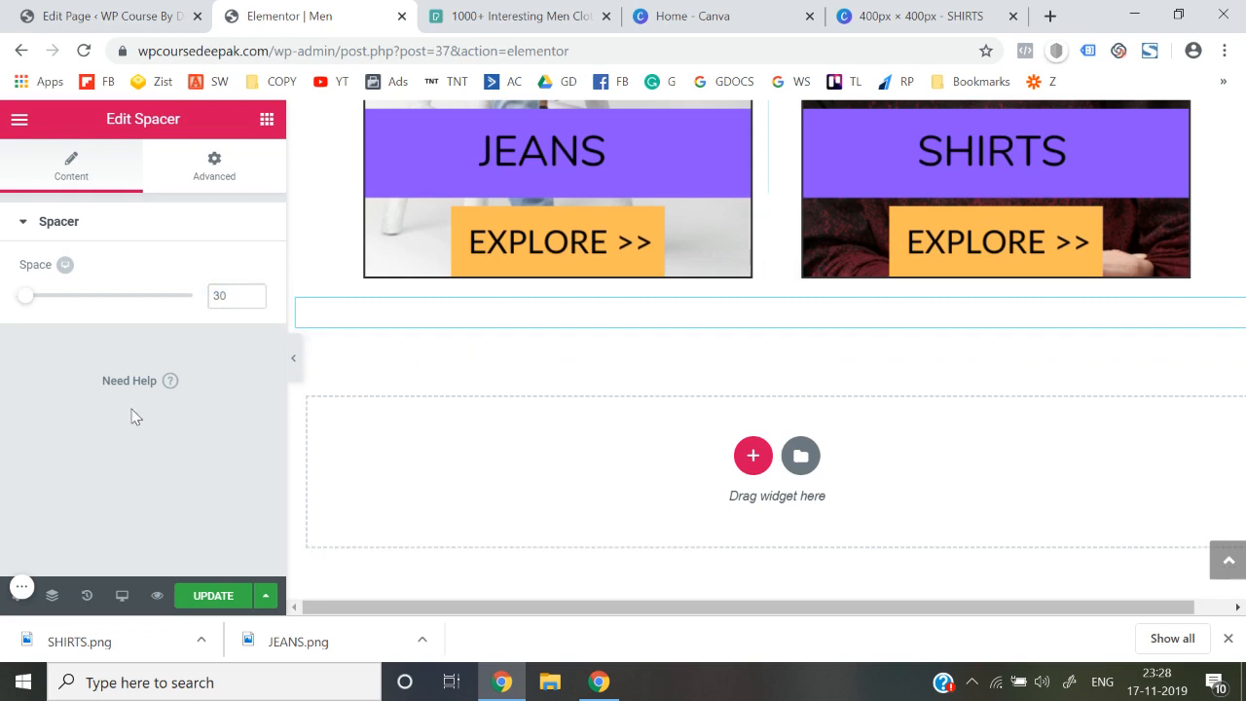
Add another single-column section below the spacer and place a Heading widget in it.
click(750, 457)
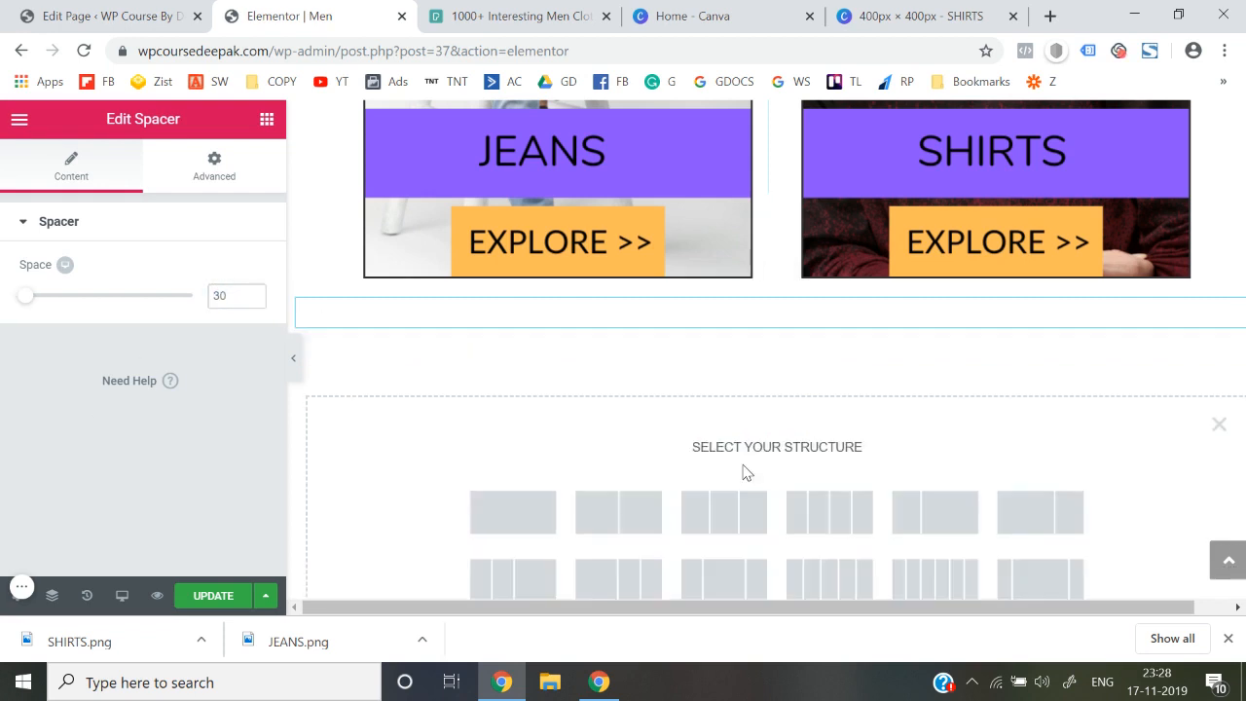
click(490, 526)
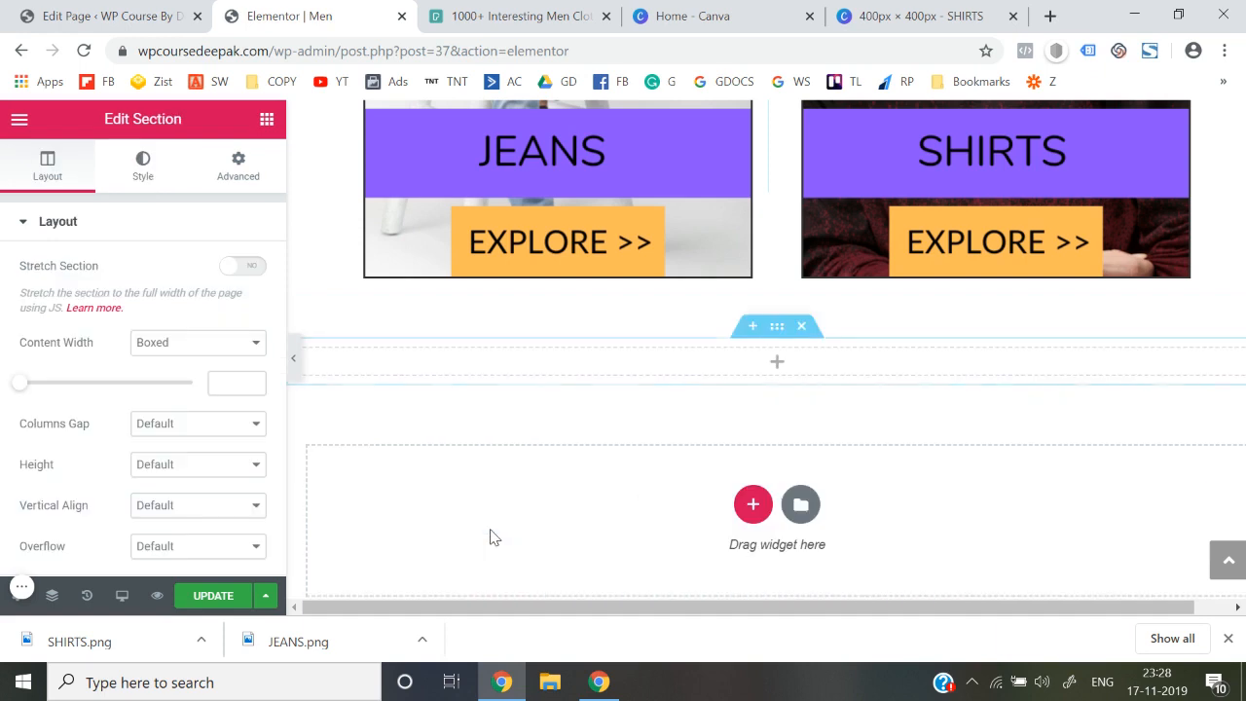
click(267, 119)
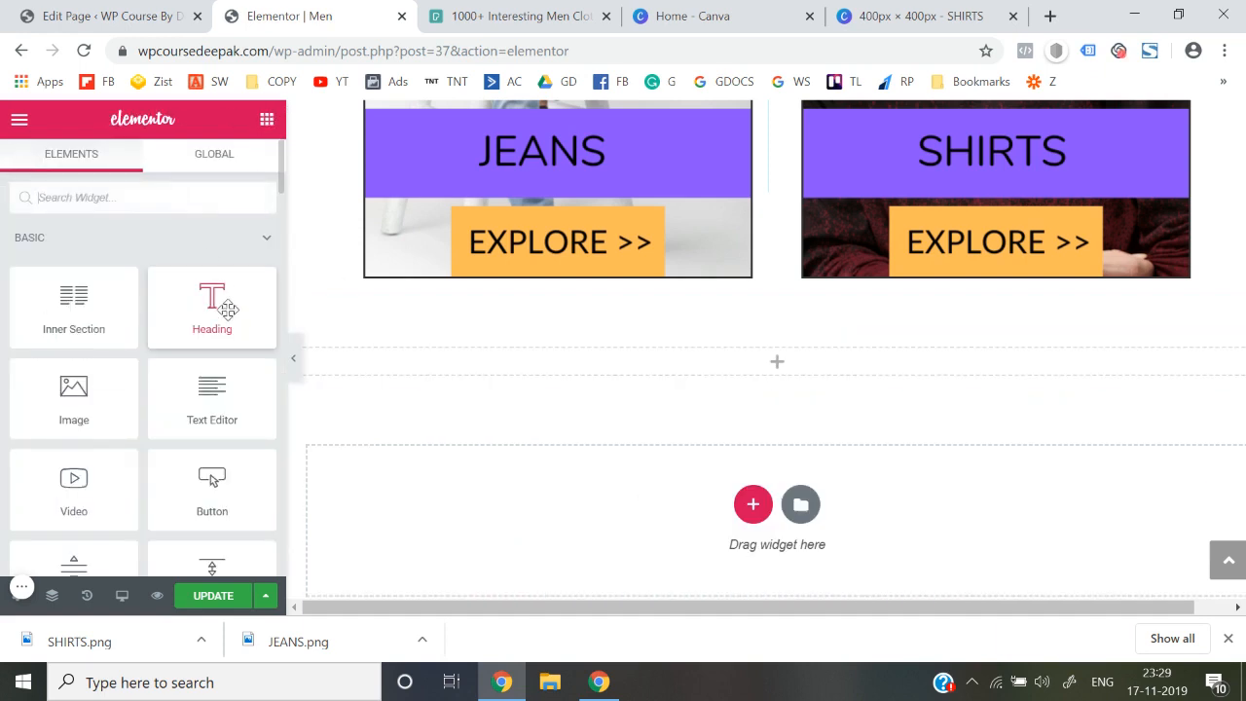
drag(222, 304, 660, 371)
Set the heading's title to "Our Latest Additions:" and align it to the center.
click(175, 309)
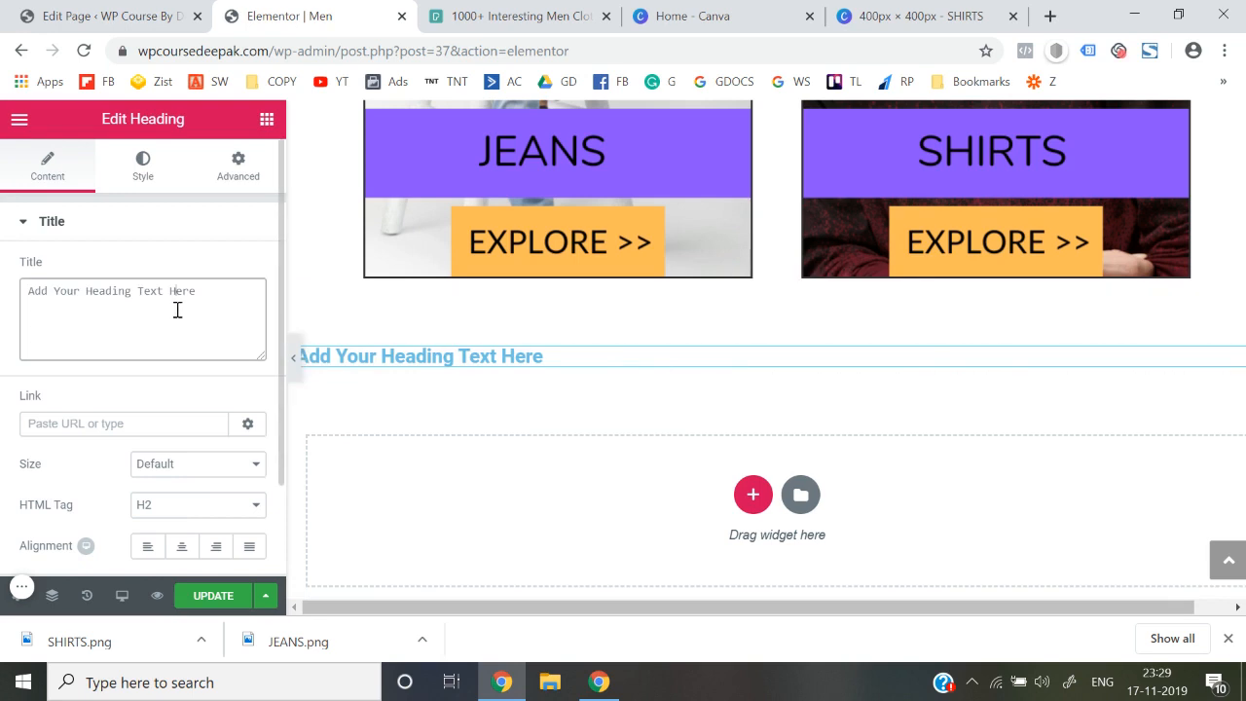
key(ctrl+a)
text(Our Late)
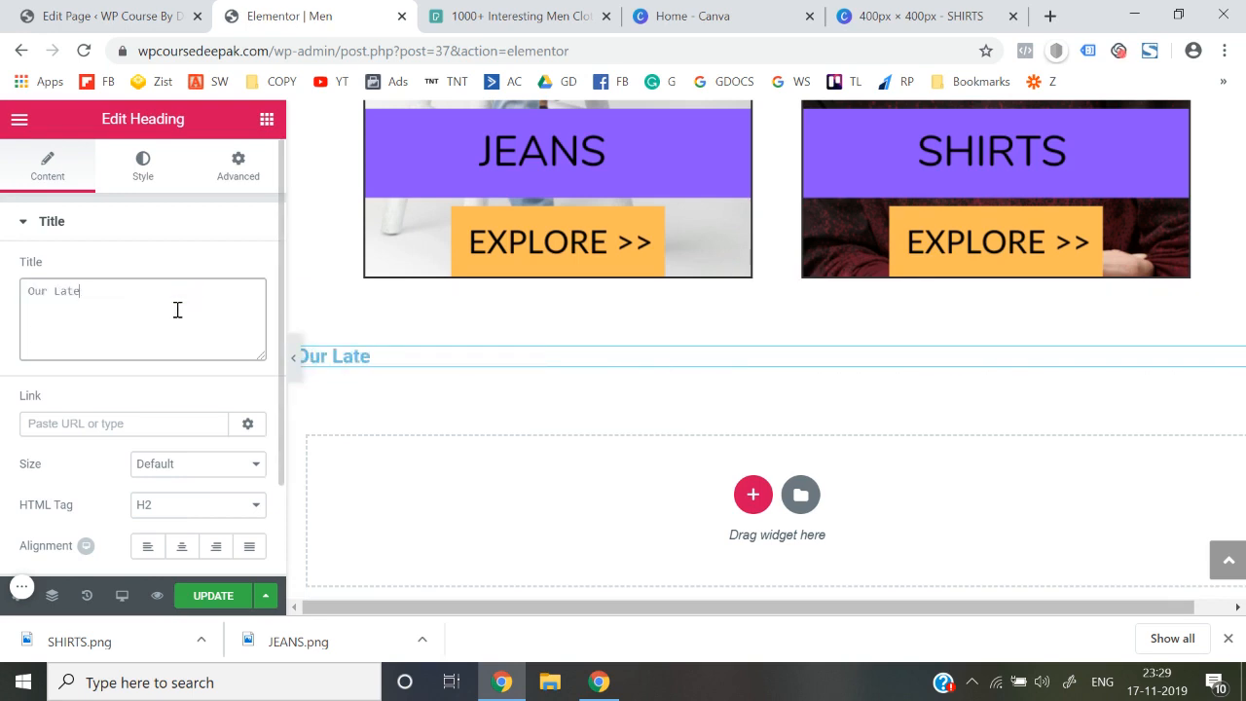
text(st Edi)
text(Add)
text(itions:)
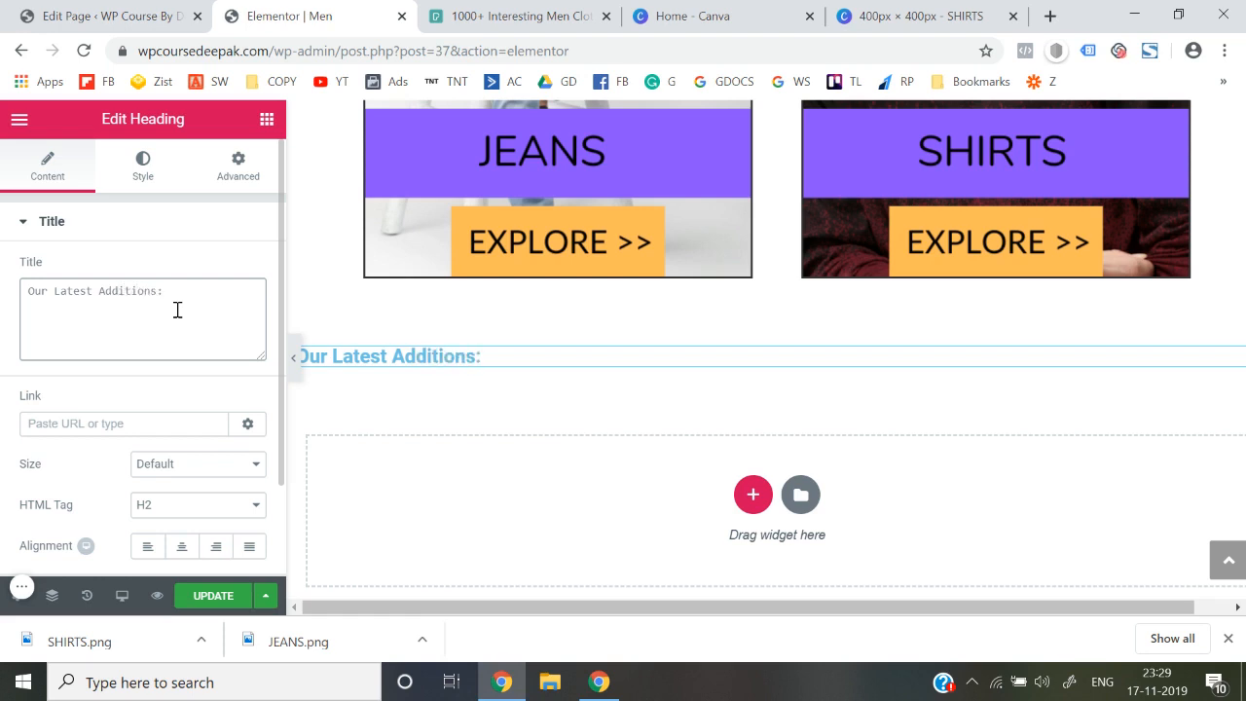
click(183, 548)
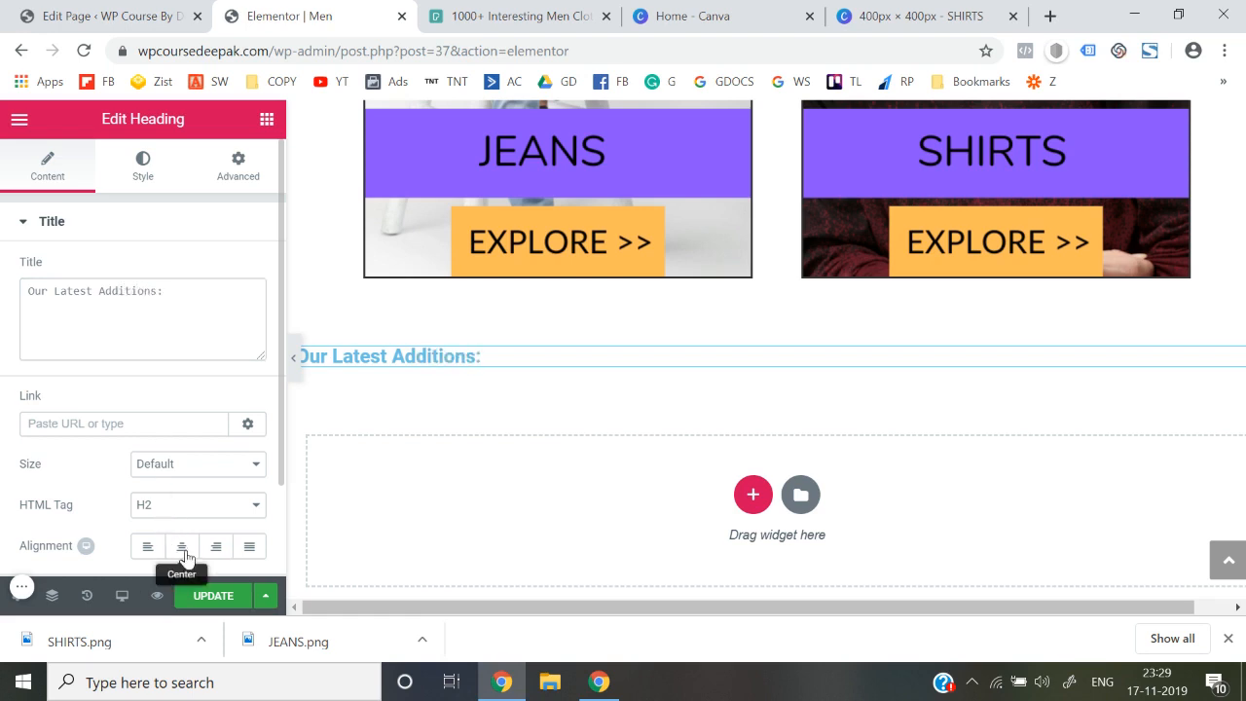
Set the font family of the "Our Latest Additions:" heading to Nunito.
click(143, 198)
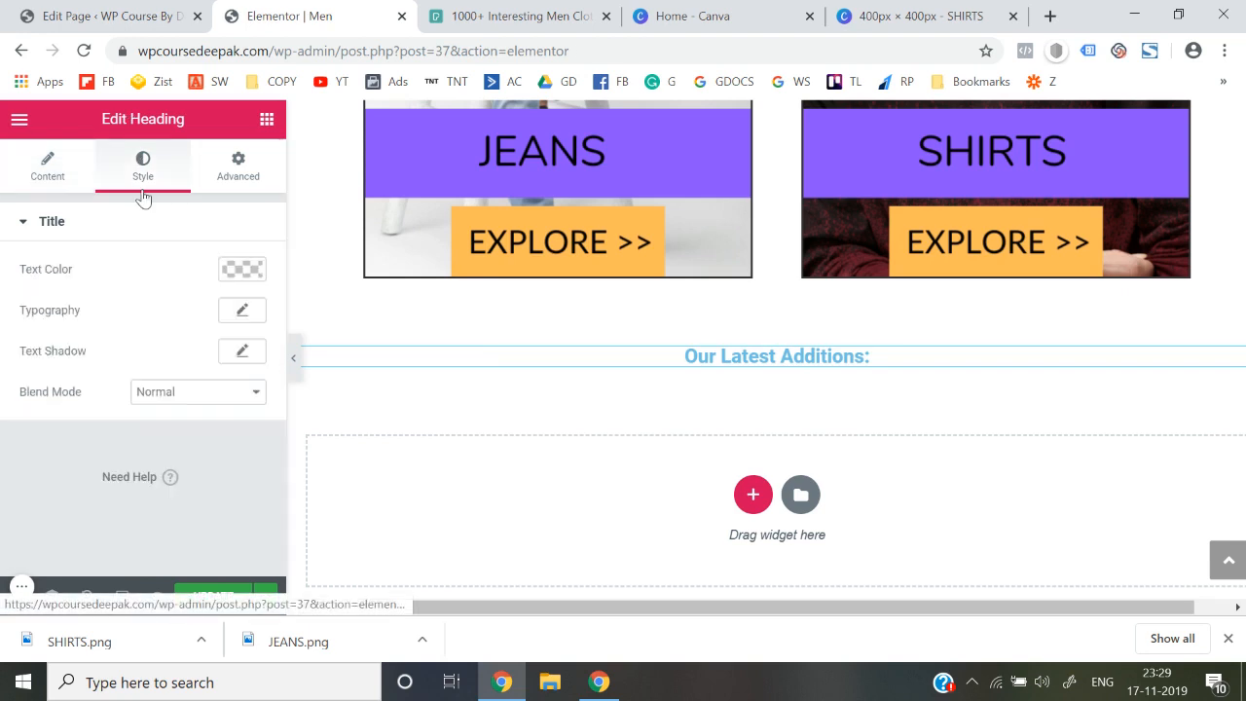
click(255, 315)
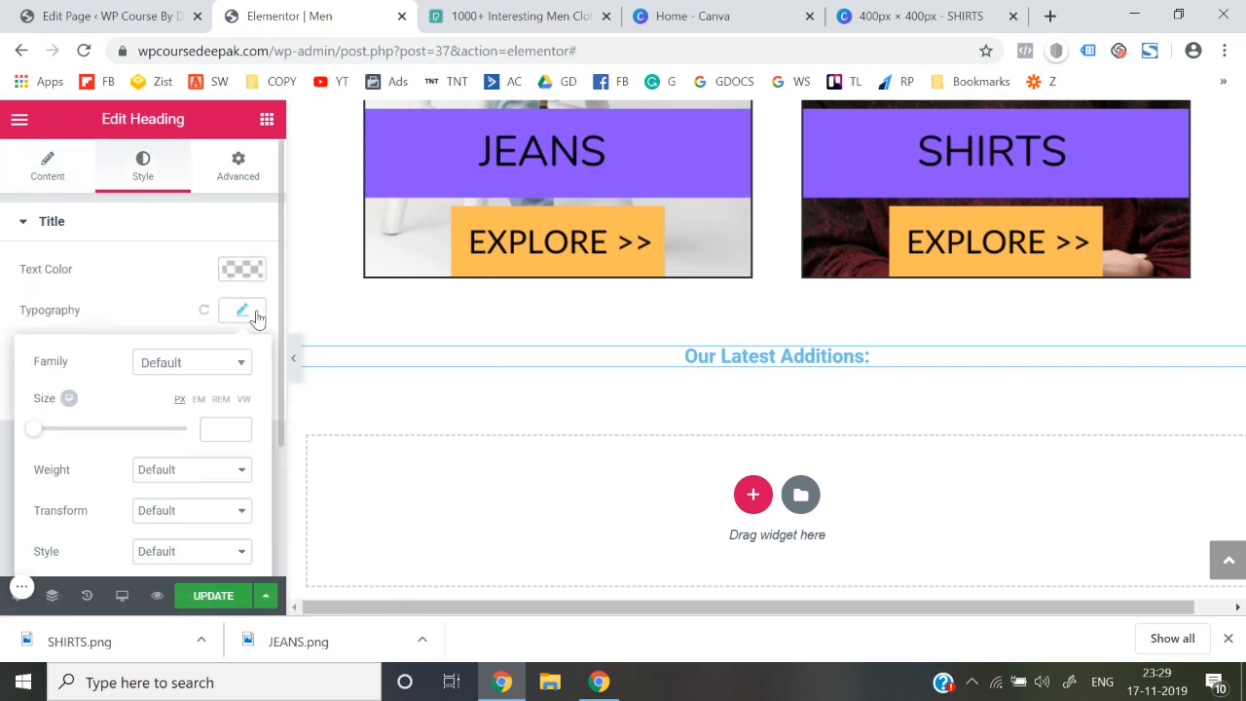
click(202, 362)
text(nunito)
key(Return)
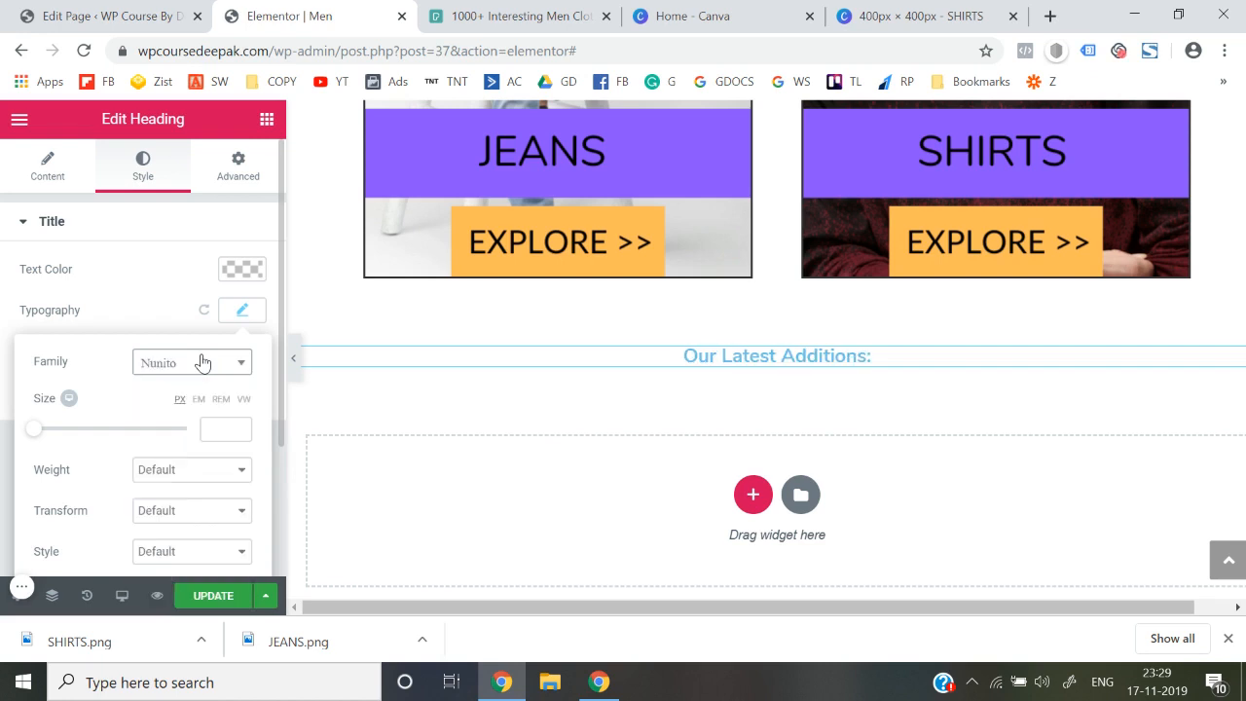
Make the "Our Latest Additions:" heading text black and set its font size to 29 px.
click(241, 270)
click(154, 484)
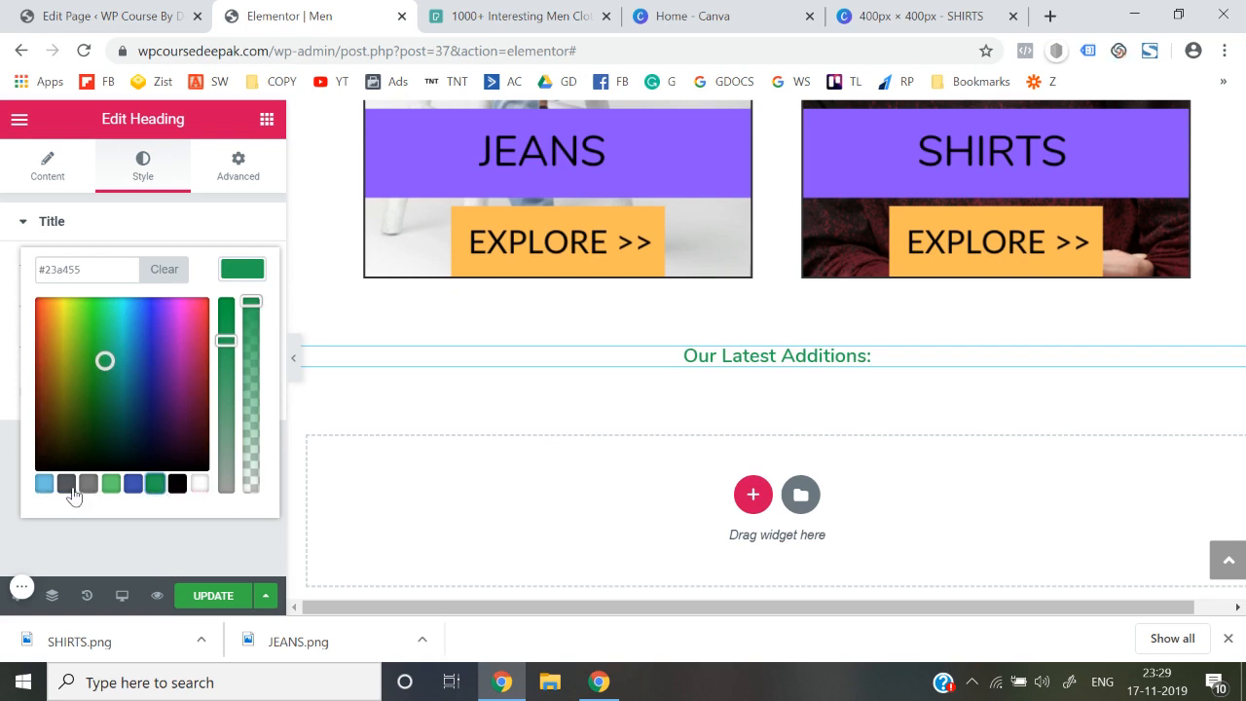
click(179, 486)
click(175, 551)
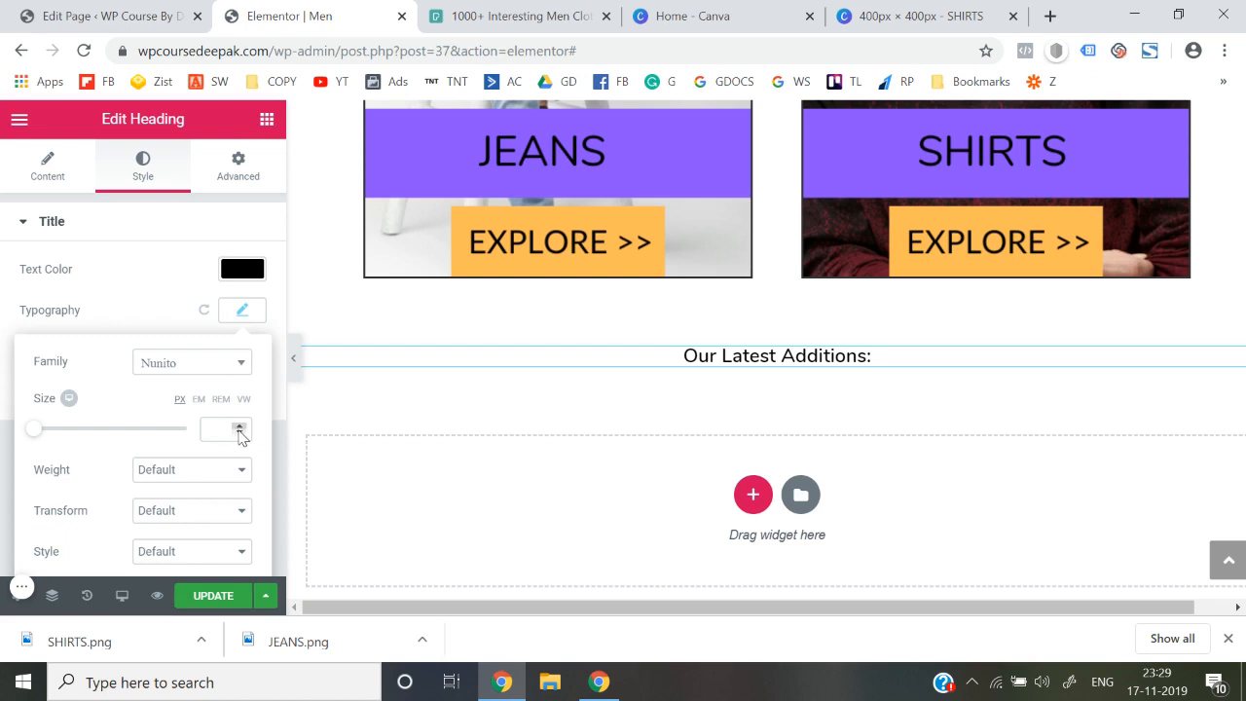
click(239, 426)
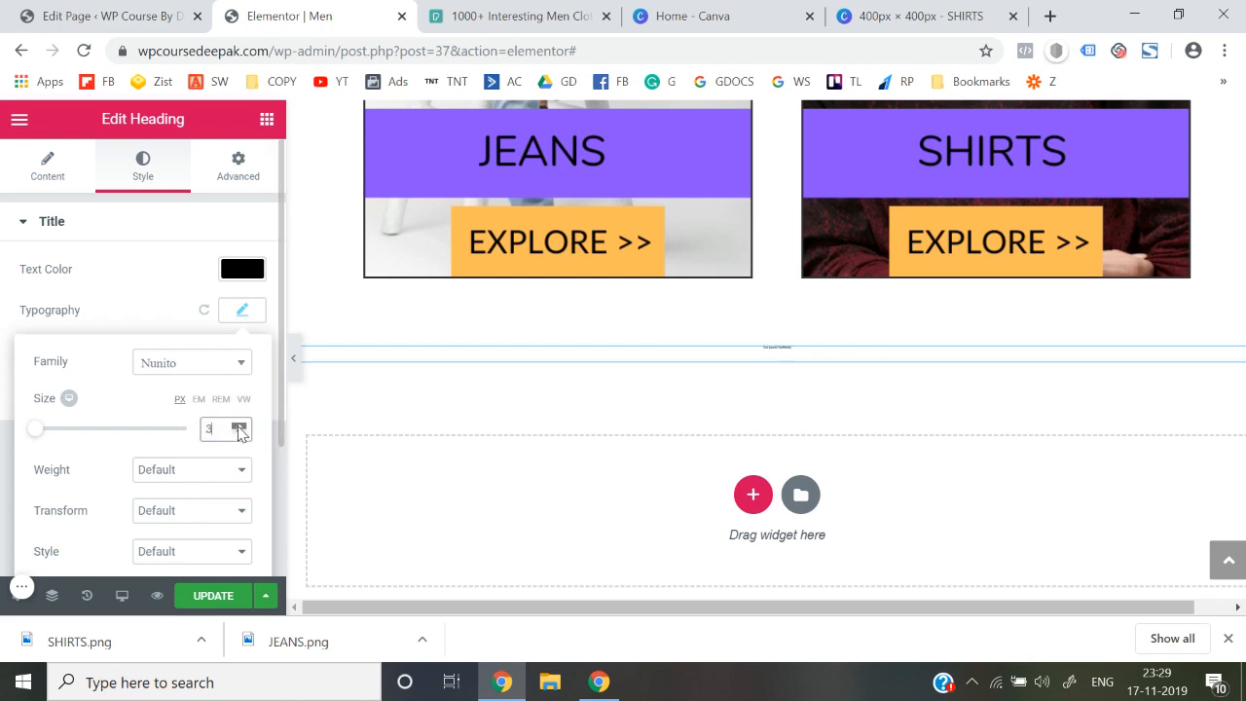
drag(238, 428, 239, 430)
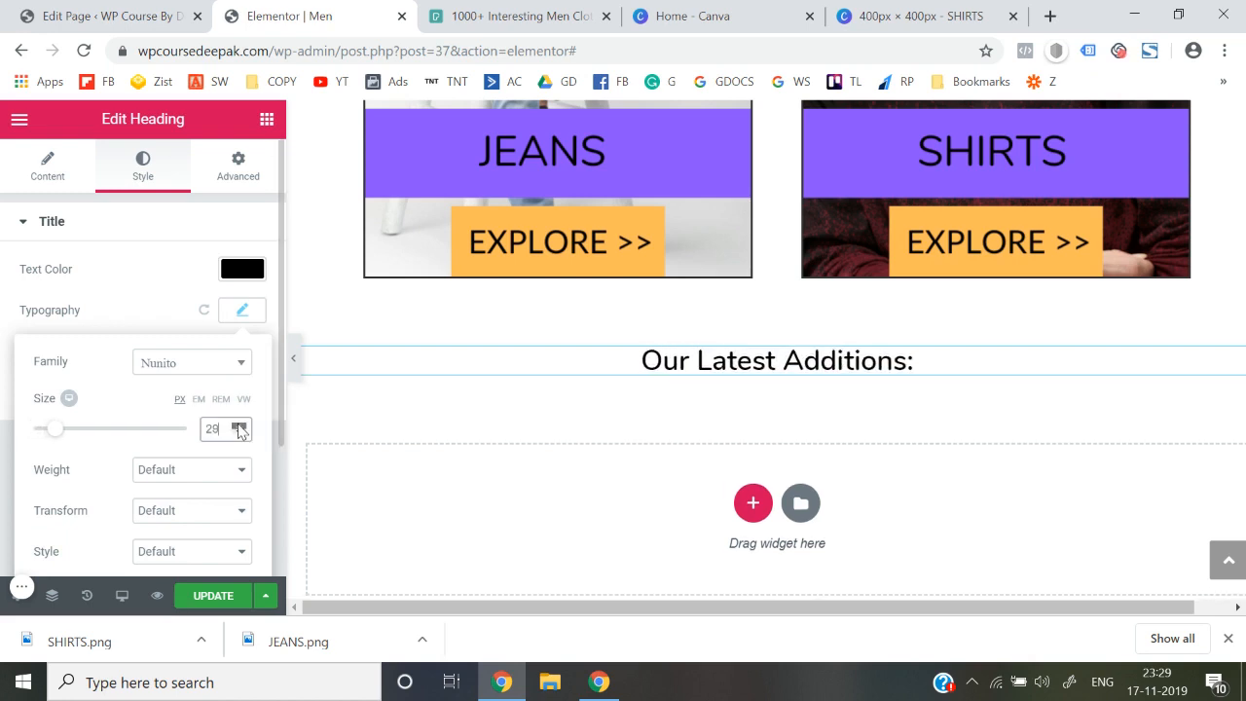
click(243, 310)
Place an EA Product Grid widget in a new section below the "Our Latest Additions:" heading.
click(267, 119)
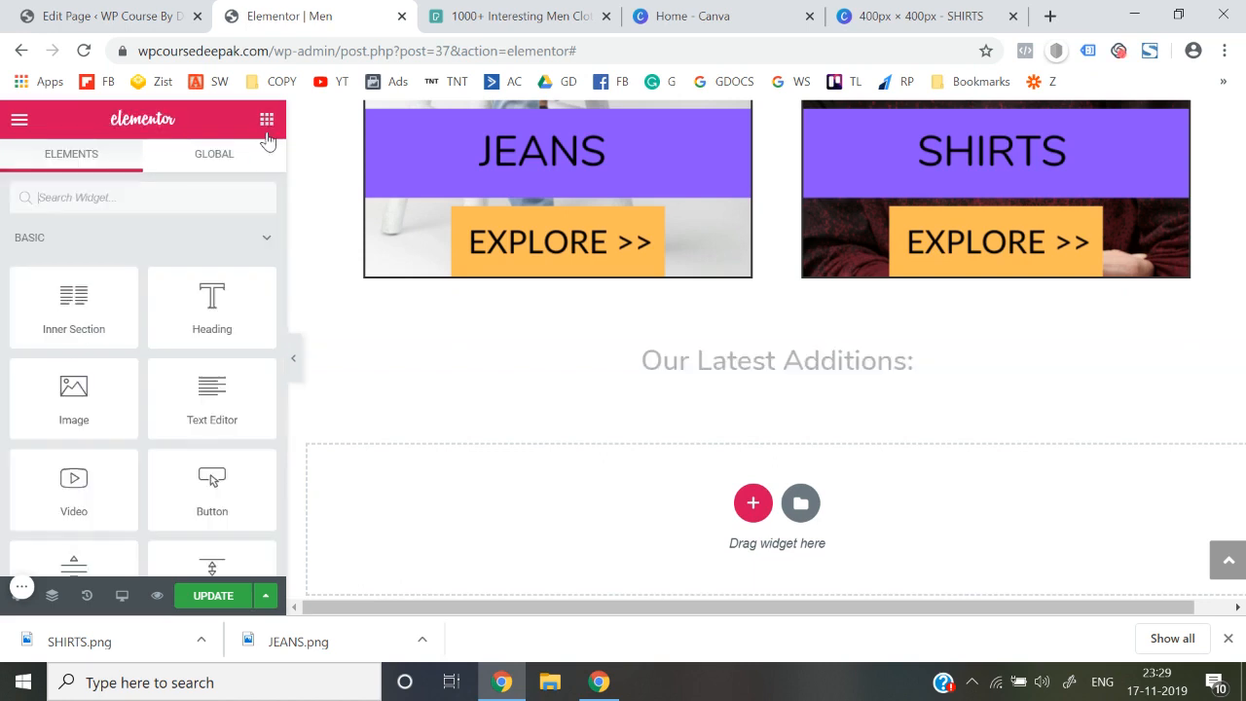
scroll(234, 399, down, 10)
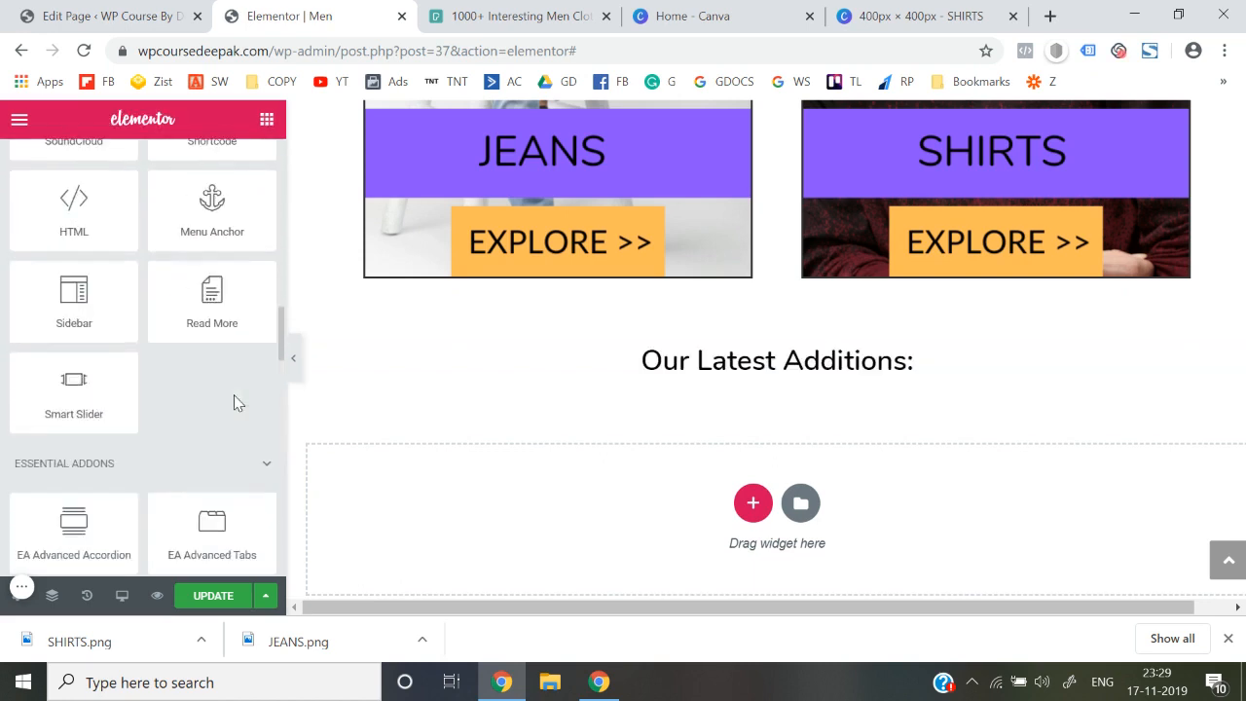
scroll(234, 402, down, 6)
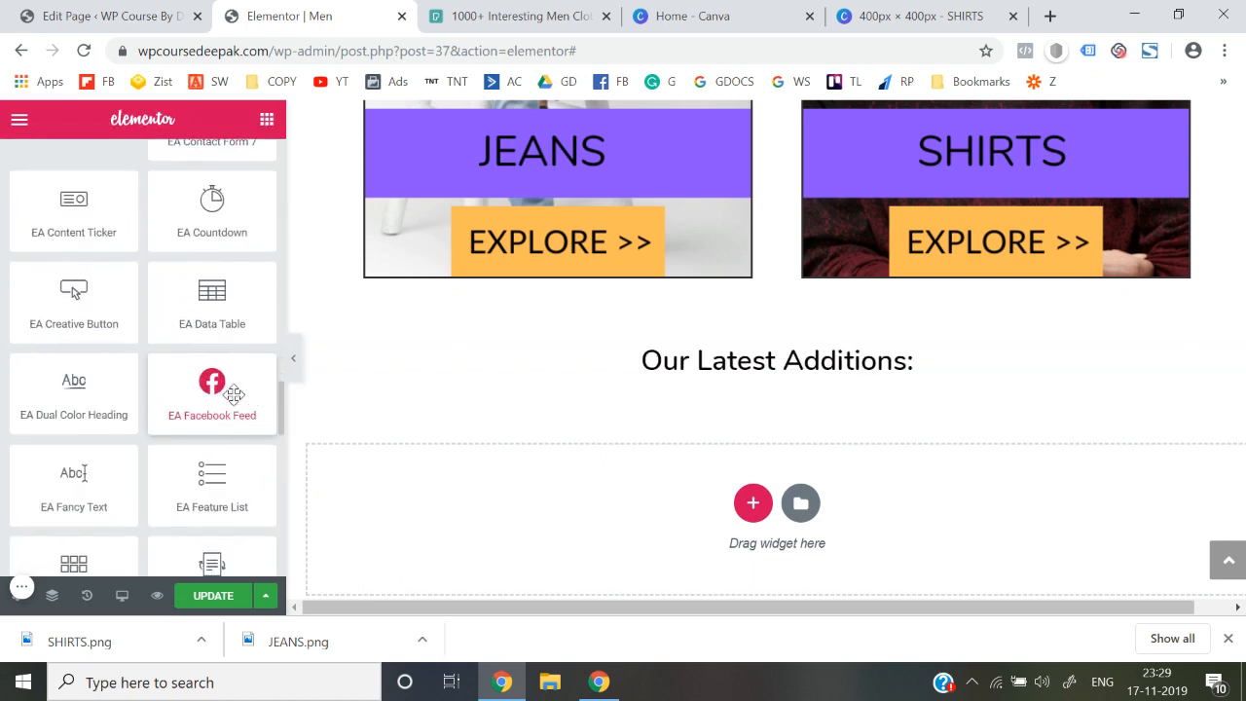
scroll(234, 393, down, 5)
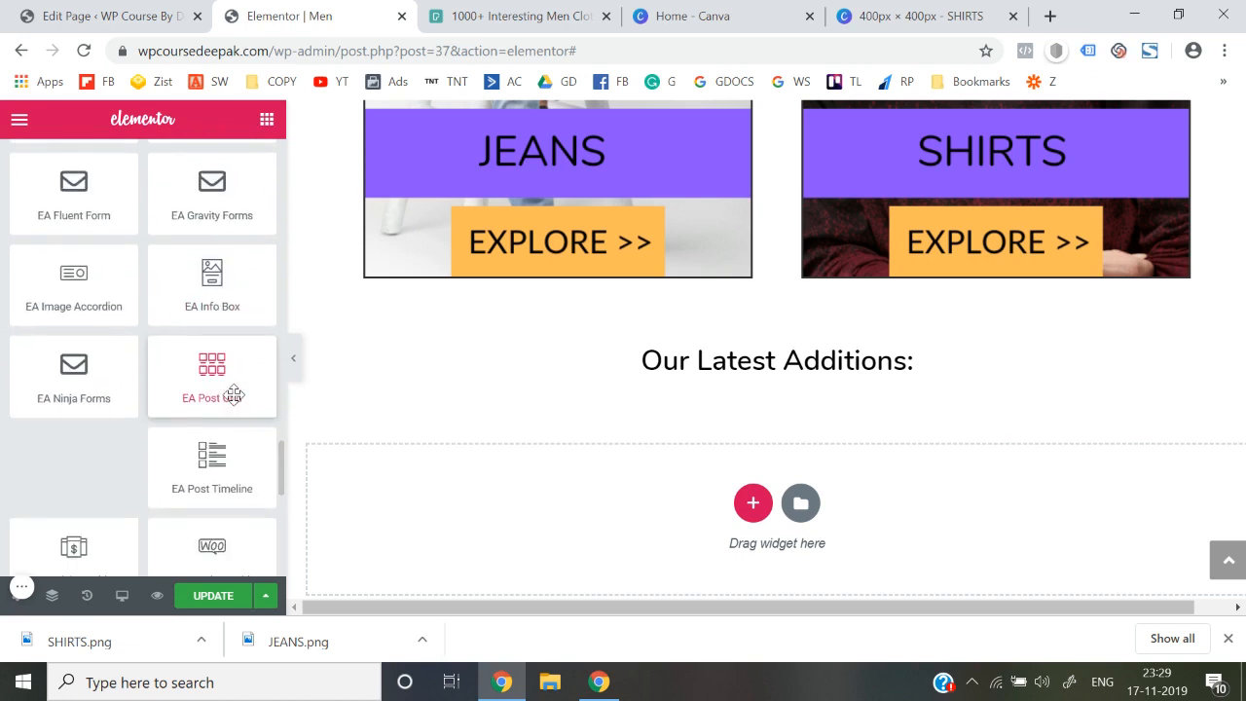
scroll(234, 395, down, 2)
drag(234, 394, 789, 507)
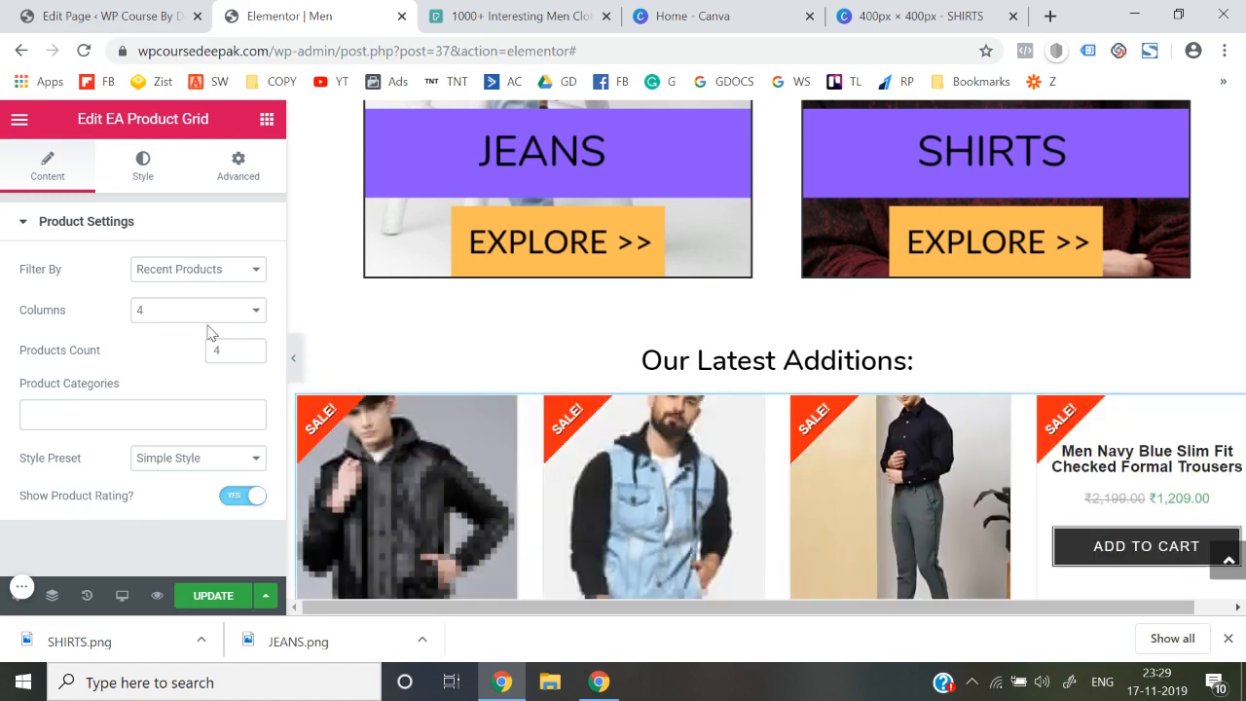
scroll(570, 458, down, 2)
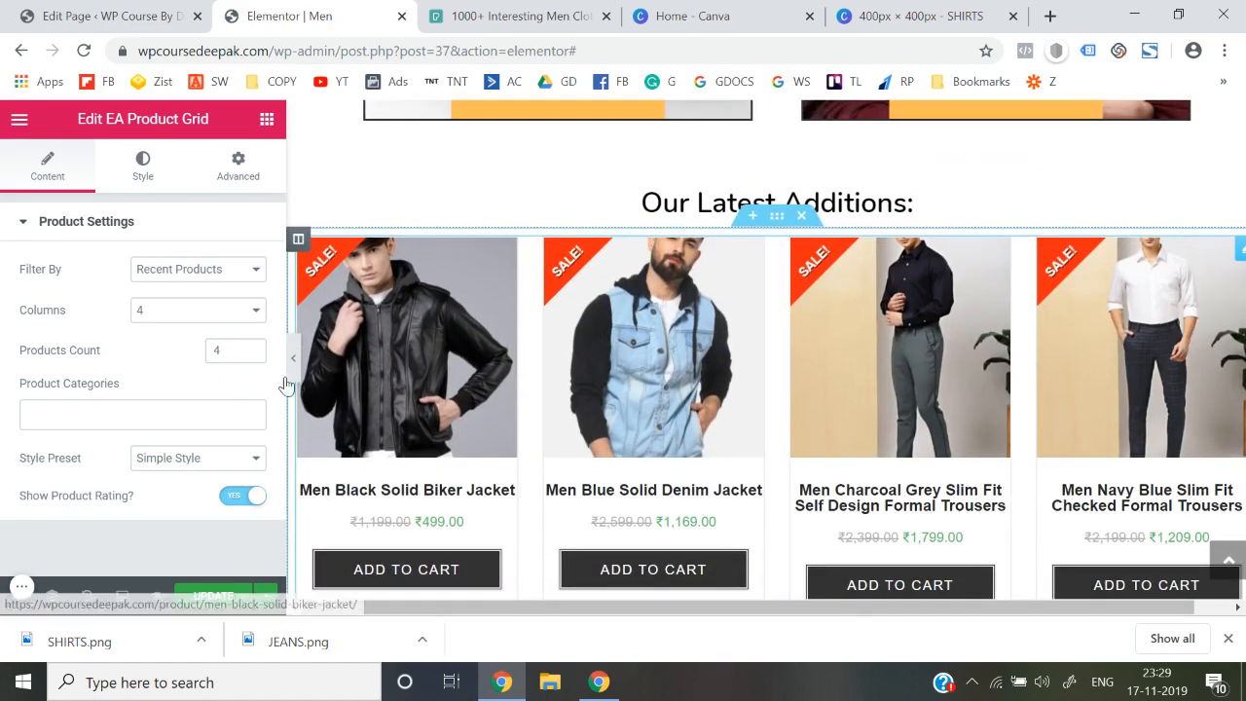
Limit the product grid to the Jeans, Jackets and Shirts product categories.
click(151, 417)
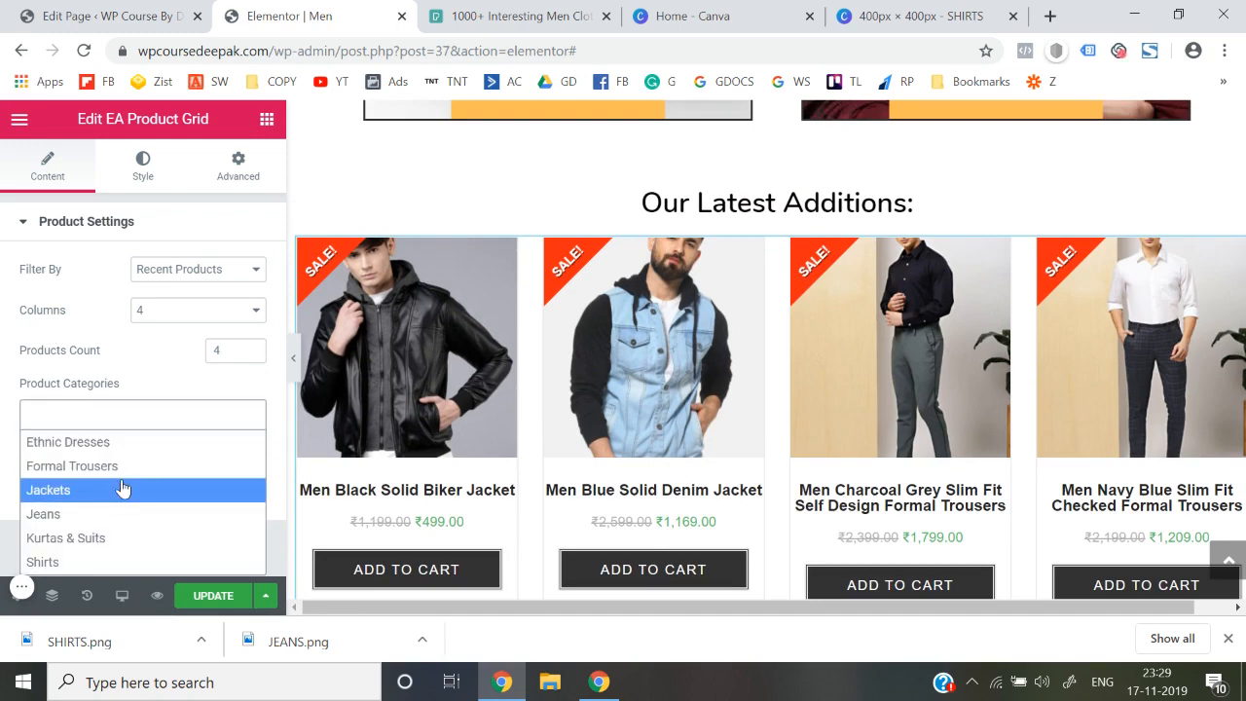
click(95, 519)
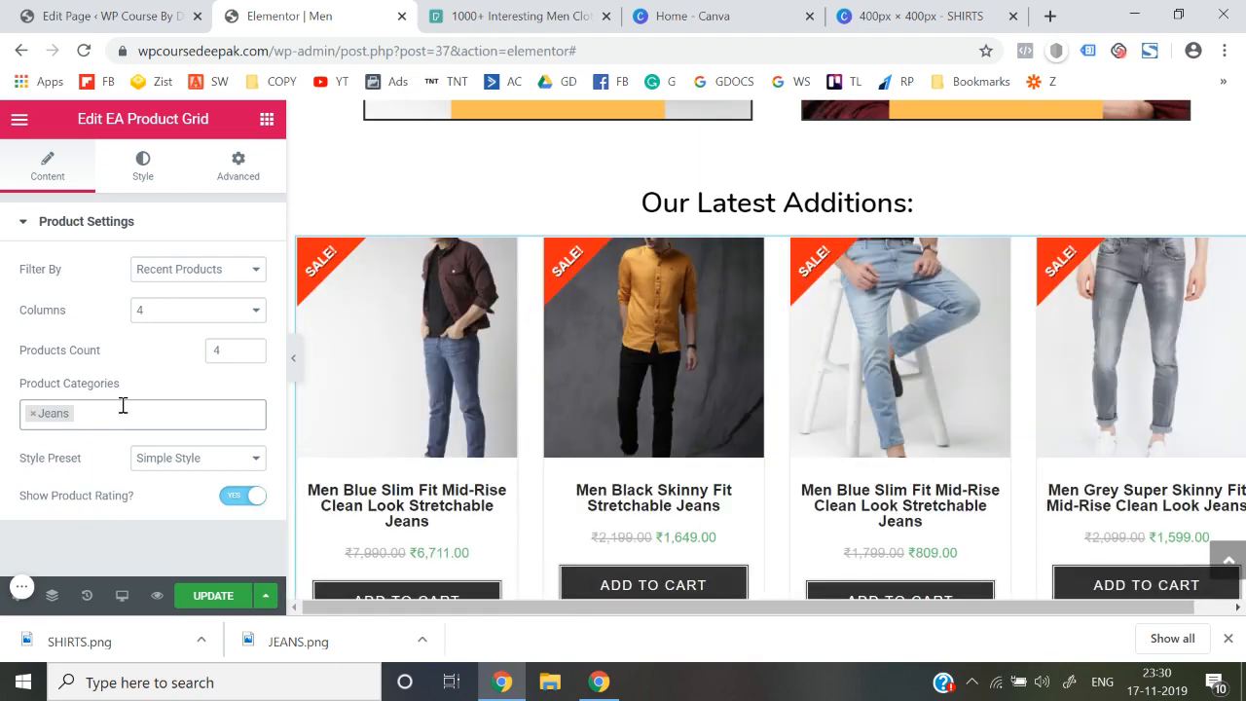
click(123, 405)
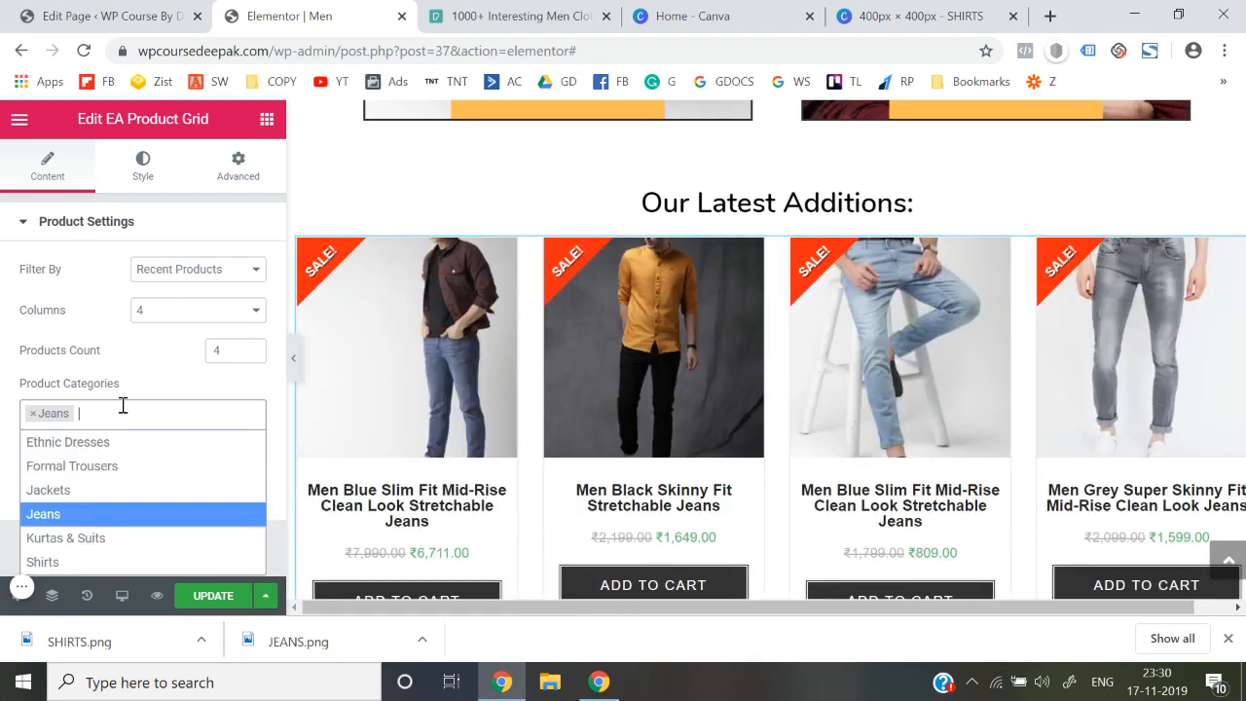
click(58, 492)
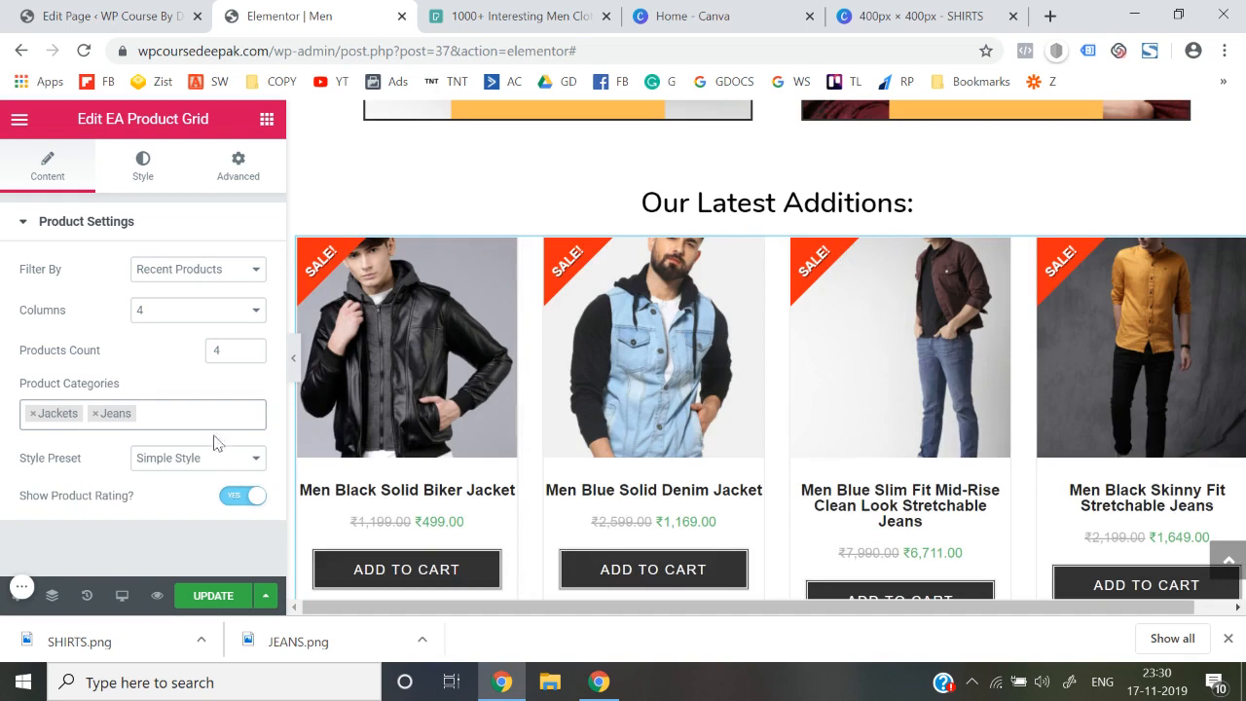
click(156, 412)
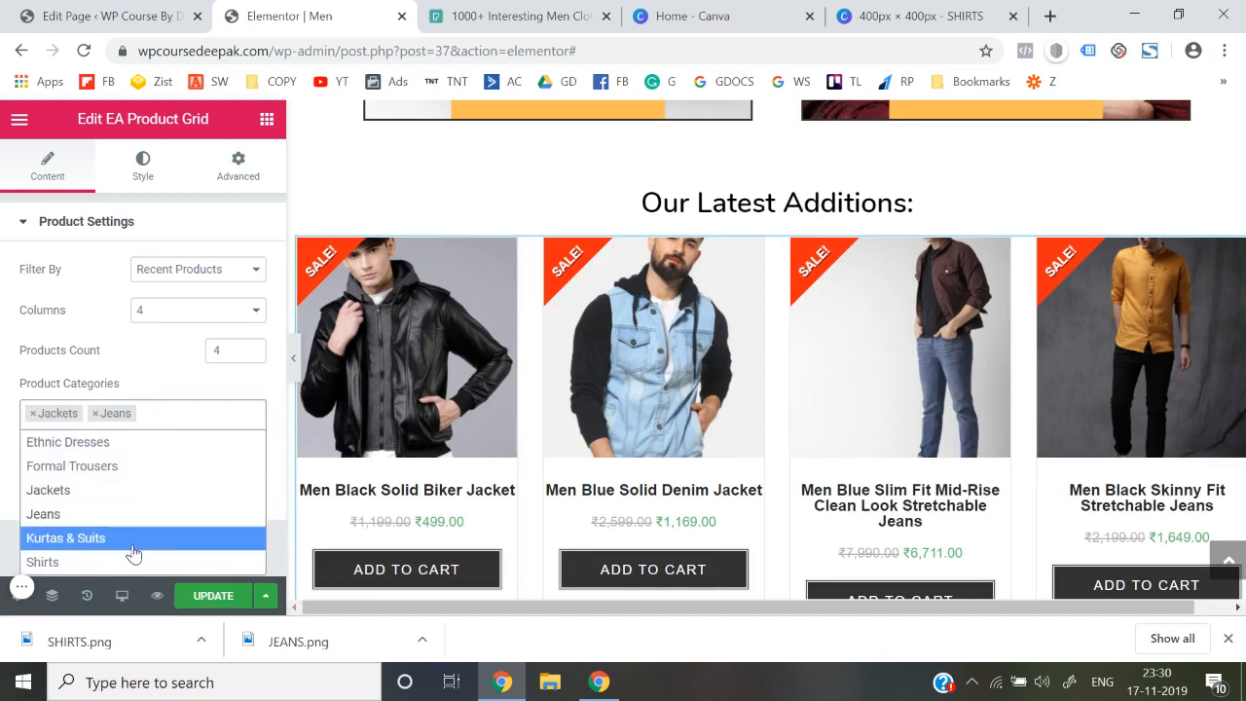
click(102, 563)
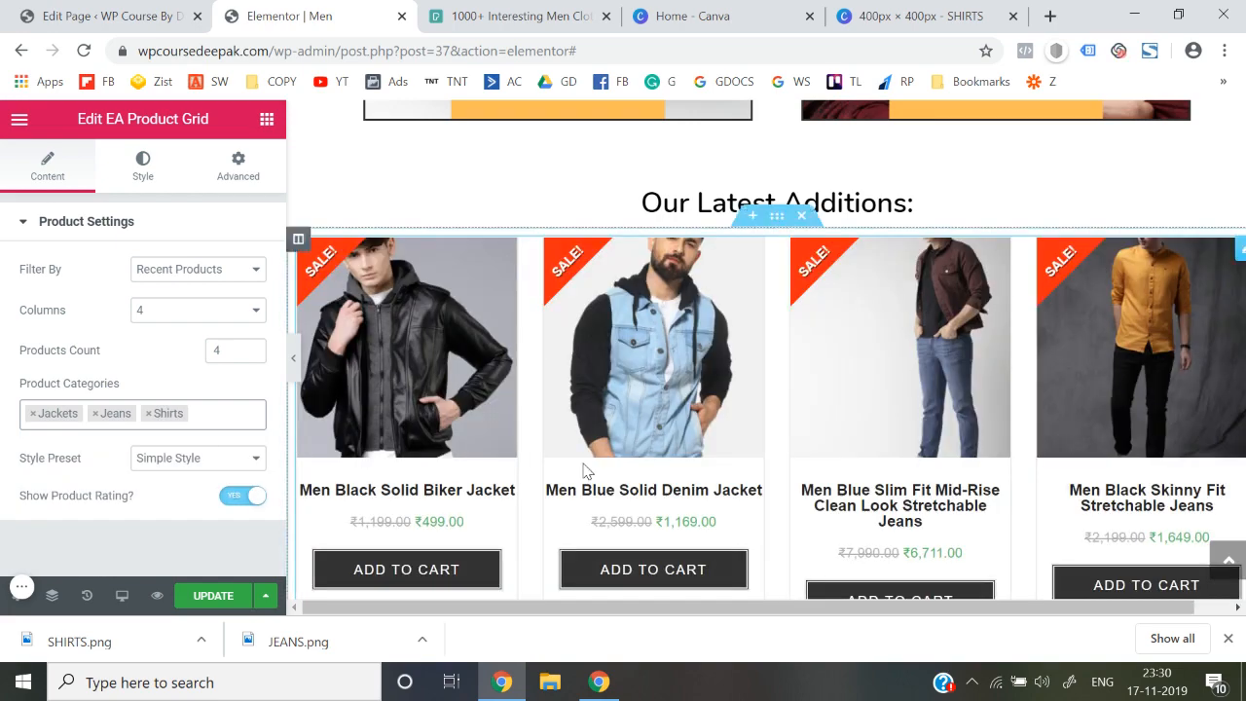
scroll(584, 469, down, 2)
scroll(584, 469, up, 3)
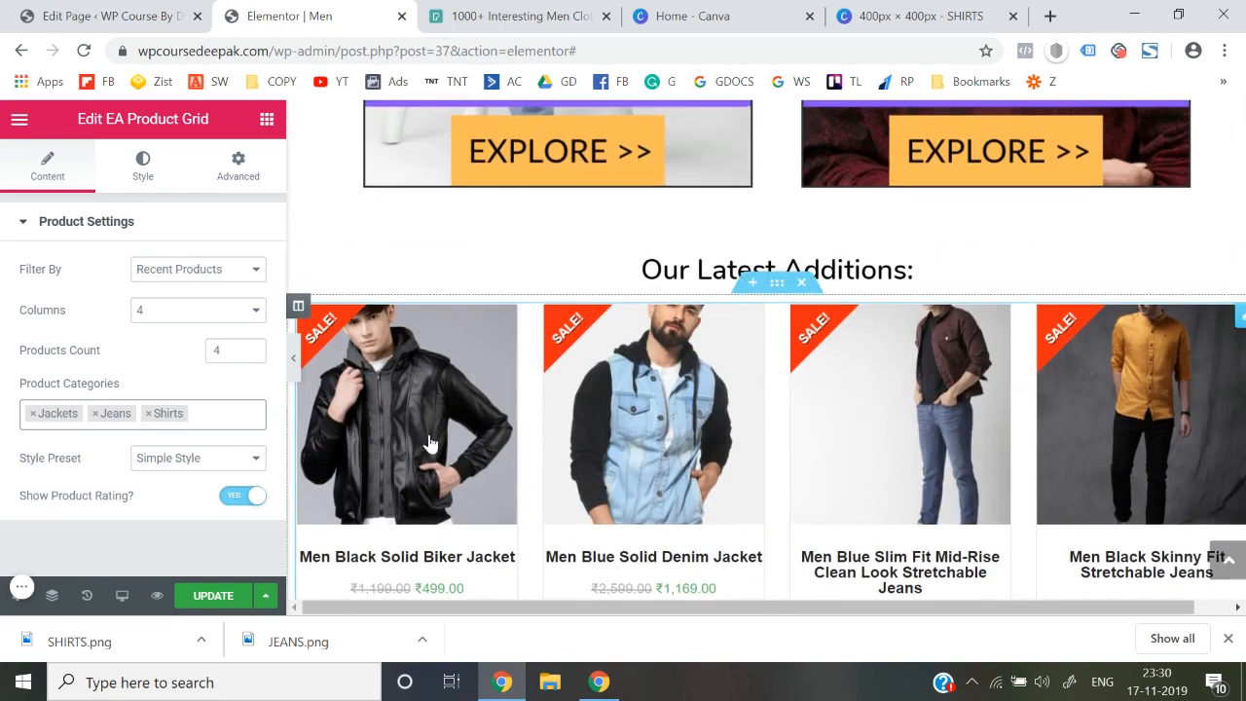
Try the product grid with 3 columns and a products count of 3.
click(251, 312)
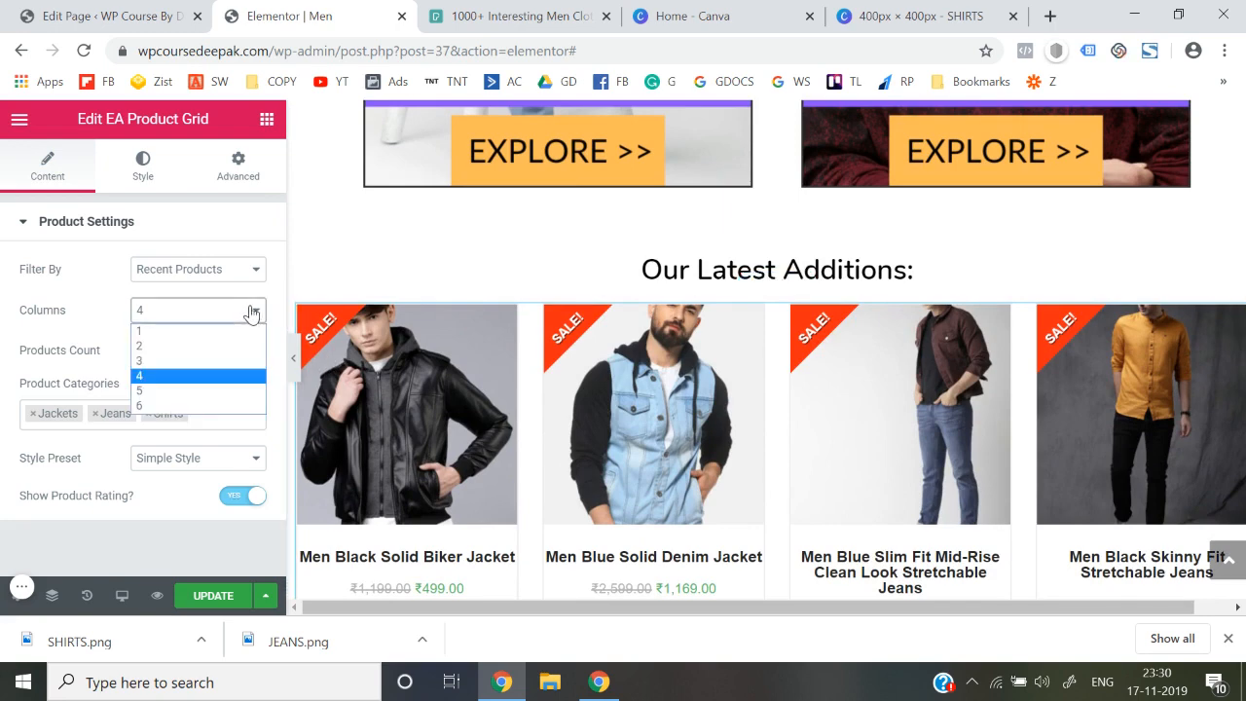
click(198, 358)
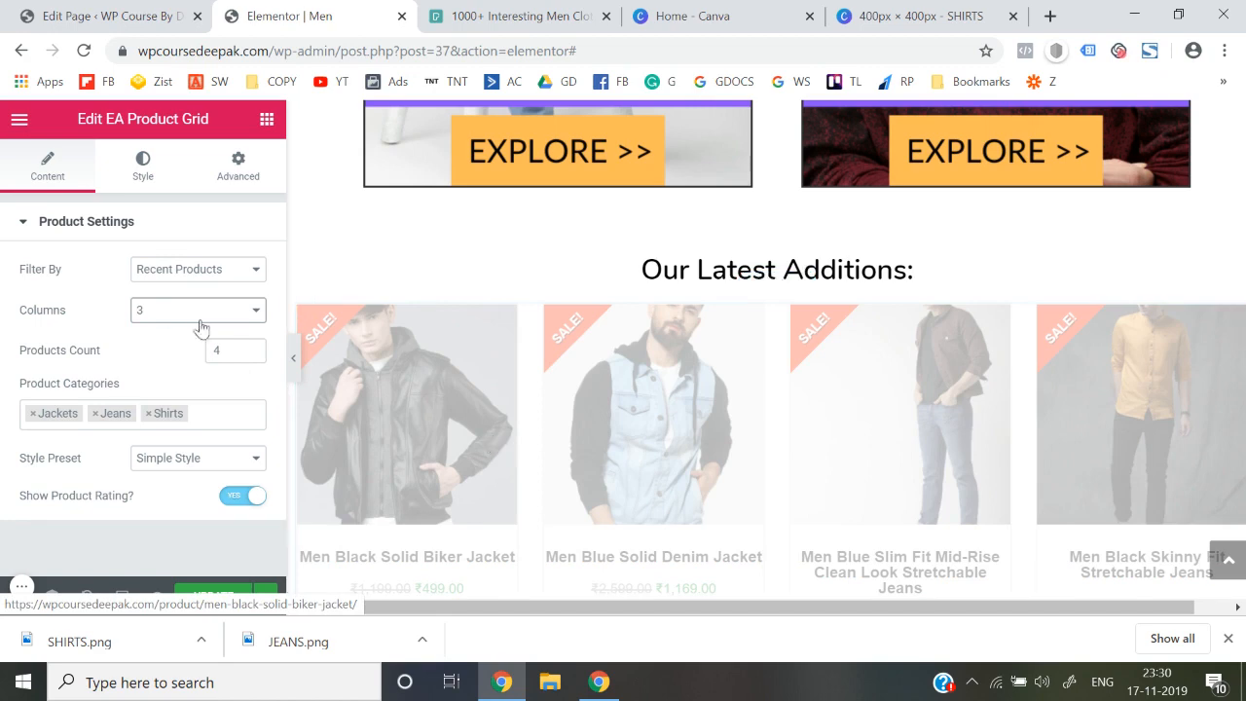
click(251, 355)
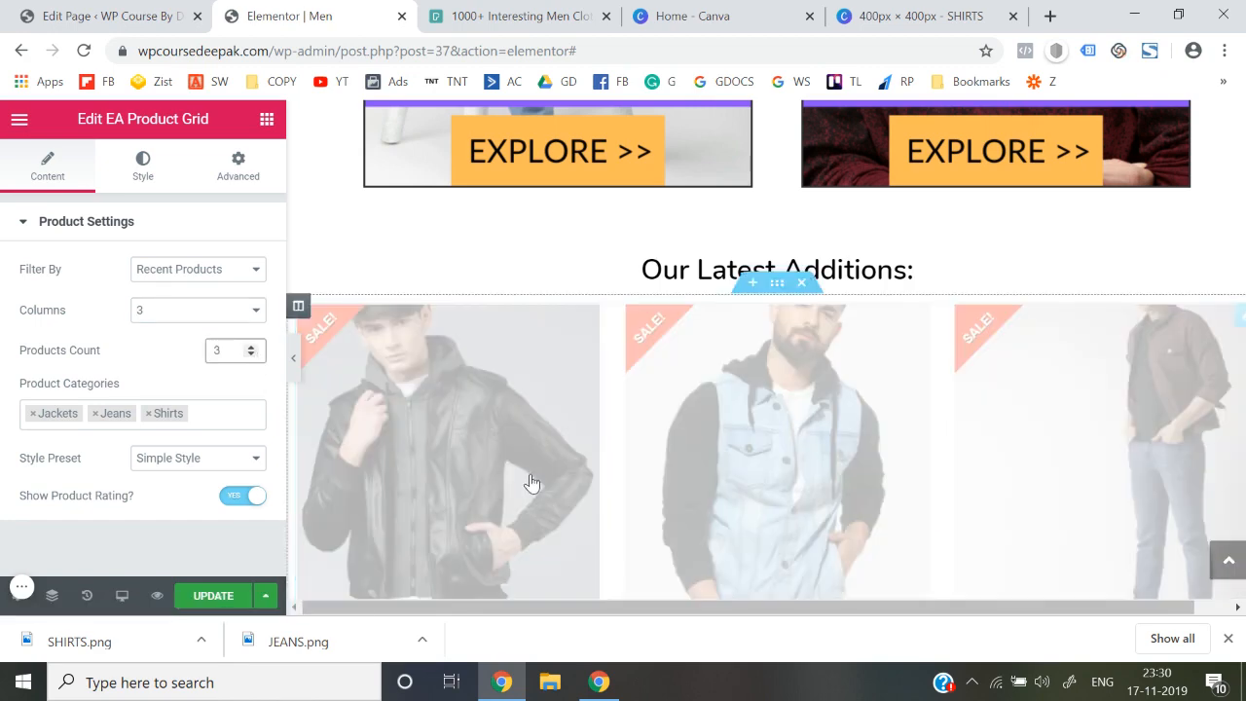
scroll(531, 480, down, 4)
scroll(531, 481, up, 3)
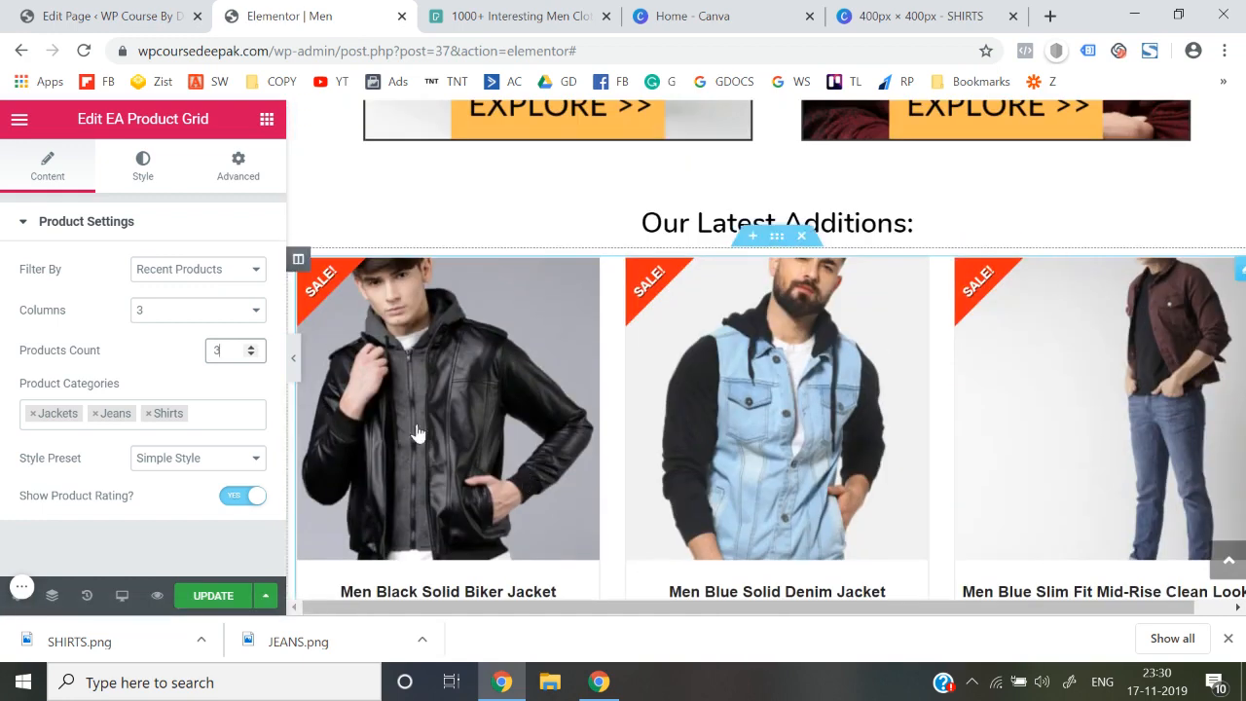
Return the product grid to 4 columns and a products count of 4.
click(236, 313)
click(147, 377)
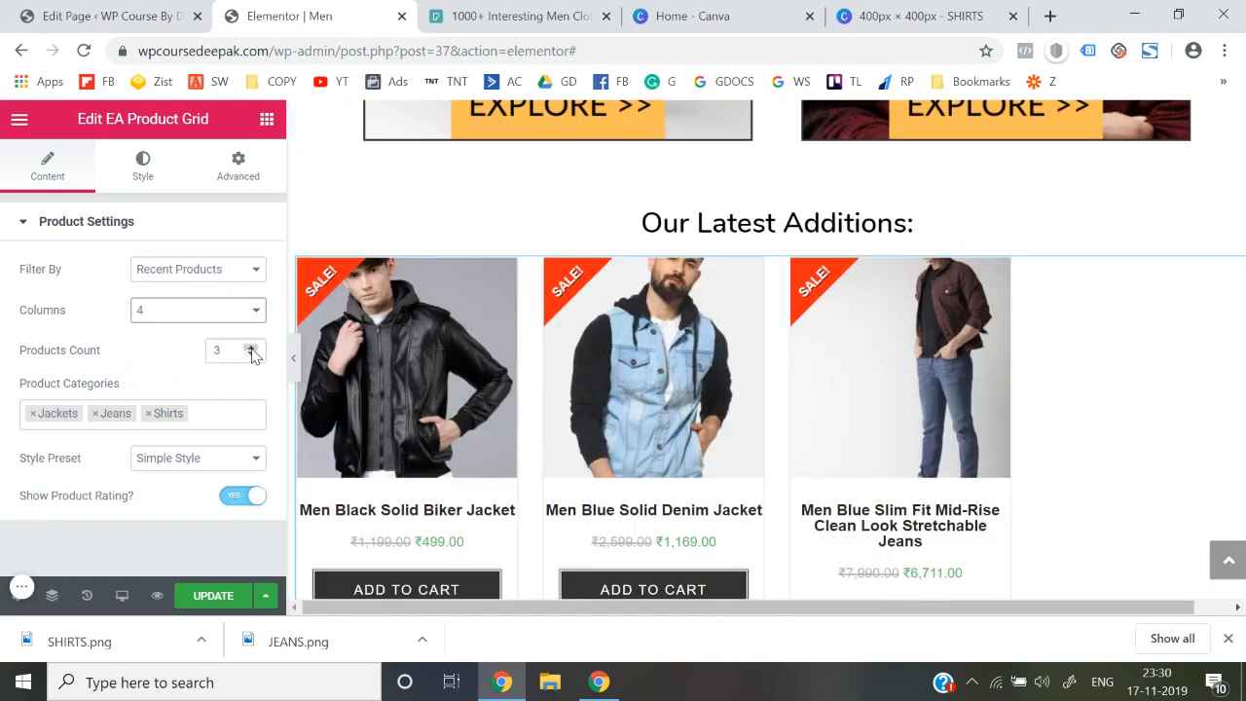
click(251, 346)
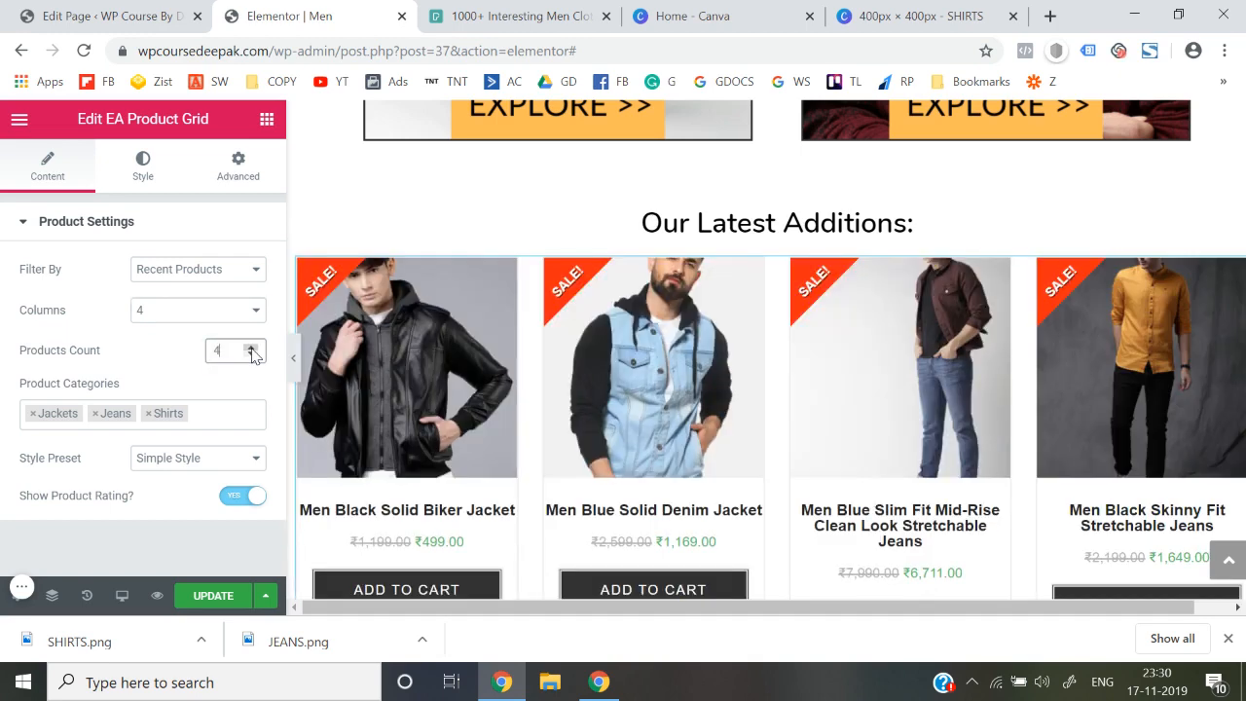
scroll(252, 351, down, 3)
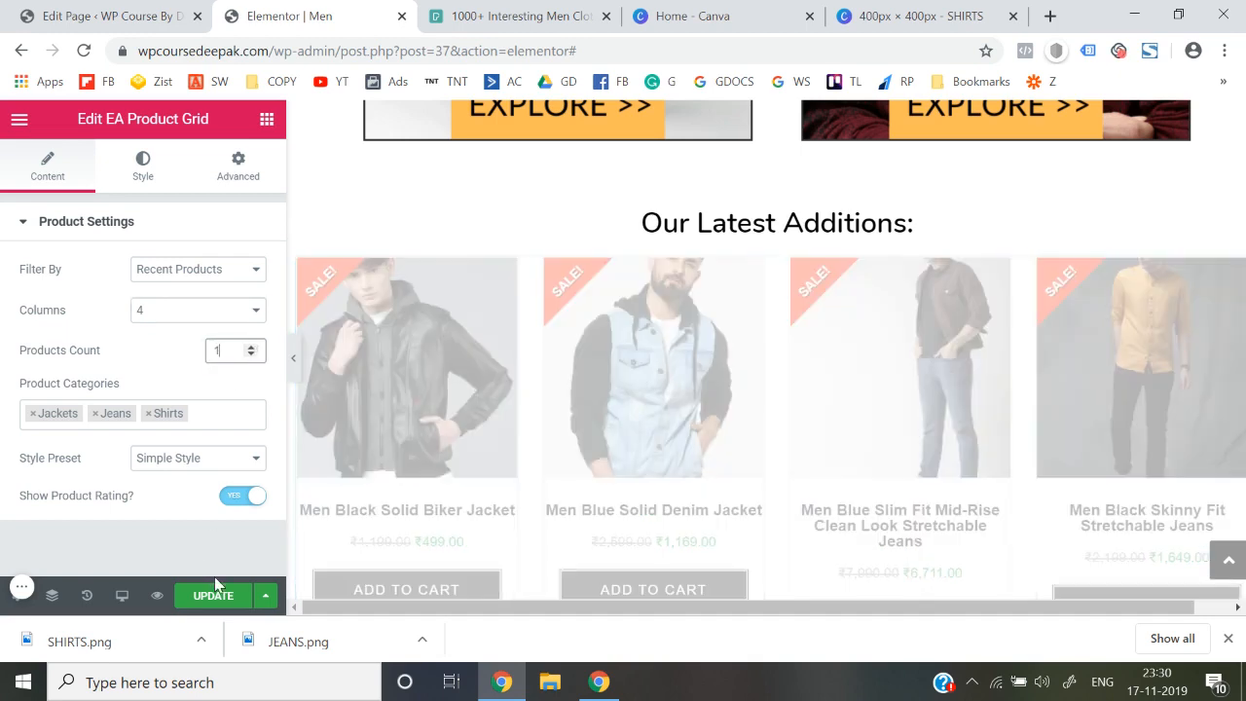
double_click(252, 348)
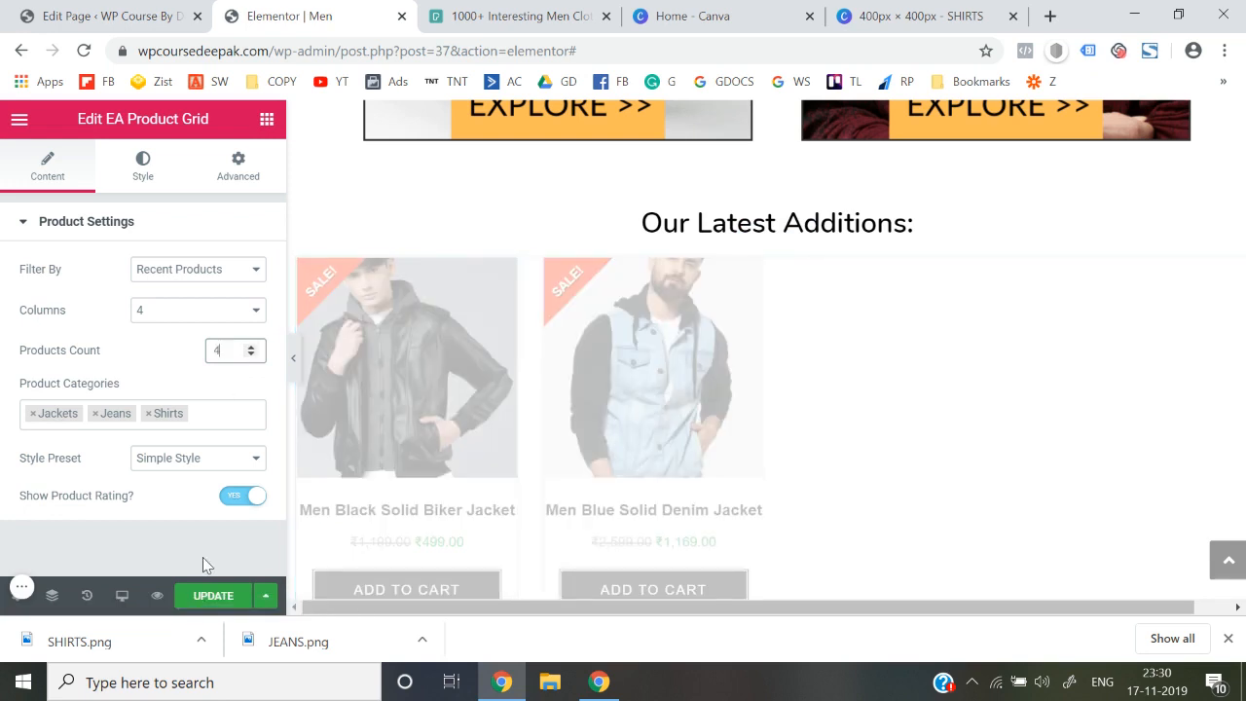
Update the Men page and exit Elementor to the WordPress dashboard.
click(213, 596)
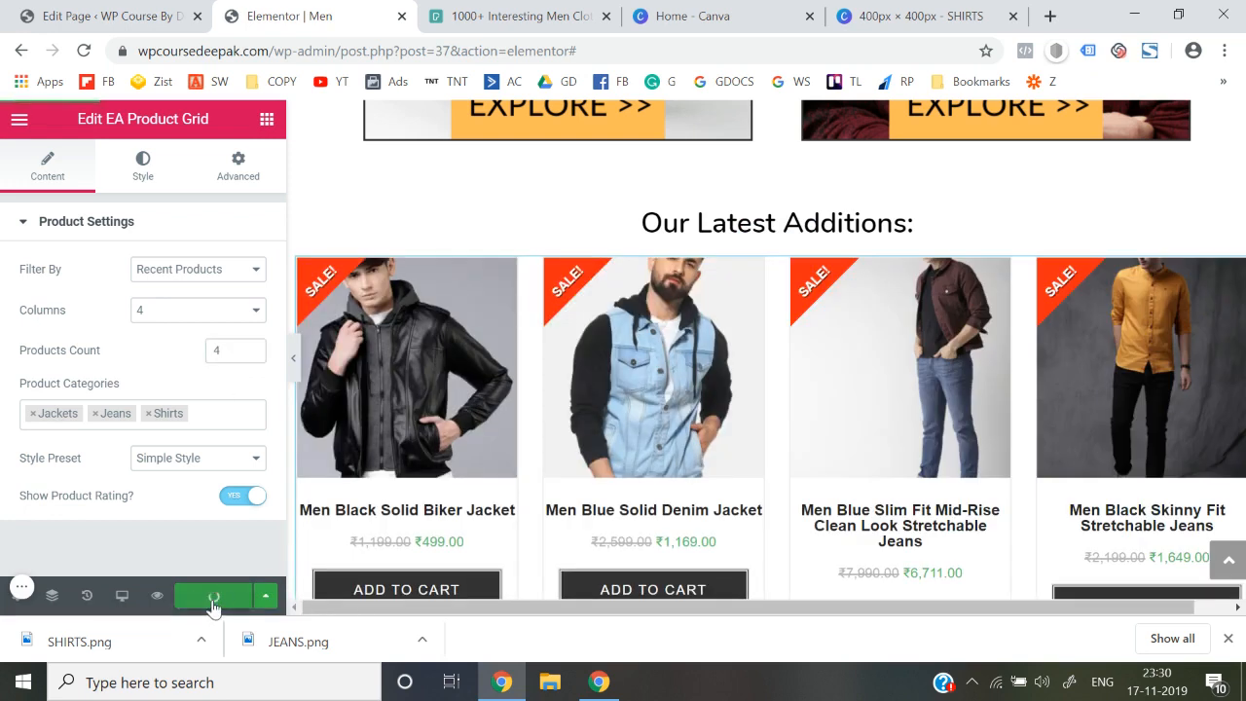
scroll(490, 551, down, 4)
scroll(489, 551, up, 7)
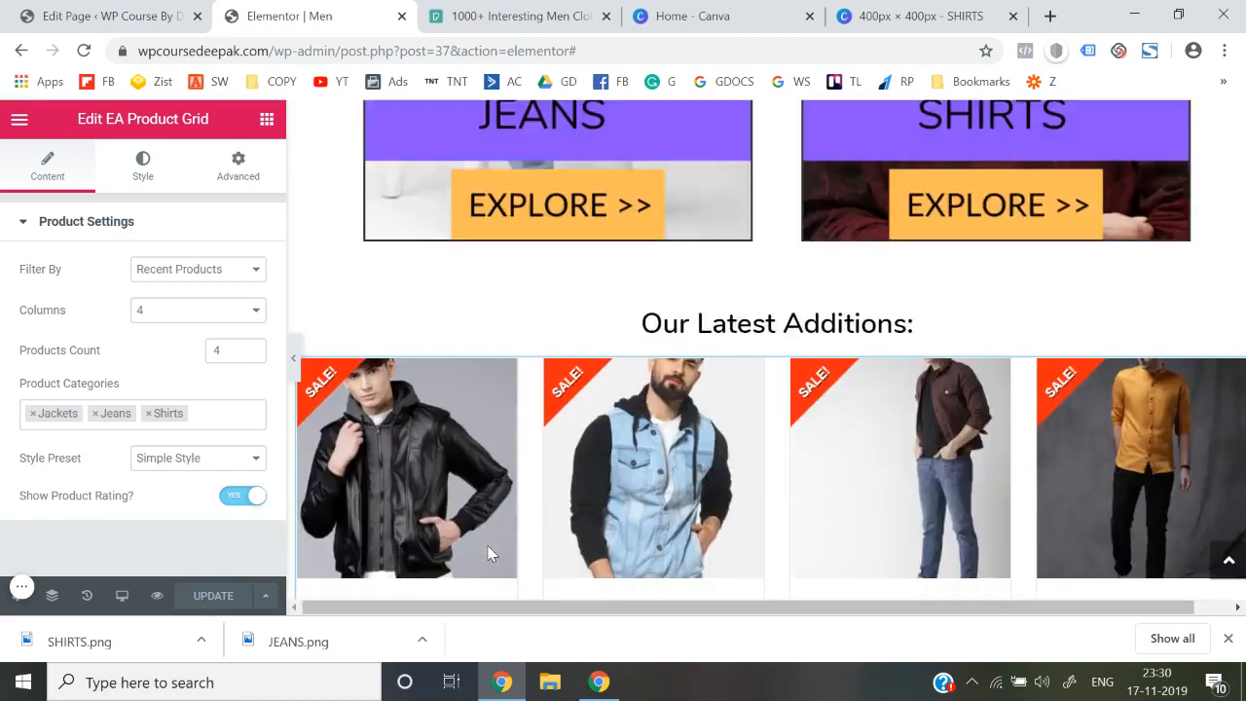
click(19, 120)
scroll(109, 467, down, 2)
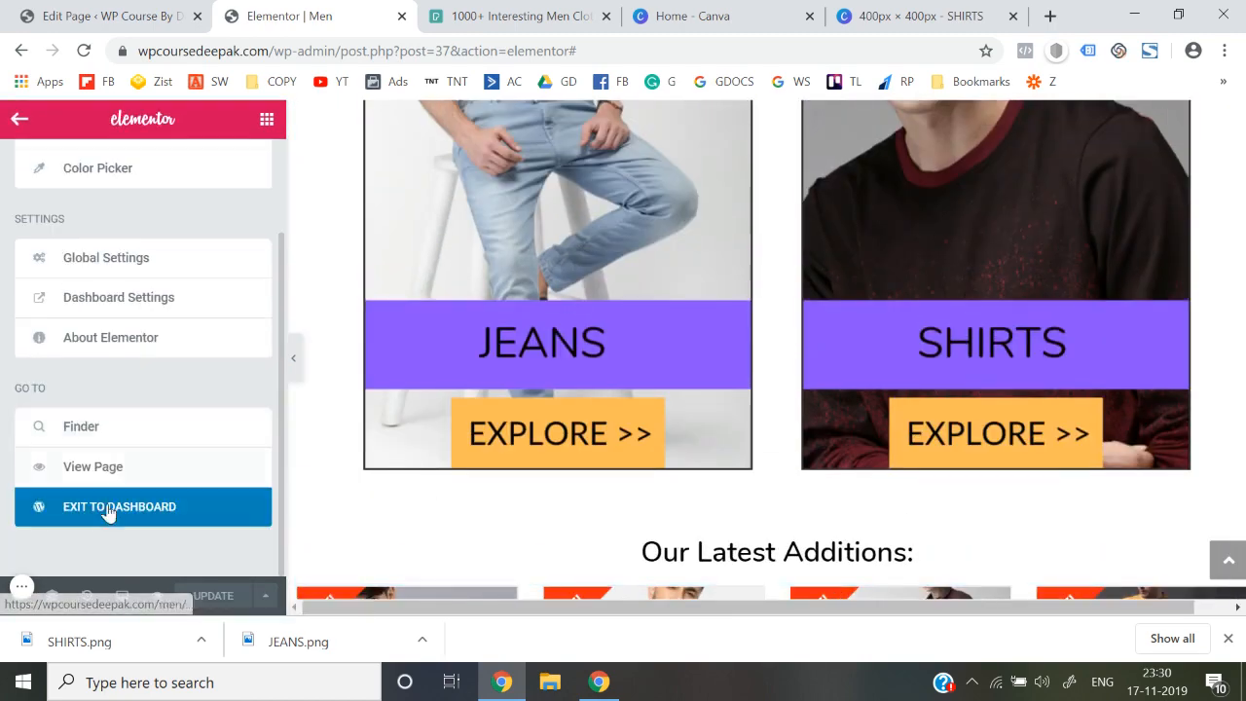
click(110, 523)
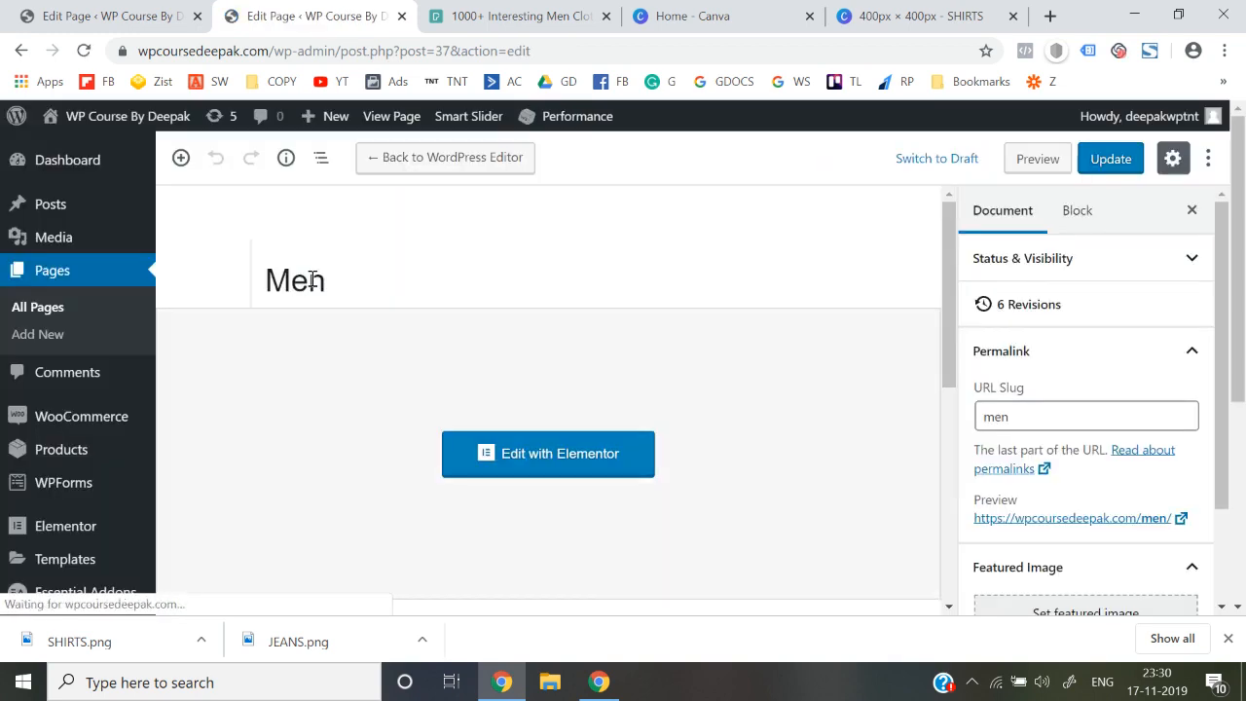
Open the live site's home page in a new browser tab and look through its product listings.
mouse_move(79, 121)
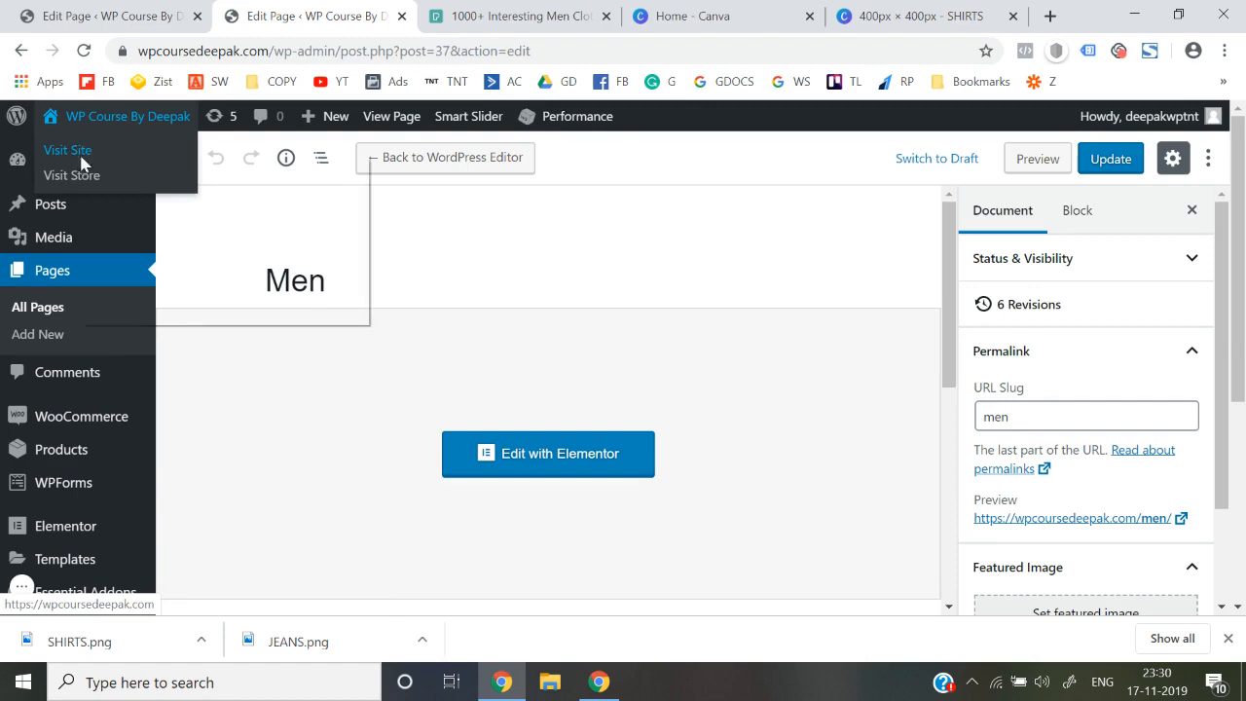
right_click(82, 163)
click(148, 169)
click(454, 14)
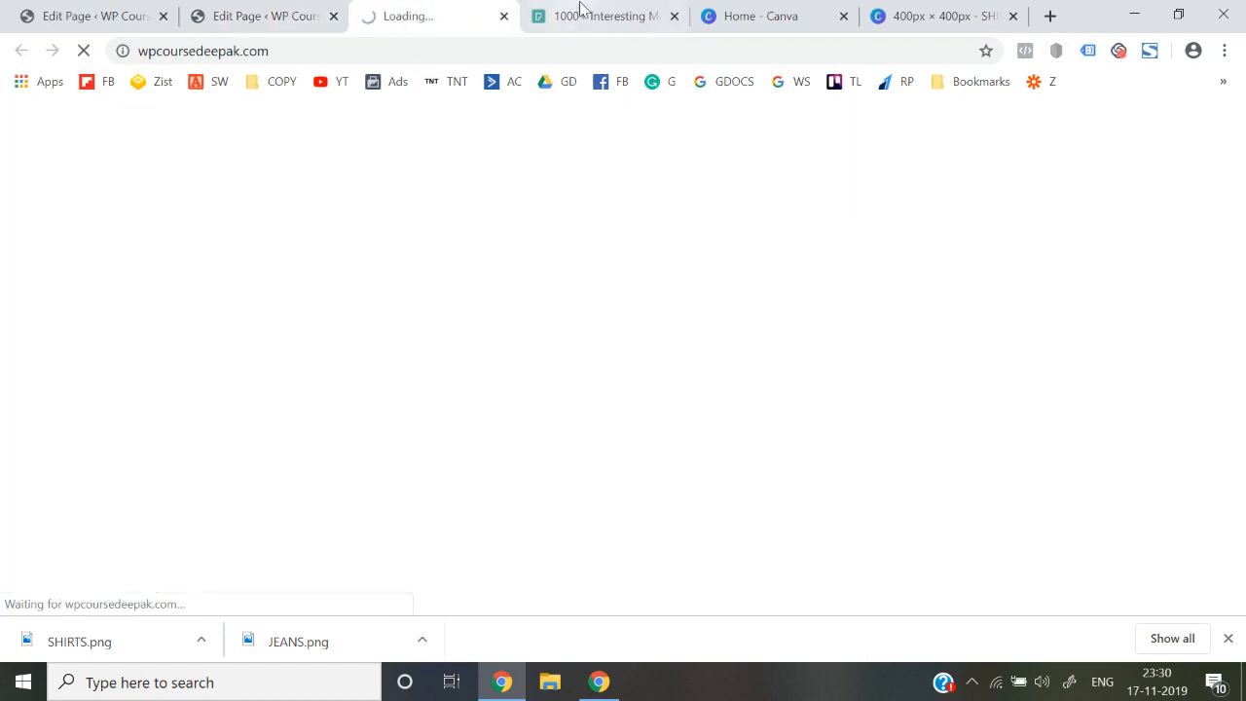
scroll(581, 278, down, 10)
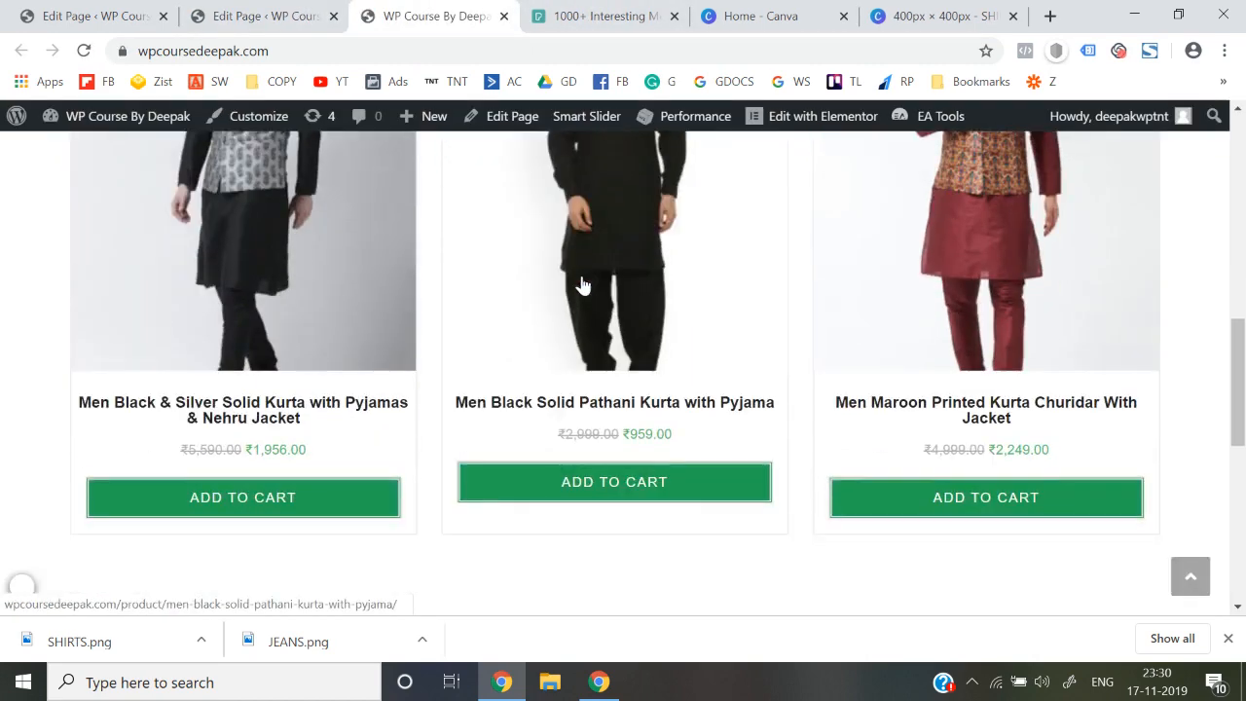
Open the live Men page from the home page and look over its banner and the Jeans and Shirts category images.
scroll(581, 283, down, 5)
scroll(581, 283, up, 20)
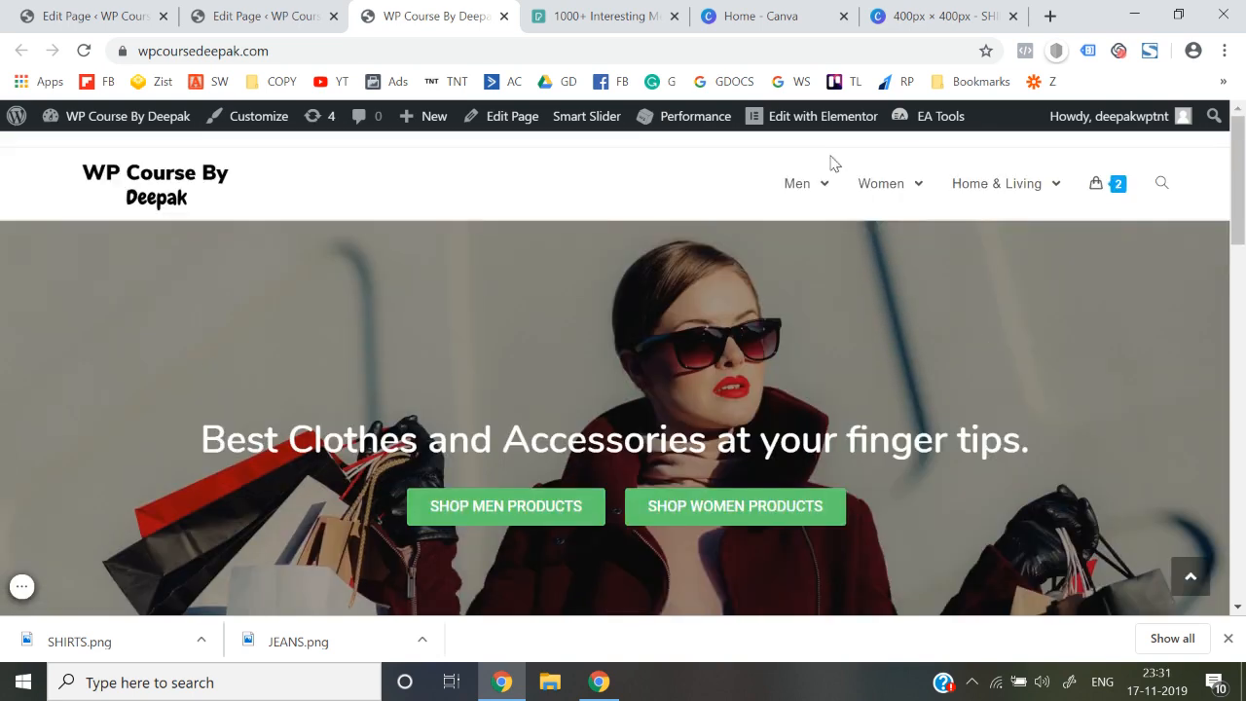
click(789, 192)
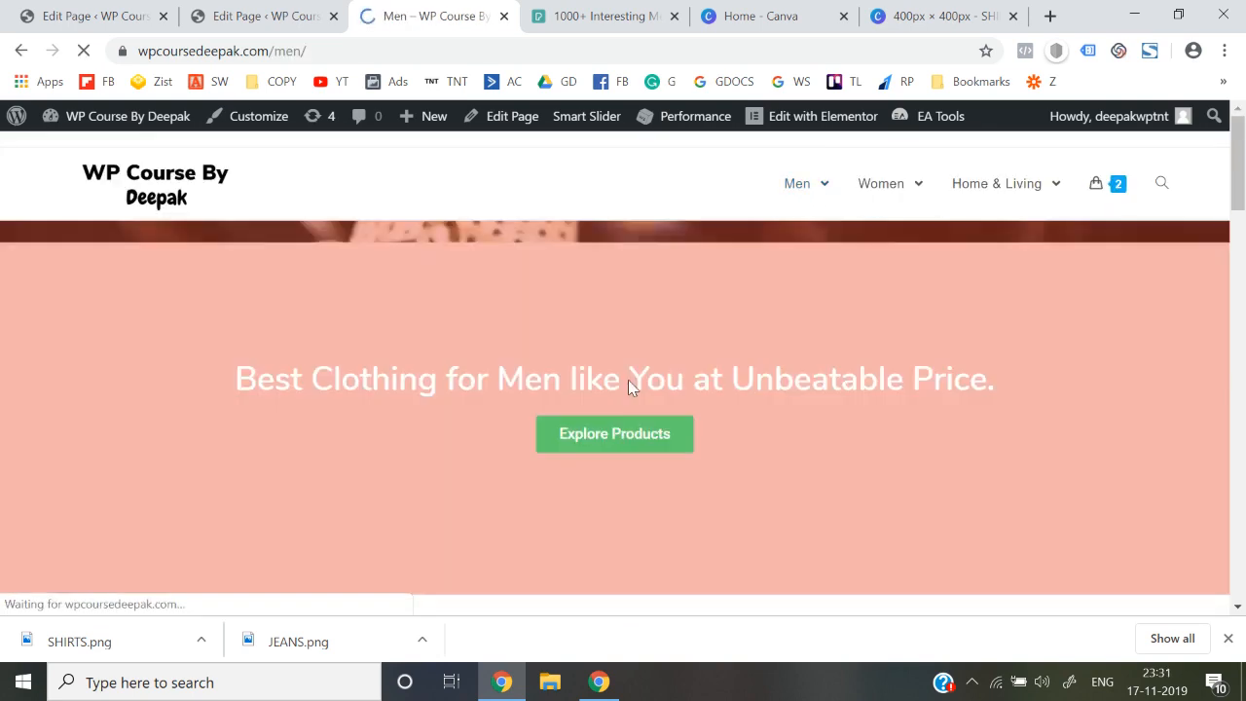
scroll(627, 386, down, 10)
scroll(628, 387, up, 6)
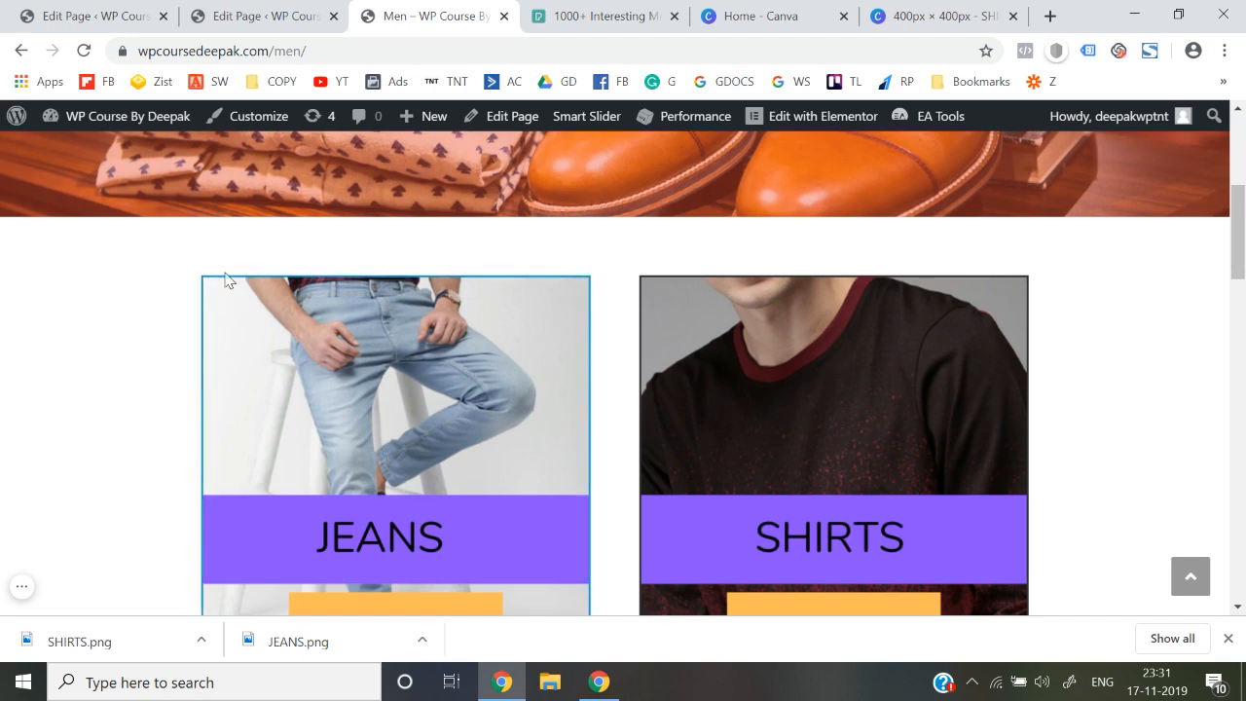
Reload the live Men page and review it from the banner down to the product grid under Our Latest Additions.
key(F5)
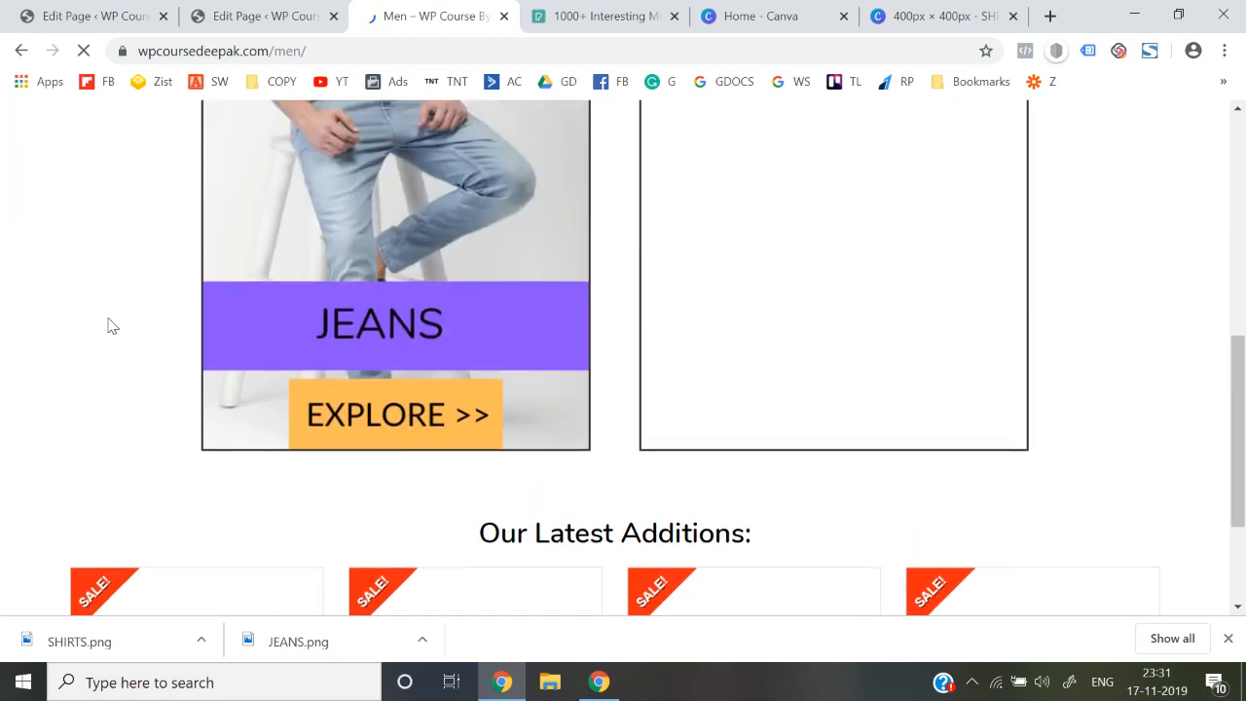
scroll(109, 326, up, 10)
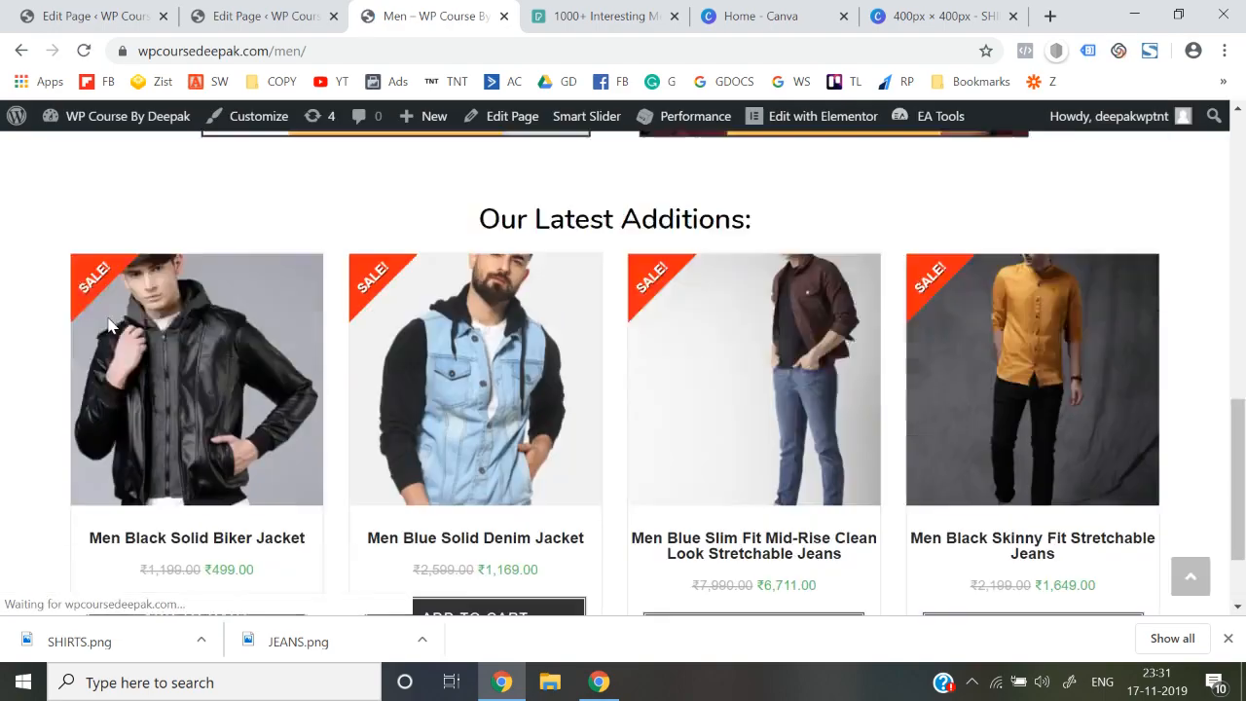
scroll(108, 326, down, 10)
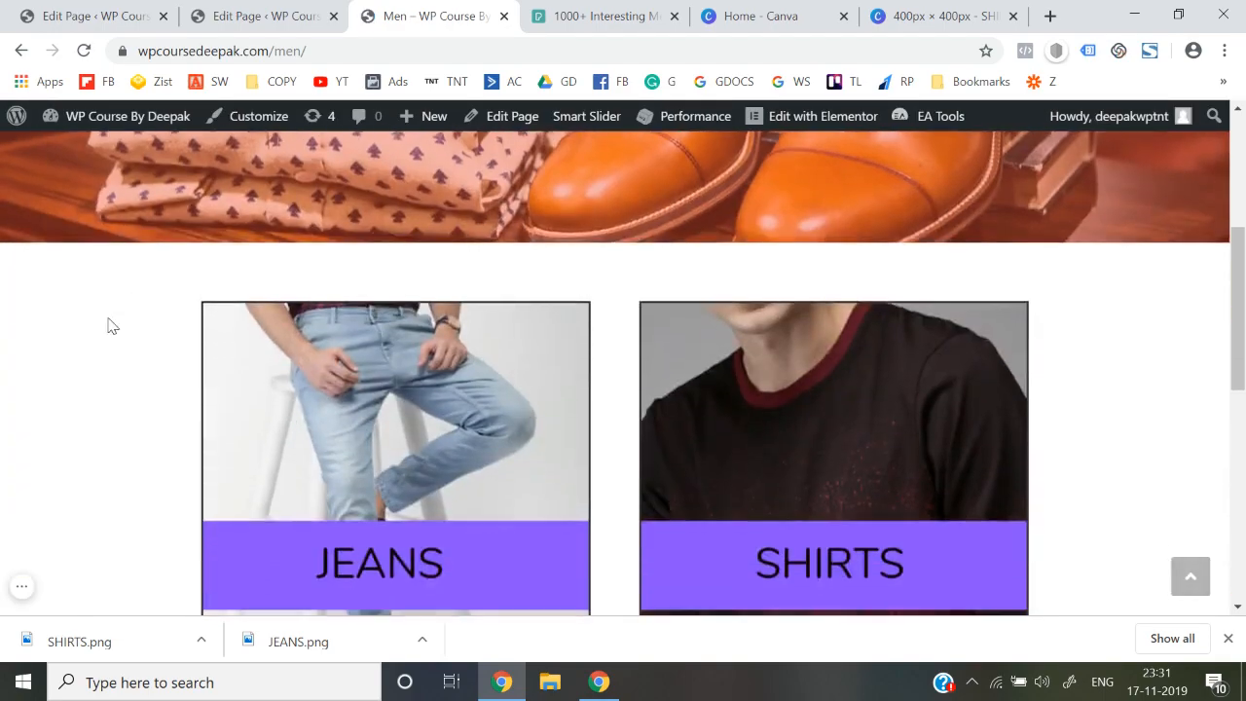
scroll(108, 325, up, 3)
scroll(108, 325, up, 10)
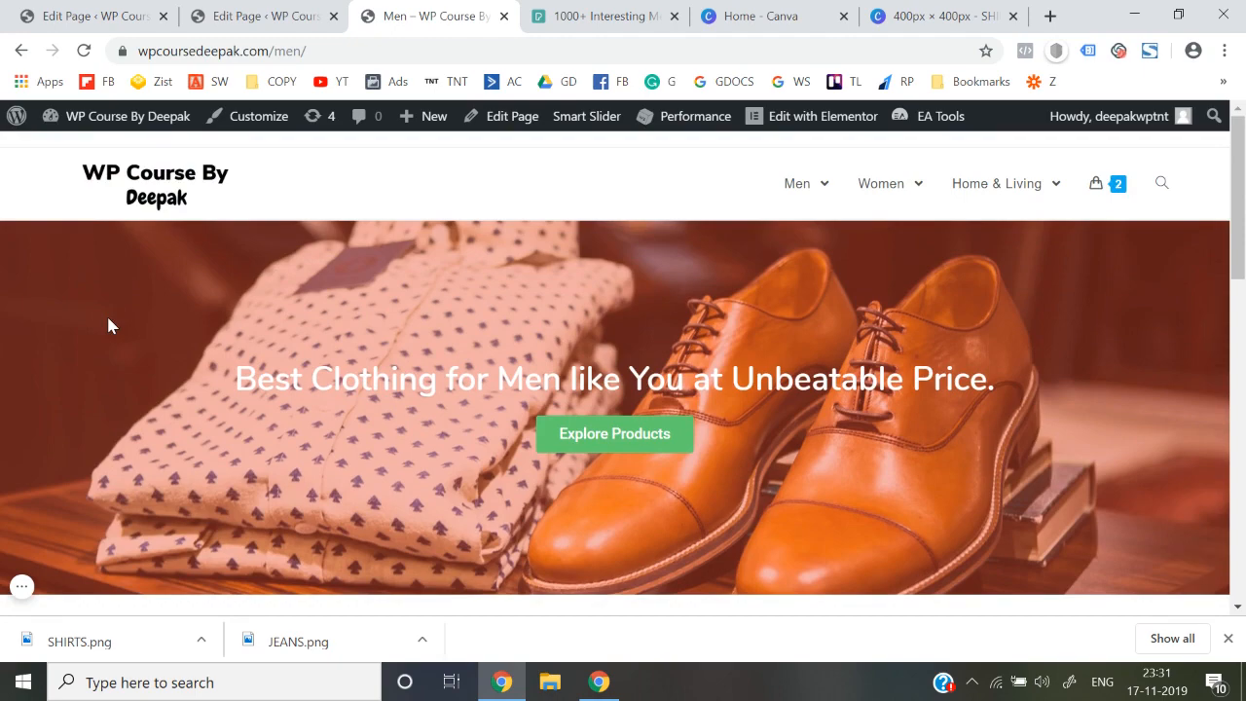
scroll(108, 325, down, 10)
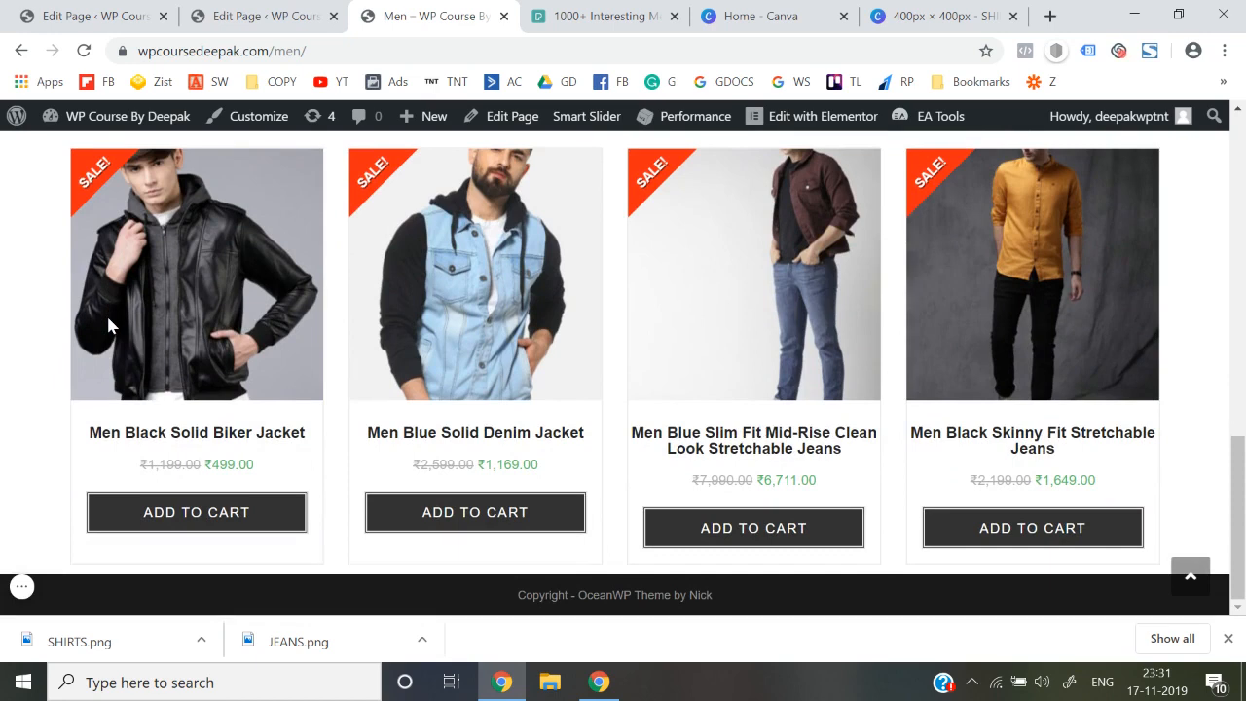
scroll(107, 325, up, 10)
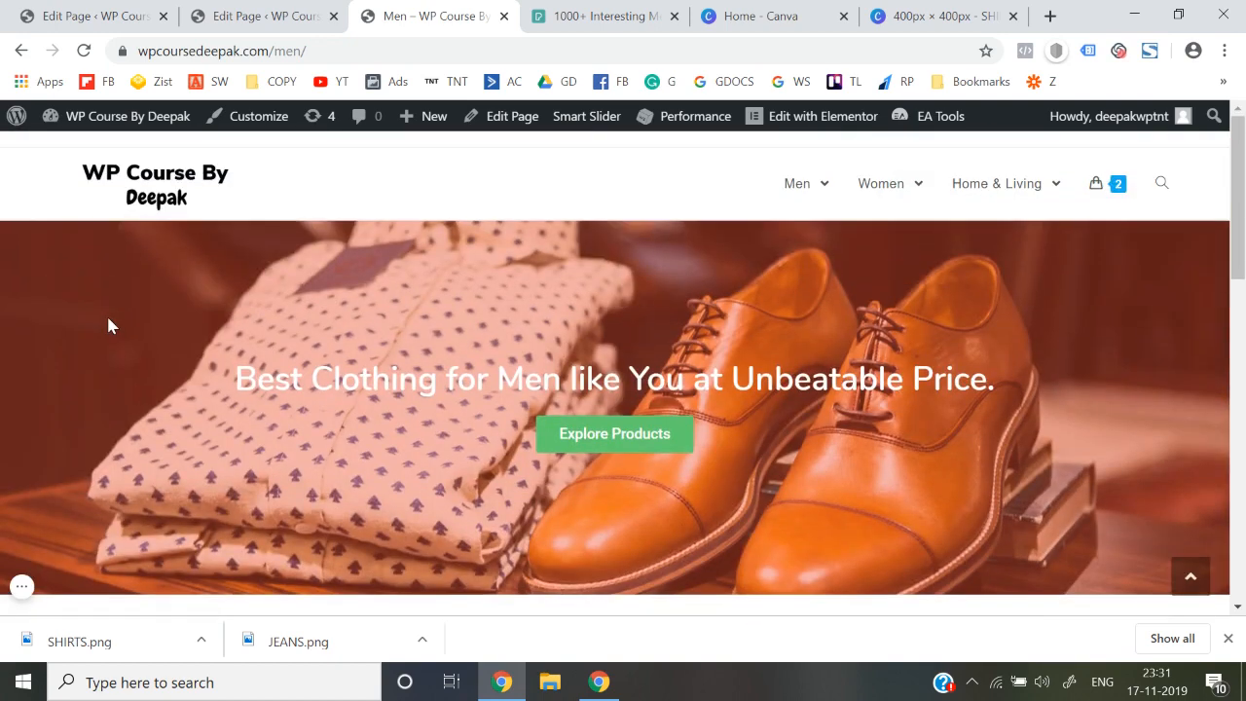